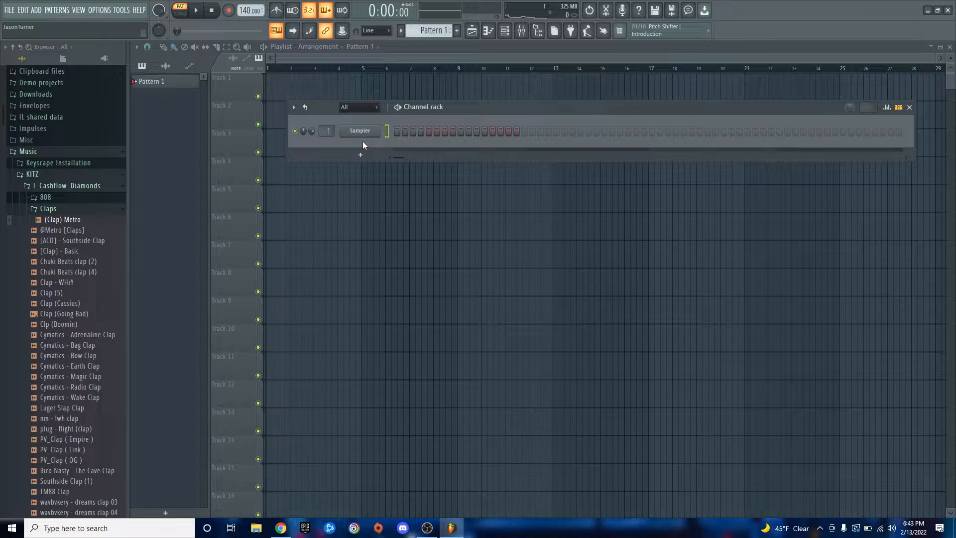
Replace the Sampler channel with Keyscape and arrange the plugin window just below the channel rack.
right_click(362, 130)
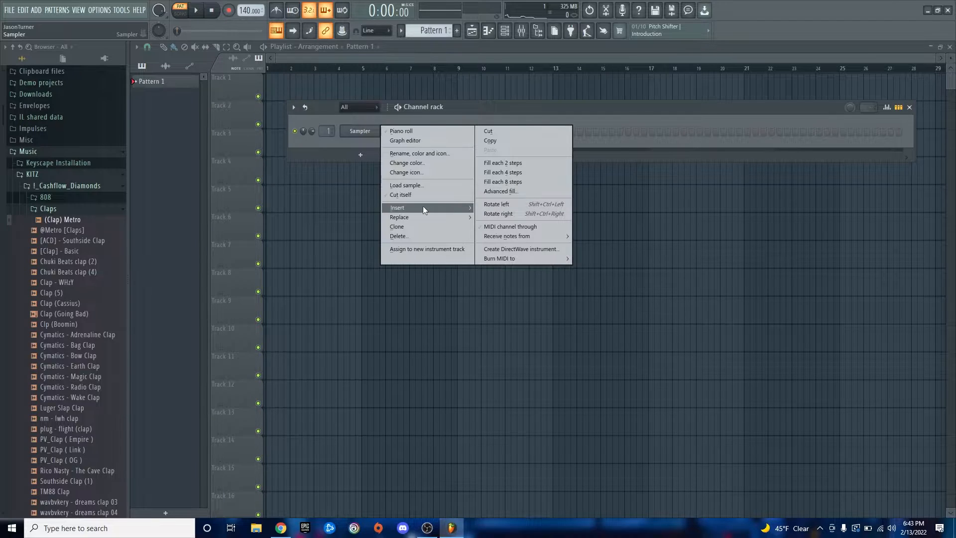
mouse_move(412, 217)
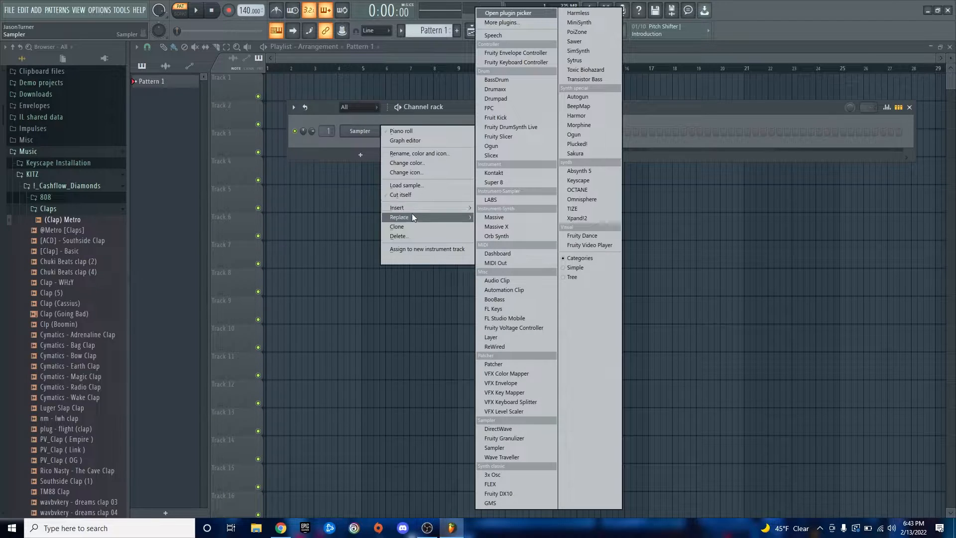
left_click(586, 180)
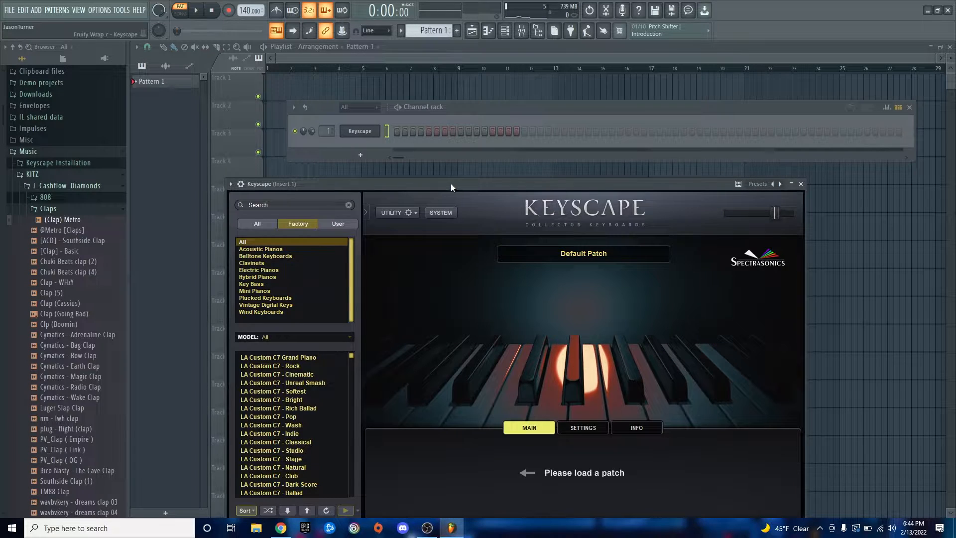
left_click_drag(450, 184, 506, 172)
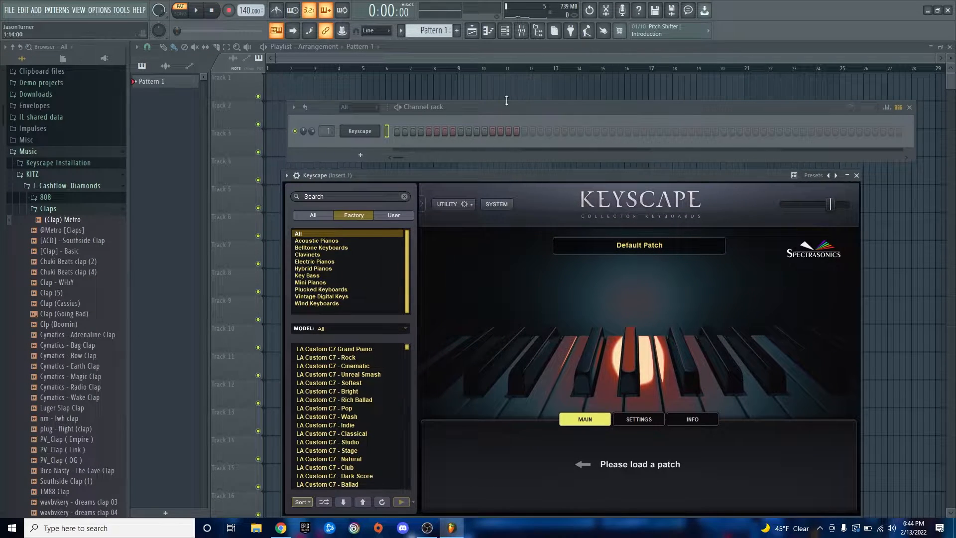
left_click_drag(516, 104, 520, 80)
left_click_drag(505, 171, 515, 153)
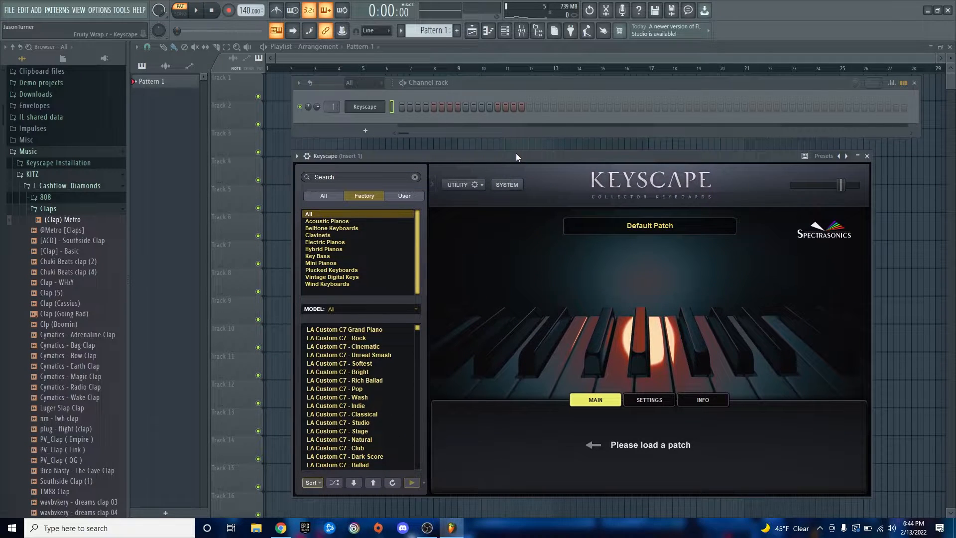
Load the LA Custom C7 Grand Piano patch and open the Keyscape channel's piano roll.
left_click(340, 331)
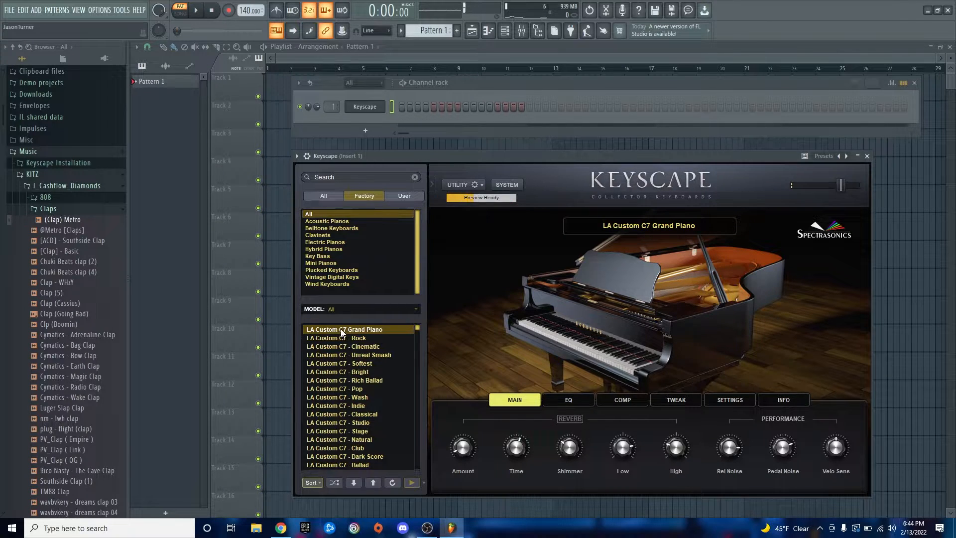
key("Escape")
key("F7")
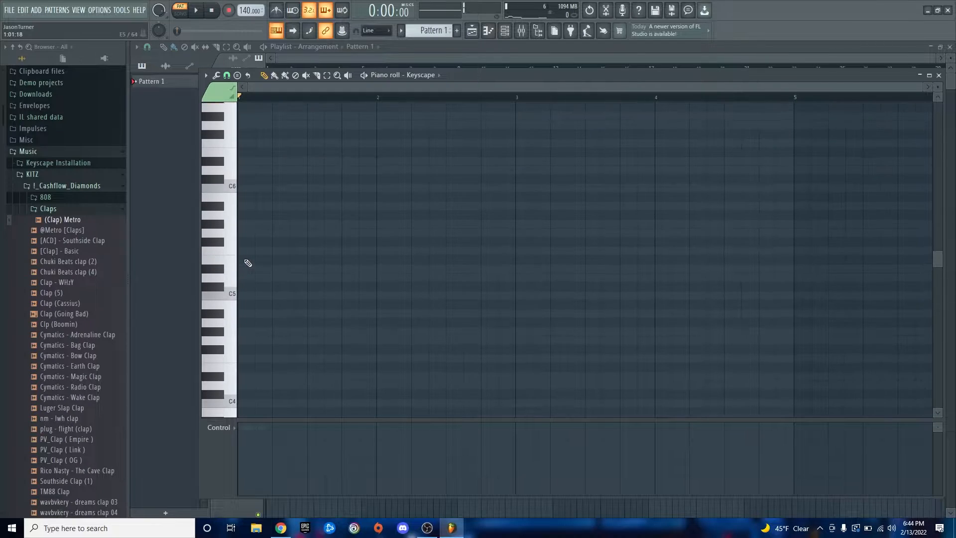
scroll(248, 263, "down", 3)
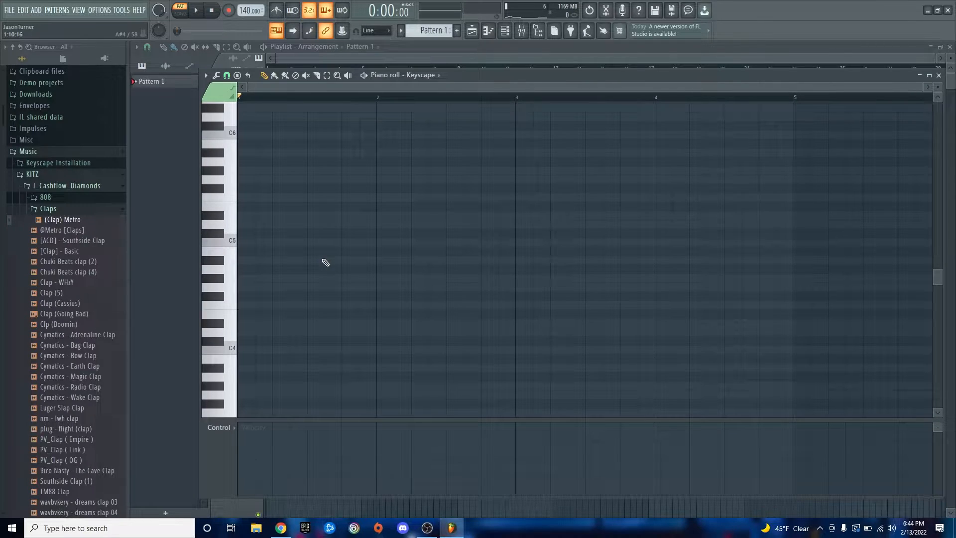
scroll(309, 260, "up", 4)
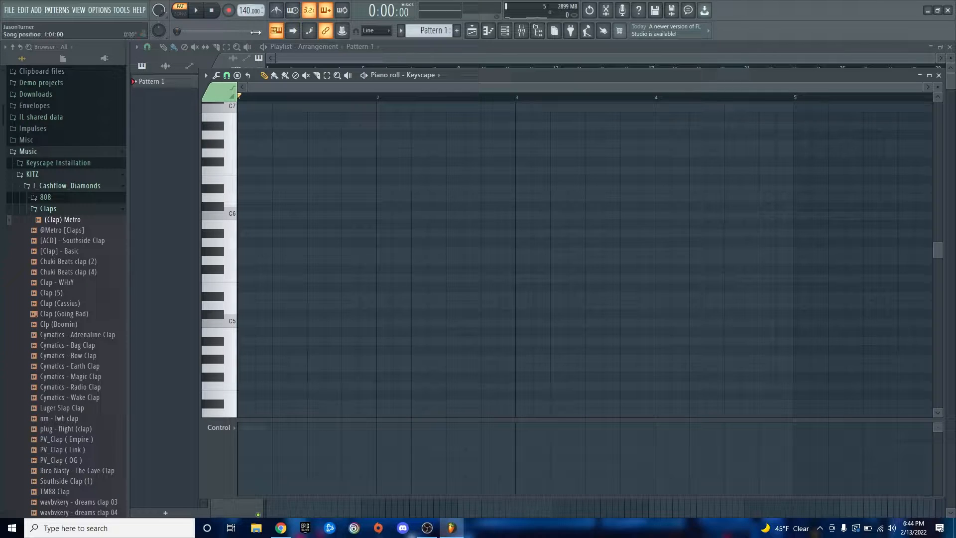
Set the project tempo to 171 BPM.
left_click_drag(247, 10, 247, 3)
scroll(254, 157, "up", 1)
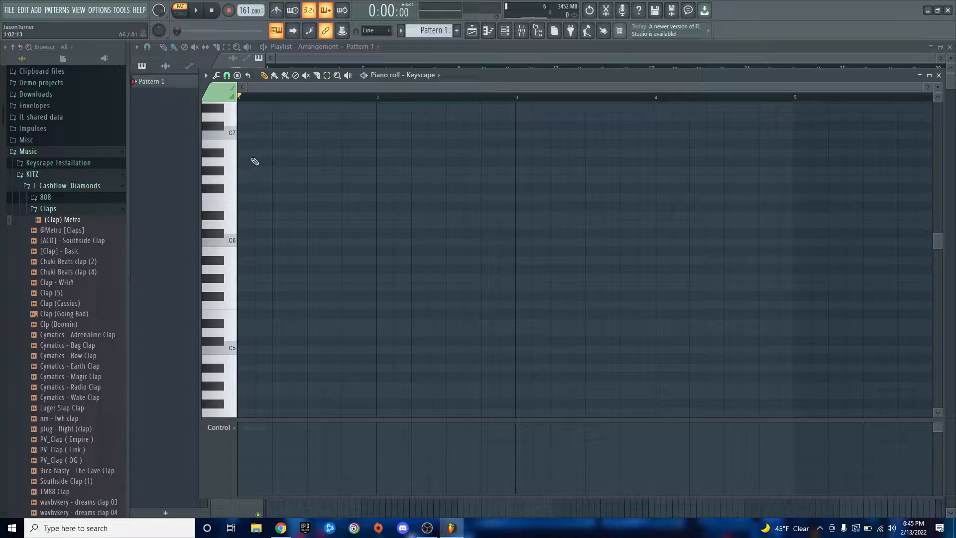
left_click_drag(251, 11, 250, 2)
Place the notes C6, D6, D#6 and D6 one beat apart across bar 1 and play them back.
left_click(246, 242)
key("space")
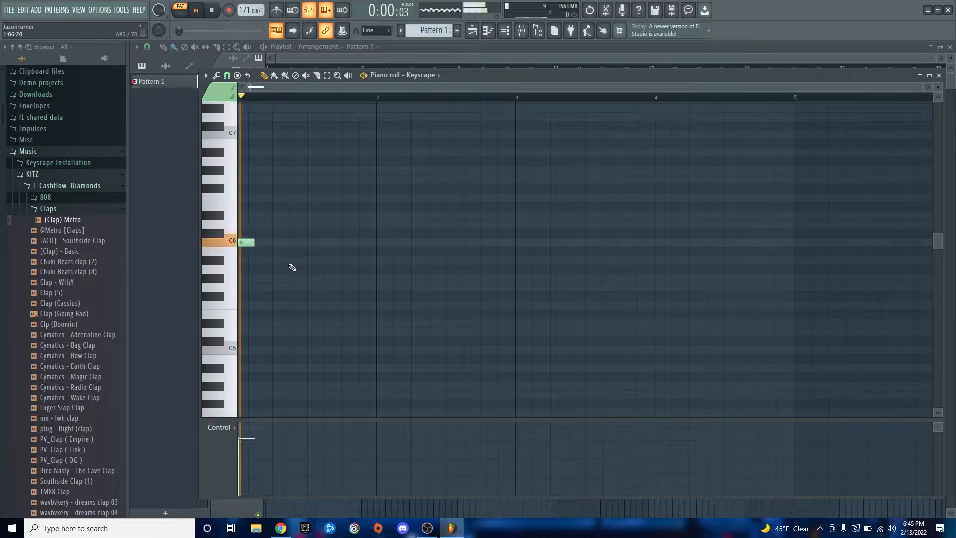
key("space")
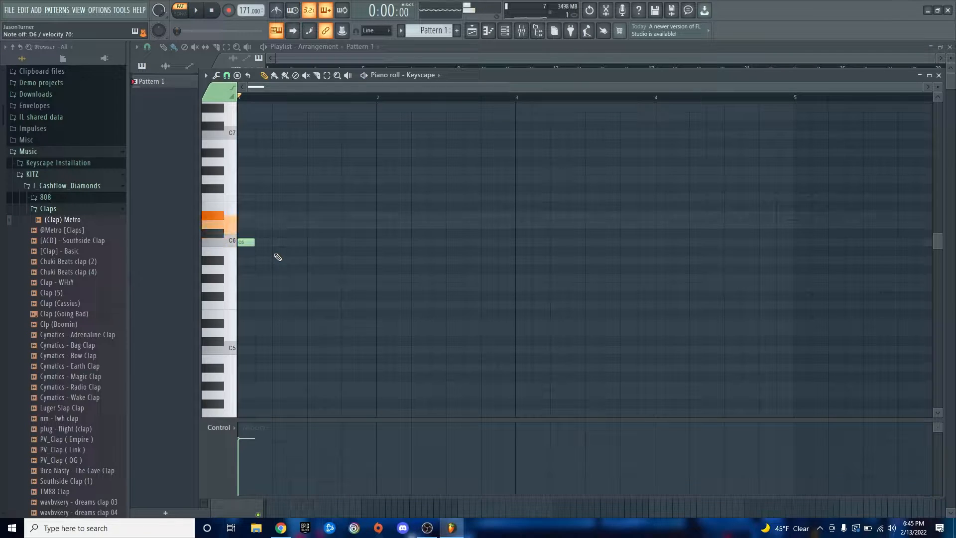
left_click(279, 225)
left_click(313, 215)
left_click(347, 224)
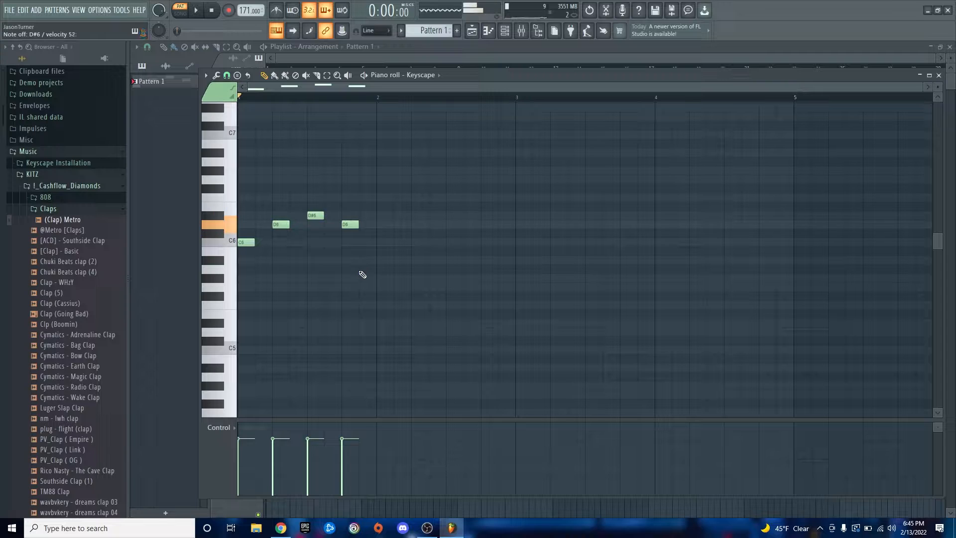
key("space")
key("space")
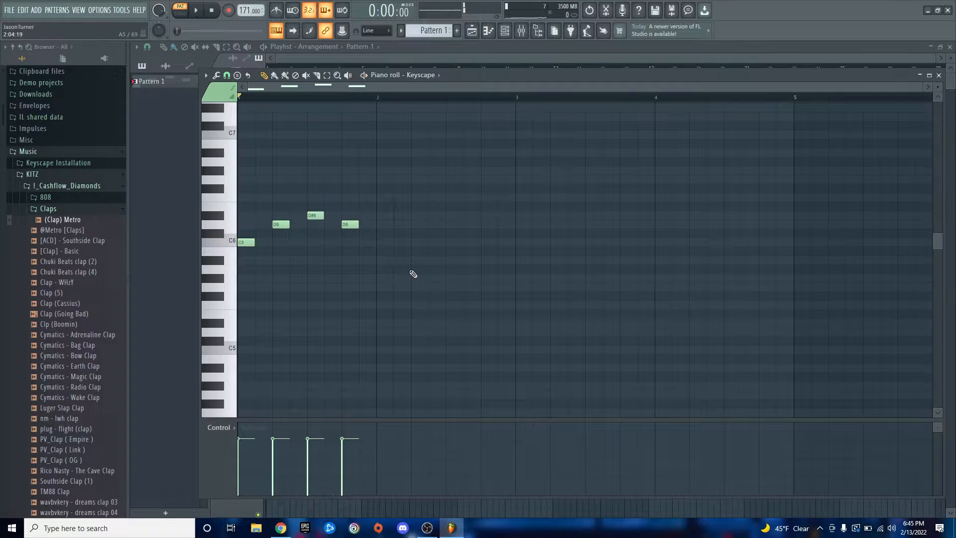
Play the melody C, D, D#, D, D#, D, D# live to work out how it continues.
key("q")
key("w")
key("3")
key("w")
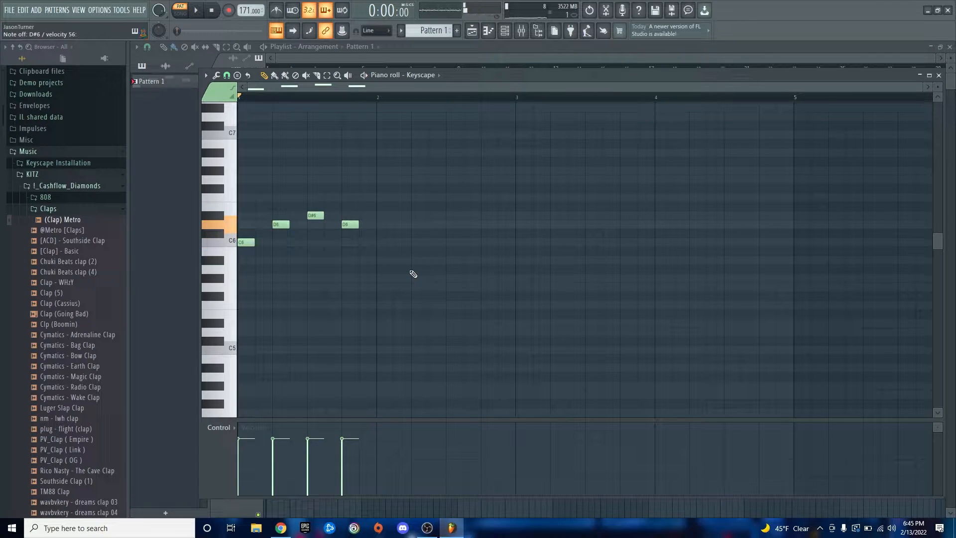
key("3")
key("w")
key("3")
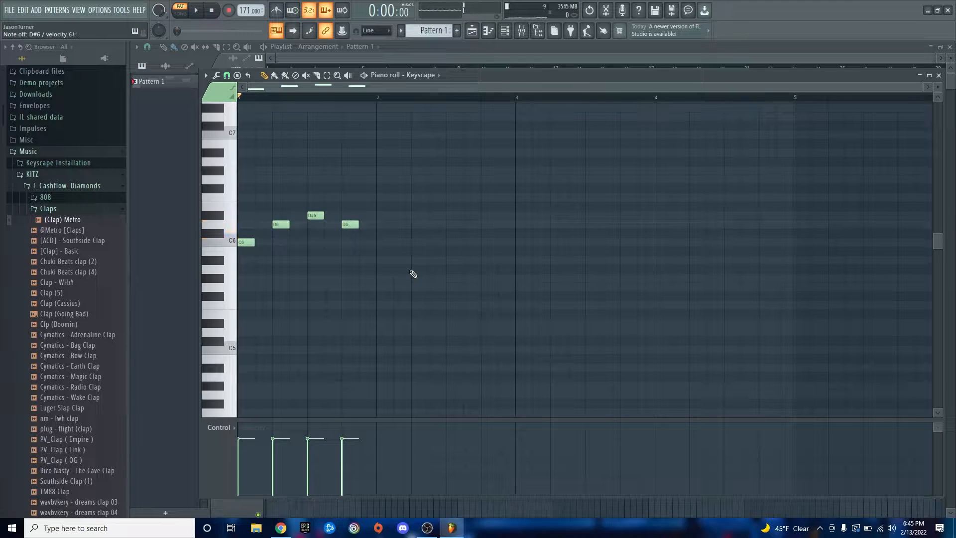
Continue the melody in bar 2 with the notes D#6, D6, D#6, D6 and C6.
left_click(382, 215)
left_click(399, 224)
left_click(417, 215)
left_click(452, 224)
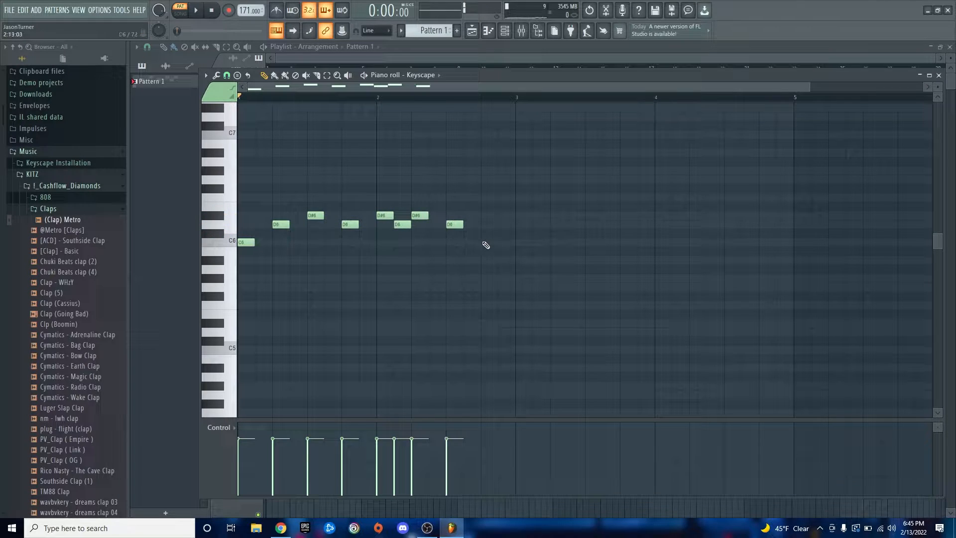
left_click(487, 242)
key("space")
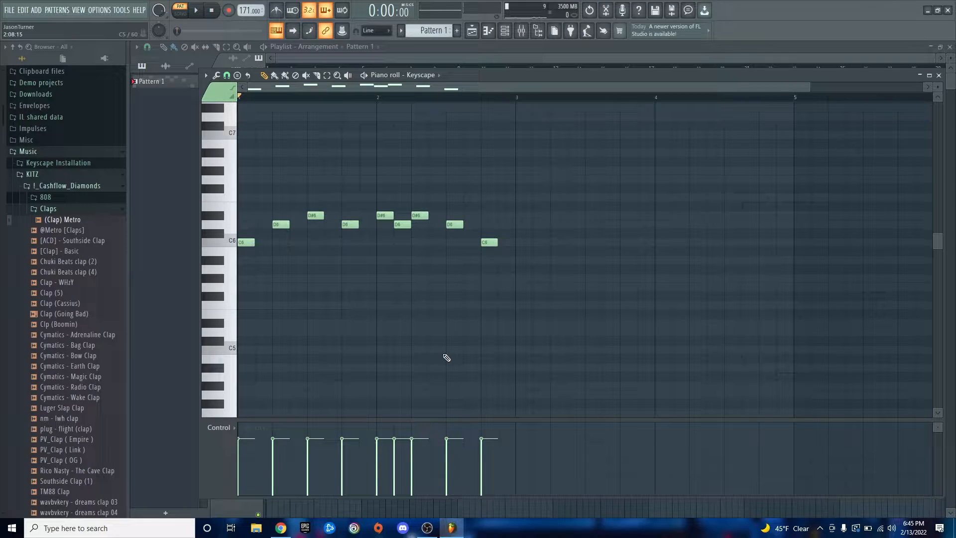
Apply legato to the melody, extend the last C6 to the end of bar 2, and play it back.
key("ctrl+l")
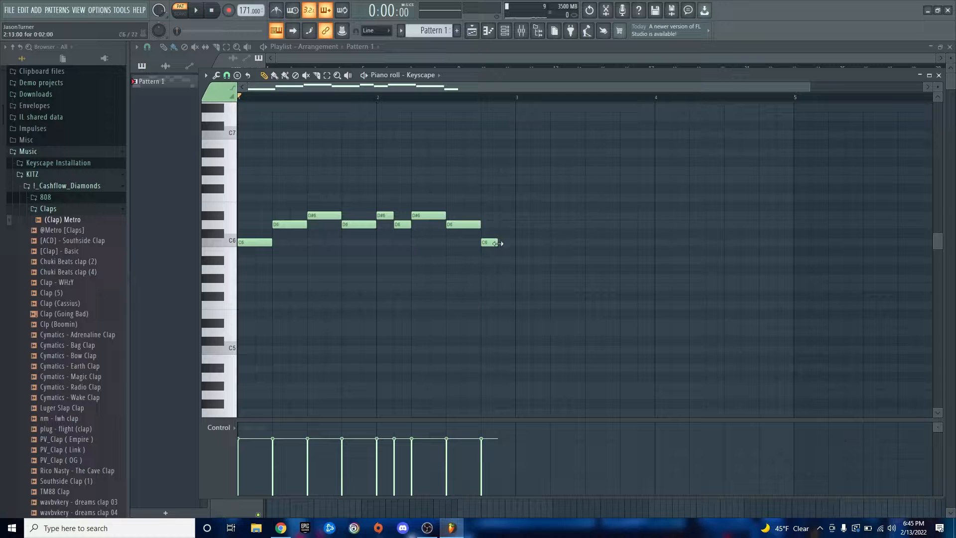
left_click_drag(497, 243, 514, 244)
key("space")
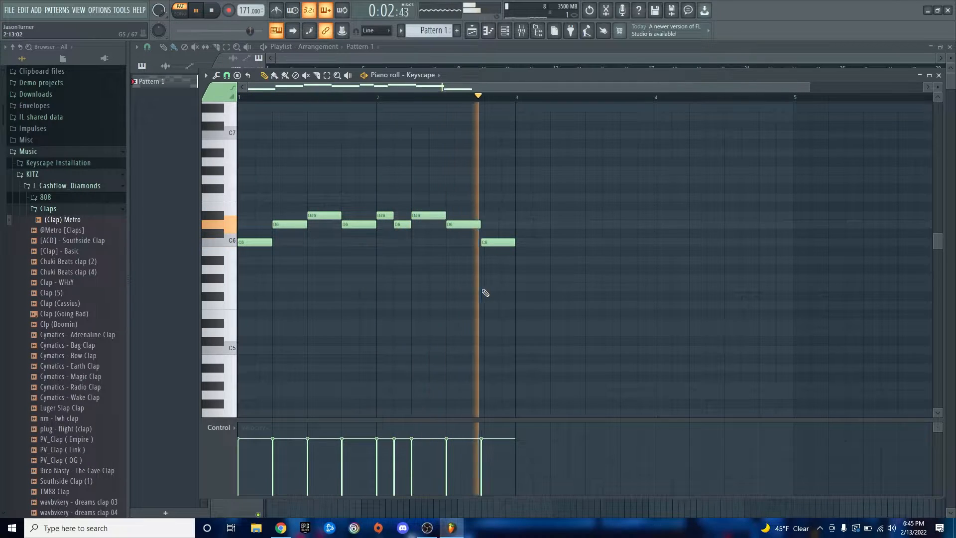
key("space")
scroll(308, 282, "down", 1)
scroll(311, 282, "down", 1)
key("space")
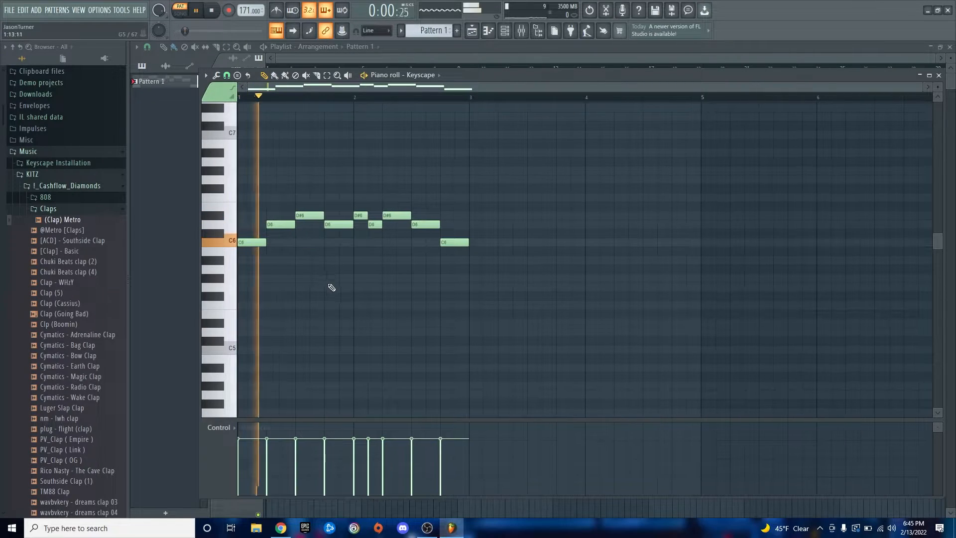
key("space")
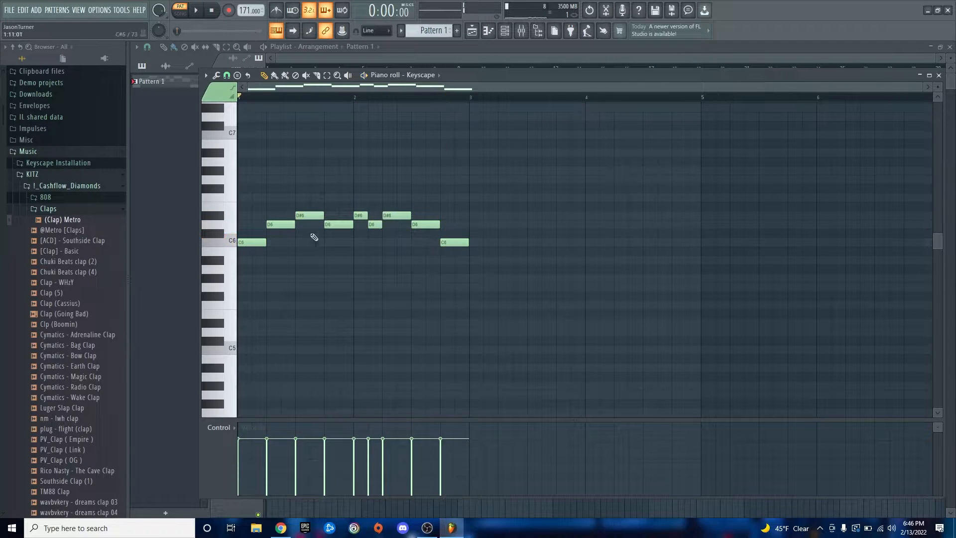
Duplicate the two-bar melody into bars 3 and 4, deselect the copy, and play the result.
left_click_drag(248, 175, 468, 318)
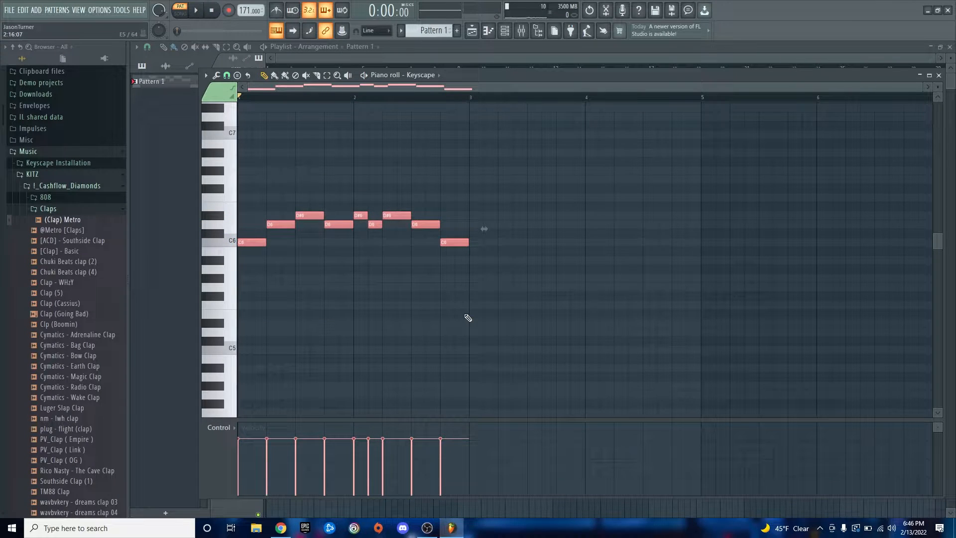
key("ctrl+b")
left_click(432, 320, "ctrl")
scroll(337, 303, "down", 1)
scroll(512, 314, "up", 2)
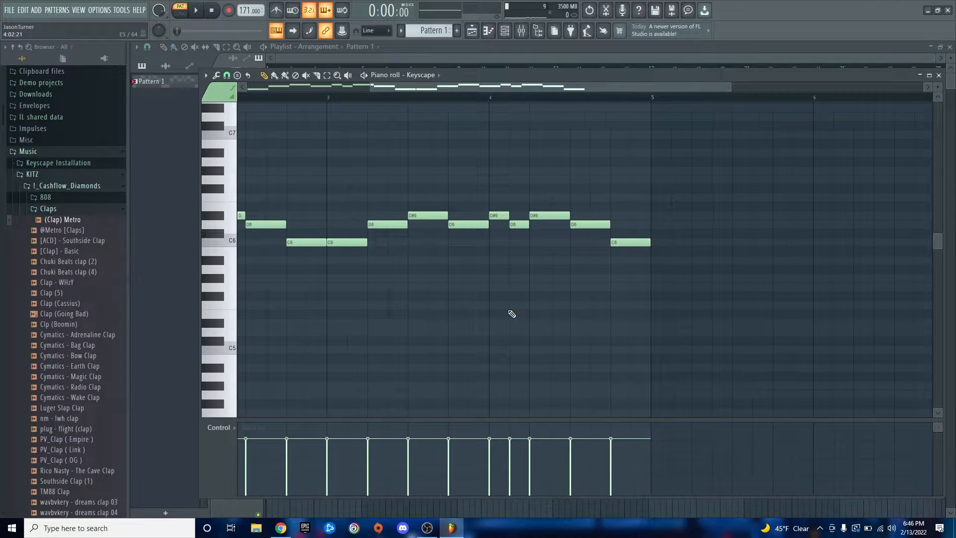
scroll(510, 314, "down", 2)
key("space")
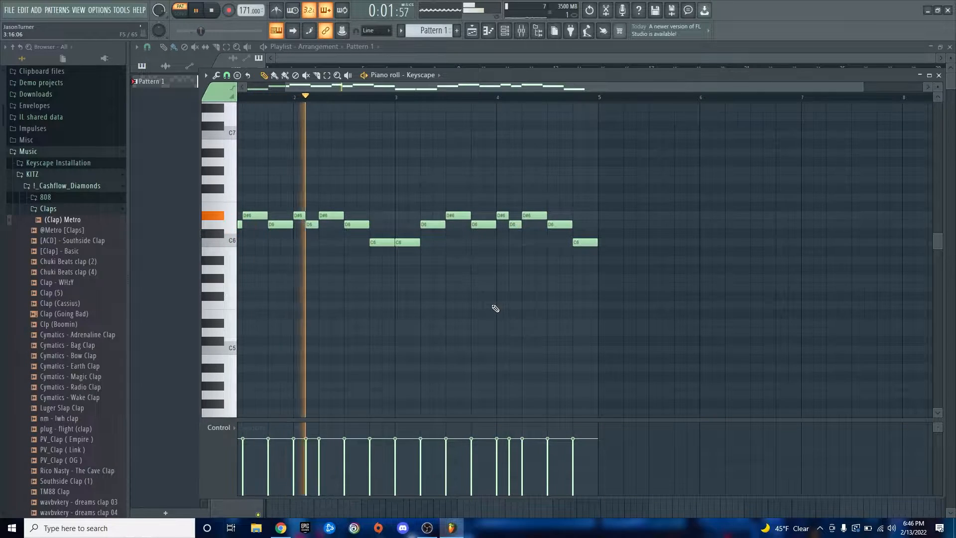
Replace the final D6 and C6 of bar 4 with F6, a half-beat G6 and a half-beat F6.
scroll(496, 308, "up", 2)
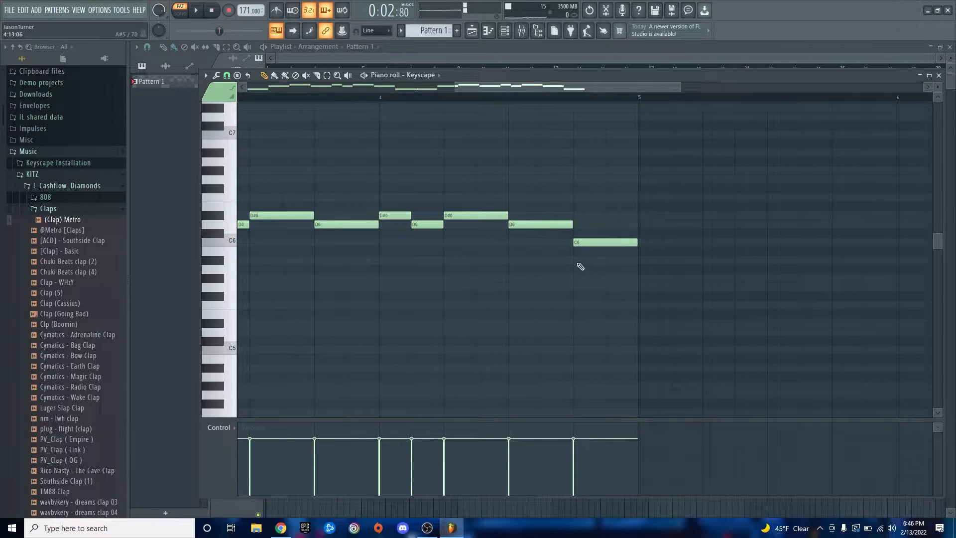
scroll(530, 264, "up", 2)
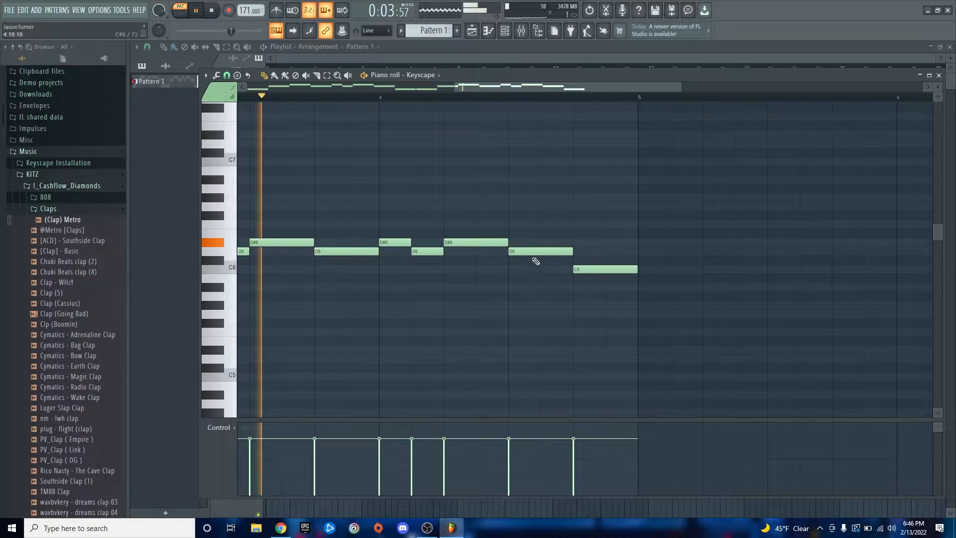
right_click(538, 252)
right_click(578, 269)
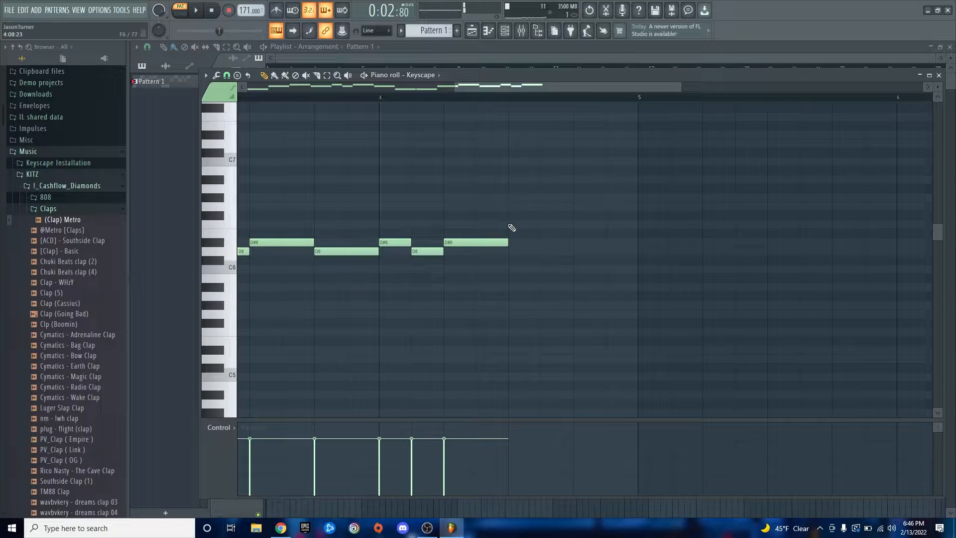
left_click(511, 225)
left_click(579, 206)
scroll(594, 256, "down", 2)
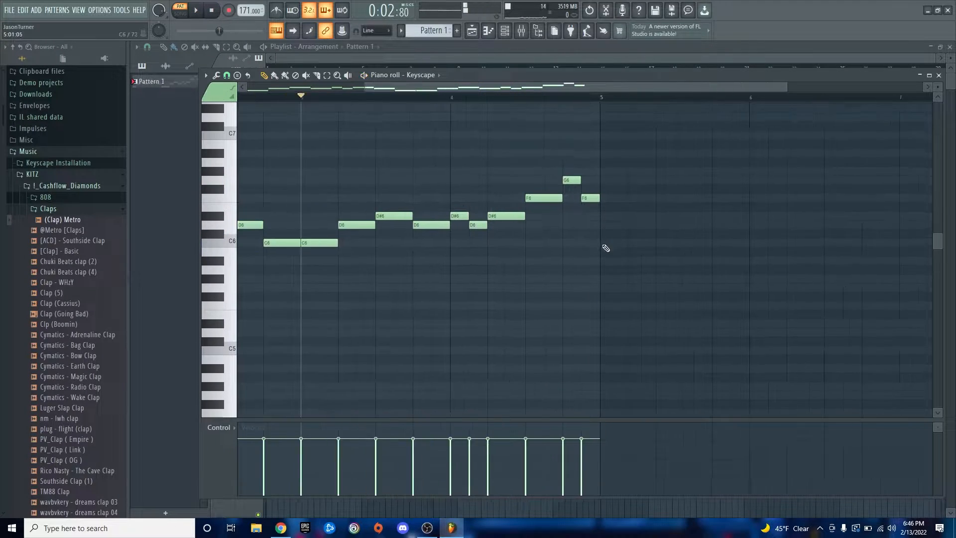
scroll(606, 248, "down", 2)
Play back the four-bar melody to check its new ending.
key("space")
left_click(274, 96)
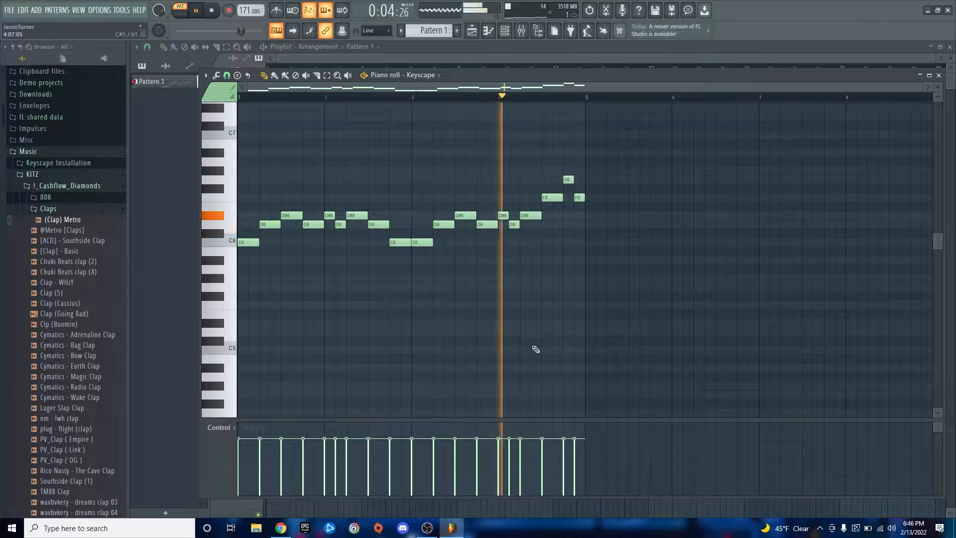
key("space")
Duplicate the whole four-bar melody into bars 5 to 8, deselect the copy, and put the playhead at bar 5.
left_click_drag(614, 160, 189, 398)
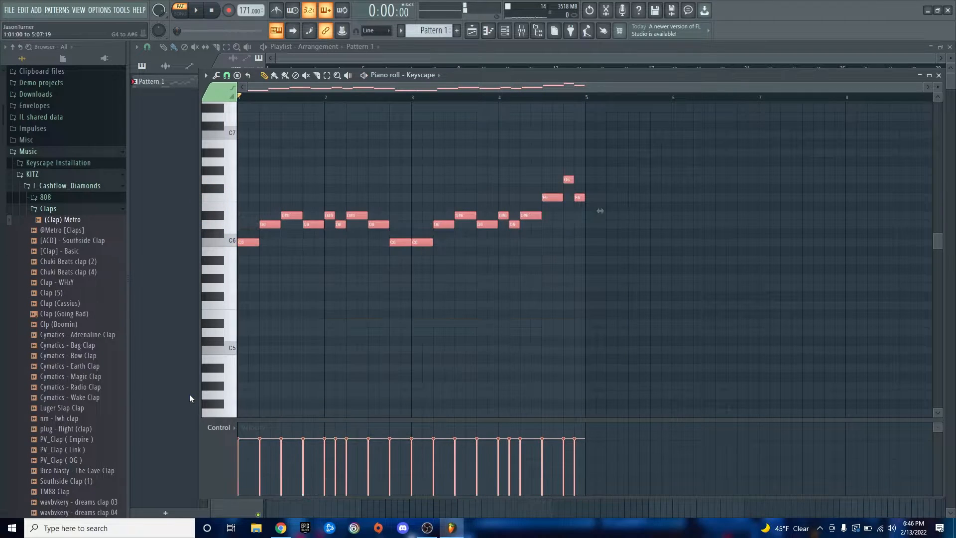
key("ctrl+b")
left_click(367, 332, "ctrl")
scroll(368, 325, "down", 2)
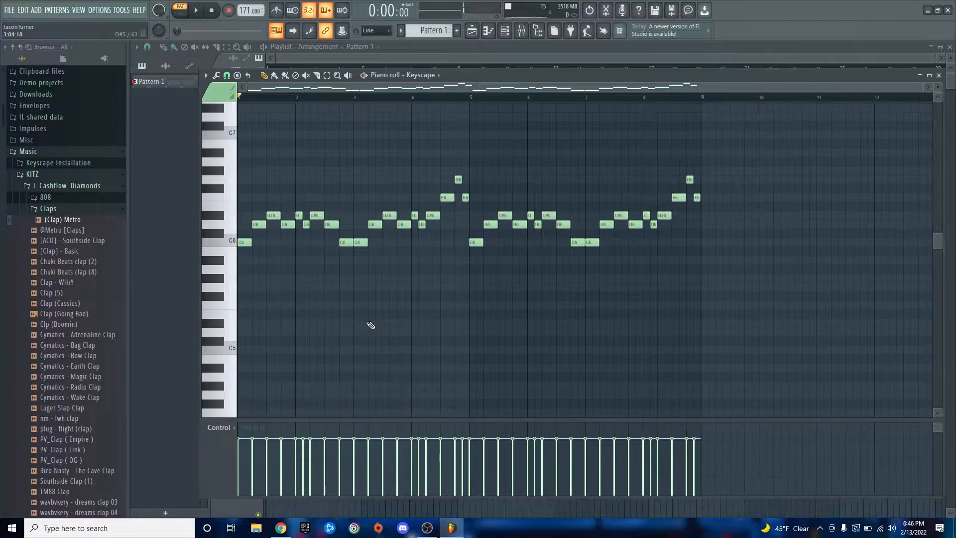
left_click(470, 97)
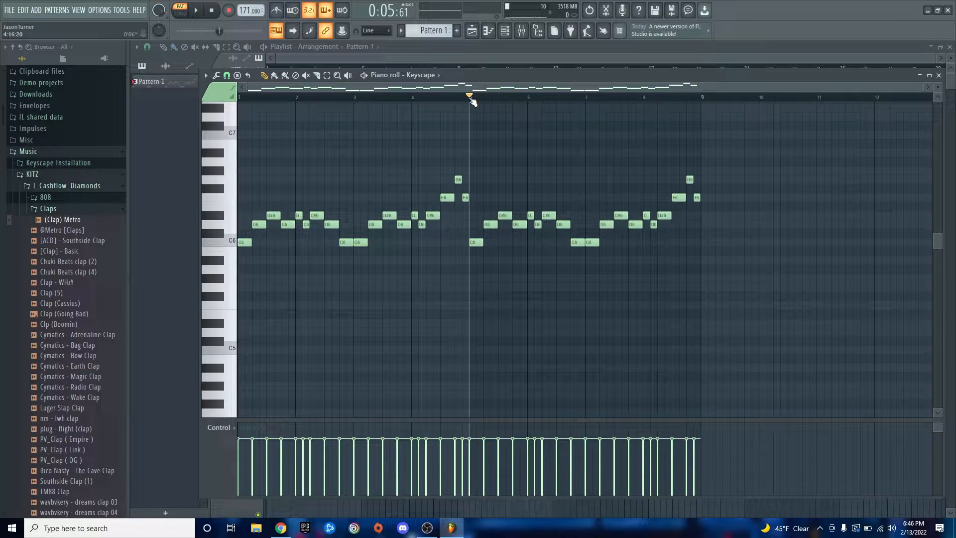
Undo the deselection and the duplication of the four-bar melody.
key("ctrl+alt+z")
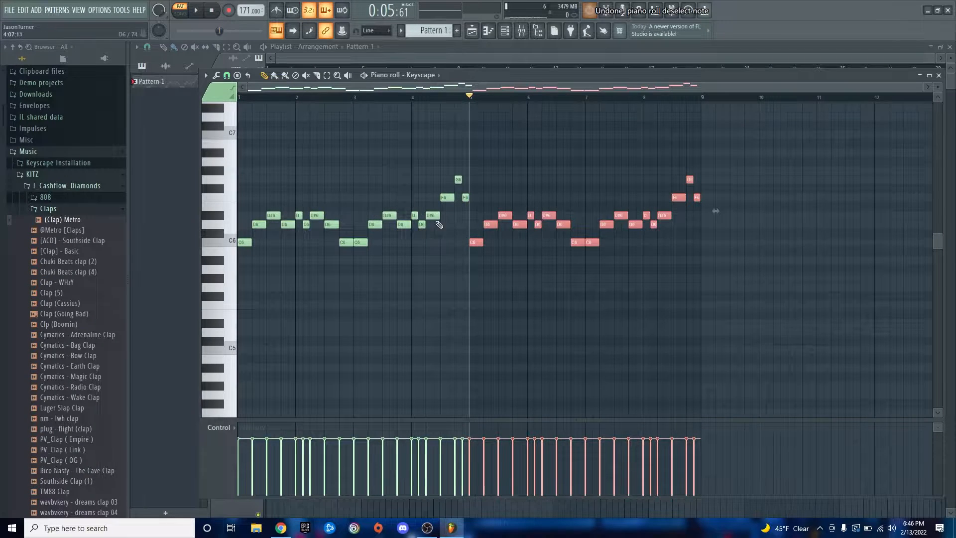
key("ctrl+alt+z")
scroll(239, 283, "up", 2)
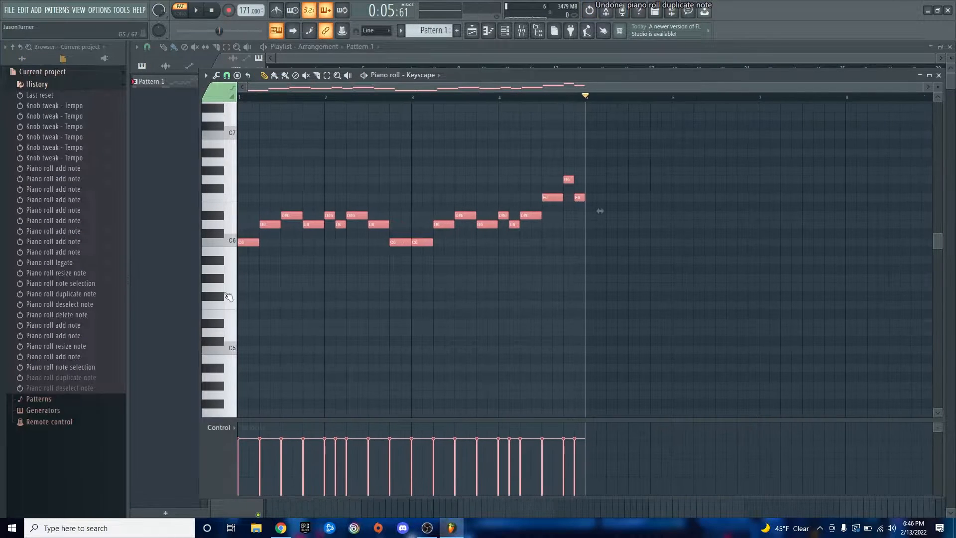
Select the whole four-bar melody, duplicate it into bars 5 to 8, and deselect the copy.
scroll(239, 284, "up", 1)
double_click(338, 99)
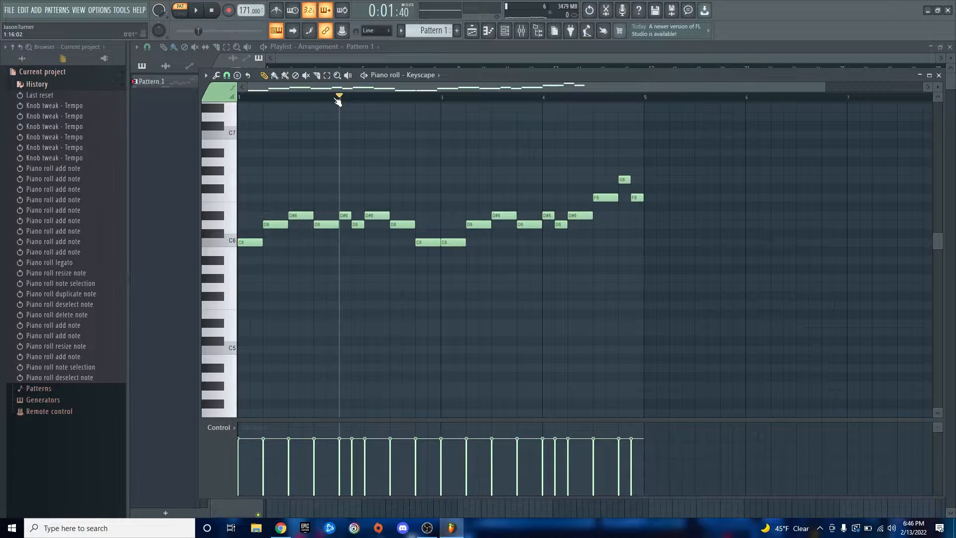
left_click_drag(278, 99, 237, 105)
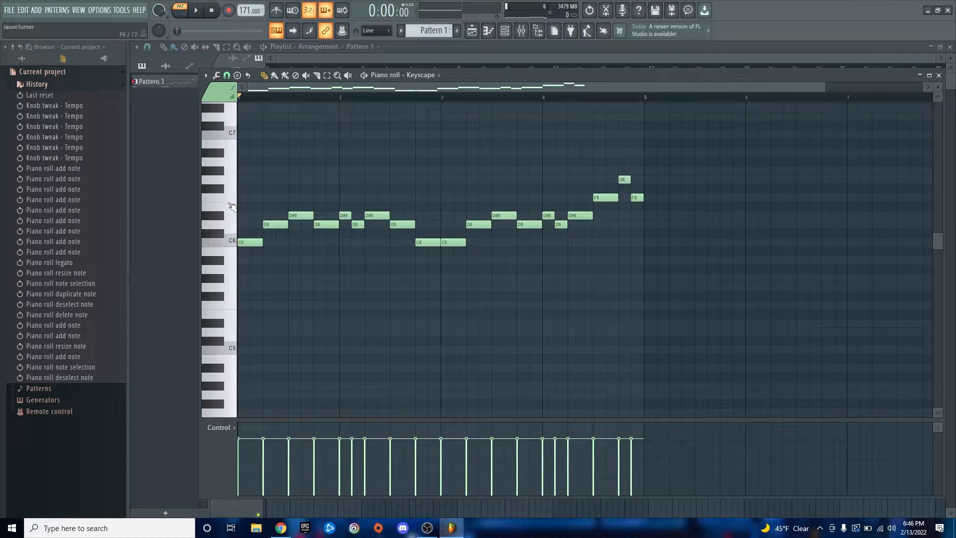
key("ctrl+a")
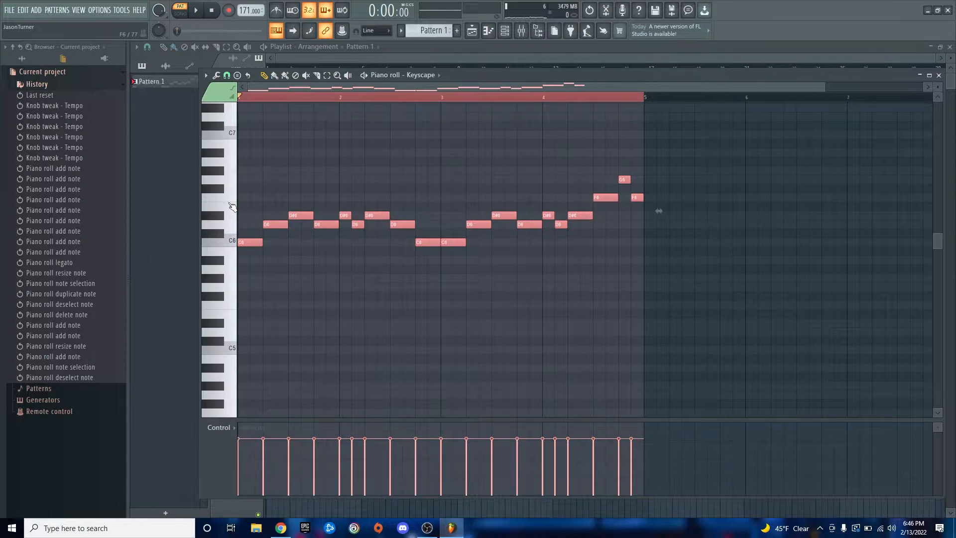
left_click(272, 99)
left_click_drag(693, 140, 61, 391)
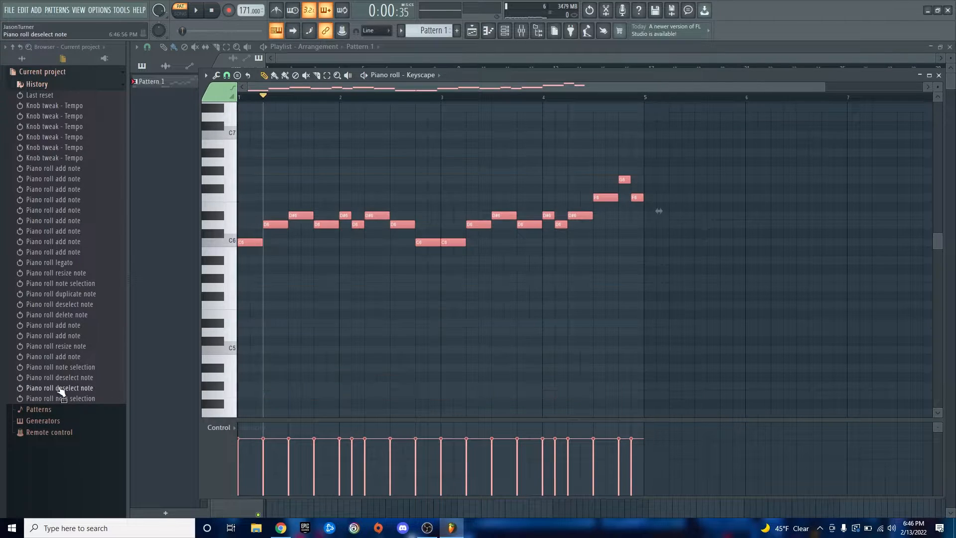
key("ctrl+b")
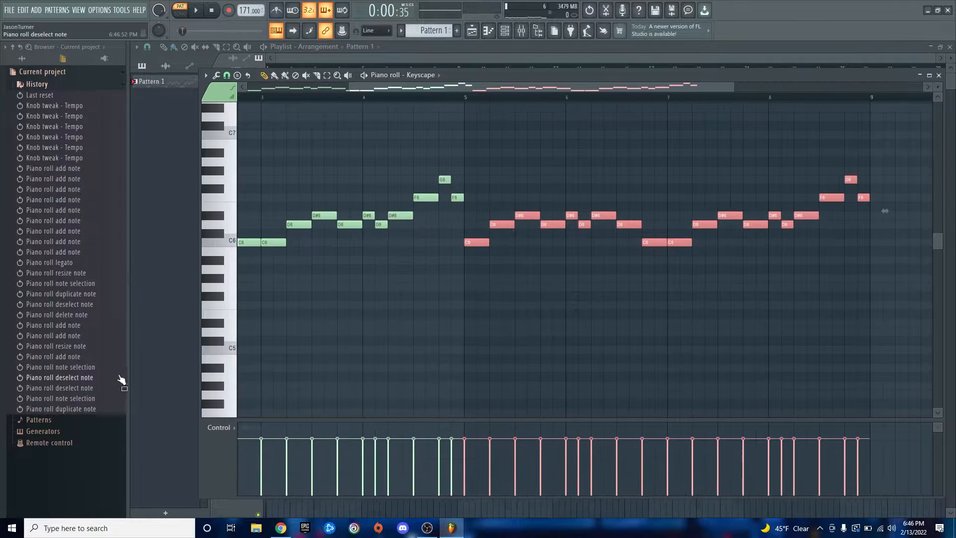
left_click(451, 313, "ctrl")
Play back the duplicated melody from bar 5.
scroll(332, 321, "down", 3)
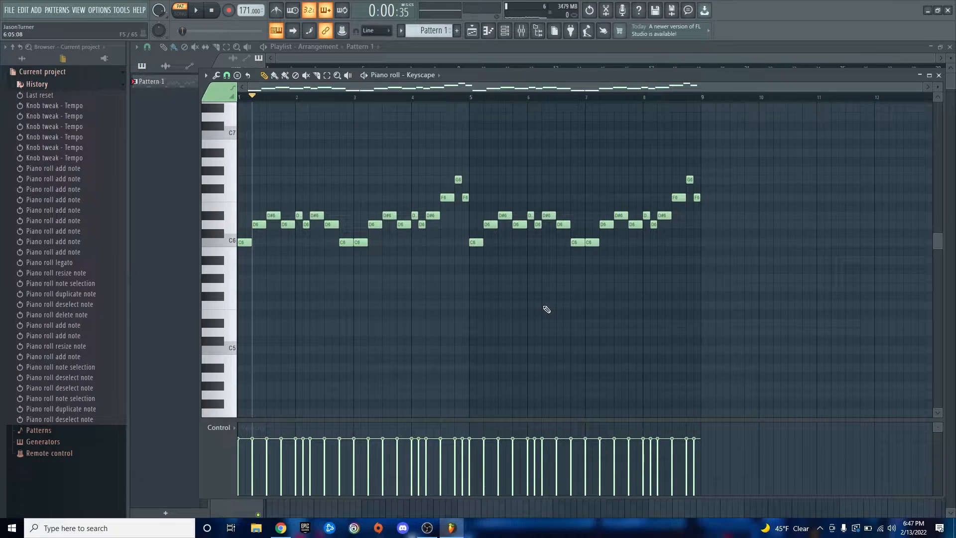
scroll(537, 300, "up", 5)
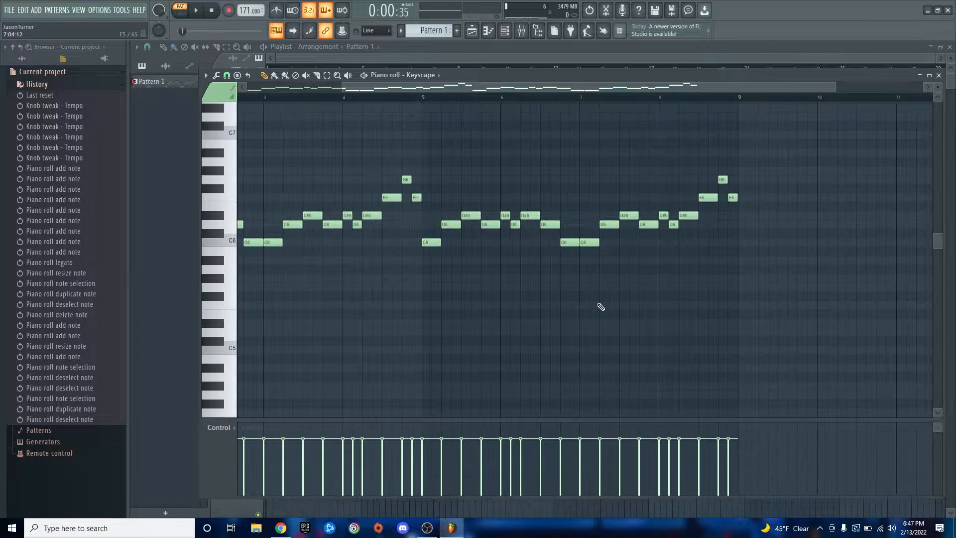
left_click(244, 98)
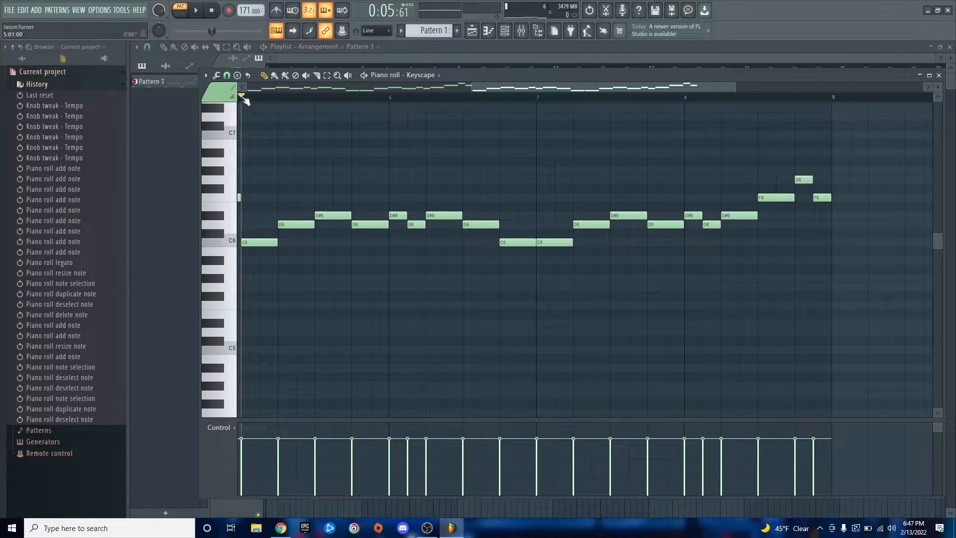
key("space")
scroll(331, 299, "down", 2)
scroll(652, 327, "up", 1)
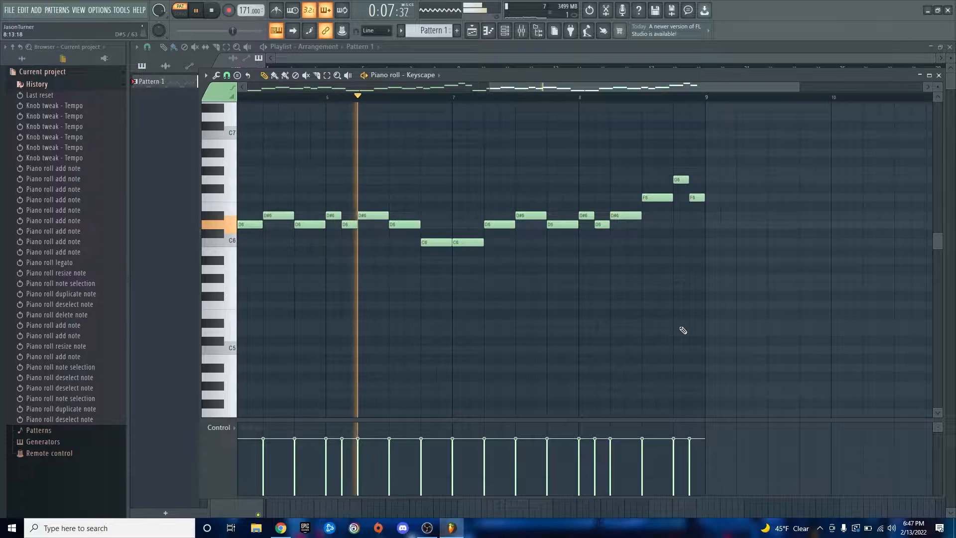
scroll(797, 327, "up", 2)
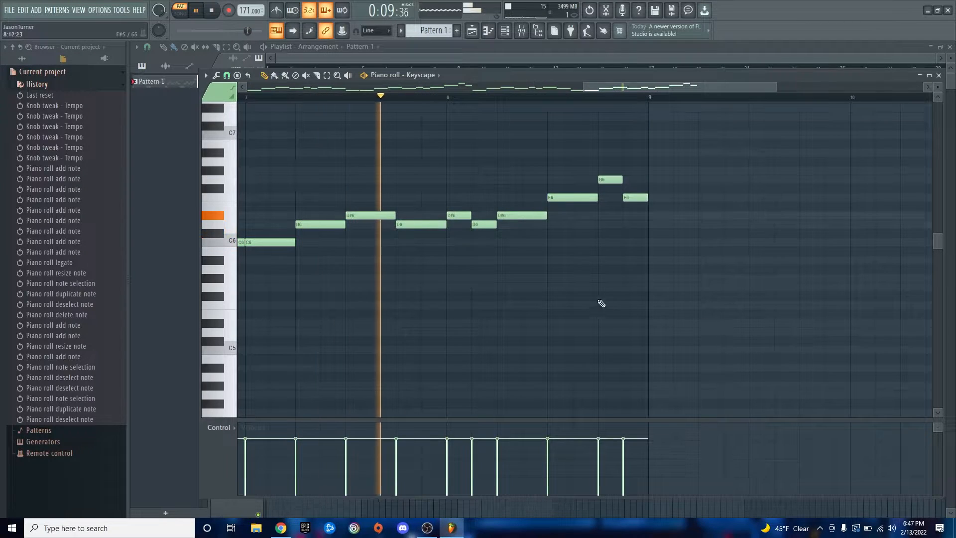
key("space")
Delete all six melody notes in bar 8, from the opening D#6 to the closing F6.
right_click(458, 215)
right_click(482, 224)
right_click(523, 215)
right_click(572, 197)
right_click(610, 180)
right_click(635, 197)
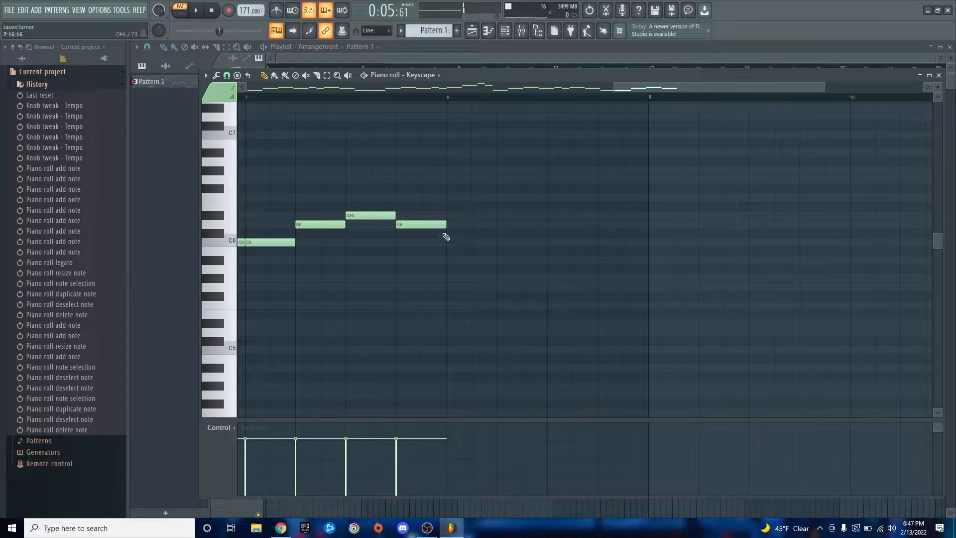
Play the start of bar 7 to hear the lead-in to the empty bar 8.
left_click(248, 98)
key("space")
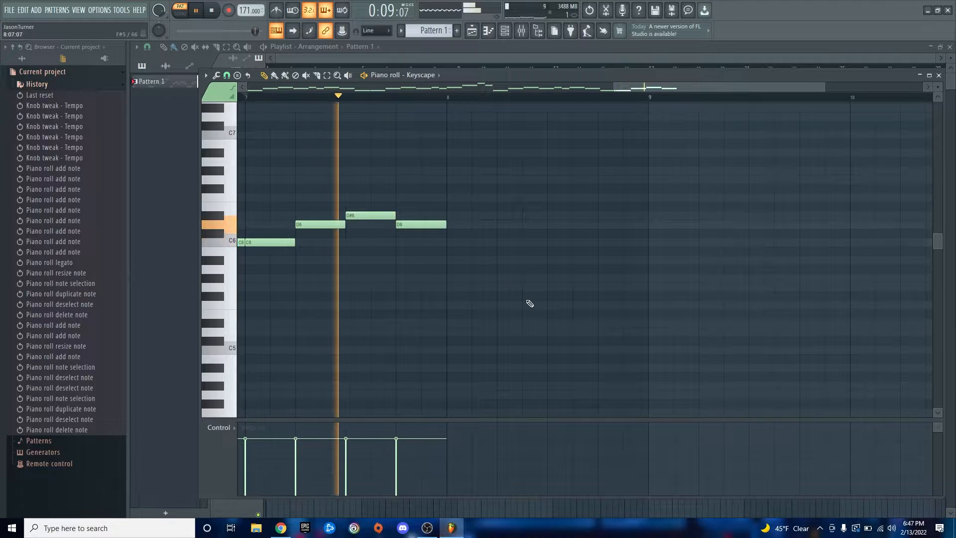
key("space")
Fill bar 8 with a descending line of one-beat notes: D#6, D6, C6 and A#5.
left_click(452, 215)
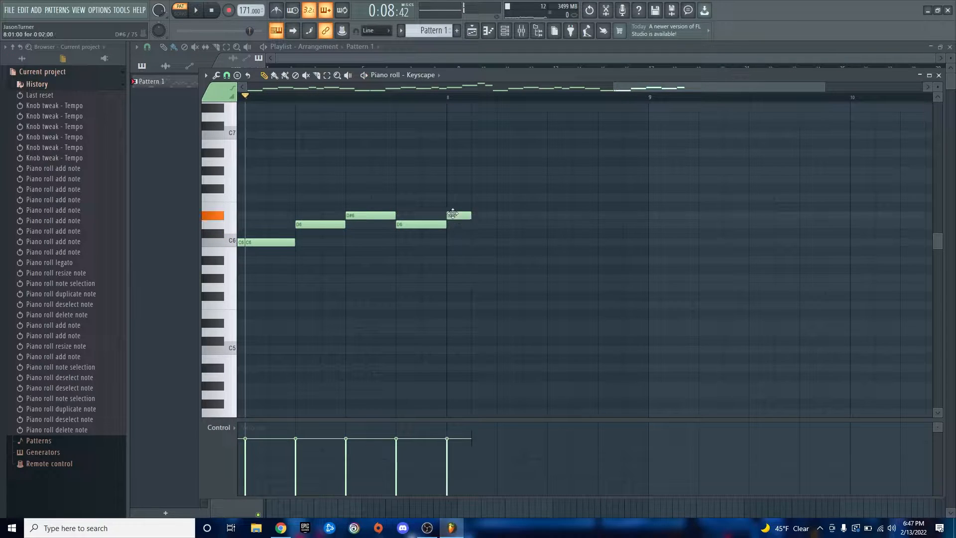
left_click_drag(464, 215, 496, 215)
left_click(501, 224)
left_click(553, 242)
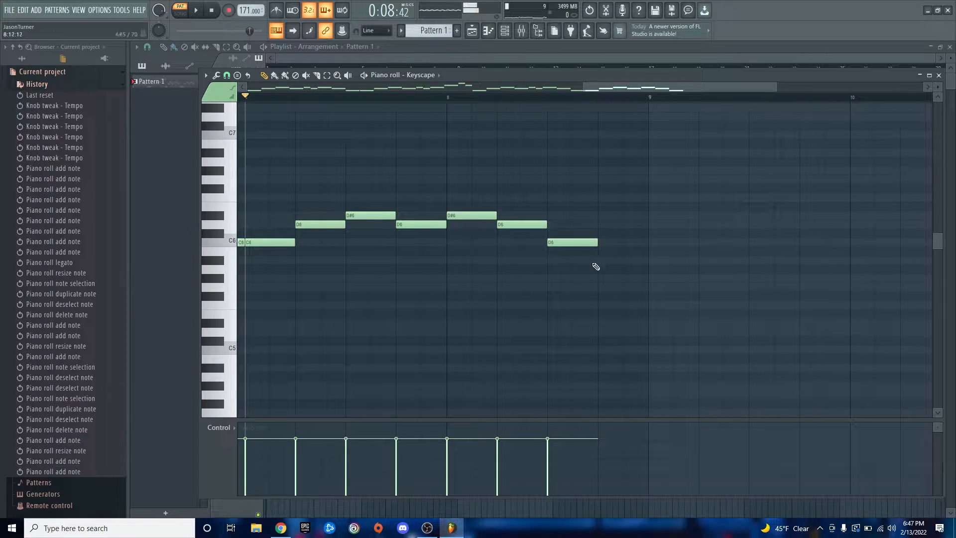
left_click(603, 259)
Play back the new bar 8 ending from bar 7, stop, and return the playhead to bar 1.
key("space")
scroll(615, 307, "down", 3)
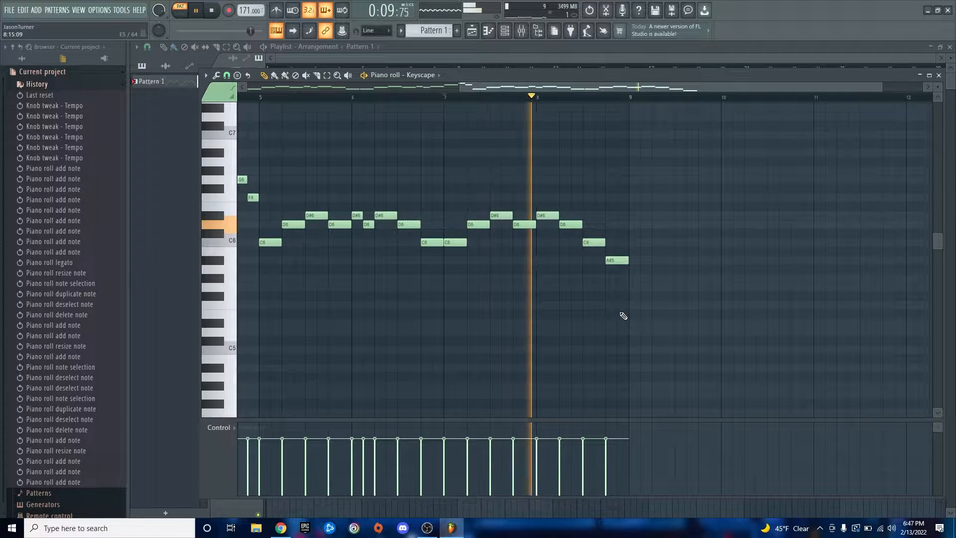
scroll(623, 316, "down", 2)
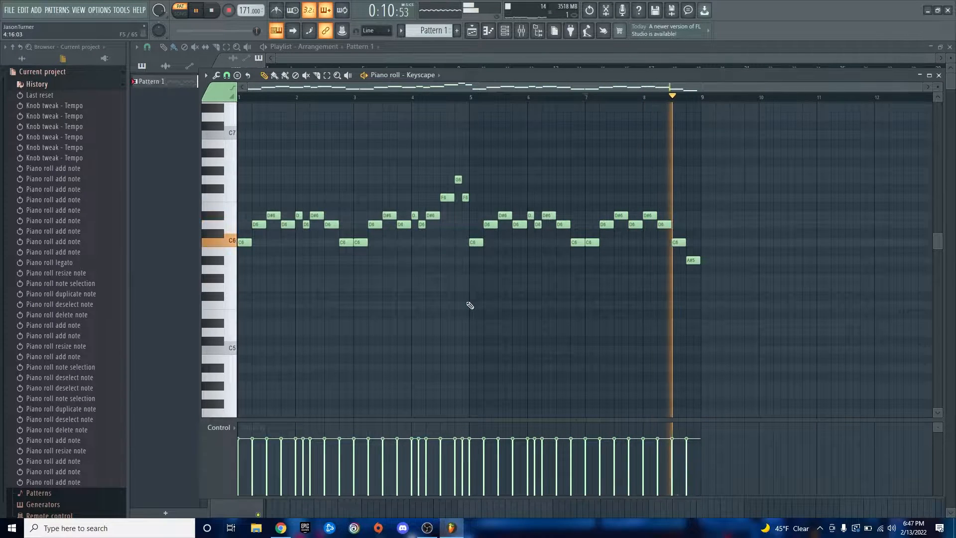
key("space")
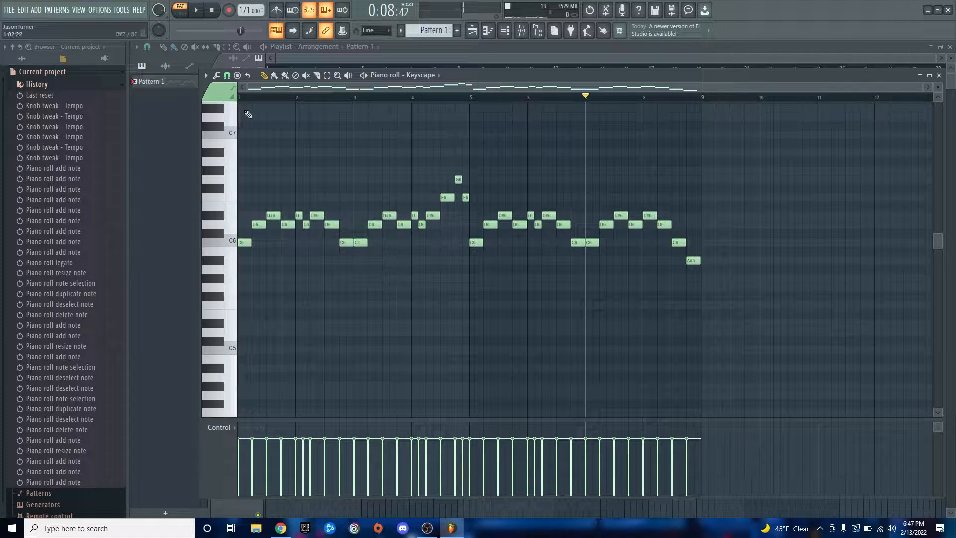
left_click(246, 96)
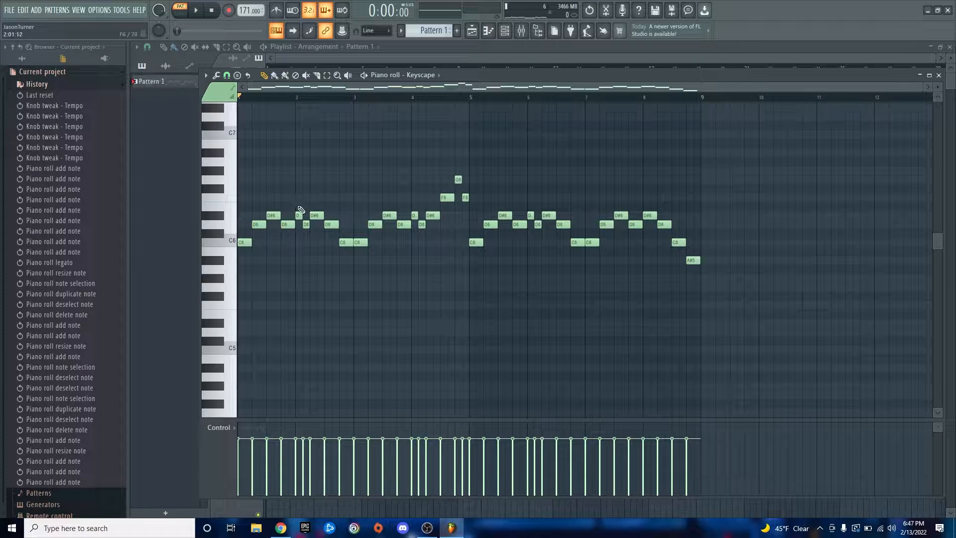
scroll(266, 278, "down", 3)
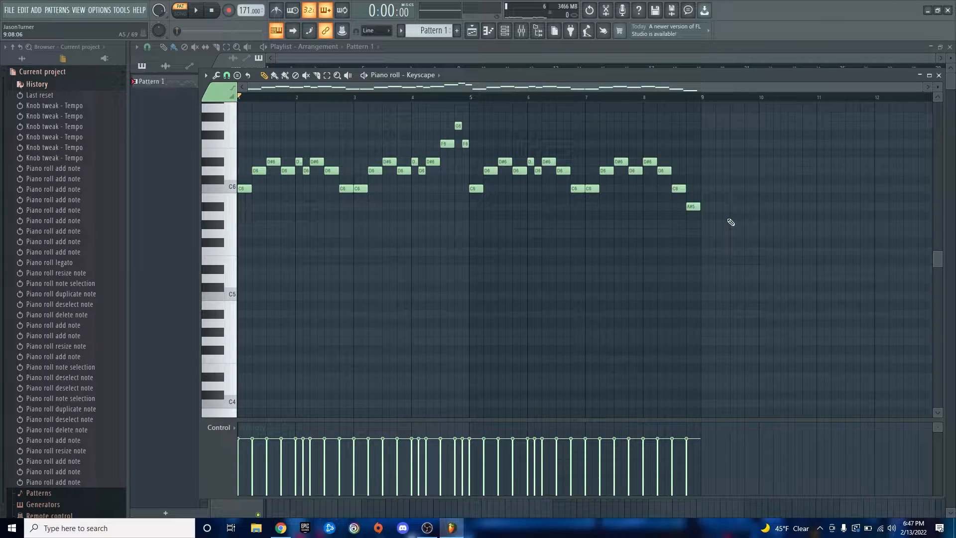
scroll(551, 216, "up", 3)
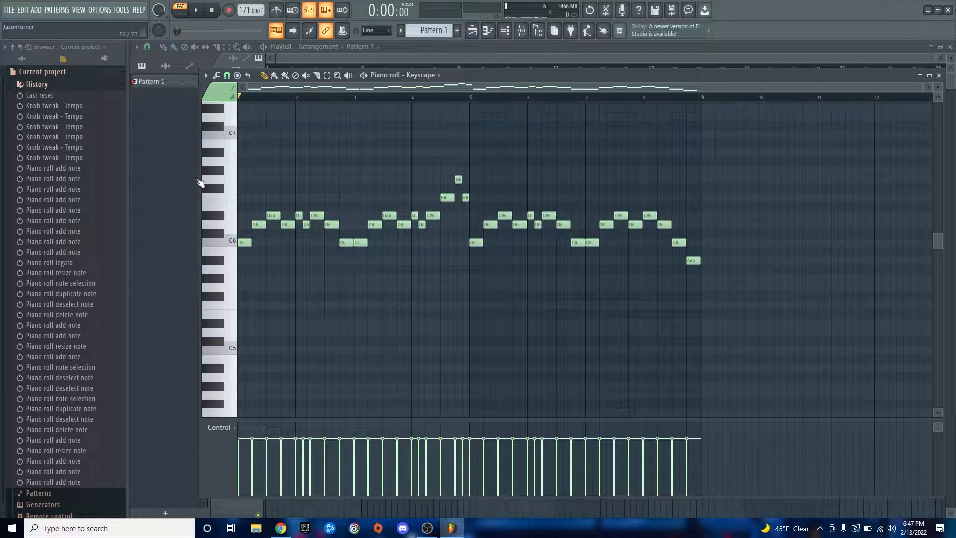
Clone the Keyscape channel and assign the copy to mixer track 2.
key("F7")
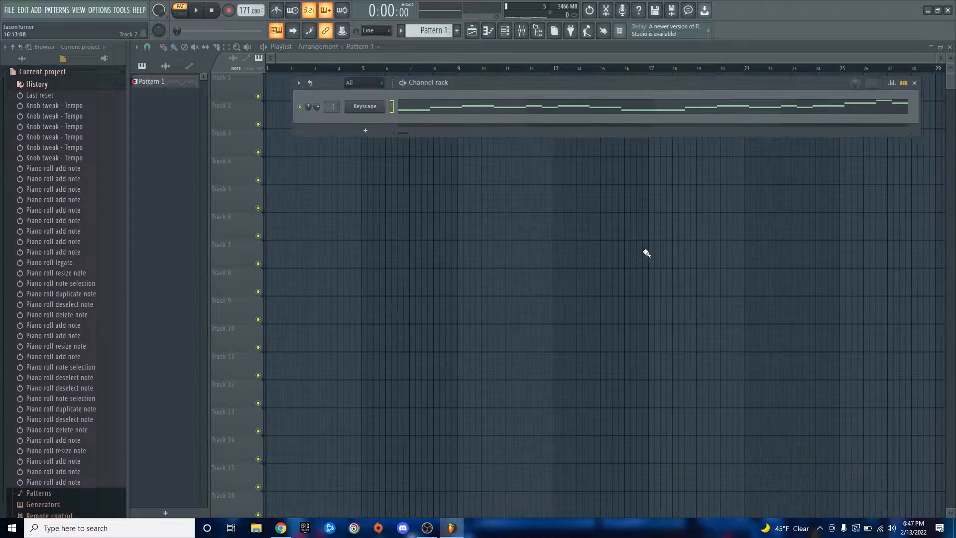
right_click(364, 109)
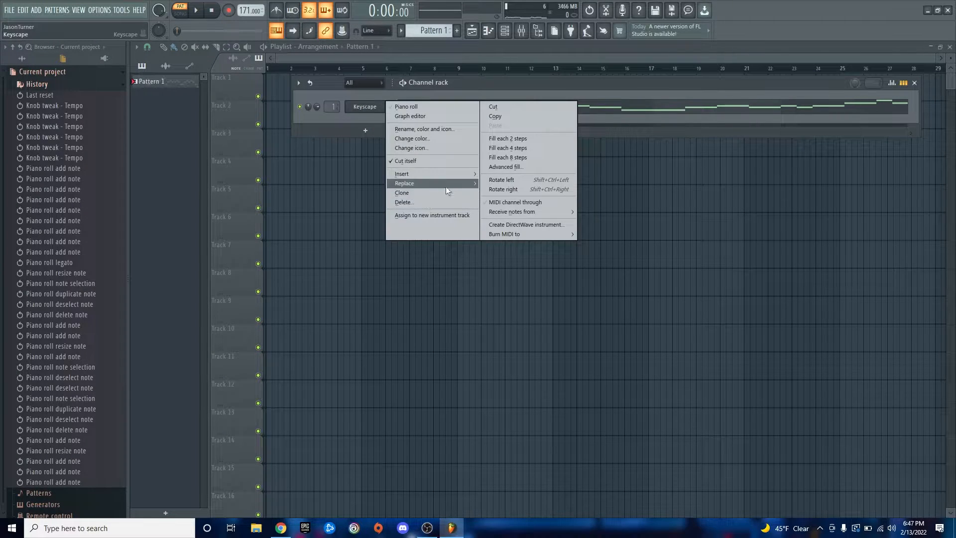
left_click(423, 192)
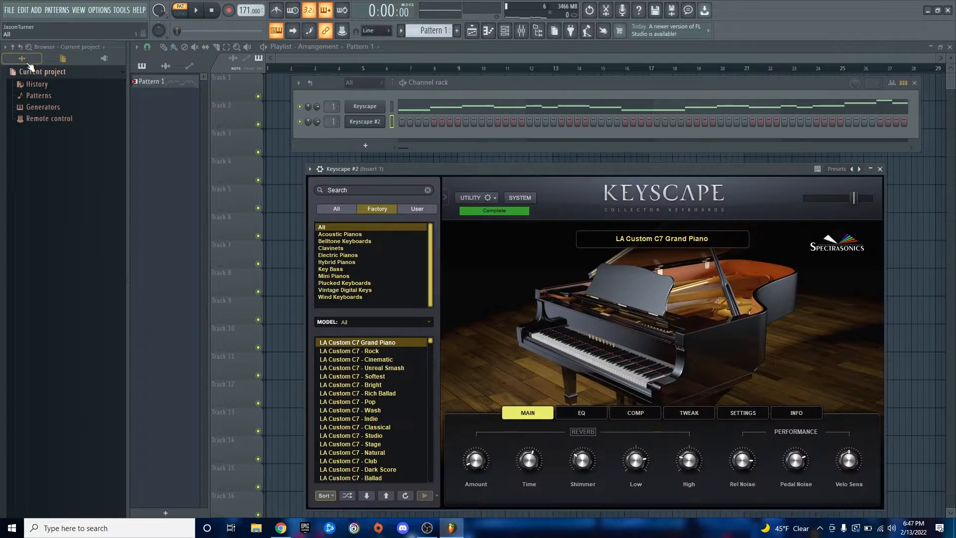
left_click(22, 58)
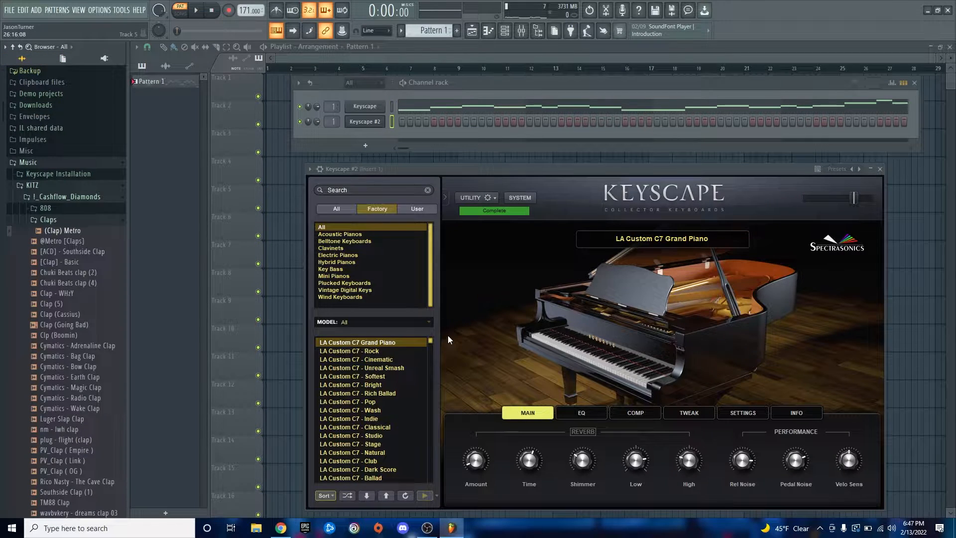
left_click(880, 170)
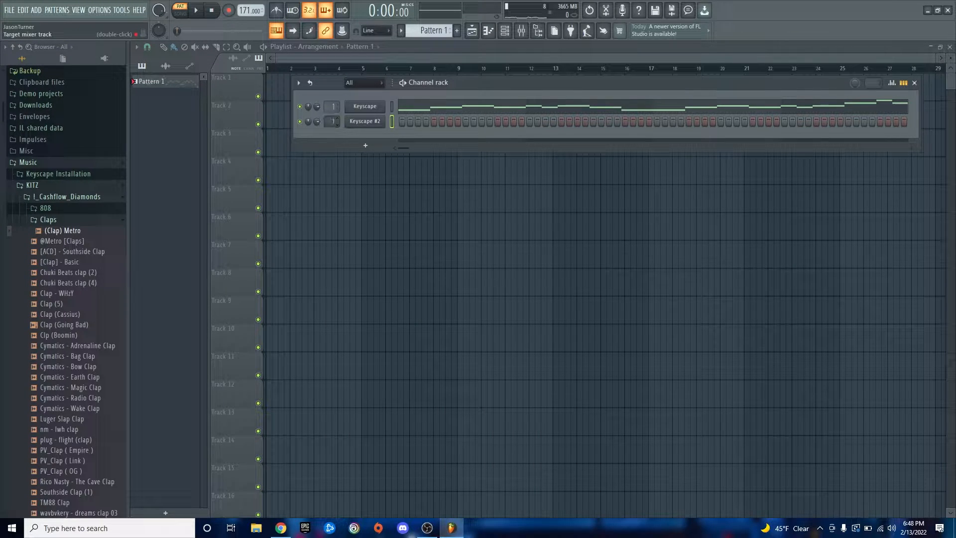
scroll(332, 121, "up", 1)
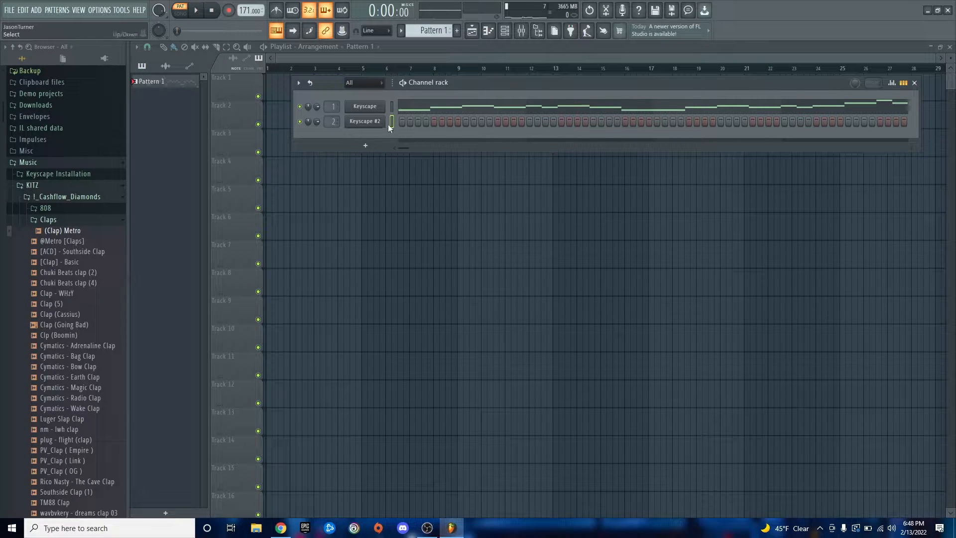
key("F7")
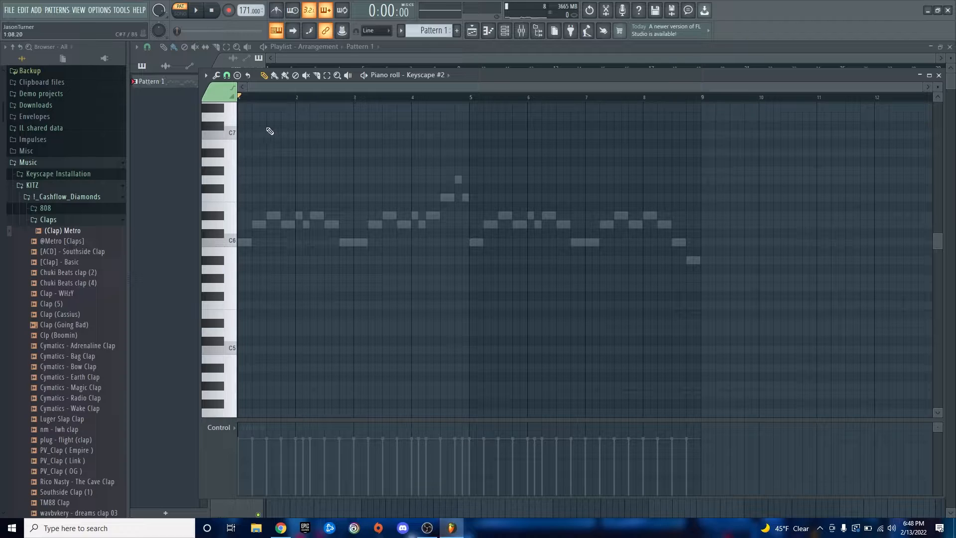
key("F7")
right_click(362, 122)
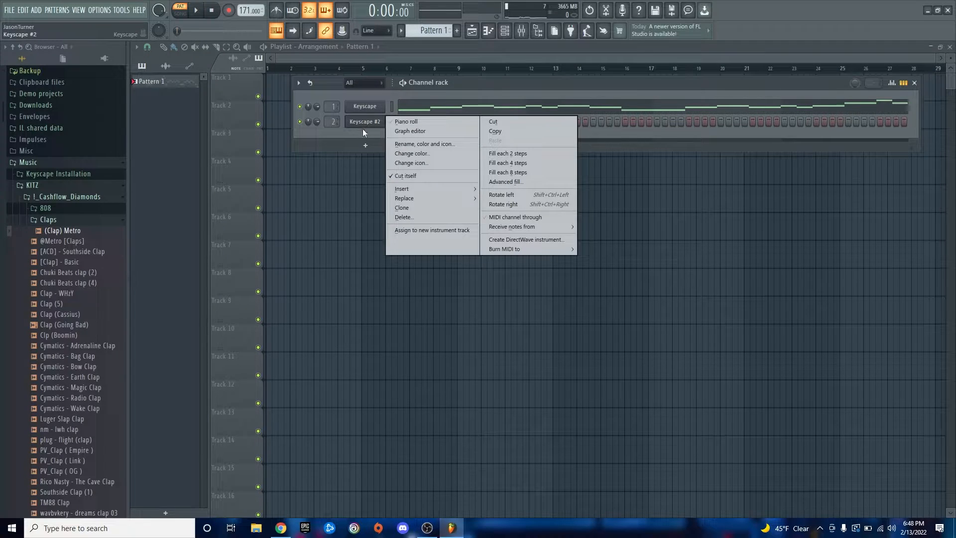
left_click(364, 129)
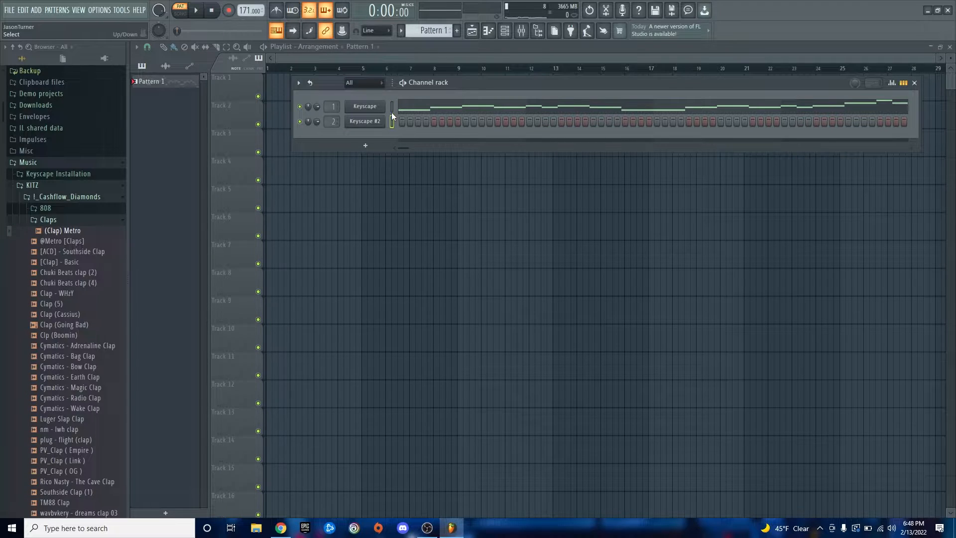
Open the cloned channel's empty piano roll and play the melody briefly from bar 1.
key("F7")
scroll(226, 270, "down", 1)
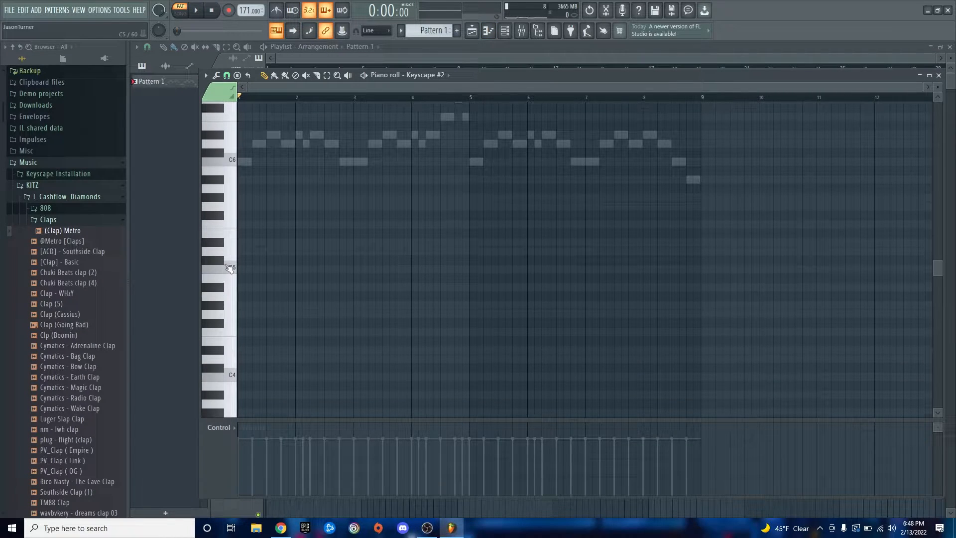
key("space")
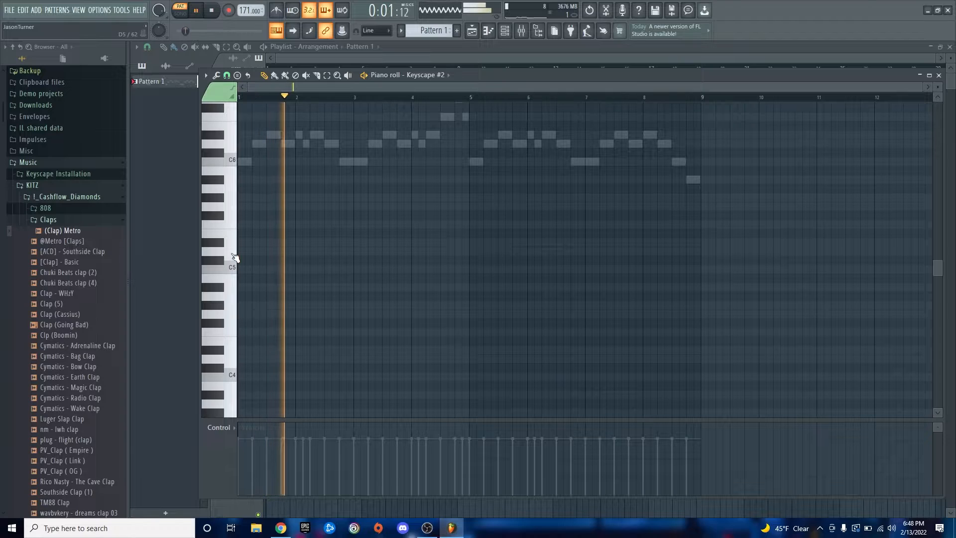
key("space")
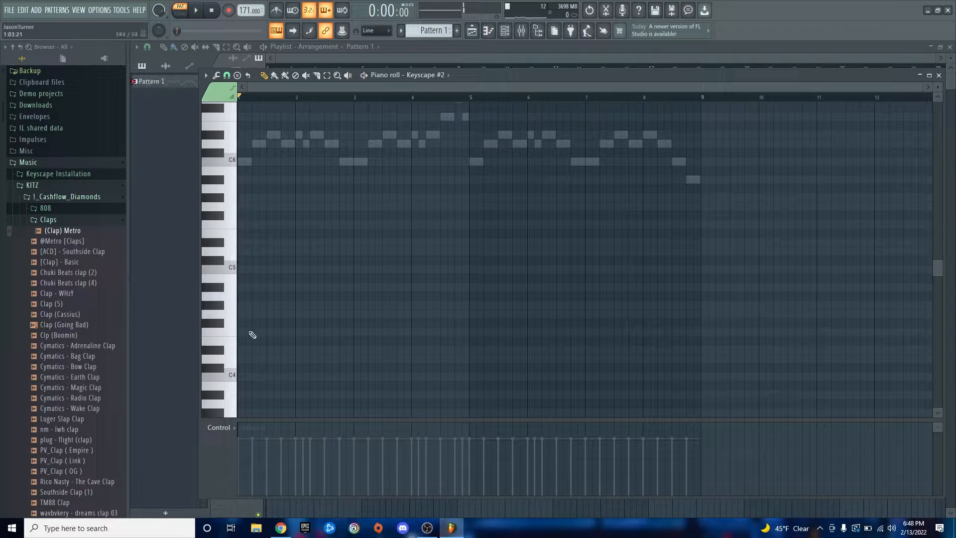
Build a two-bar chord of C4, G4 and D#5 starting at bar 1 in the cloned channel.
left_click(246, 377)
scroll(249, 309, "down", 3)
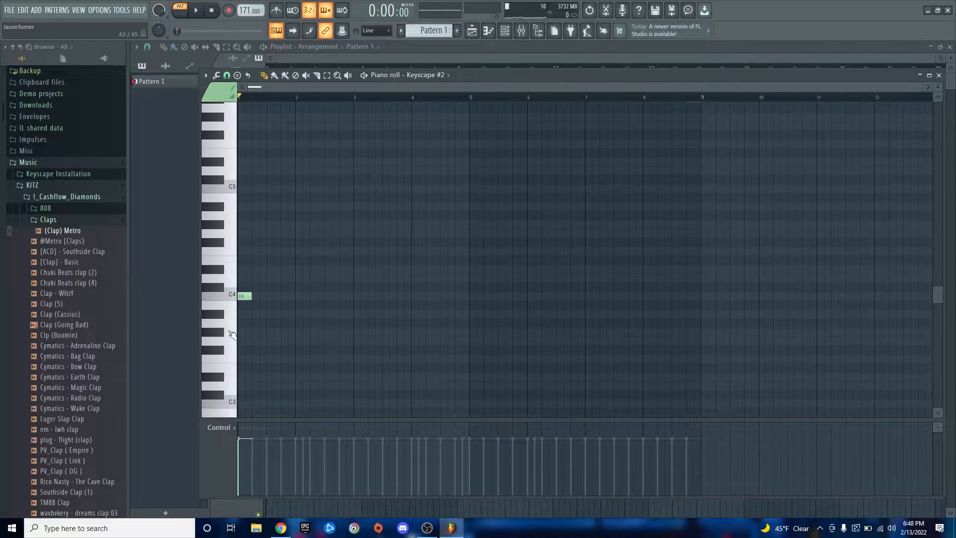
scroll(232, 329, "up", 2)
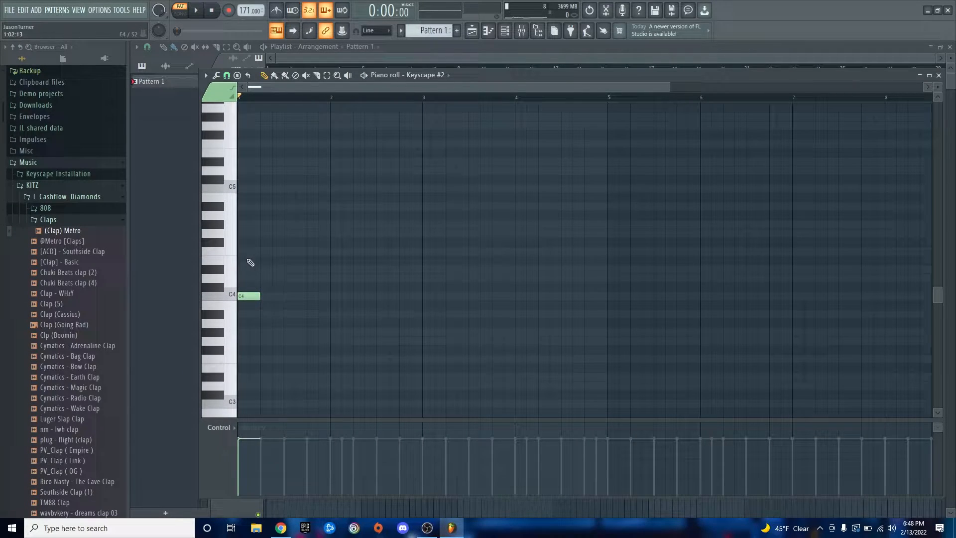
mouse_move(248, 270)
left_mouse_down()
mouse_move(258, 237)
mouse_move(249, 233)
mouse_move(251, 268)
mouse_move(249, 162)
mouse_move(279, 324)
mouse_move(275, 299)
mouse_move(315, 315)
mouse_move(294, 322)
mouse_move(354, 341)
left_mouse_up()
Play back the two-bar chord from bar 1 together with the melody.
key("space")
key("space")
key("space")
scroll(266, 335, "down", 2, "ctrl")
scroll(271, 339, "up", 2)
scroll(277, 345, "down", 1)
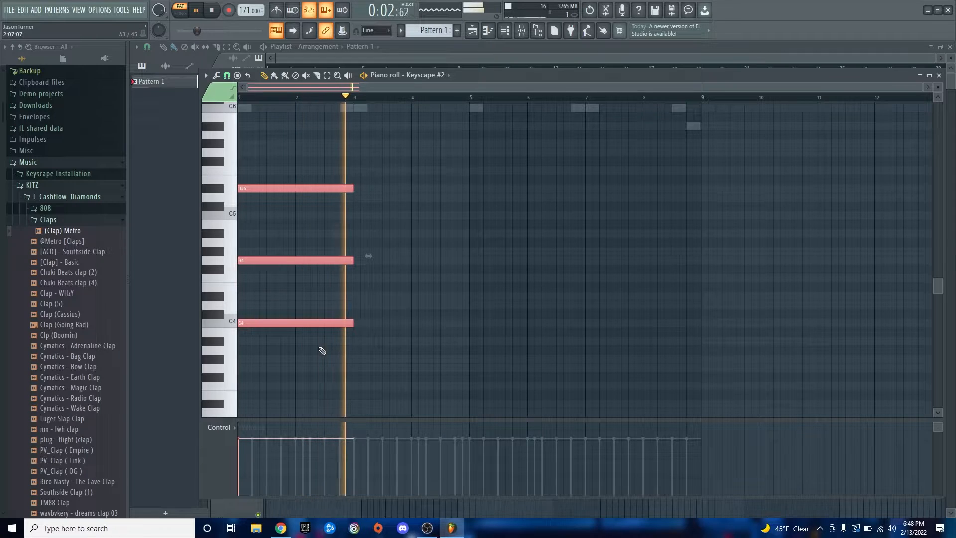
scroll(426, 309, "up", 2)
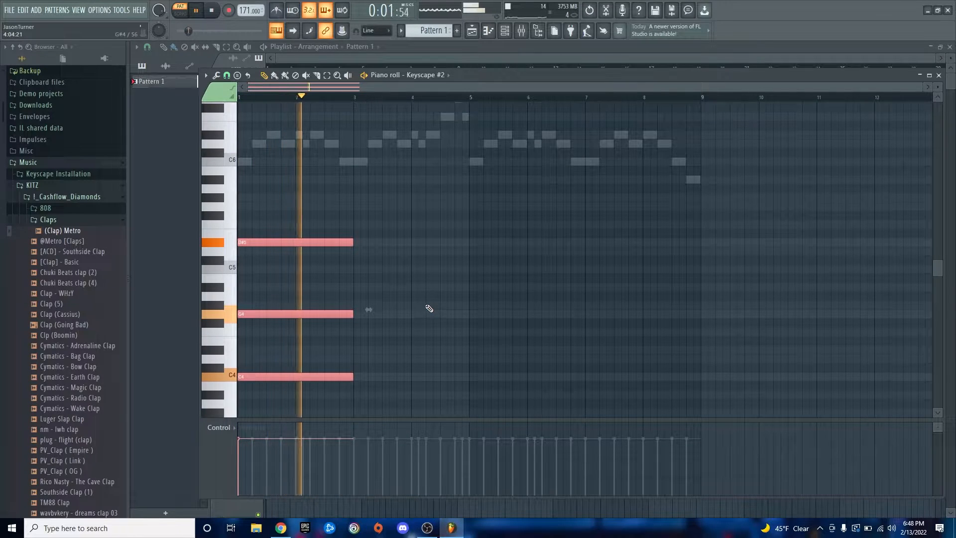
scroll(429, 309, "up", 2)
scroll(429, 308, "down", 3)
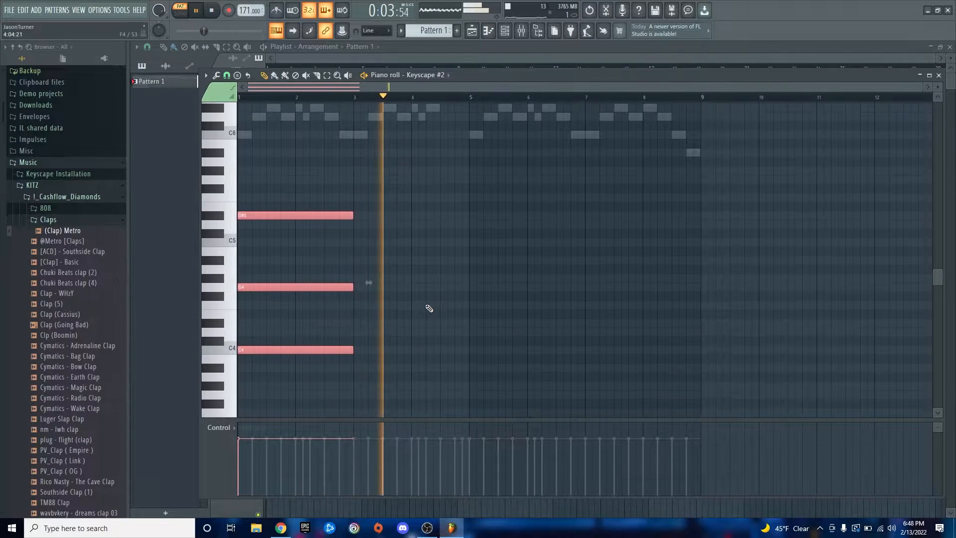
Duplicate the two-bar chord three times to fill bars 3 to 8, and deselect the notes.
key("ctrl+b")
key("ctrl+b")
key("ctrl+b")
key("ctrl+d")
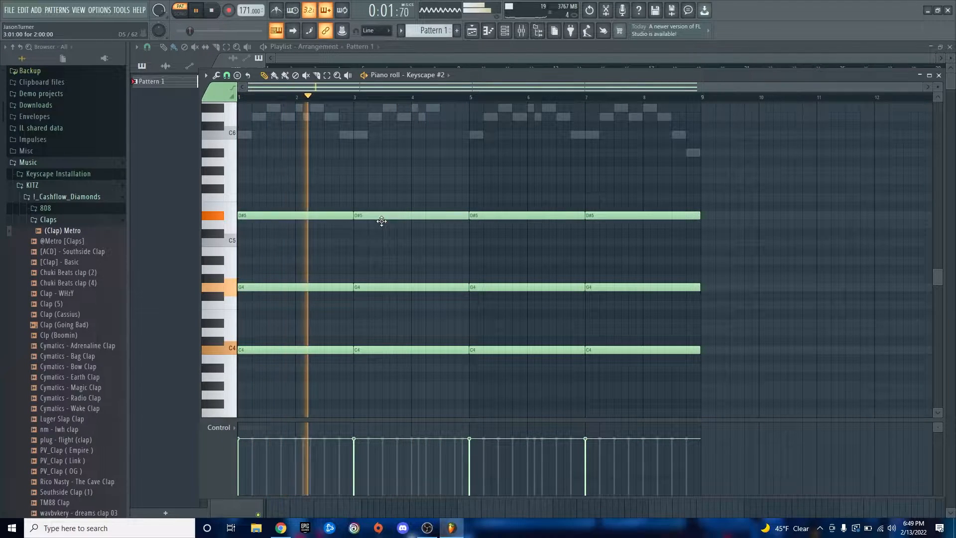
Vary the top line: C5 at bar 3, D5 at bar 5, D#5 shortened to one bar at bar 7, and F5 added at bar 8.
left_click_drag(381, 215, 383, 243)
left_click_drag(480, 216, 484, 224)
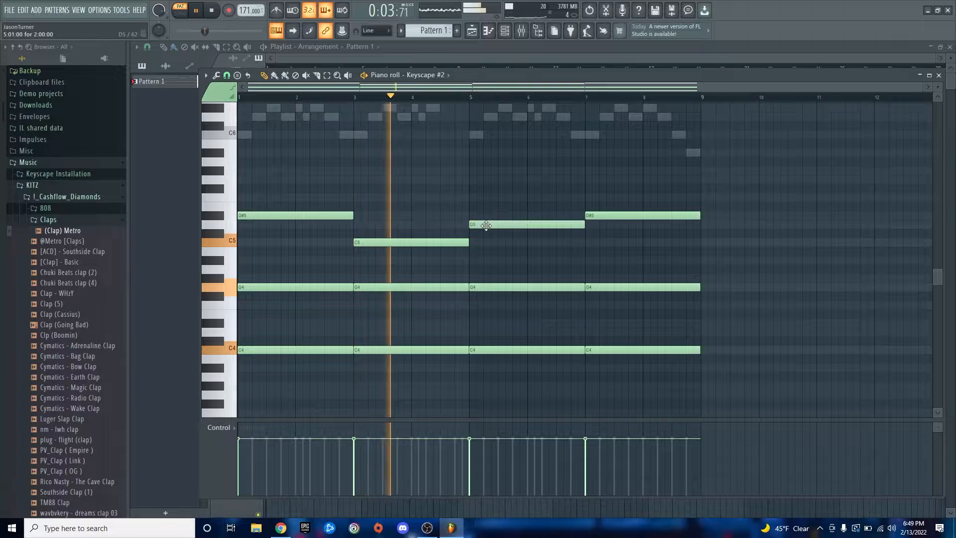
left_click_drag(700, 215, 643, 215)
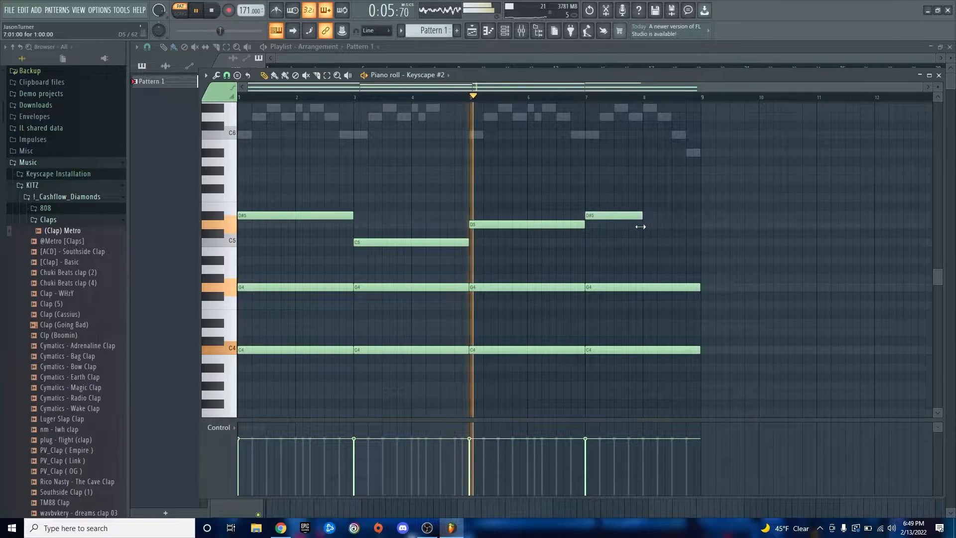
left_click(647, 198)
scroll(519, 188, "down", 2)
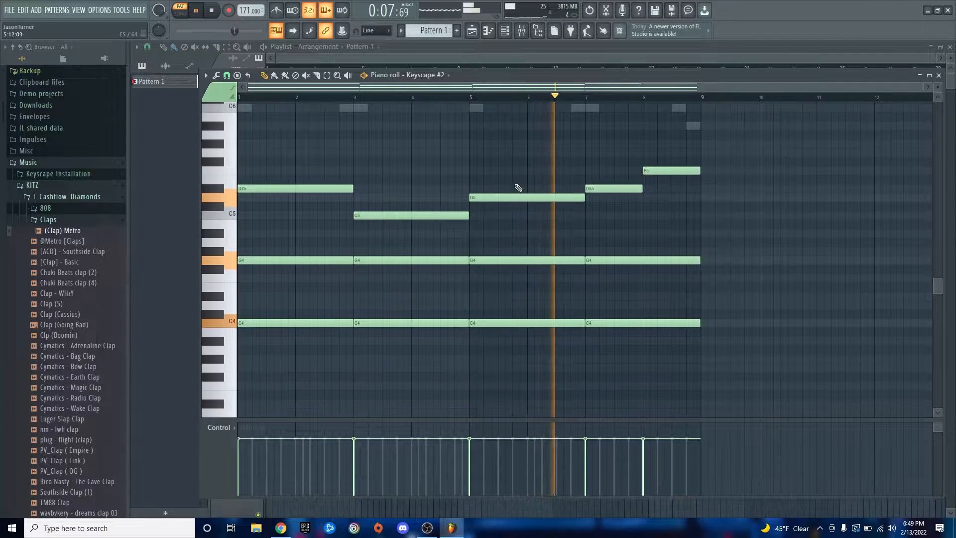
Slightly lower the velocity of all G4 notes, and lower the C4 notes a little further.
scroll(762, 244, "up", 2)
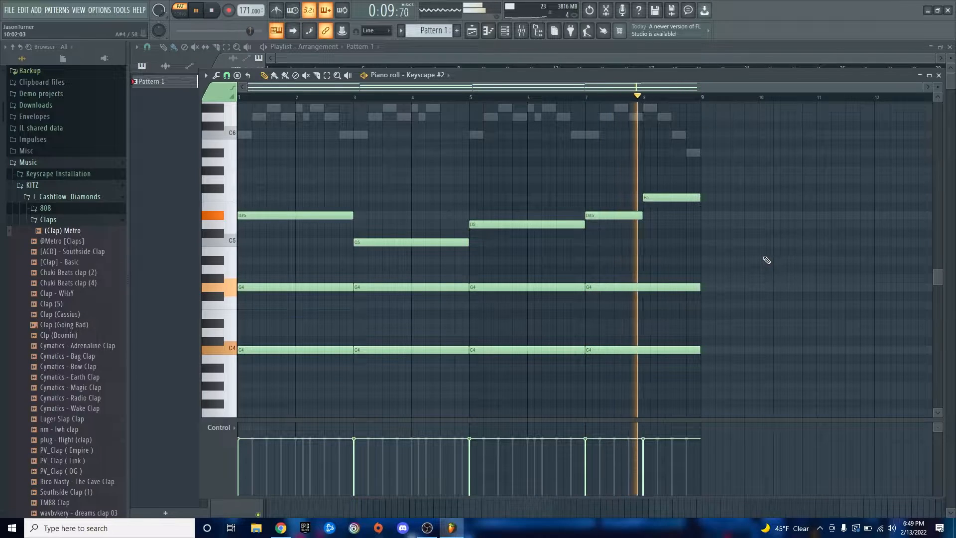
scroll(764, 260, "up", 3)
scroll(764, 260, "down", 9)
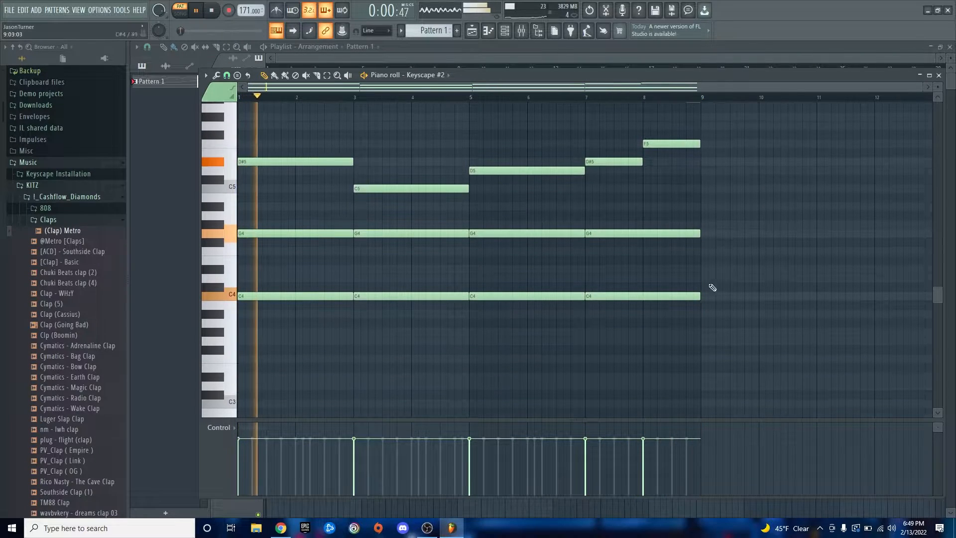
left_click_drag(305, 221, 689, 260)
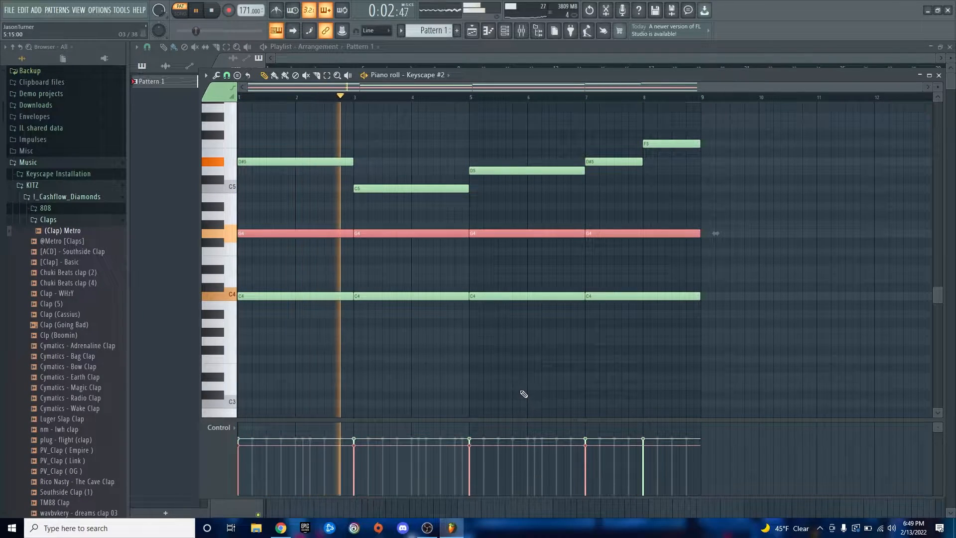
left_click_drag(318, 280, 657, 336)
scroll(561, 358, "down", 5)
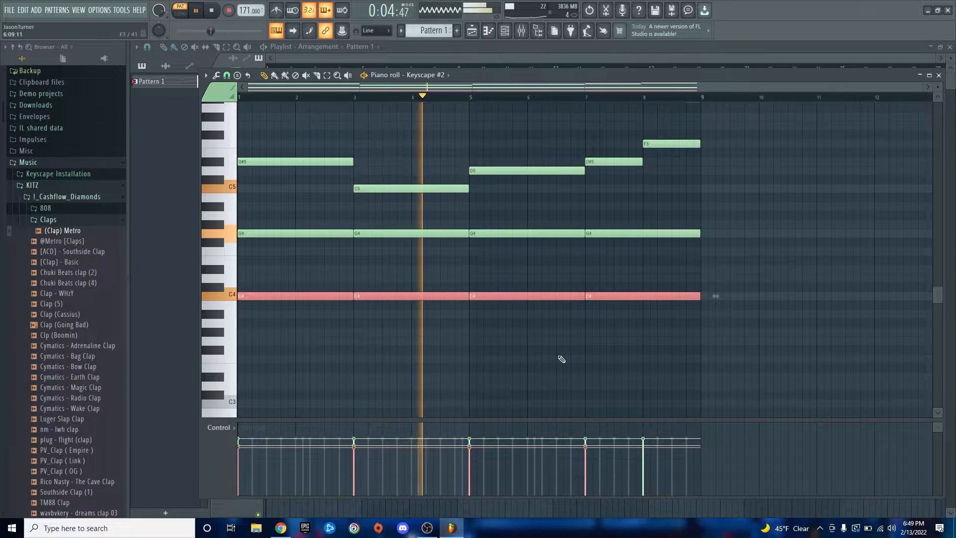
left_click(558, 359)
Add two-bar bass notes under the chords: C3 at bar 1, A#2 at bar 3, G#2 at bar 5 and G2 at bar 7.
scroll(512, 341, "down", 3)
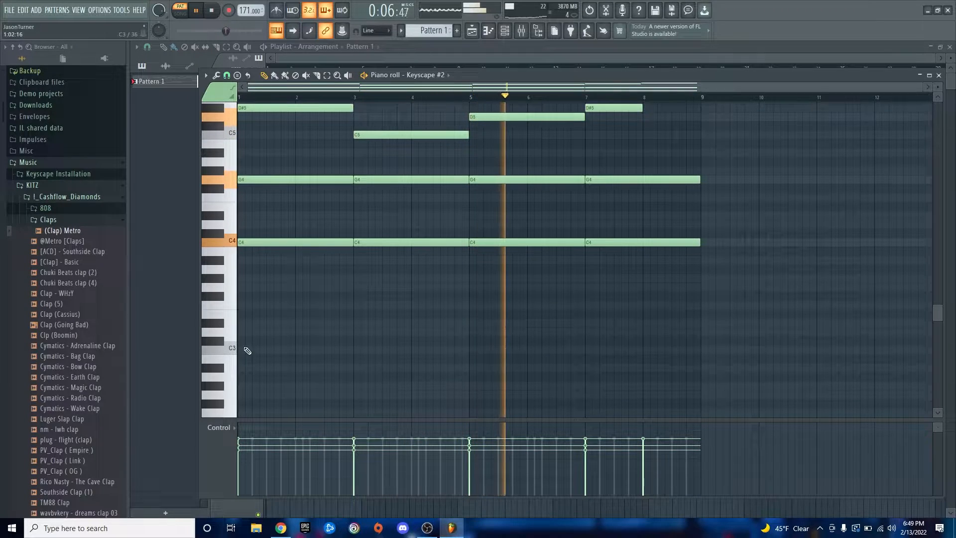
left_click(271, 351)
left_click_drag(294, 351, 354, 367)
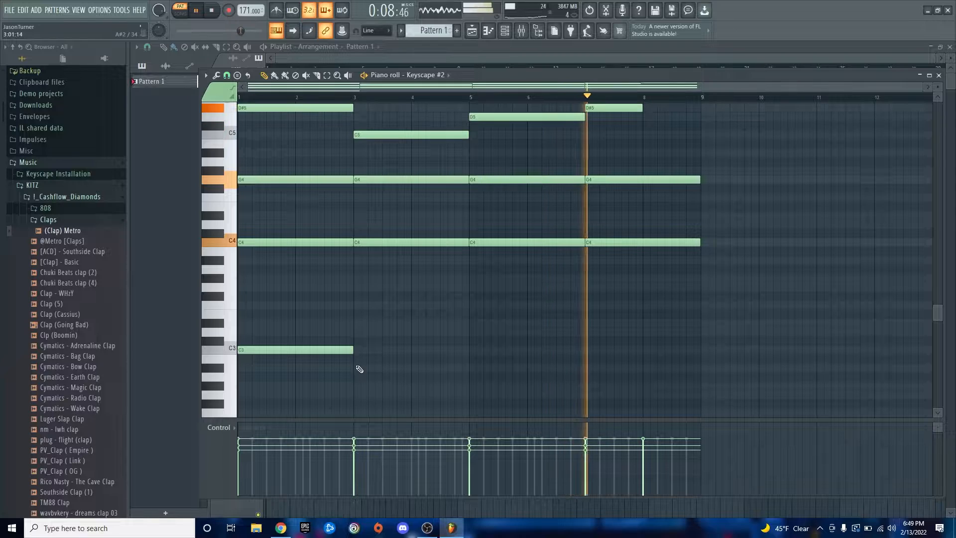
left_click(358, 369)
left_click(473, 385)
left_click(588, 395)
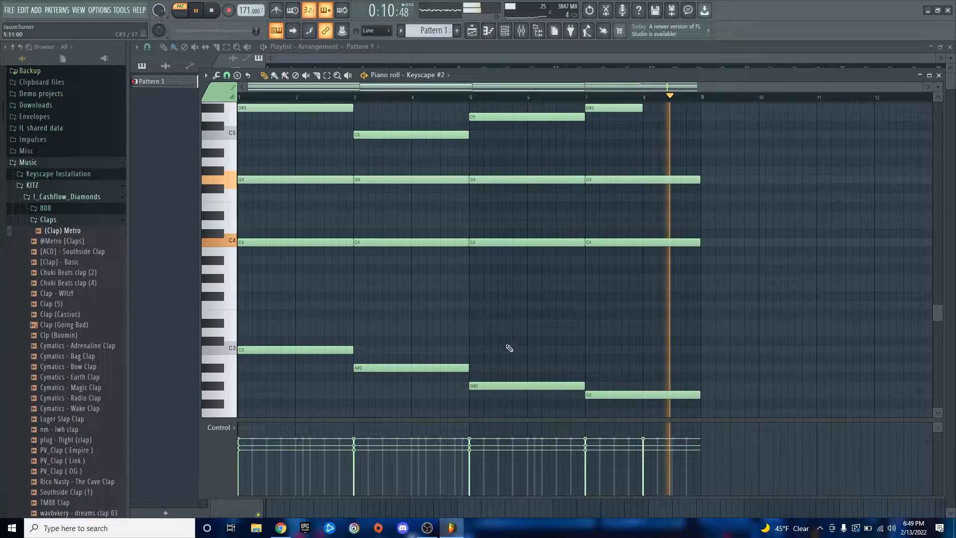
Lower the velocity of the four bass notes below that of the upper chord notes.
left_click_drag(289, 319, 617, 413)
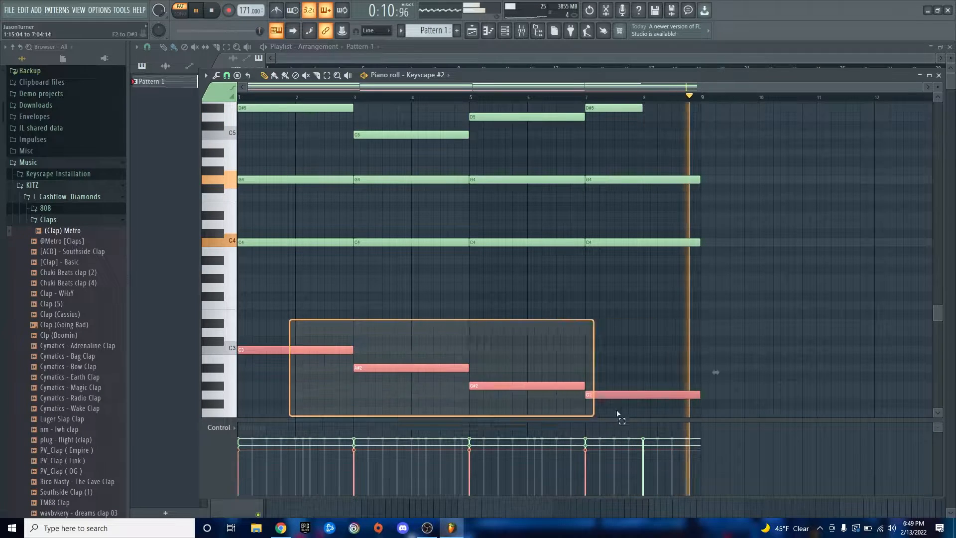
left_click(492, 289)
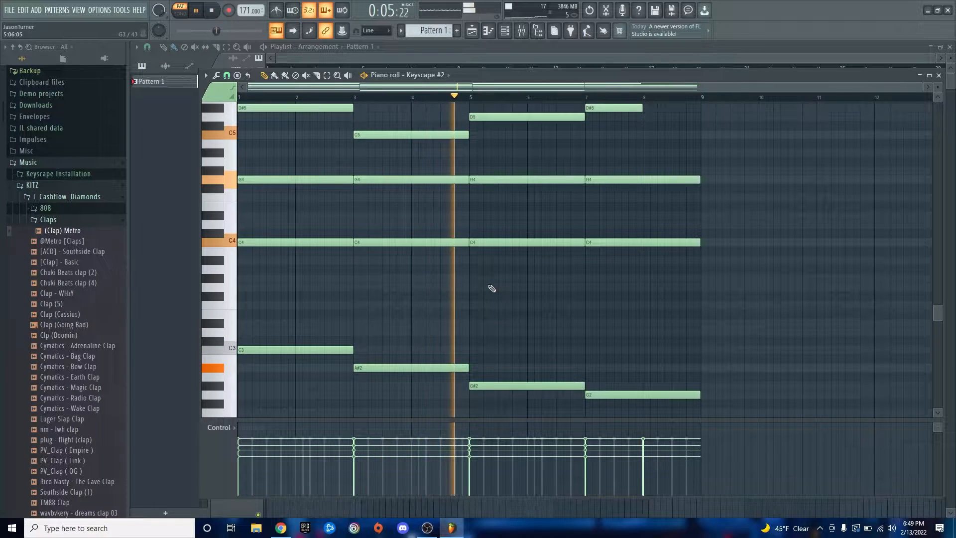
left_click_drag(311, 309, 637, 408)
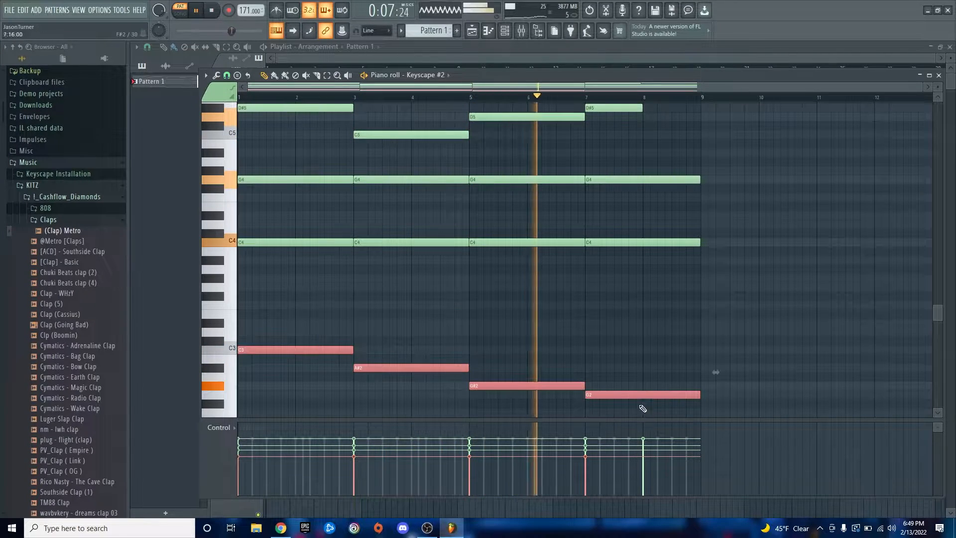
left_click(551, 317)
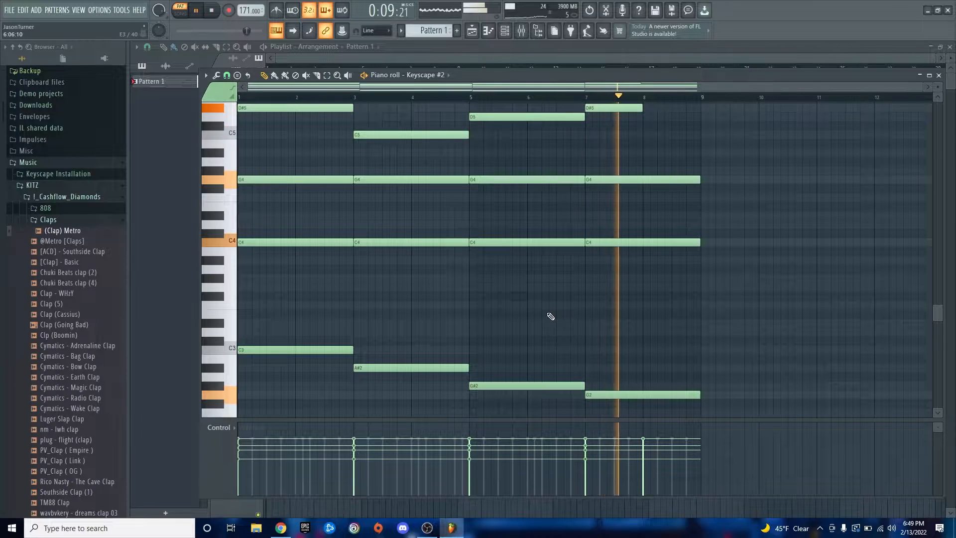
Restart playback from bar 1 to hear the chords with the new bass notes, and stop.
scroll(549, 316, "up", 2)
scroll(536, 341, "down", 2)
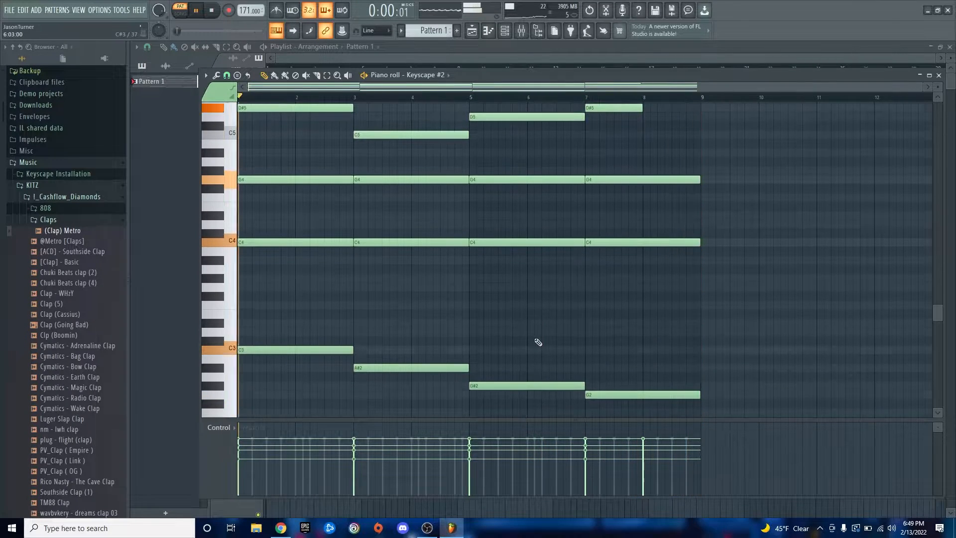
key("space")
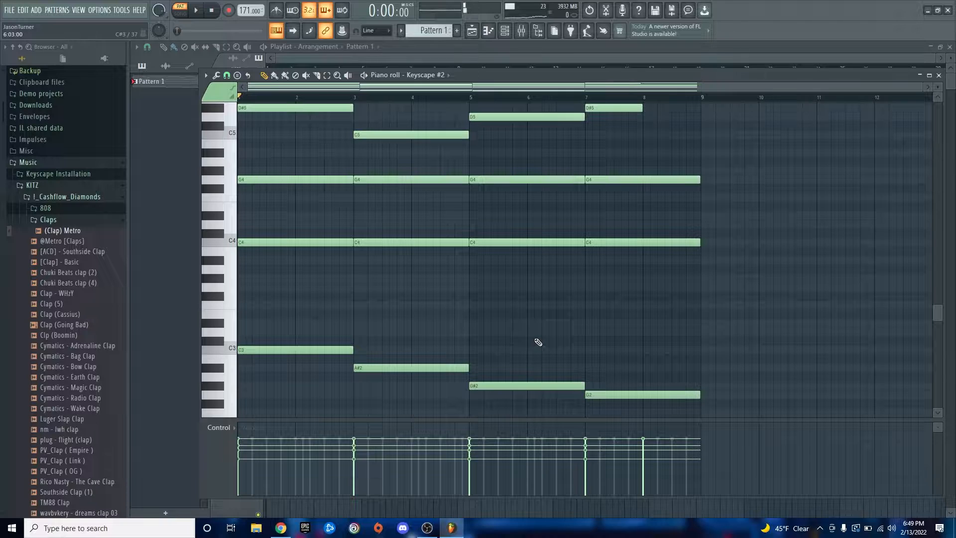
key("space")
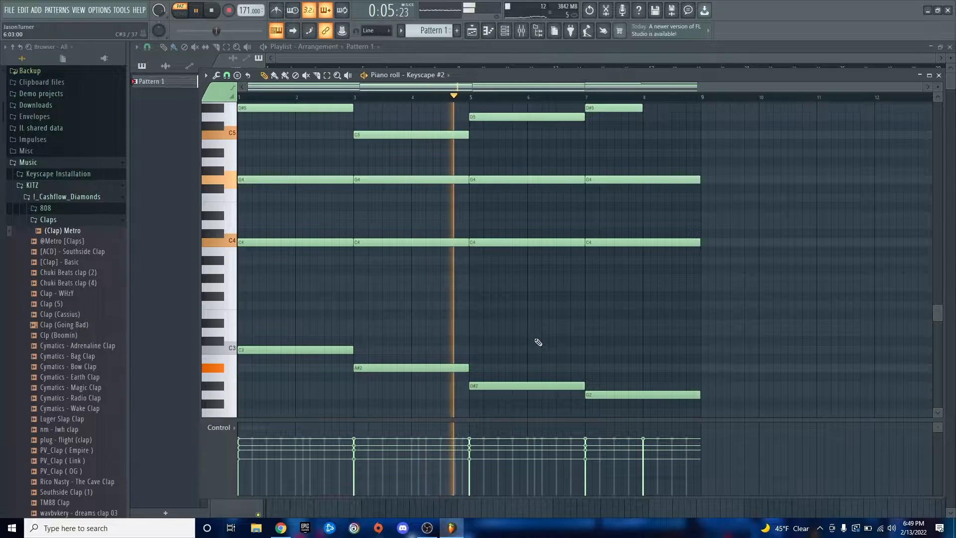
key("space")
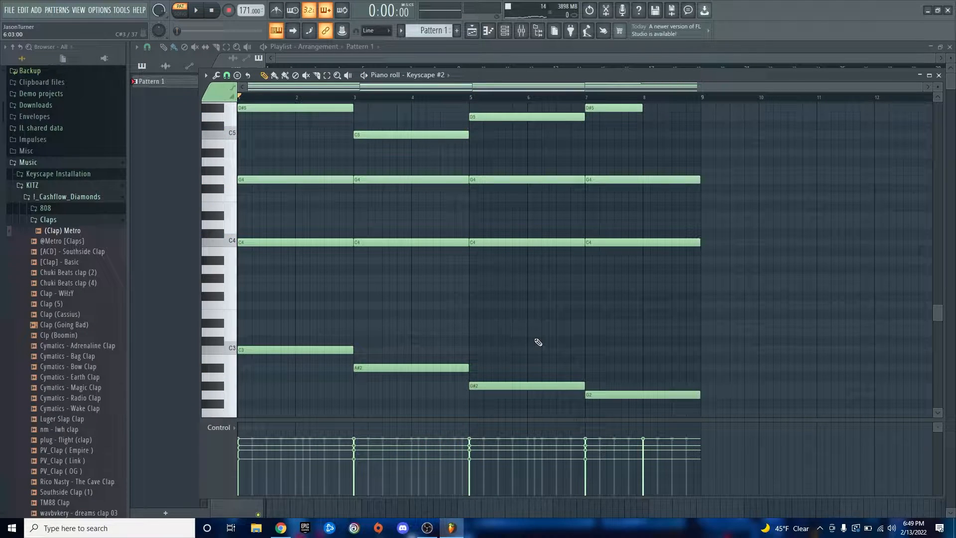
Randomize the chord note velocities with a bipolar velocity level of -4%.
key("alt+r")
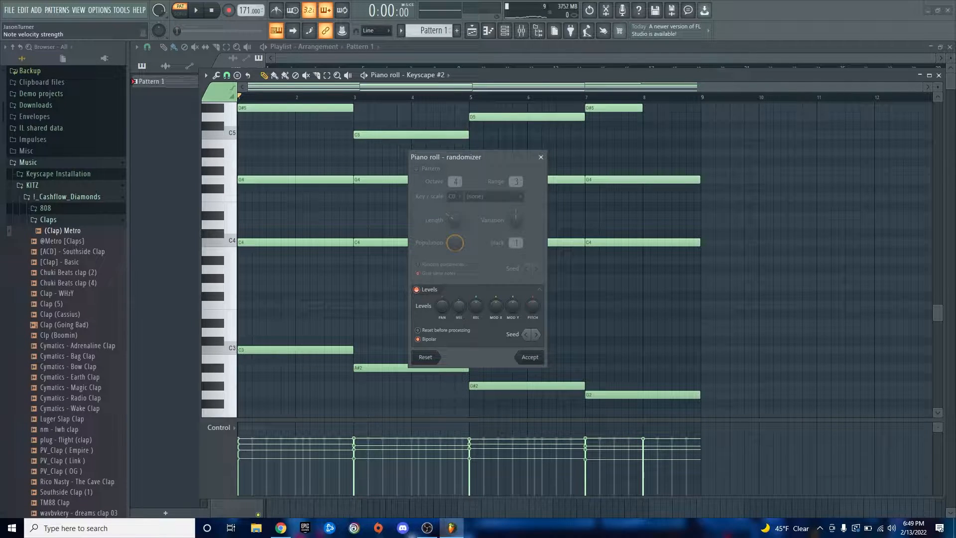
mouse_move(459, 306)
left_mouse_down()
mouse_move(459, 317)
mouse_move(459, 308)
left_mouse_up()
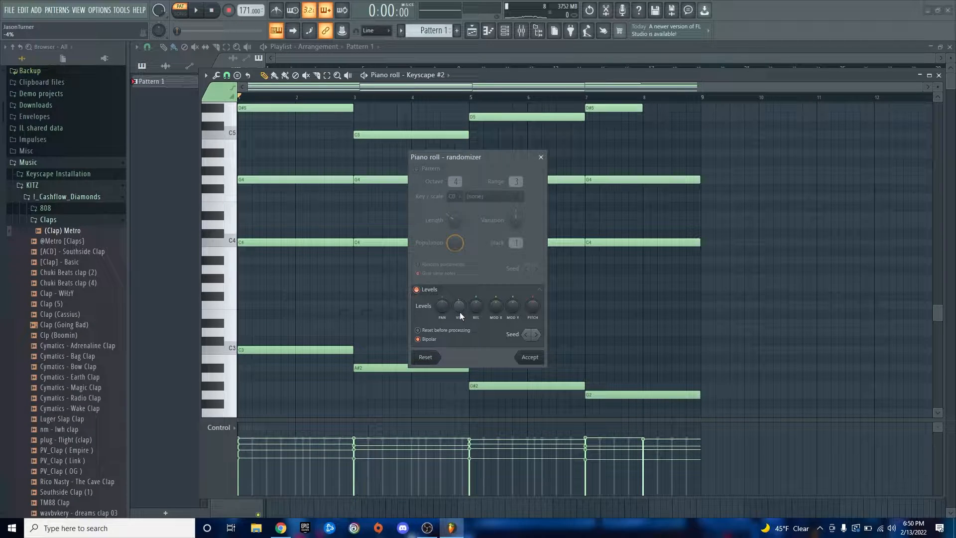
key("Return")
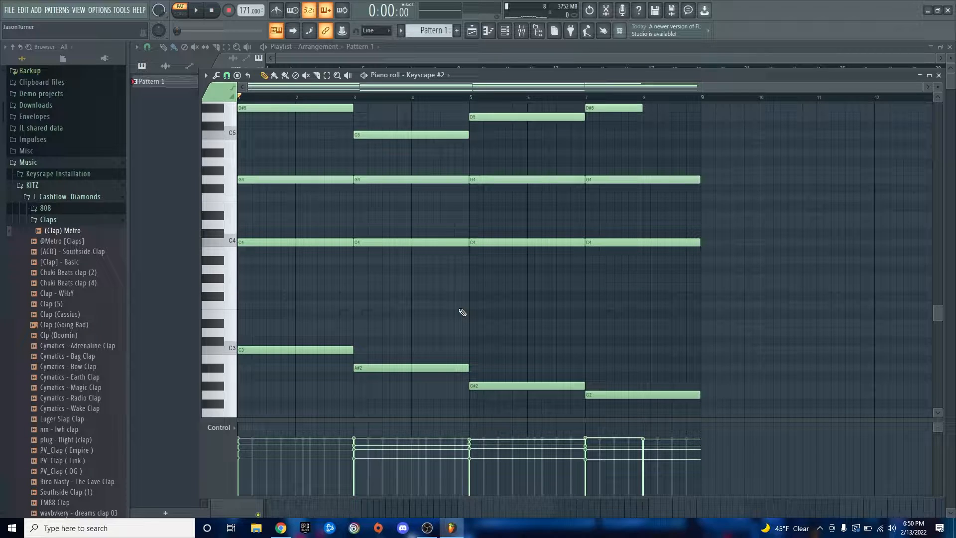
Strum the chords by 5% with the Strumizer, and trim the last G2 note to end exactly at bar 9.
key("alt+s")
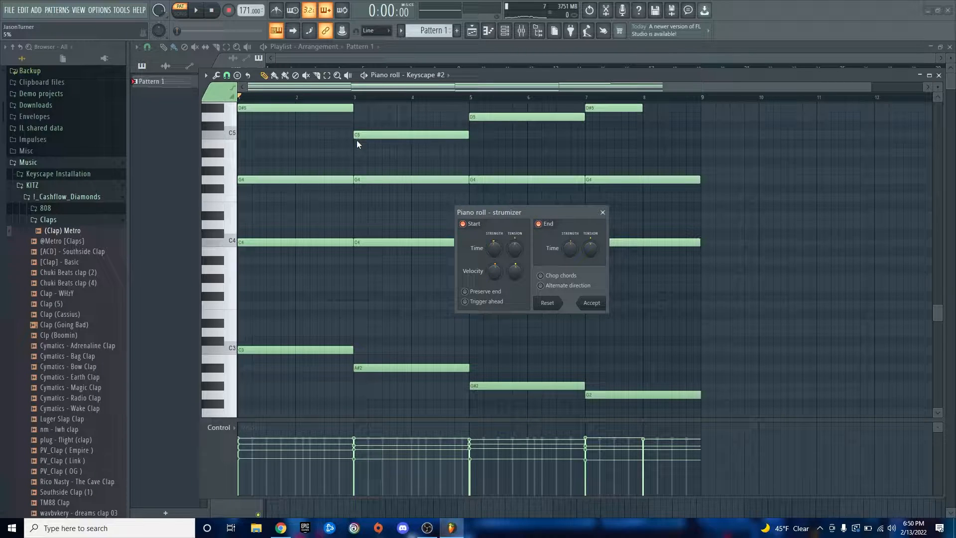
key("Return")
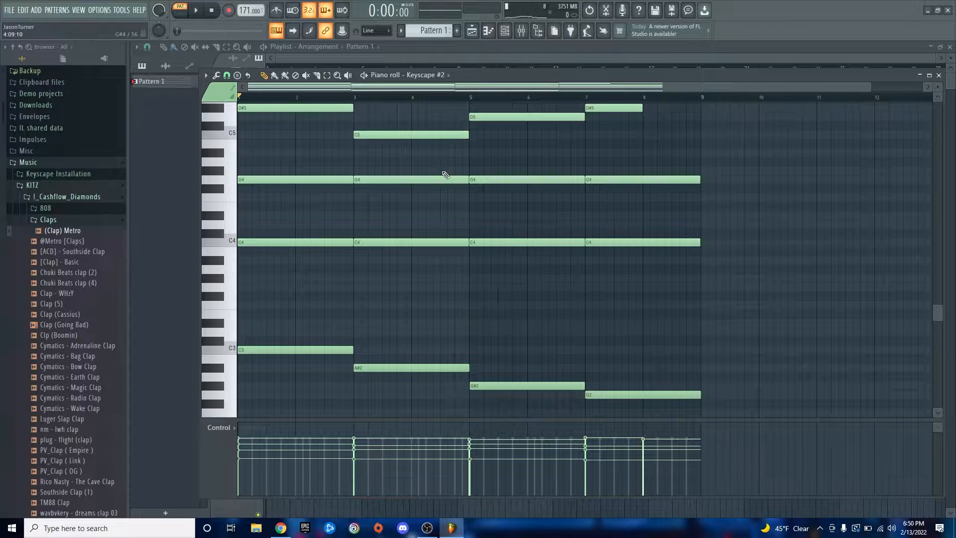
scroll(740, 411, "up", 5)
scroll(636, 387, "up", 2)
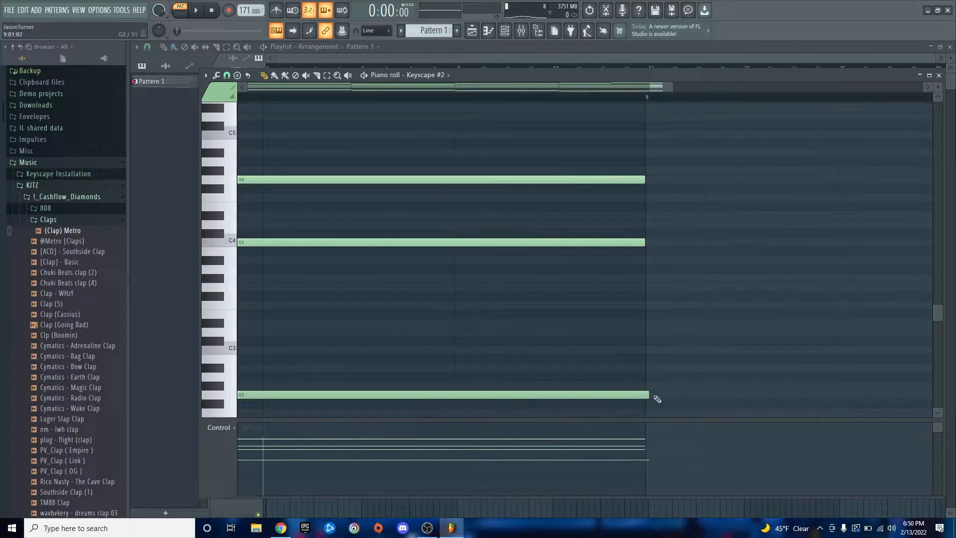
left_click_drag(654, 396, 648, 393)
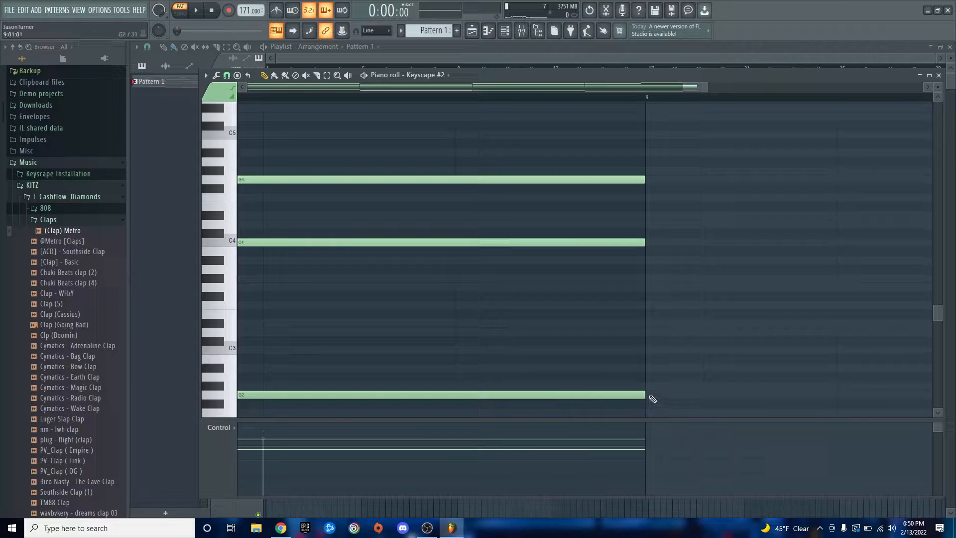
Examine the note starts and ends of the strummed chords around bars 9, 7 and 5.
scroll(647, 338, "up", 3)
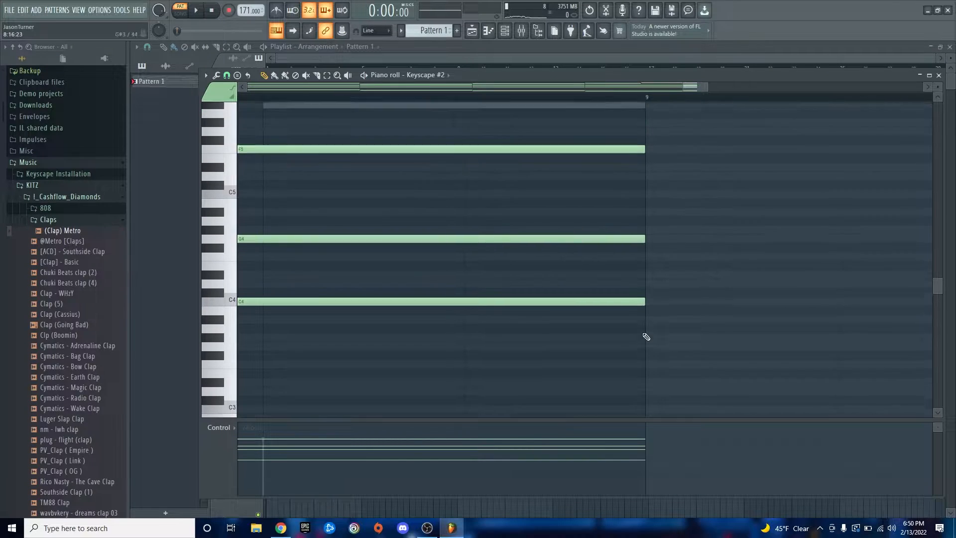
scroll(657, 299, "down", 6)
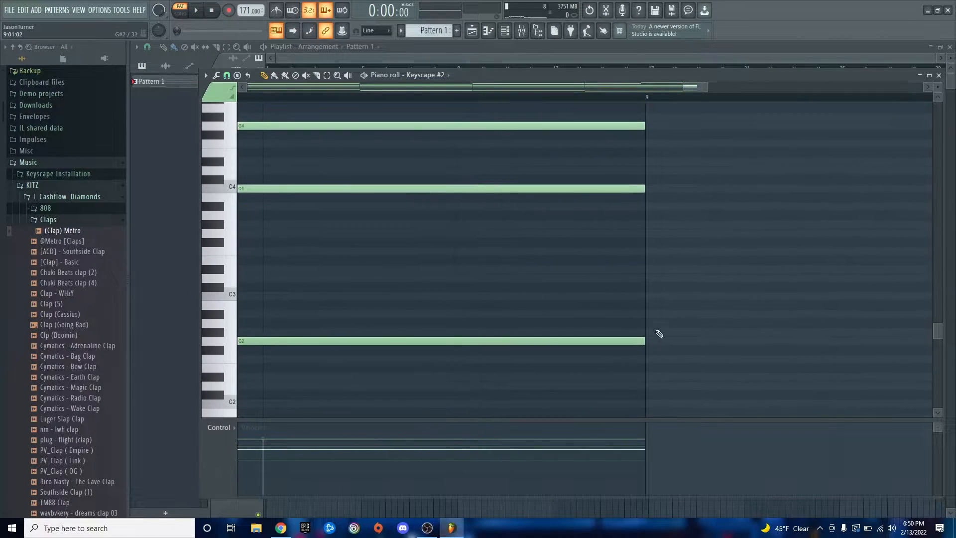
scroll(657, 335, "up", 2, "ctrl")
scroll(730, 367, "down", 4, "ctrl")
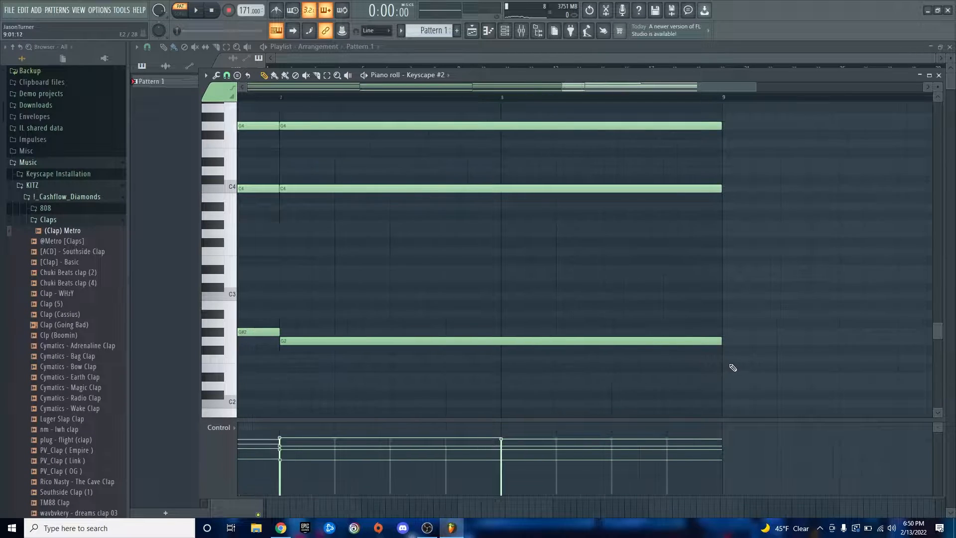
scroll(733, 365, "down", 2, "ctrl")
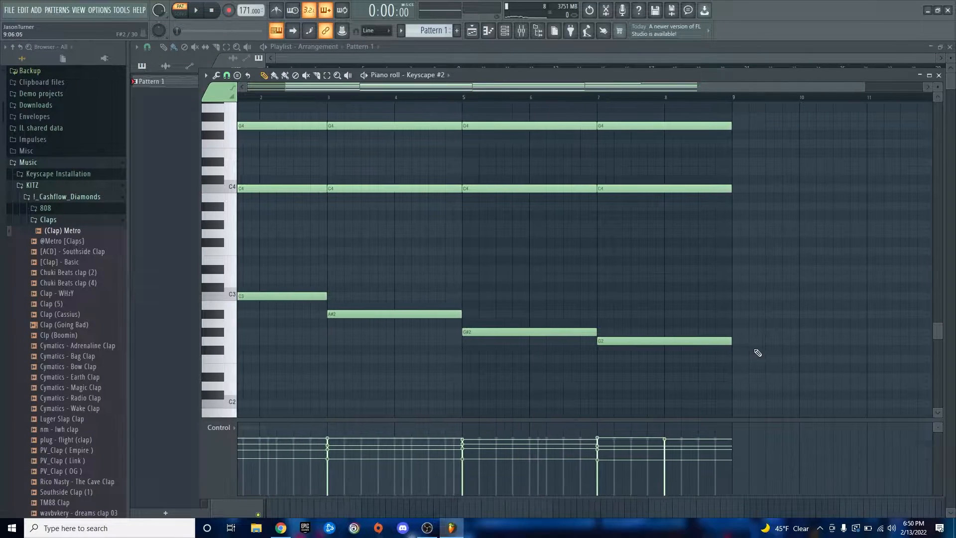
scroll(602, 367, "up", 5, "ctrl")
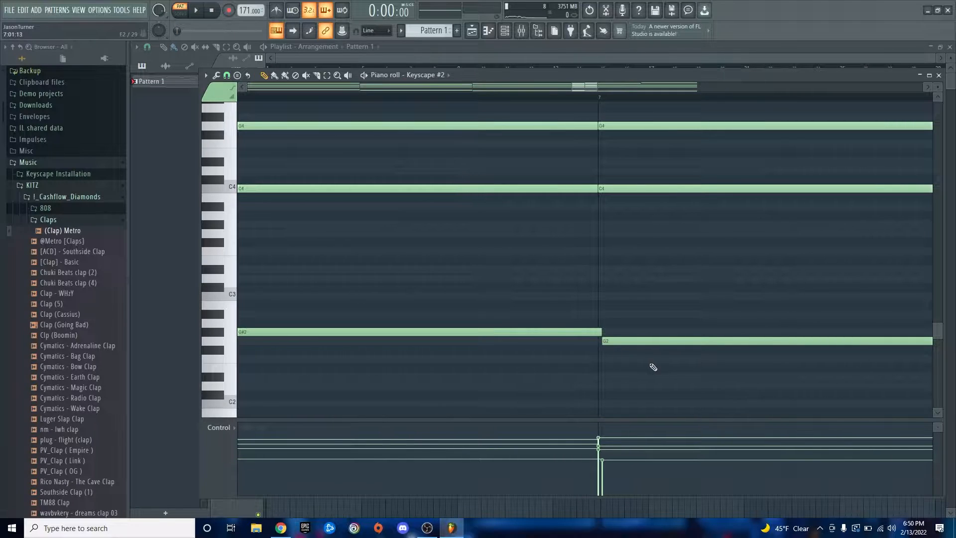
scroll(775, 385, "down", 3, "ctrl")
scroll(390, 359, "up", 2, "ctrl")
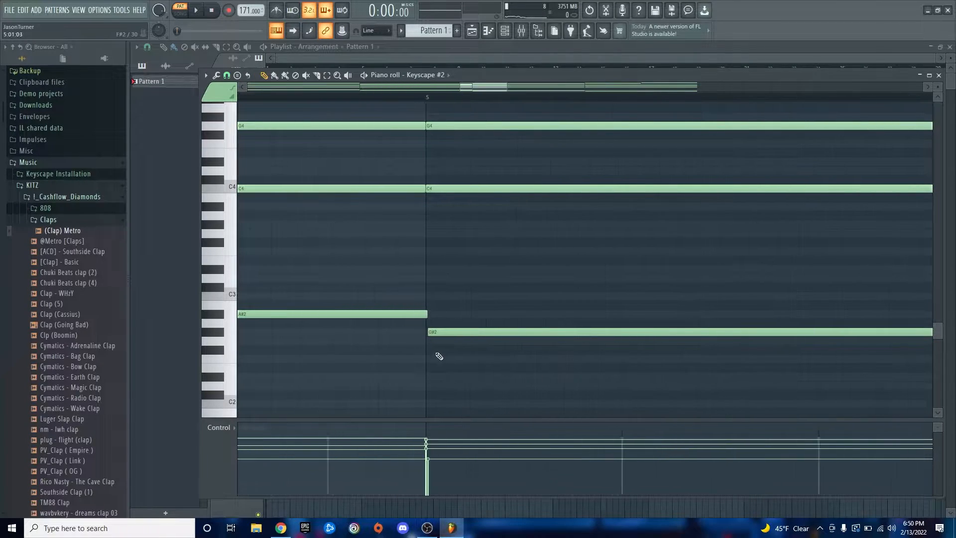
Play the strummed chords of the second Keyscape channel on their own with the channel rack shown, and stop.
scroll(439, 356, "up", 2, "ctrl")
scroll(448, 373, "down", 4, "ctrl")
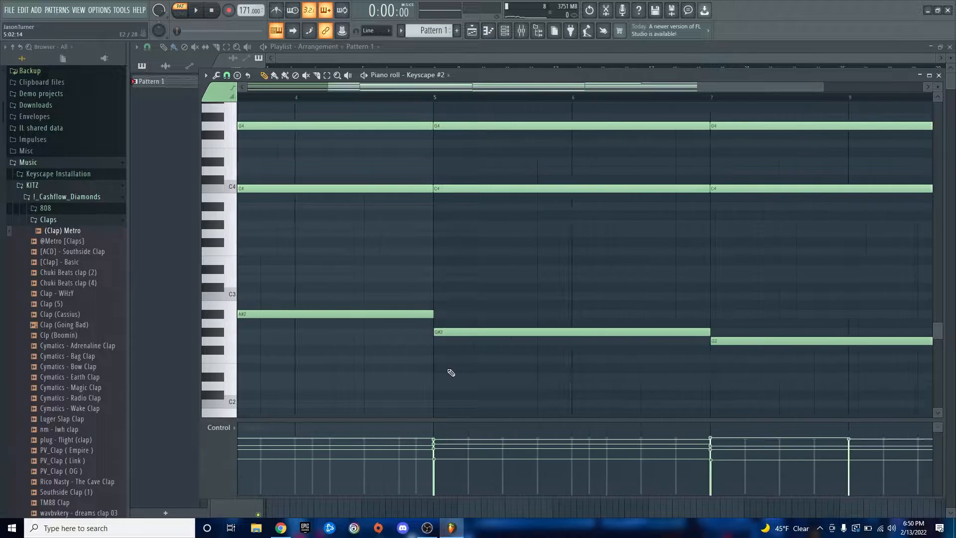
scroll(498, 368, "up", 5)
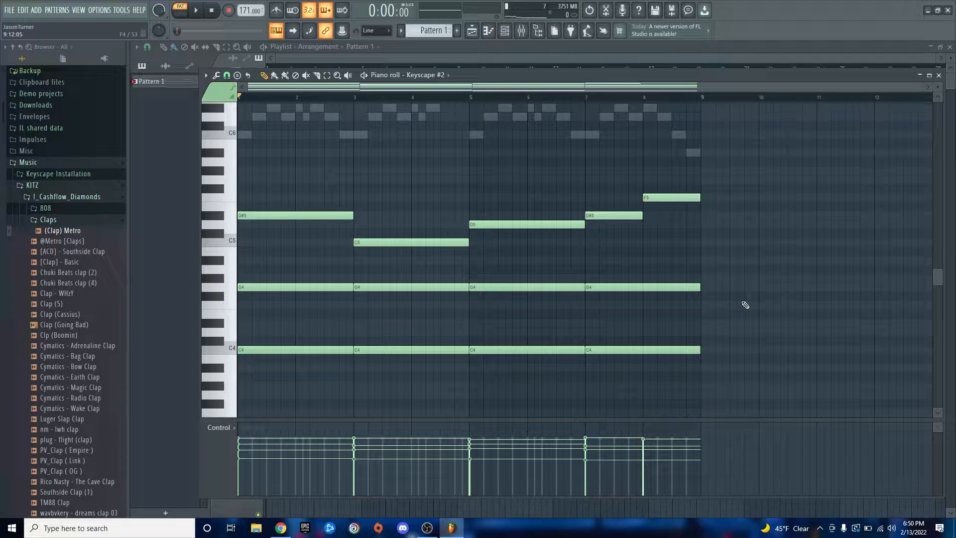
key("F6")
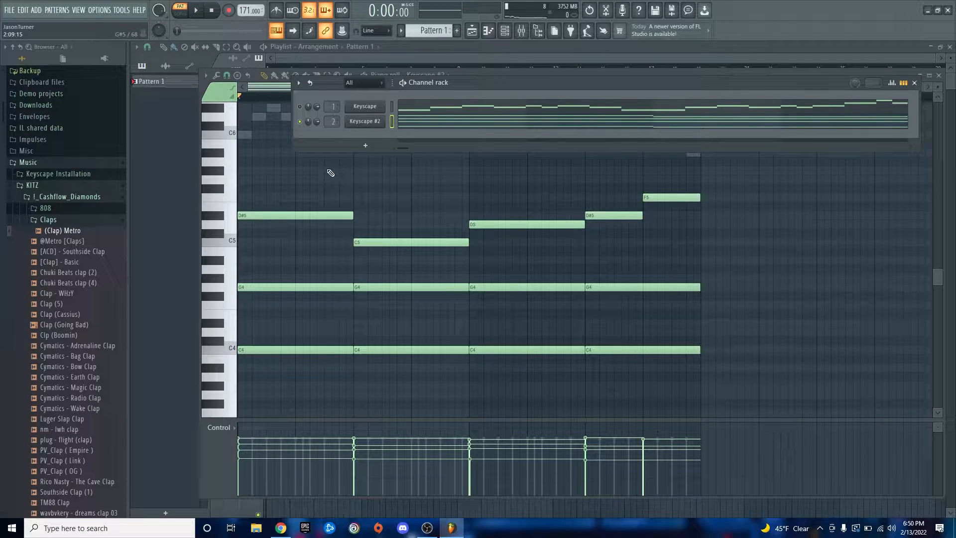
key("space")
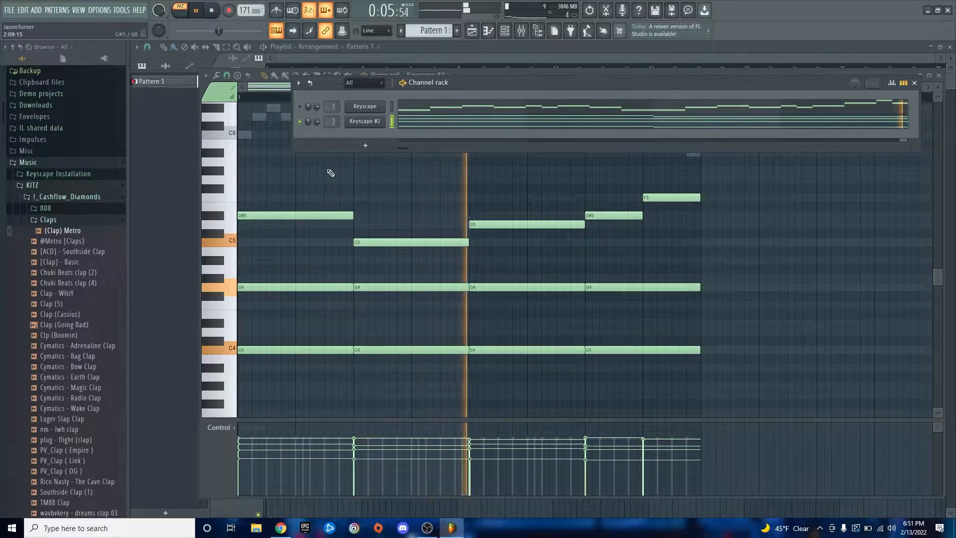
key("space")
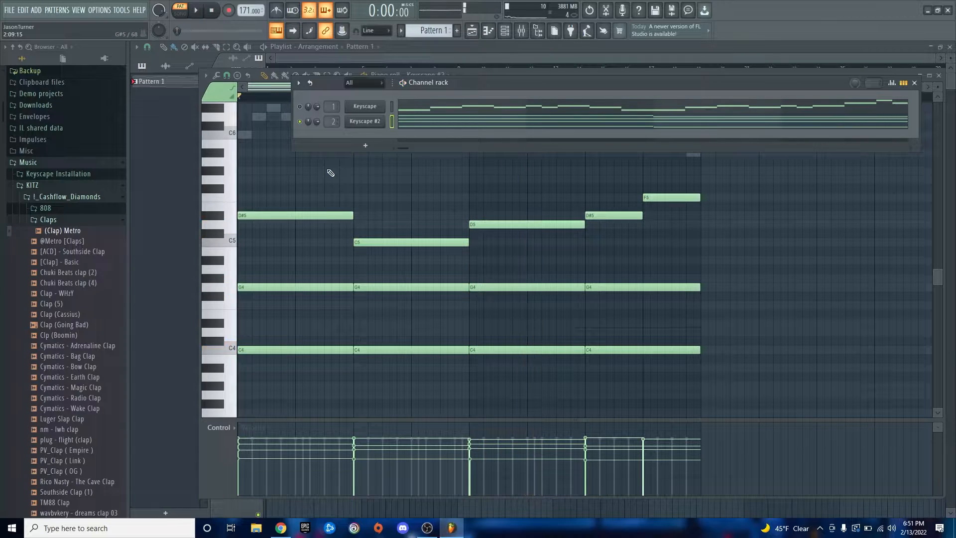
Check the note panning of the chords, and switch the control lane back to note velocity.
left_click(230, 429)
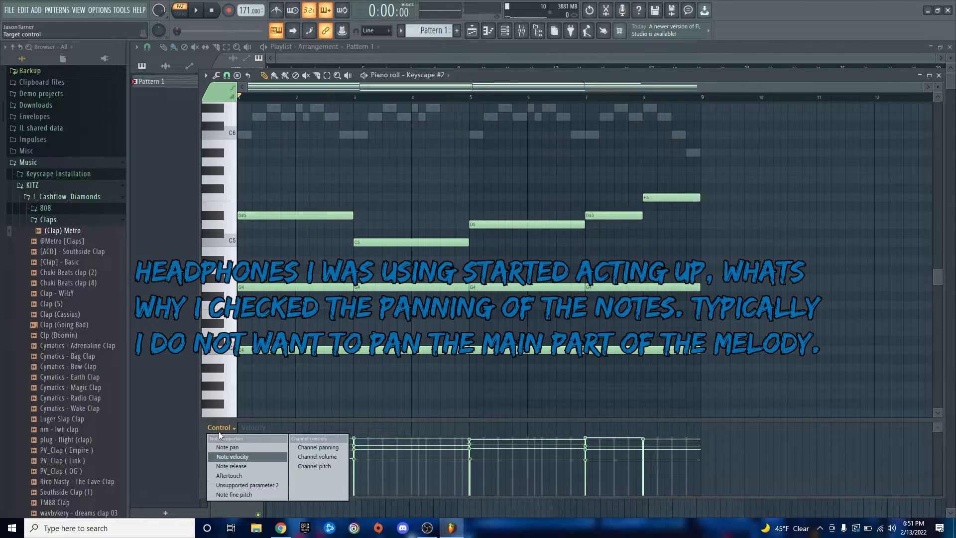
left_click(228, 444)
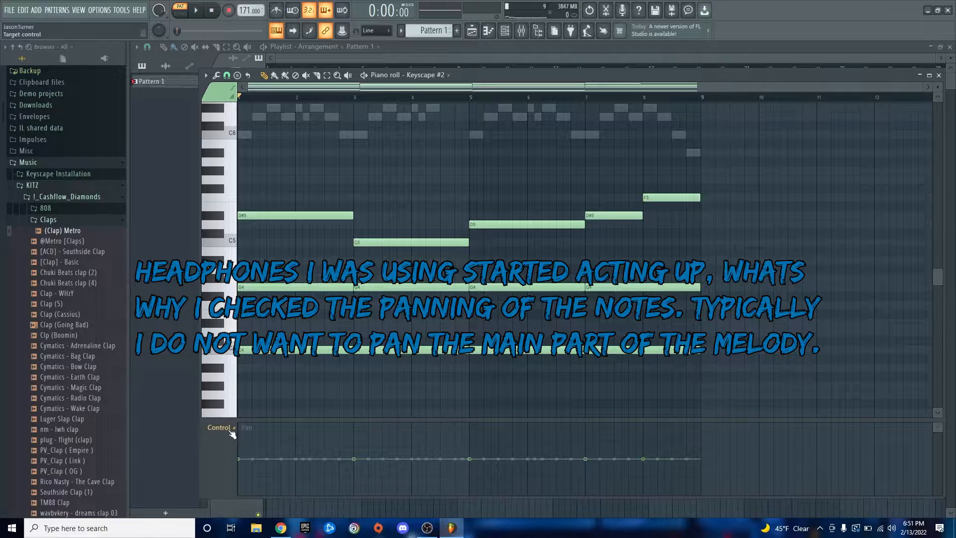
left_click(230, 430)
left_click(238, 456)
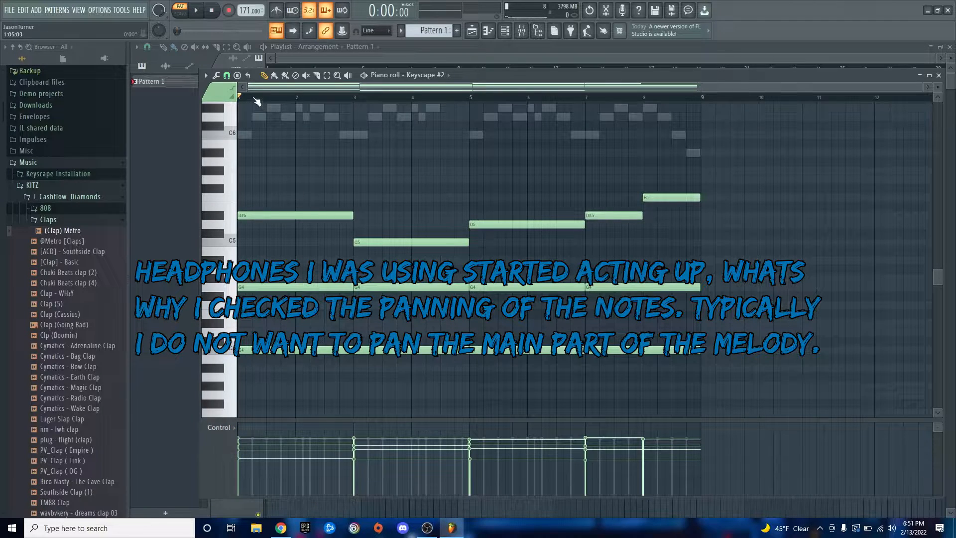
Solo the first Keyscape channel, open its melody in the piano roll, and play it through.
key("F7")
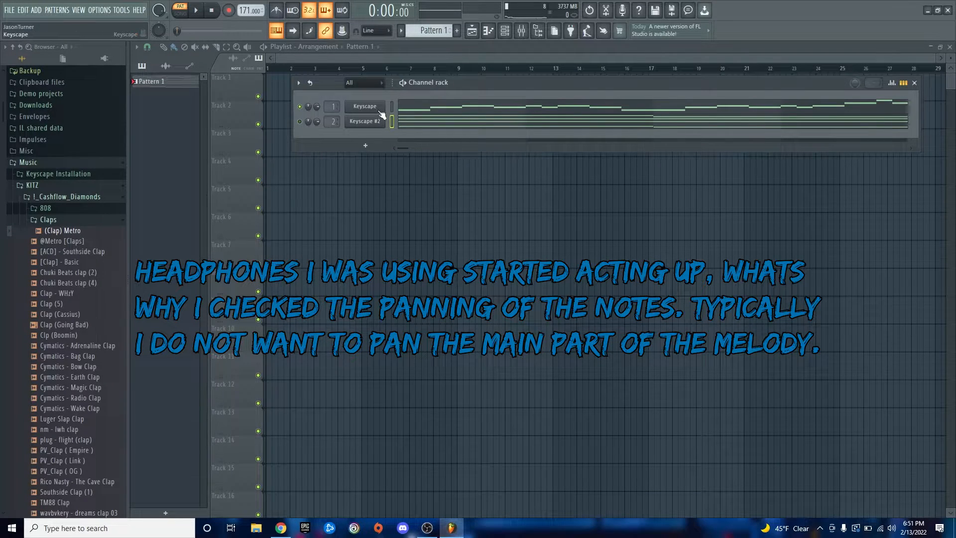
key("F7")
key("space")
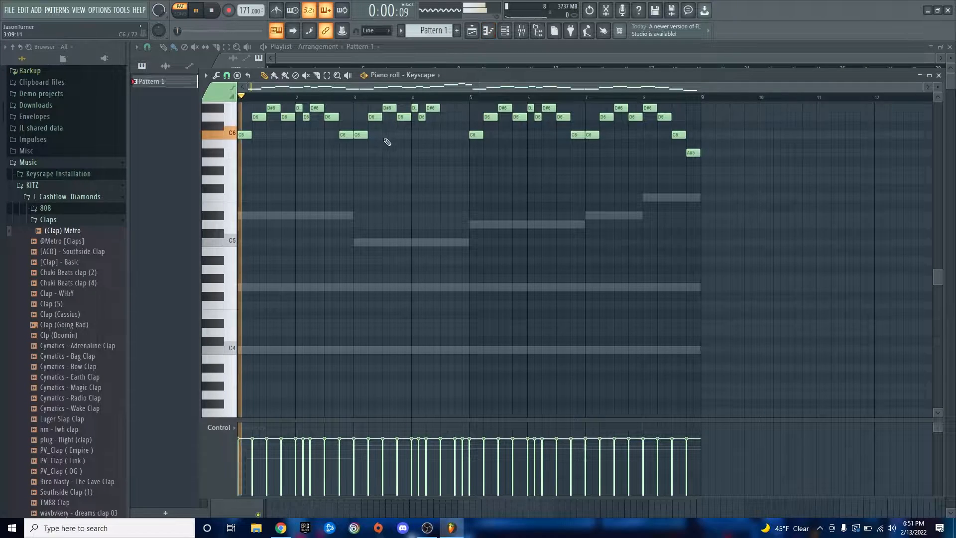
scroll(374, 252, "up", 5)
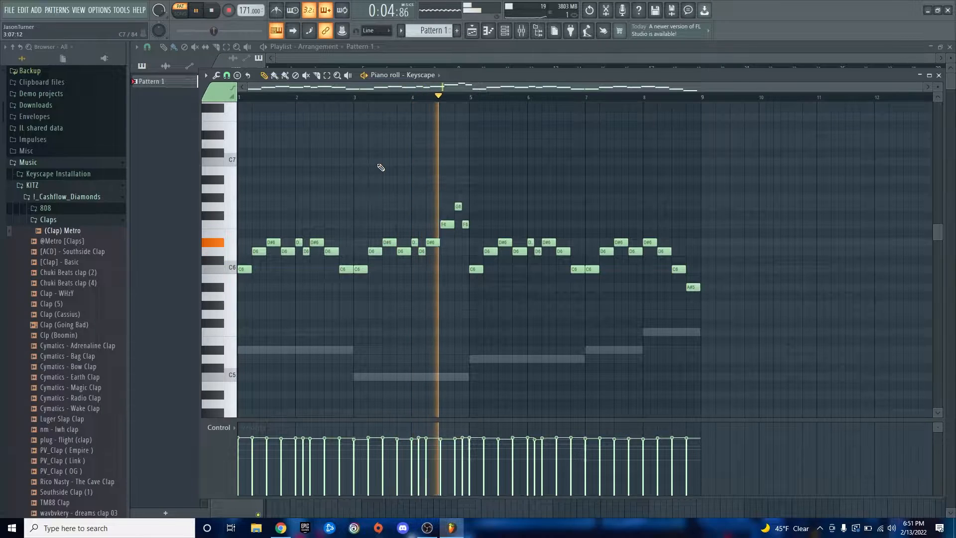
key("space")
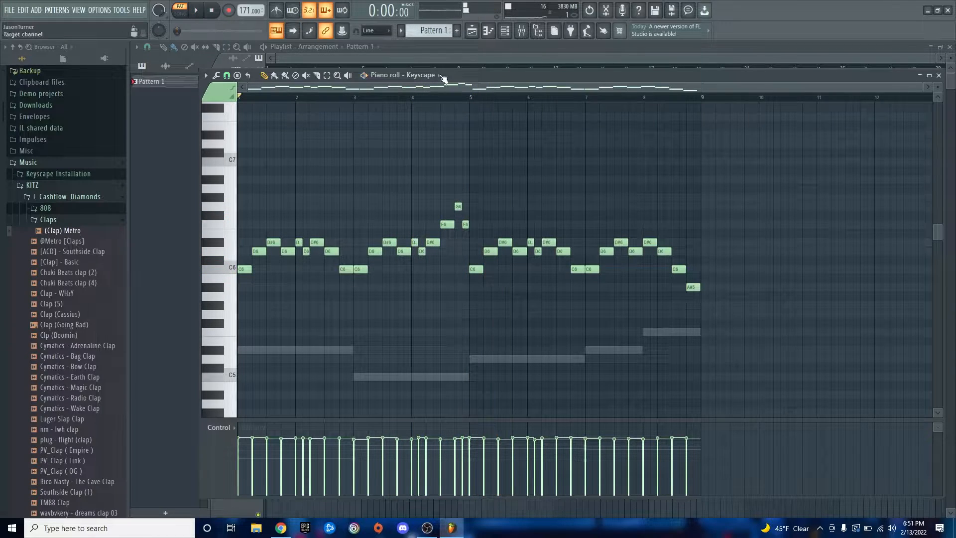
Solo Insert 2 in the mixer and lower its volume to about 66% during playback.
left_click(524, 35)
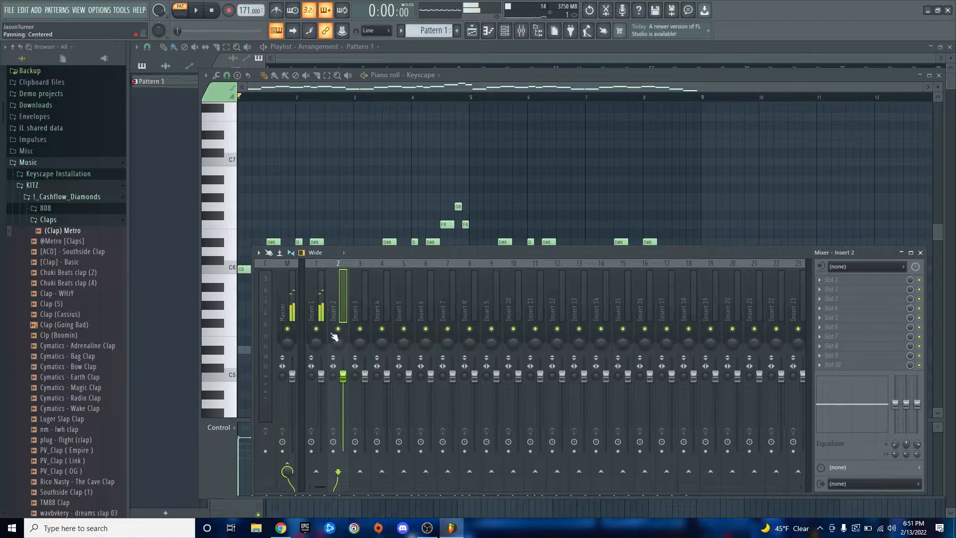
left_click(509, 31)
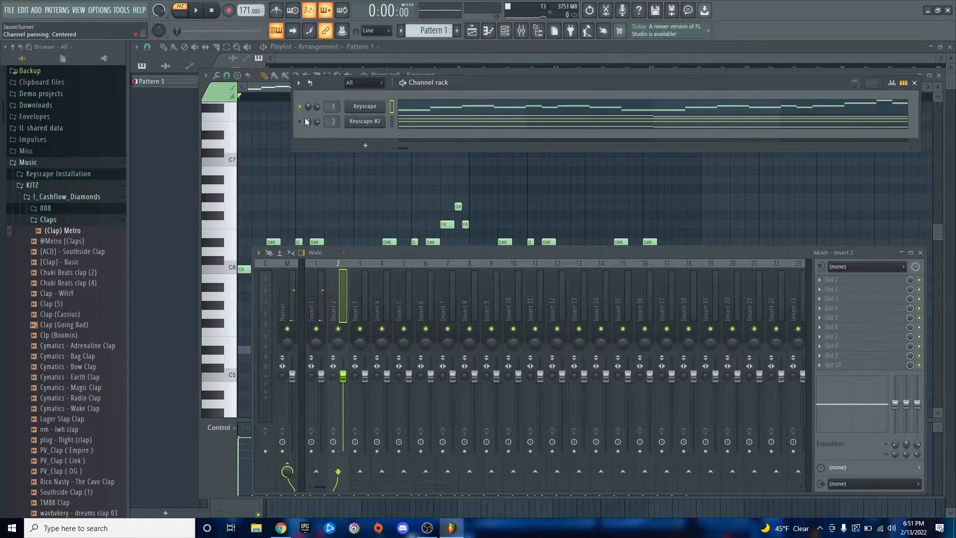
right_click(339, 329)
key("space")
left_click_drag(343, 374, 343, 405)
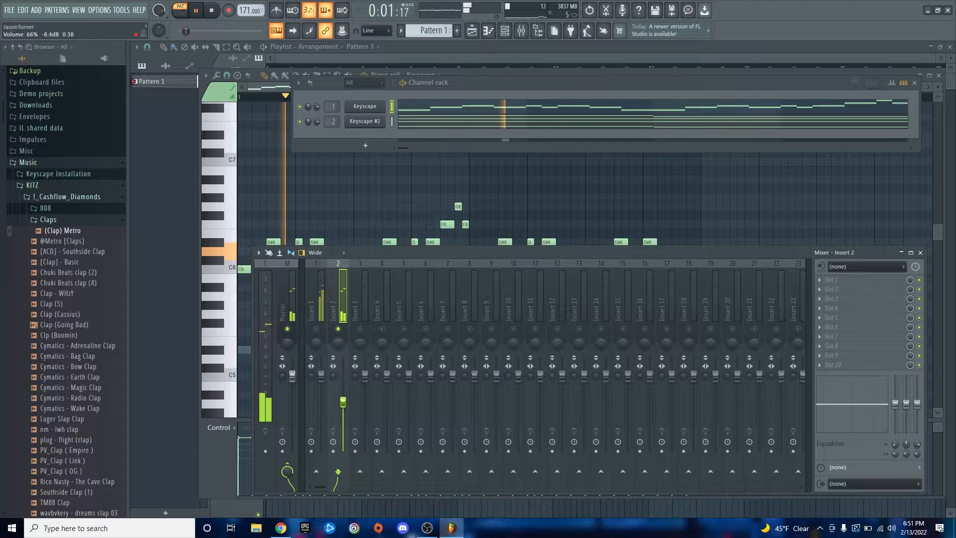
Unmute Insert 1 in the mixer, lower its volume to about 85%, and stop playback.
left_click(316, 329)
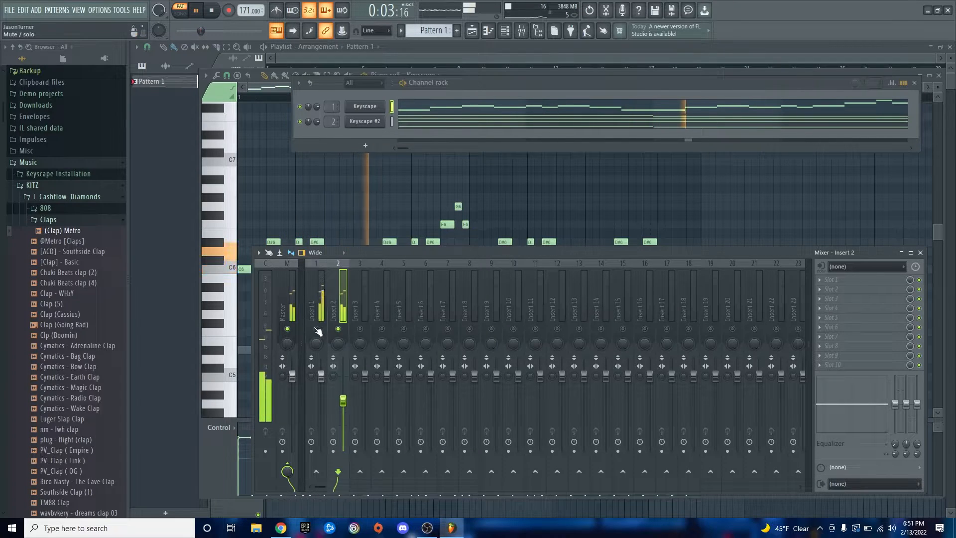
left_click(321, 377)
left_click_drag(321, 377, 321, 388)
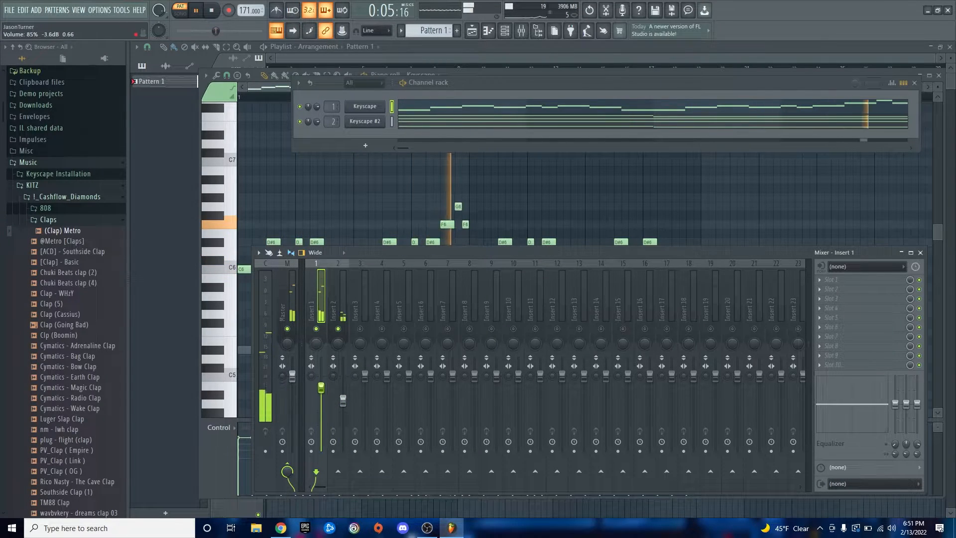
key("space")
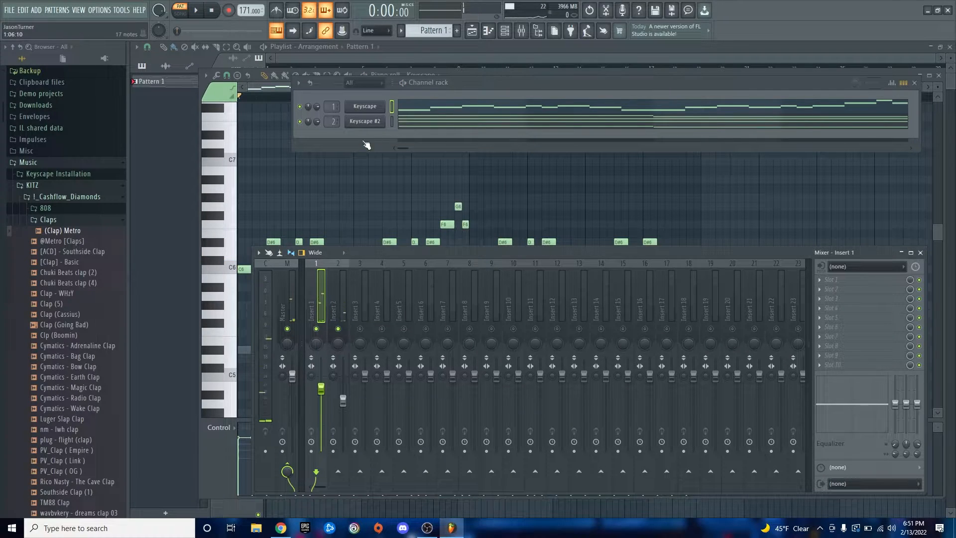
Play both channels together, mute the first Keyscape channel, and play the chords alone.
key("space")
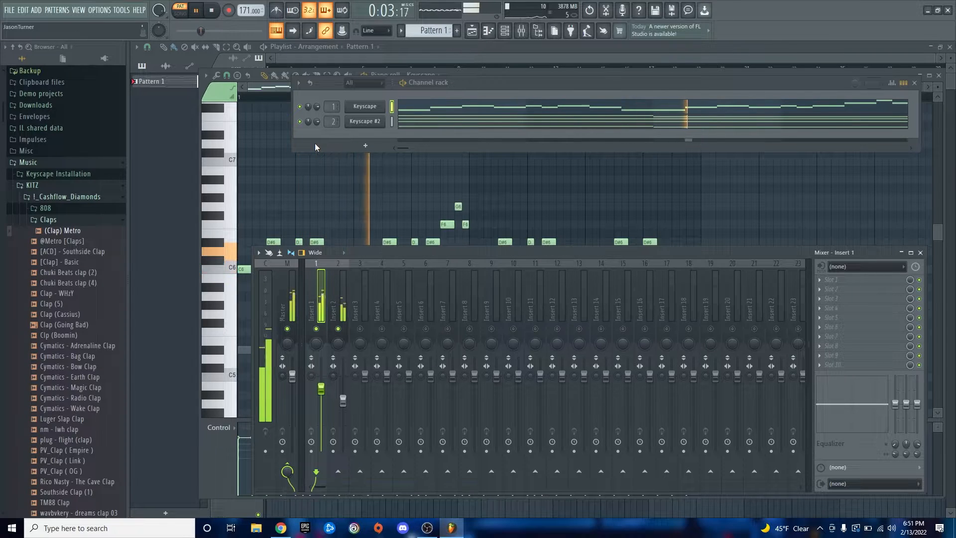
left_click(302, 105)
key("space")
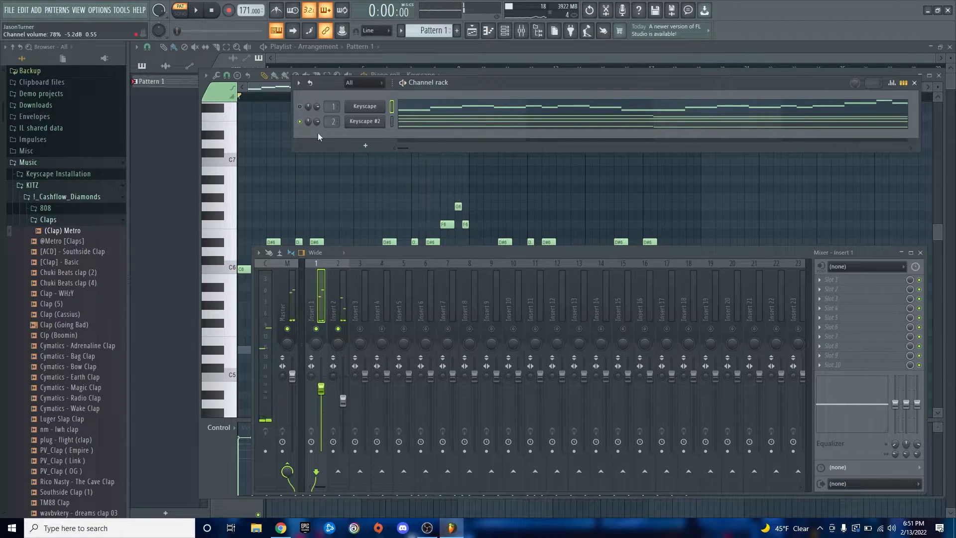
key("space")
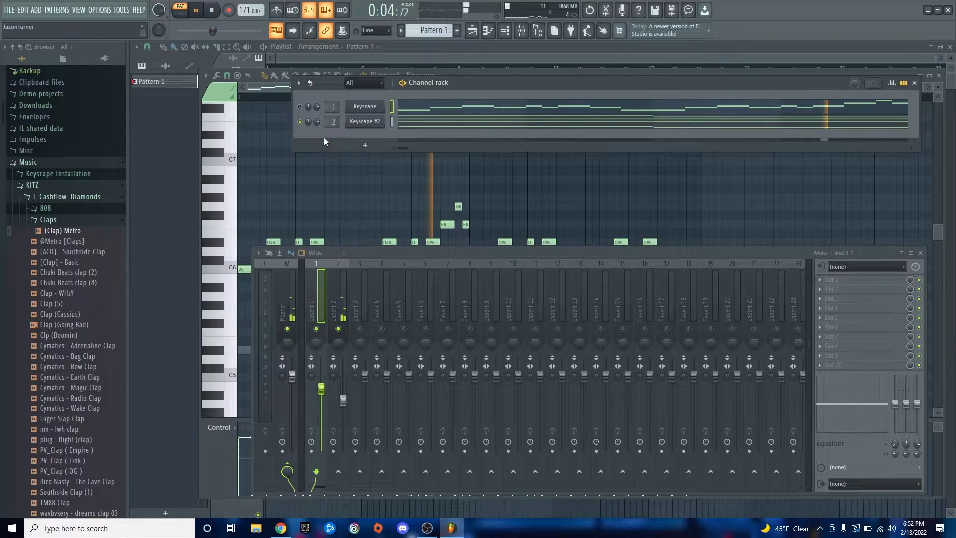
key("space")
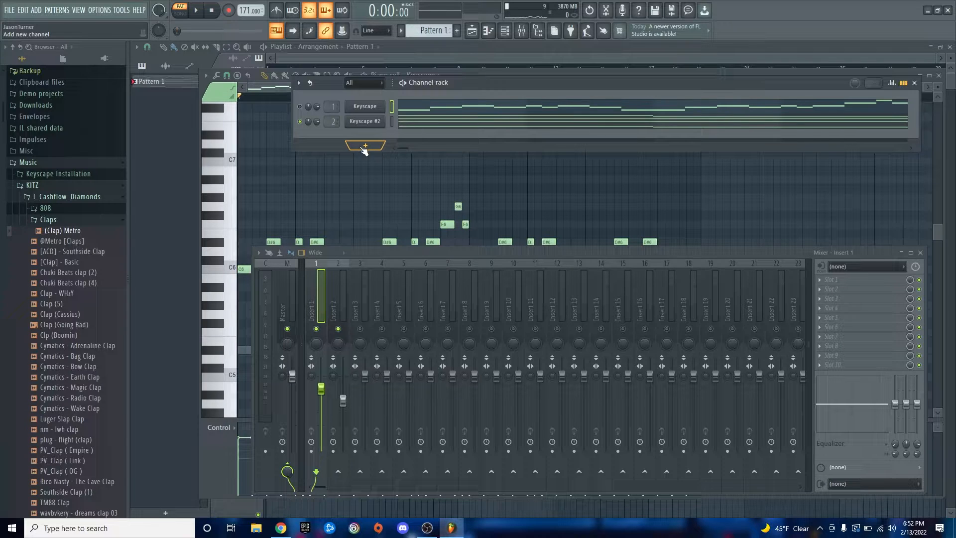
Add a Kontakt channel during playback and load Flute Essential from the Symphony Essentials Woodwind Solo library.
key("space")
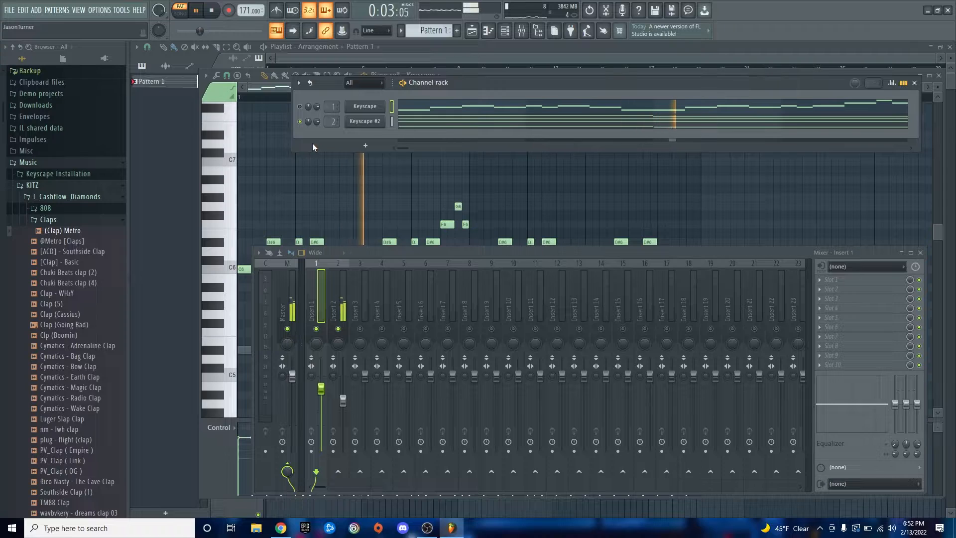
left_click(359, 147)
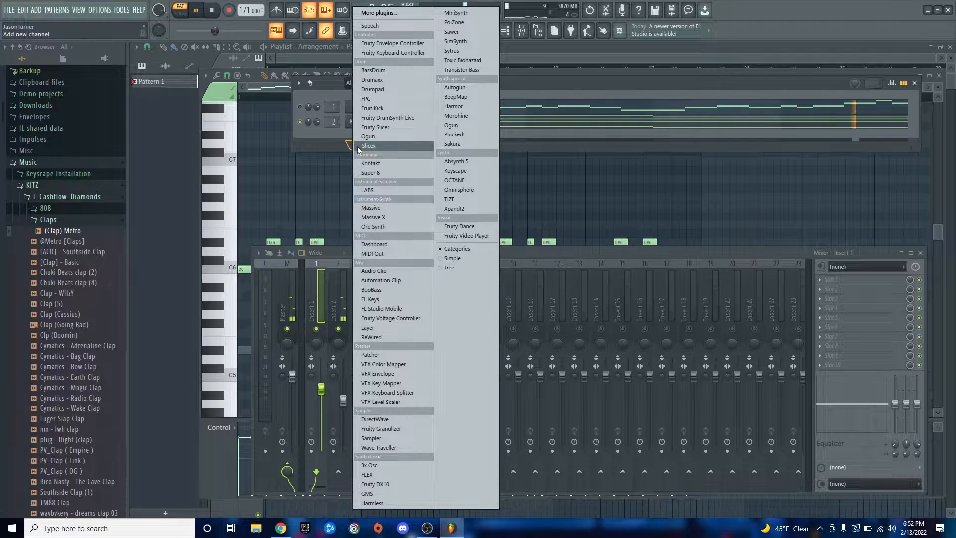
left_click(377, 163)
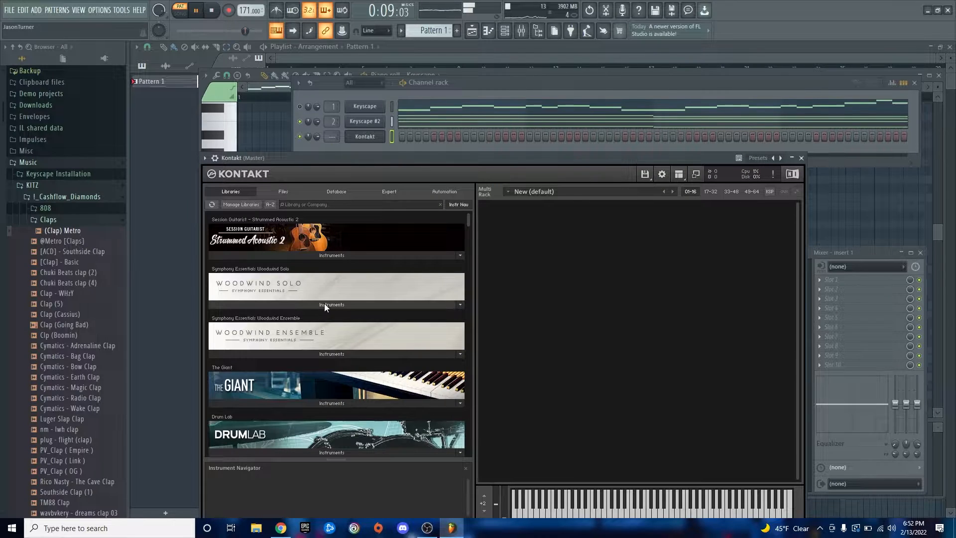
left_click(325, 304)
double_click(250, 345)
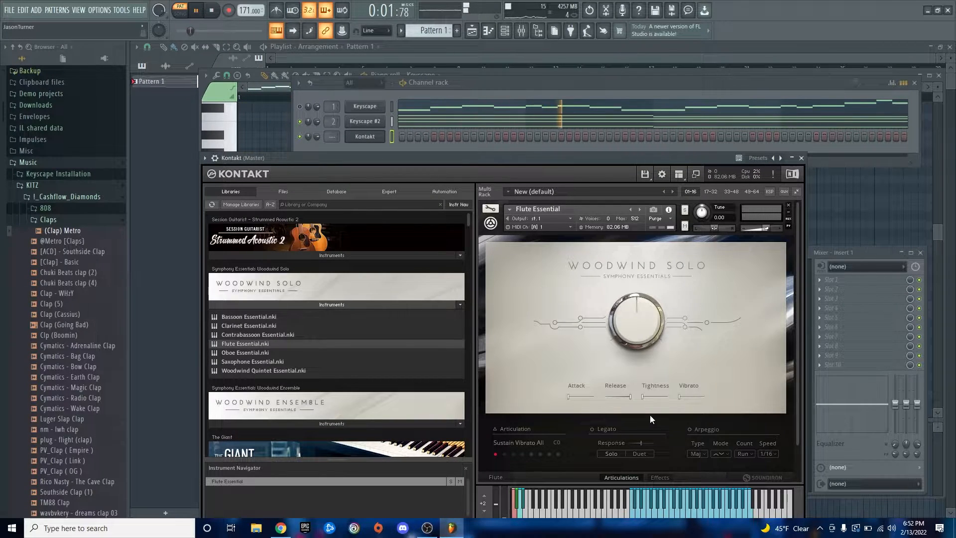
Set the flute's release to 0% and its tightness to about 31%, and close the Kontakt window.
left_click_drag(632, 397, 508, 399)
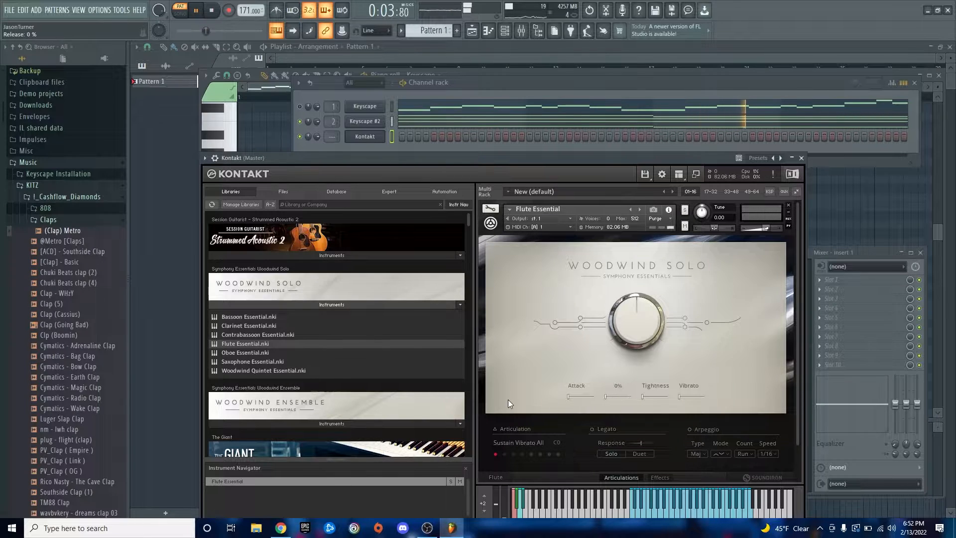
left_click_drag(643, 397, 664, 402)
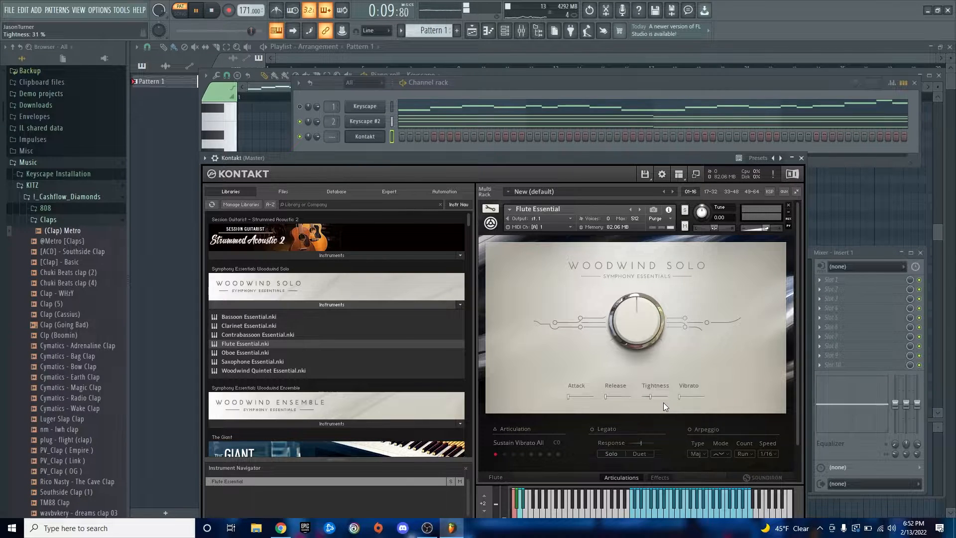
key("Escape")
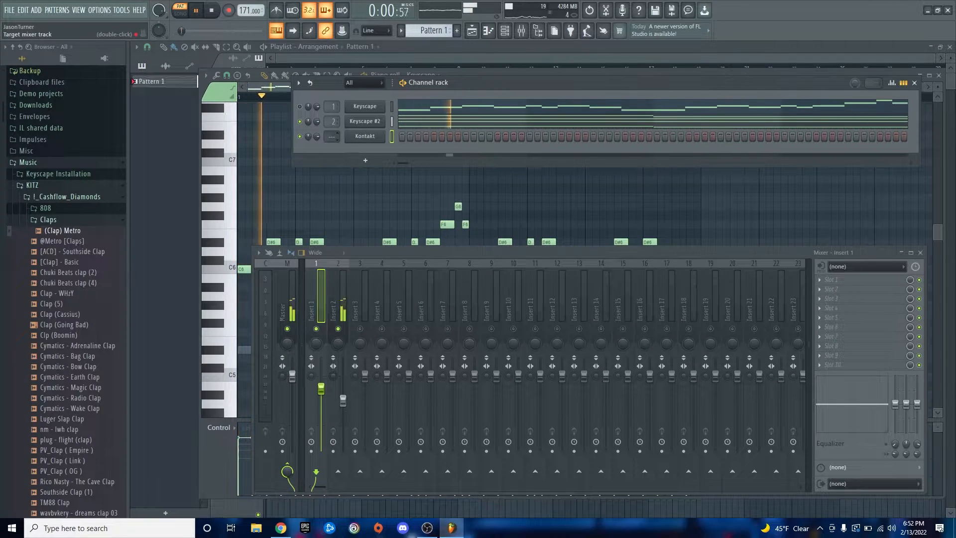
Route the Kontakt channel to mixer track 3 and stop playback.
scroll(330, 137, "up", 2)
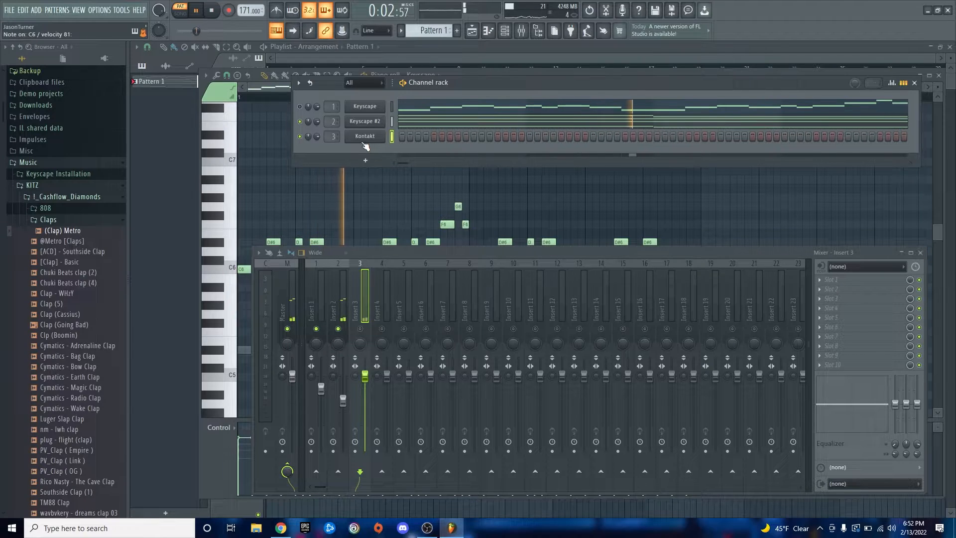
key("space")
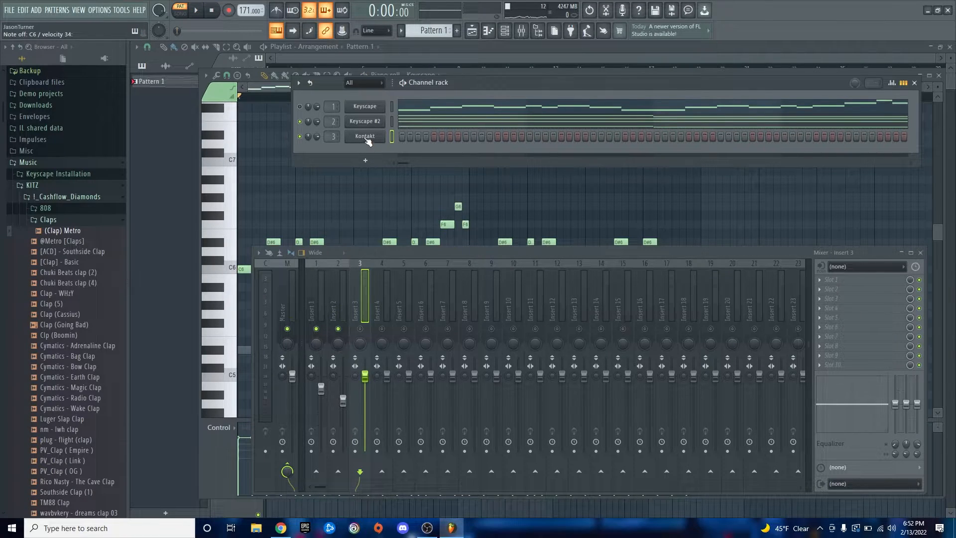
View the Kontakt channel's plugin wrapper settings, return to the instrument editor, and close it.
left_click(358, 136)
left_click(214, 158)
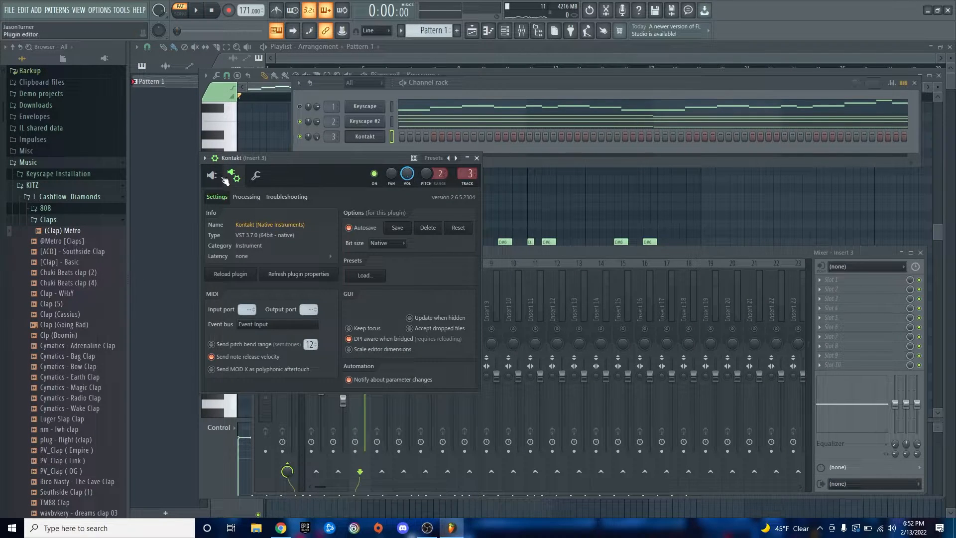
left_click(212, 176)
key("Escape")
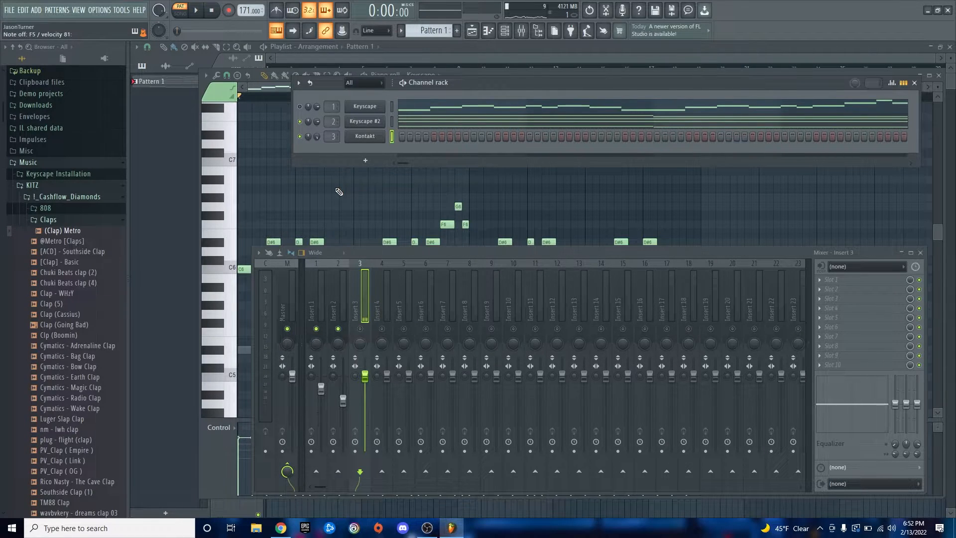
Restore all muted mixer tracks, and play the pattern with the Keyscape melody and chords both on.
right_click(361, 328)
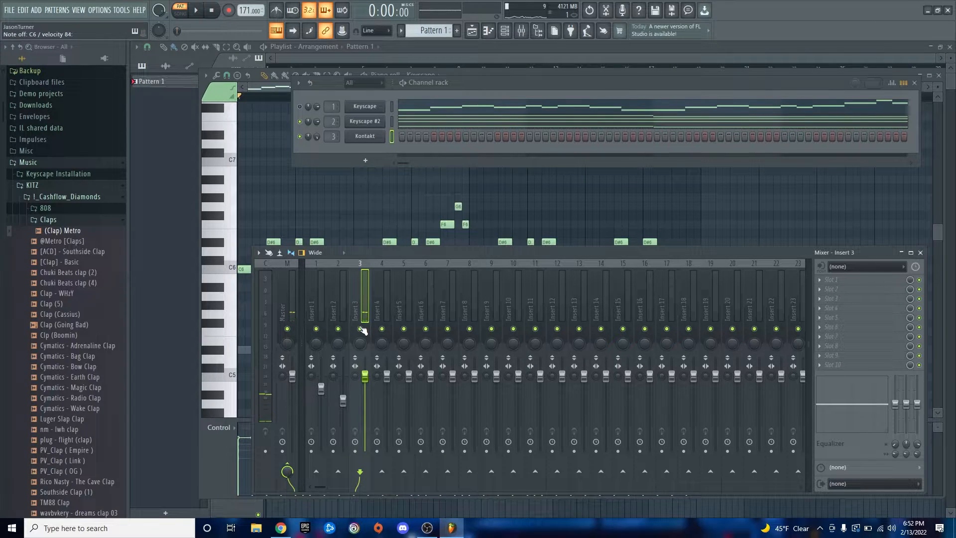
key("space")
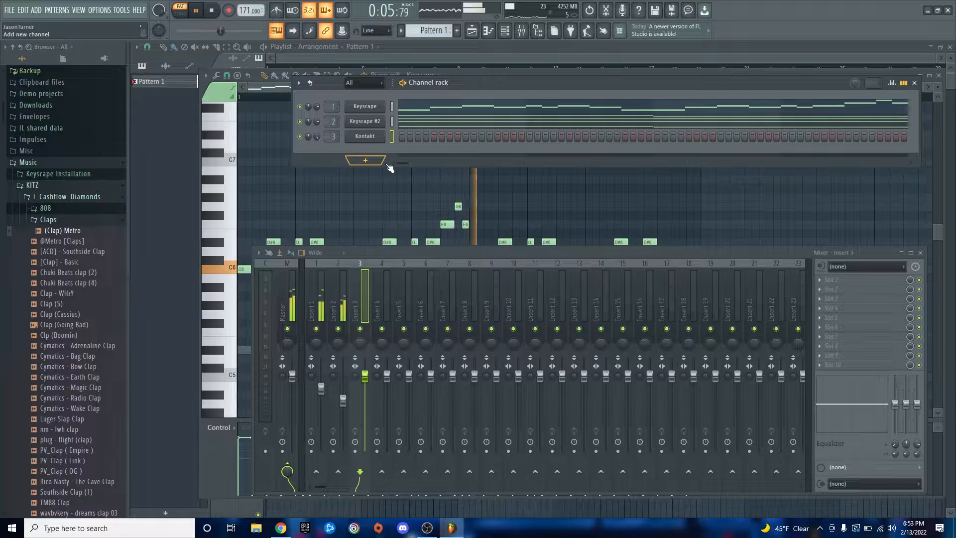
Open the Kontakt channel's piano roll and play the pattern from the start to hear where the flute fits.
key("F7")
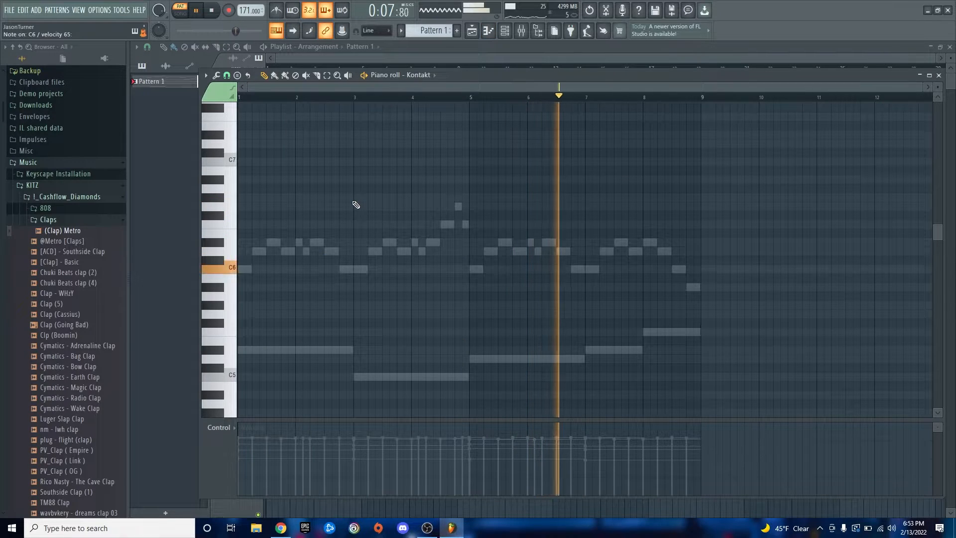
key("space")
key("space")
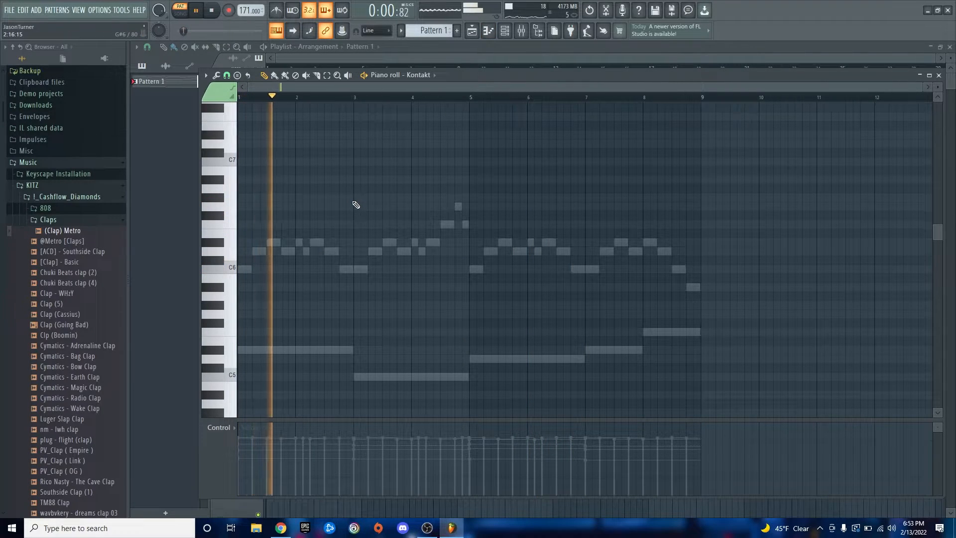
key("space")
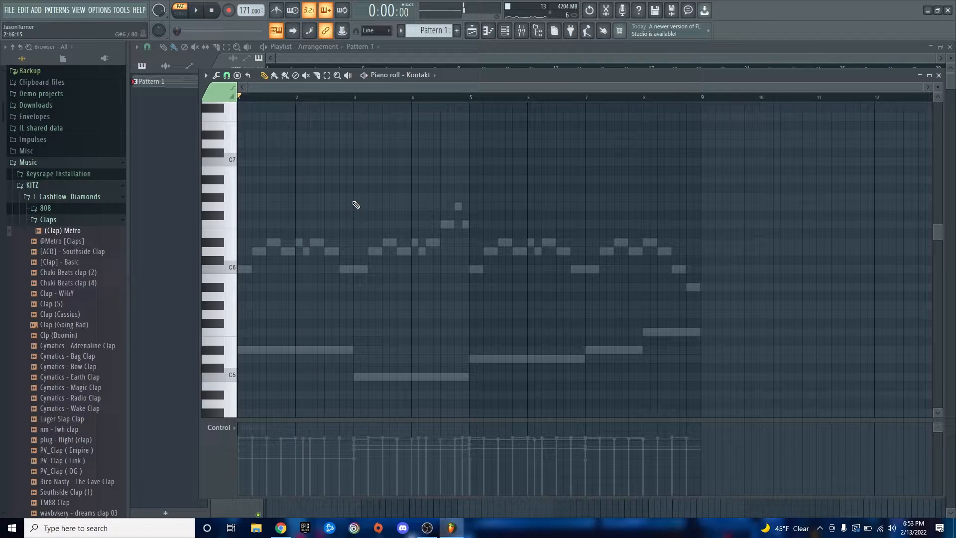
key("space")
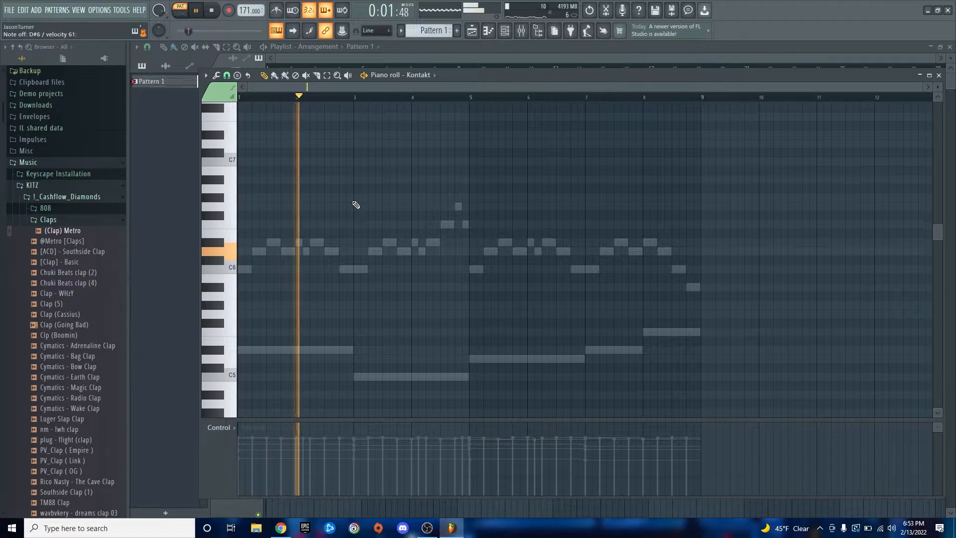
key("space")
Draw a flute note on C6 from the start of bar 1, about 1.75 bars long, and audition it.
scroll(210, 192, "up", 3)
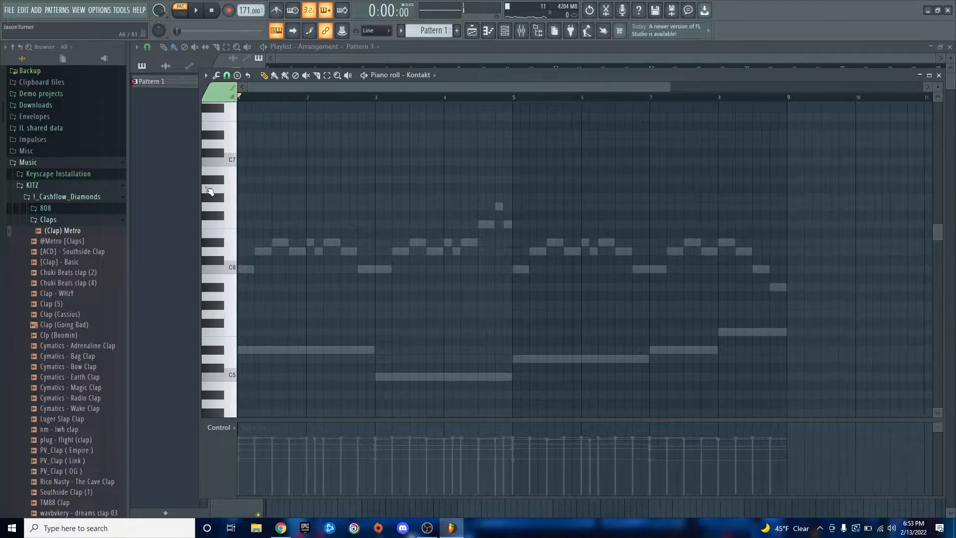
left_click_drag(249, 269, 240, 268)
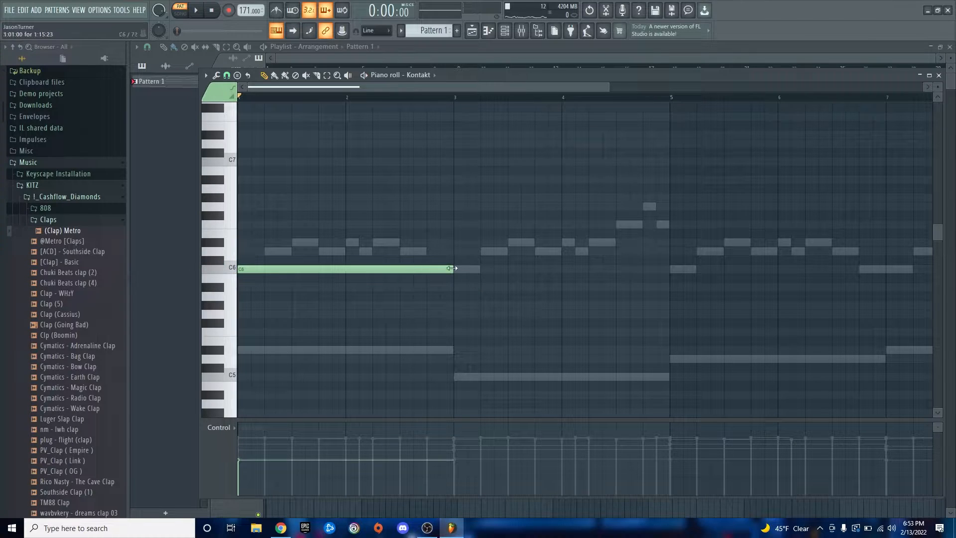
key("space")
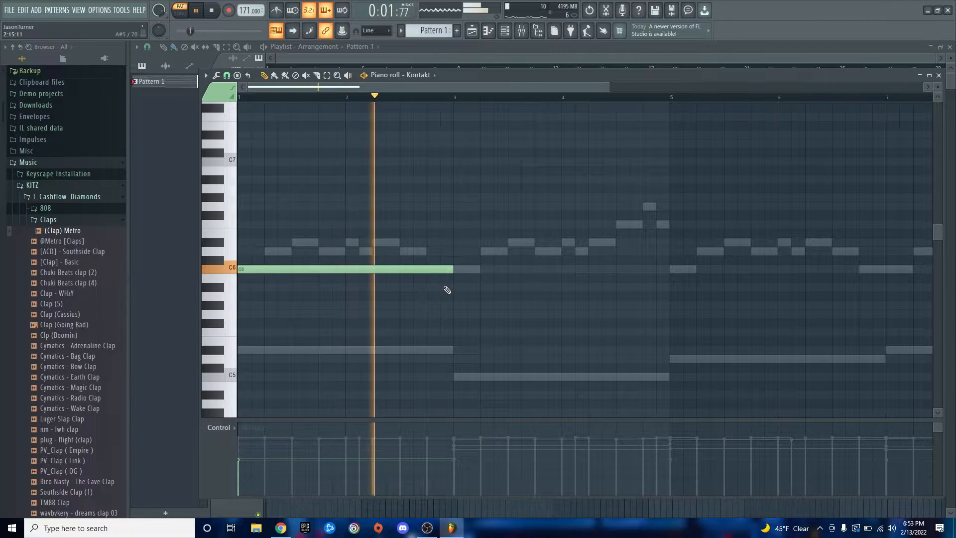
key("space")
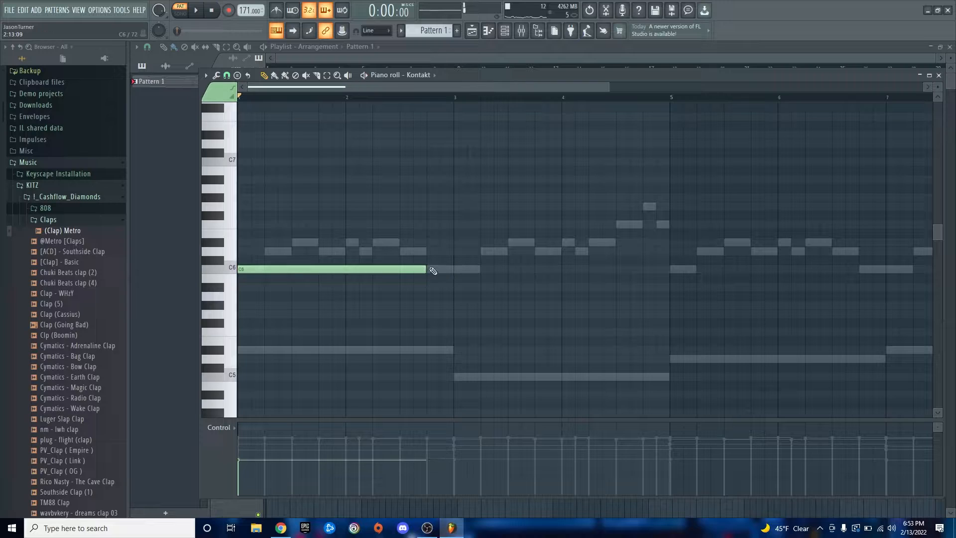
Add a short D6 note ending at bar 3 and a D#6 note about 1.75 bars long starting at bar 3.
left_click(432, 252)
left_click(458, 243)
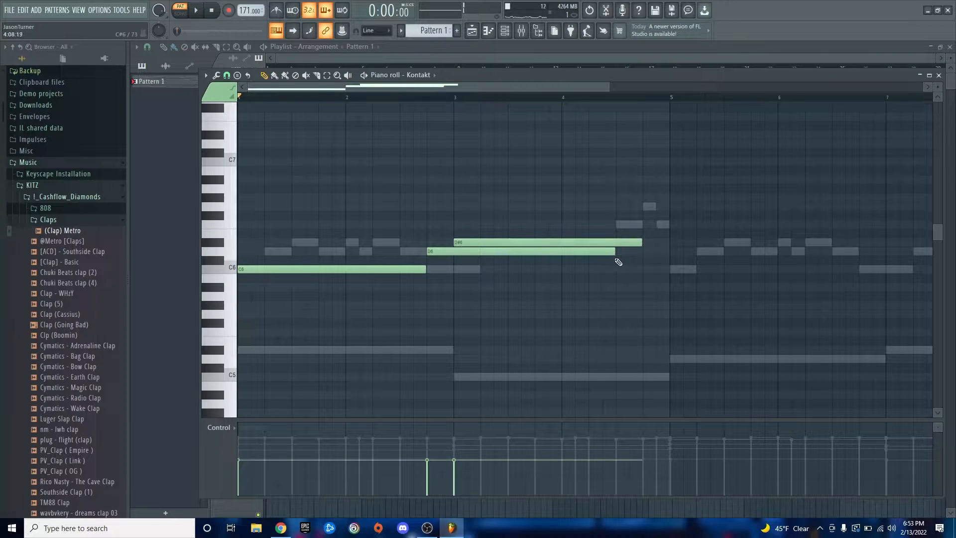
key("space")
left_click_drag(615, 252, 459, 269)
key("space")
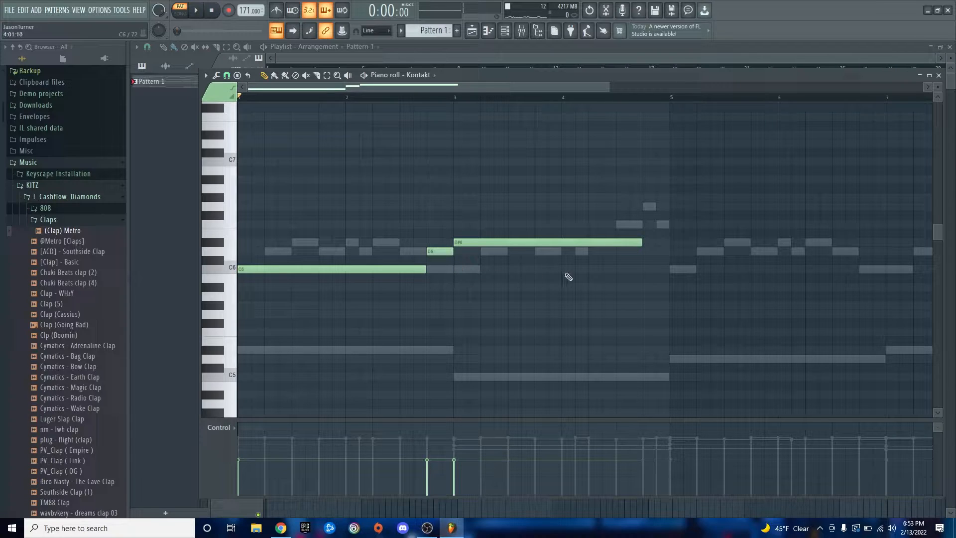
Examine closely how the ends of the flute notes line up with the following notes and the grid.
scroll(658, 244, "up", 10)
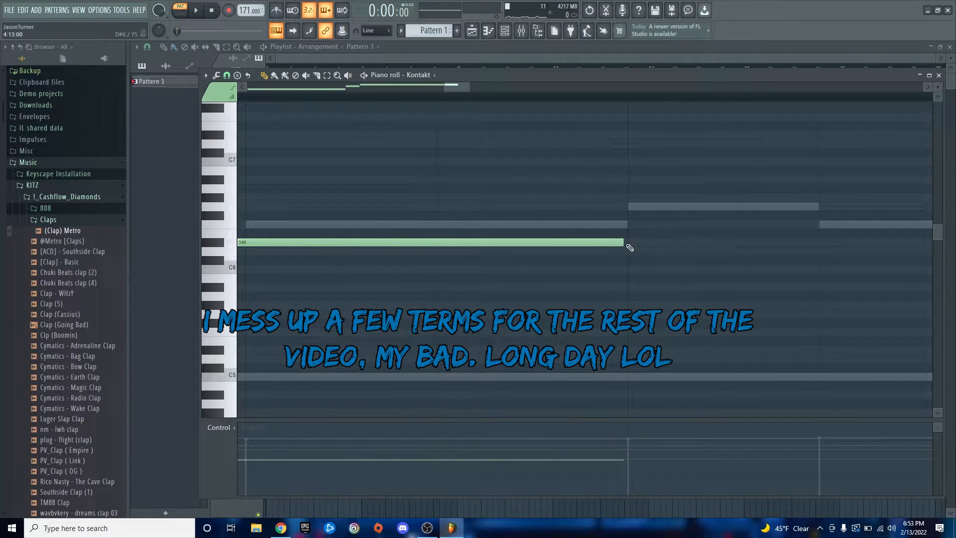
scroll(665, 272, "down", 10)
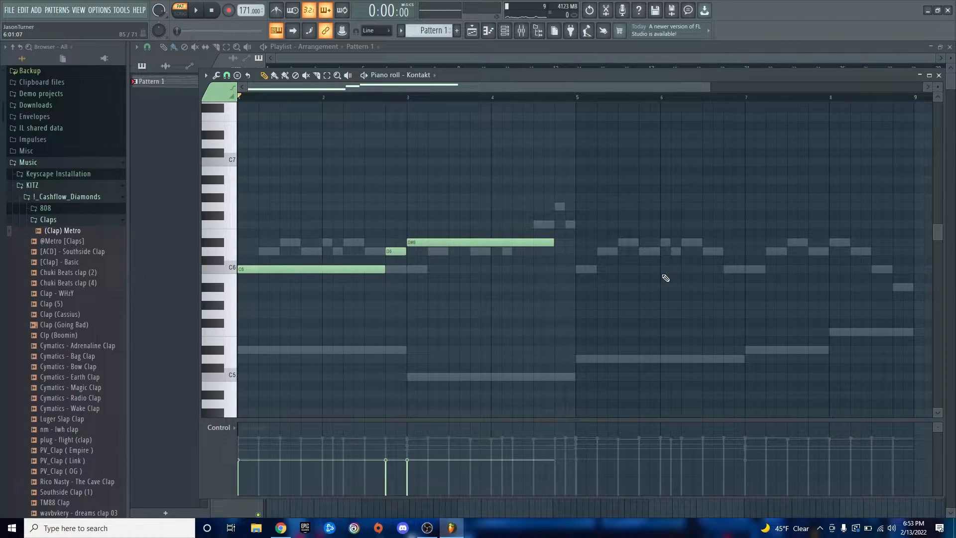
key("F6")
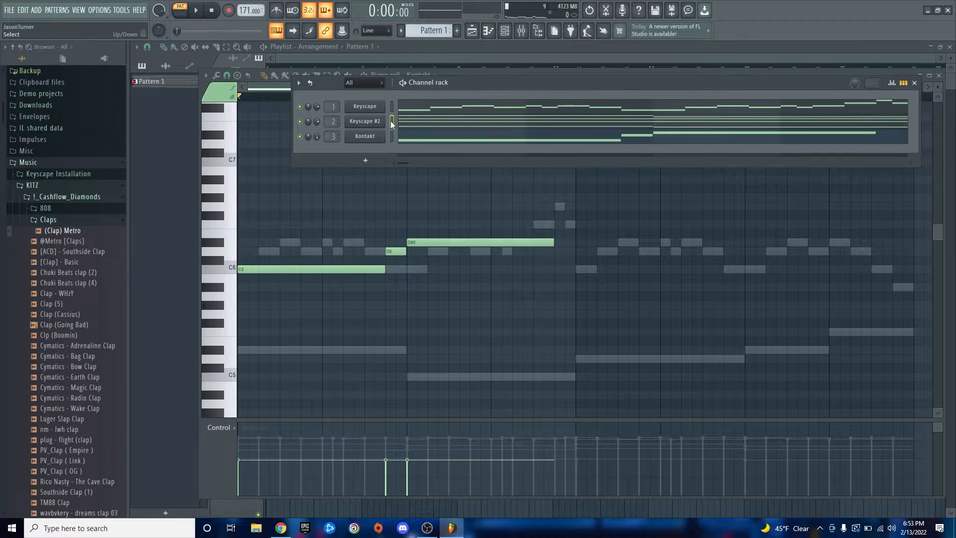
key("F6")
scroll(397, 271, "up", 10)
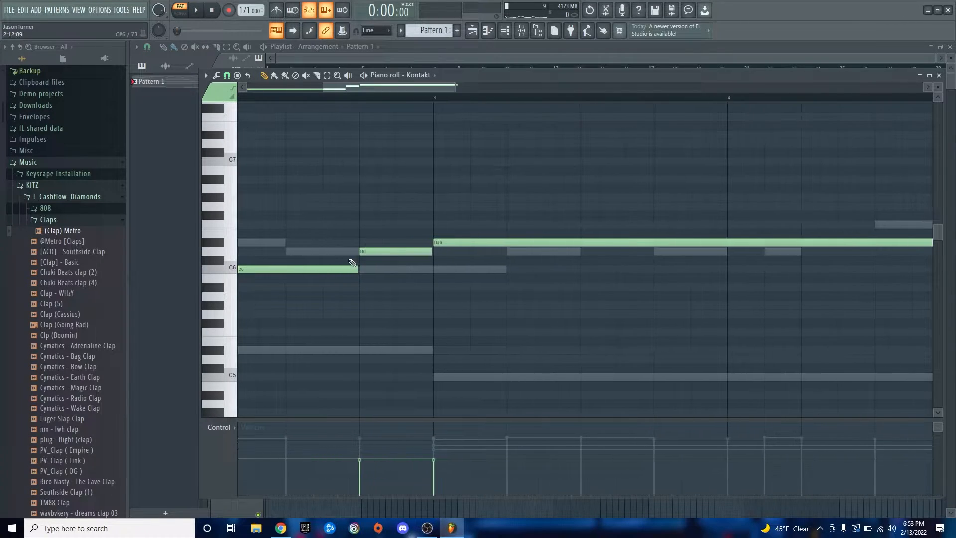
scroll(369, 261, "up", 5)
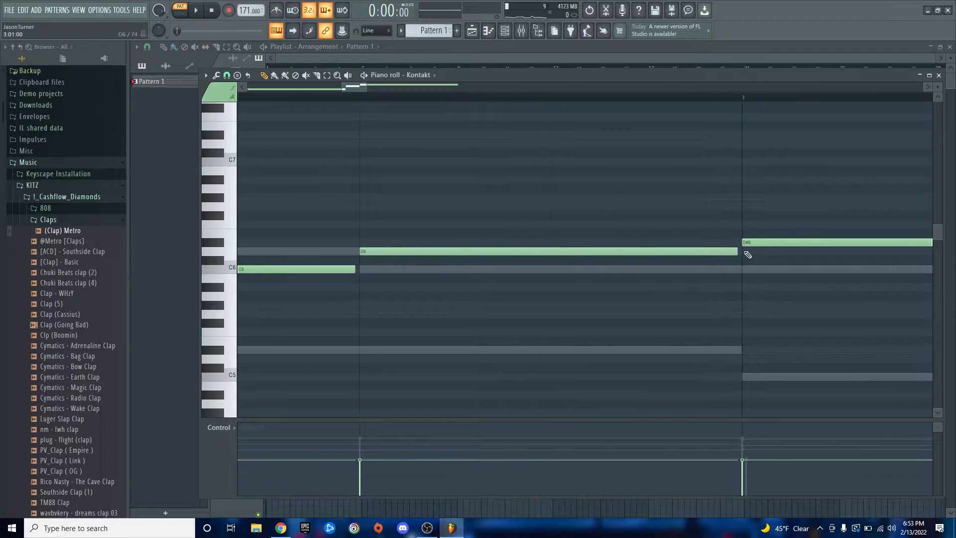
scroll(744, 253, "down", 5)
scroll(751, 278, "up", 5)
Set the piano roll snap to 1/3 beat and try resizing the end of the short D6 note.
left_click(227, 76)
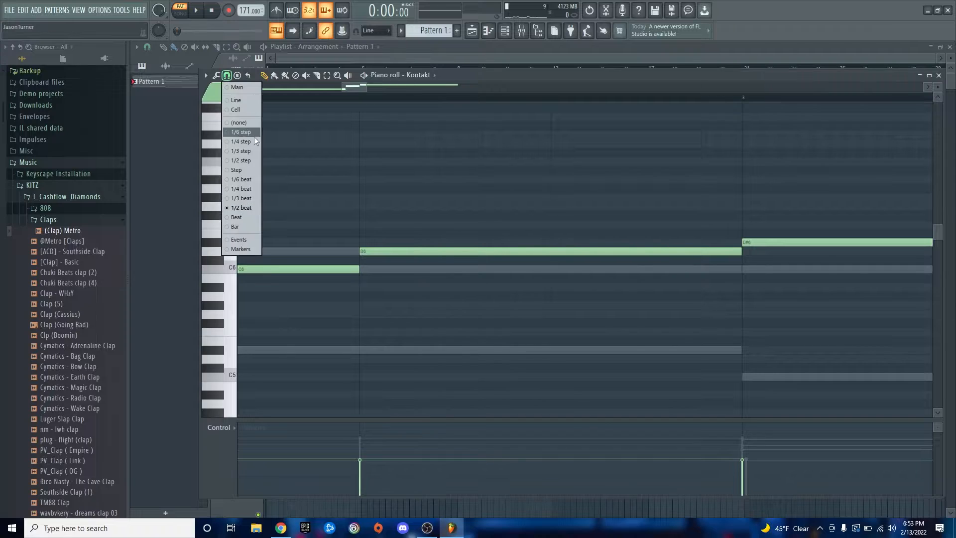
left_click(243, 198)
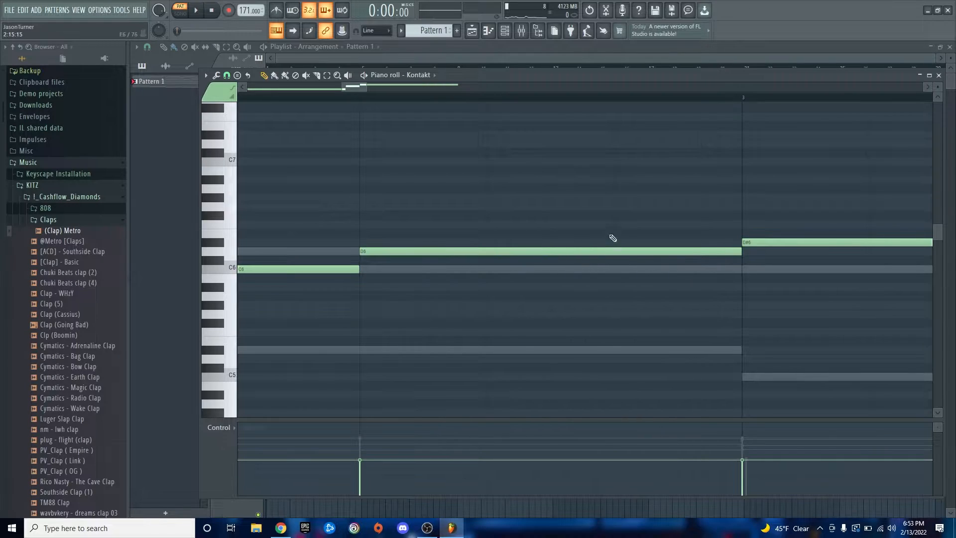
left_click_drag(474, 203, 530, 301)
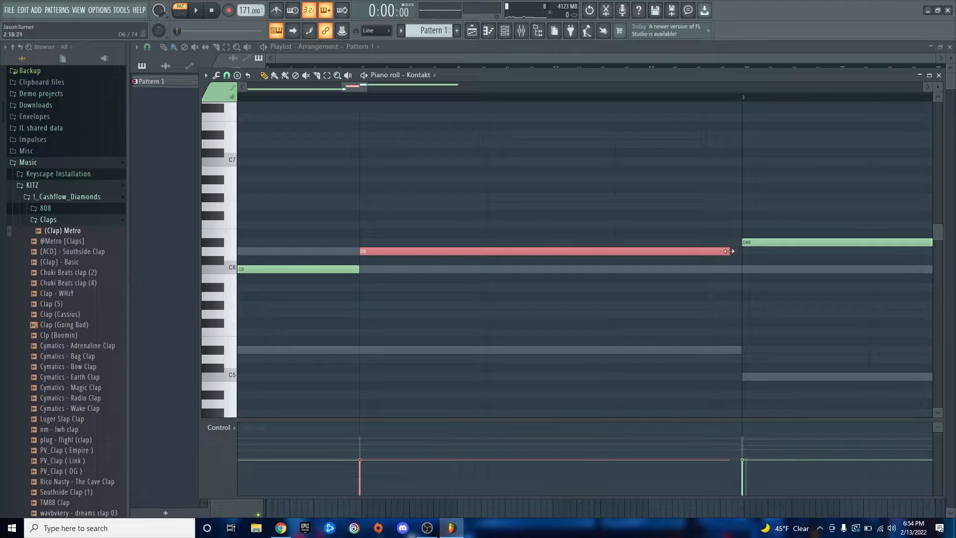
mouse_move(729, 251)
left_mouse_down()
mouse_move(598, 278)
mouse_move(741, 252)
left_mouse_up()
Set the snap back to 1/2 beat and restore the short D6 note so it ends at bar 3.
left_click(226, 75)
left_click(247, 206)
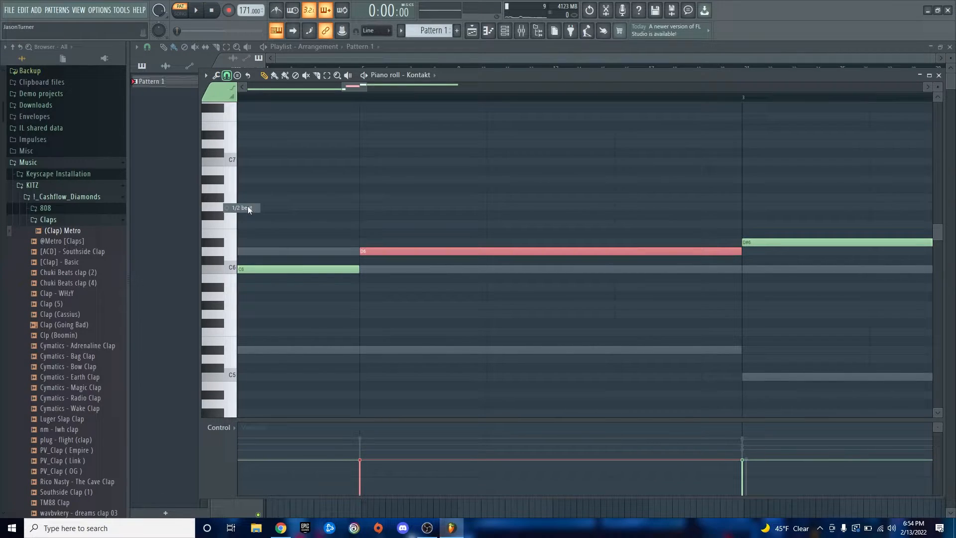
right_click(385, 252)
left_click(388, 252)
mouse_move(740, 252)
left_mouse_down()
mouse_move(621, 263)
mouse_move(723, 261)
left_mouse_up()
scroll(555, 297, "down", 5)
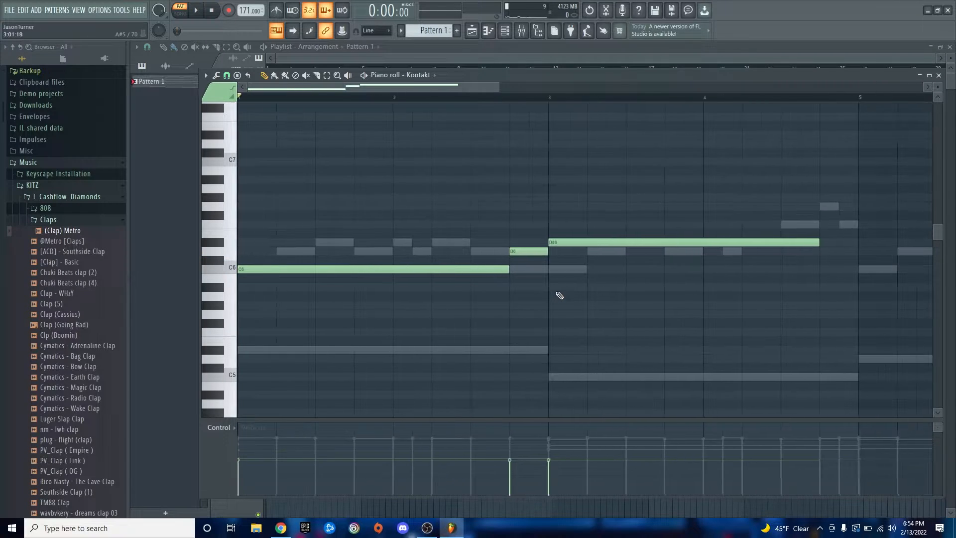
Select all the flute notes, raise their velocity to about the melody notes' level, and start playback.
left_click_drag(593, 150, 423, 281)
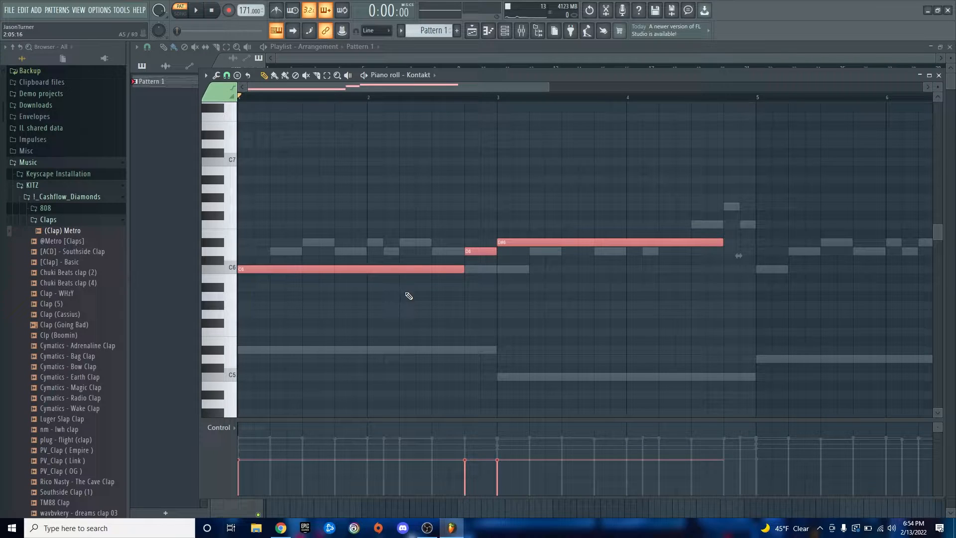
key("ctrl+d")
left_click(477, 251)
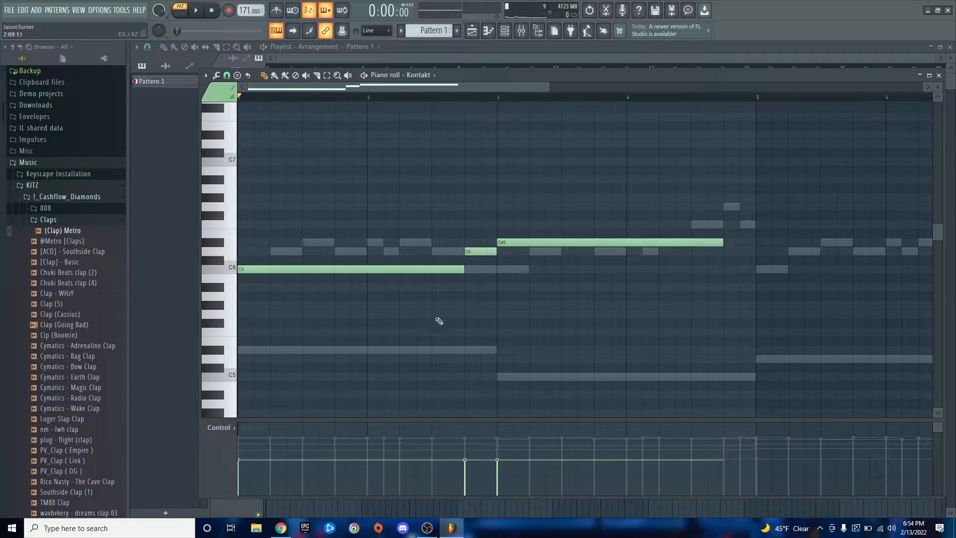
scroll(401, 331, "down", 2)
key("ctrl+a")
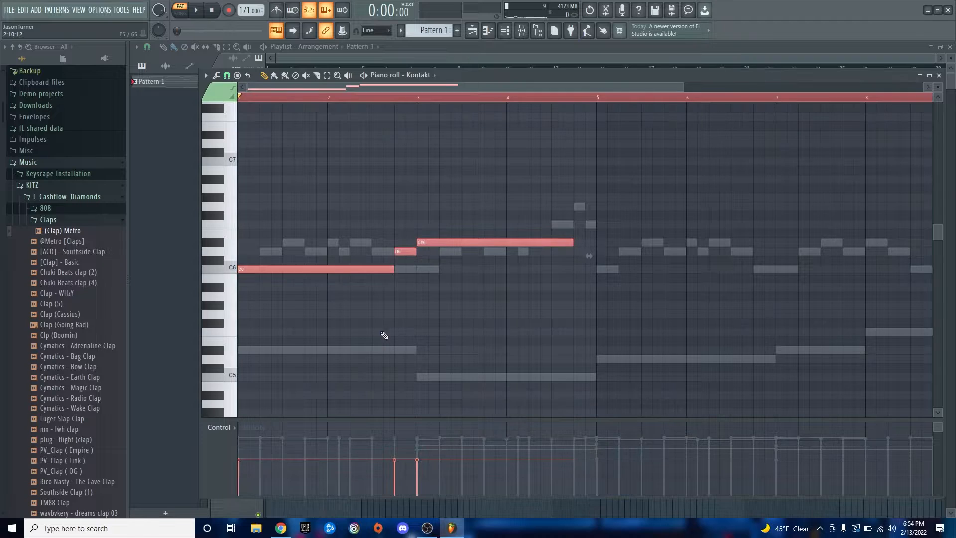
scroll(384, 335, "up", 5)
key("space")
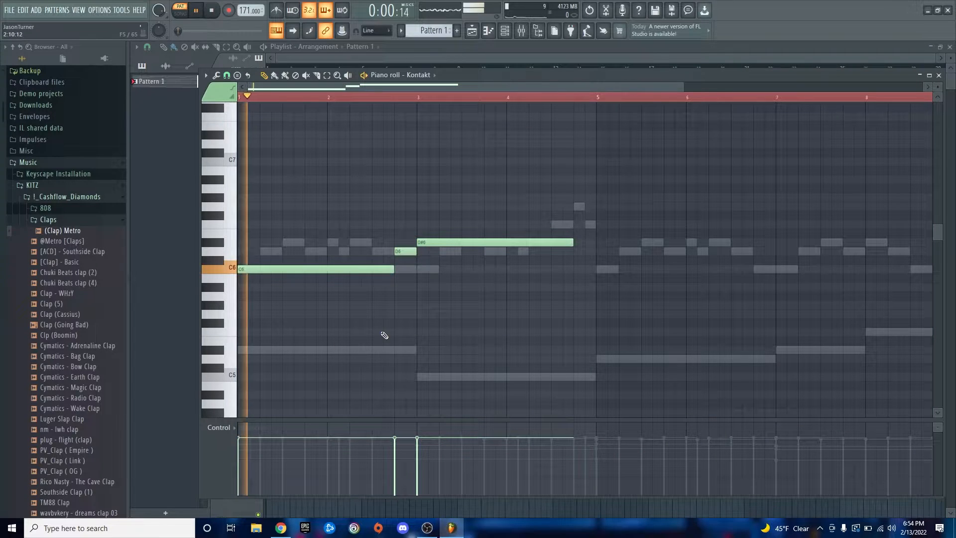
Shorten the D#6 note to end at bar 4, add a one-bar D6 note at bar 4, and replay the pattern.
scroll(478, 315, "up", 2)
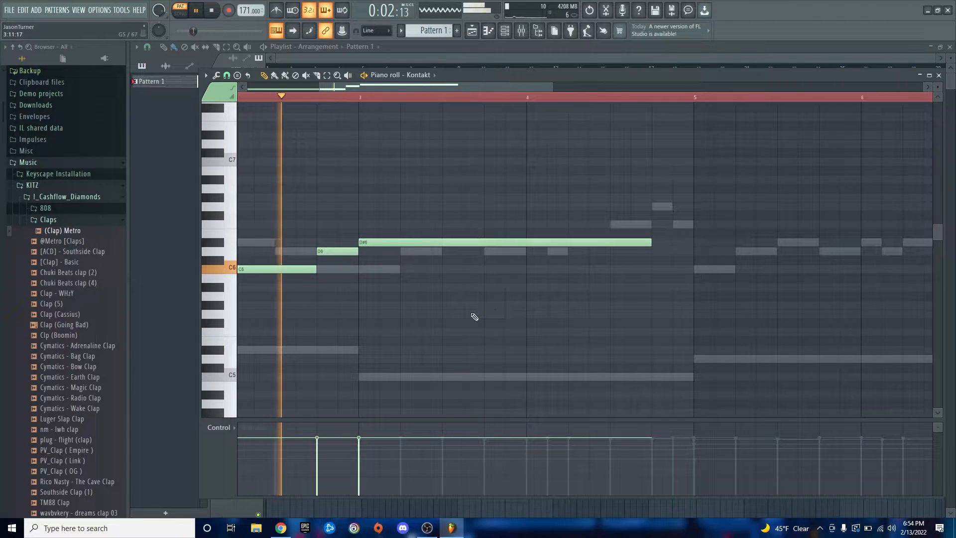
scroll(460, 313, "down", 1)
scroll(461, 314, "up", 1)
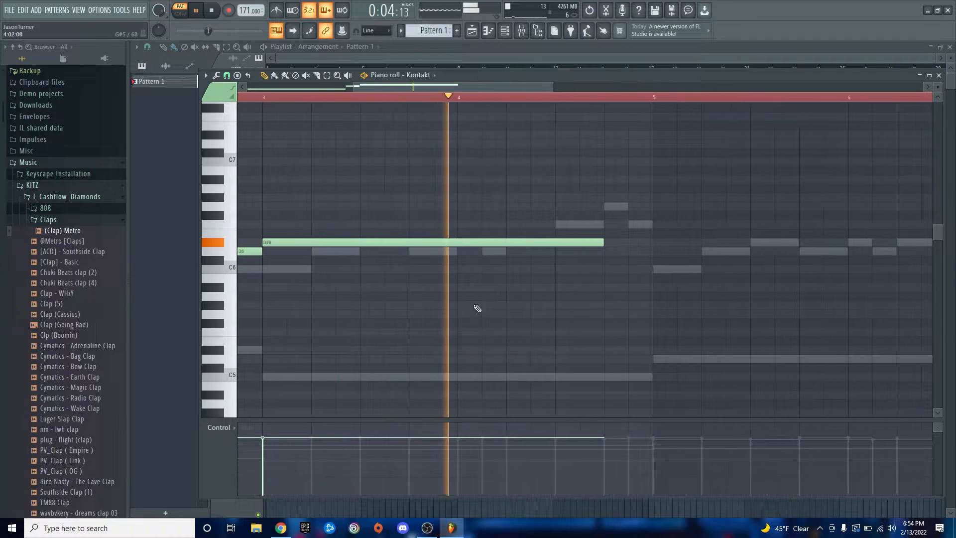
scroll(326, 299, "down", 1)
scroll(314, 299, "up", 2)
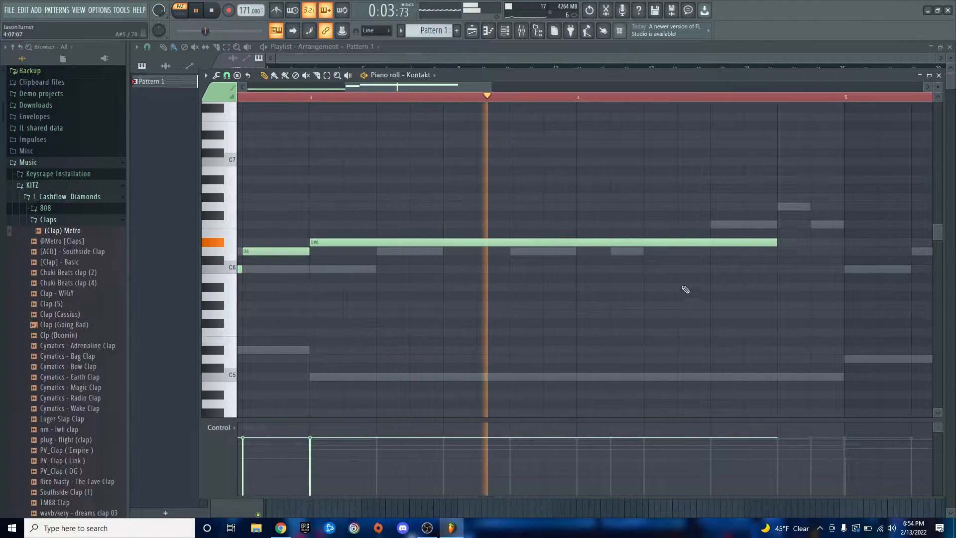
key("space")
left_click_drag(776, 243, 587, 249)
left_click(588, 258)
scroll(427, 298, "down", 2)
key("space")
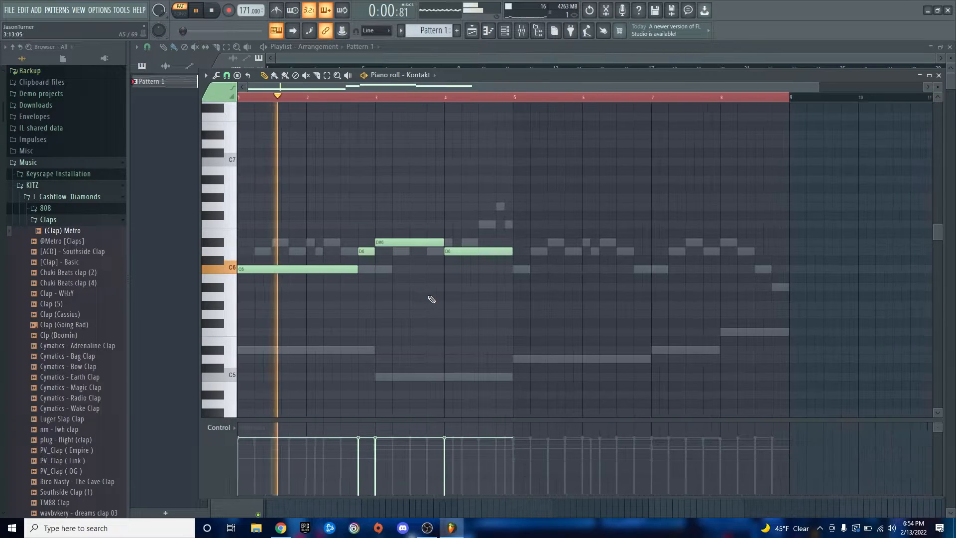
Add a C6 note at bar 5, lengthen it to two bars ending at bar 7, and replay the pattern.
scroll(518, 309, "up", 2)
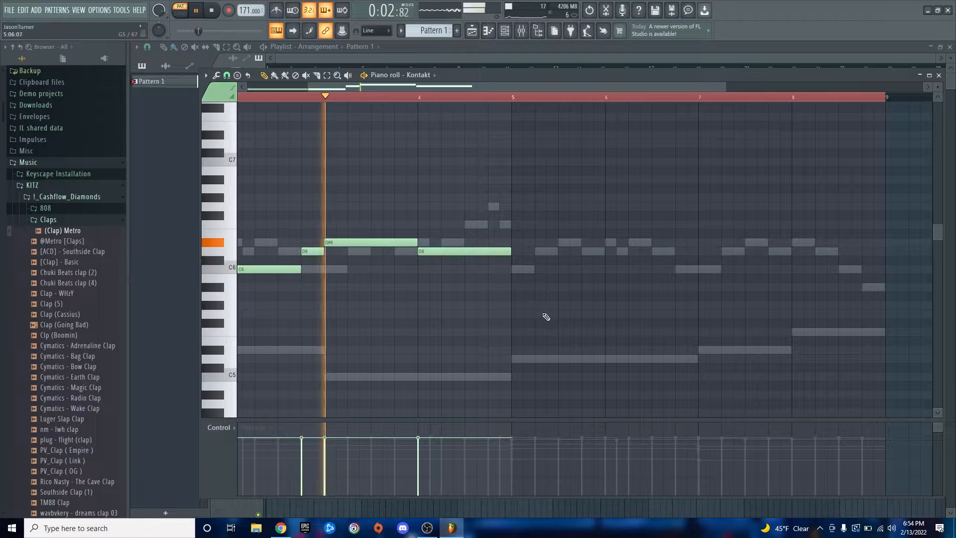
scroll(570, 301, "up", 2)
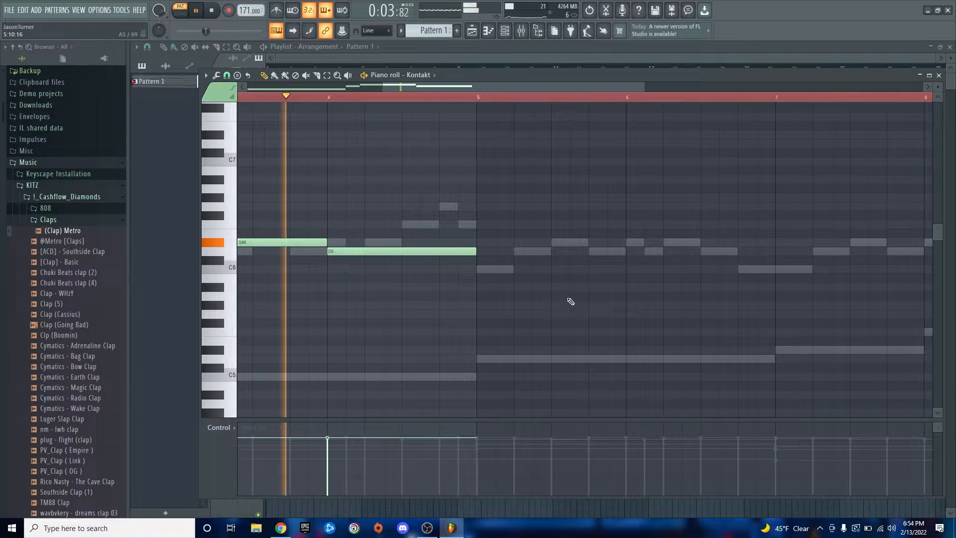
left_click(489, 270)
scroll(586, 294, "down", 2)
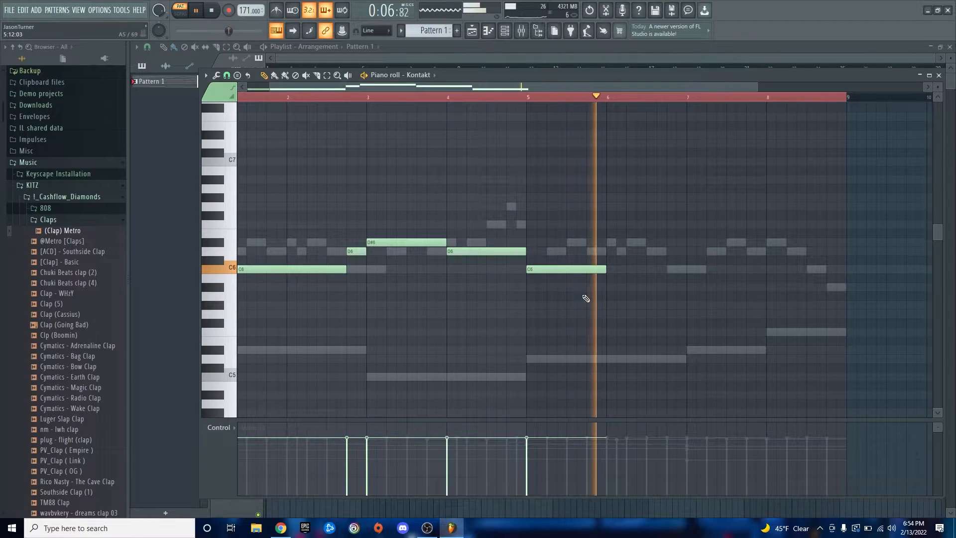
key("space")
key("space")
left_click_drag(605, 269, 687, 270)
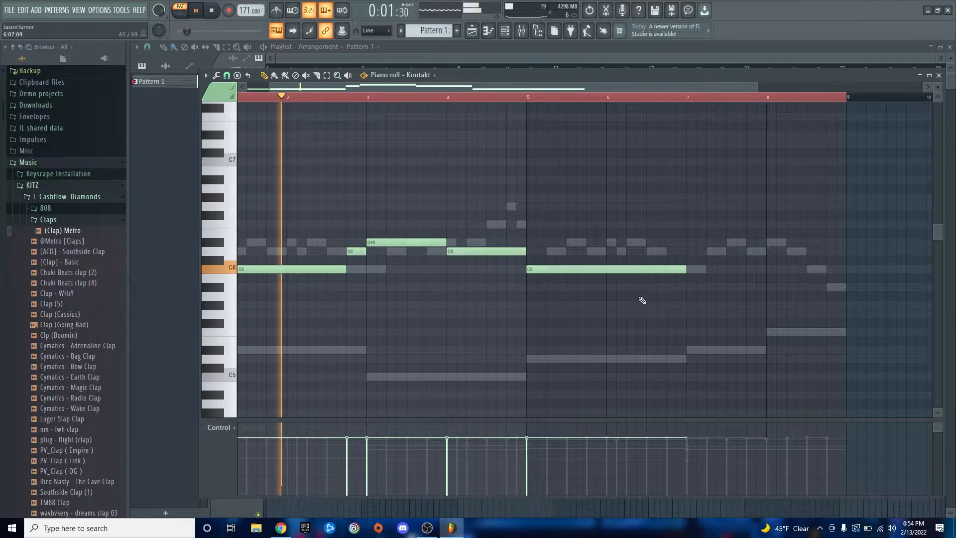
scroll(634, 300, "down", 2)
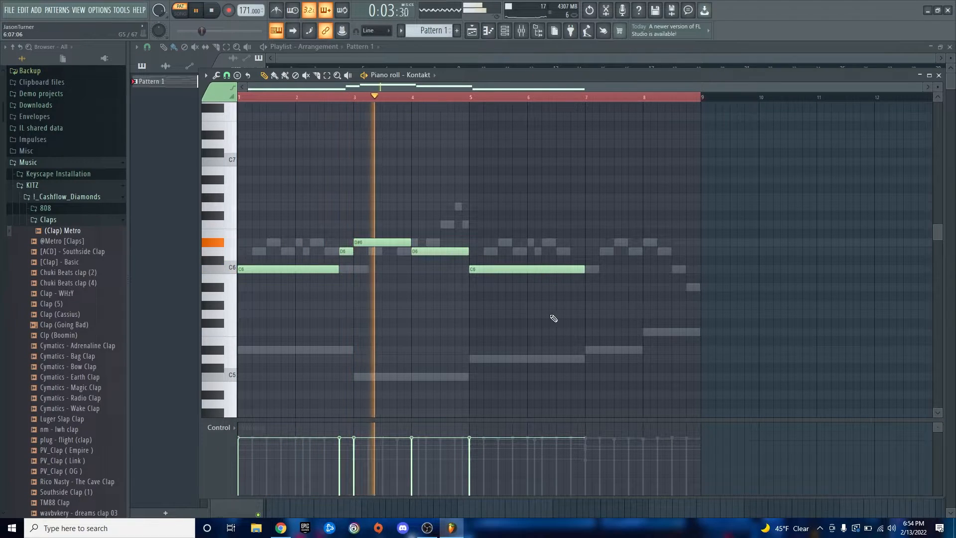
scroll(552, 317, "up", 2)
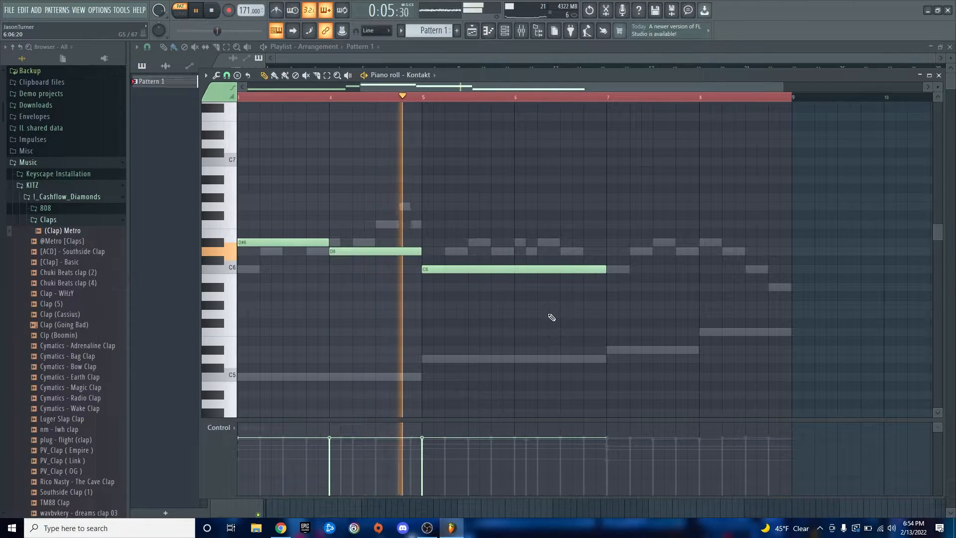
scroll(697, 313, "up", 2)
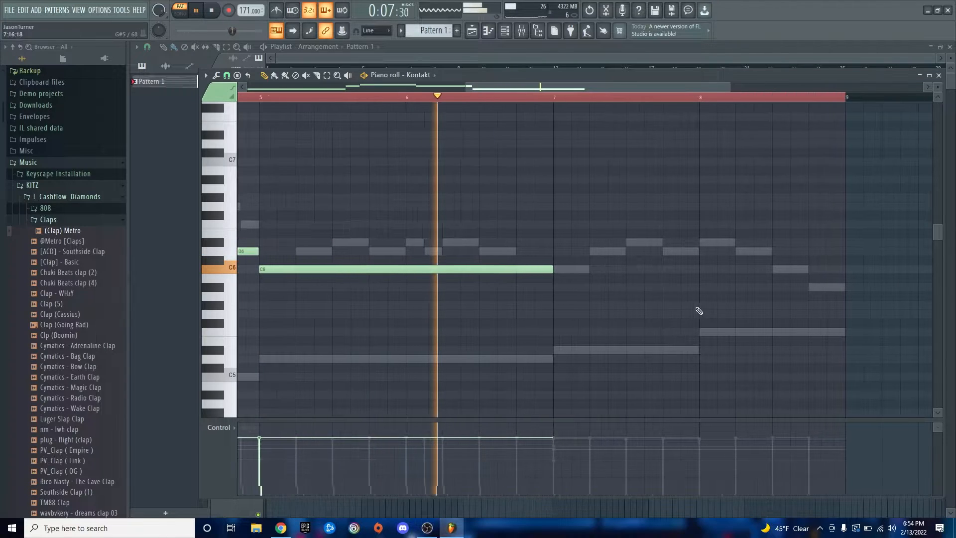
Add a D6 flute note at bar 7, shorten it to one bar, and add a one-bar D#6 note at bar 8.
left_click(557, 251)
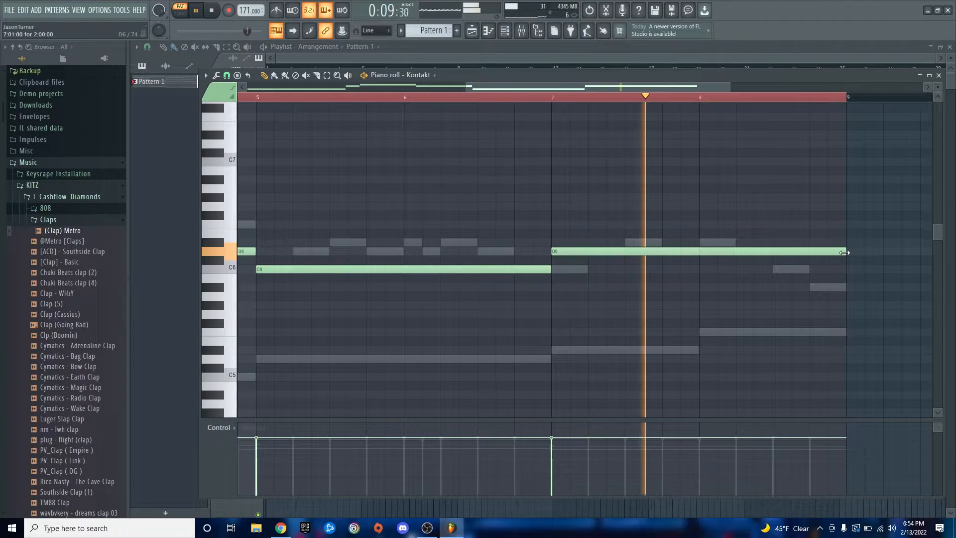
key("space")
left_click_drag(845, 251, 699, 264)
left_click(706, 242)
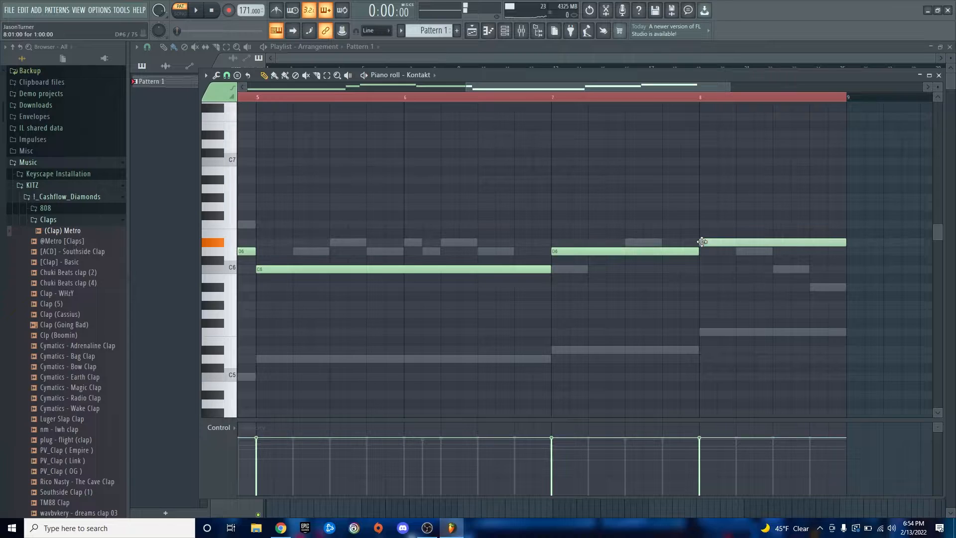
Add short F6 and D#6 notes on beats 3 and 4 of bar 8, and resize the earlier D#6 to end at beat 3.
left_click(777, 224)
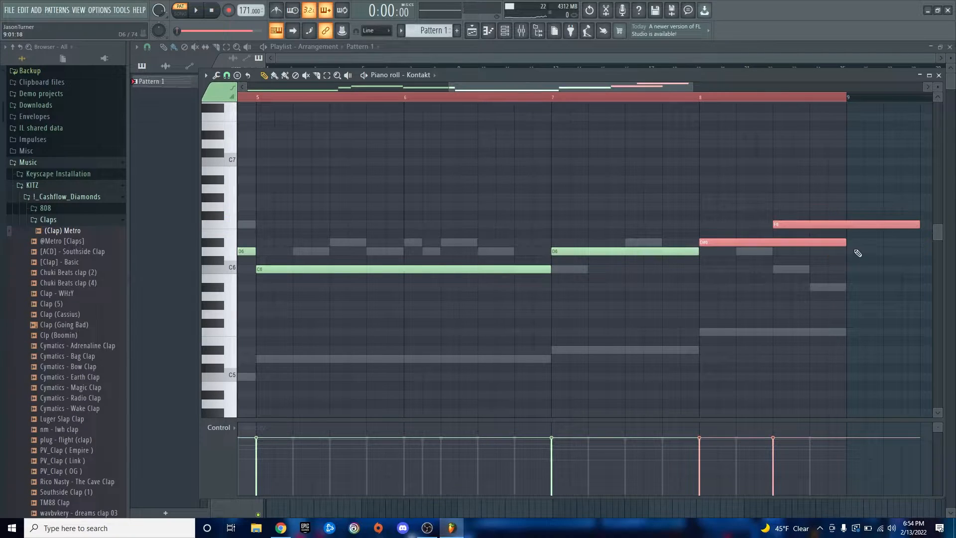
left_click_drag(921, 223, 791, 225)
left_click(807, 252)
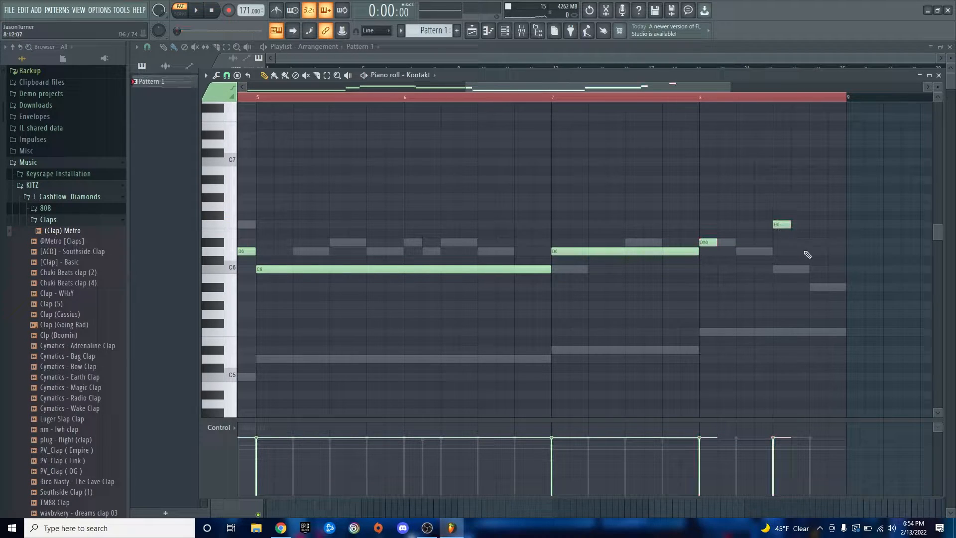
left_click(818, 242)
left_click_drag(716, 241, 772, 242)
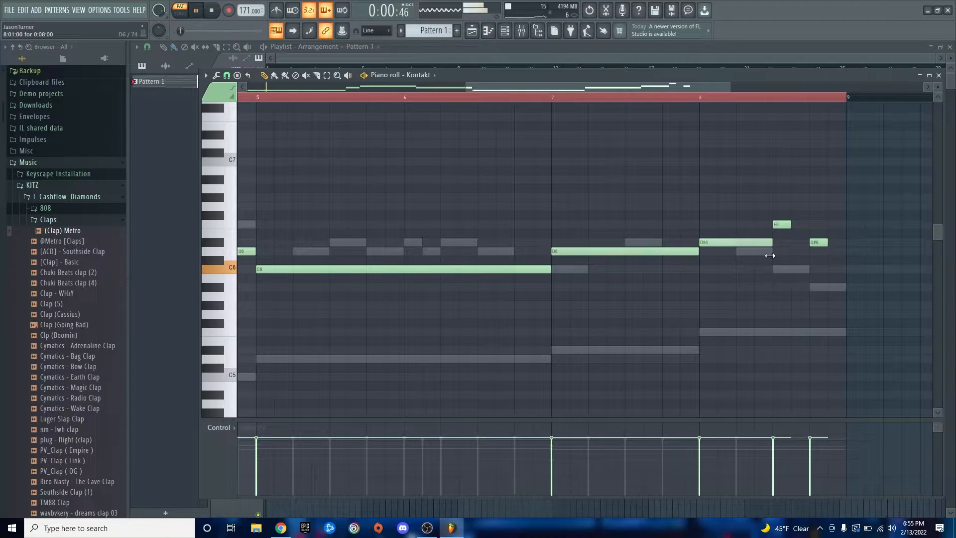
Lengthen the closing F6 and D#6 notes to one beat each and replay the flute part from bar 7.
left_click(553, 96)
key("space")
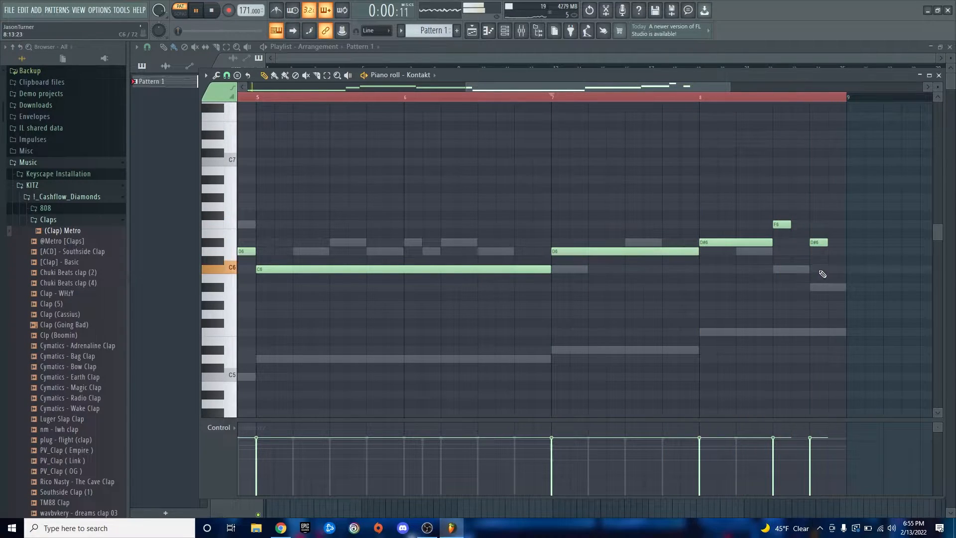
key("space")
left_click_drag(785, 219, 839, 248)
key("ctrl+d")
key("space")
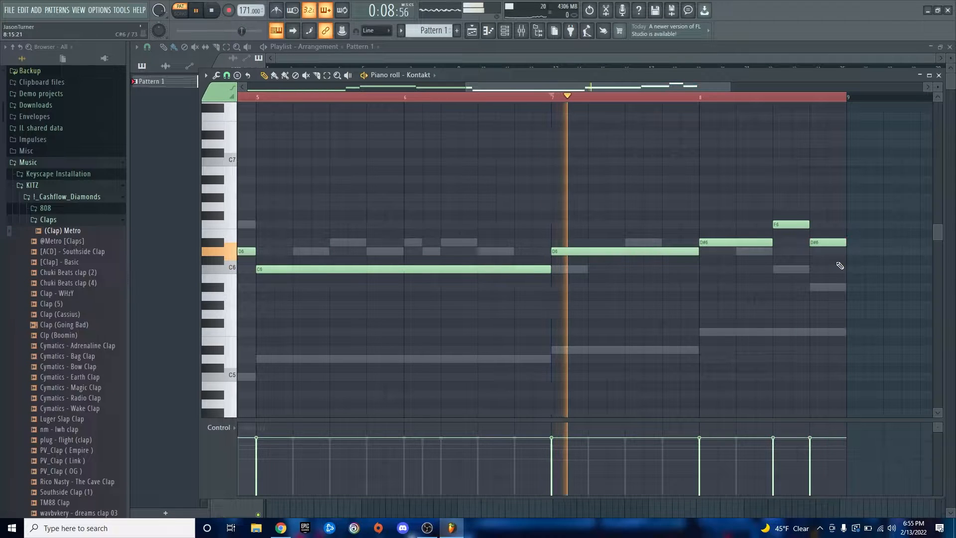
Listen to the ending of the pattern and examine the Keyscape #2 chord notes during playback.
scroll(821, 279, "down", 5)
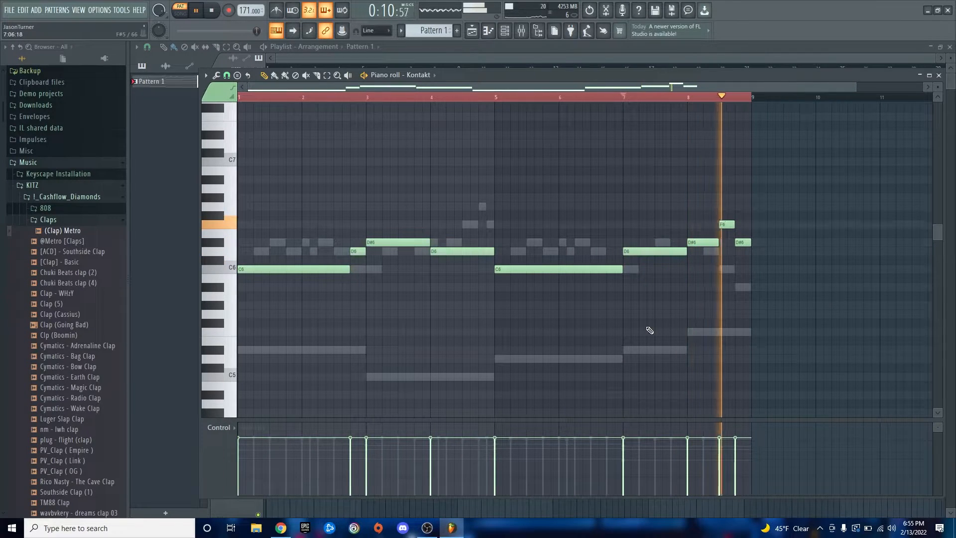
key("space")
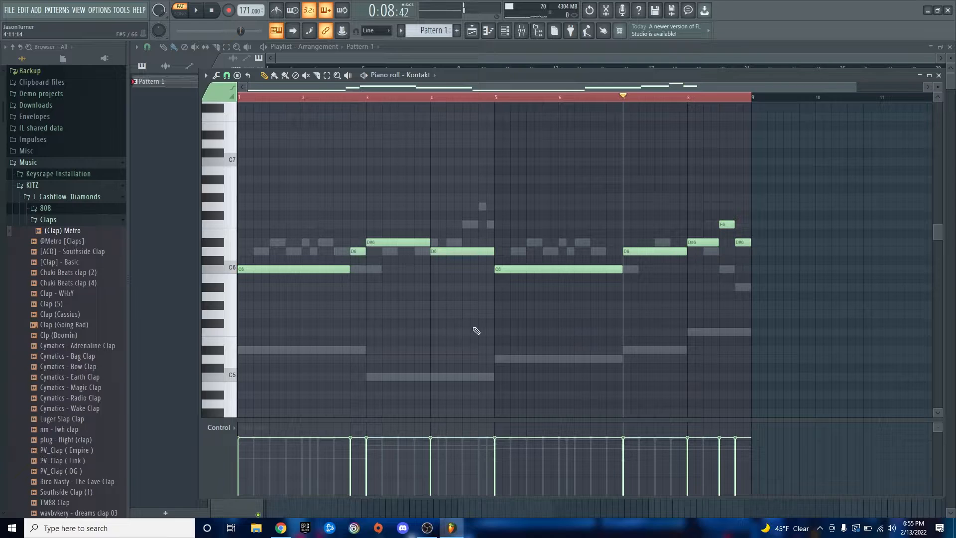
key("Down")
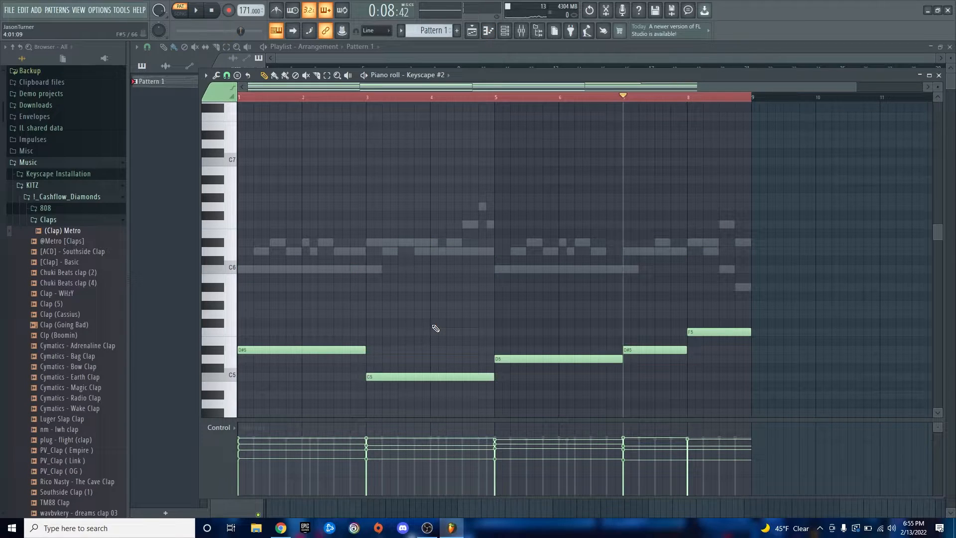
key("space")
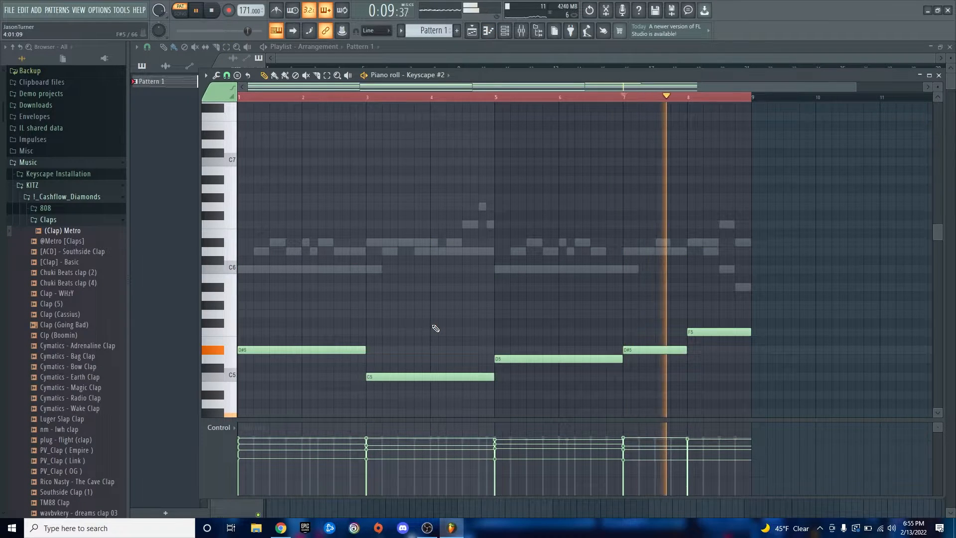
scroll(439, 278, "down", 4)
scroll(440, 258, "up", 3)
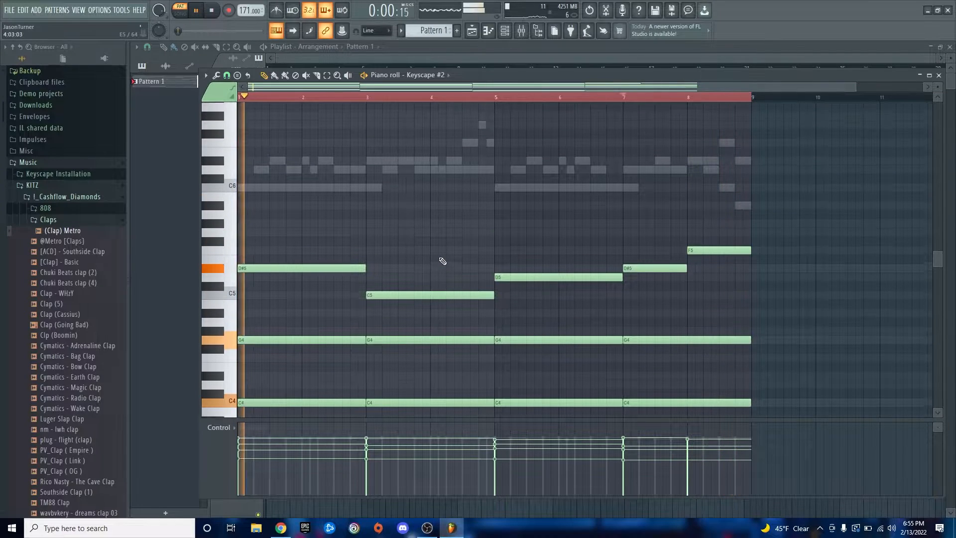
key("space")
Leave the note editor, solo the Kontakt flute channel, and start playback.
key("F7")
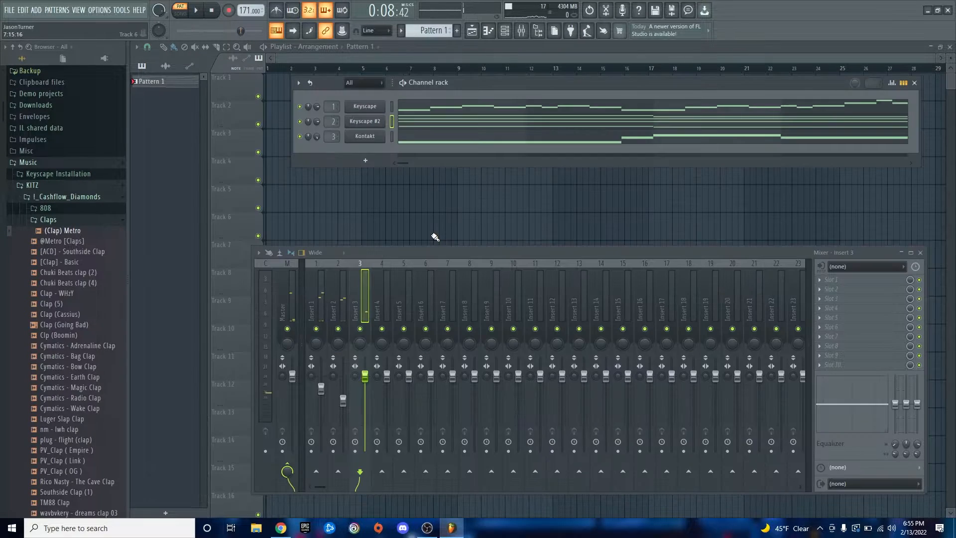
right_click(305, 140)
key("space")
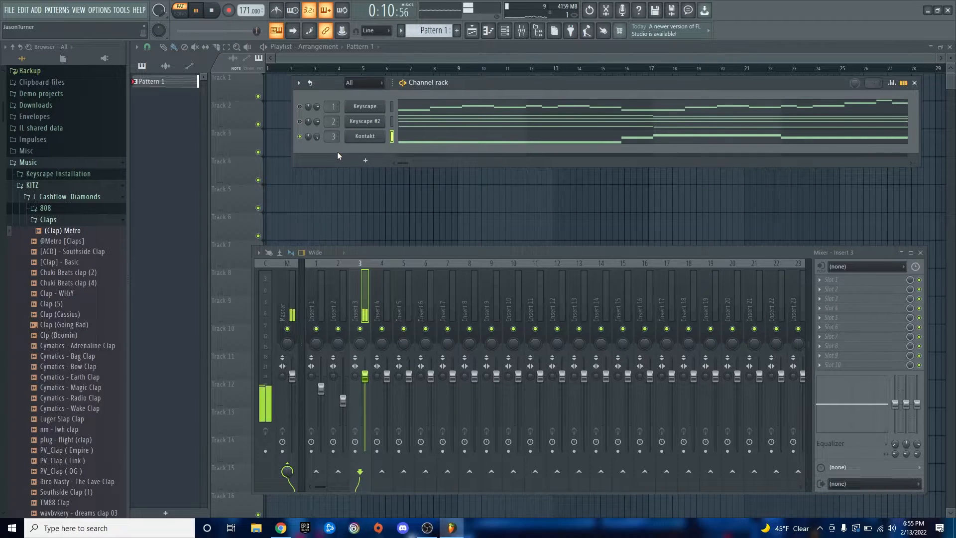
Set the Kontakt flute's Tightness to its minimum and Release to 0% while it plays, and close the instrument.
left_click(365, 136)
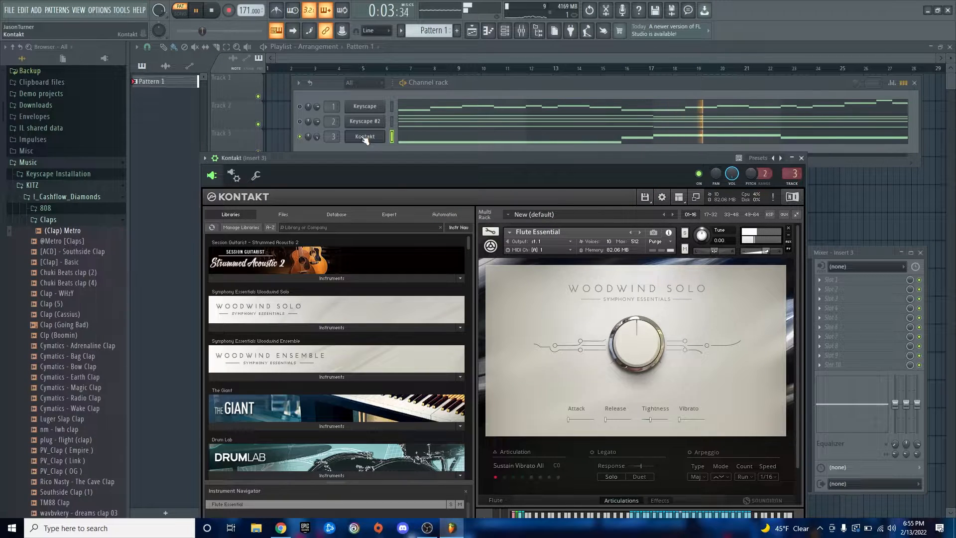
left_click_drag(602, 422, 641, 443)
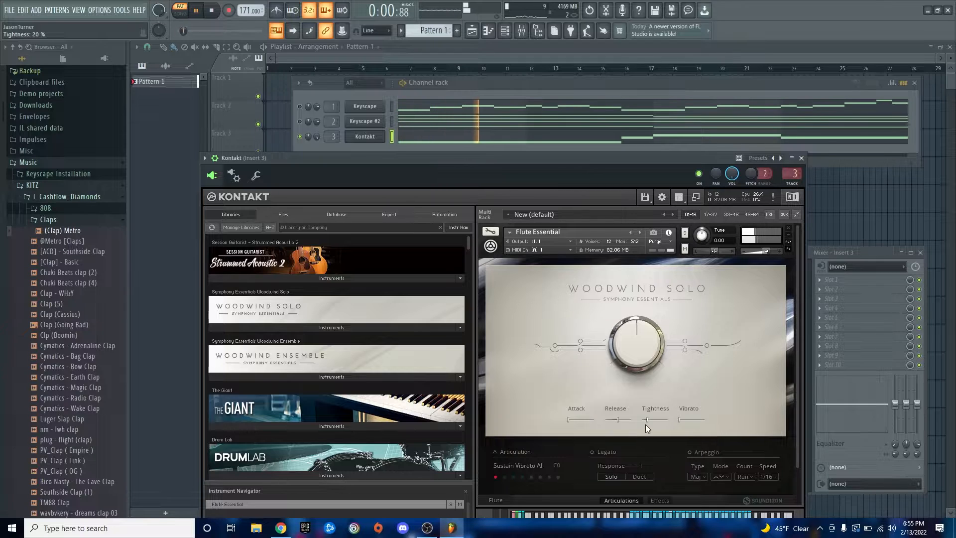
left_click_drag(646, 424, 605, 420)
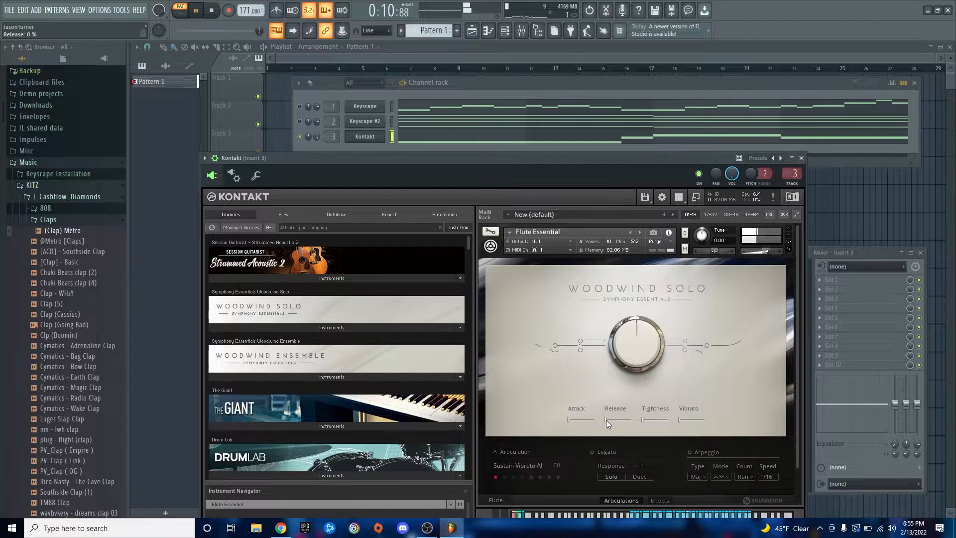
key("space")
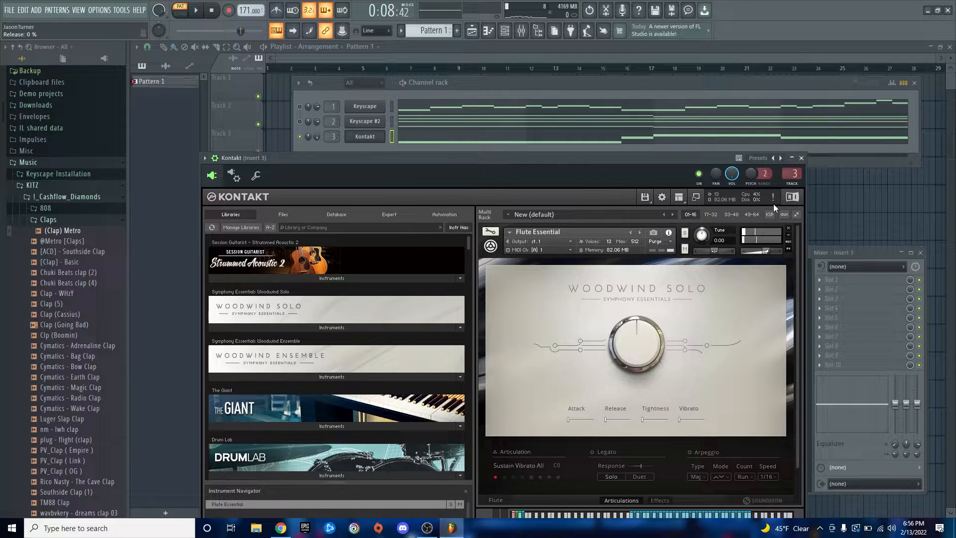
left_click(801, 159)
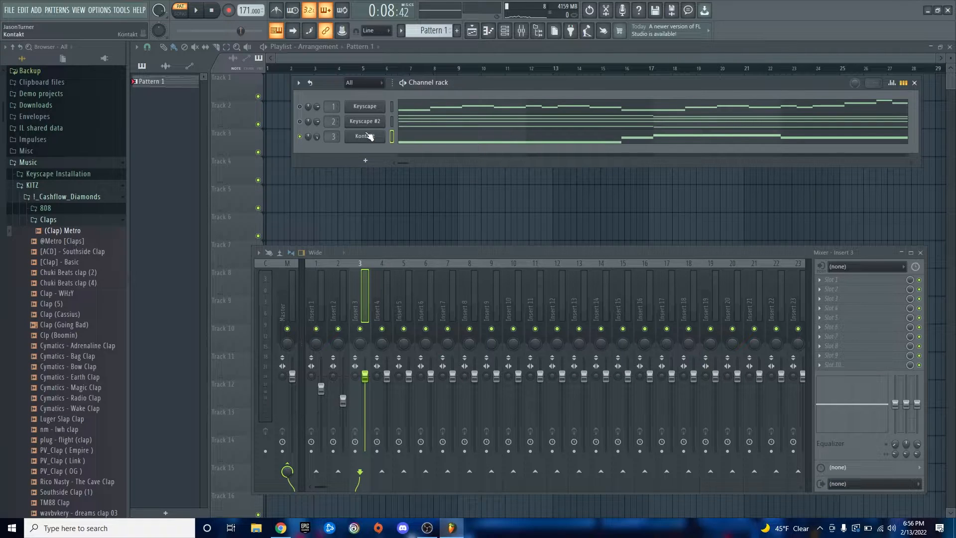
Audition the flute with both Keyscape channels unmuted, and again with only the first Keyscape channel.
left_click(300, 121)
key("space")
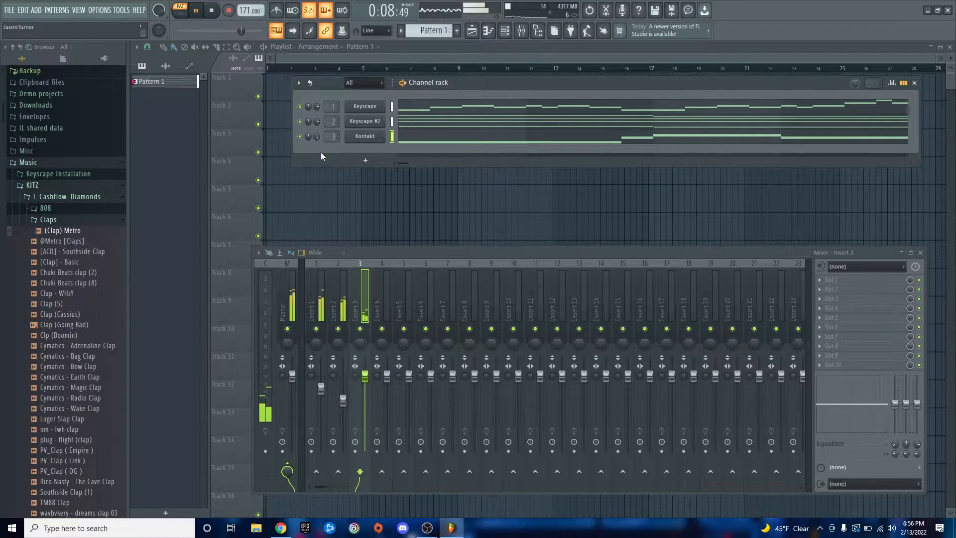
key("space")
right_click(299, 137)
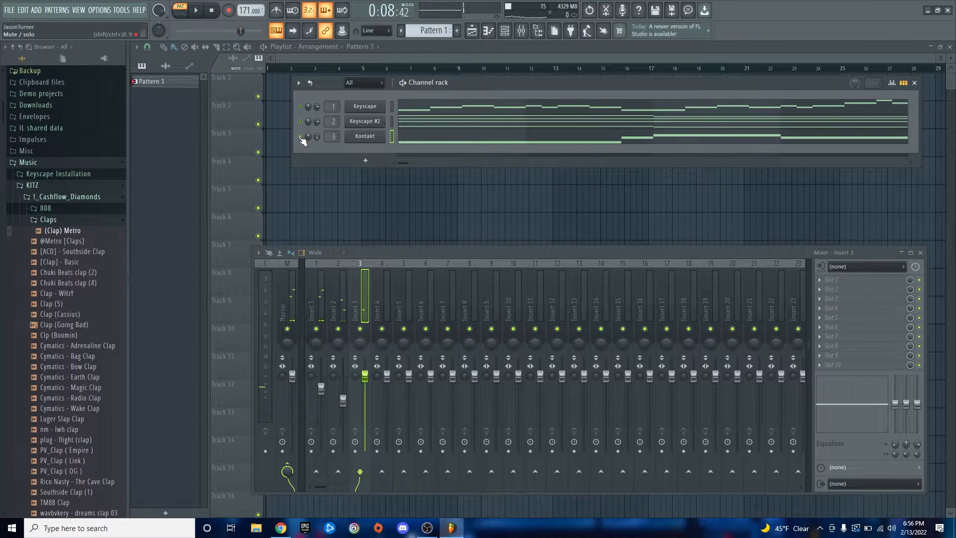
left_click(299, 107)
key("space")
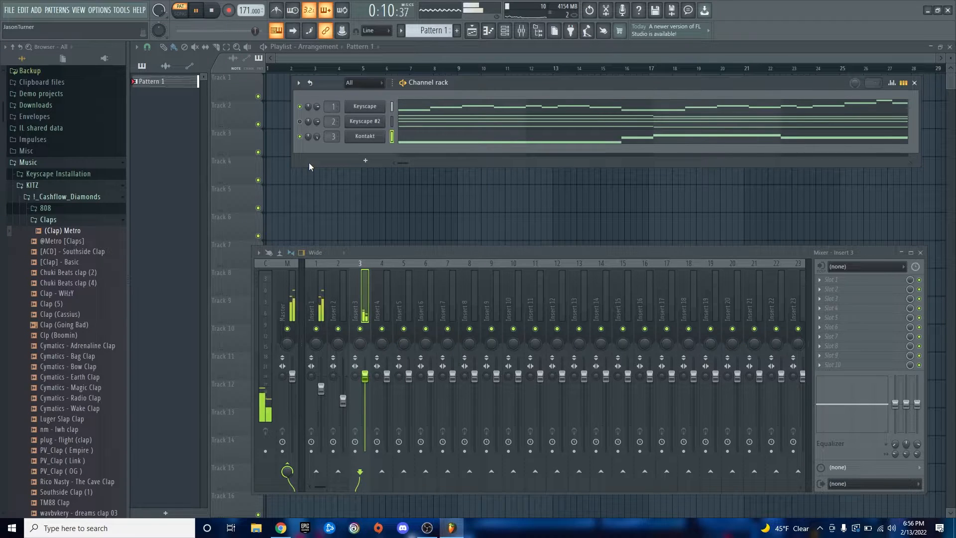
key("space")
Return the play position to bar 1 and audition the two Keyscape channels together, followed by Keyscape #2 with the flute.
key("F7")
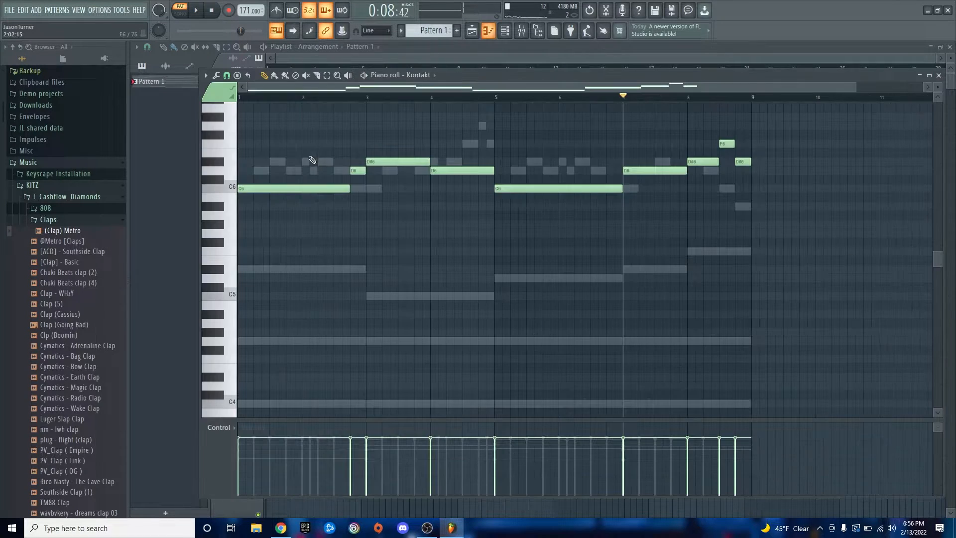
left_click(240, 96)
key("F7")
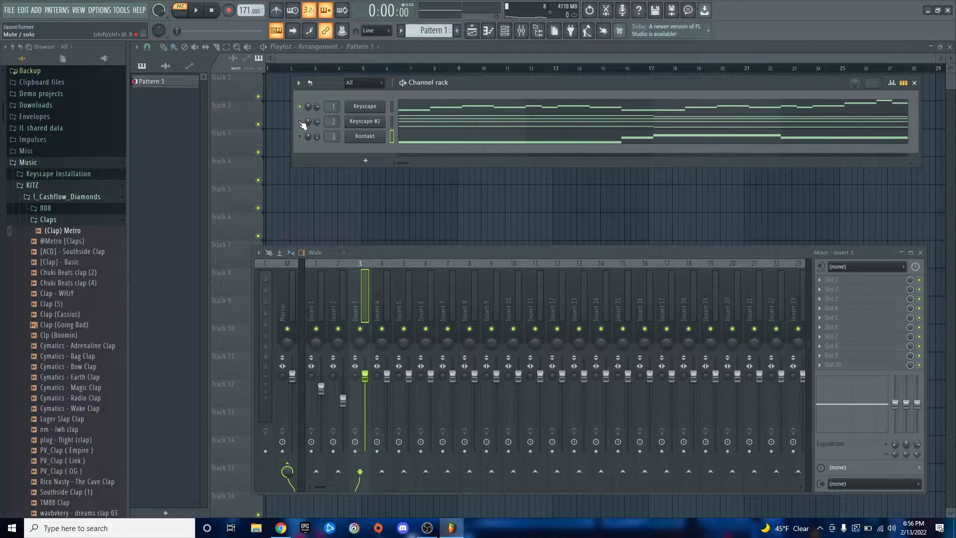
key("space")
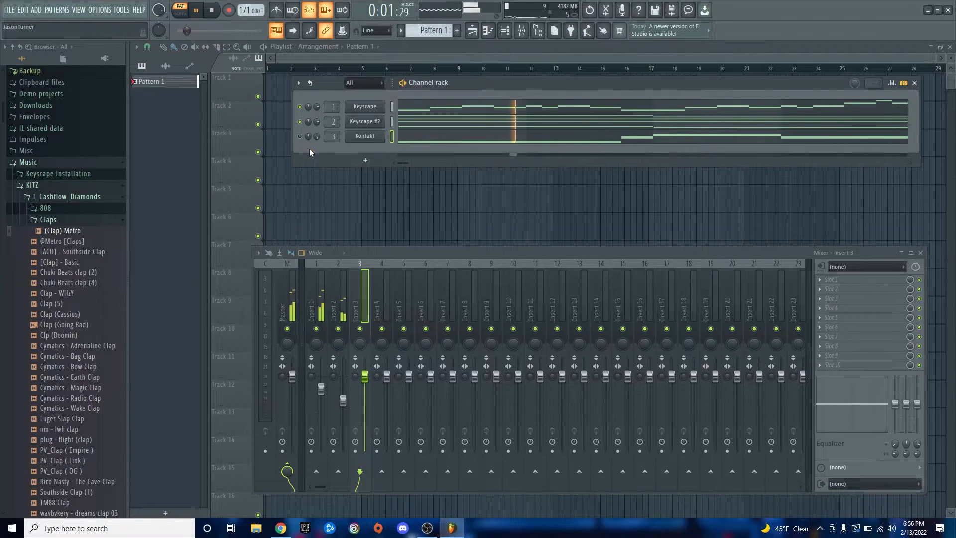
key("space")
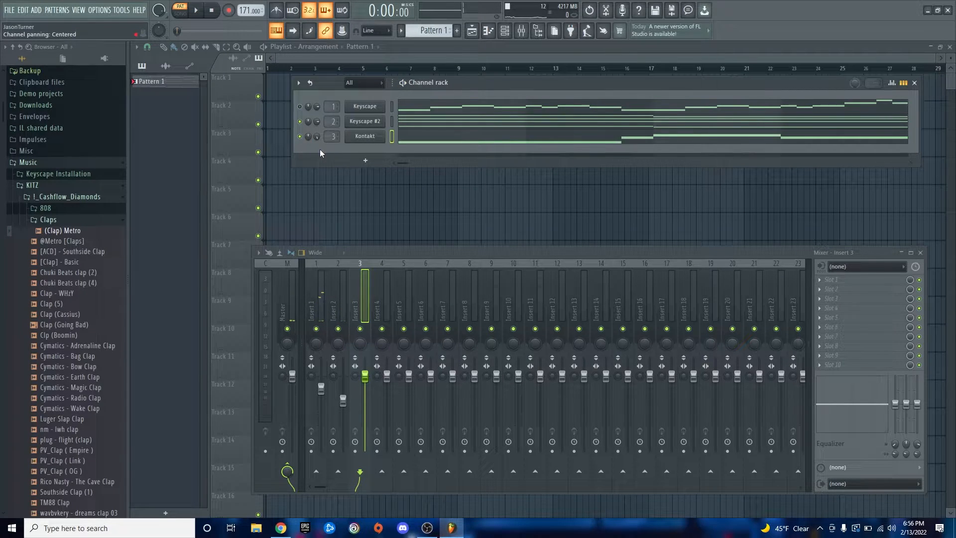
key("space")
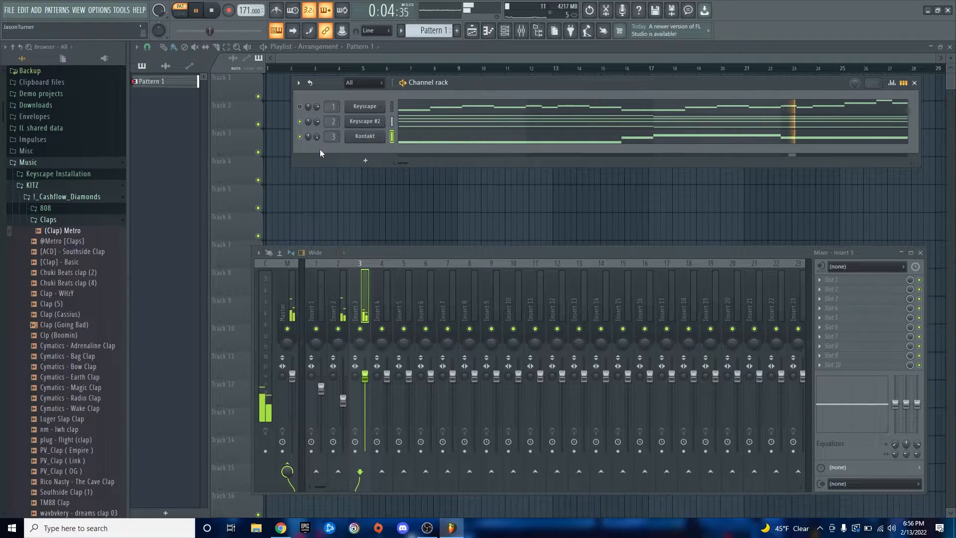
key("space")
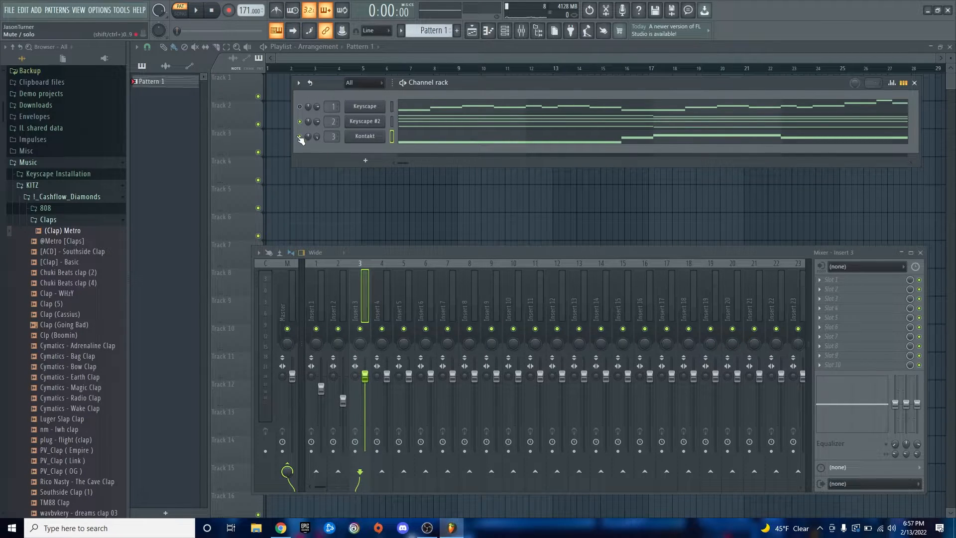
Add the (Clap) Metro sample as a new channel, place a clap on step 9, and play the pattern briefly.
left_click_drag(64, 233, 320, 150)
left_click_drag(403, 114, 359, 174)
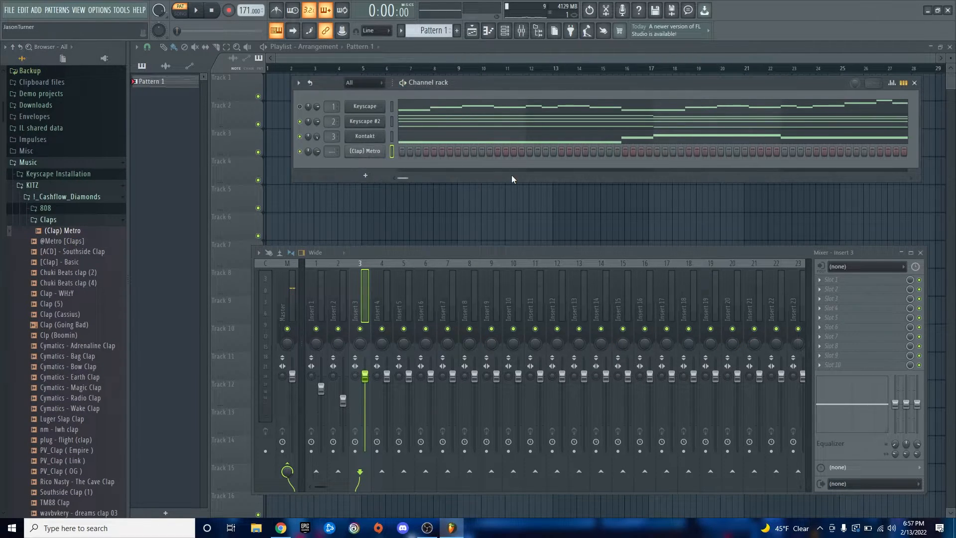
key("space")
left_click(465, 151)
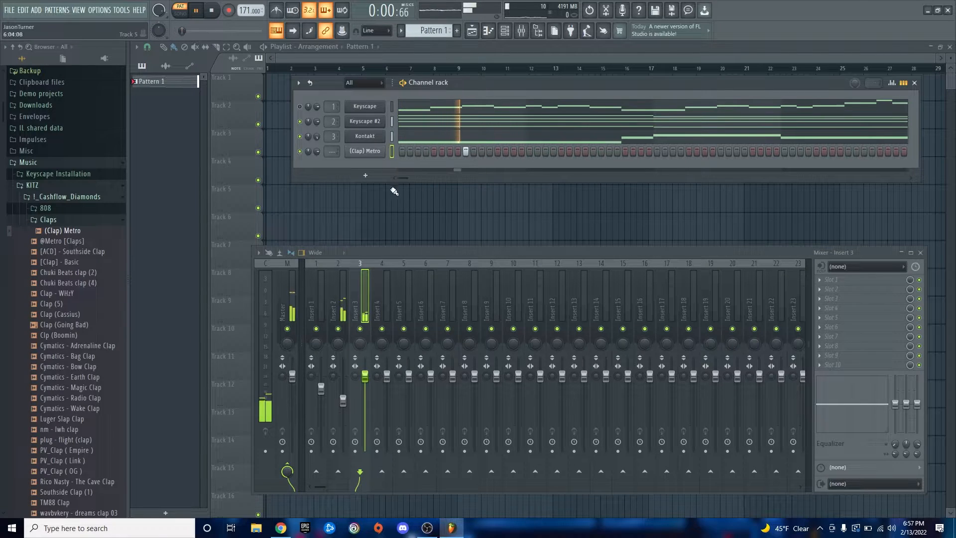
key("space")
Repeat the first bar of the (Clap) Metro notes across all eight bars of the pattern.
key("F7")
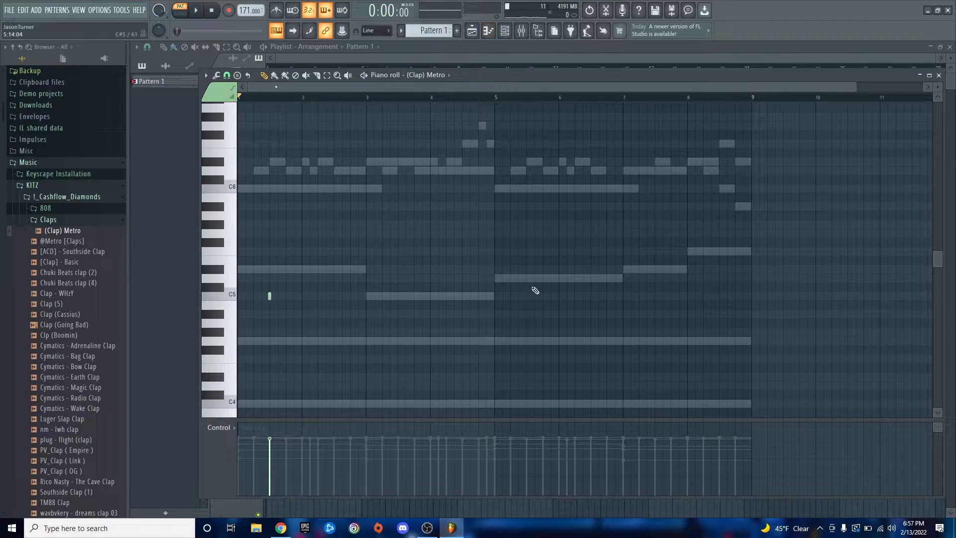
key("F6")
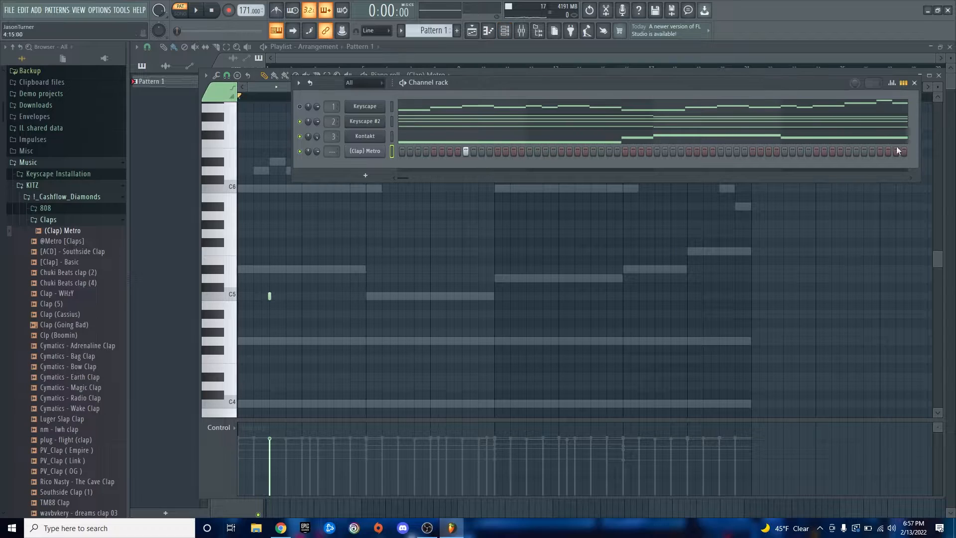
key("F6")
scroll(228, 316, "up", 1)
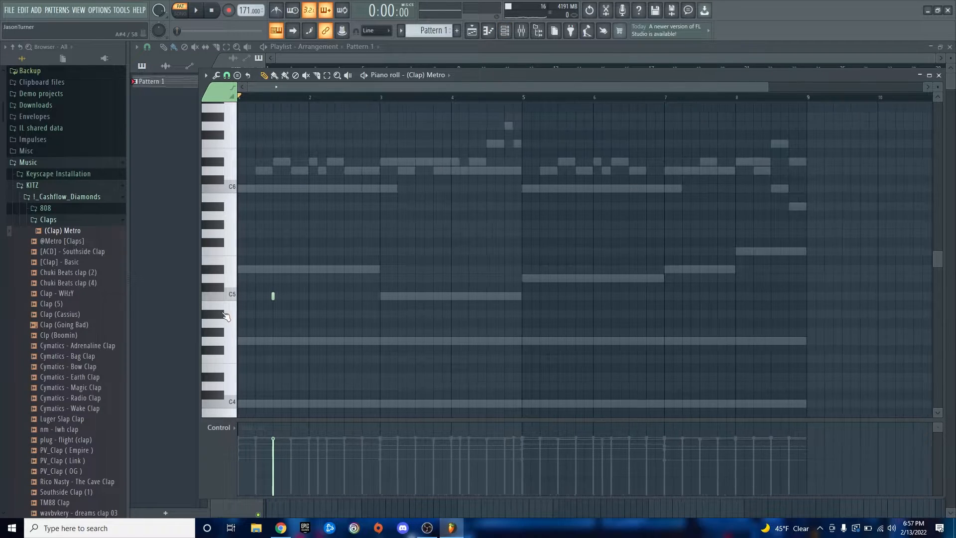
left_click_drag(312, 102, 239, 97)
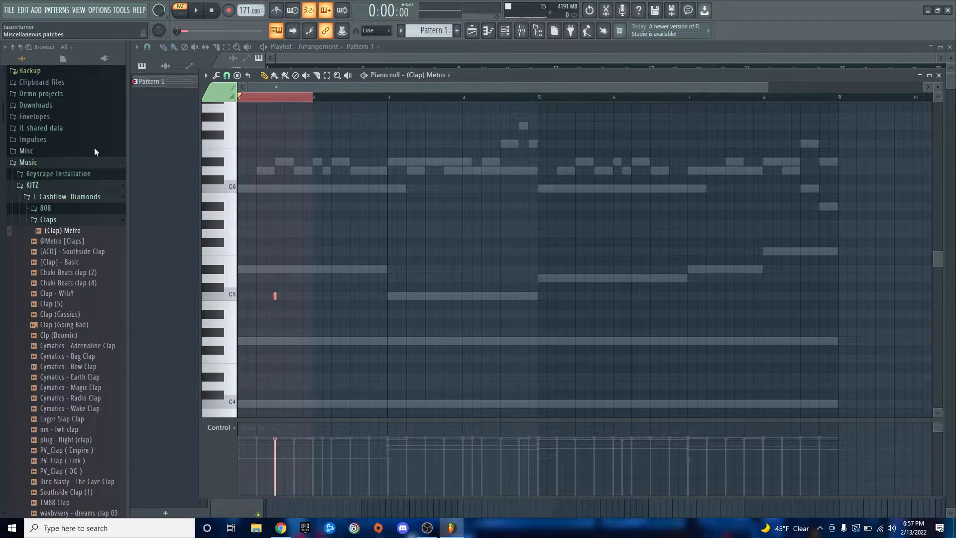
key("ctrl+b")
key("ctrl+b")
key("ctrl+b")
key("ctrl+b")
key("ctrl+b")
key("ctrl+b")
key("ctrl+b")
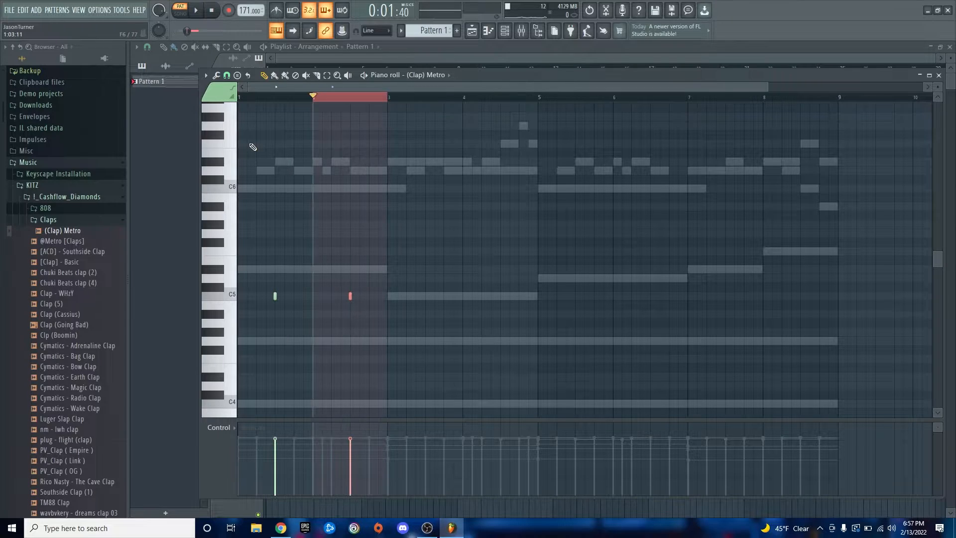
Raise the velocity of all the clap notes to the maximum and review them in the channel rack and piano roll.
key("ctrl+a")
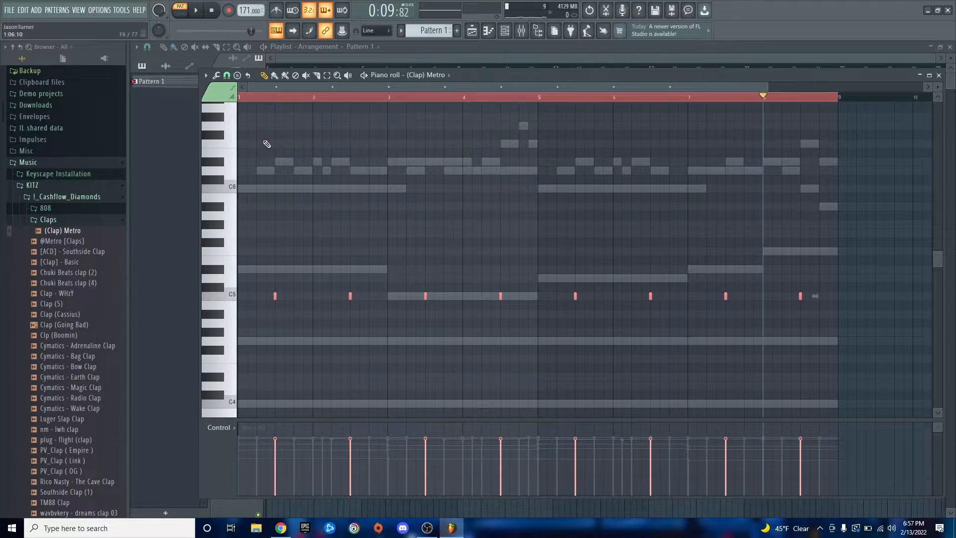
scroll(360, 191, "up", 4)
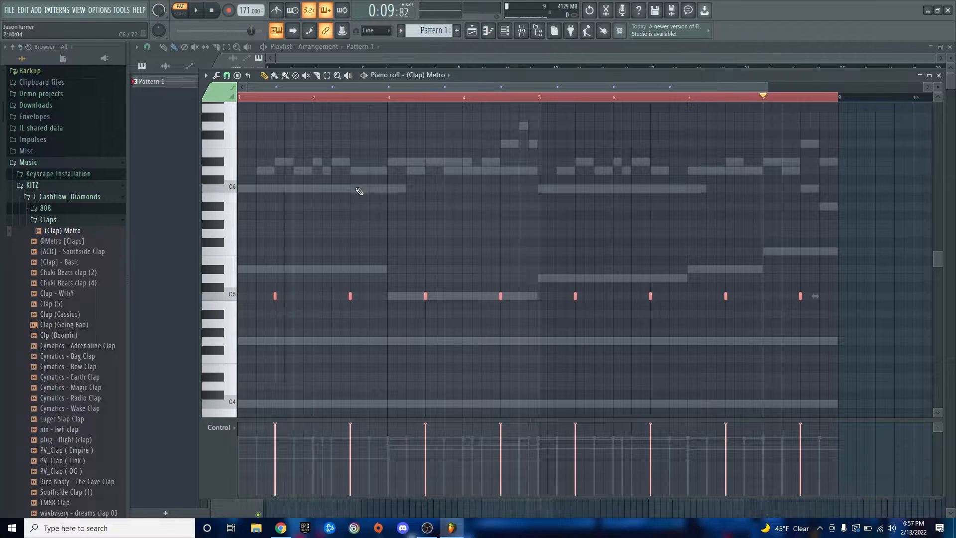
key("F7")
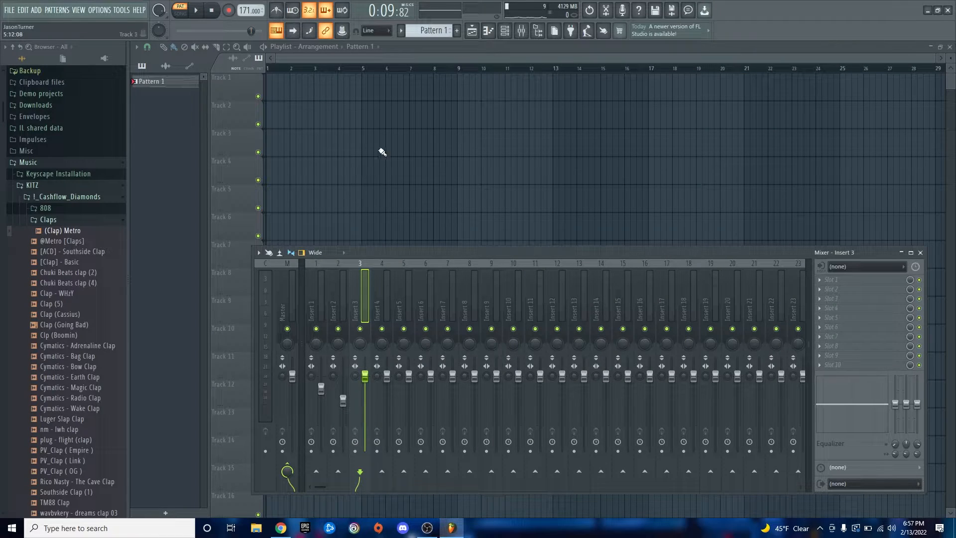
left_click(521, 30)
left_click(521, 32)
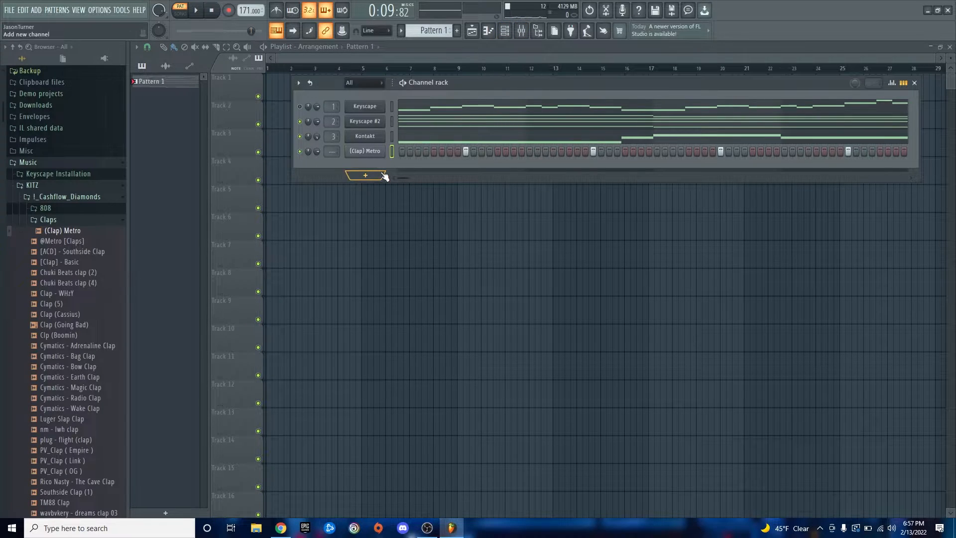
key("F7")
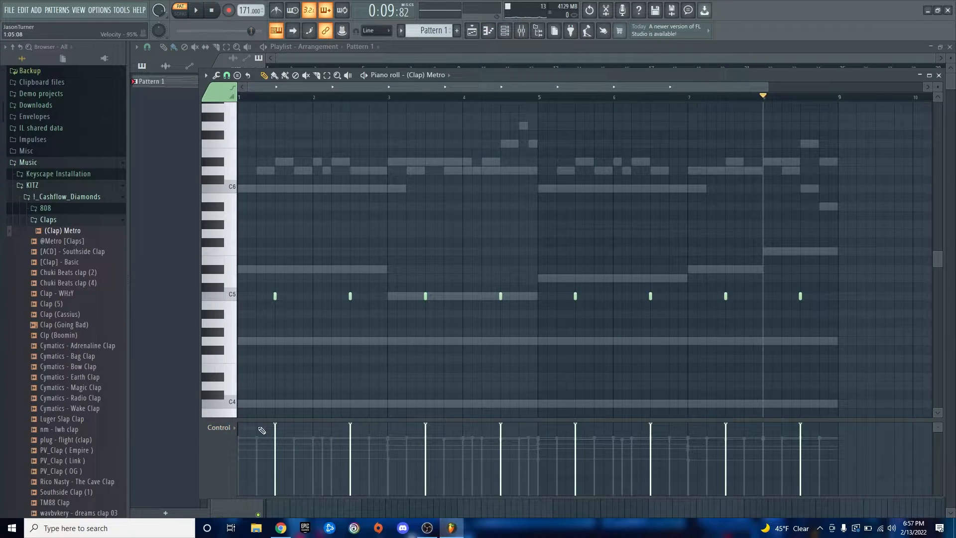
key("F7")
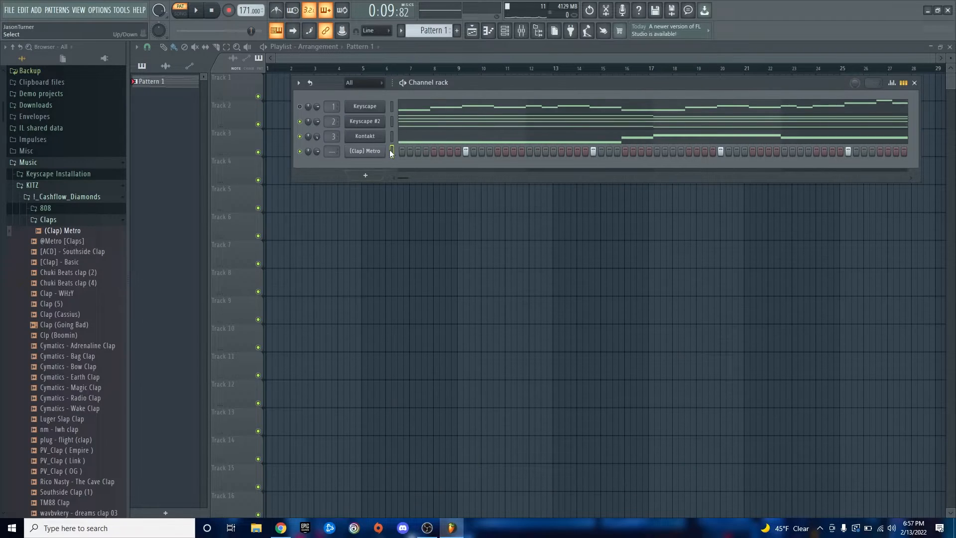
Route the clap to mixer insert 4 and lower that insert's volume to 83% during playback, leaving every insert unmuted.
left_click(521, 31)
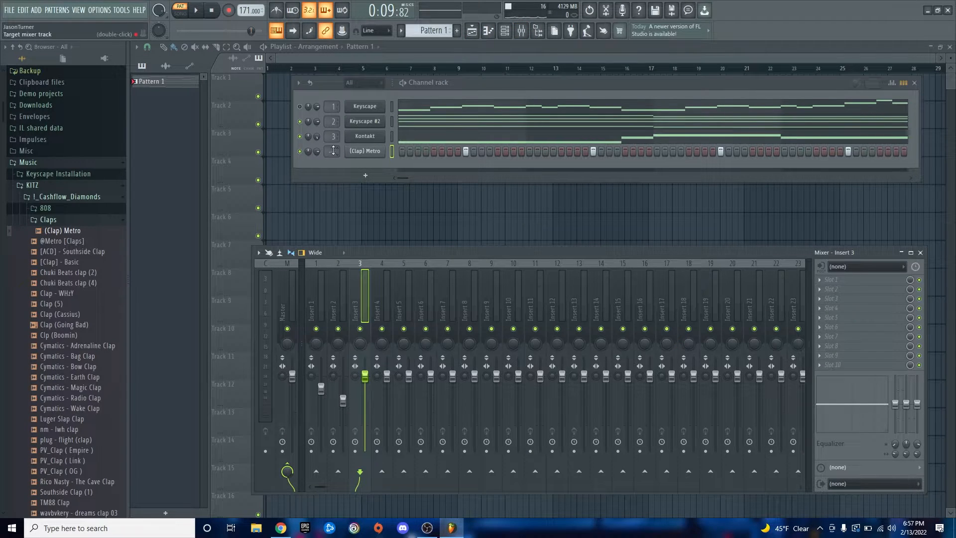
scroll(332, 151, "up", 4)
key("space")
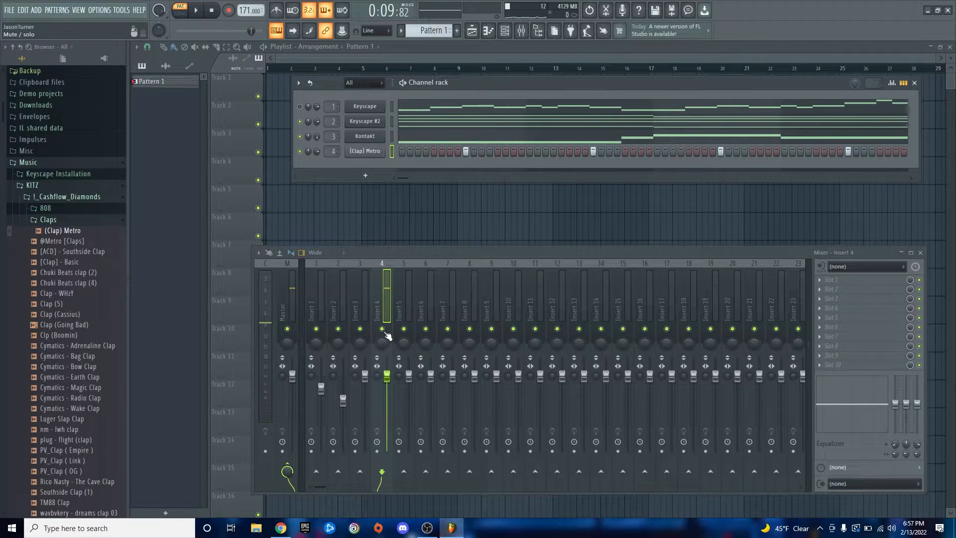
left_click_drag(393, 380, 394, 393)
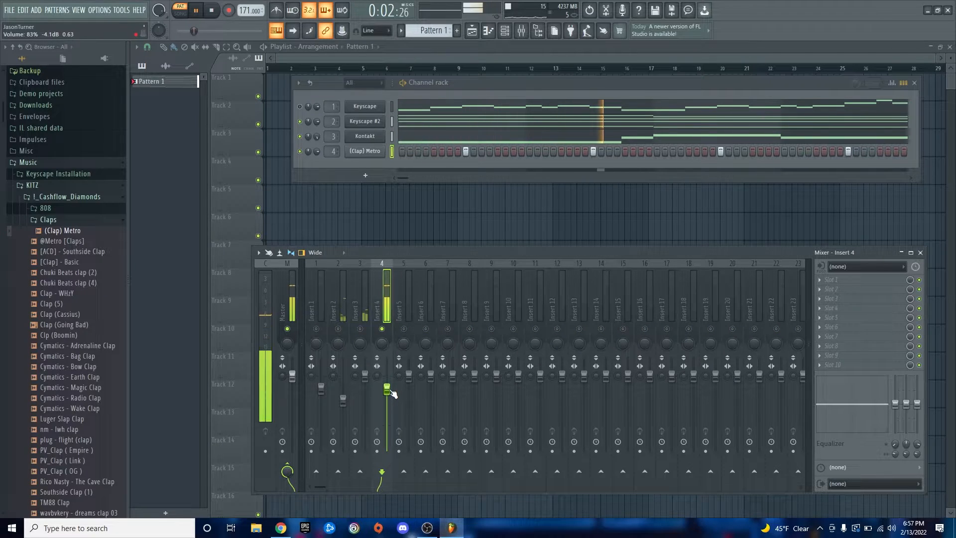
key("space")
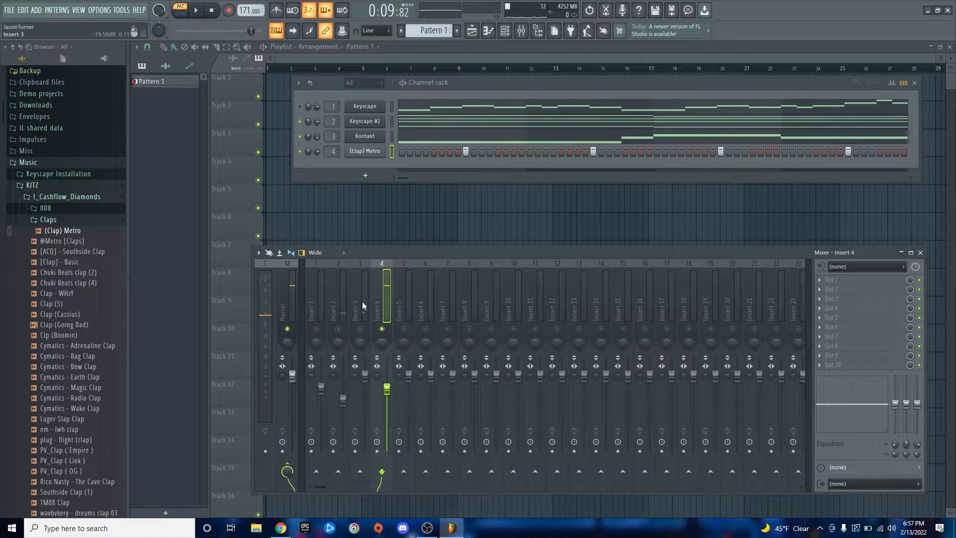
right_click(361, 329)
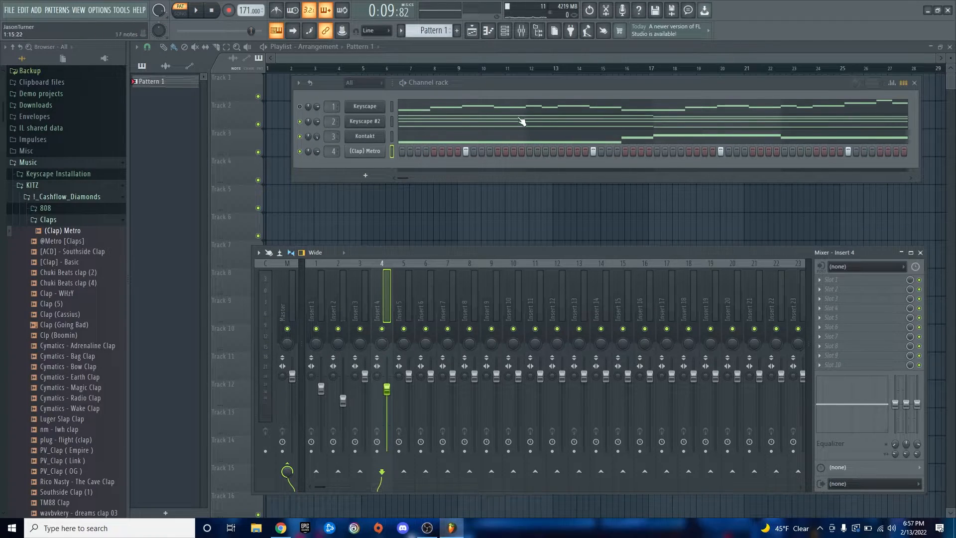
Mute the Kontakt channel, select Keyscape #2 and its mixer insert 2, and audition the chords with the clap.
left_click(300, 136)
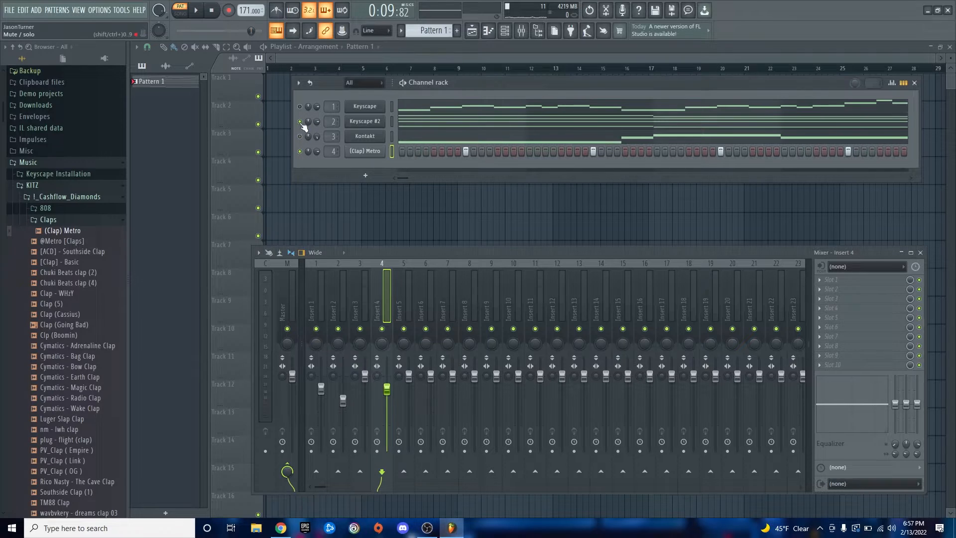
left_click(392, 121)
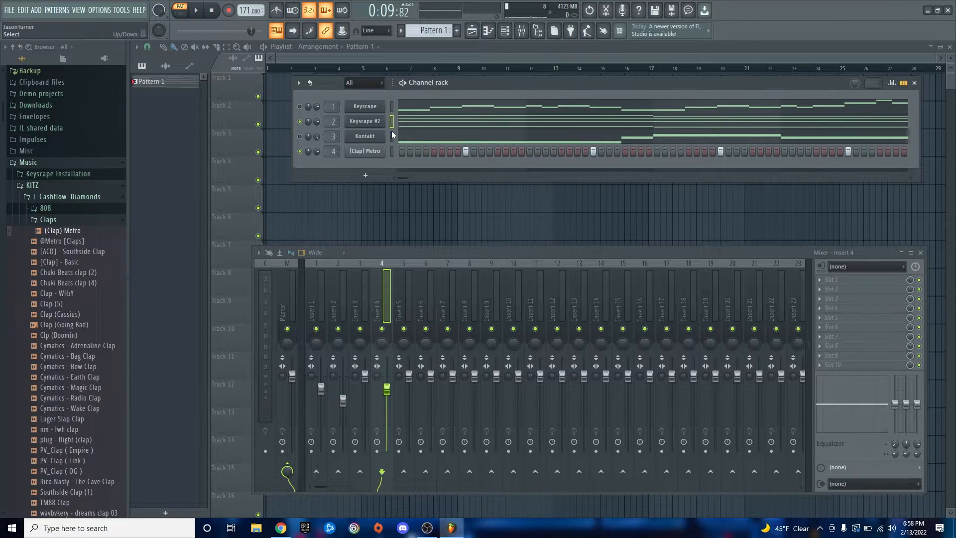
left_click(333, 295)
key("space")
key("space")
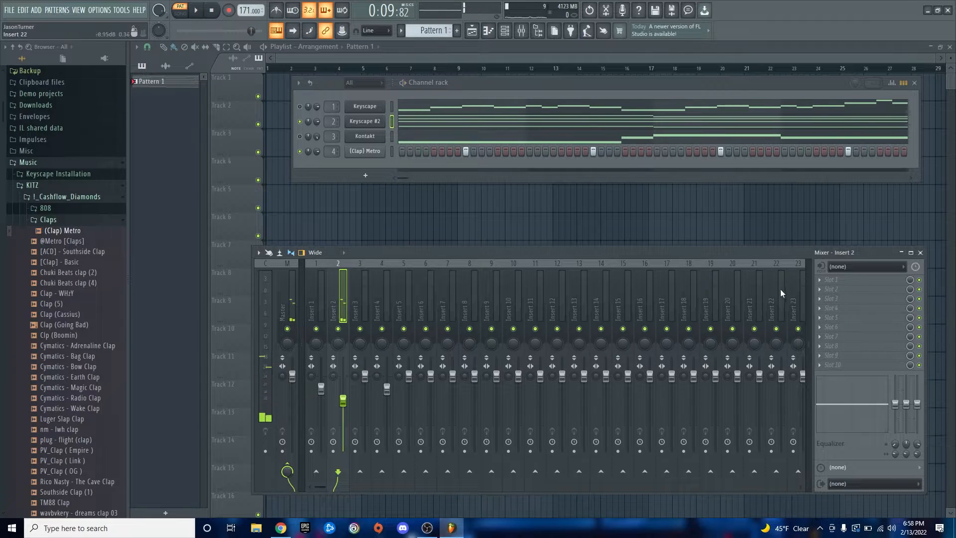
key("space")
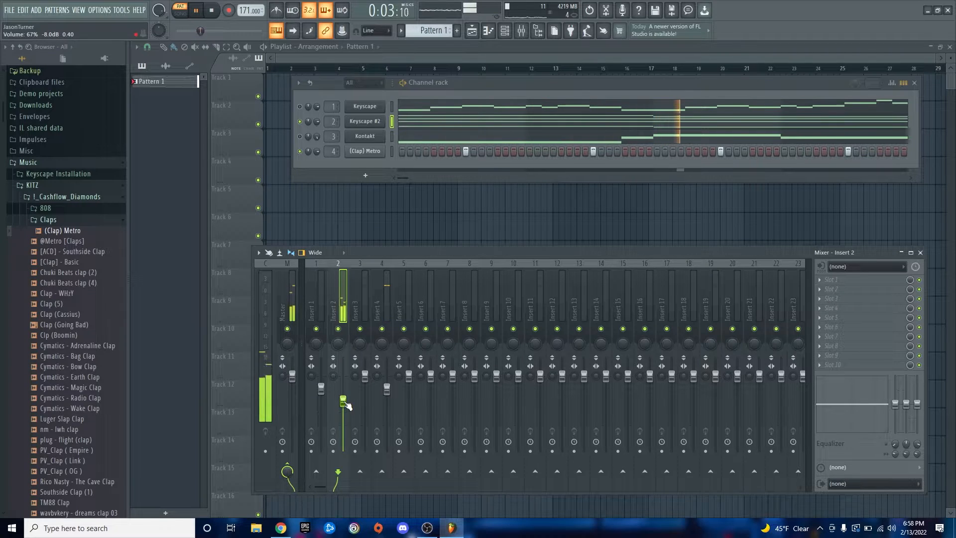
key("space")
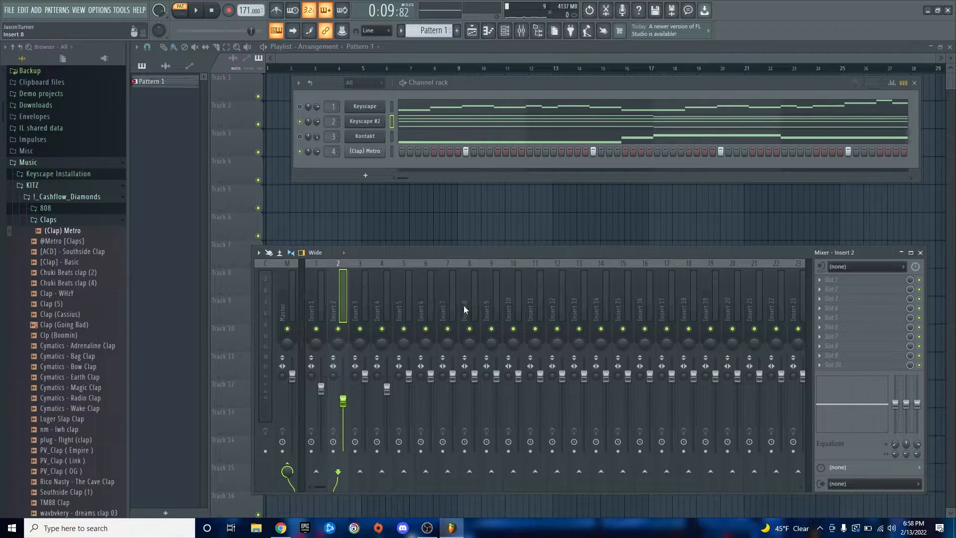
key("space")
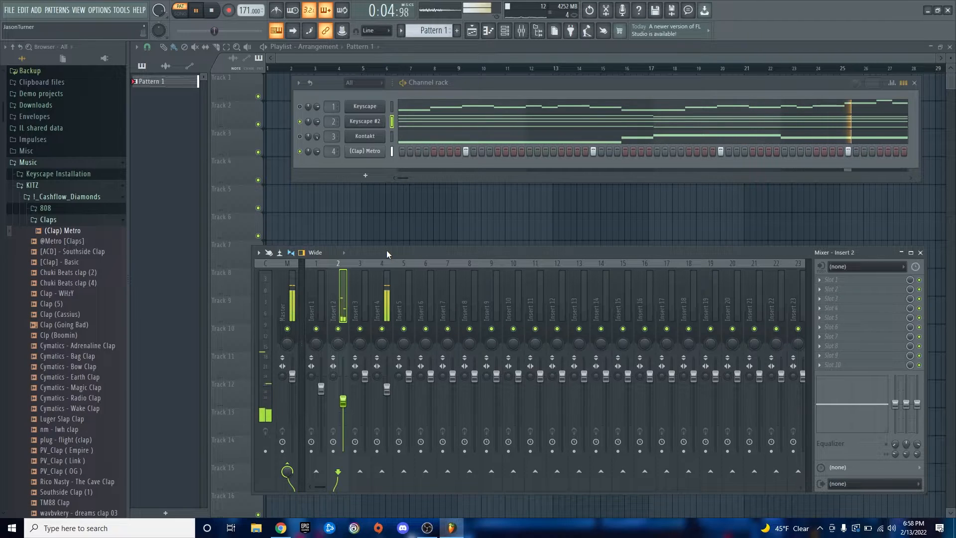
key("space")
Load the Raum reverb in slot 1 of Insert 2, reduce its Size, and set its Mix to 20%.
left_click(825, 280)
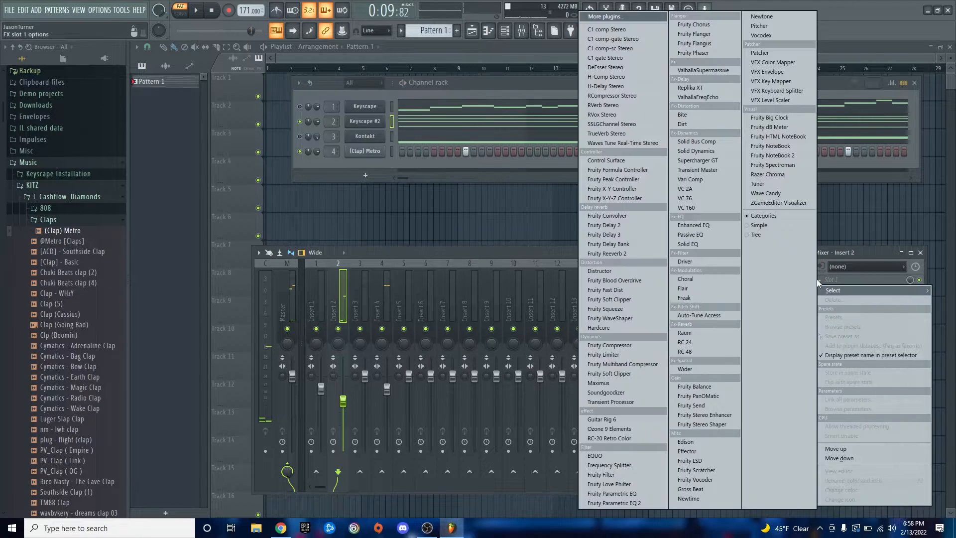
left_click(694, 332)
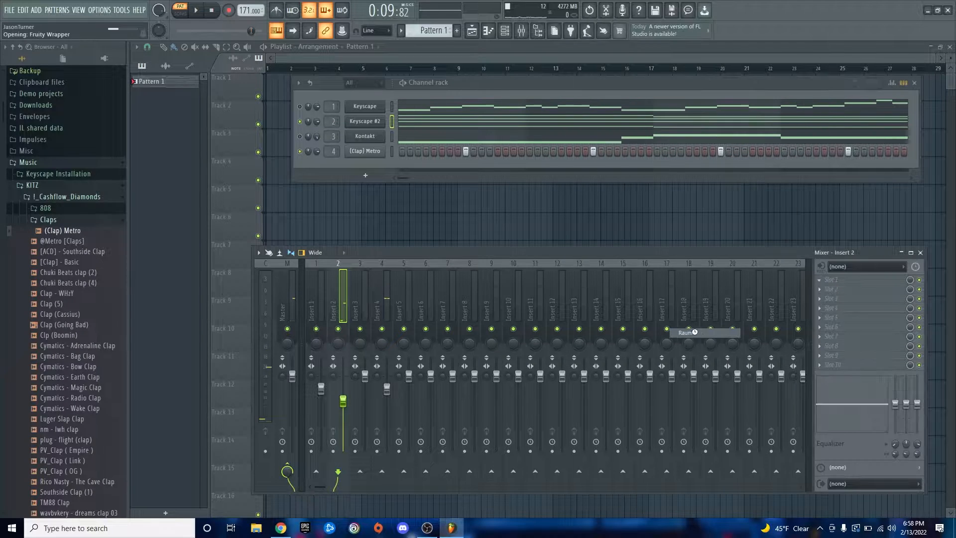
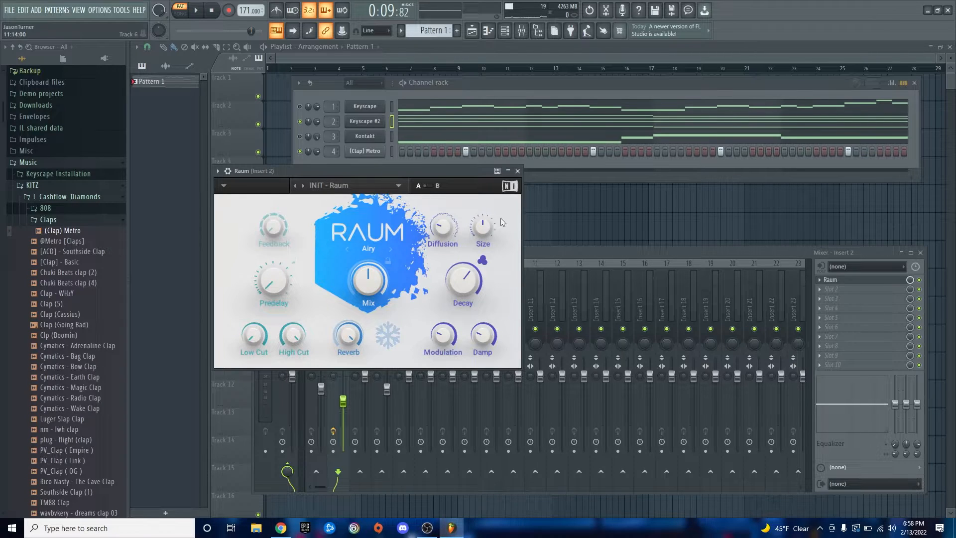
left_click_drag(482, 230, 482, 239)
left_click_drag(363, 280, 364, 299)
left_click(542, 252)
Lower Raum's Mix to 12.5% while the pattern plays, and close the reverb.
key("space")
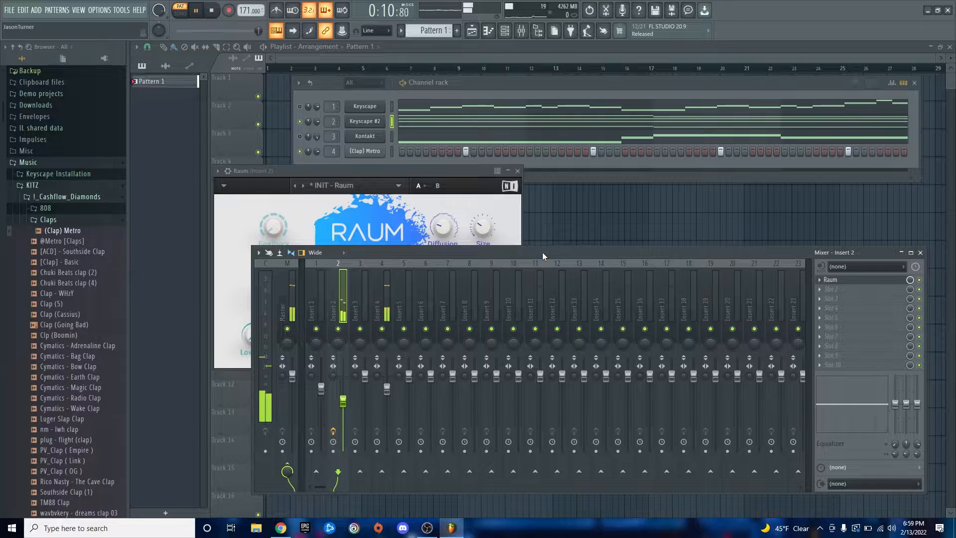
left_click(364, 171)
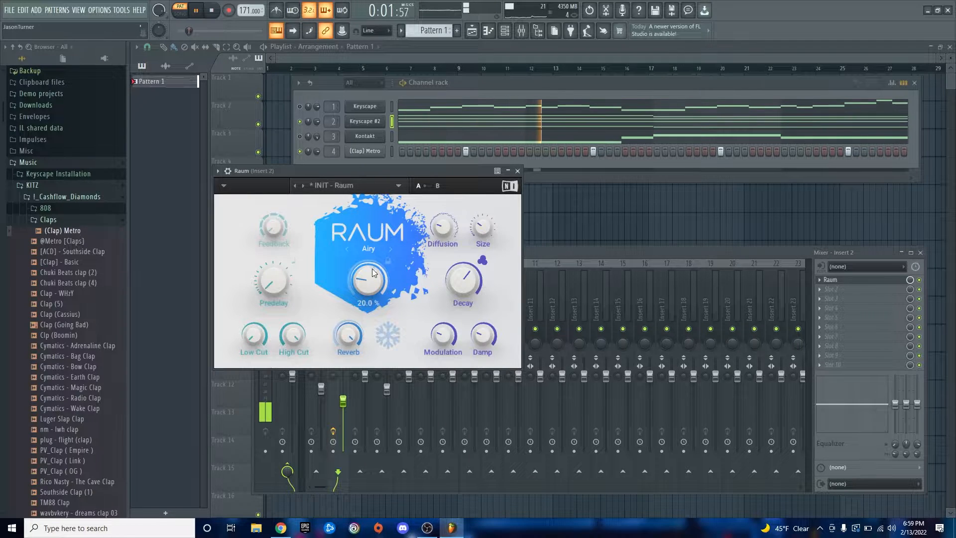
left_click_drag(367, 280, 368, 281)
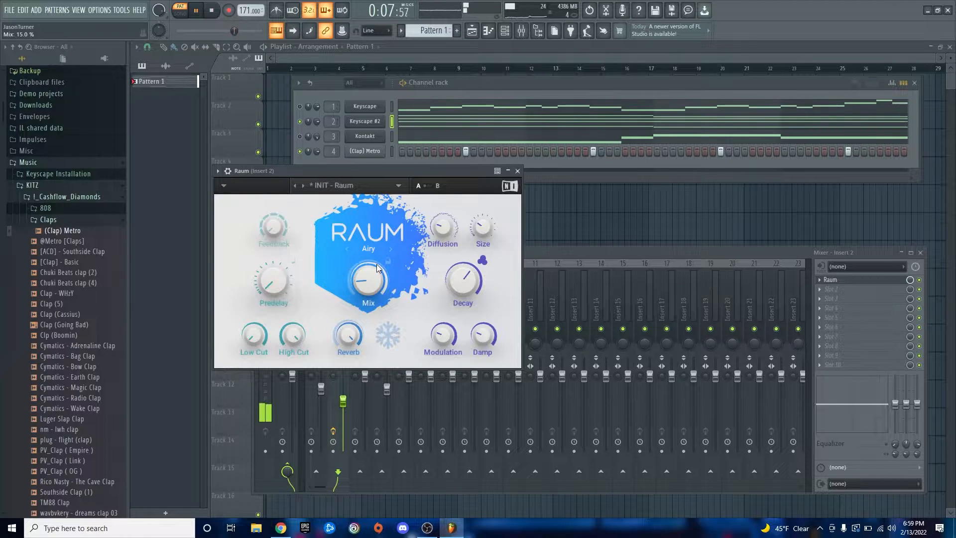
mouse_move(375, 265)
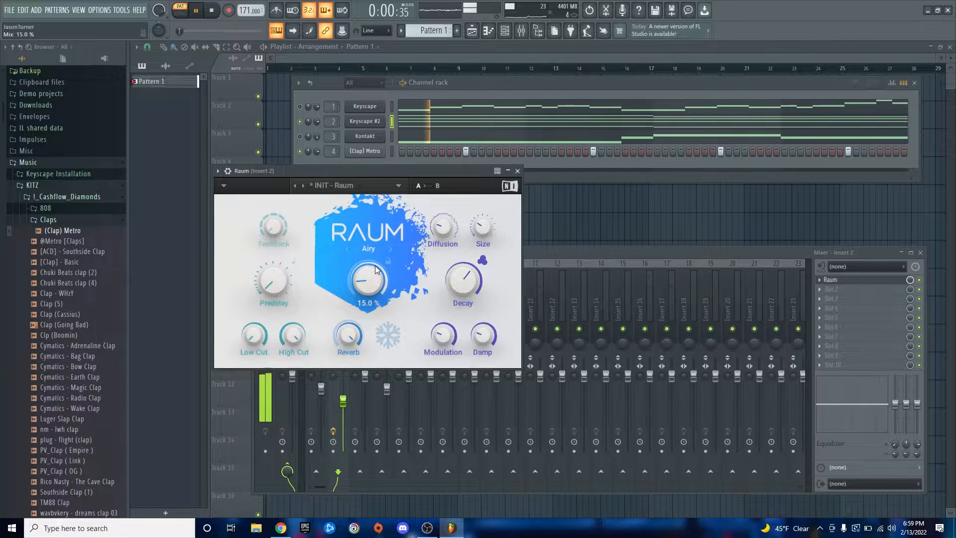
left_click_drag(375, 265, 365, 274)
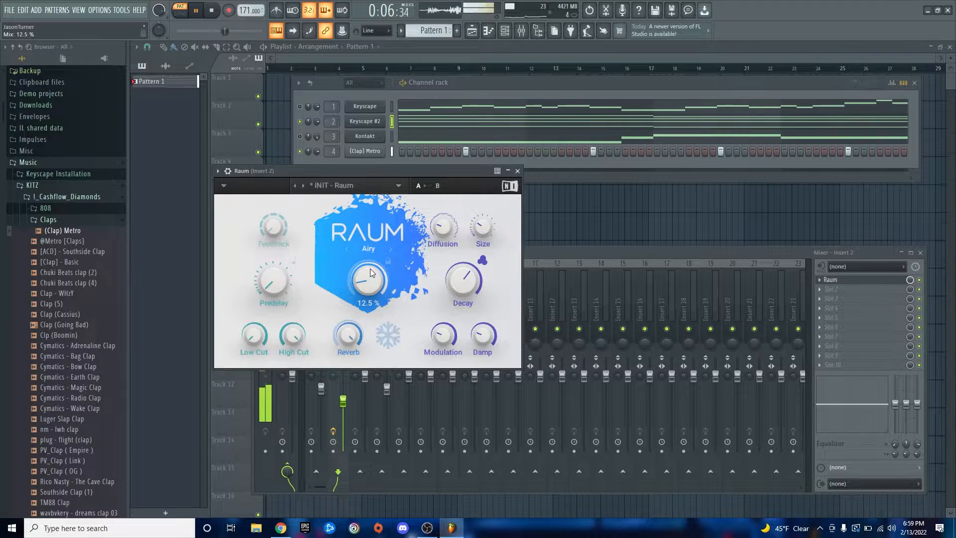
left_click(517, 171)
Add Fruity parametric EQ 2 in slot 2 of Insert 2 with the 40Hz cut preset, and raise its high-pass cutoff into the bass range.
left_click(830, 289)
mouse_move(820, 294)
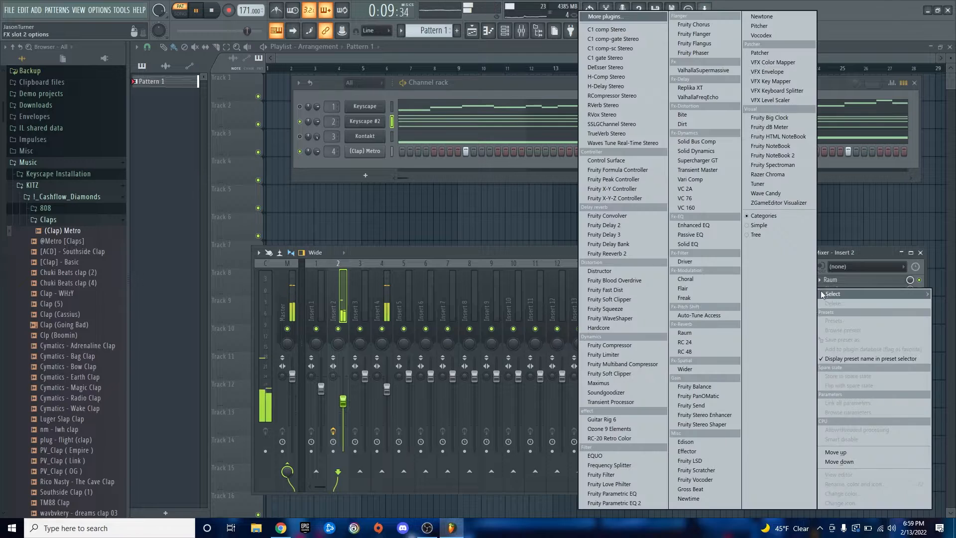
left_click(632, 502)
left_click(525, 184)
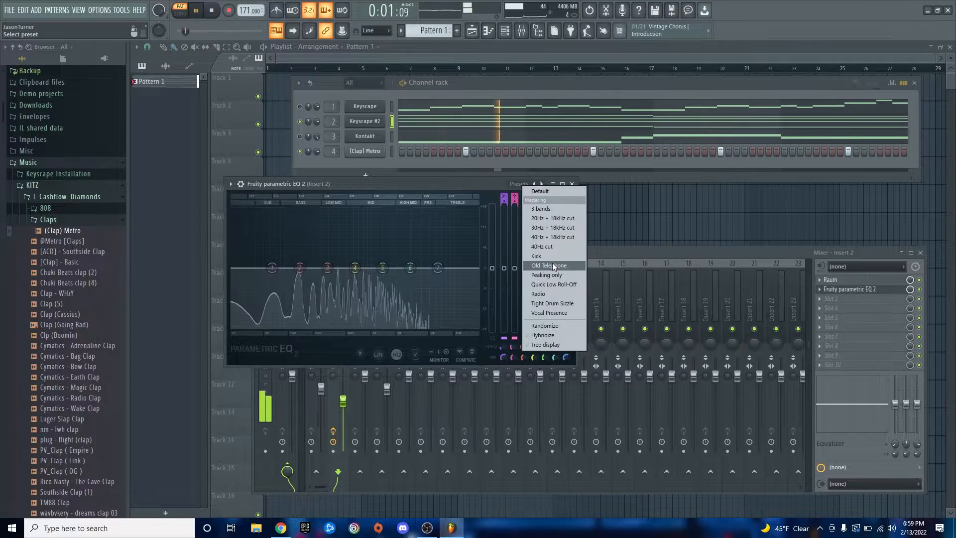
left_click(543, 246)
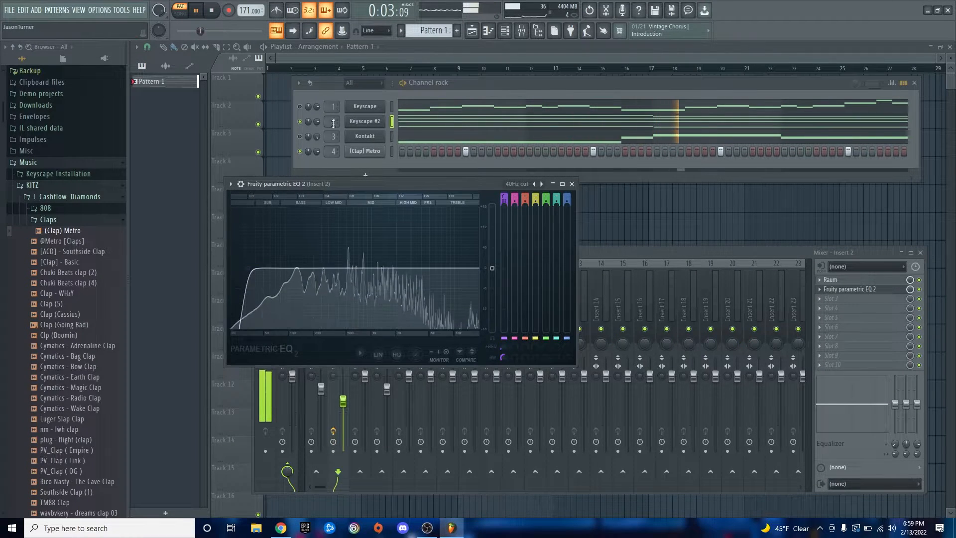
key("space")
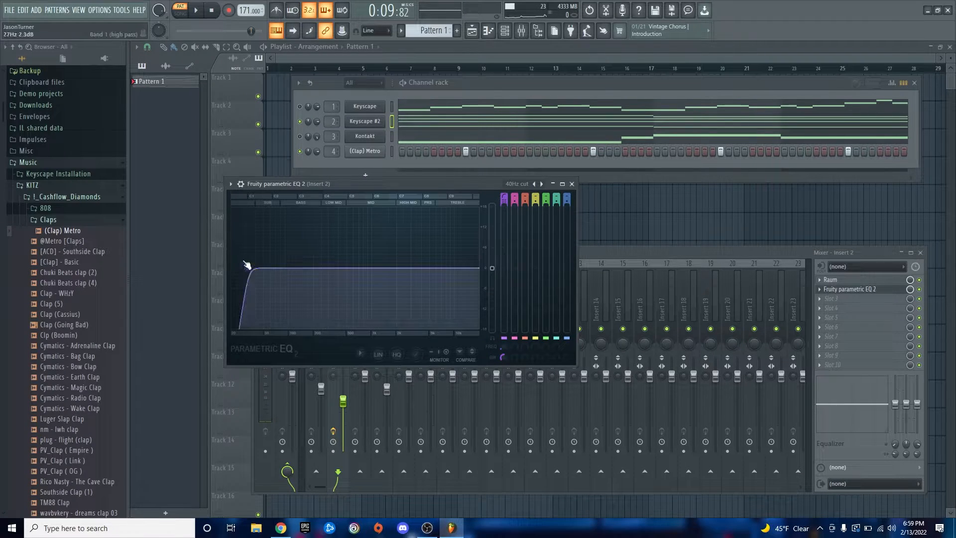
left_click_drag(249, 268, 310, 268)
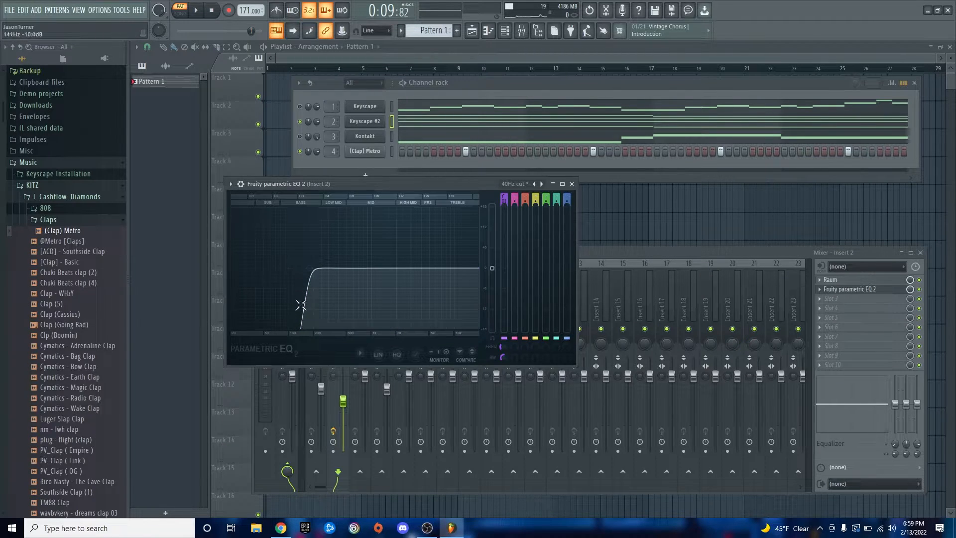
Enlarge the Insert 2 EQ window and lower the high-pass cutoff to about 158 Hz.
left_click_drag(330, 184, 309, 82)
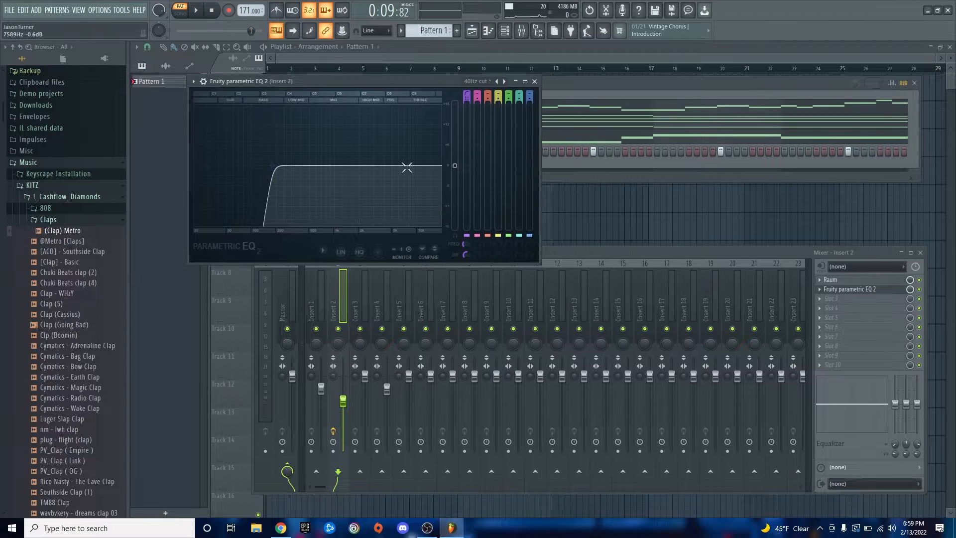
left_click_drag(539, 261, 797, 435)
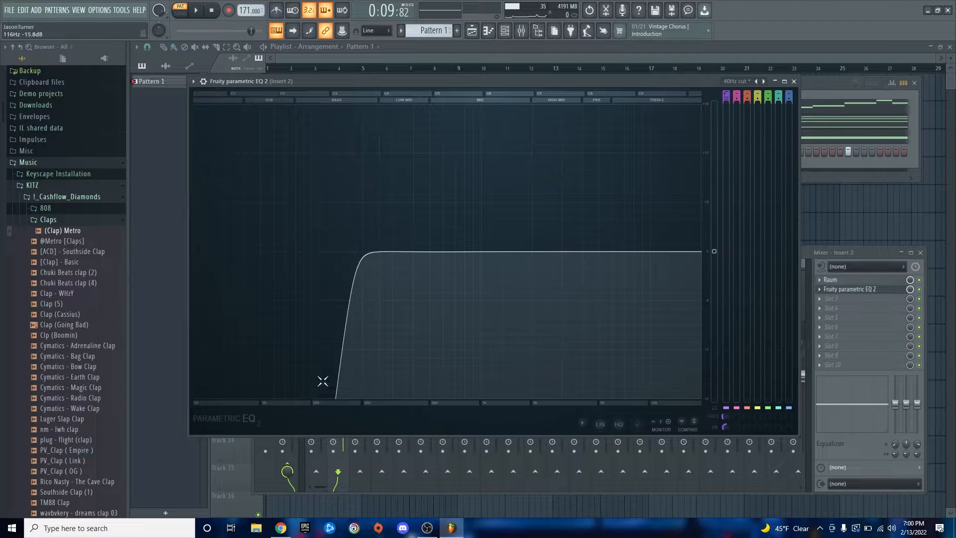
mouse_move(357, 253)
left_mouse_down()
mouse_move(332, 253)
mouse_move(351, 252)
left_mouse_up()
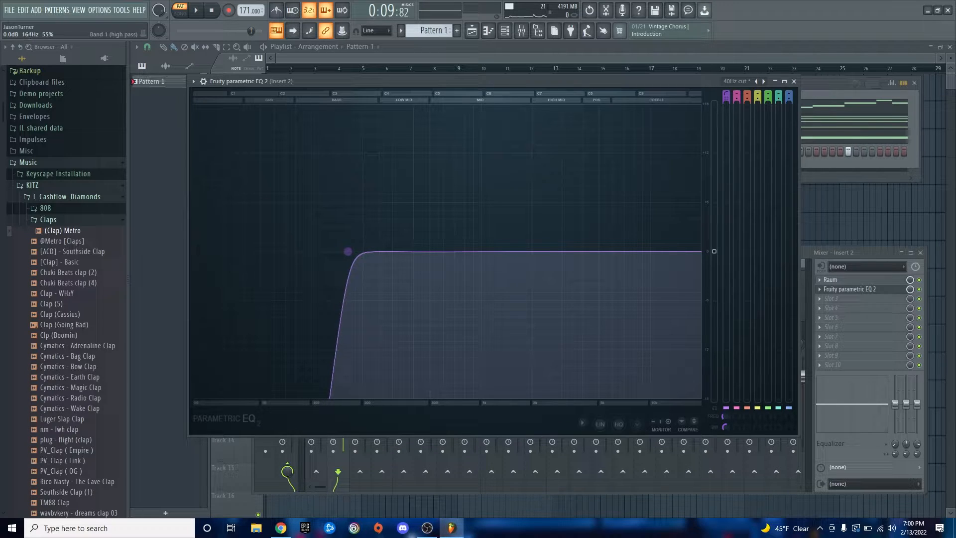
With the pattern playing, try the high-pass cutoff at 128 Hz, raise it back to slightly below 158 Hz, and close the EQ.
key("space")
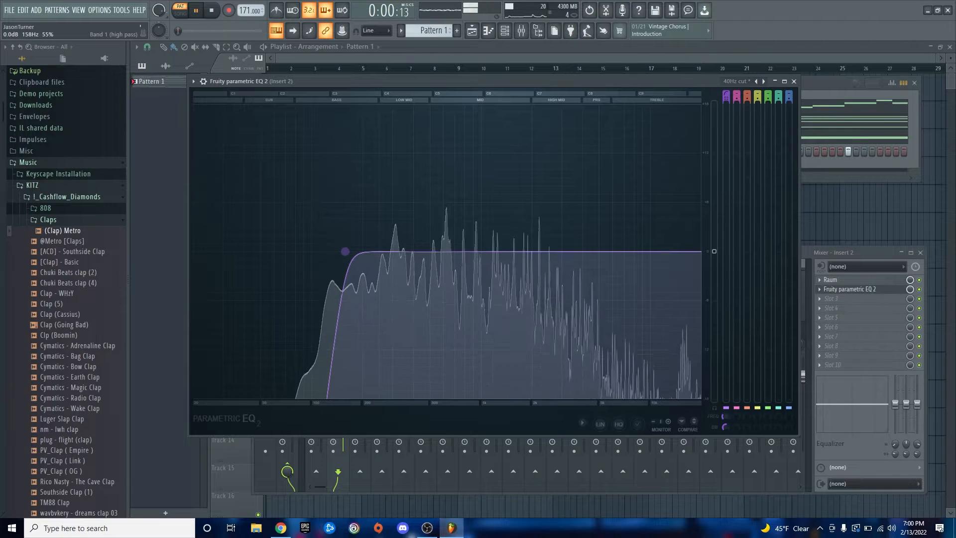
left_click_drag(345, 251, 329, 251)
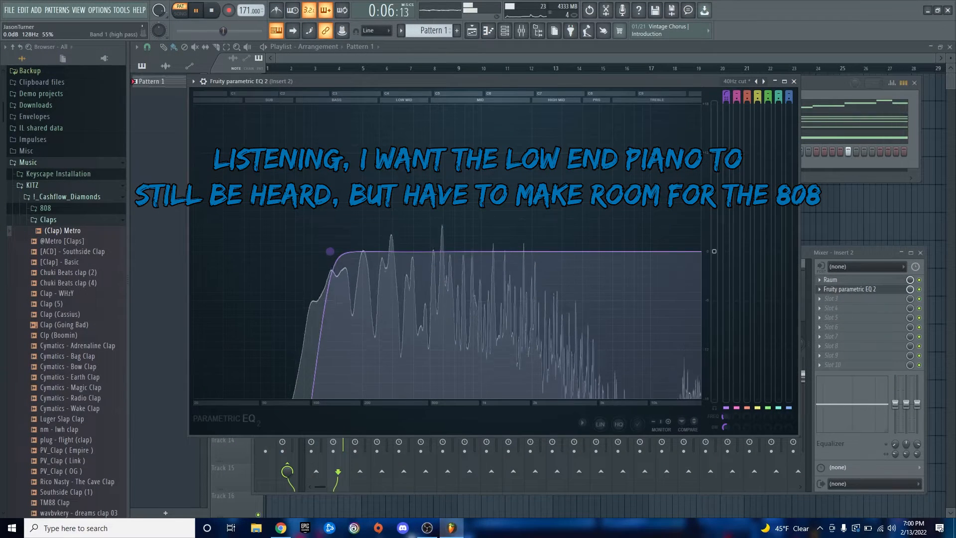
left_click_drag(329, 252, 344, 252)
key("space")
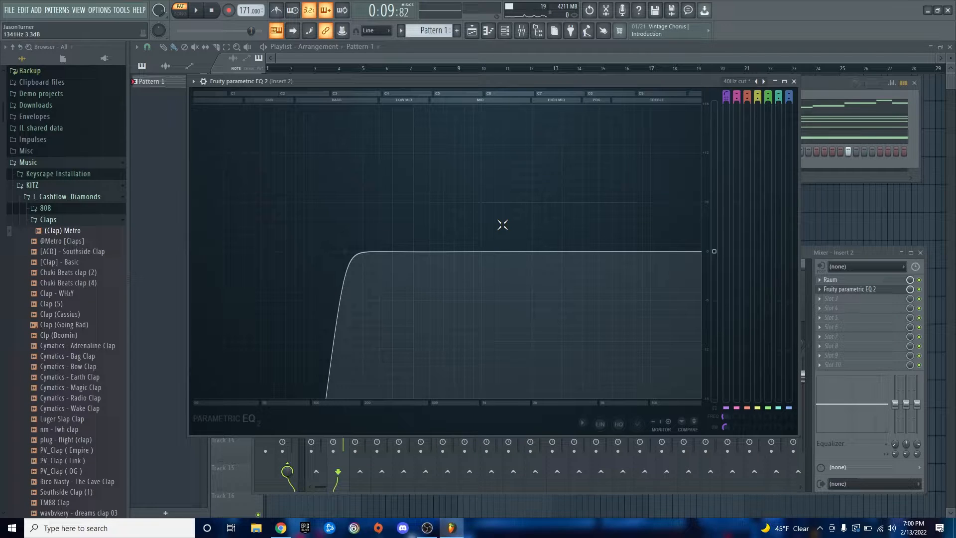
left_click(794, 81)
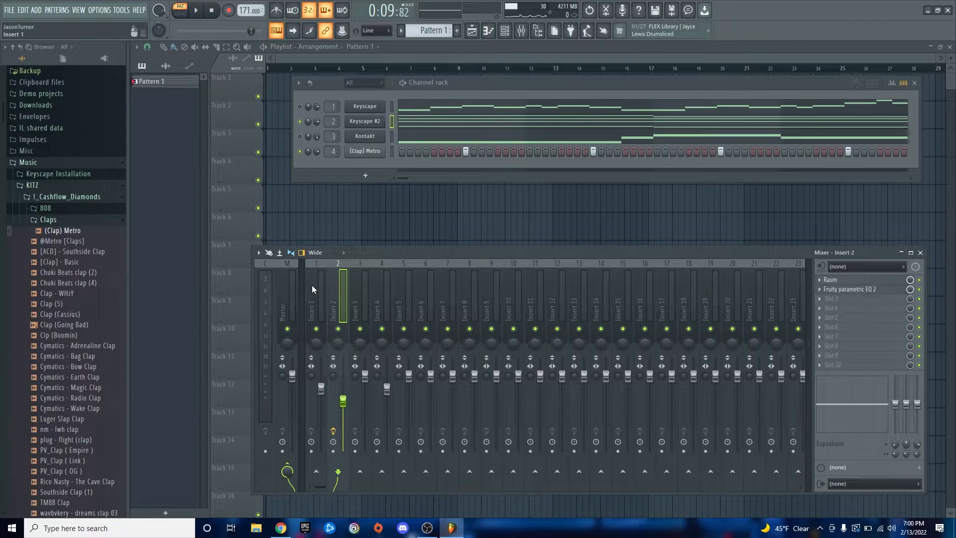
Audition the chords and melody separately and together with the clap, and lower the Insert 1 volume to 67% (-7.9 dB).
key("space")
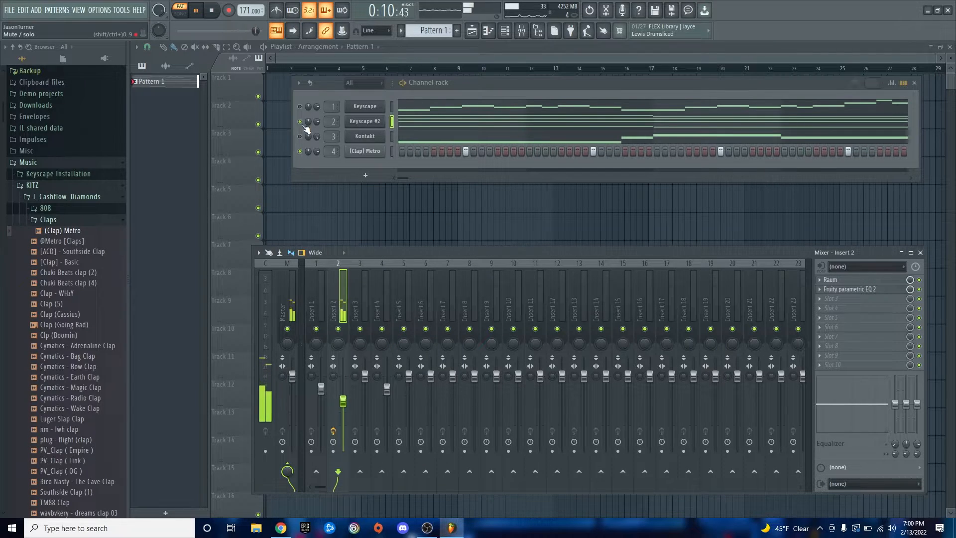
left_click(301, 151)
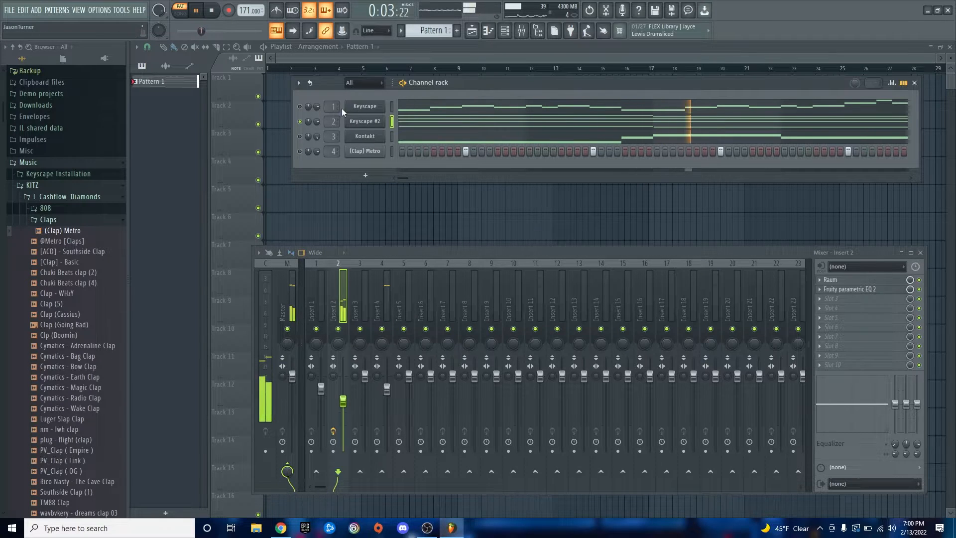
left_click(300, 107)
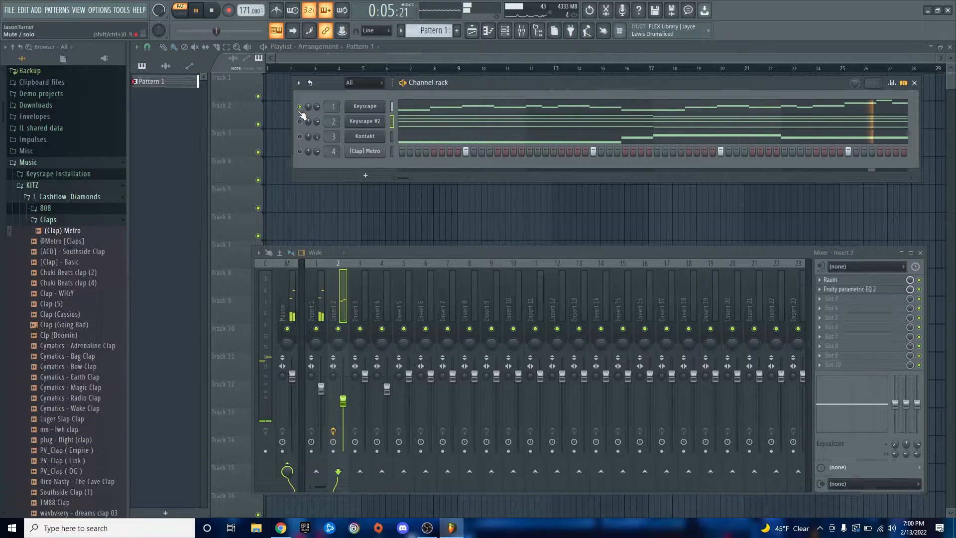
left_click(300, 151)
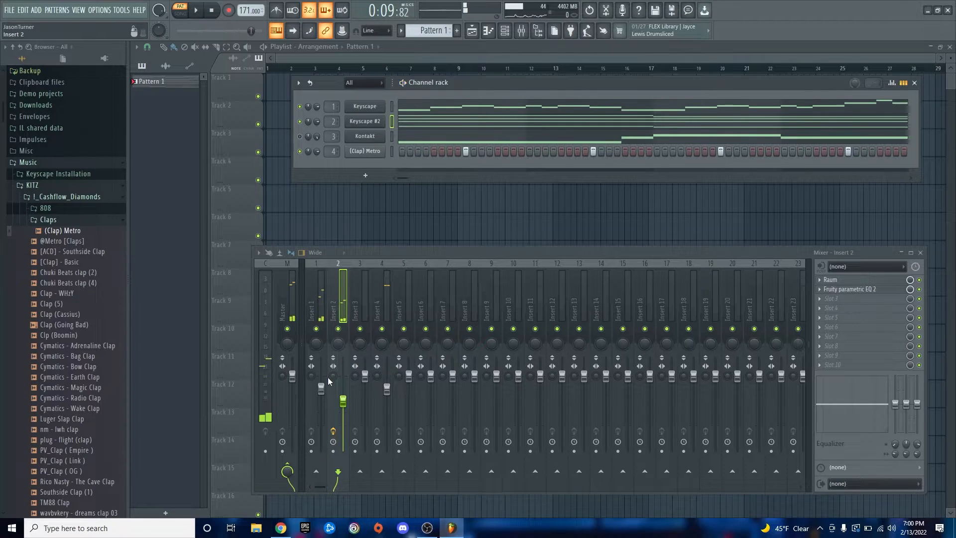
left_click_drag(321, 388, 321, 400)
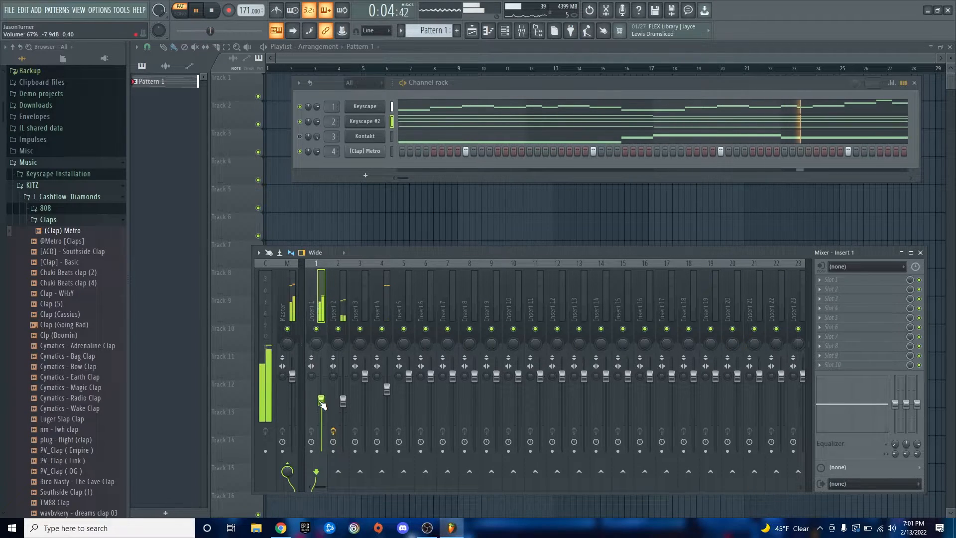
Leave only the Keyscape melody channel unmuted and load the Raum reverb in slot 1 of Insert 1.
left_click(300, 137)
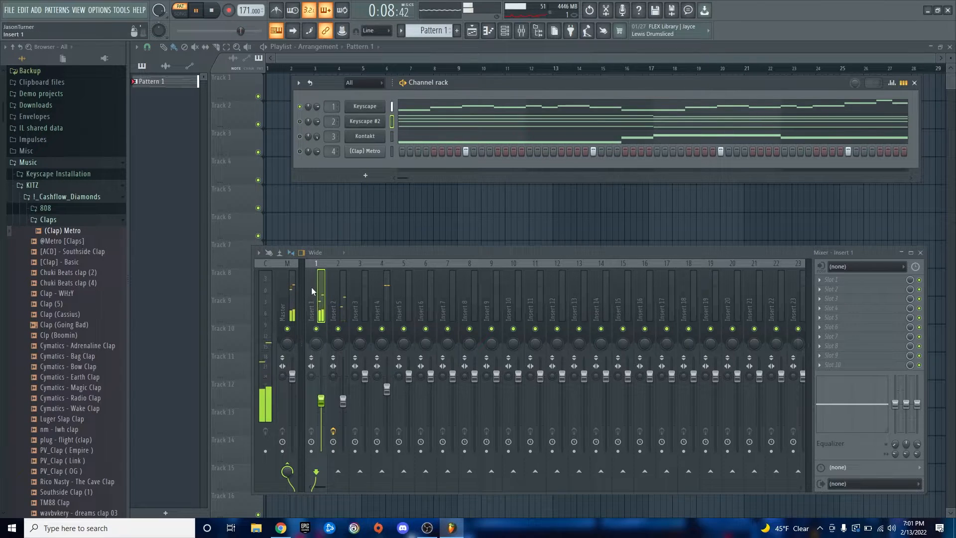
left_click(847, 279)
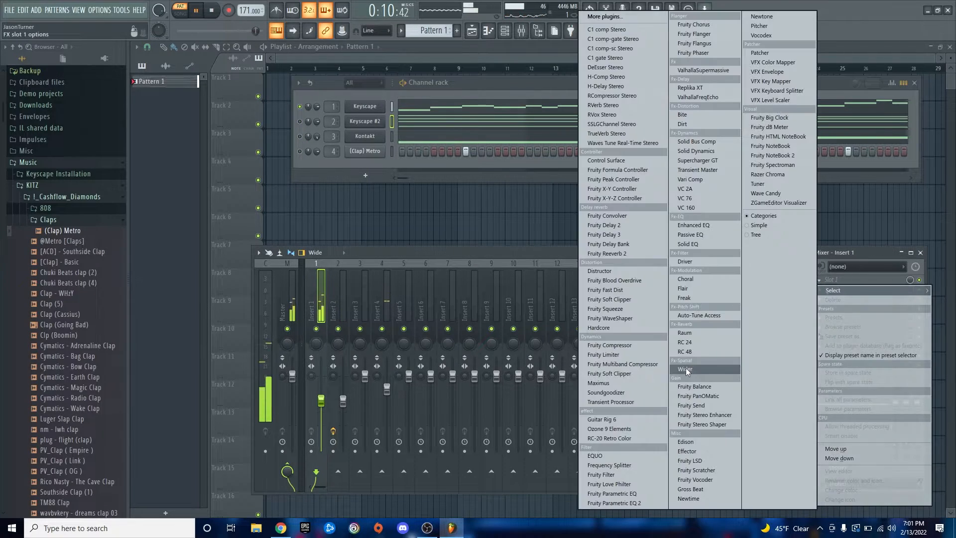
left_click(686, 333)
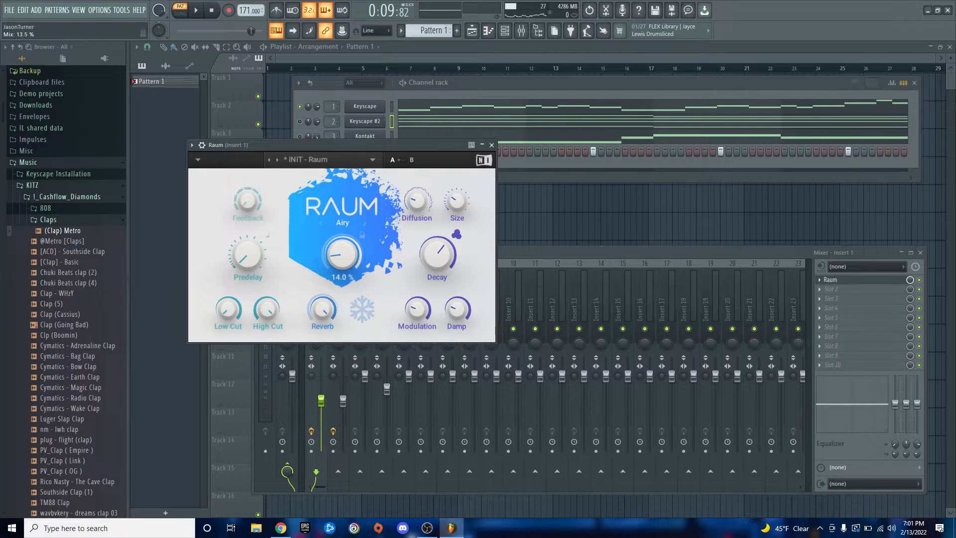
Set the Insert 1 Raum Mix to 15% while the melody plays, and close the reverb.
left_click(556, 82)
key("space")
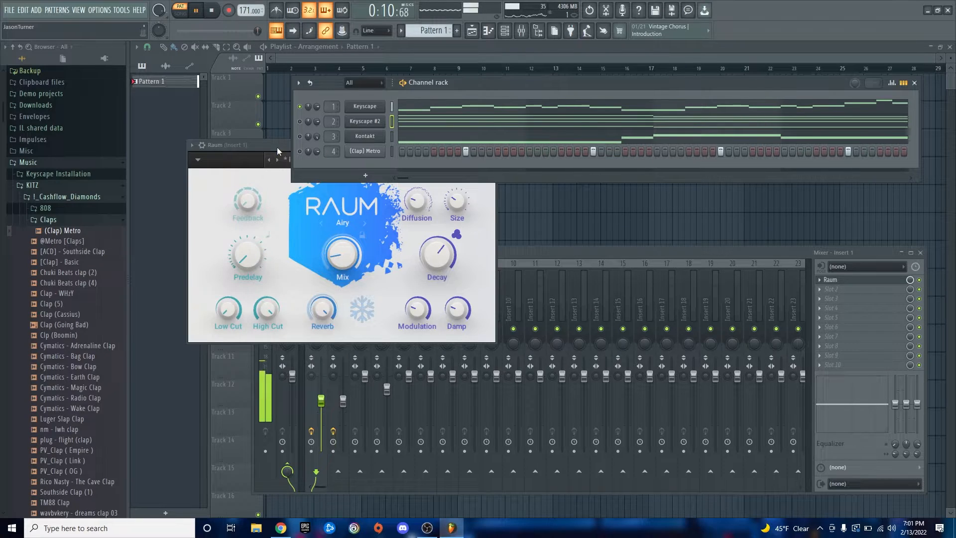
left_click(276, 147)
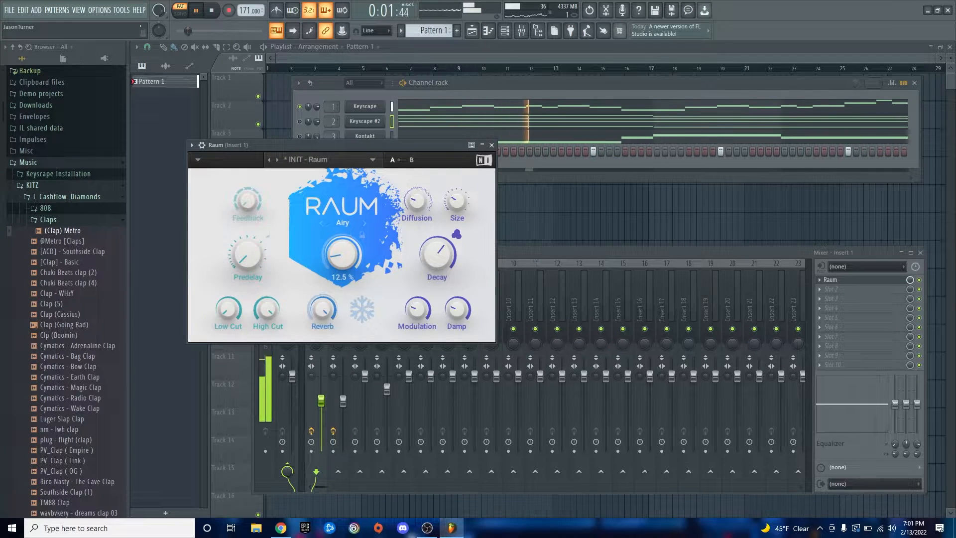
left_click_drag(339, 251, 339, 240)
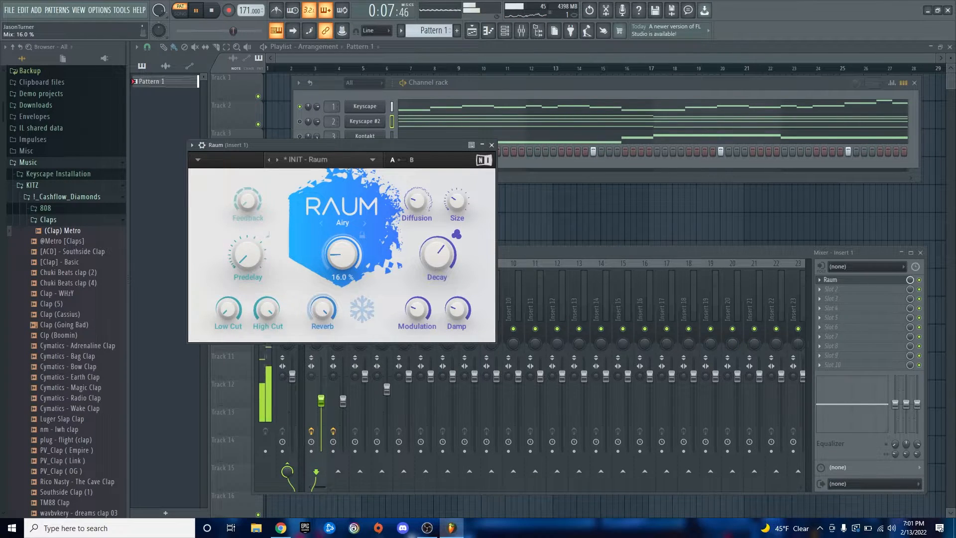
left_click_drag(339, 247, 339, 248)
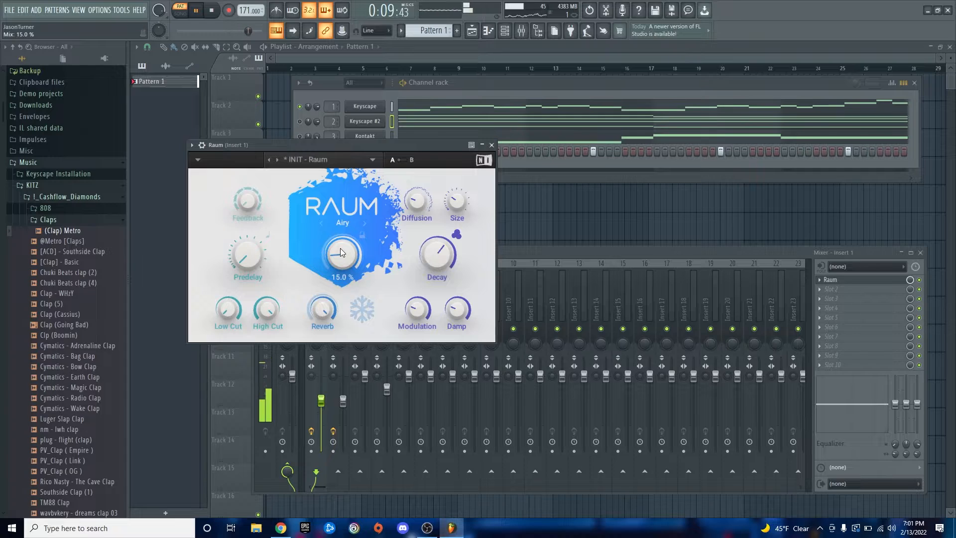
left_click(492, 145)
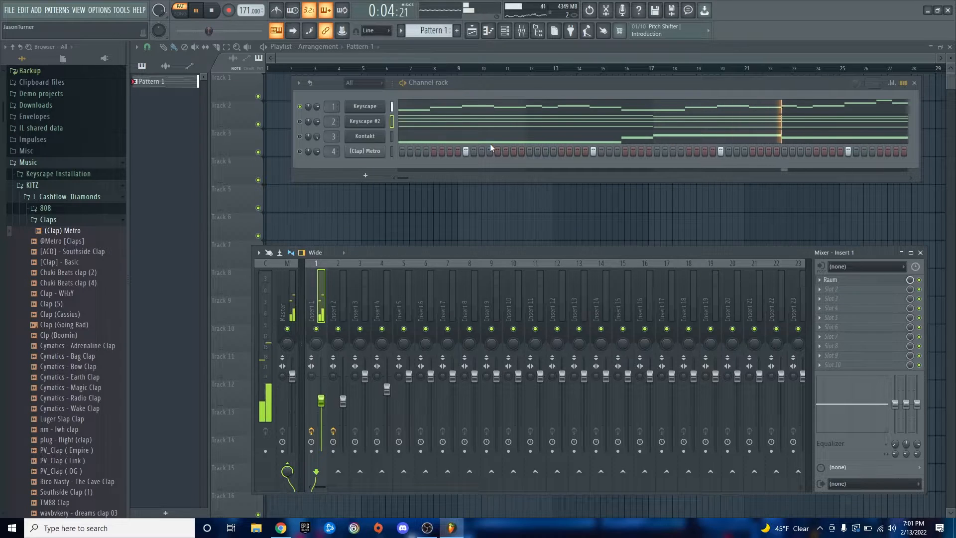
Add Fruity Parametric EQ 2 in slot 2 of Insert 1, stop playback, and enlarge the EQ window.
left_click(825, 289)
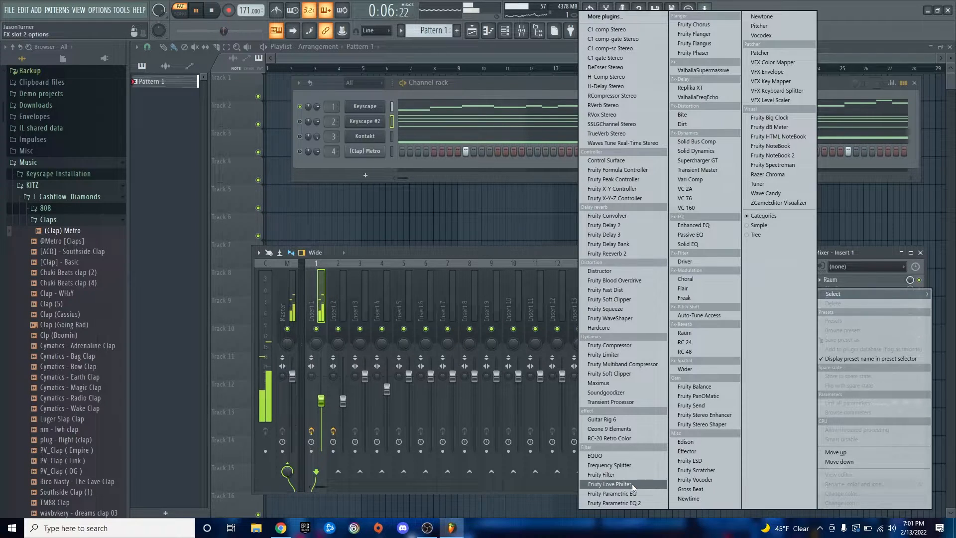
left_click(614, 502)
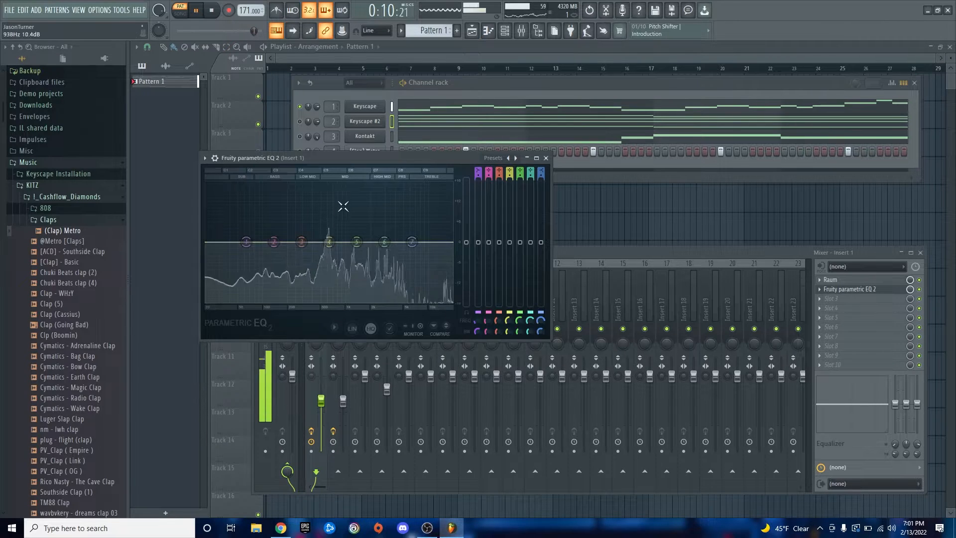
key("space")
left_click_drag(373, 159, 374, 91)
left_click_drag(550, 275, 755, 450)
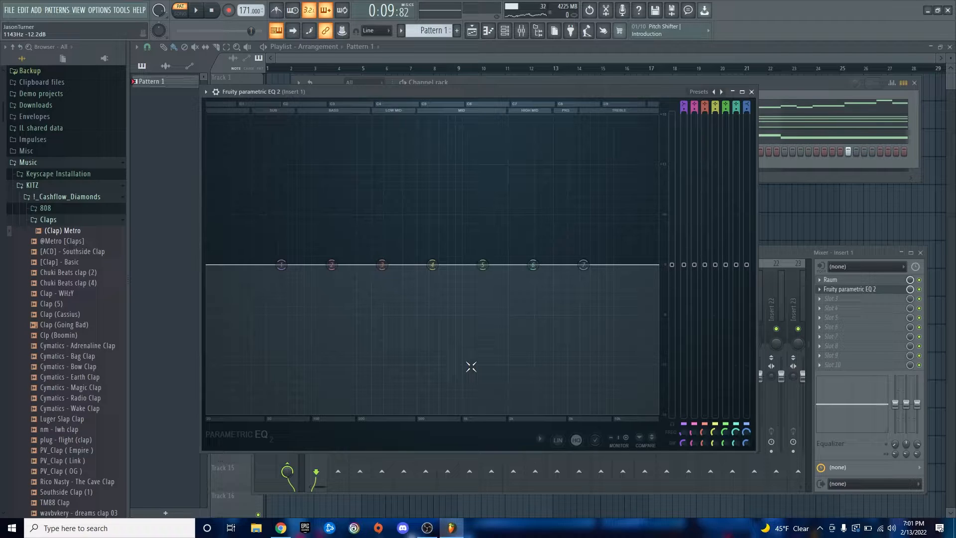
Apply the 40Hz cut preset to the Insert 1 EQ, raise its high-pass cutoff into the bass range during playback, and close it.
key("space")
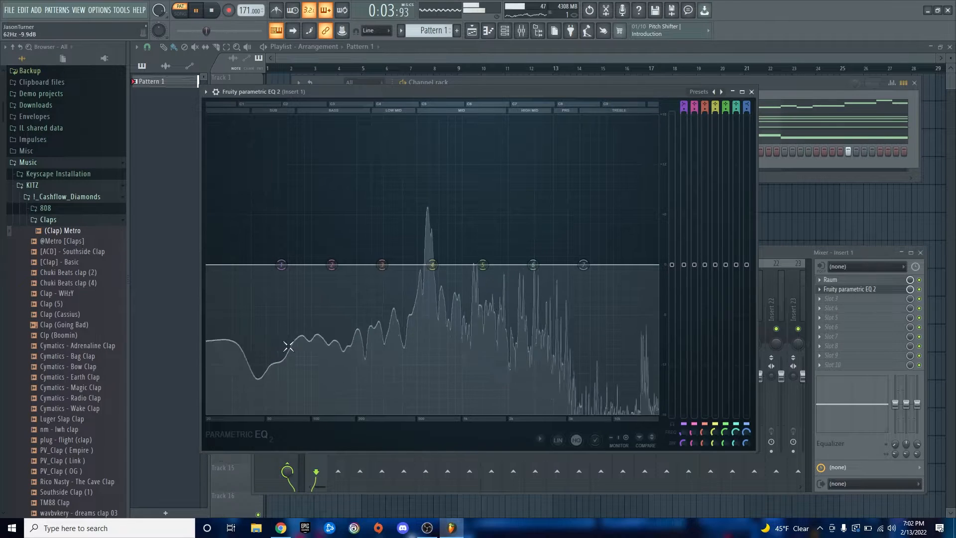
left_click(699, 92)
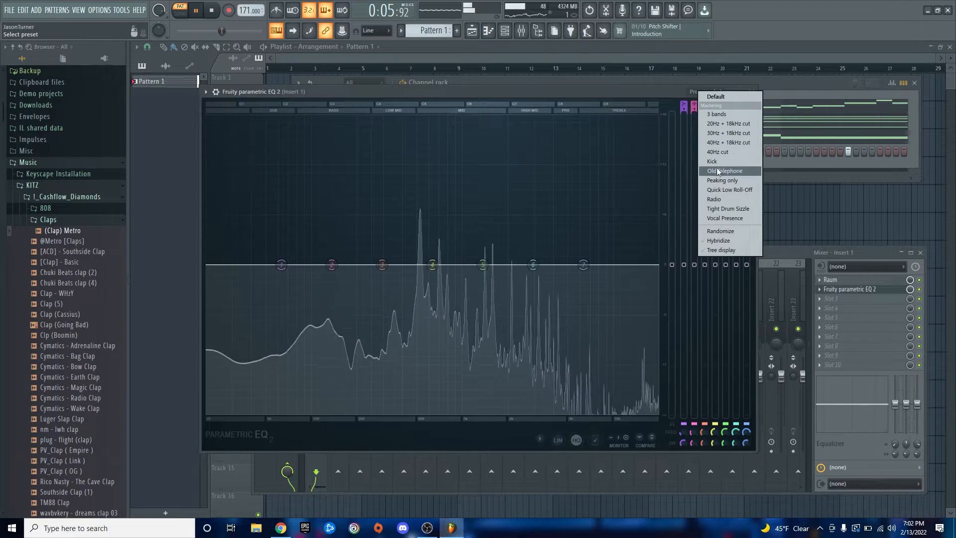
left_click(718, 152)
left_click_drag(234, 264, 351, 264)
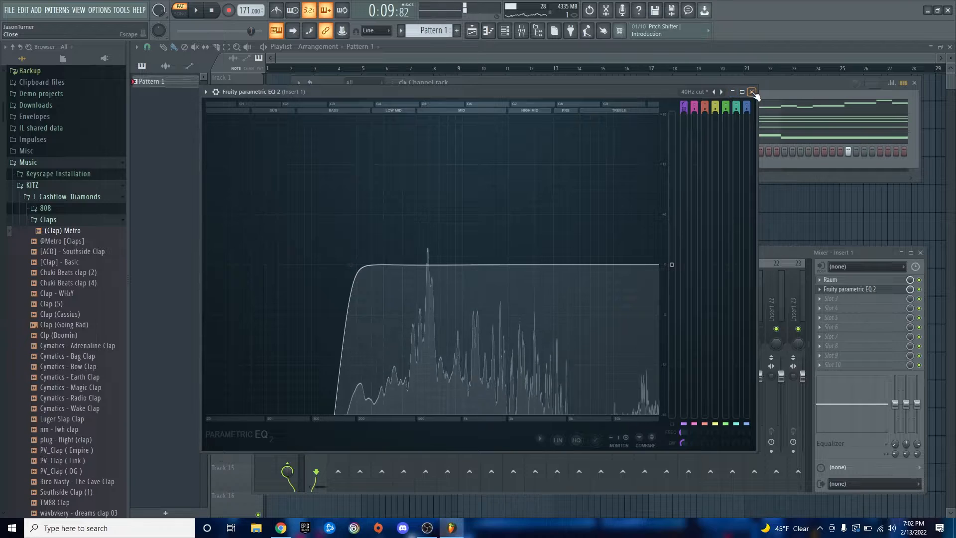
left_click(751, 91)
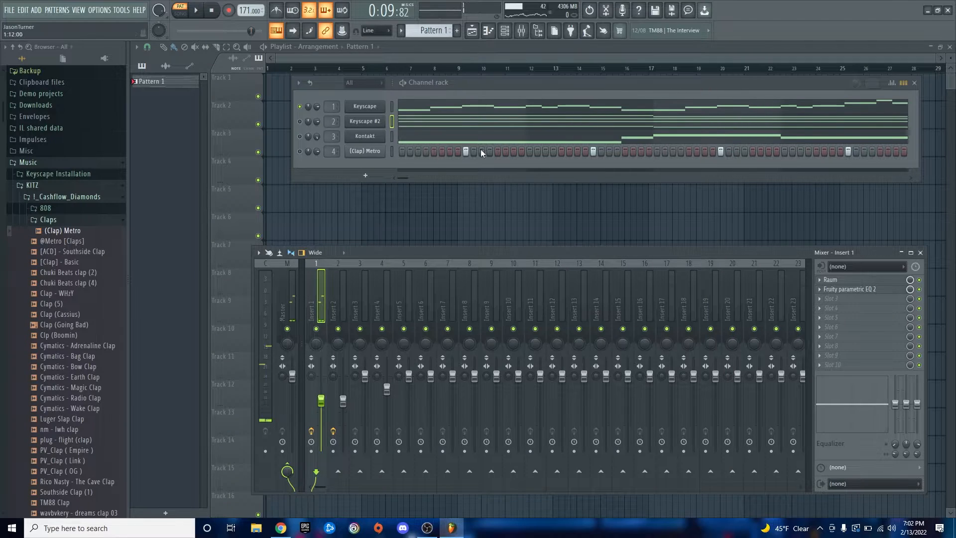
Audition the melody with the chords, leave only Kontakt unmuted, and play it with mixer Insert 3 selected.
key("space")
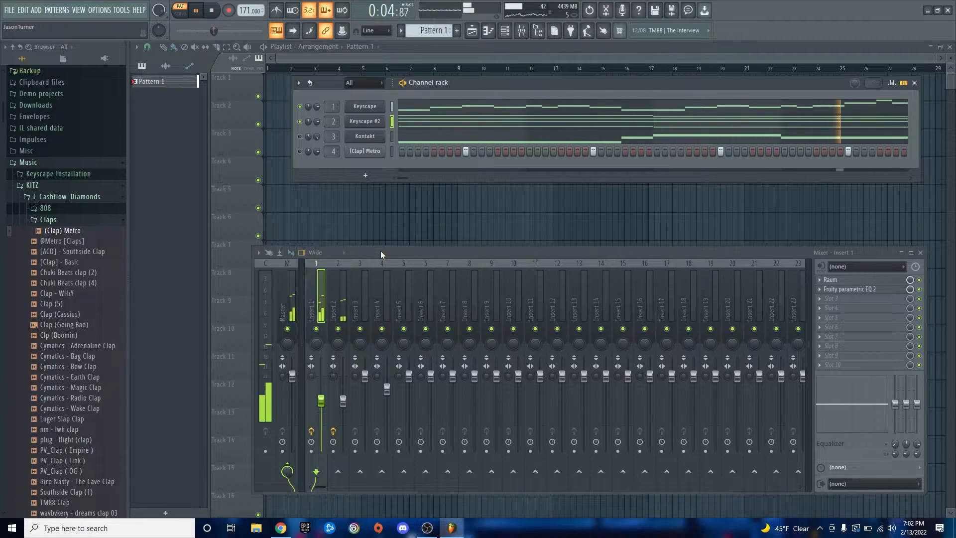
key("space")
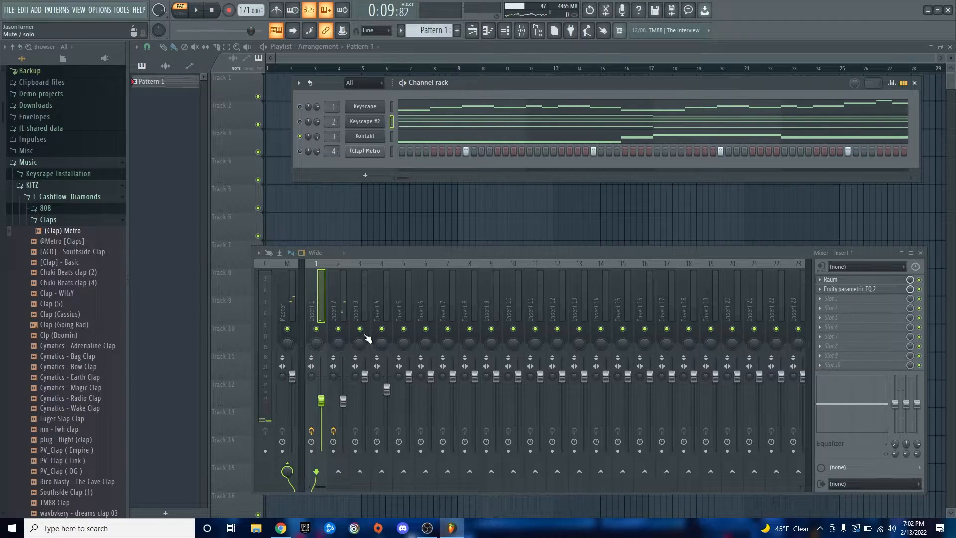
left_click(351, 286)
key("space")
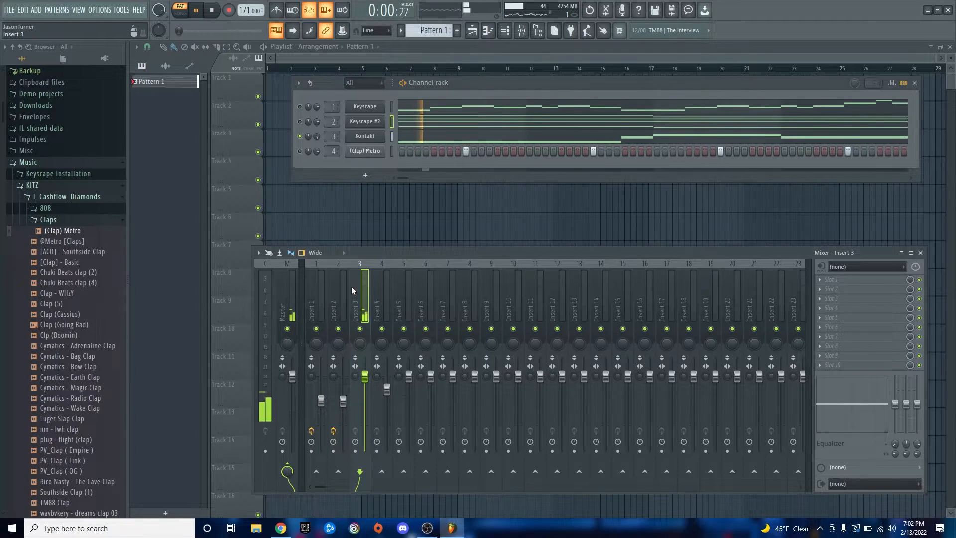
Add Fruity Parametric EQ 2 in slot 1 of Insert 3 with the 40Hz cut preset, and raise its high-pass cutoff into the low-mid range.
left_click(829, 279)
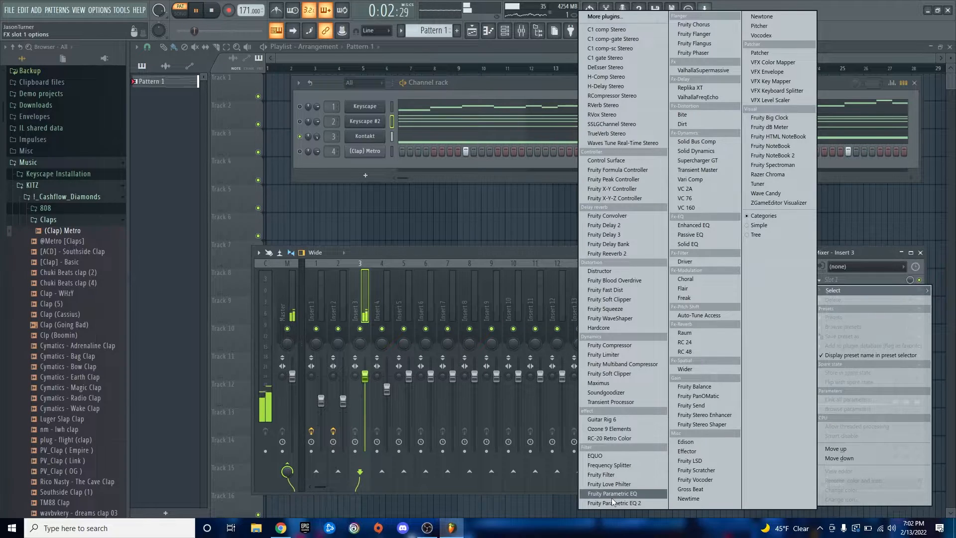
left_click(630, 501)
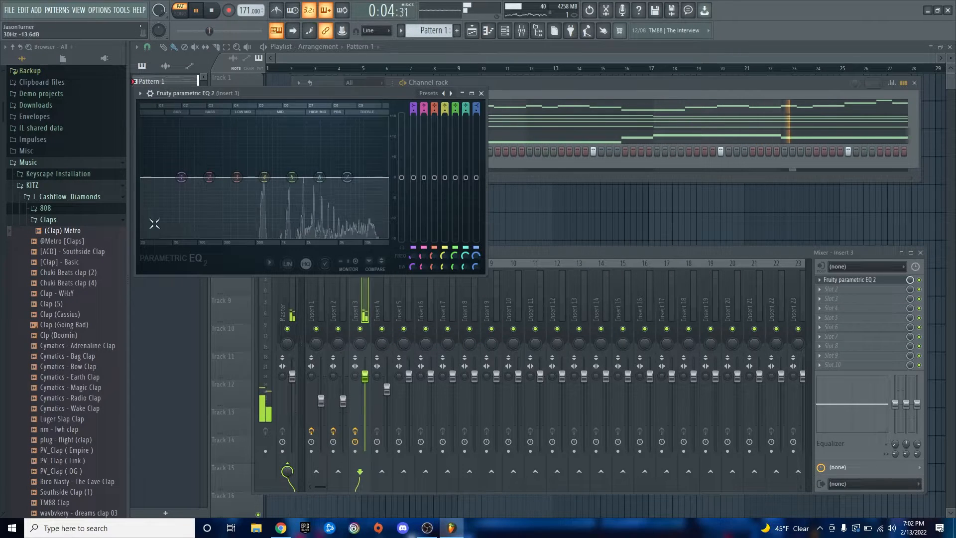
left_click(428, 93)
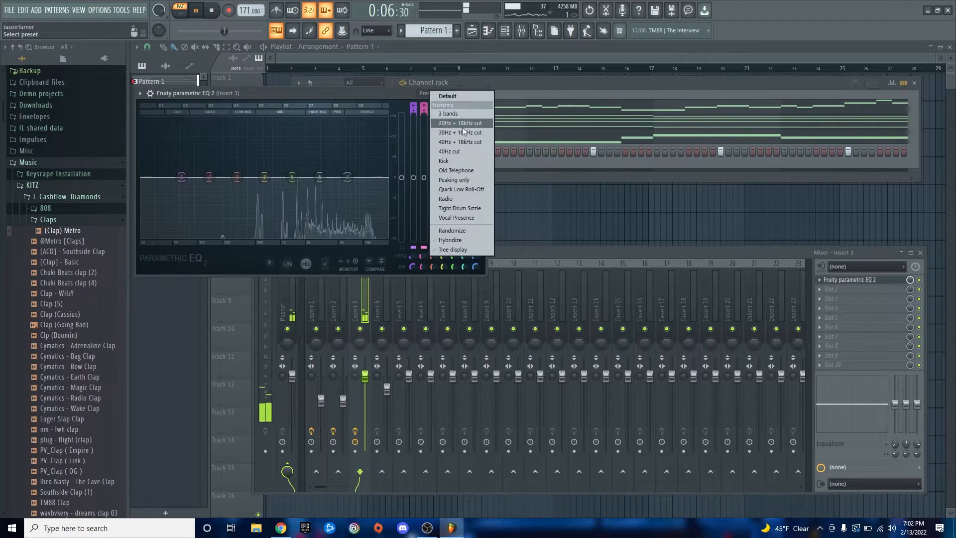
left_click(479, 151)
left_click_drag(159, 178, 232, 178)
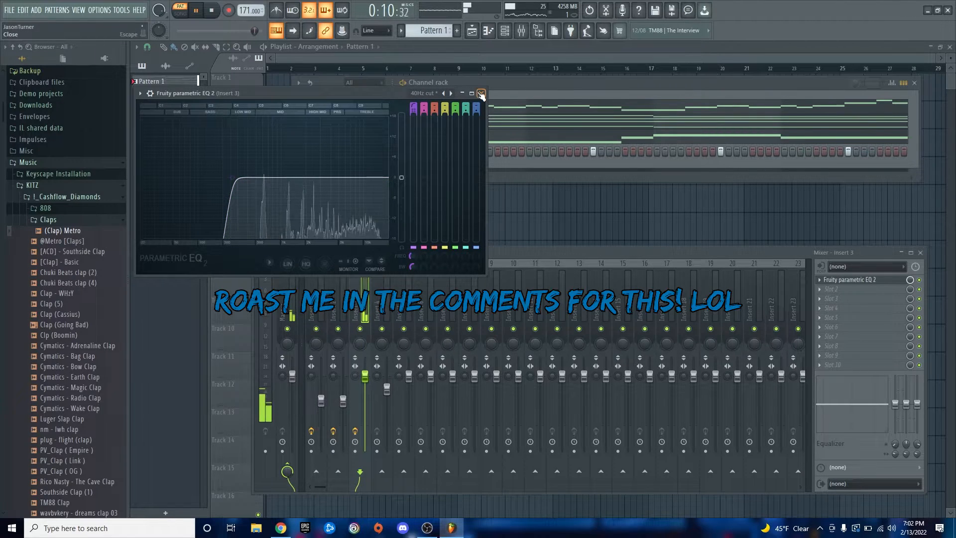
left_click(480, 93)
Mute Kontakt and unmute the Keyscape, Keyscape #2 and clap channels for playback.
left_click(300, 107)
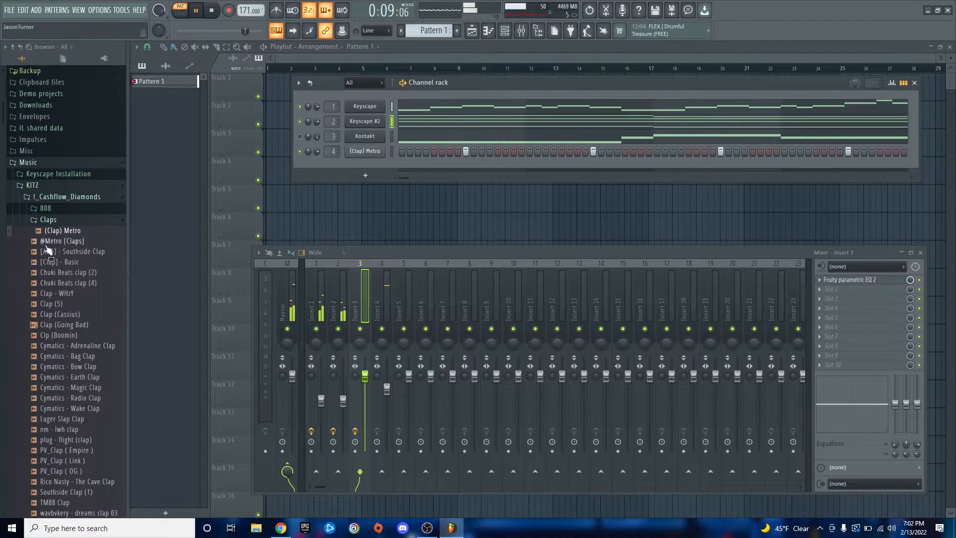
Rewind the pattern to the start and expand the Snare folder of the !_Cashflow_Diamonds kit in place of the Claps folder.
left_click(50, 219)
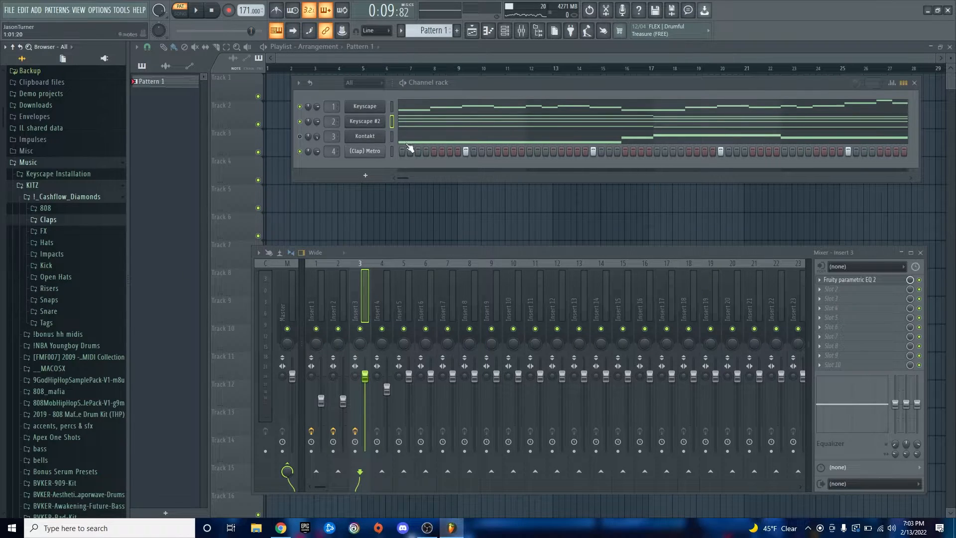
left_click(52, 244)
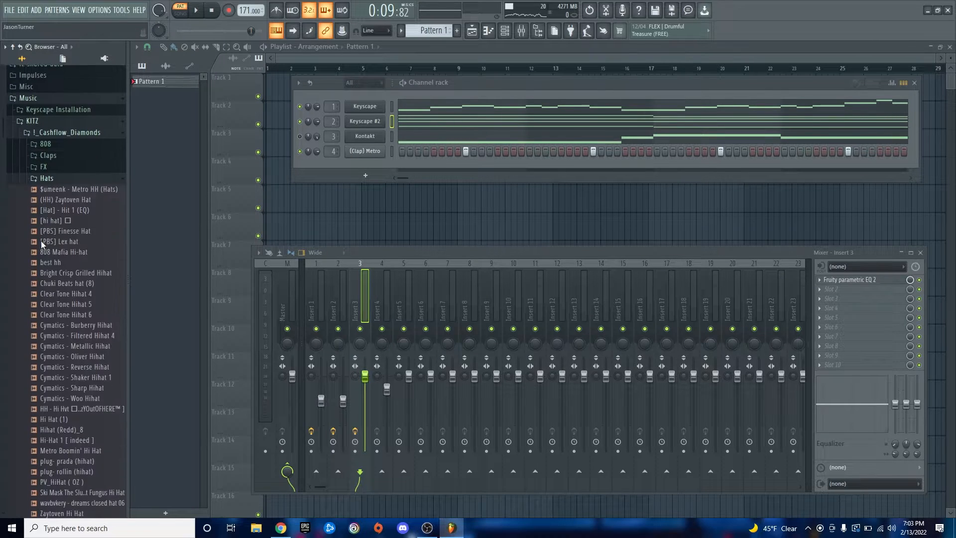
left_click(53, 180)
key("space")
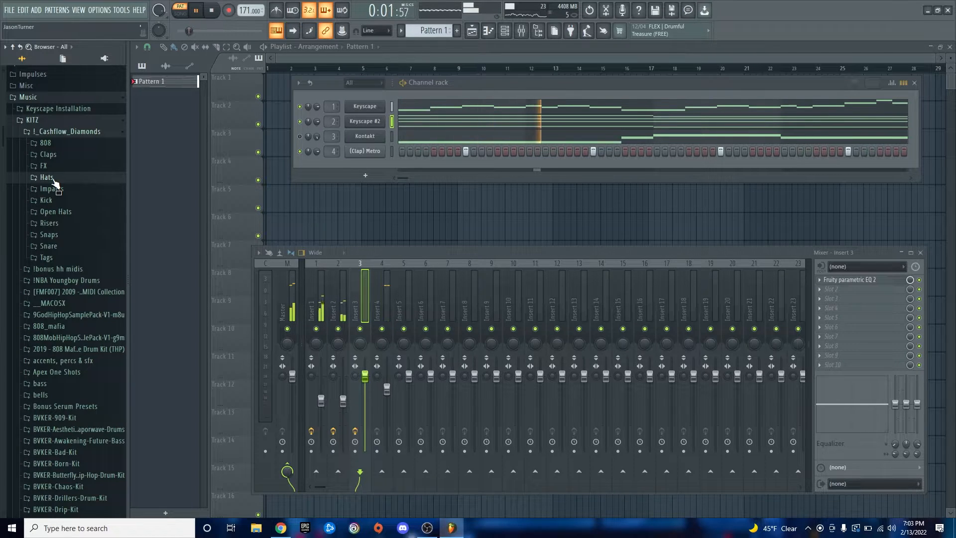
key("space")
key("F7")
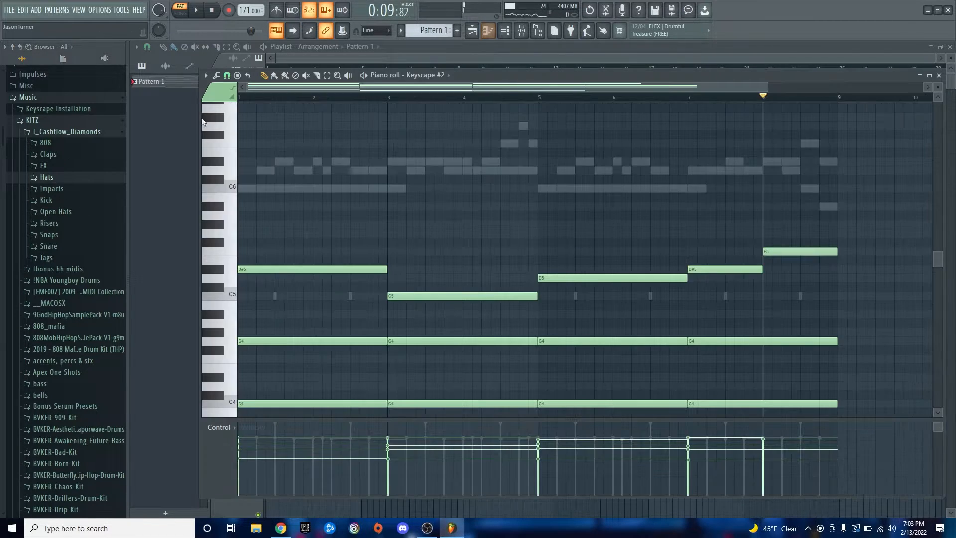
left_click(241, 94)
key("F7")
left_click(64, 245)
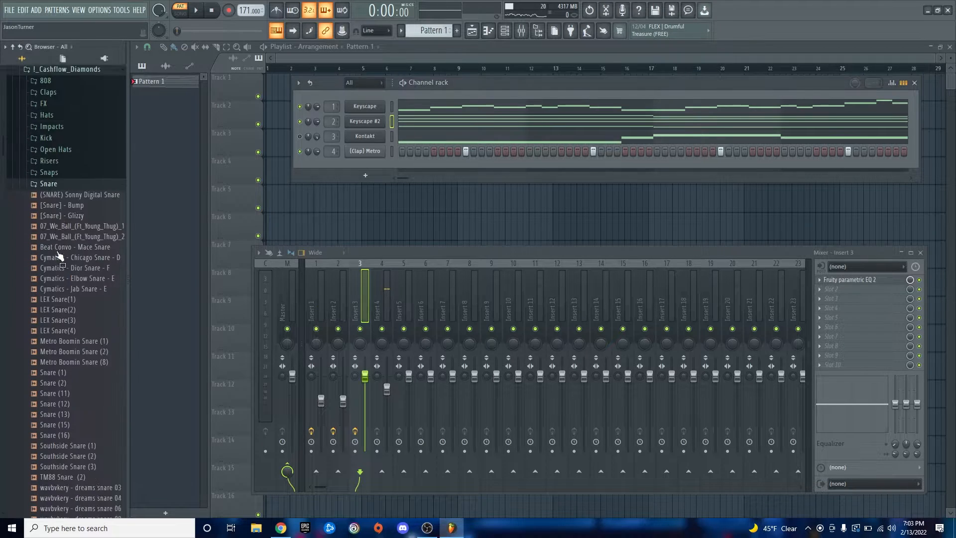
Audition snare samples against the playing pattern and add Southside Snare (1) as a new channel.
key("space")
left_click(76, 180)
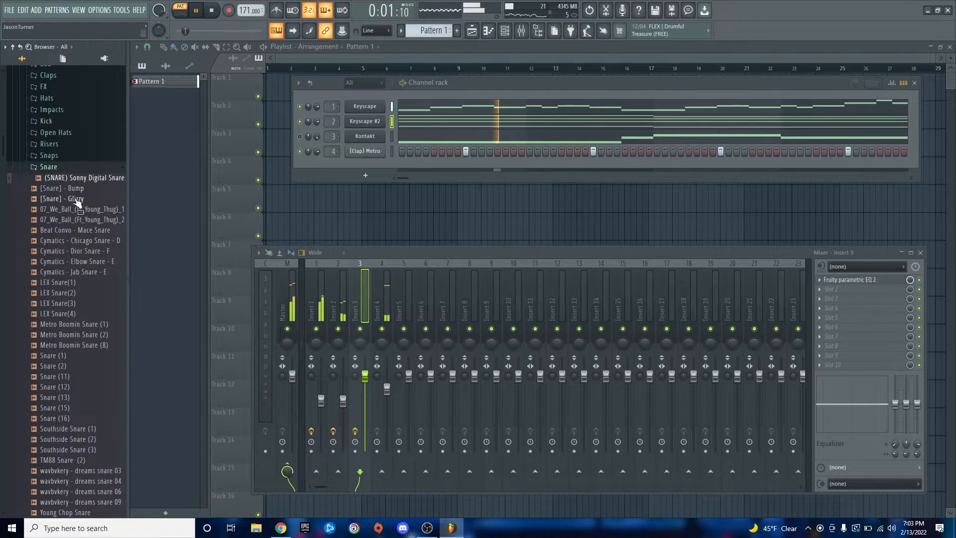
left_click(77, 198)
scroll(79, 278, "down", 4)
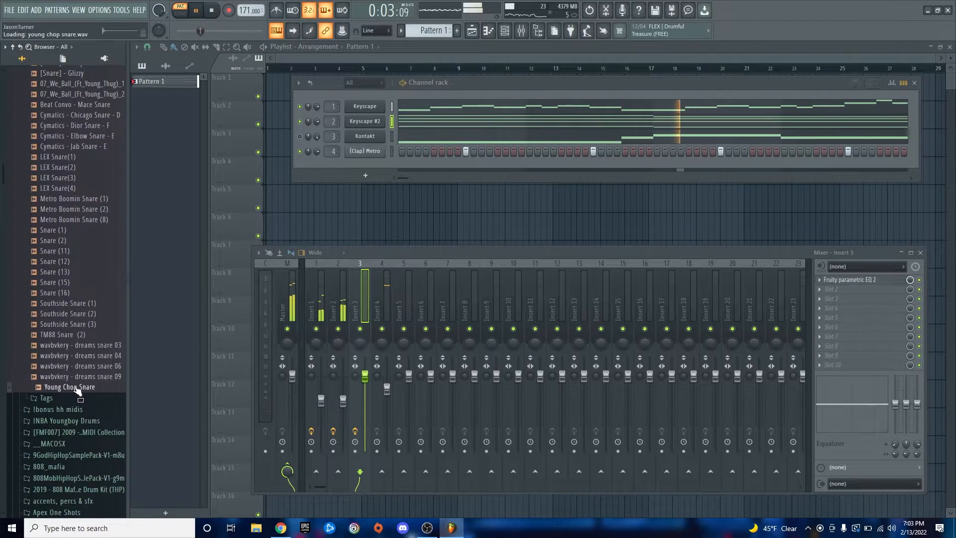
left_click(68, 336)
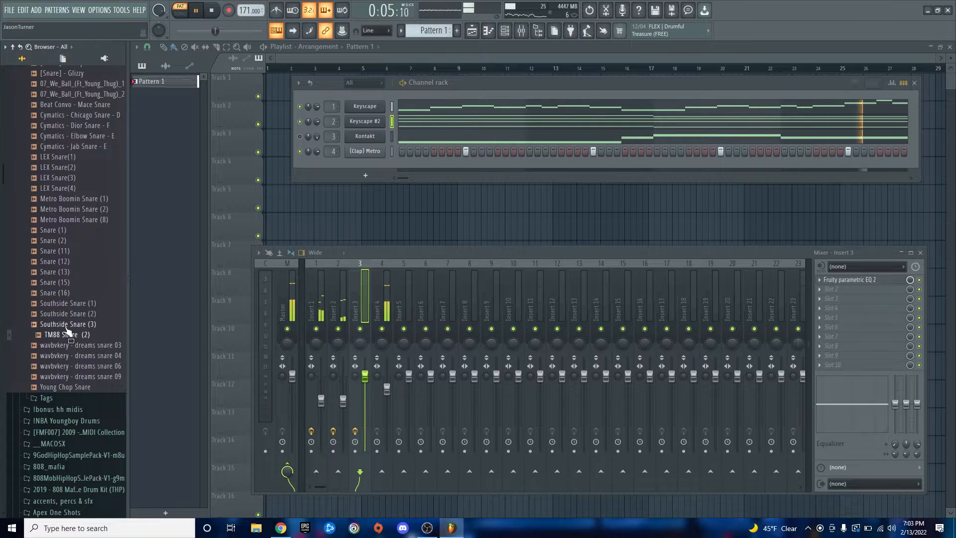
left_click(69, 326)
left_click(68, 314)
left_click(66, 303)
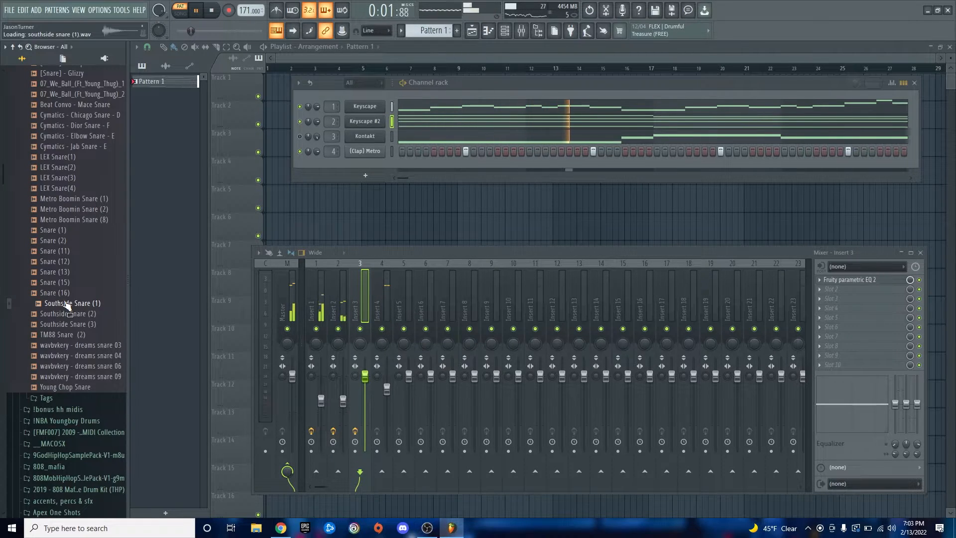
key("space")
left_click_drag(66, 305, 356, 173)
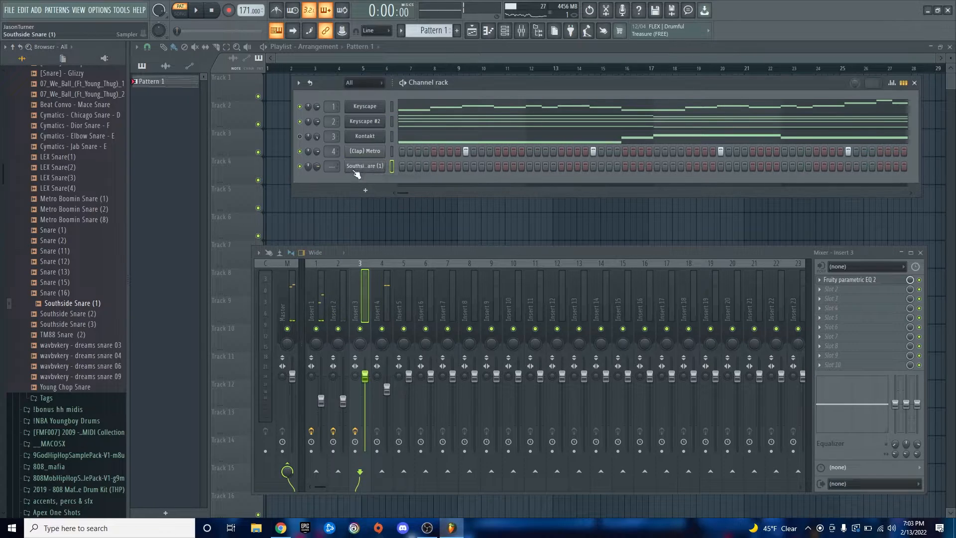
Rename the new snare channel as Snare and the (Clap) Metro channel as Claps.
middle_click(366, 168)
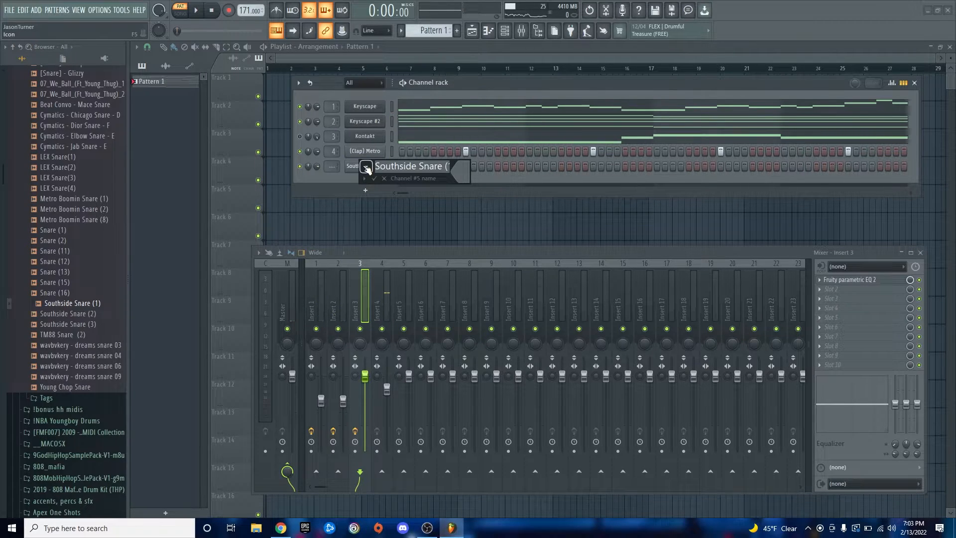
type("Snare")
key("Return")
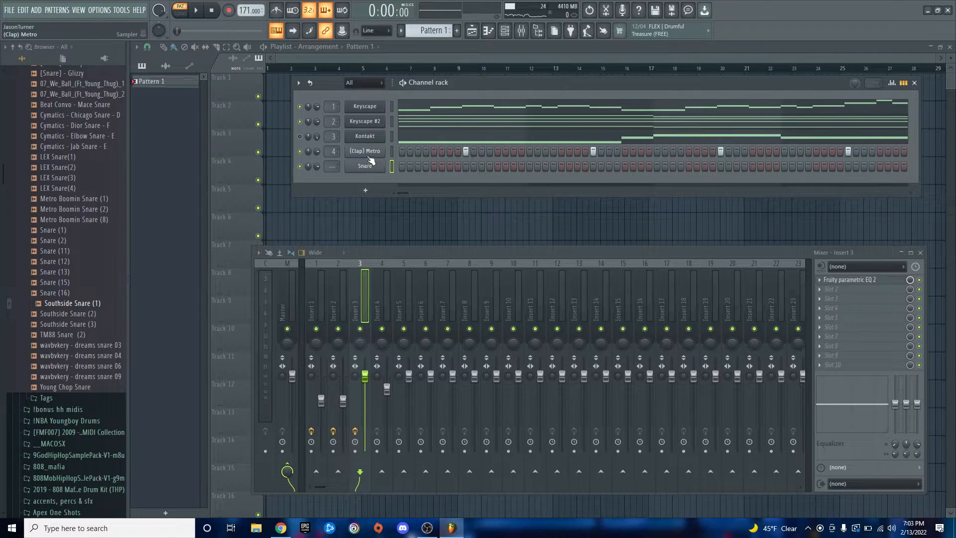
middle_click(373, 153)
type("Claps")
key("Return")
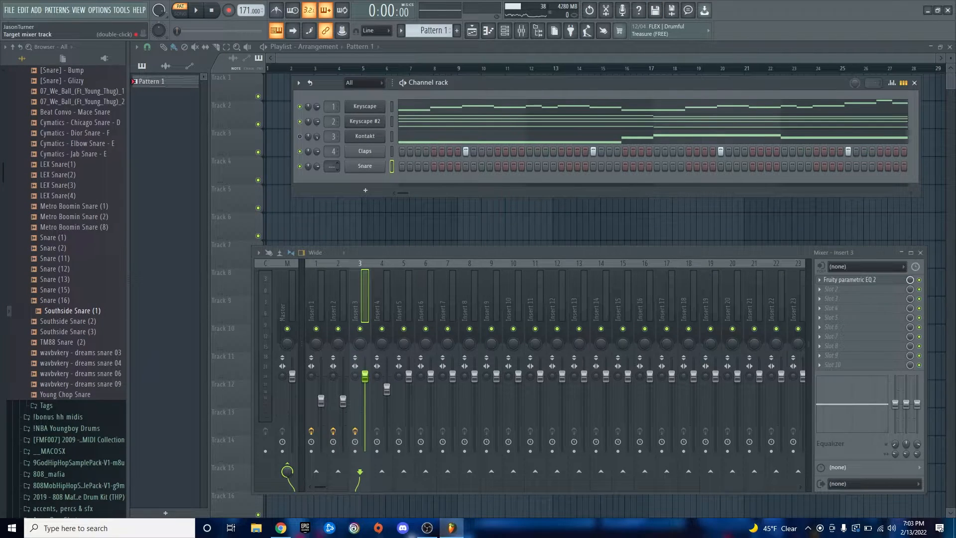
Route Snare to mixer Insert 5 and place C5 hits late in bars 1, 3 and 7 and early in bars 4, 6 and 8.
key("ctrl+l")
left_click(488, 31)
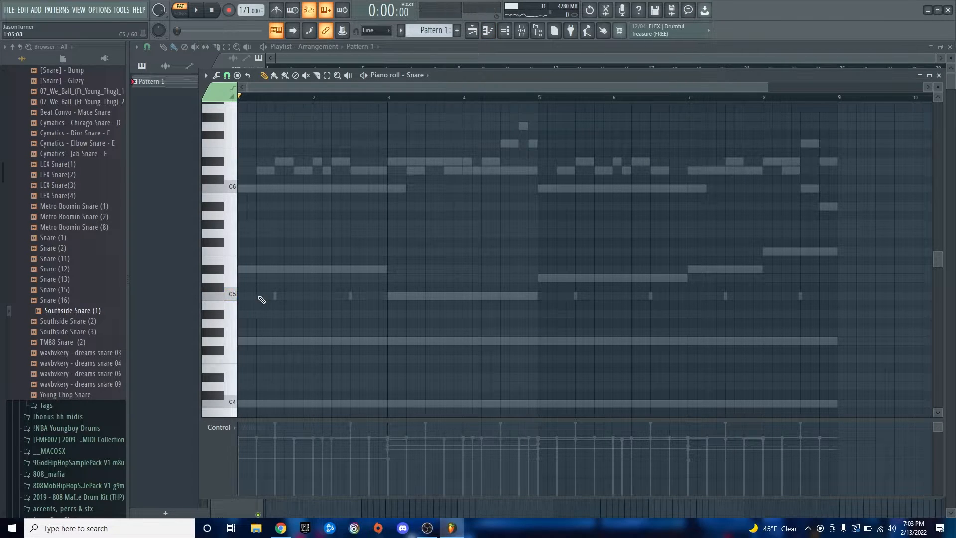
key("space")
key("space")
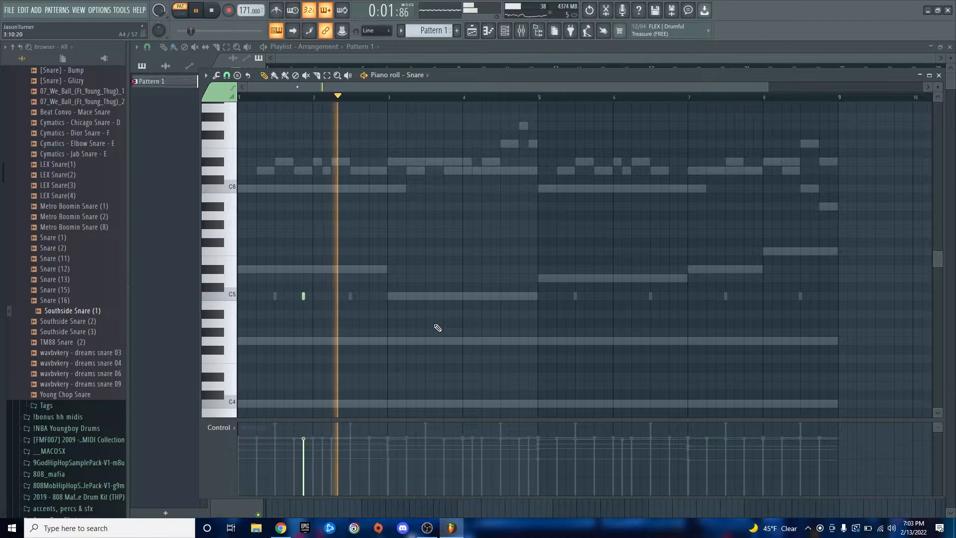
left_click(452, 296)
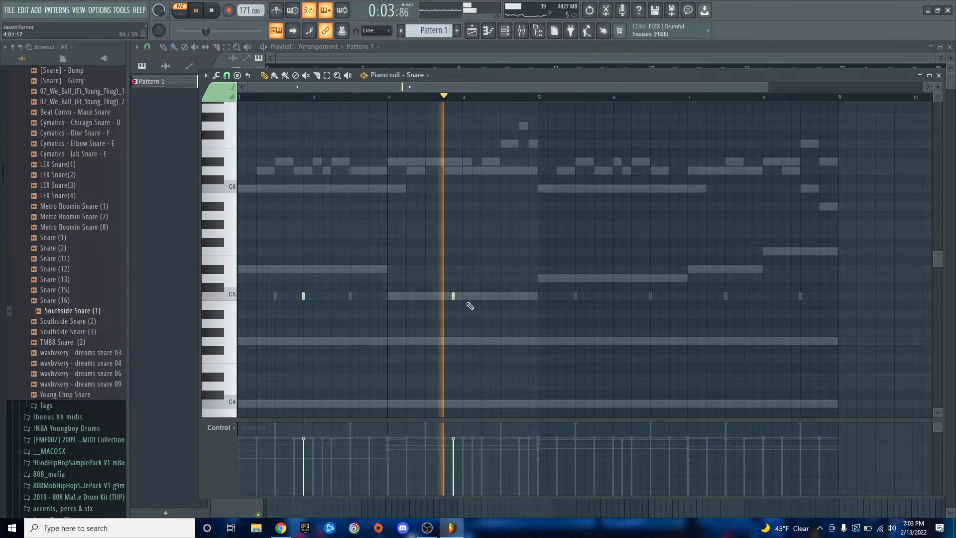
left_click(472, 296)
left_click(622, 296)
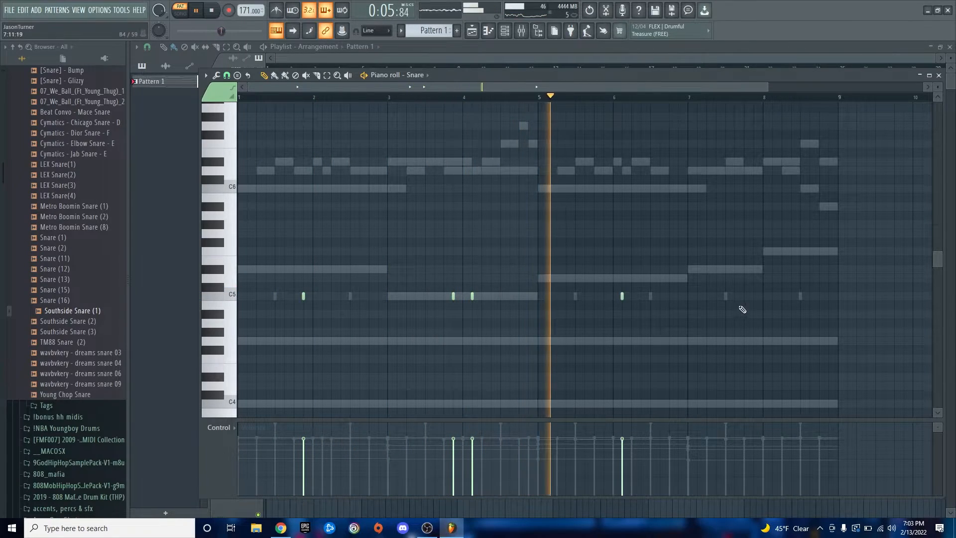
left_click(753, 296)
left_click(772, 296)
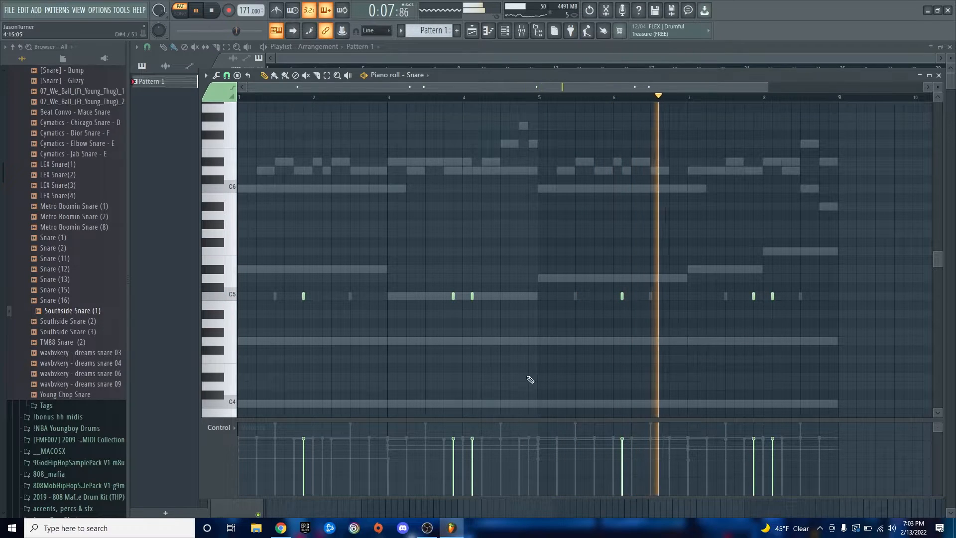
Close the Snare piano roll and lower the Insert 5 fader to about the level of Insert 4.
key("ctrl+a")
key("F7")
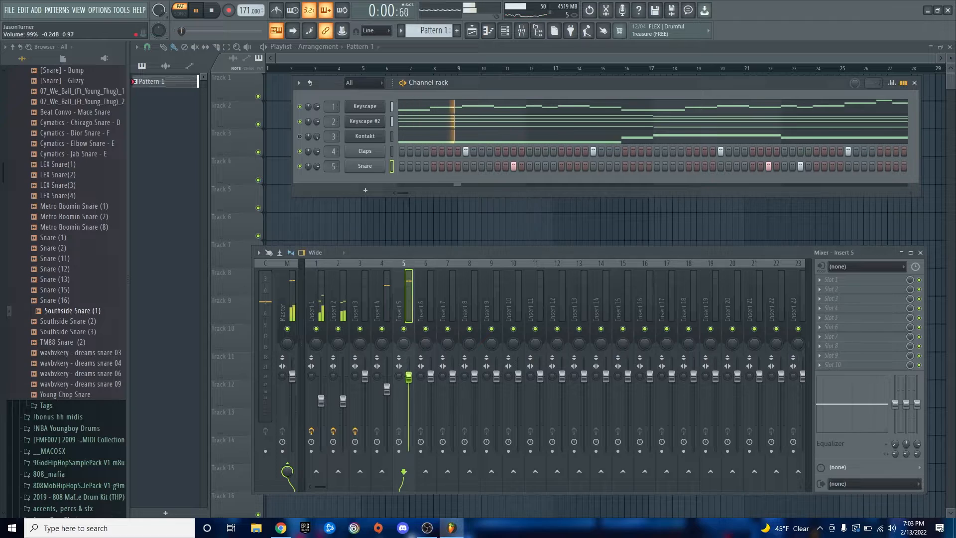
left_click_drag(409, 377, 408, 389)
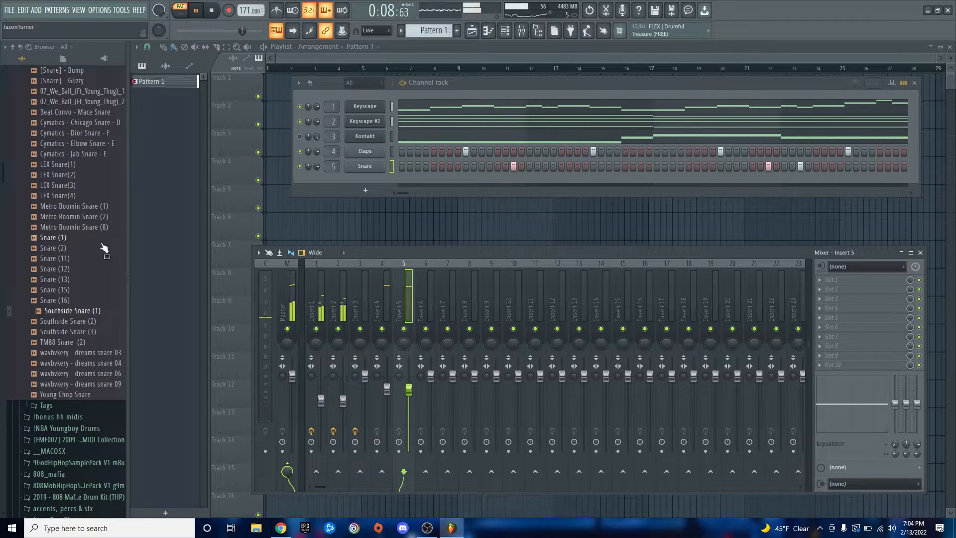
Add $umeenk - Metro HH (Hats) from the kit's Hats folder as a new channel and preview the sample.
scroll(75, 229, "up", 5)
left_click(55, 238)
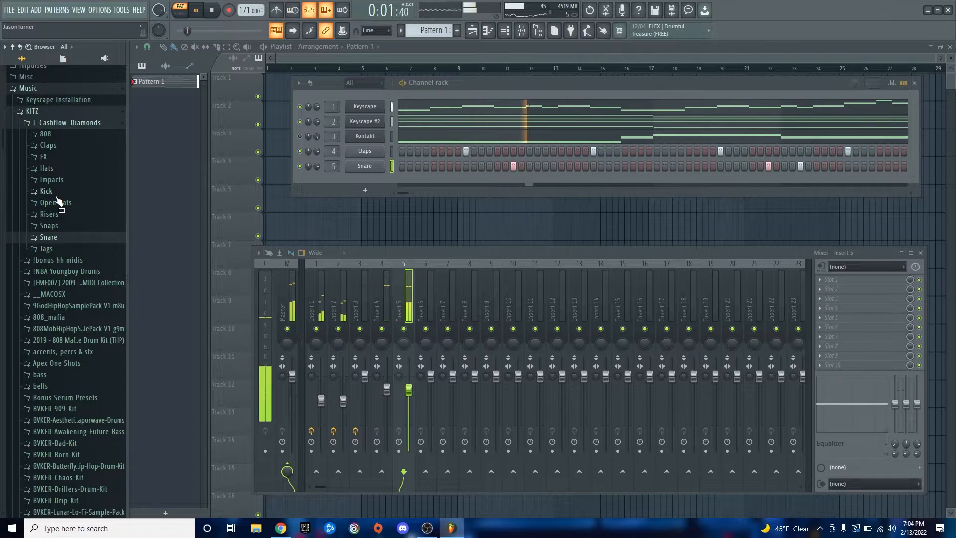
key("space")
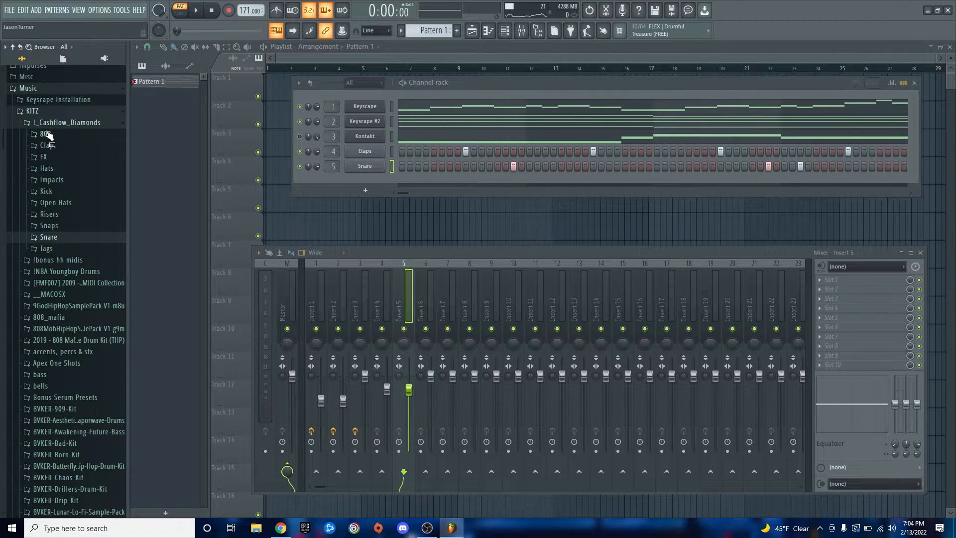
key("space")
left_click(53, 170)
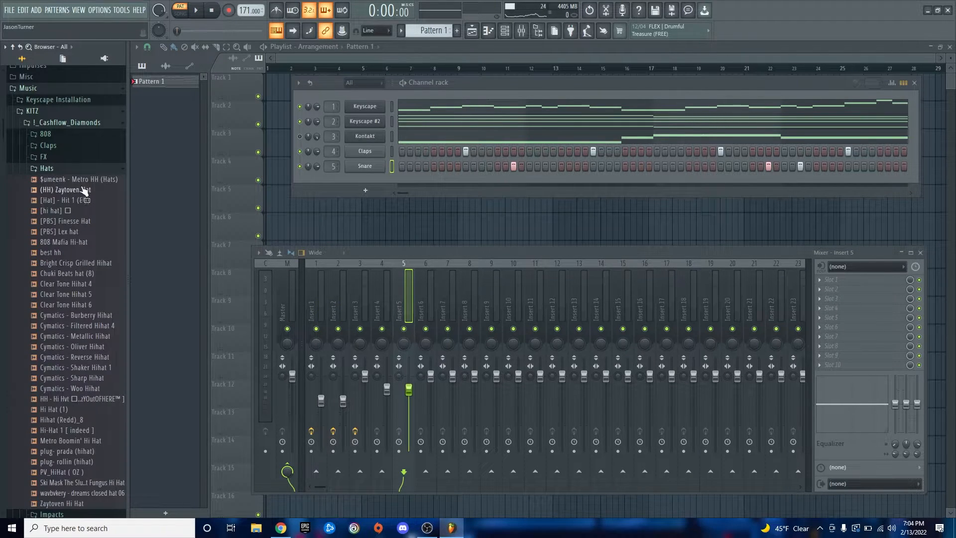
scroll(79, 335, "down", 4)
scroll(79, 333, "up", 5)
left_click_drag(63, 181, 376, 174)
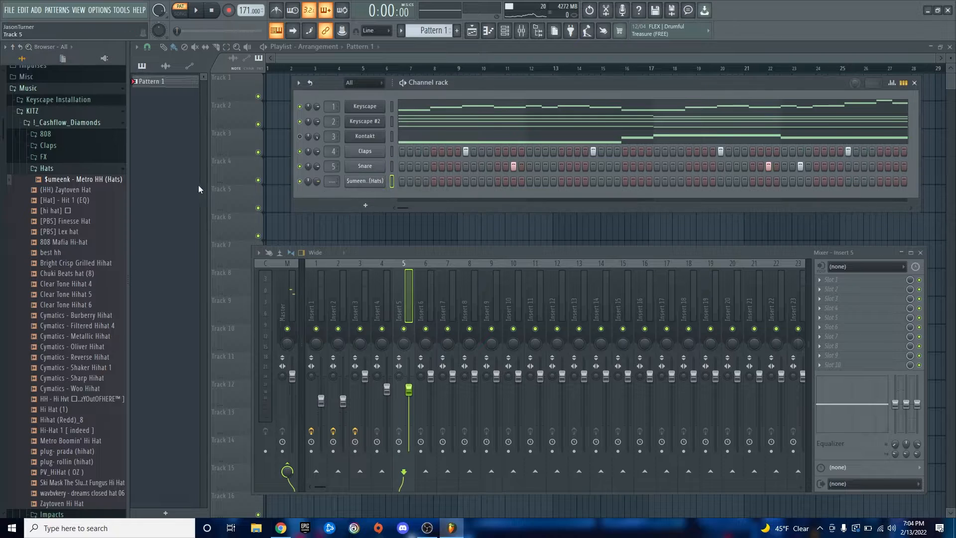
left_click(70, 179)
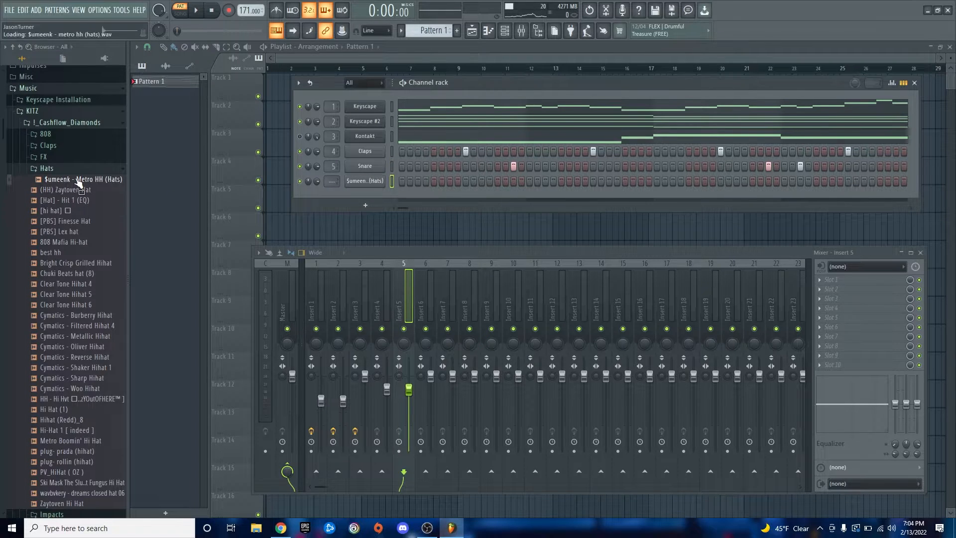
scroll(73, 200, "down", 15)
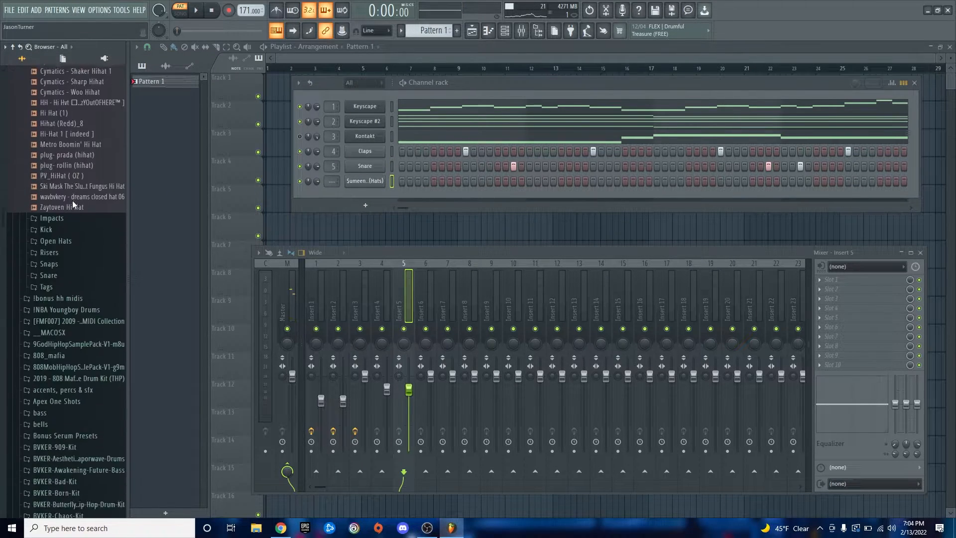
scroll(73, 201, "up", 15)
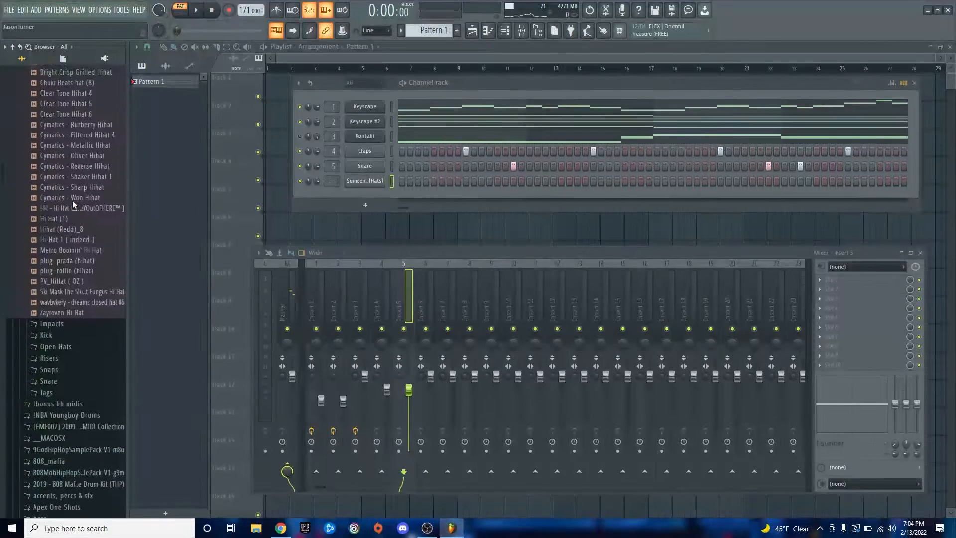
Play the pattern and fill the new hi-hat channel with a hit on every second step.
key("space")
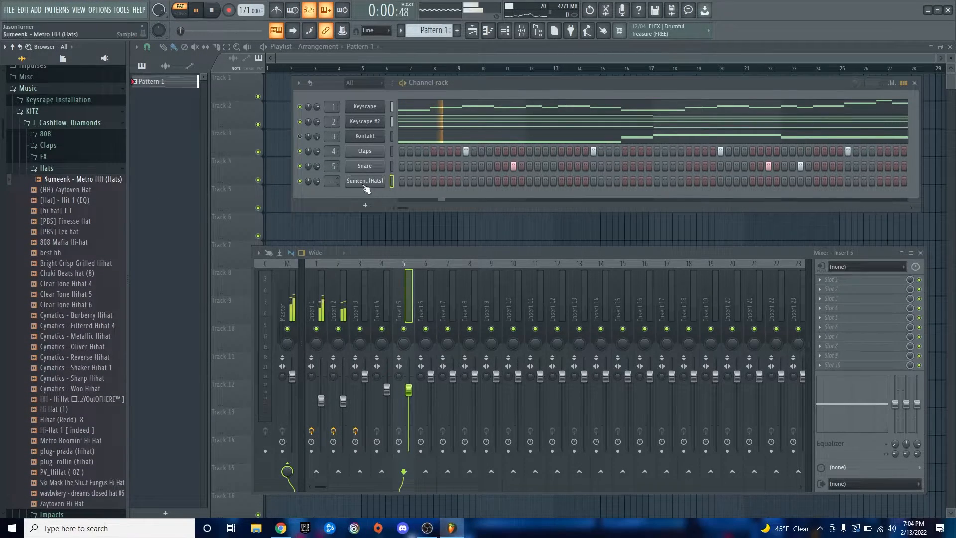
right_click(381, 179)
left_click(410, 199)
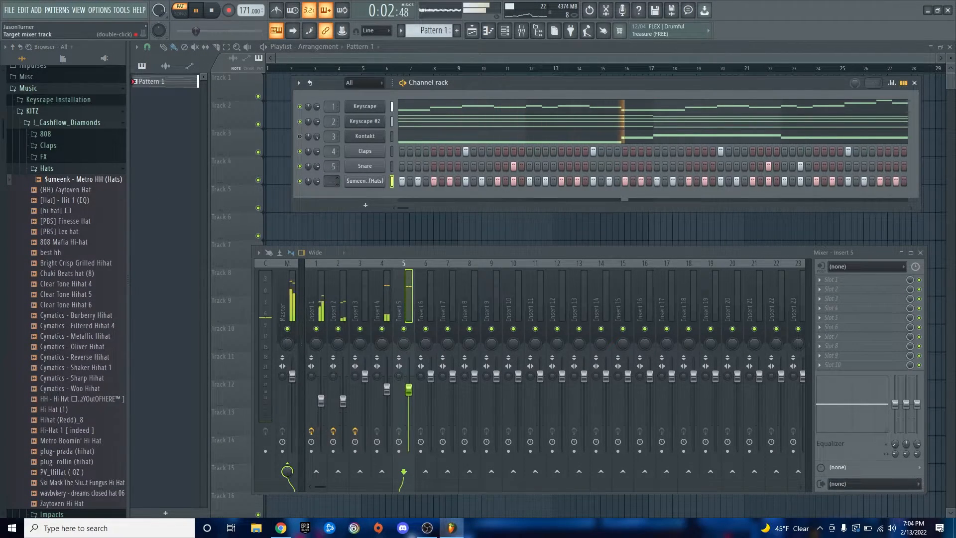
Route the hi-hat channel to mixer Insert 6 and rename it as Hats.
scroll(333, 181, "up", 1)
left_click(365, 181, "shift")
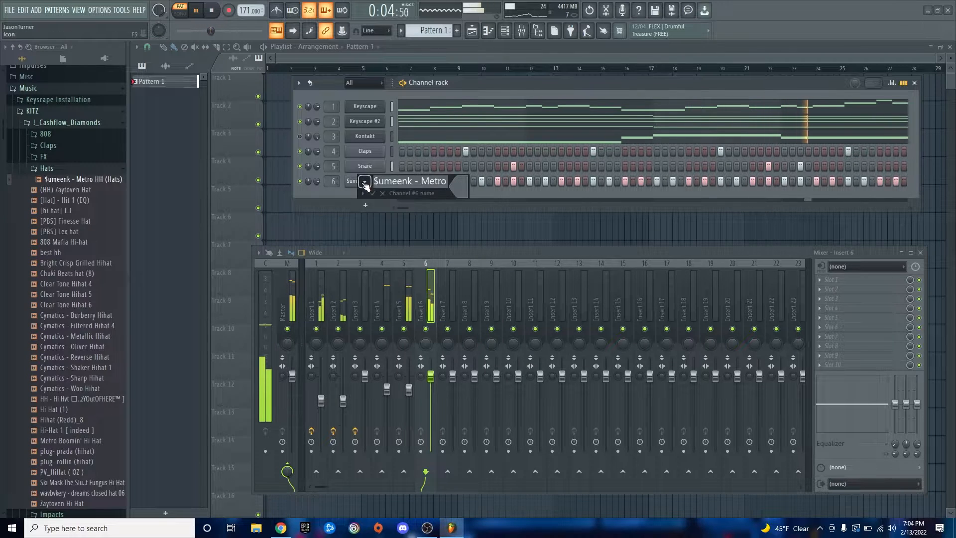
type("Hats")
key("Return")
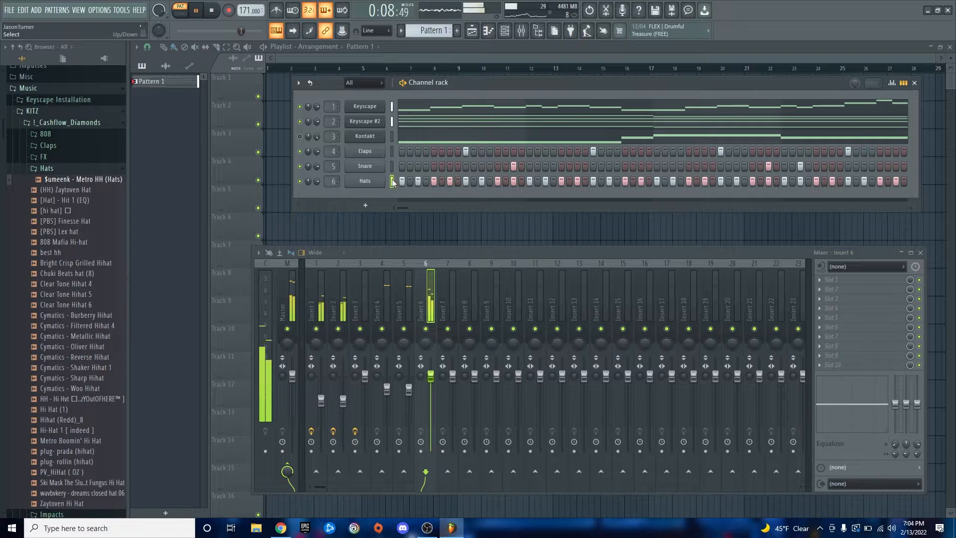
Change the snap for the Hats piano roll and add an extra C5 hit between the third and fourth hats of bar 1.
key("F7")
scroll(234, 289, "up", 2)
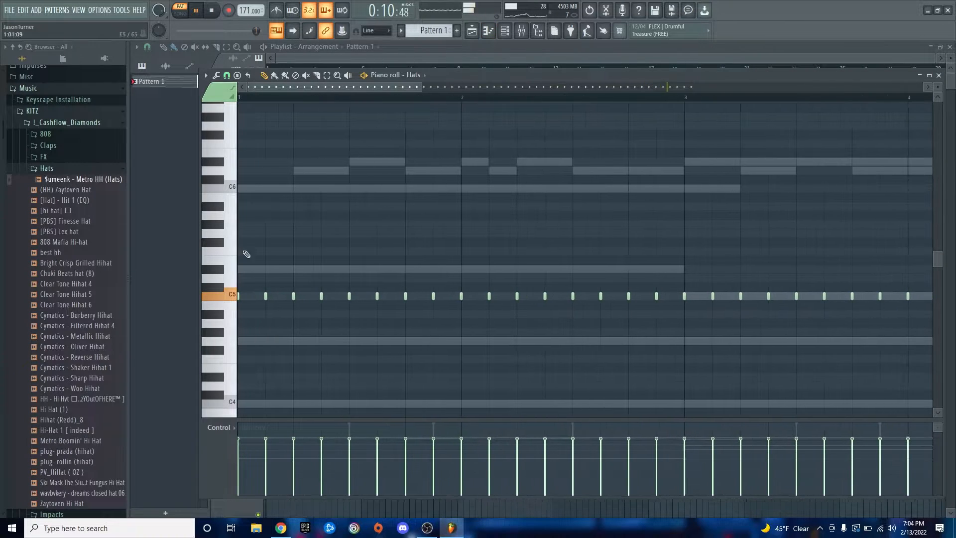
left_click(226, 75)
left_click(243, 190)
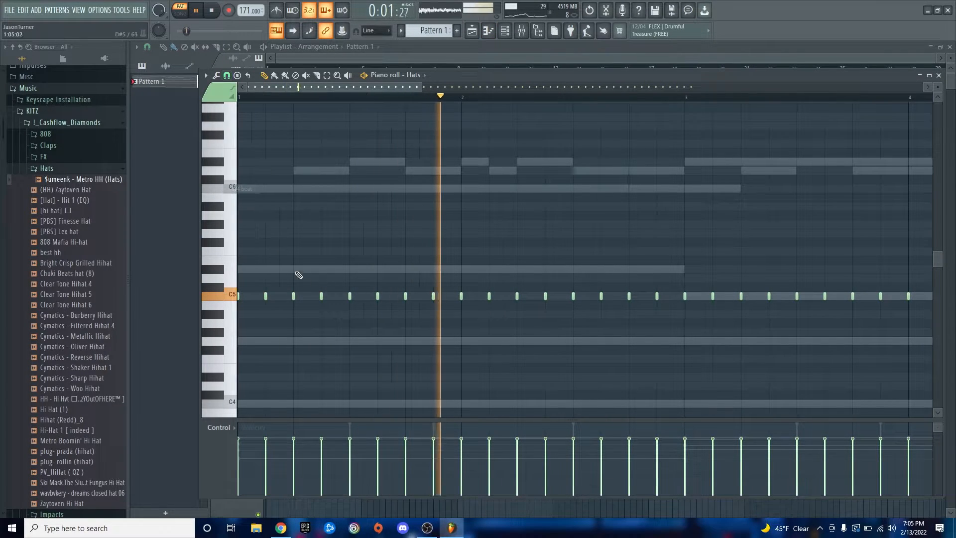
left_click(307, 296)
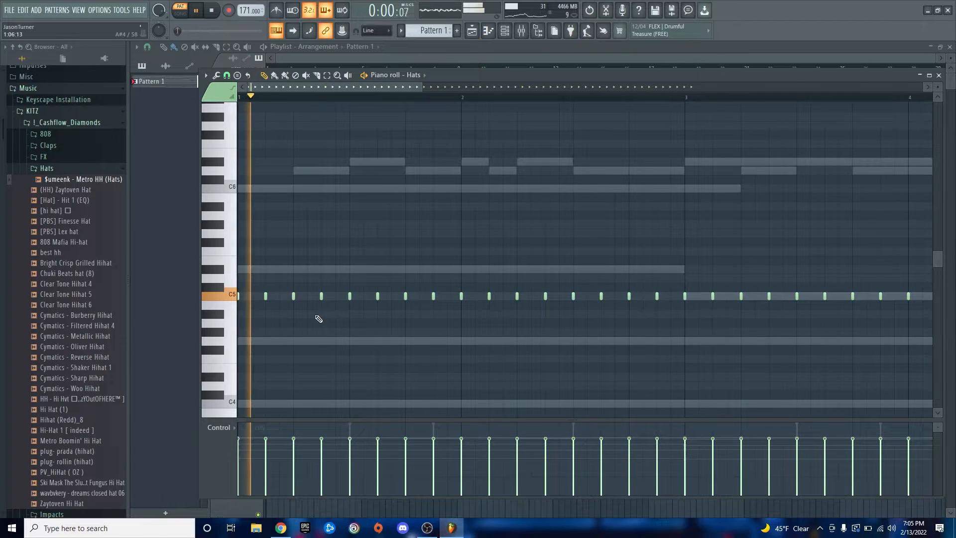
scroll(313, 329, "down", 2)
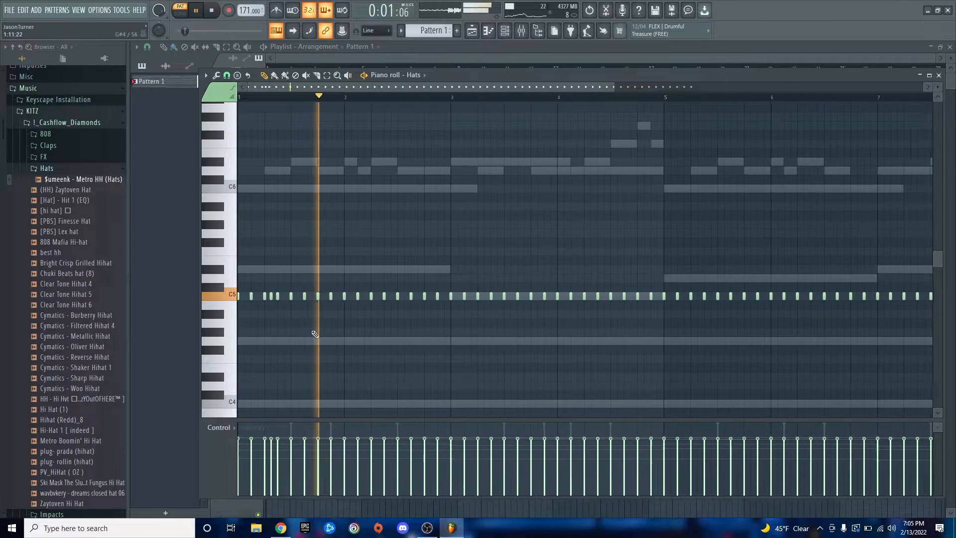
Add a G#4 note one beat long on the third beat of bar 2 in the Hats piano roll, checking it in playback.
scroll(317, 332, "down", 2)
key("space")
scroll(415, 326, "up", 2)
scroll(414, 326, "up", 1)
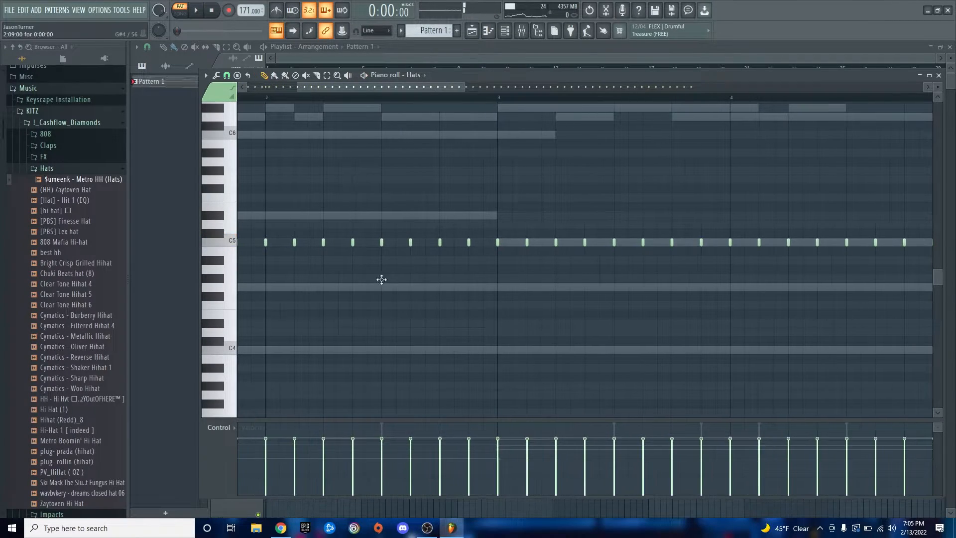
left_click_drag(385, 280, 496, 291)
scroll(448, 314, "down", 2)
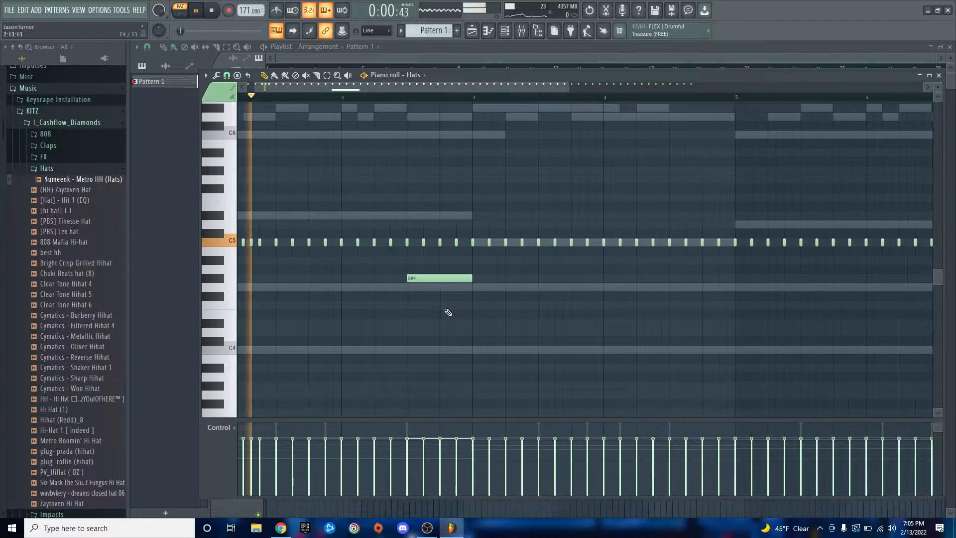
key("space")
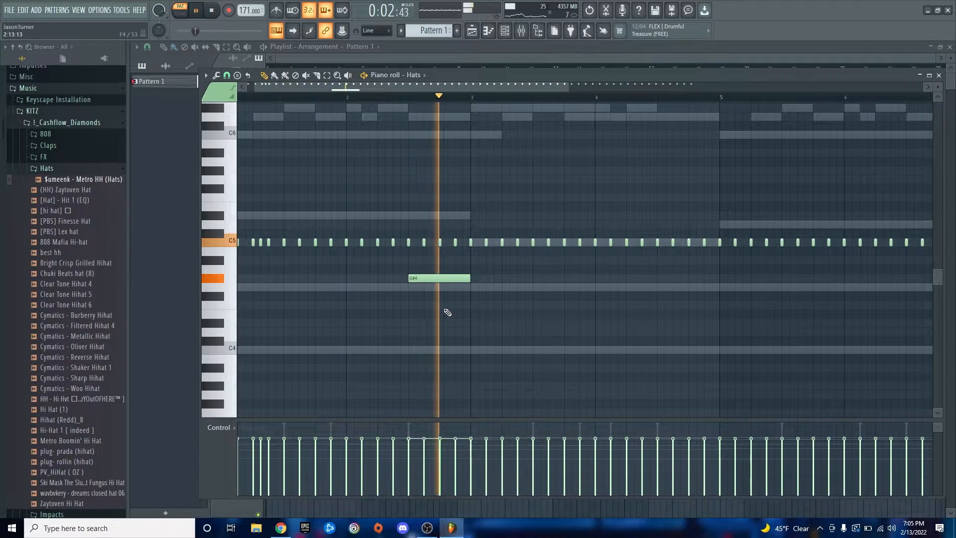
key("space")
left_click(440, 282)
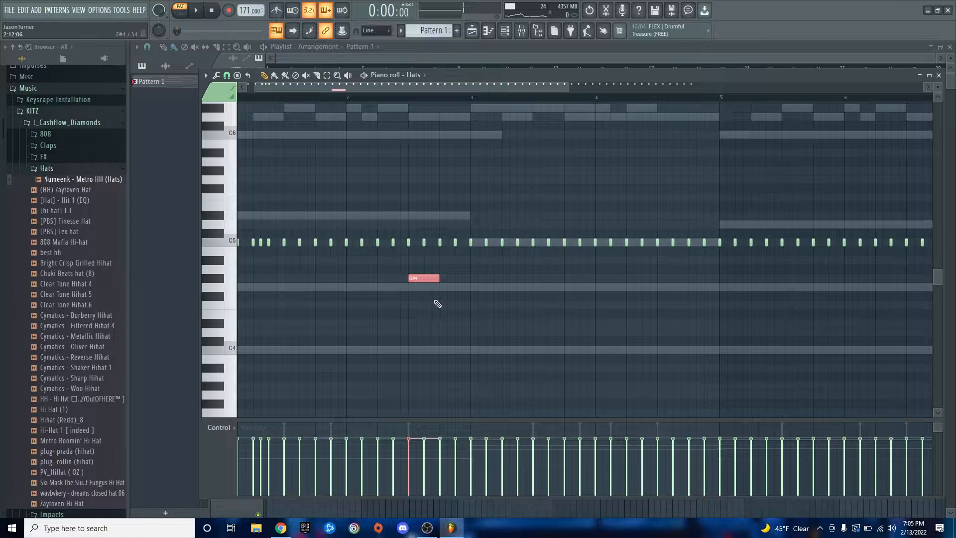
Chop the one-beat G#4 note in bar 2 into eight short hits with the chopper and play it back.
key("alt+u")
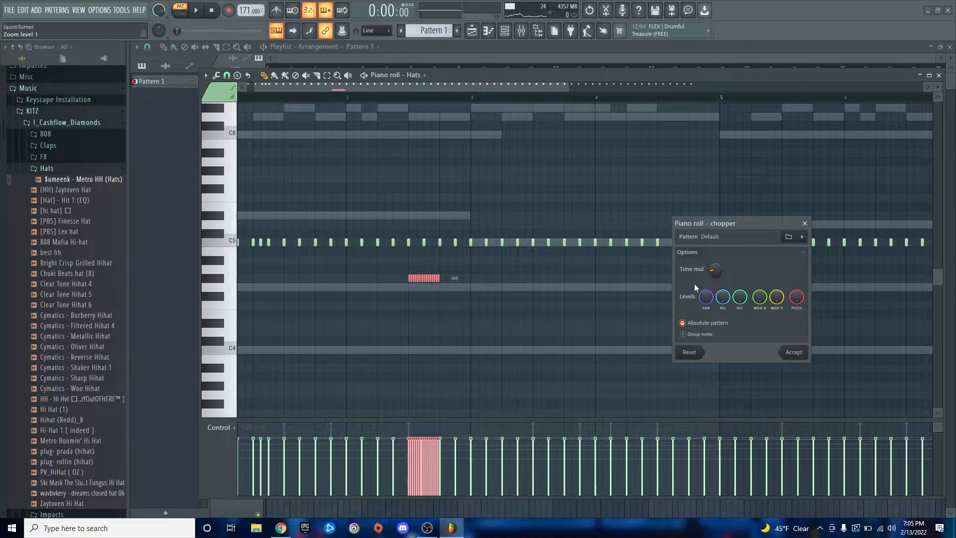
left_click_drag(715, 269, 715, 256)
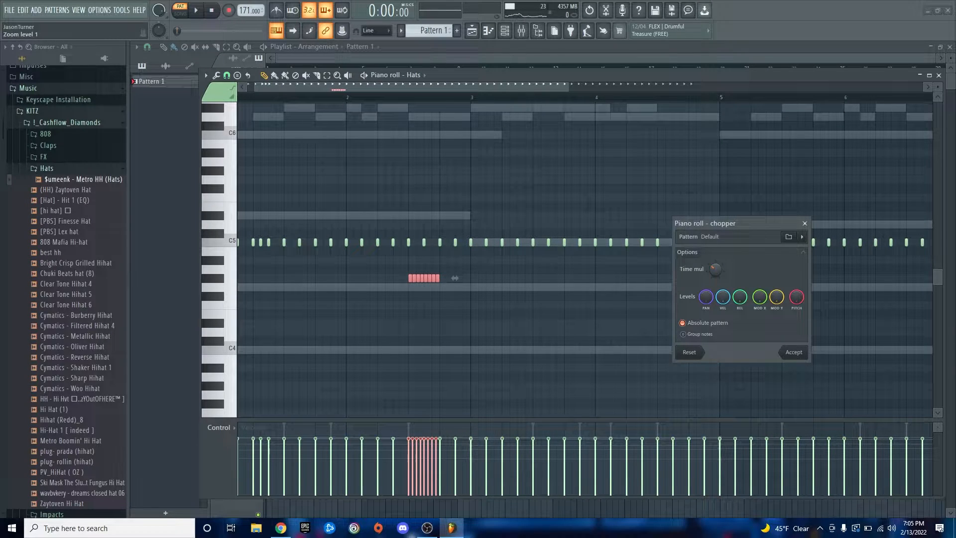
left_click(795, 351)
key("space")
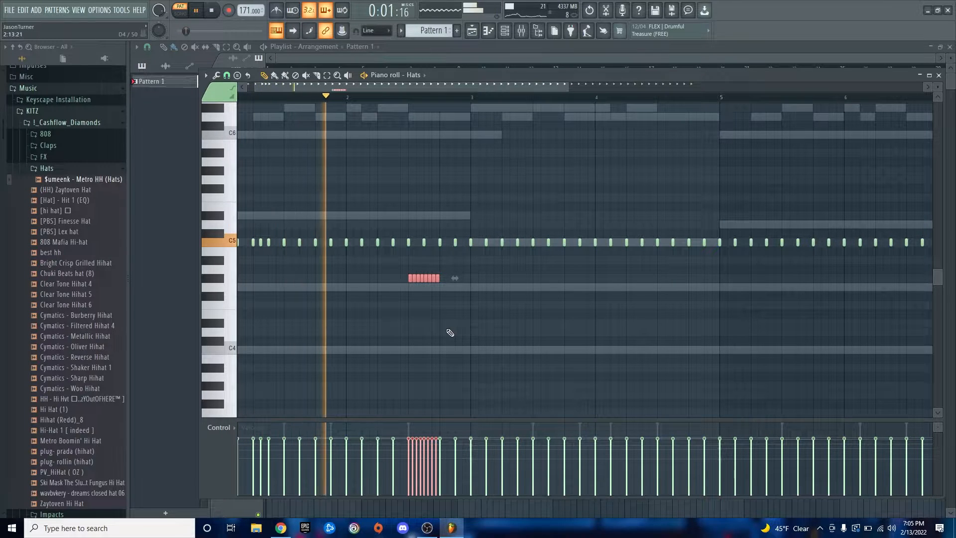
left_click(407, 324)
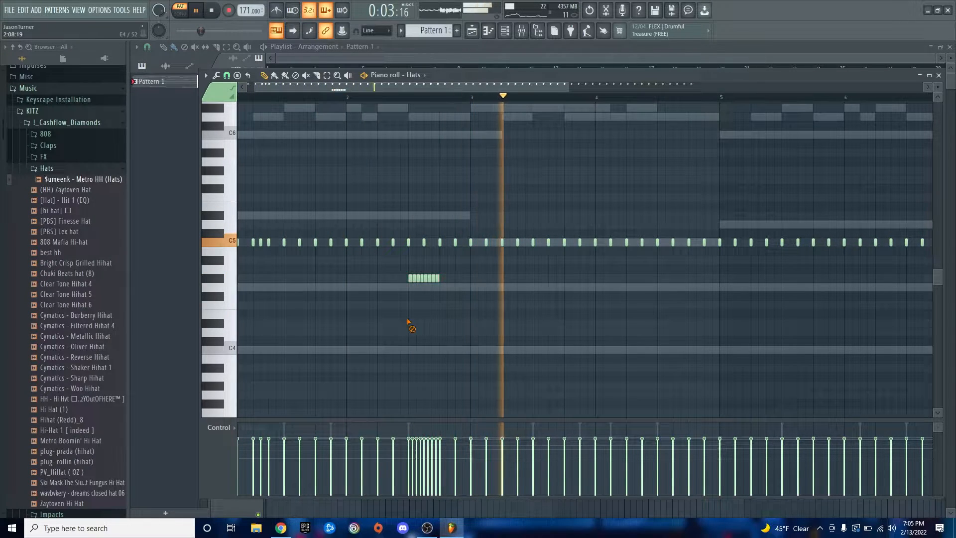
key("space")
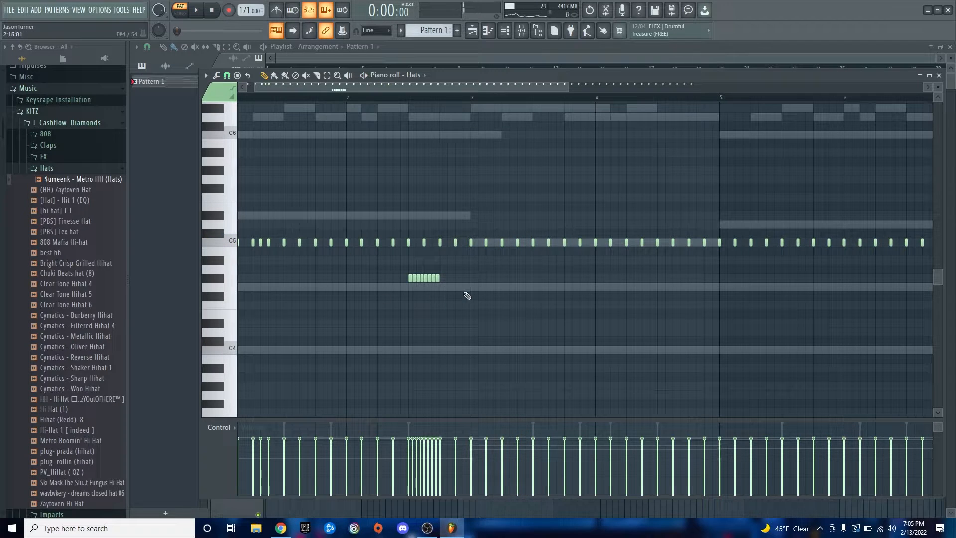
Add five short G5 hits on consecutive steps from beat 2 to beat 3 of bar 3 and play the pattern.
scroll(379, 310, "down", 3)
key("space")
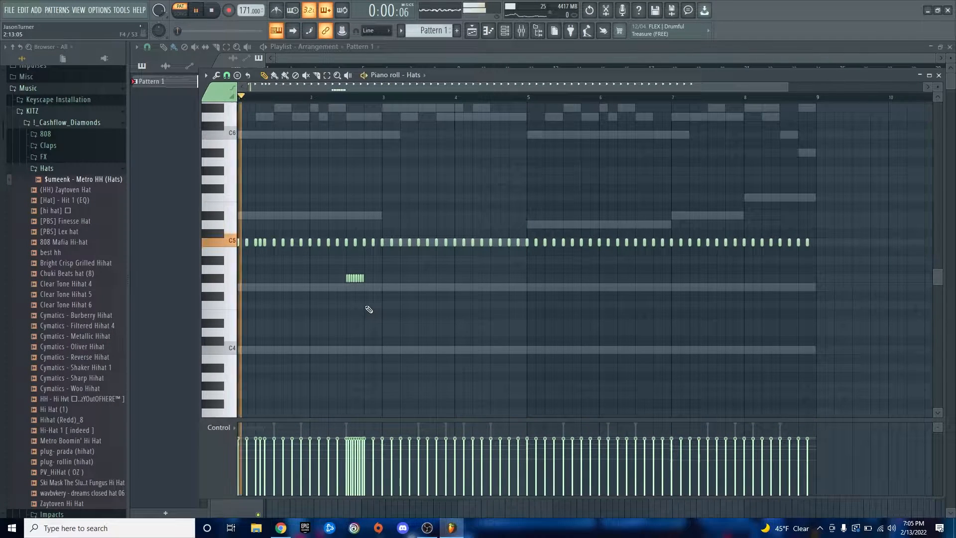
scroll(401, 314, "up", 3)
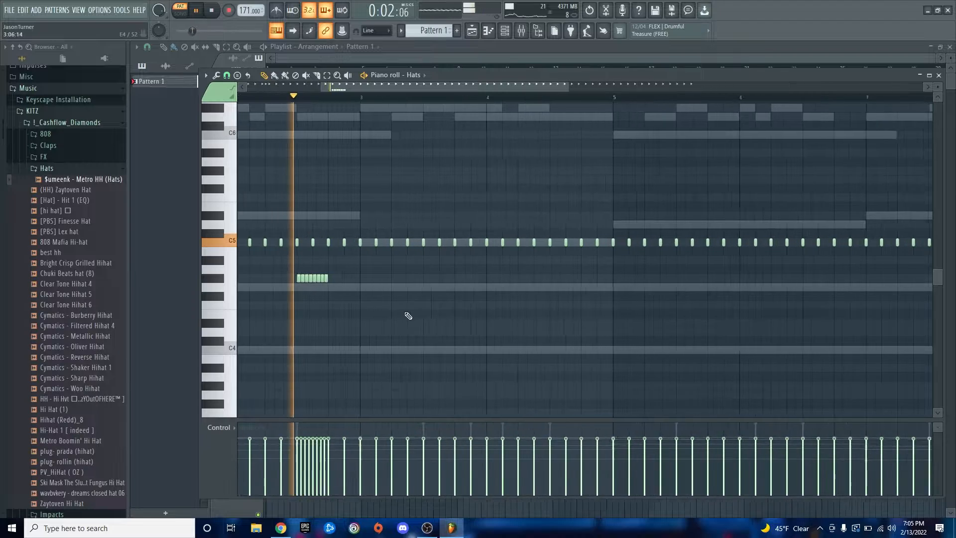
key("space")
scroll(397, 280, "up", 4)
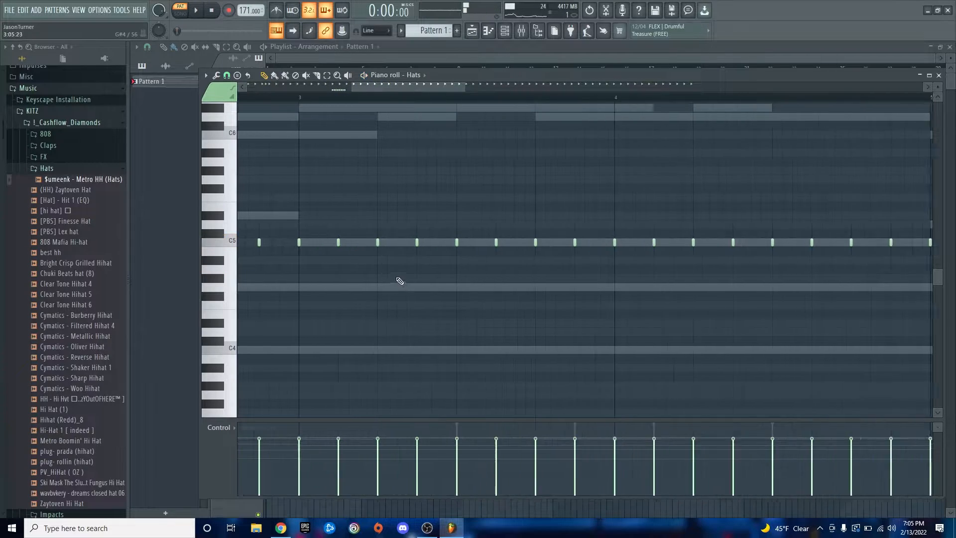
scroll(386, 261, "up", 2)
left_click(365, 225)
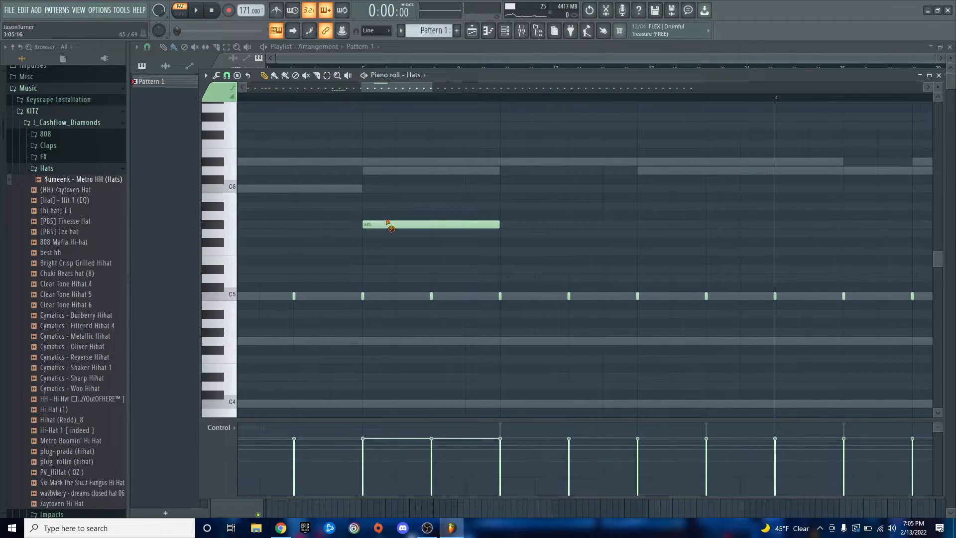
right_click(387, 224)
right_click(363, 296)
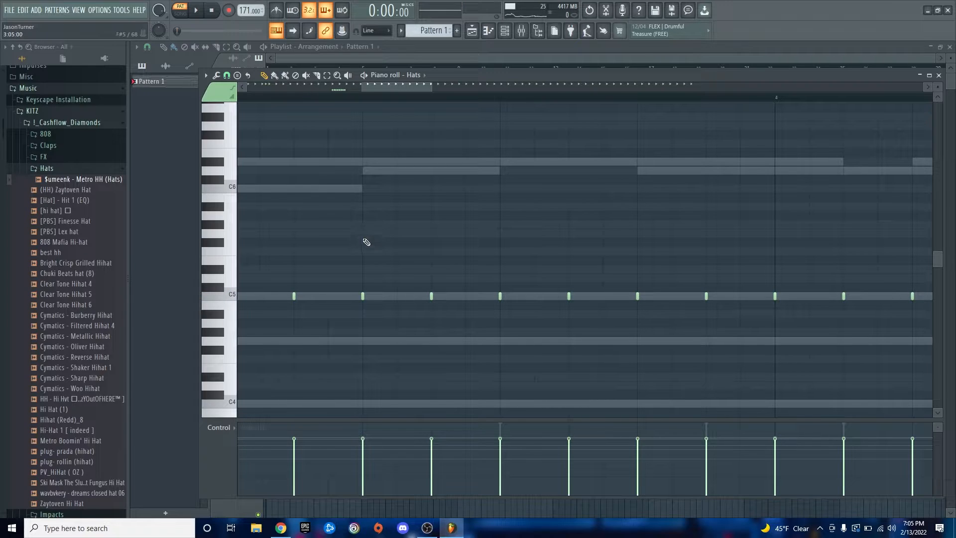
key("space")
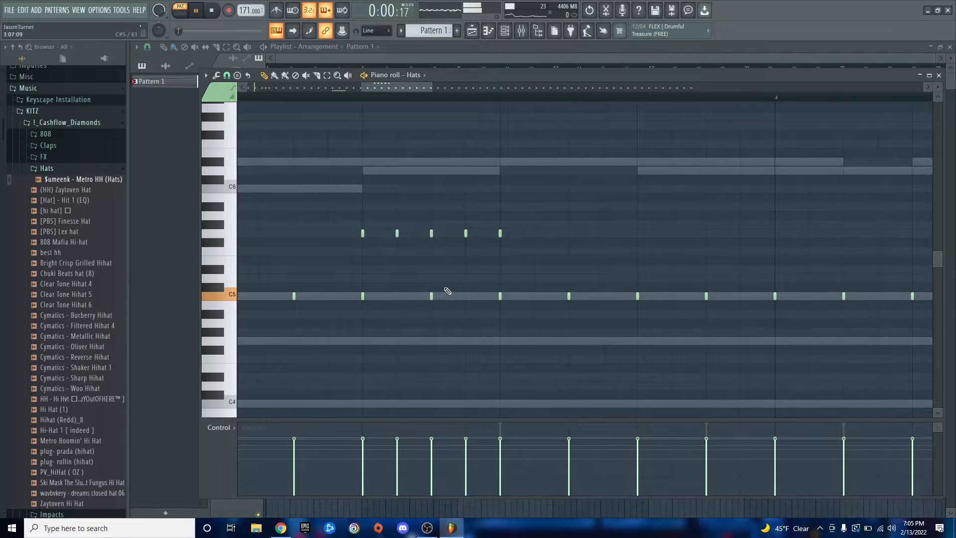
scroll(426, 288, "down", 8)
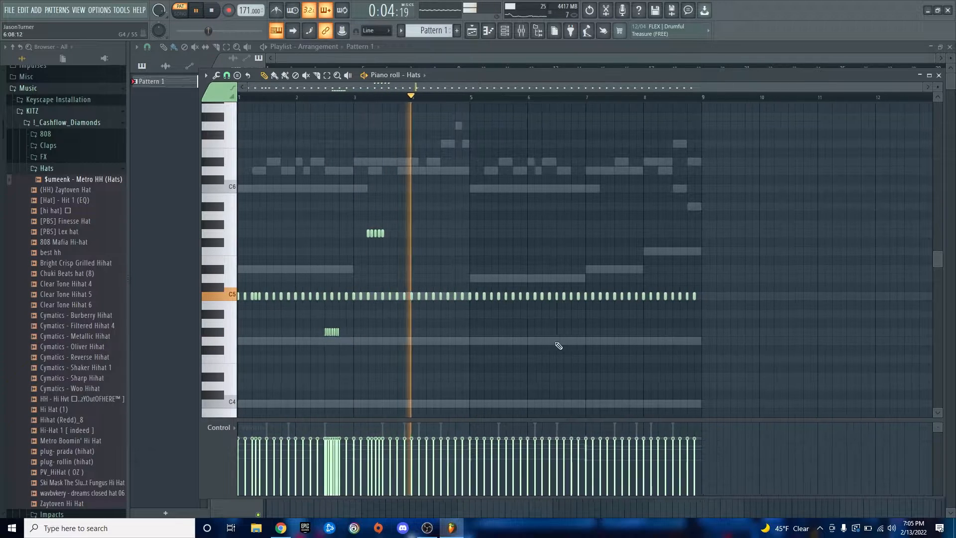
Add an extra C5 hit between the third and fourth hats of bar 5 and play from the start of that bar.
scroll(485, 352, "up", 6)
key("space")
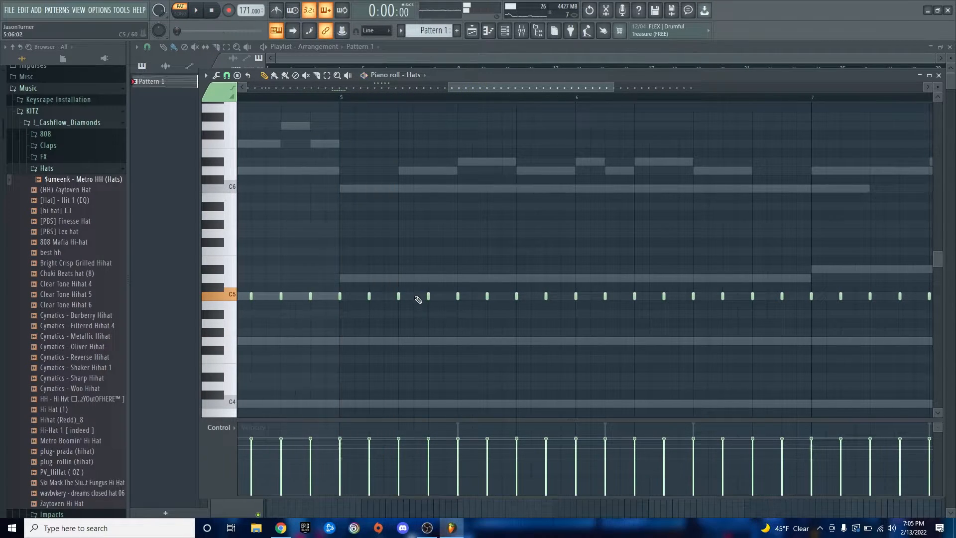
left_click(413, 296)
left_click(342, 98)
key("space")
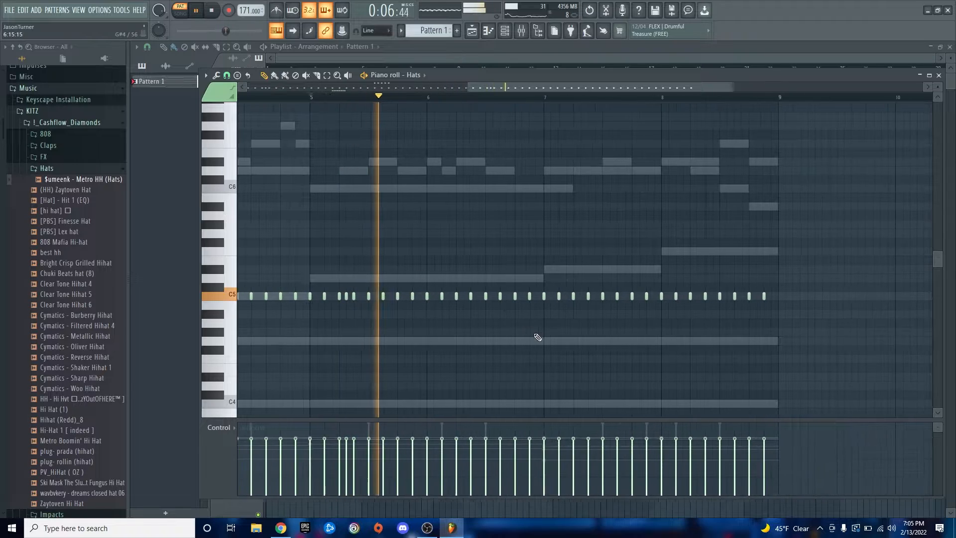
Fill the second half of bar 6 with extra C5 hits so there is one on every step, and listen.
scroll(518, 343, "up", 4)
left_click(428, 296)
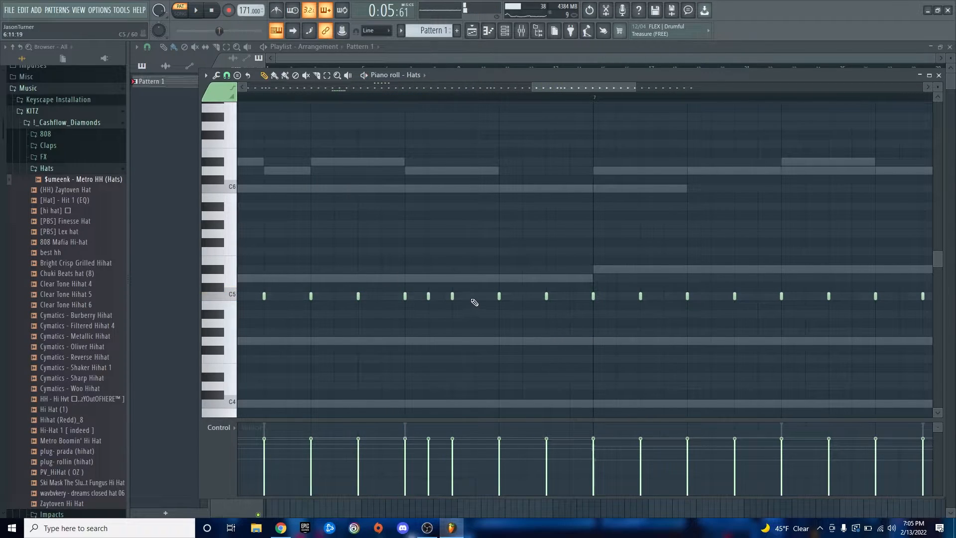
left_click(476, 296)
scroll(465, 330, "down", 3)
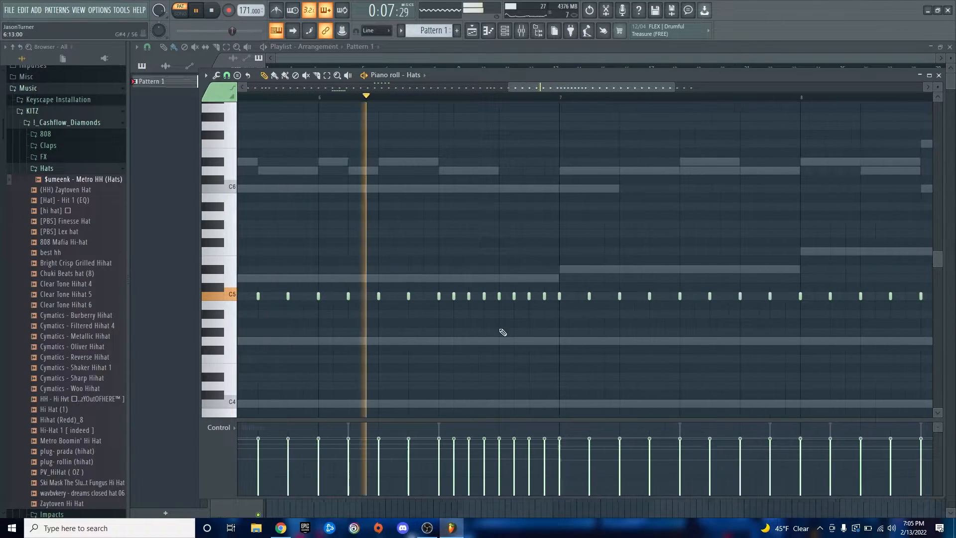
scroll(512, 335, "up", 2)
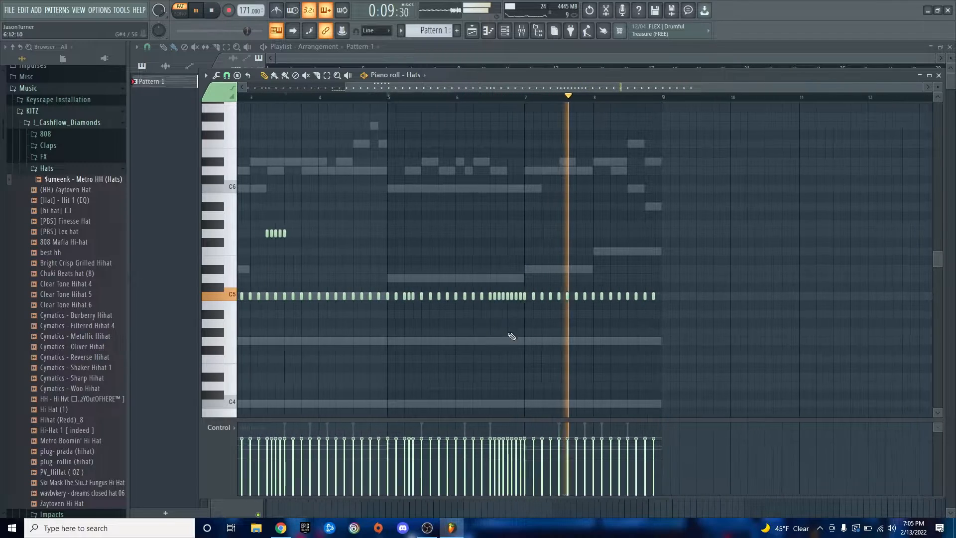
Draw a G#4 note across the last two beats of bar 8 and select it.
key("space")
scroll(681, 359, "up", 2)
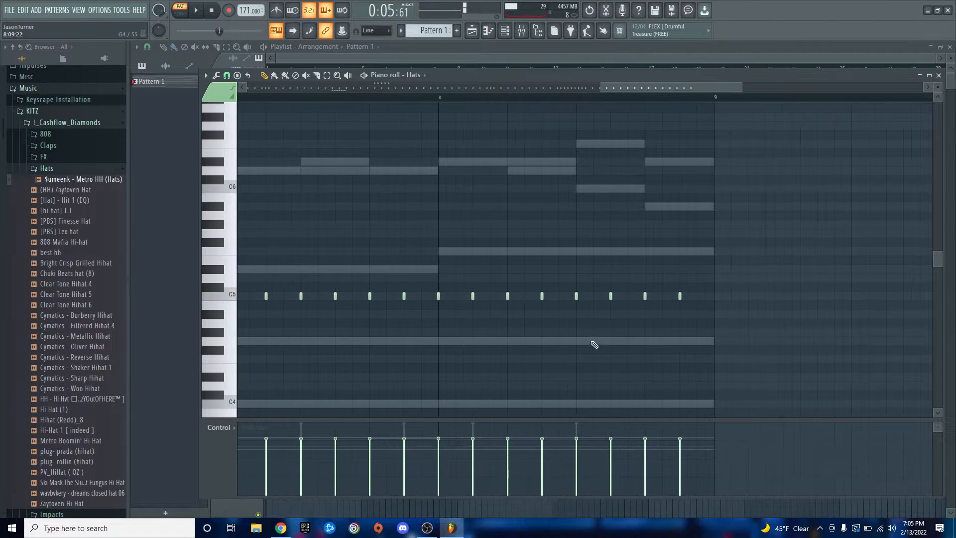
left_click_drag(578, 331, 717, 337)
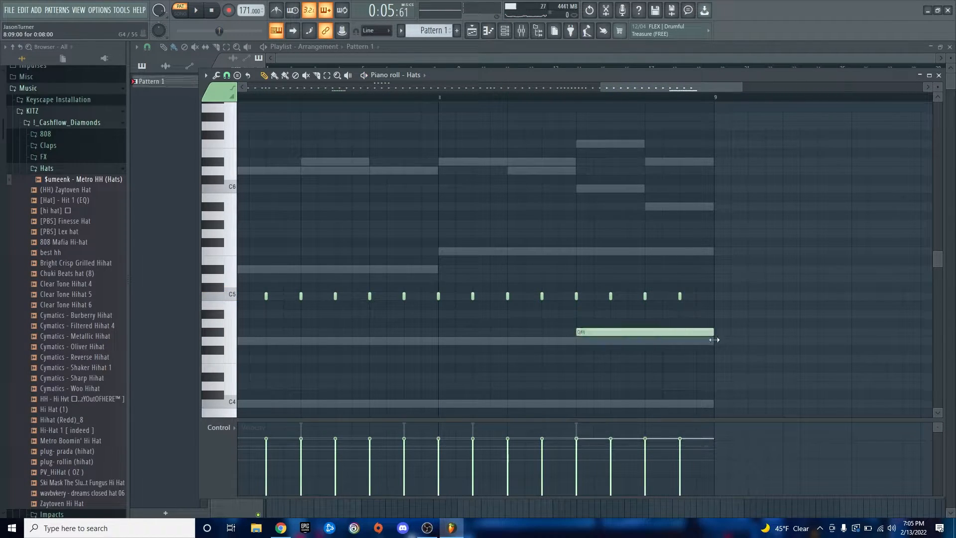
left_click_drag(654, 310, 666, 348)
Chop the two-beat G#4 note in bar 8 into a dense, fast roll by lowering the time multiplier, and play it back.
key("alt+u")
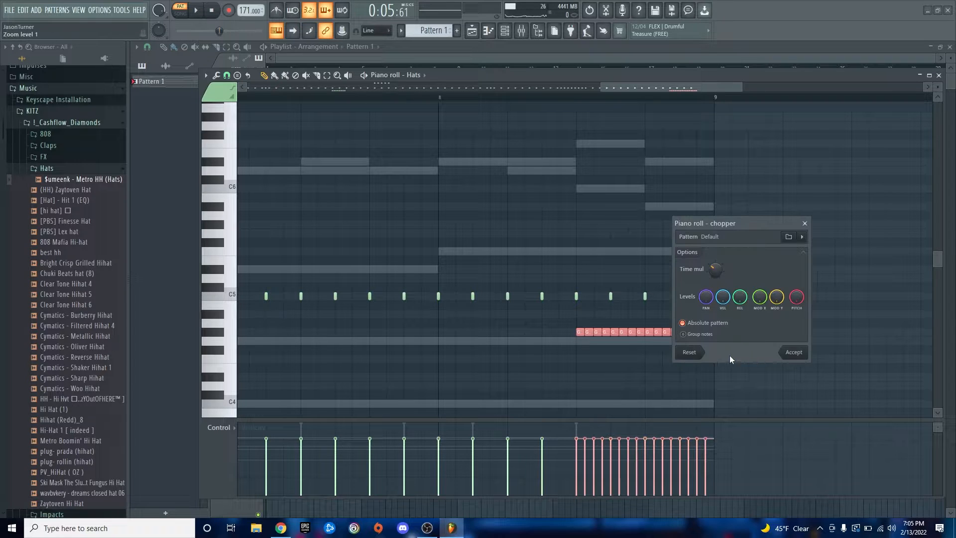
left_click_drag(715, 270, 715, 279)
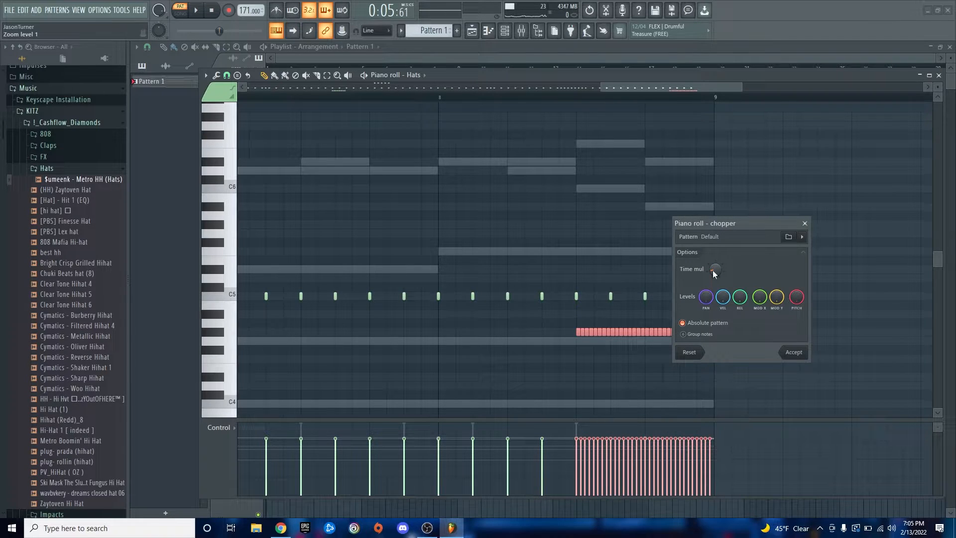
key("Return")
left_click(642, 357, "ctrl")
key("space")
scroll(712, 382, "down", 5)
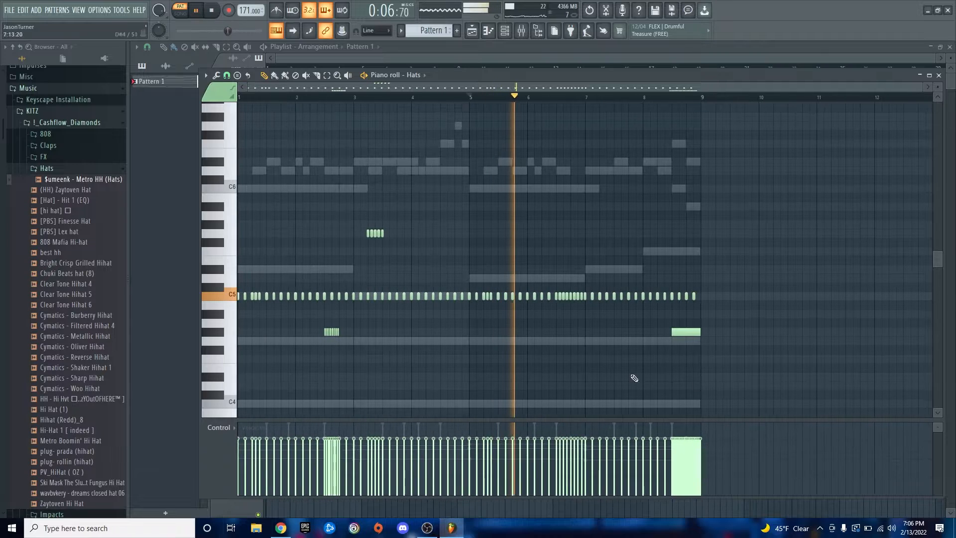
Select the eight-hit G#4 roll in bar 2 and shape its velocities into a gradual rise, then audition it.
key("space")
scroll(351, 368, "up", 6)
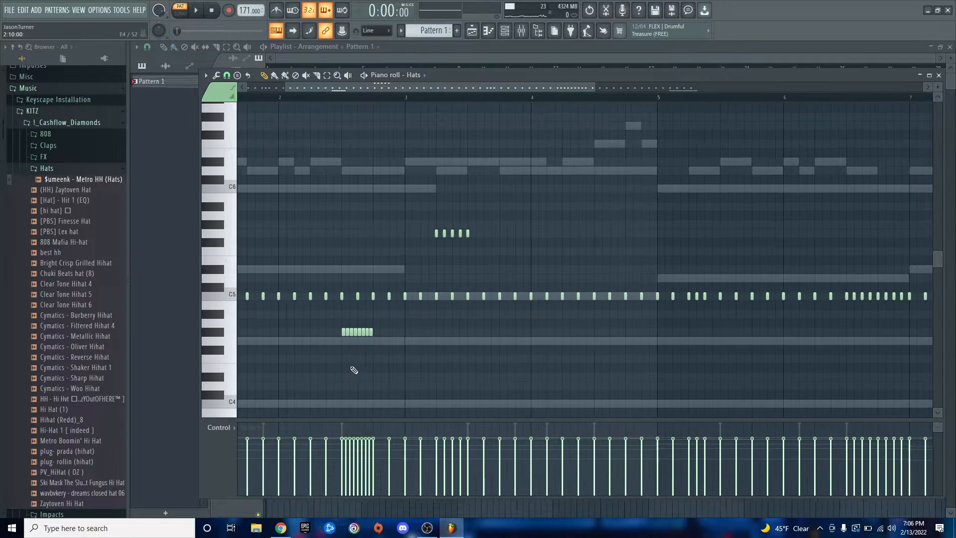
key("space")
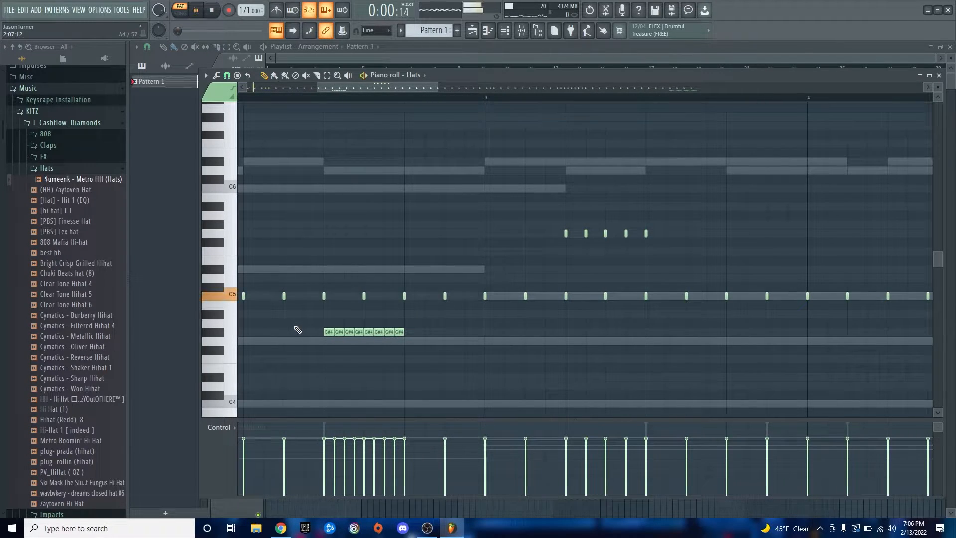
left_click_drag(295, 321, 459, 352)
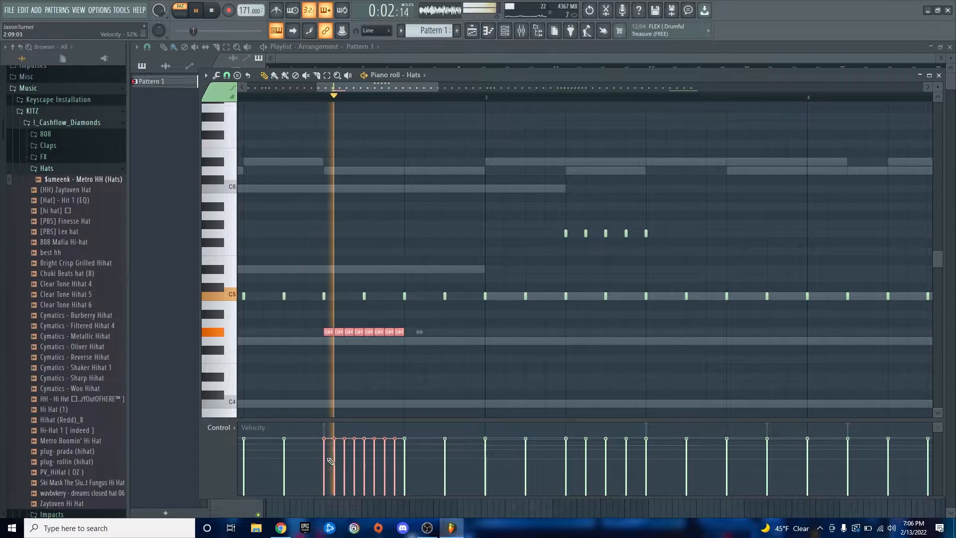
key("space")
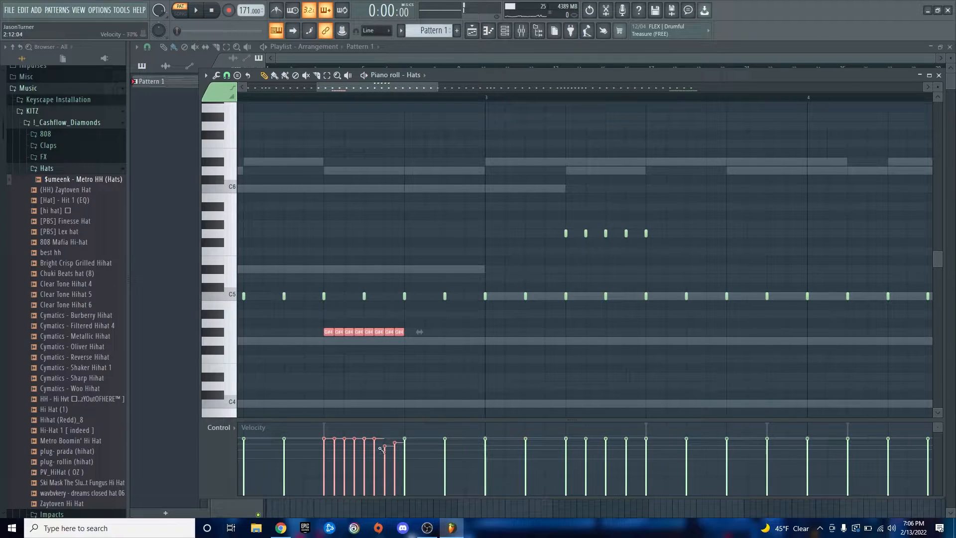
left_click_drag(381, 449, 326, 460)
key("space")
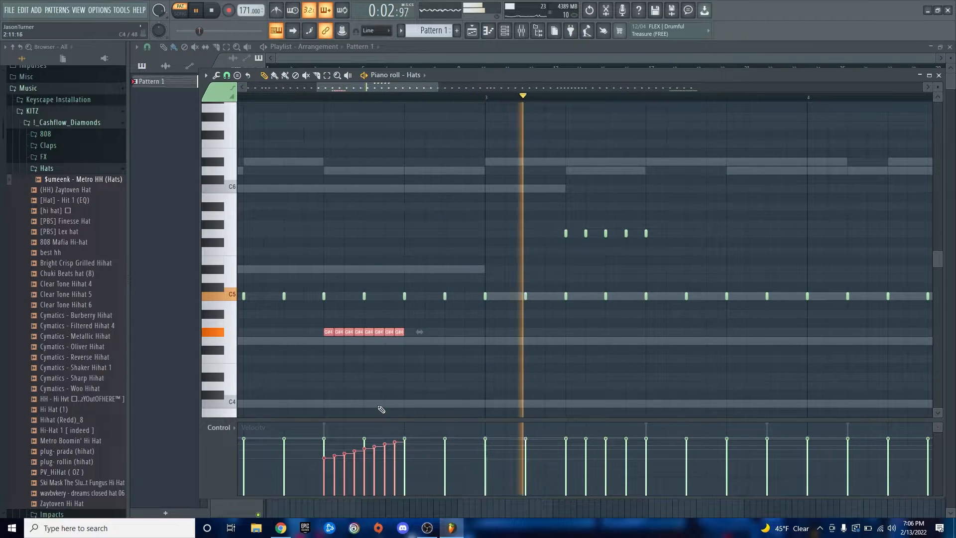
key("space")
Pan the bar 2 roll progressively right over its first four hits and progressively left over its last four, and listen.
left_click(220, 430)
left_click(240, 441)
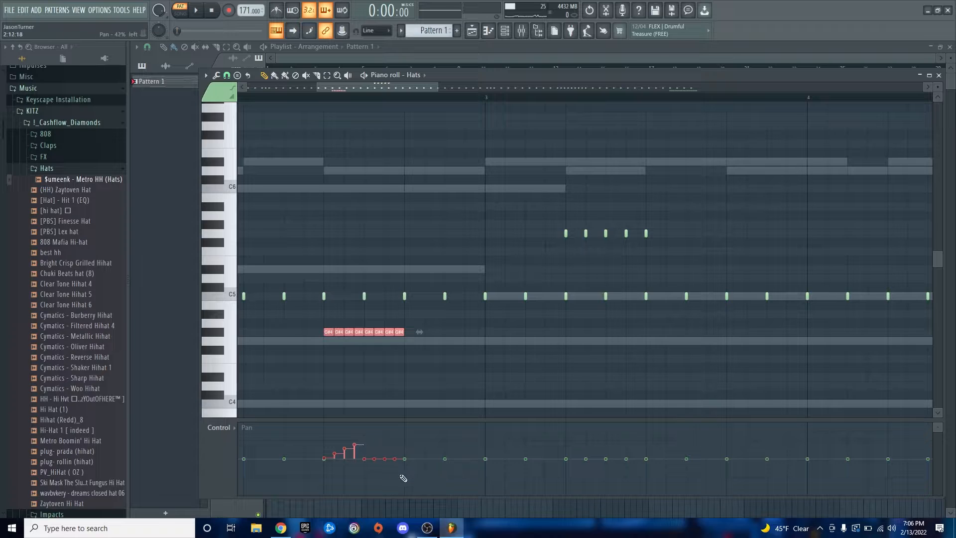
key("space")
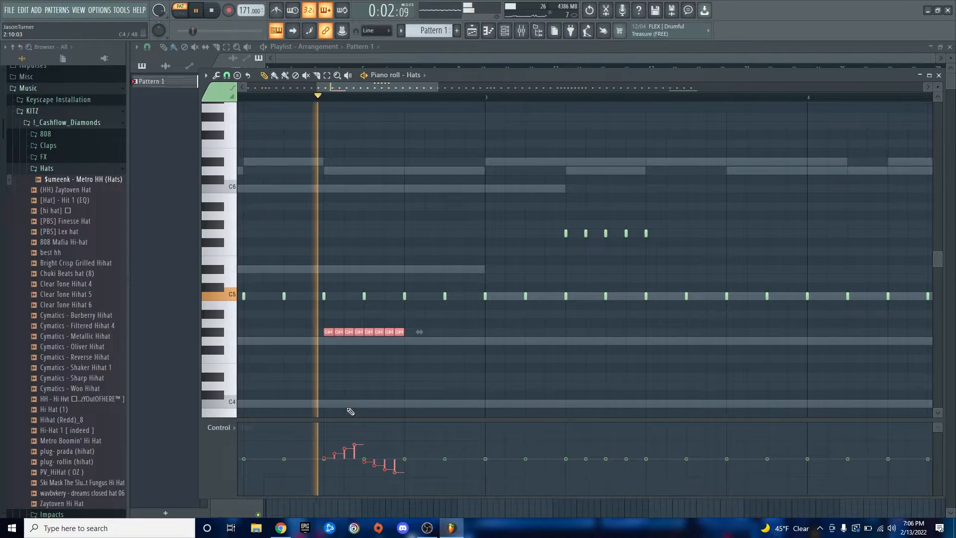
key("space")
Select the five G5 hits in bar 3, lower the velocities of the middle three into a dip, and play the pattern back.
left_click(417, 225, "ctrl")
scroll(418, 234, "down", 2)
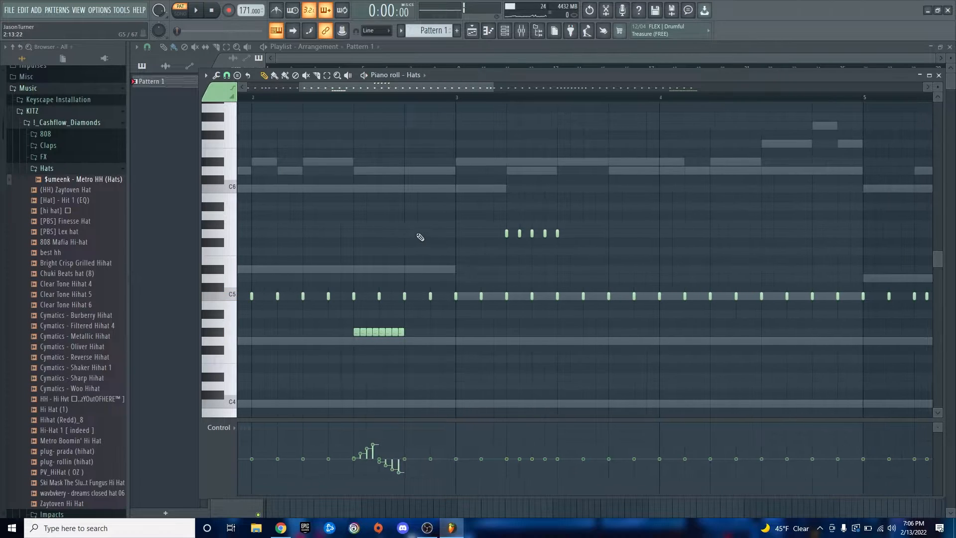
scroll(589, 257, "up", 3)
left_click_drag(392, 213, 546, 238)
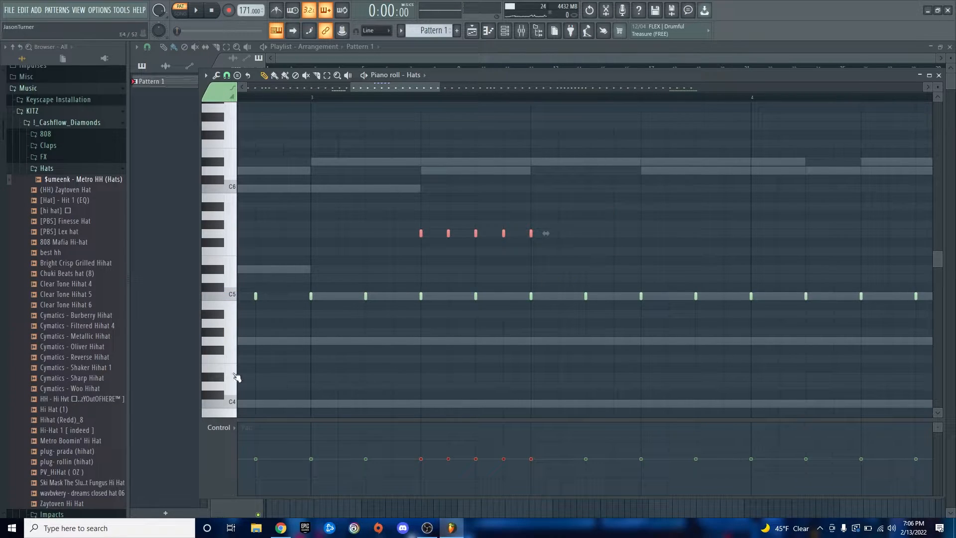
left_click(230, 435)
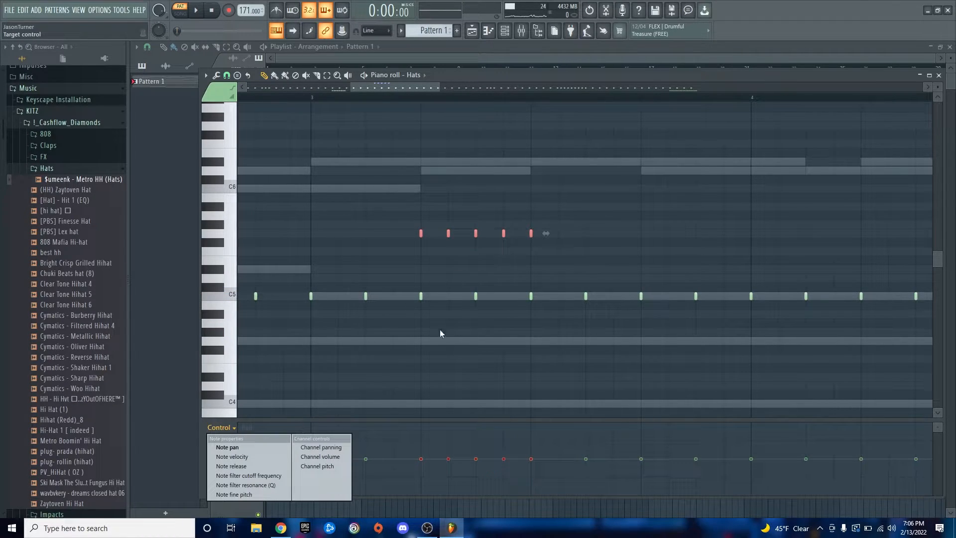
left_click(238, 457)
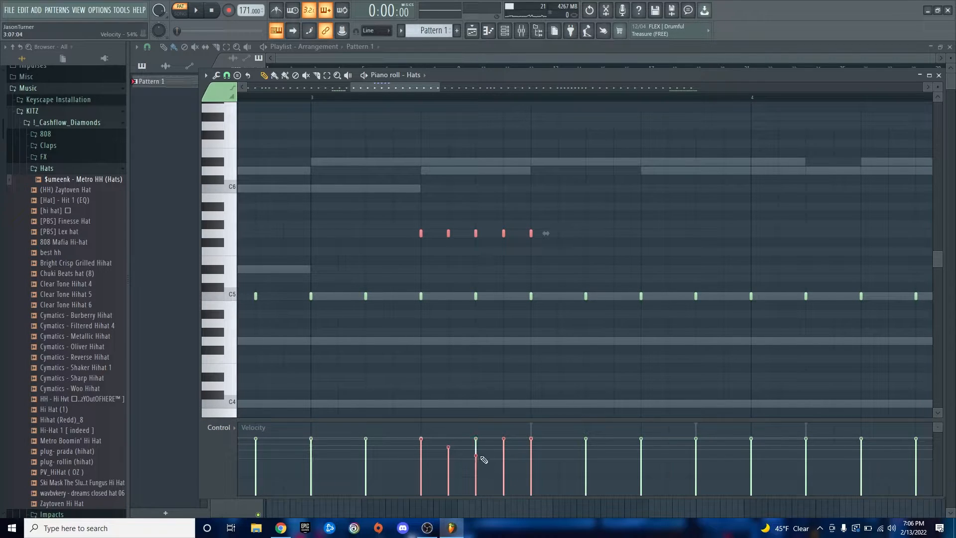
key("space")
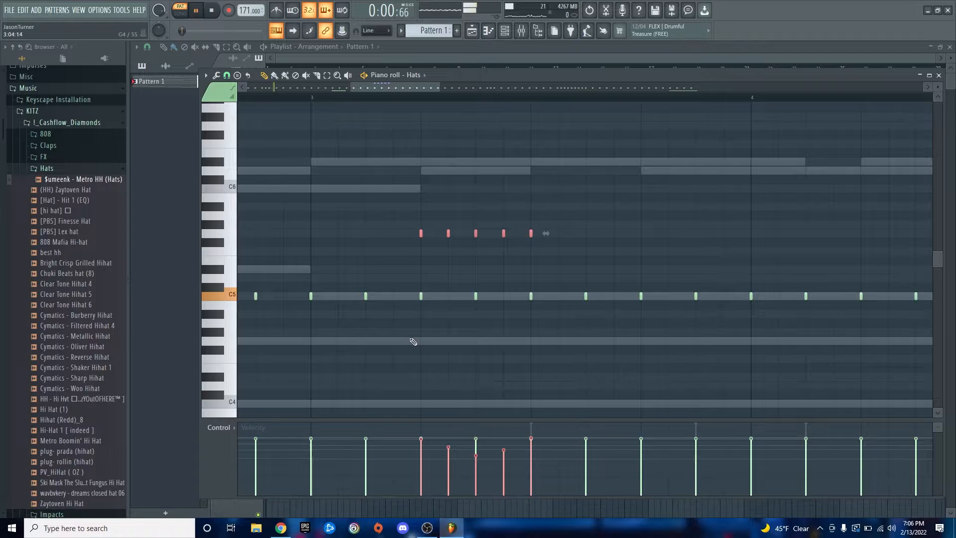
scroll(406, 348, "down", 2)
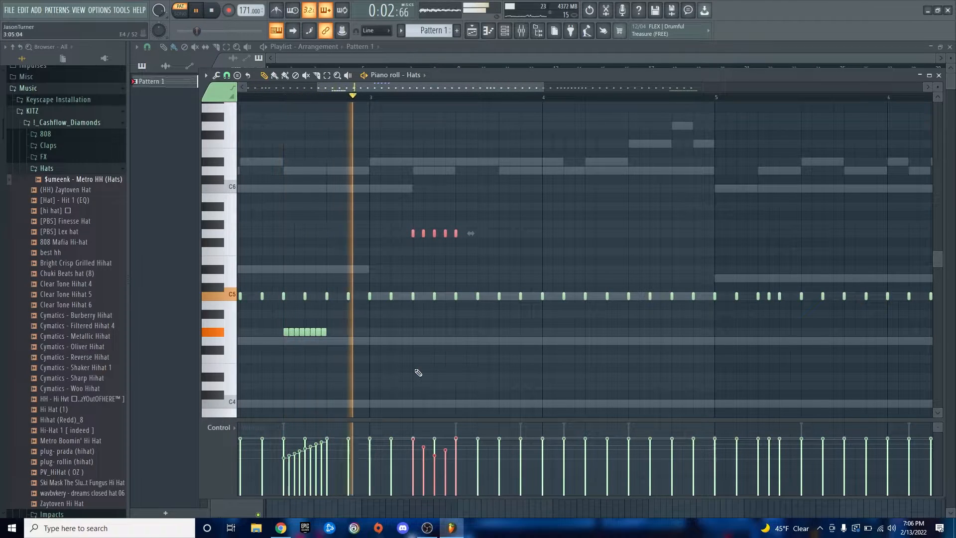
key("space")
Select the dense G#4 roll in bar 8, audition from the start of that bar, and shape its velocities into a steady rise.
scroll(399, 373, "down", 3)
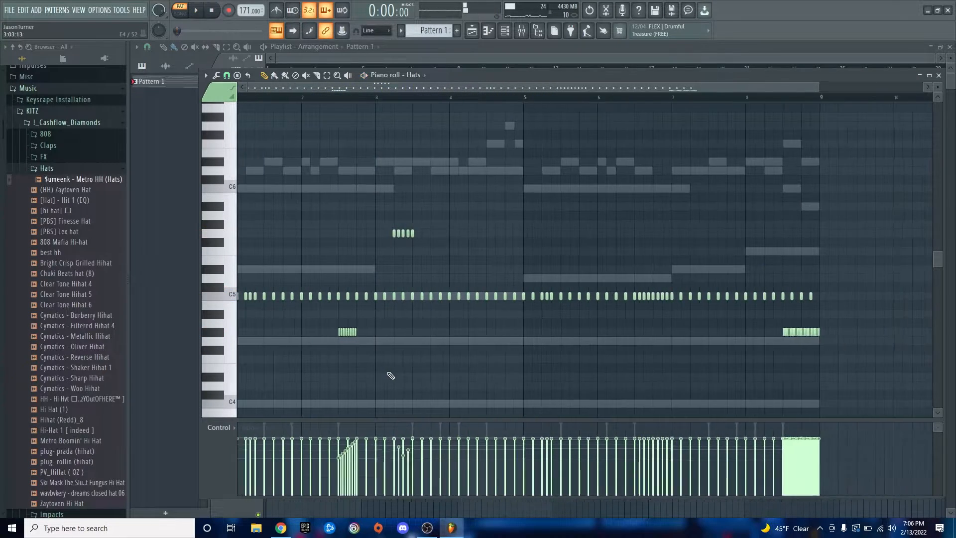
scroll(428, 363, "down", 3)
scroll(501, 300, "up", 6)
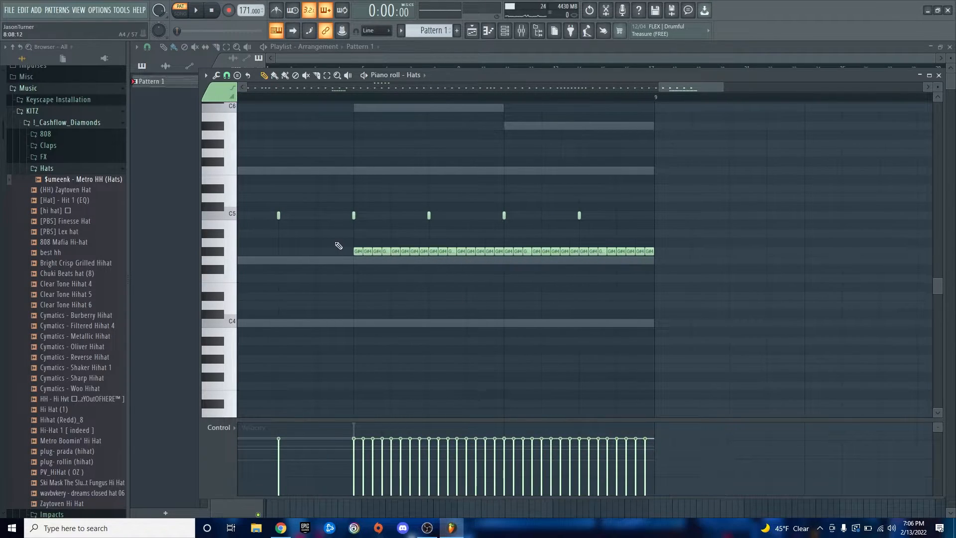
left_click_drag(335, 242, 725, 268)
scroll(648, 277, "down", 2)
left_click(326, 90)
key("space")
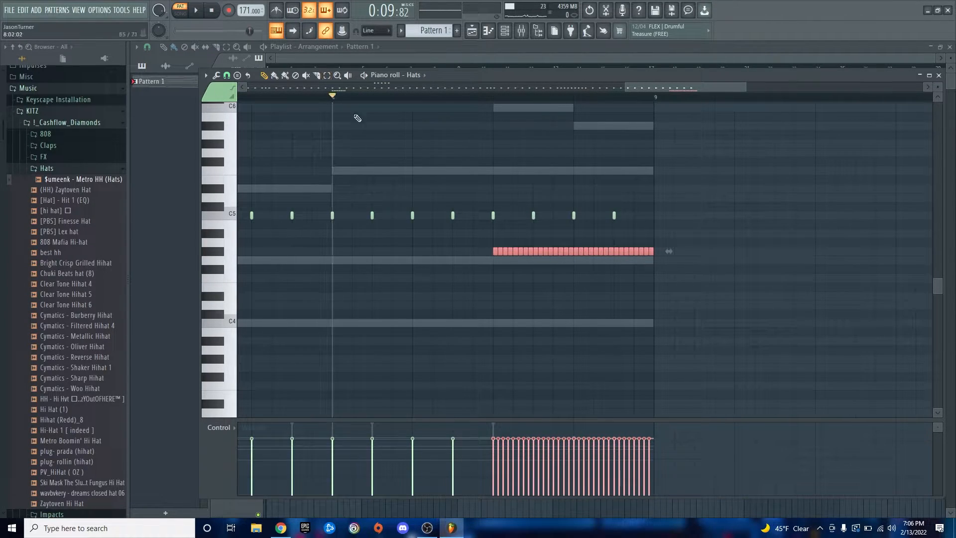
scroll(650, 313, "up", 2)
key("space")
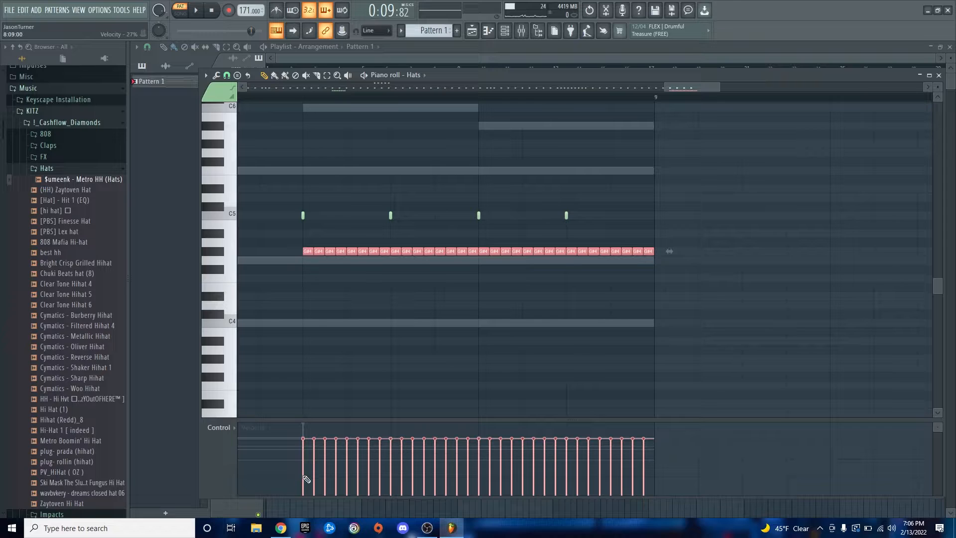
left_click_drag(306, 479, 648, 440)
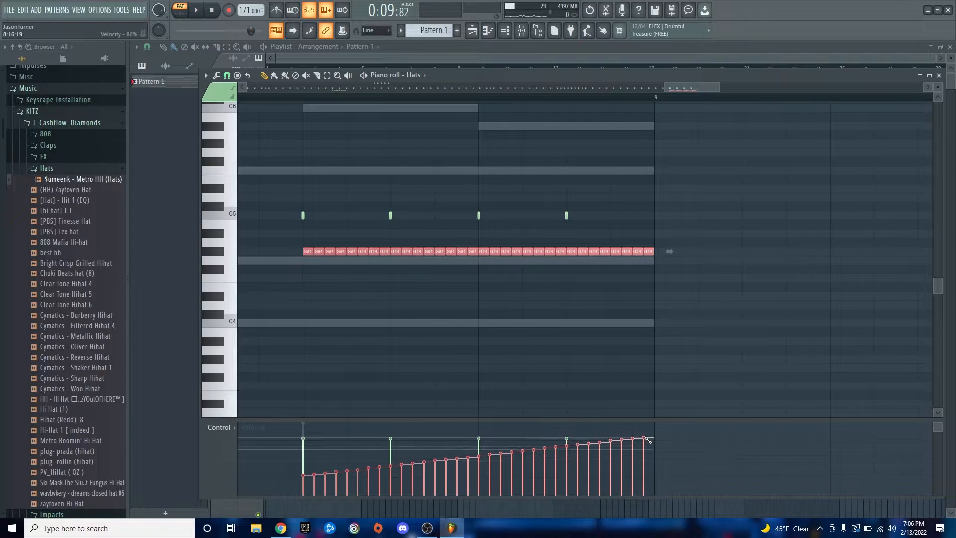
Redraw the selected hat roll's velocities as a steady ramp rising from near zero at its start, and audition it.
key("space")
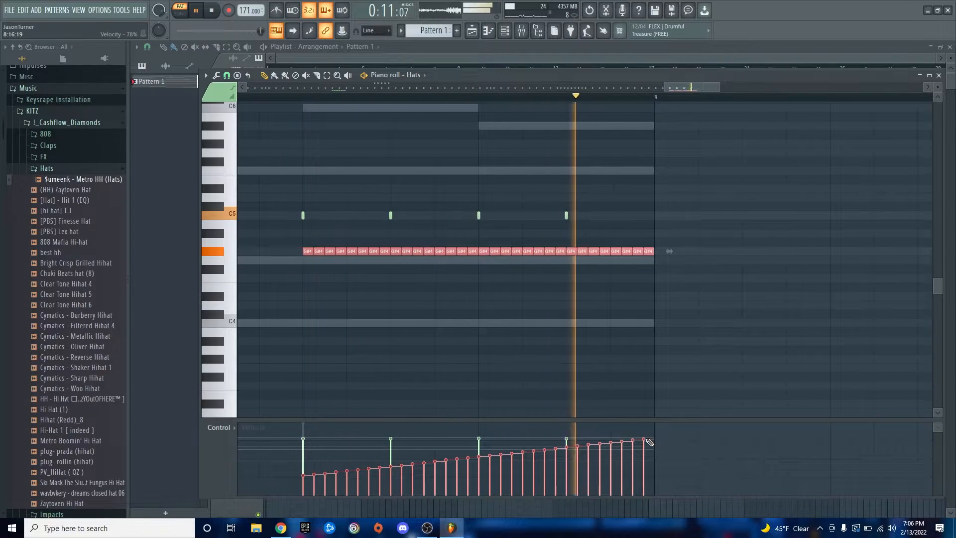
left_click_drag(577, 467, 298, 495)
key("space")
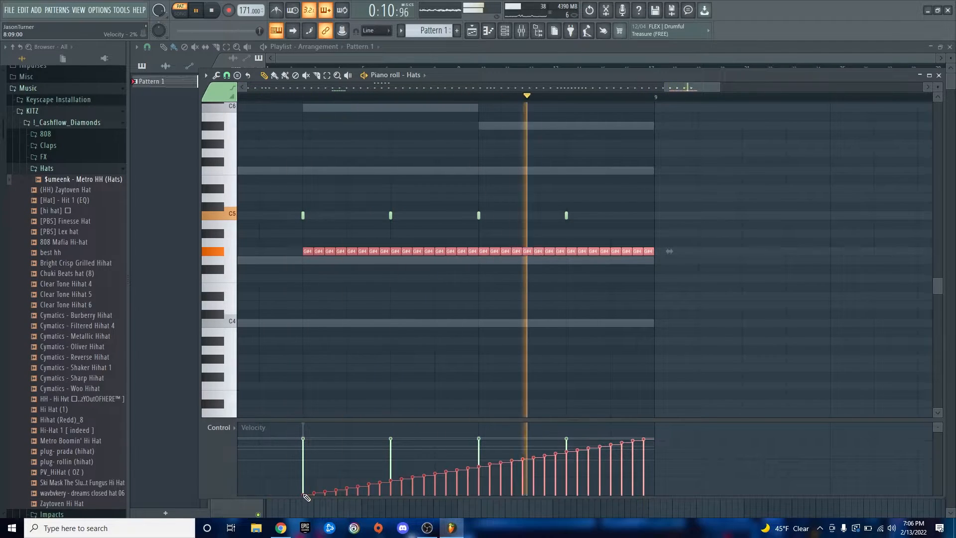
key("space")
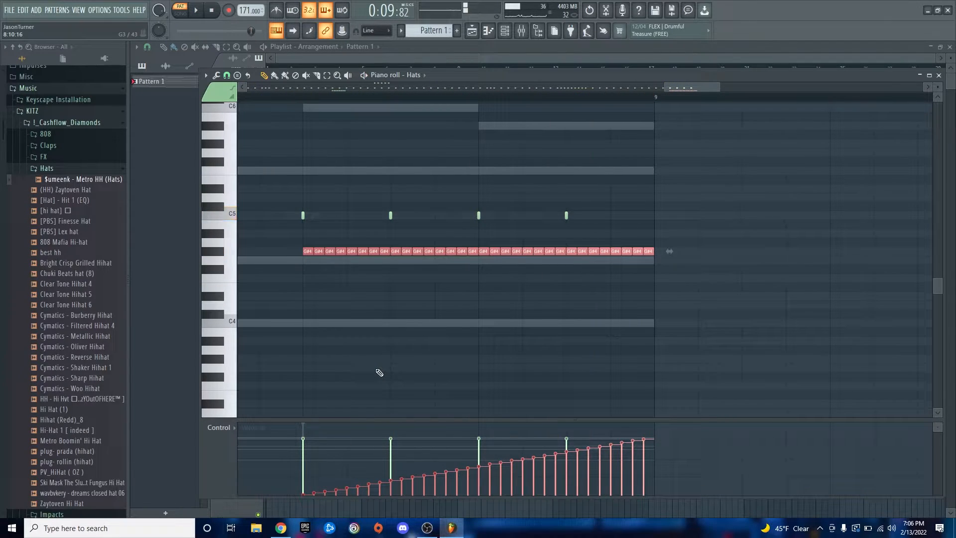
Switch the control lane to Pan and draw a curve that swings the hat roll right in its first half and left in its second.
left_click(235, 438)
left_click(237, 446)
key("space")
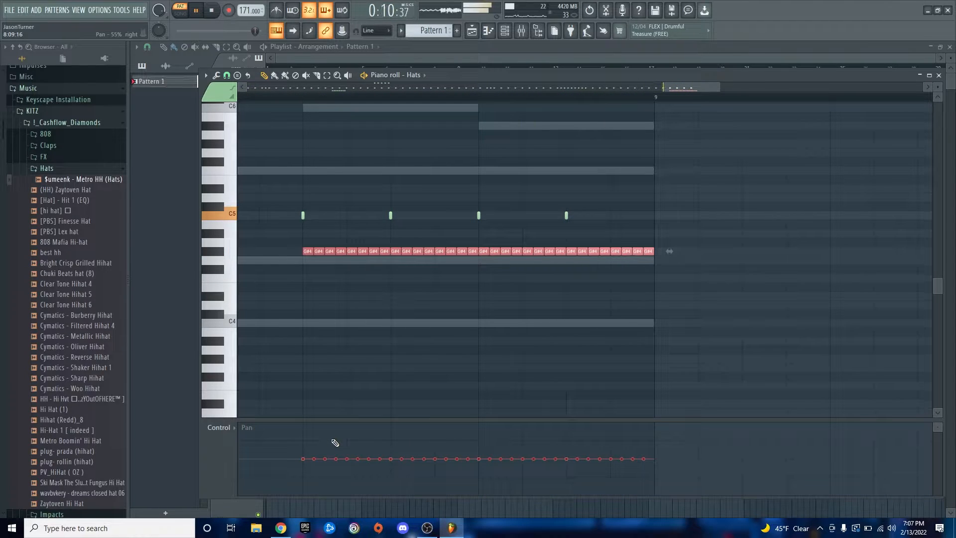
key("space")
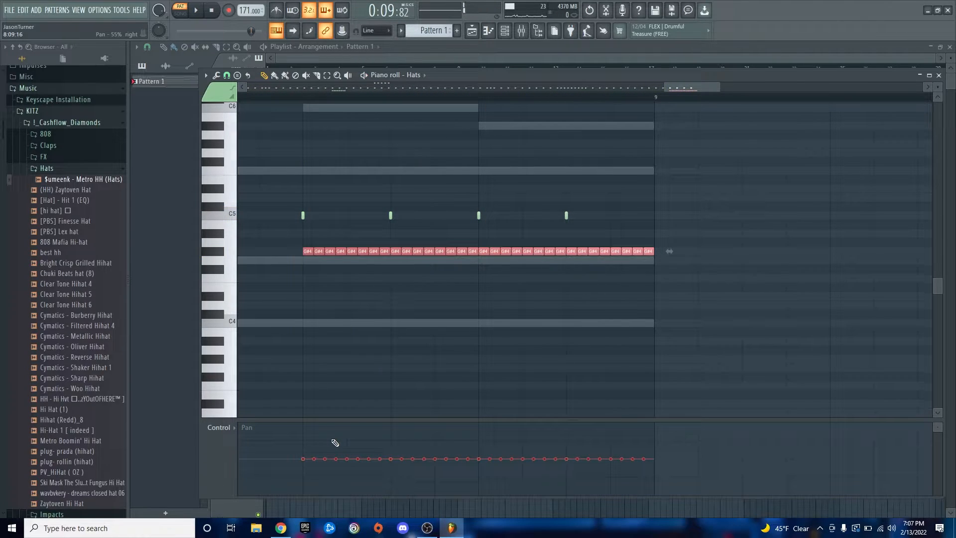
key("space")
key("space")
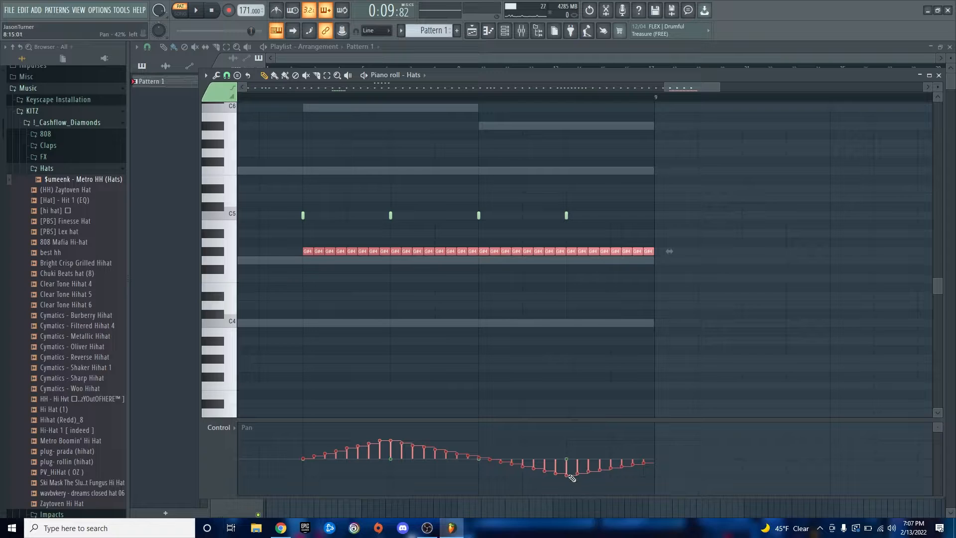
Audition the panned hat roll and exaggerate its pan curve further to the right and left.
key("space")
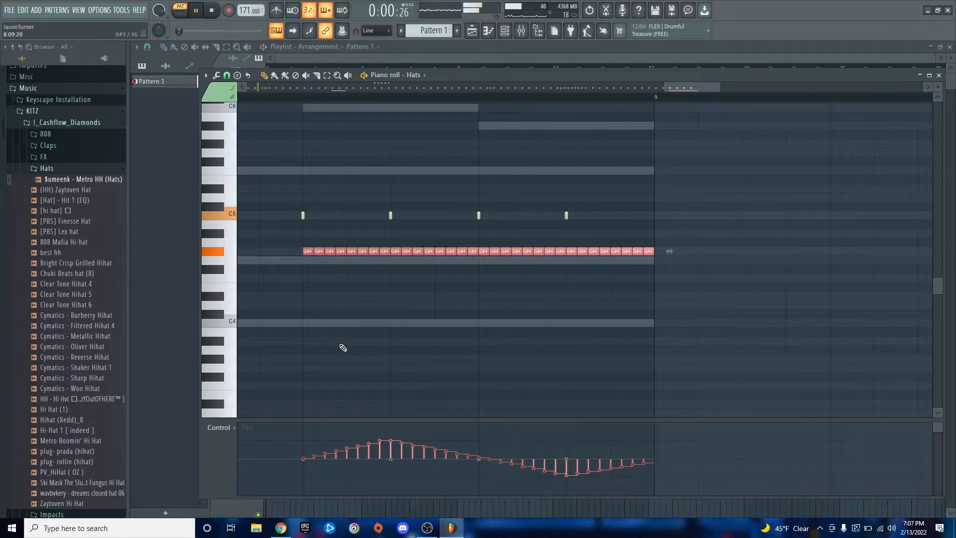
key("space")
key("space")
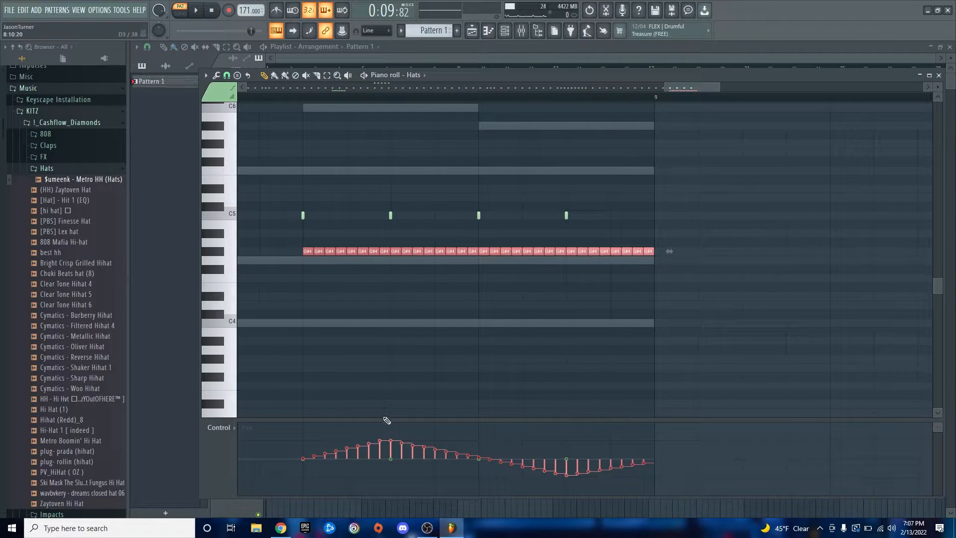
key("space")
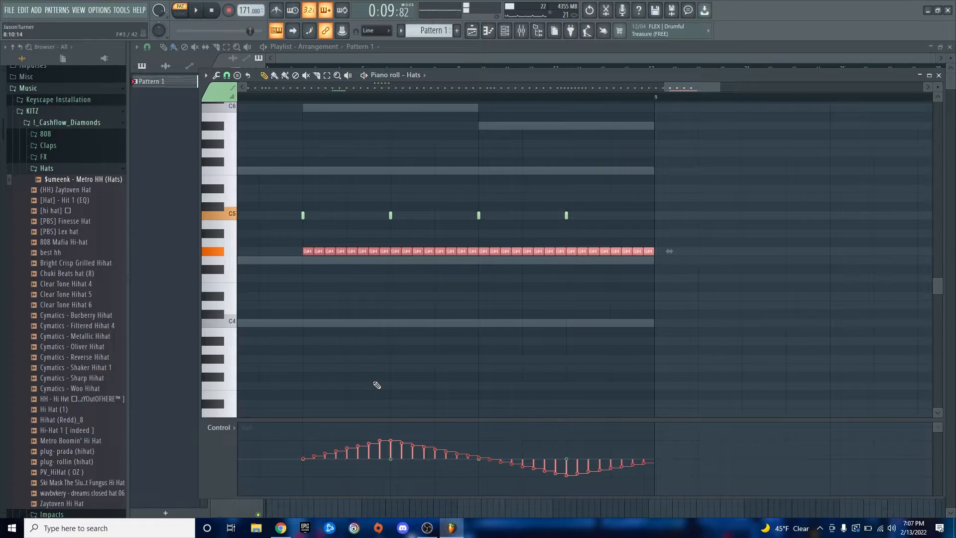
key("space")
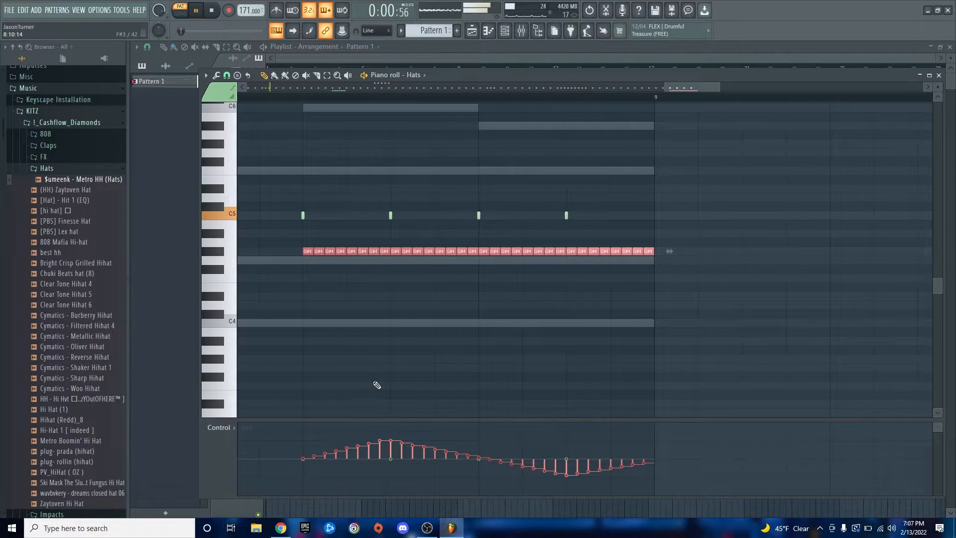
key("space")
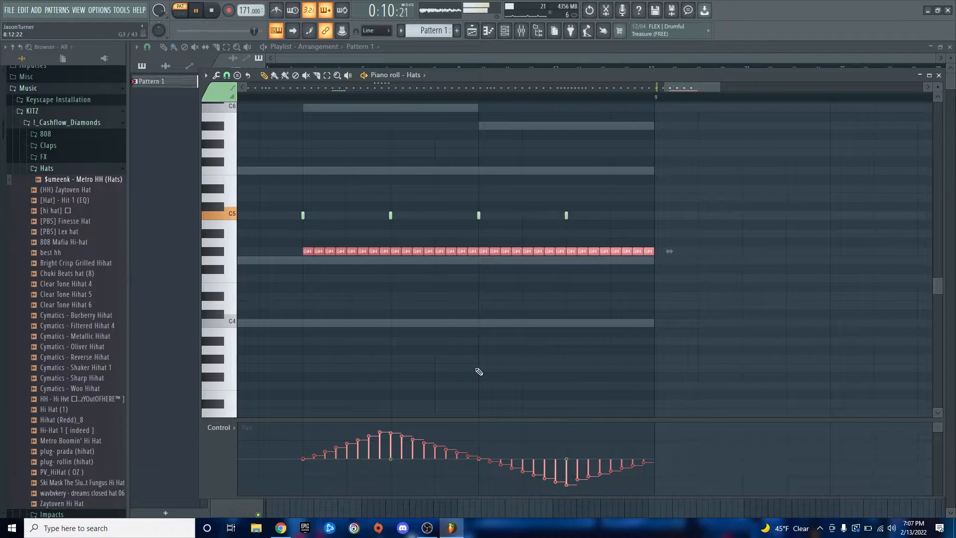
key("space")
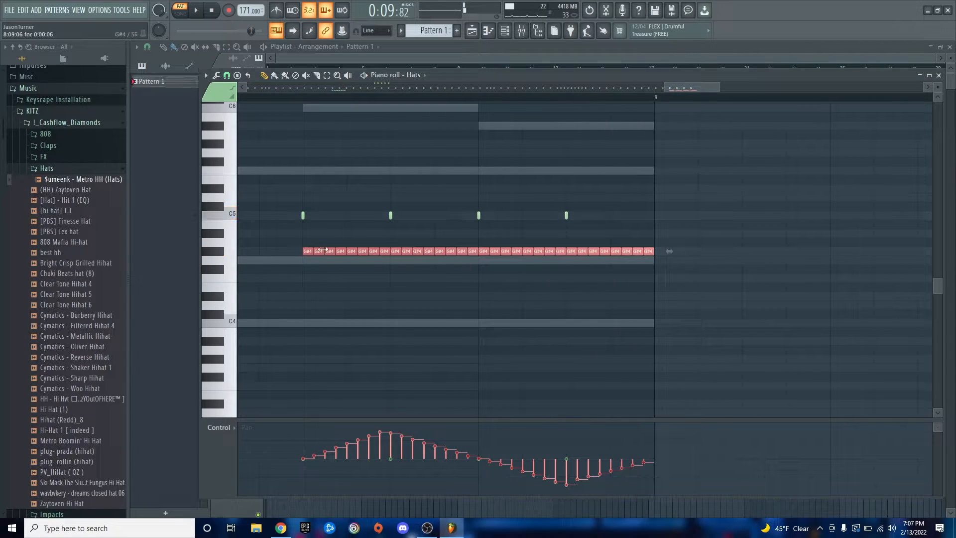
Deselect the hat roll notes and switch the control lane back to Velocity.
key("ctrl+d")
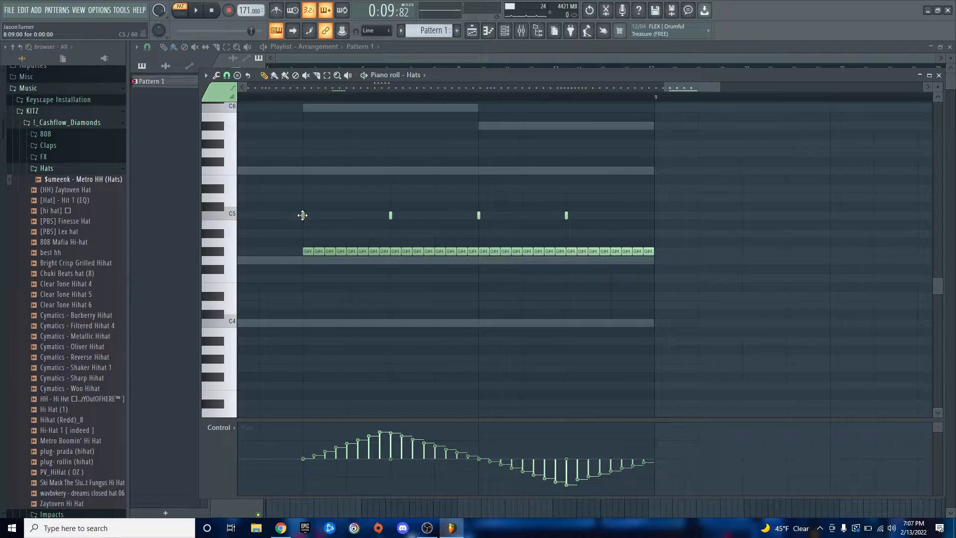
scroll(438, 301, "up", 2)
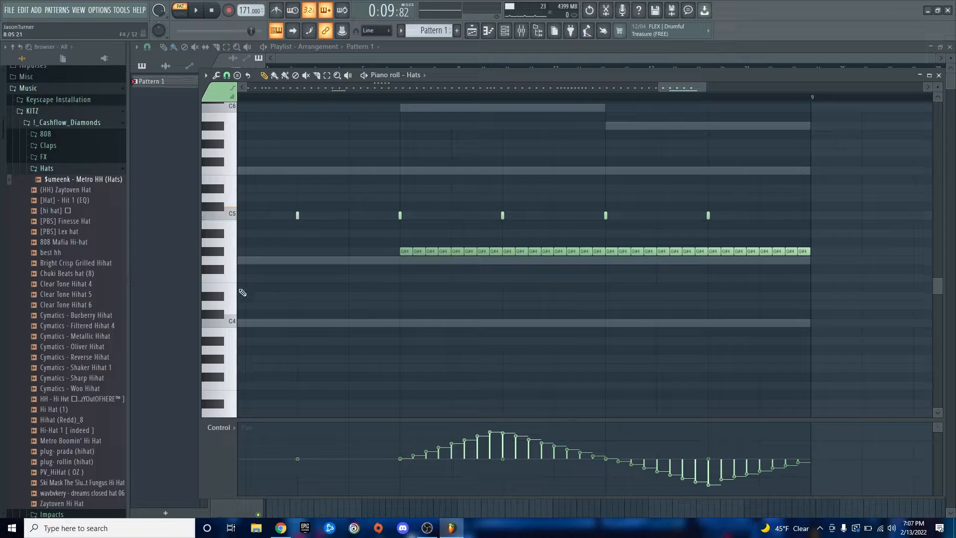
left_click(228, 435)
left_click(241, 456)
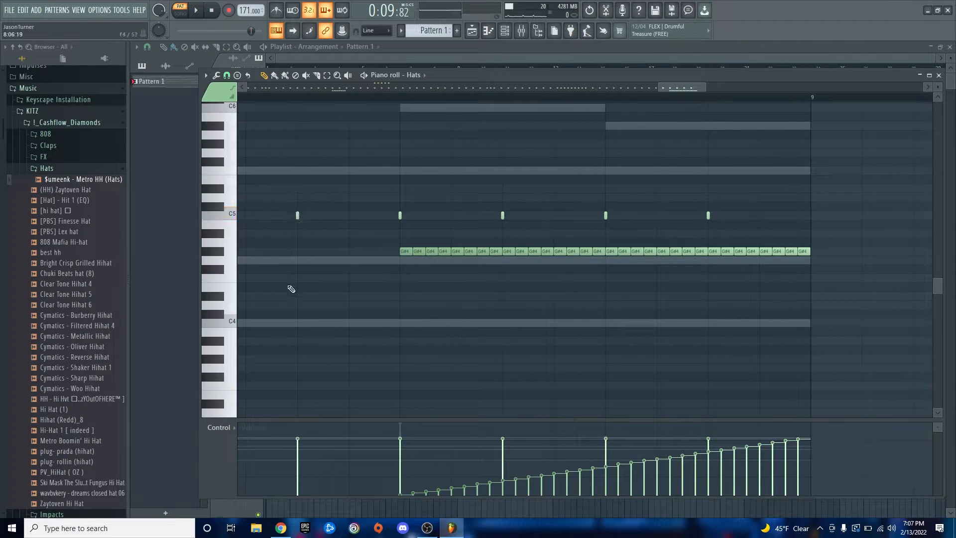
scroll(291, 289, "down", 8)
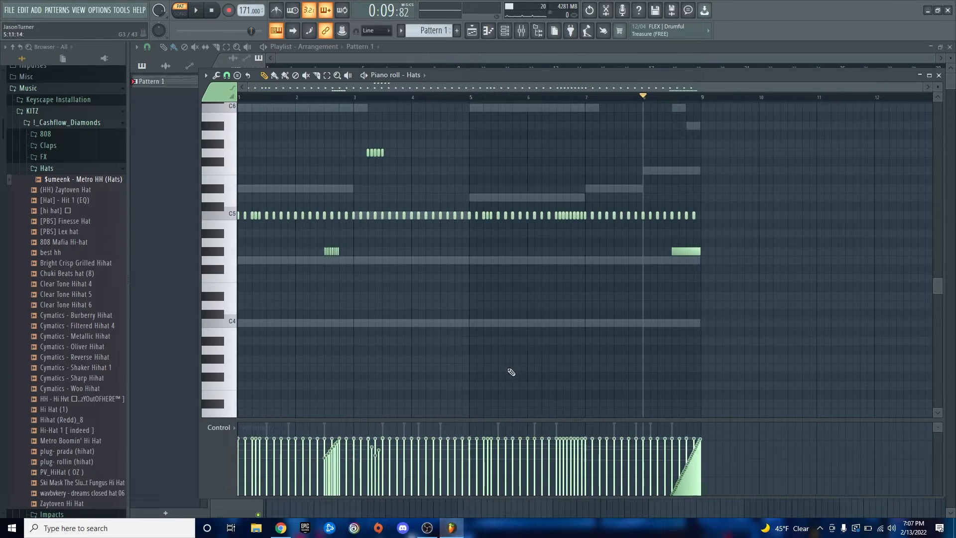
Play the whole pattern and lower the Hats mixer fader on Insert 6.
key("space")
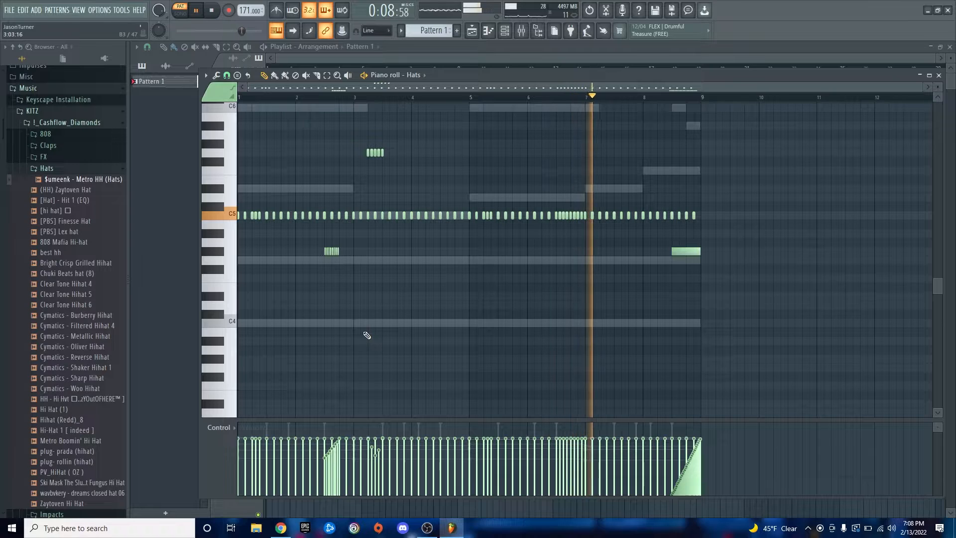
key("F7")
key("space")
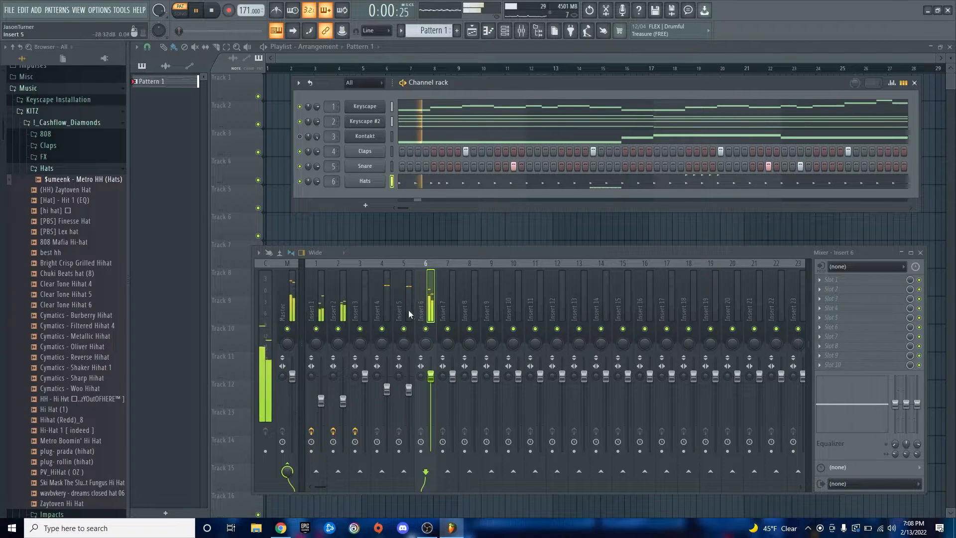
left_click_drag(431, 376, 431, 400)
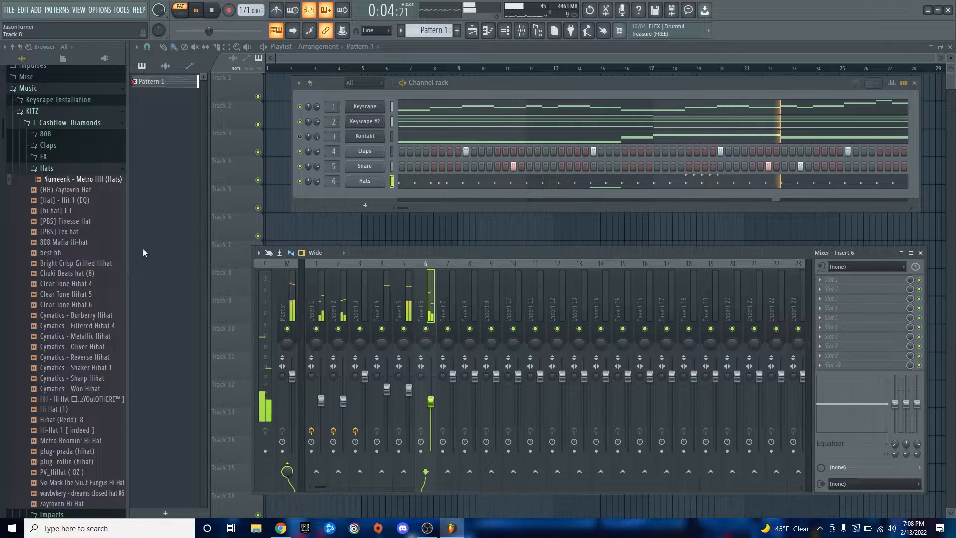
Audition samples from the kit's 808 folder and add "808 - Mani Zay (Perfect Tune Edit)" as a new channel below Hats.
left_click(51, 170)
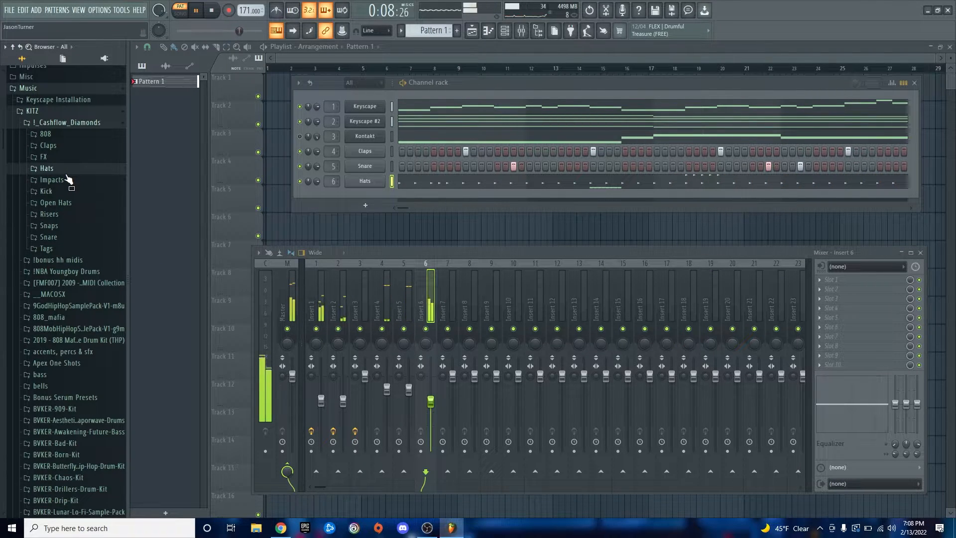
left_click(54, 139)
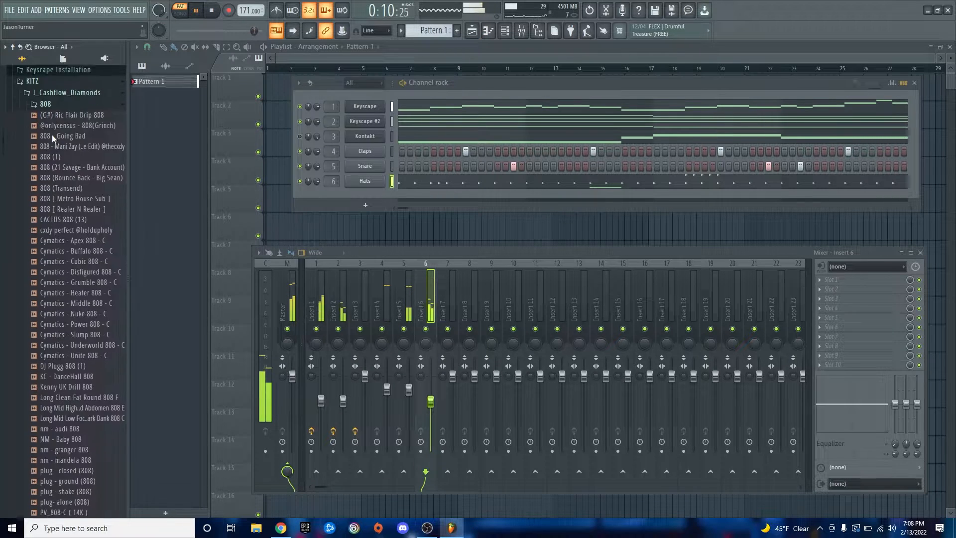
left_click(82, 126)
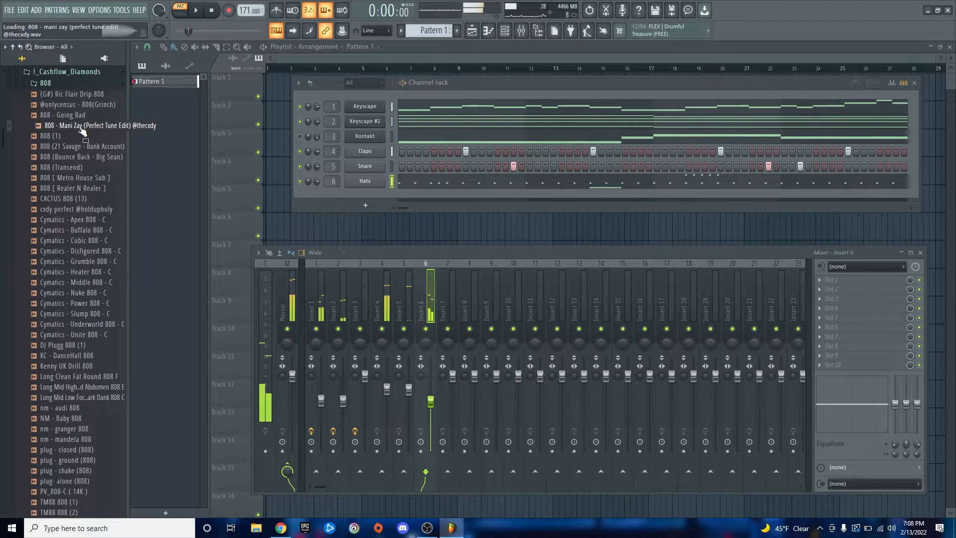
key("space")
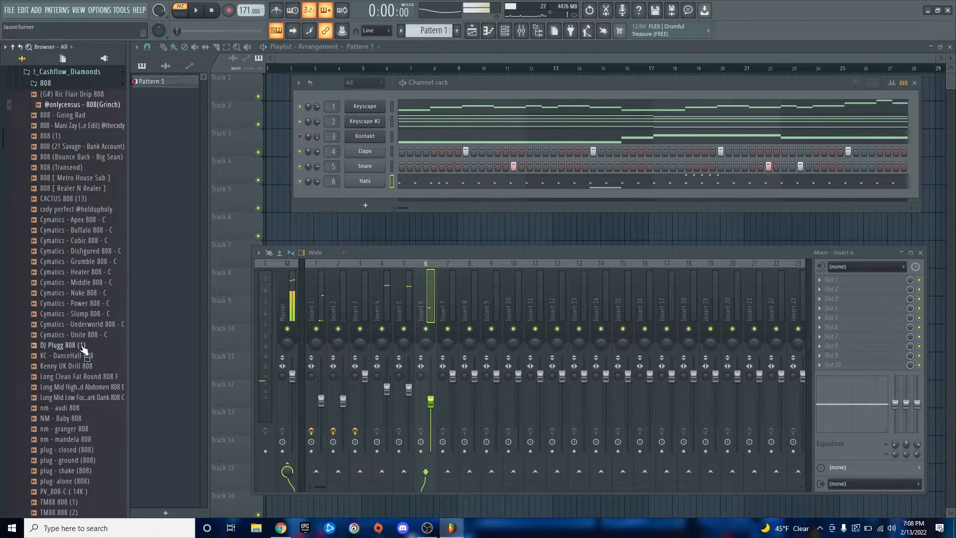
left_click(86, 325)
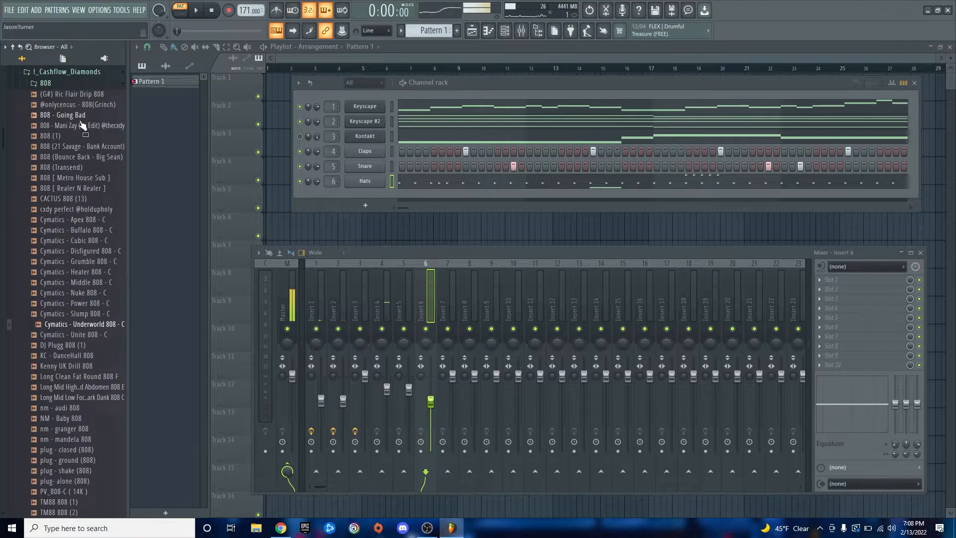
left_click_drag(82, 125, 388, 205)
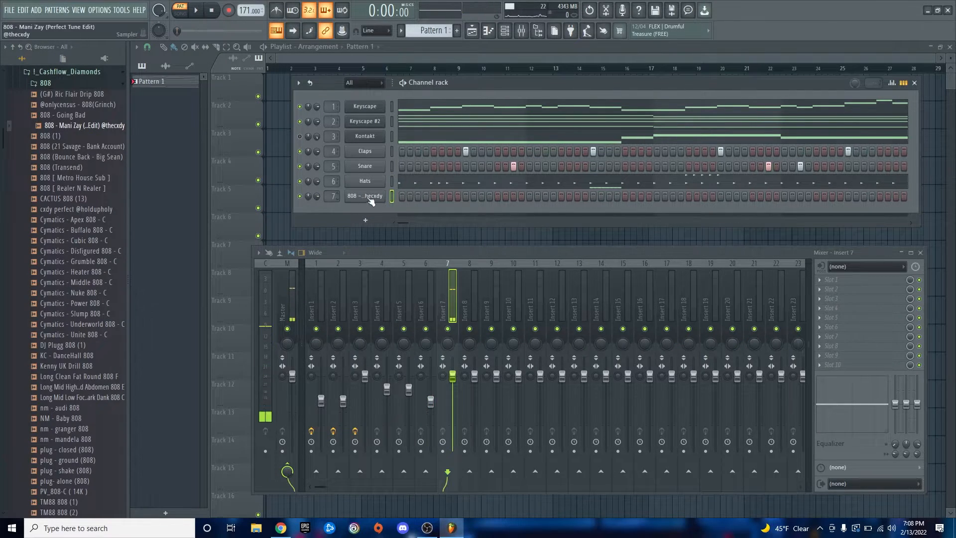
Rename the newly added sample channel to 808.
right_click(367, 196)
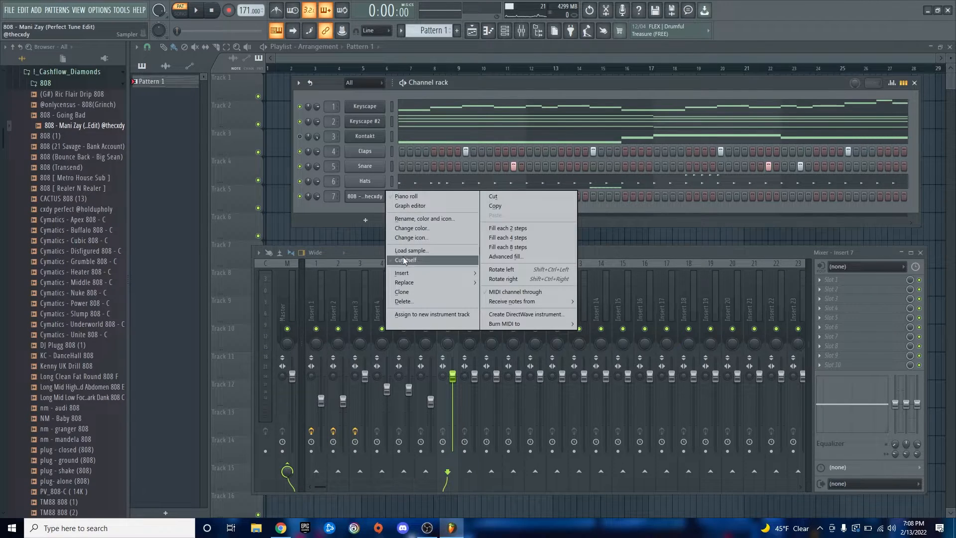
key("Escape")
key("F2")
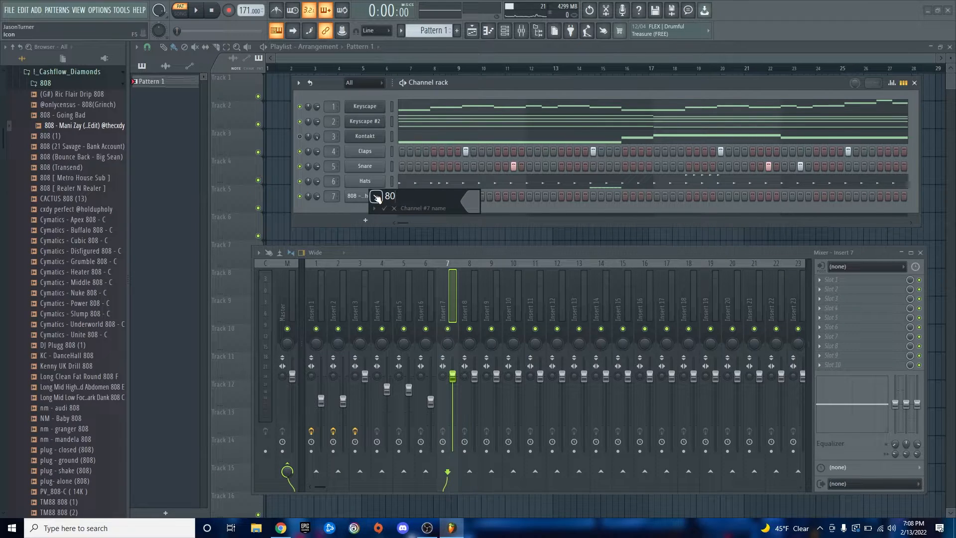
type("808")
key("Return")
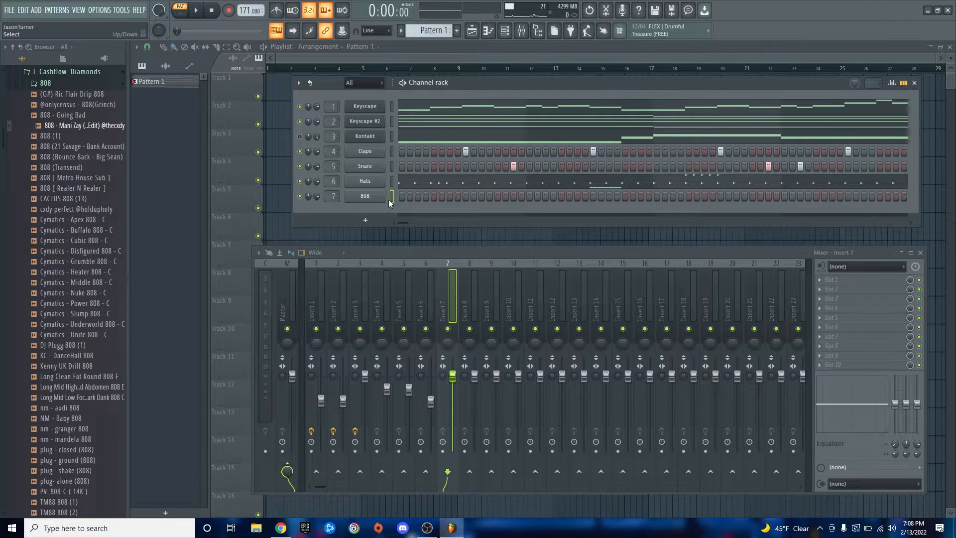
Enter three short C5 notes for the 808 in bar 1, at steps 1, 7 and 13, and audition them.
key("F7")
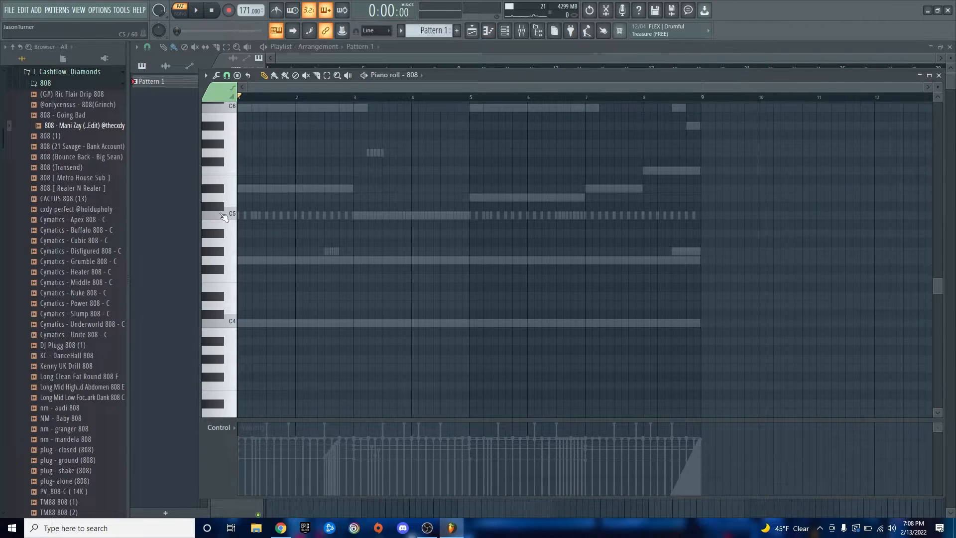
scroll(229, 238, "up", 4)
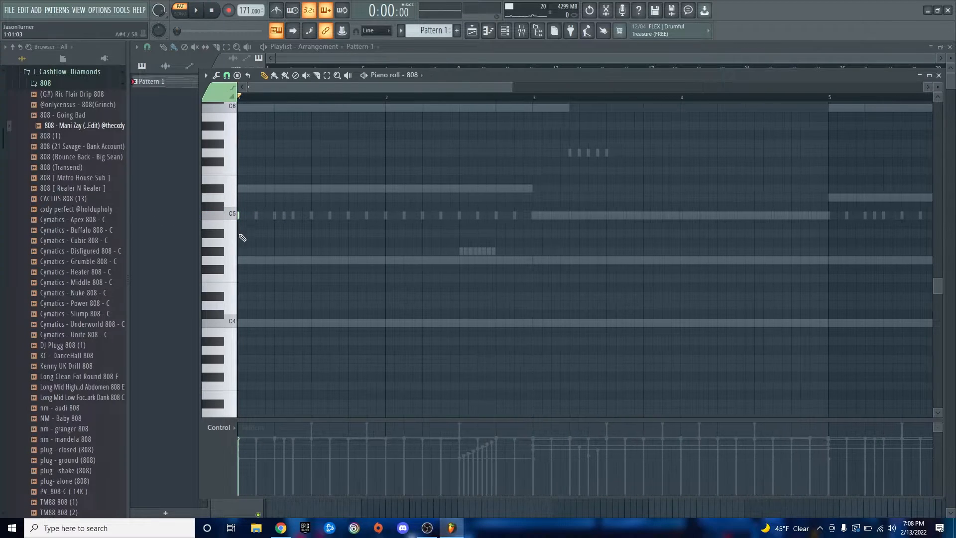
key("space")
scroll(248, 238, "up", 3)
key("space")
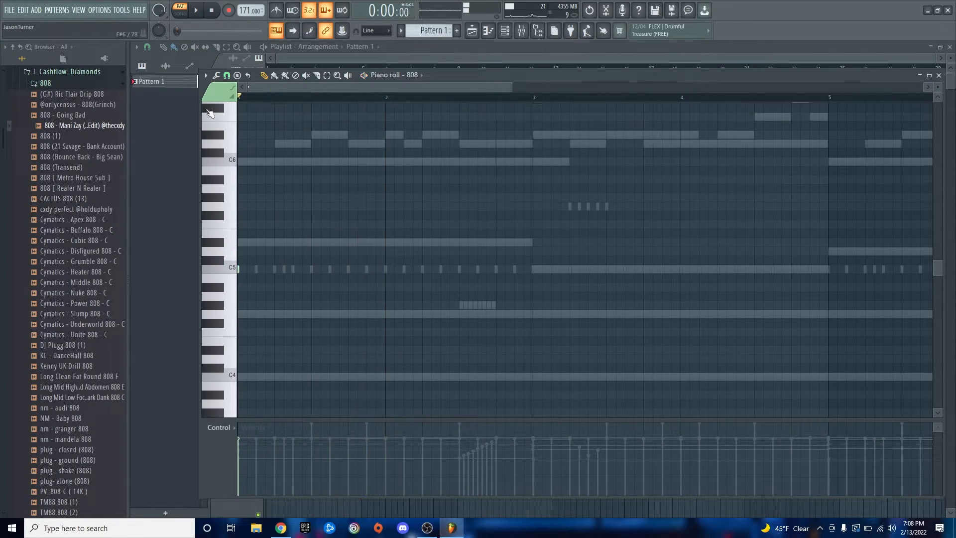
left_click(227, 75)
left_click(248, 208)
left_click(293, 269)
key("space")
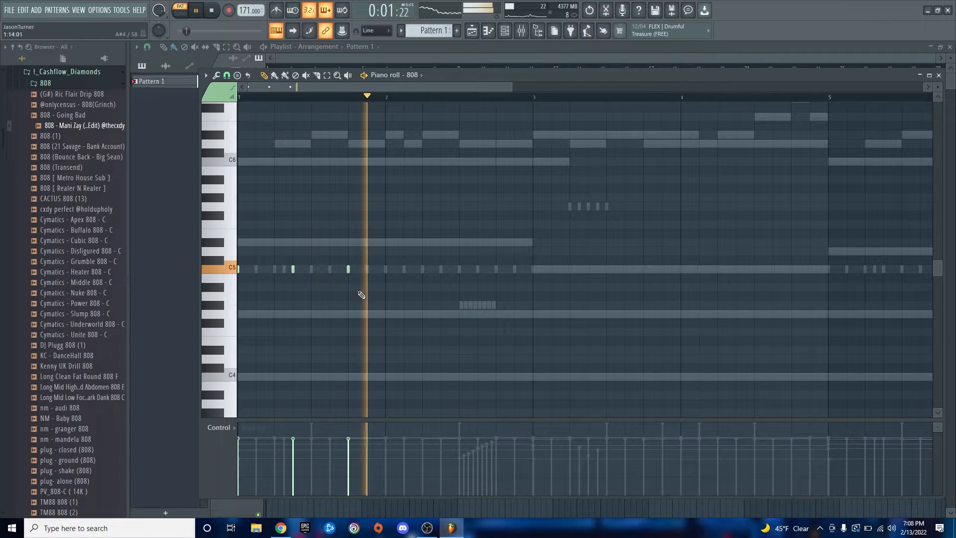
key("space")
Play the pattern, then lengthen the three C5 808 notes so they run end to end across bar 1.
scroll(364, 279, "down", 5, "ctrl")
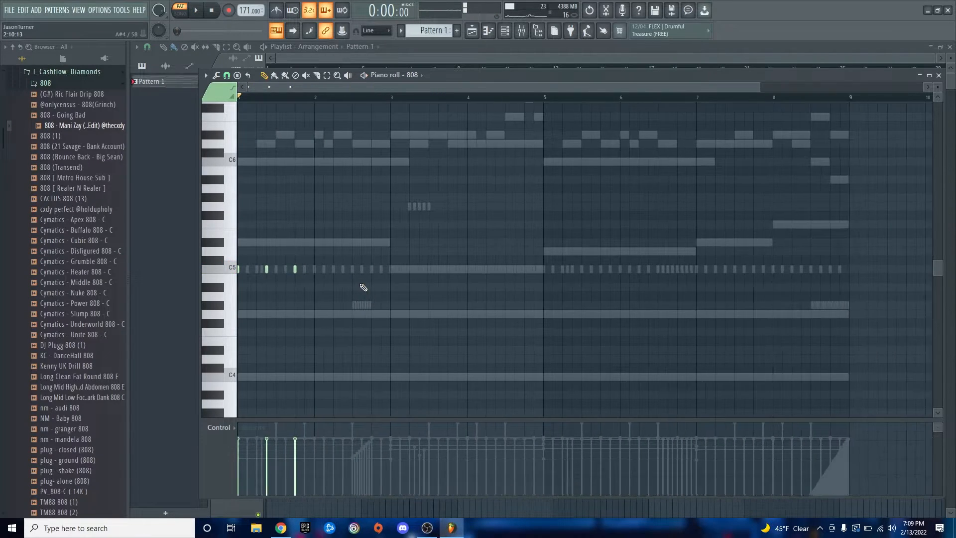
key("space")
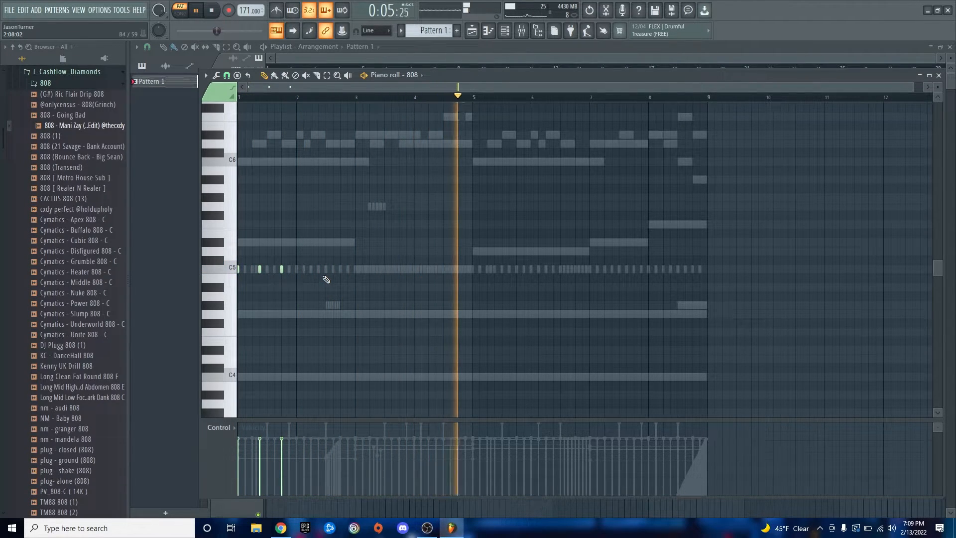
key("space")
left_click_drag(317, 263, 240, 292)
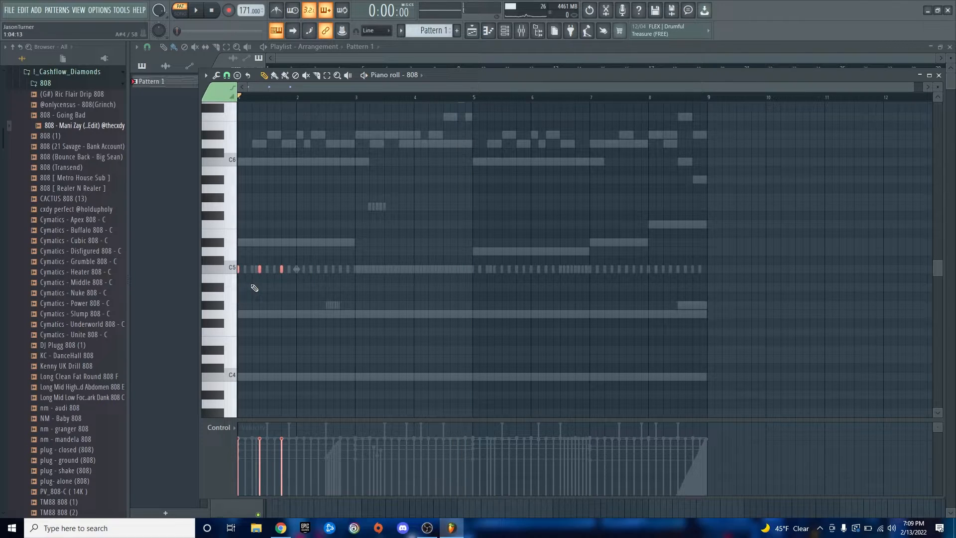
left_click(284, 288)
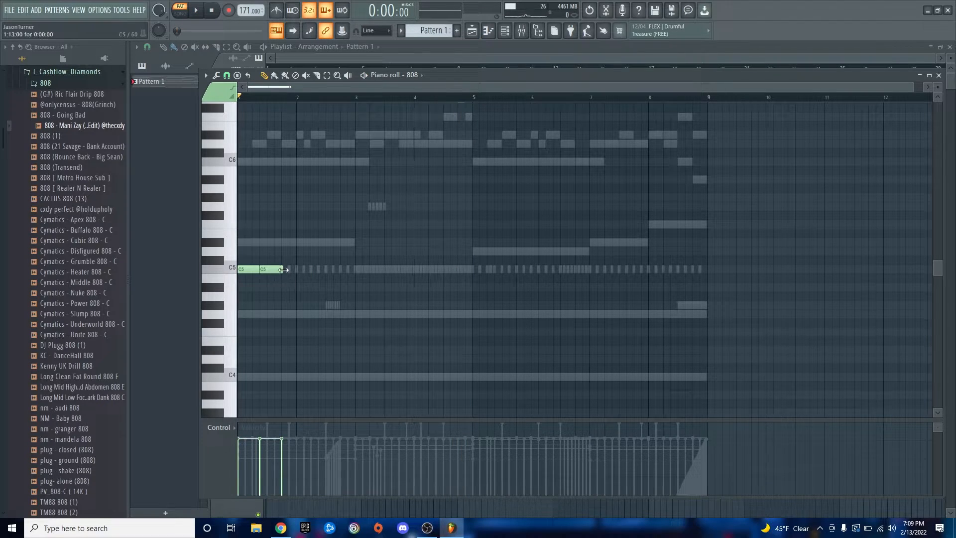
Copy the three C5 notes into bar 3, add a C5 note at step 13 of bar 4, and audition the result.
left_click_drag(247, 263, 361, 279)
left_click(372, 293)
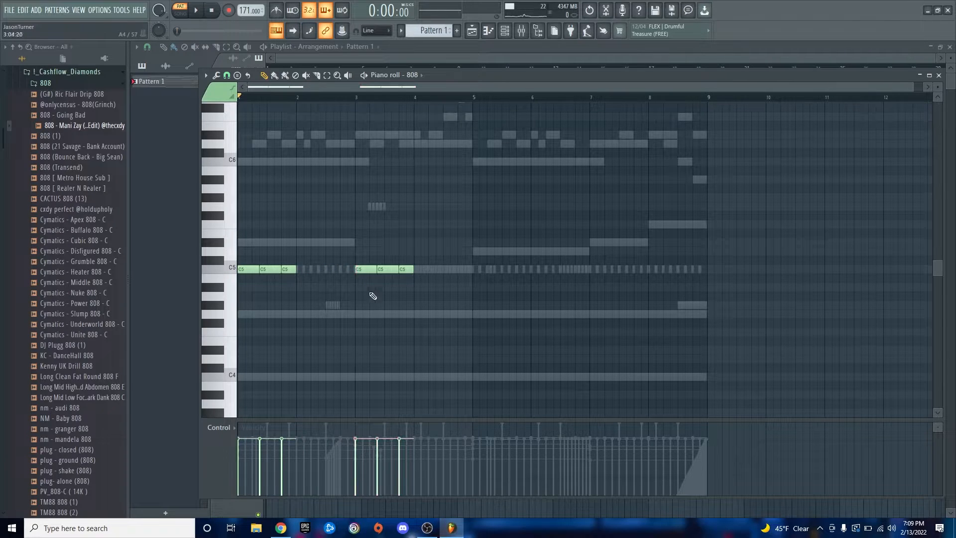
key("space")
scroll(486, 299, "up", 3)
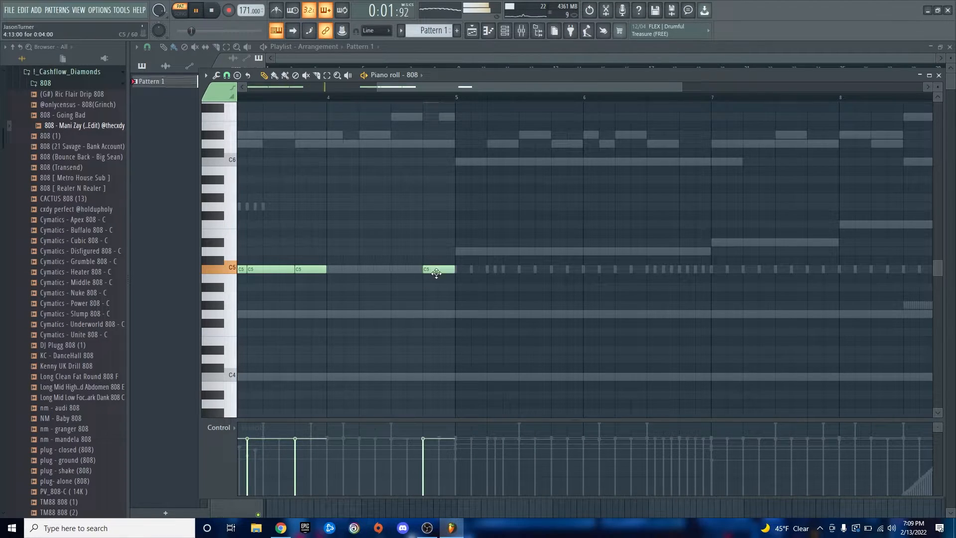
scroll(401, 309, "down", 3)
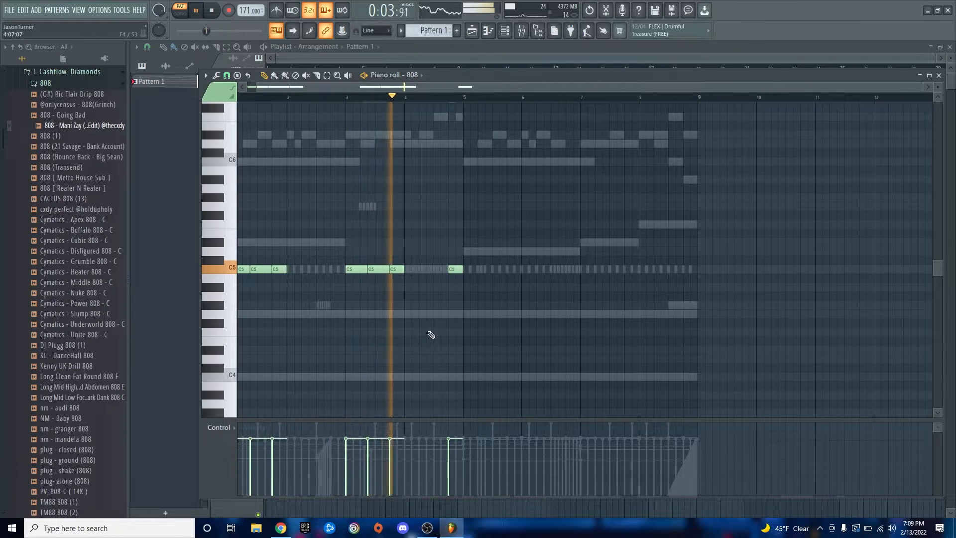
key("space")
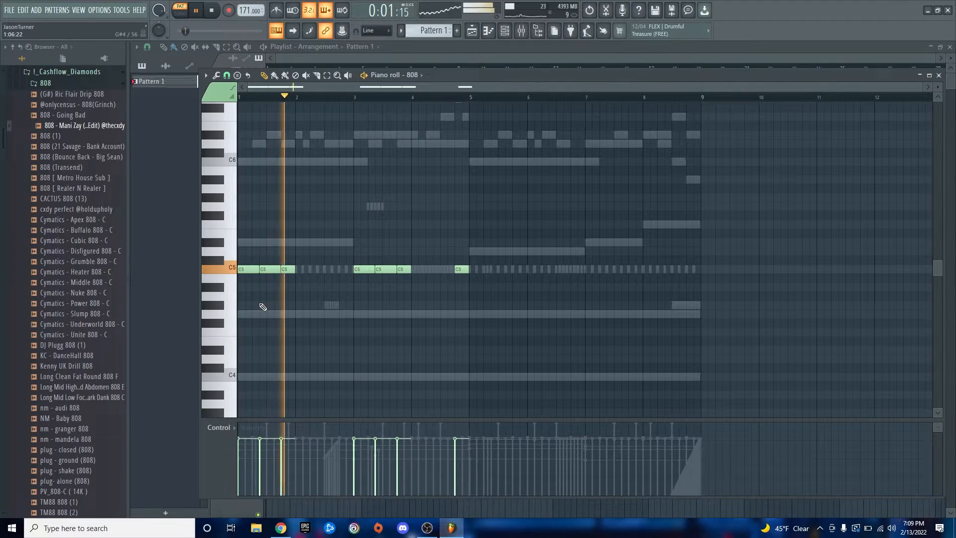
key("space")
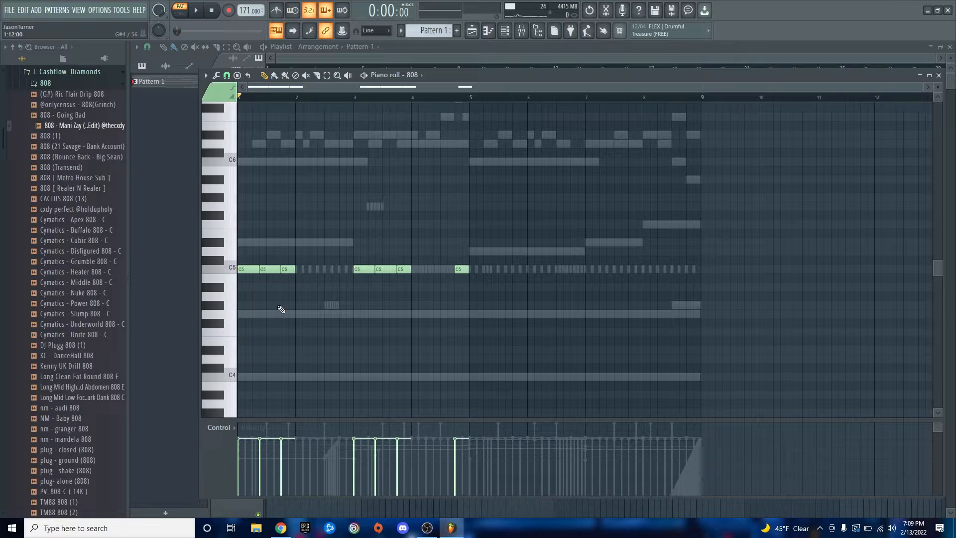
key("space")
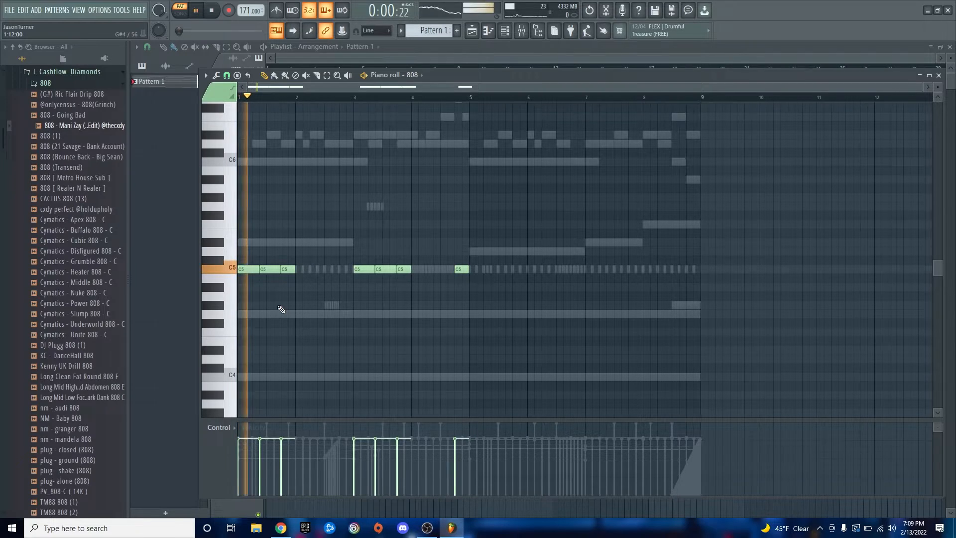
left_click(222, 427)
left_click(236, 446)
left_click(221, 428)
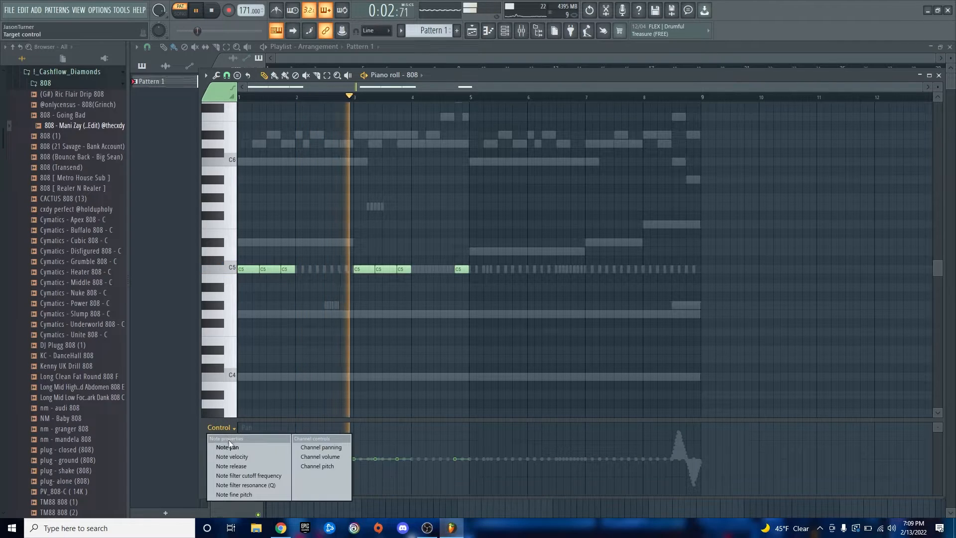
left_click(235, 456)
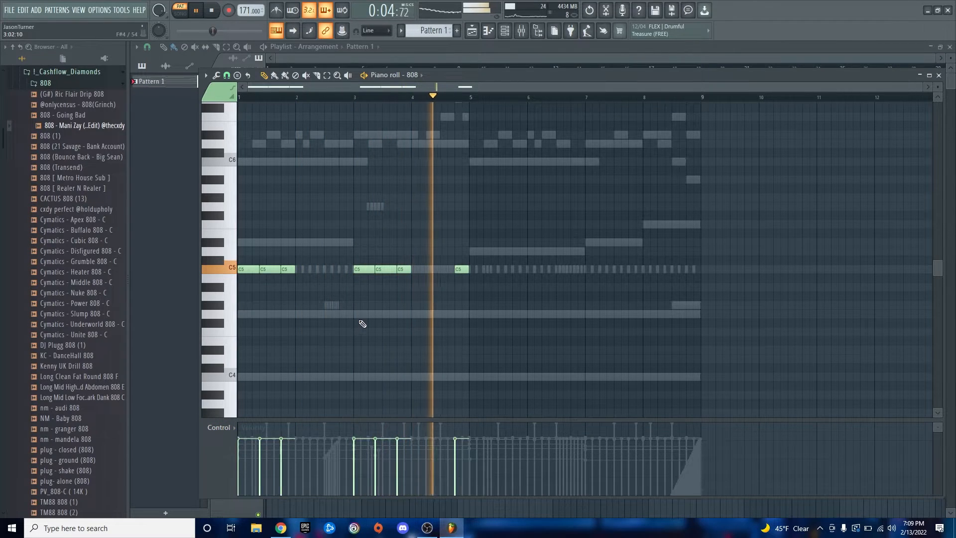
Try raising the 808 note at the end of bar 4 to D5, audition it, and delete that note.
key("space")
key("space")
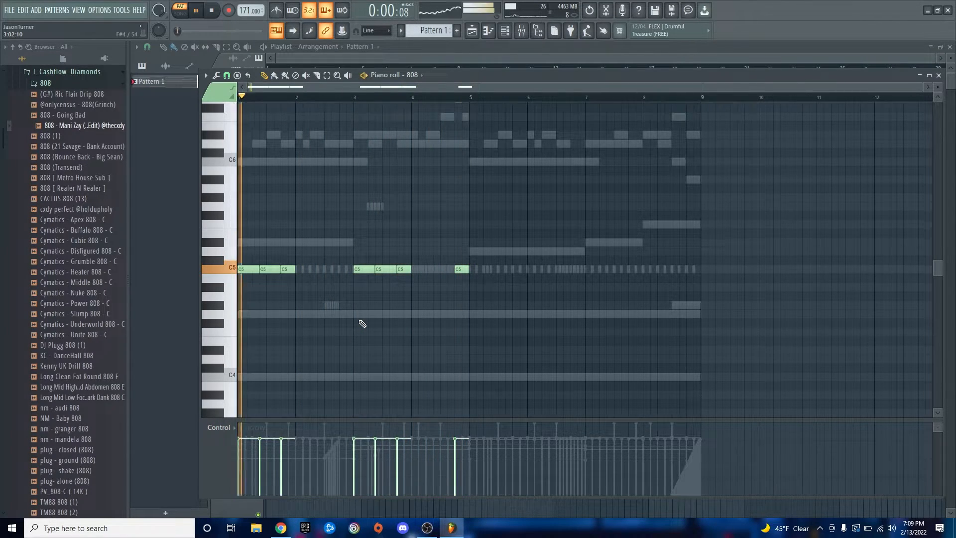
scroll(503, 279, "up", 2, "ctrl")
left_click_drag(499, 266, 499, 251)
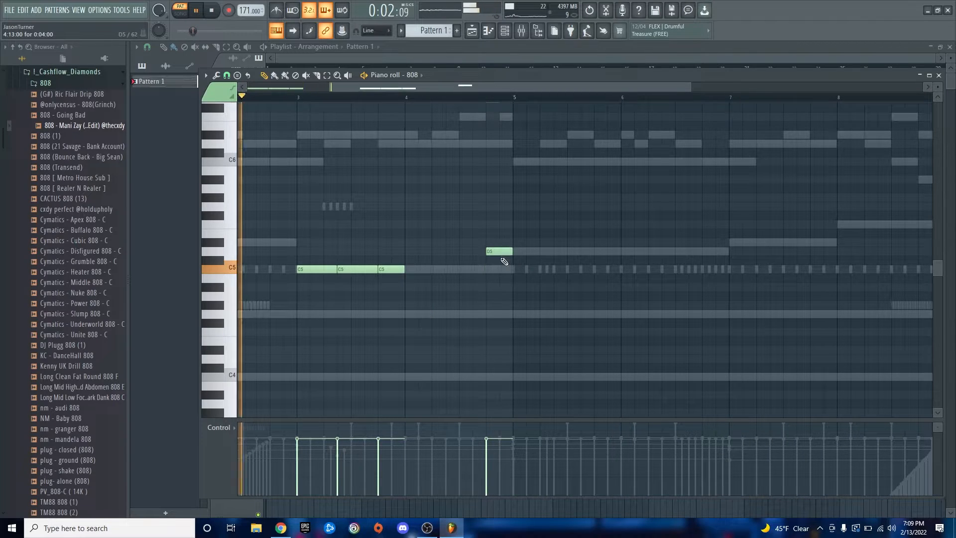
scroll(500, 291, "down", 2, "ctrl")
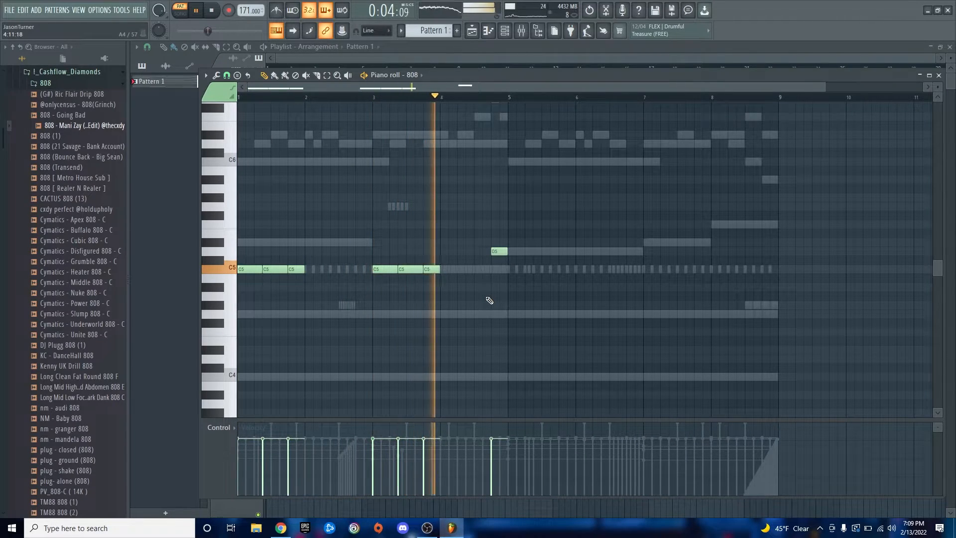
right_click(498, 251)
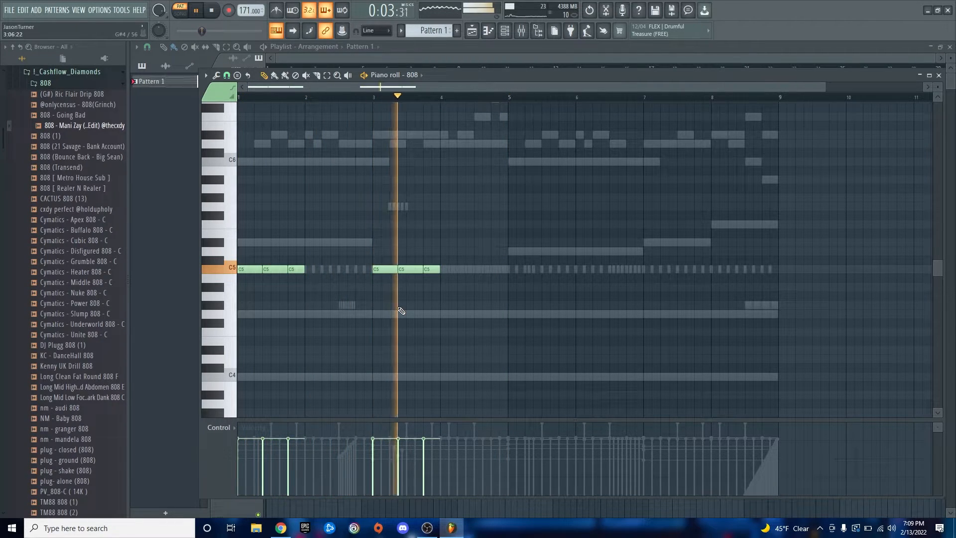
key("space")
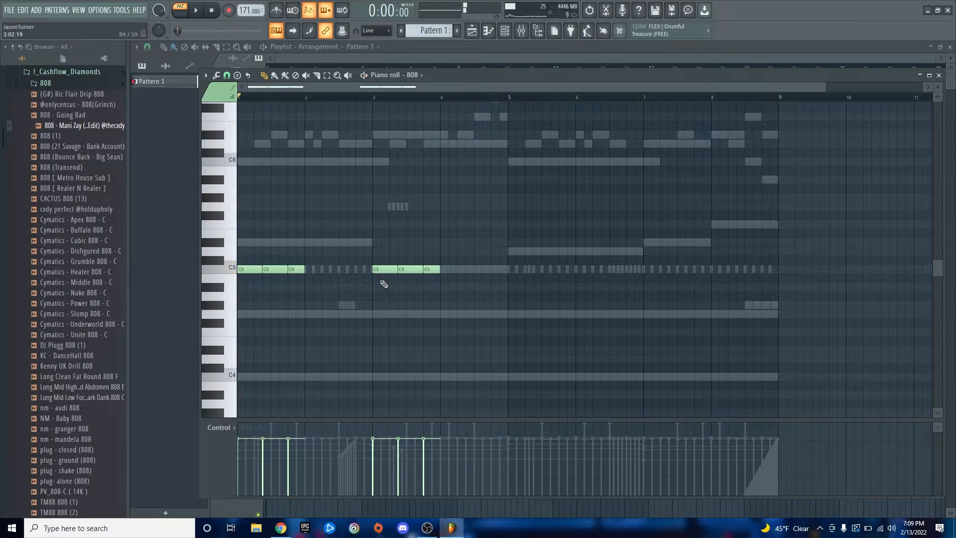
Mute the 808 channel and play the whole pattern without it.
key("F6")
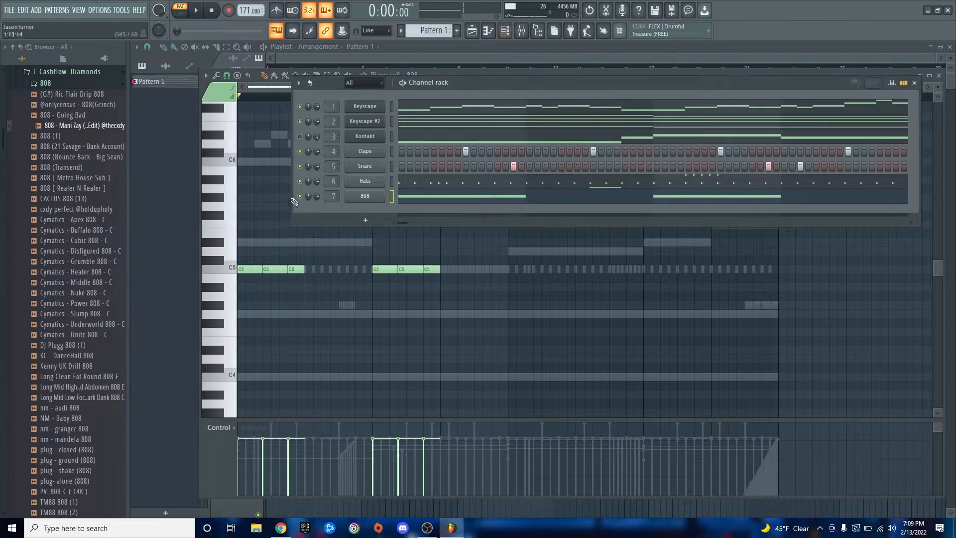
key("F6")
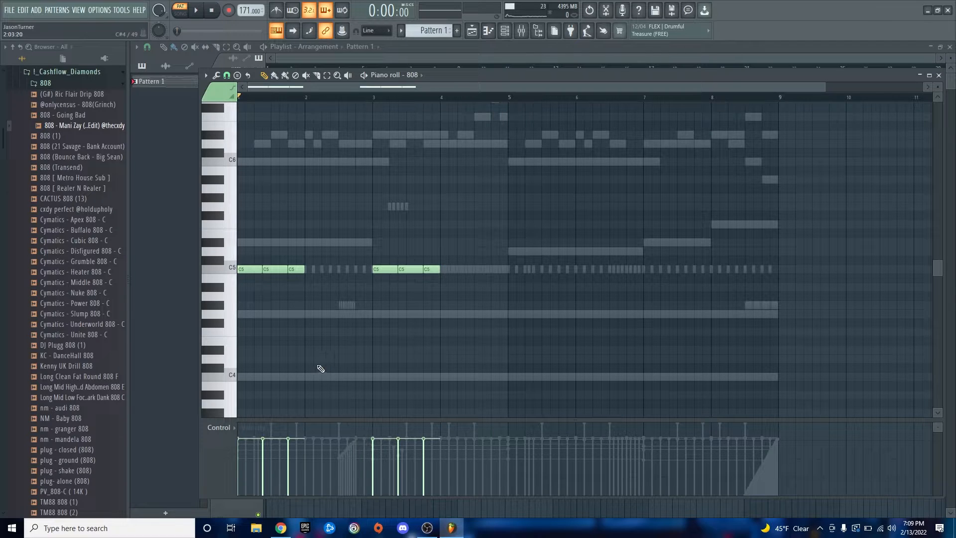
key("space")
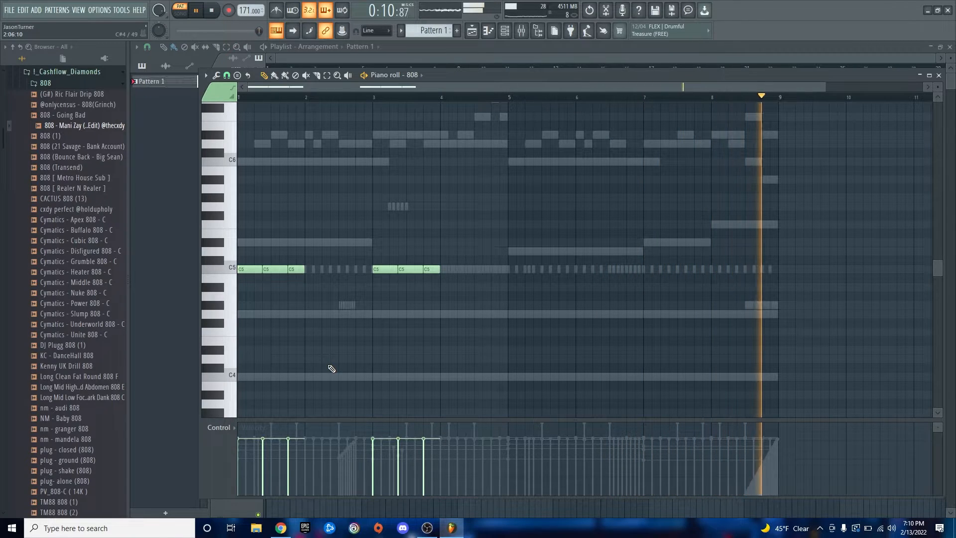
key("space")
Delete the three copied C5 notes in bar 3 and unmute the 808 channel during playback.
right_click(389, 270)
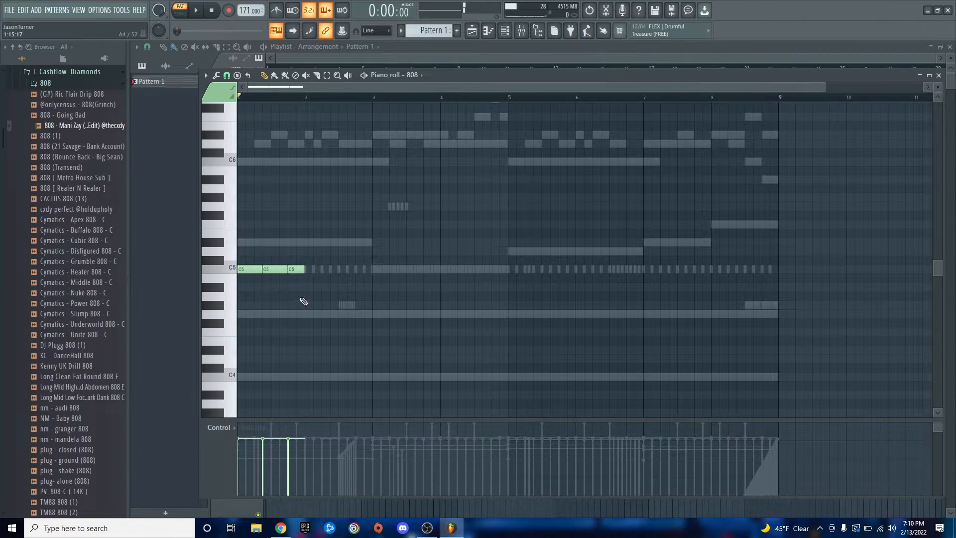
key("space")
key("F6")
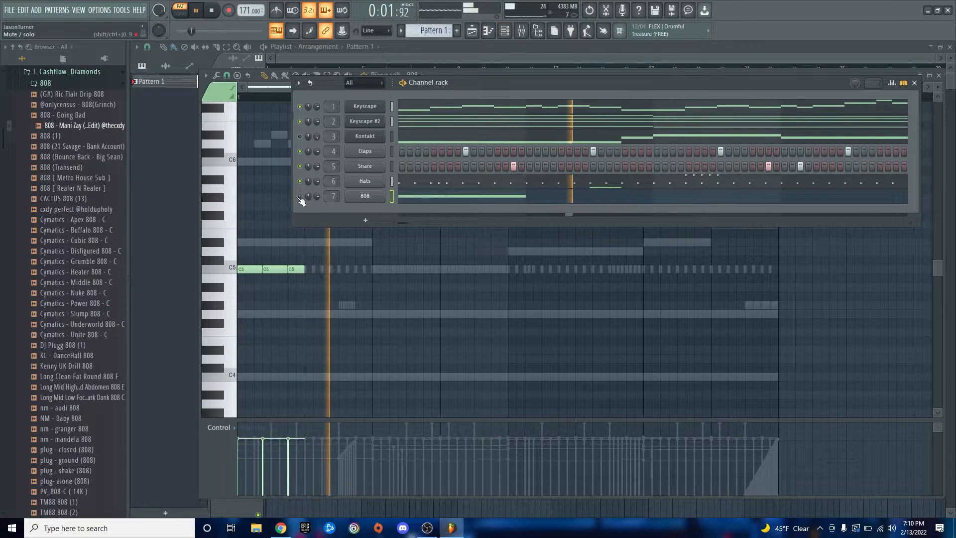
key("F6")
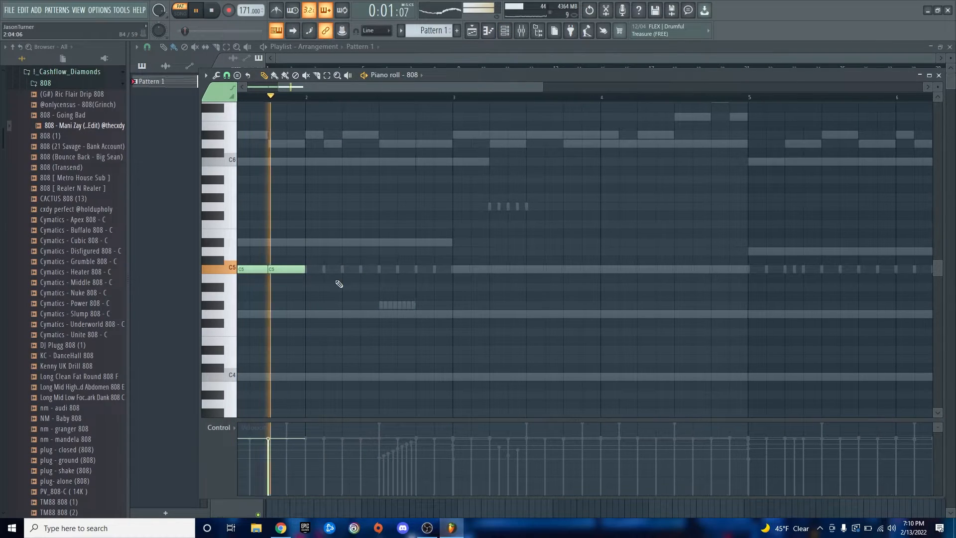
Add C5 808 notes at steps 5 and 13 of bar 2, with the notes filling bars 1 and 2 without gaps.
left_click(349, 268)
left_click(422, 269)
key("space")
scroll(375, 298, "down", 3)
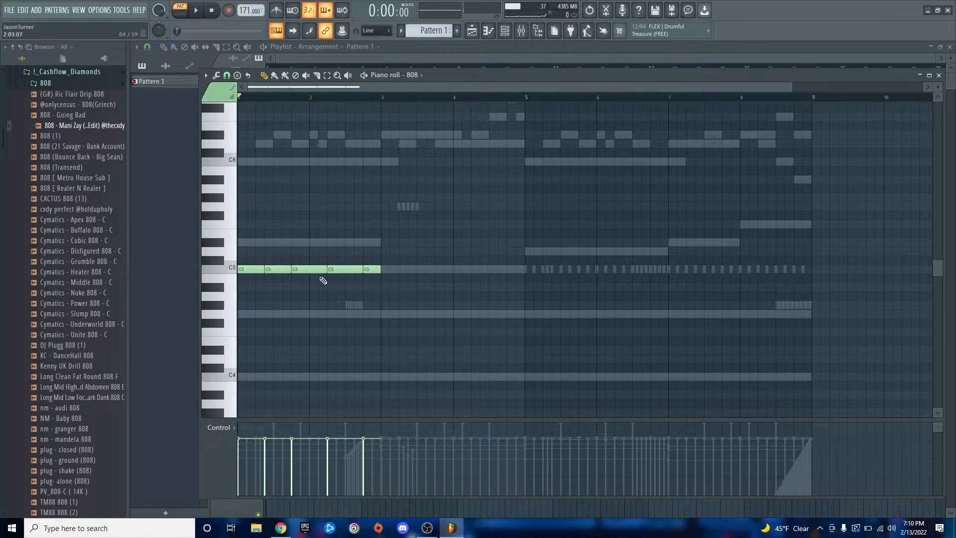
Duplicate the two-bar 808 phrase into bars 3–4 transposed to D5 and into bars 5–6 transposed to F5.
left_click_drag(250, 252, 393, 294)
key("ctrl+b")
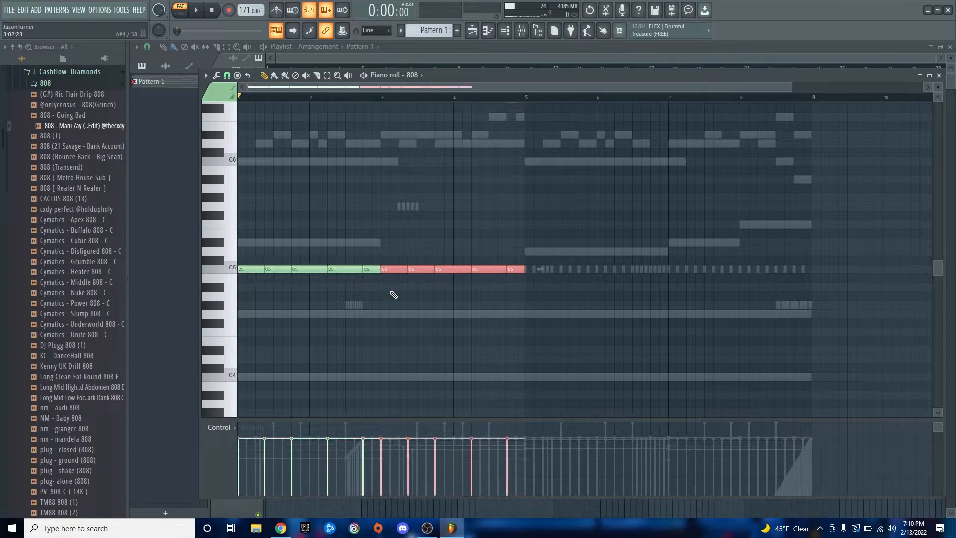
key("Up")
key("Up")
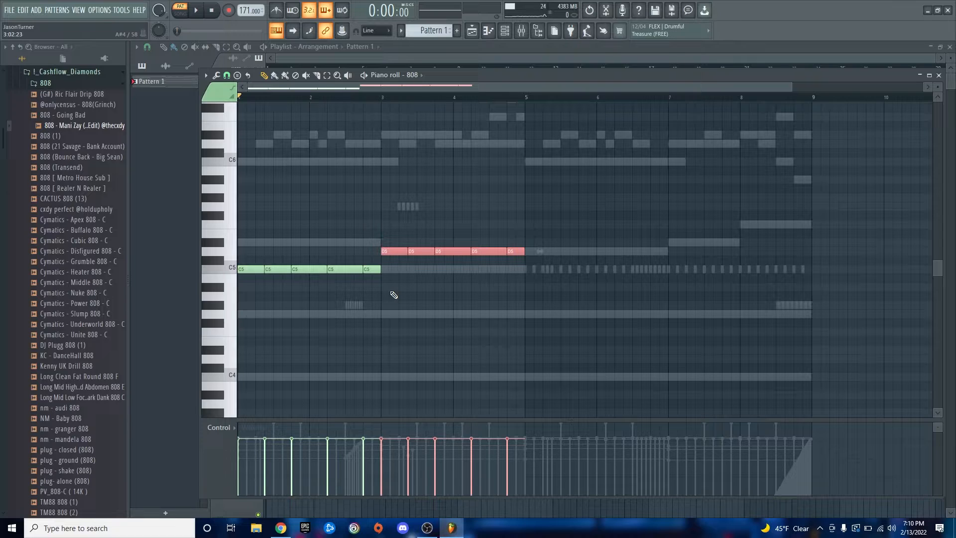
key("ctrl+b")
key("Up")
key("Up")
key("Up")
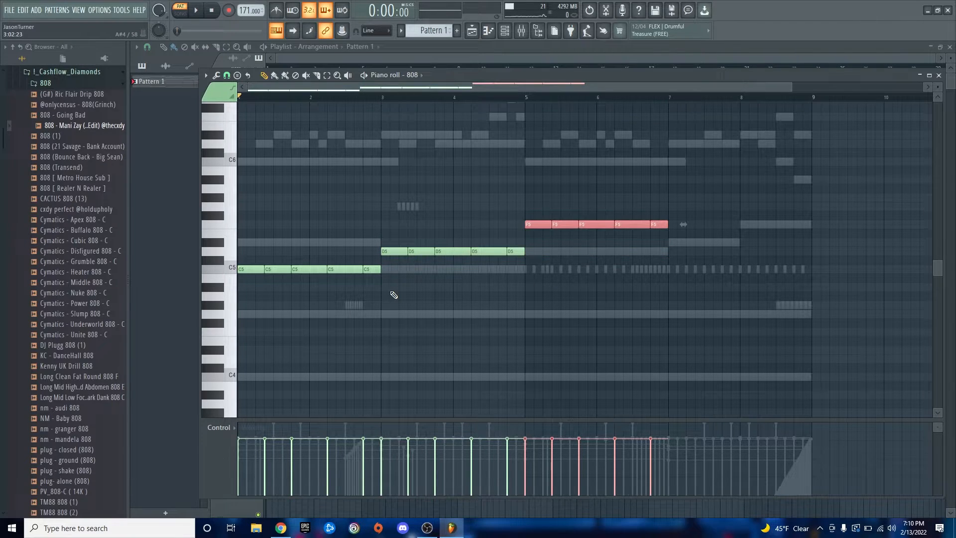
Duplicate the 808 phrase into bars 7–8 transposed to D5 and play through the pattern.
key("ctrl+b")
key("Down")
key("Down")
key("Down")
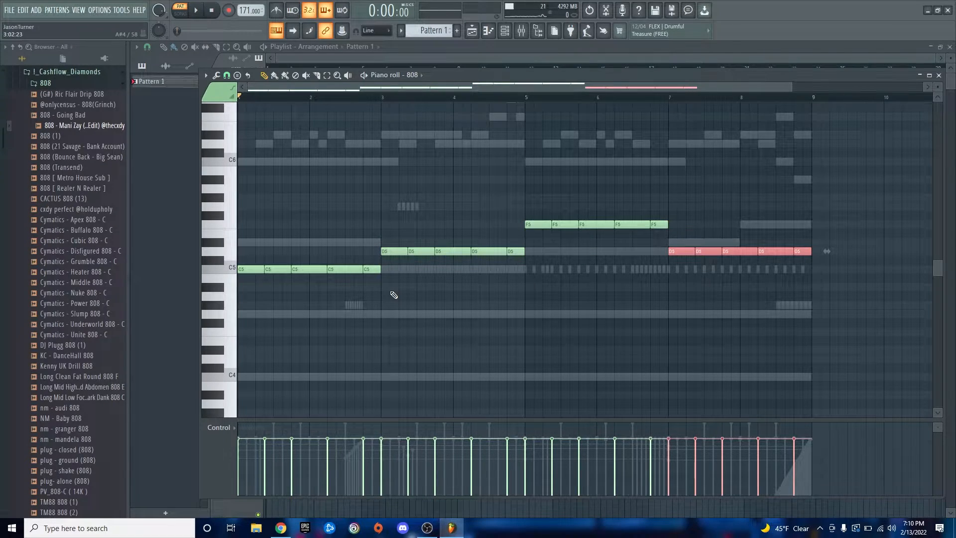
left_click(393, 296, "ctrl")
key("space")
scroll(362, 326, "down", 2)
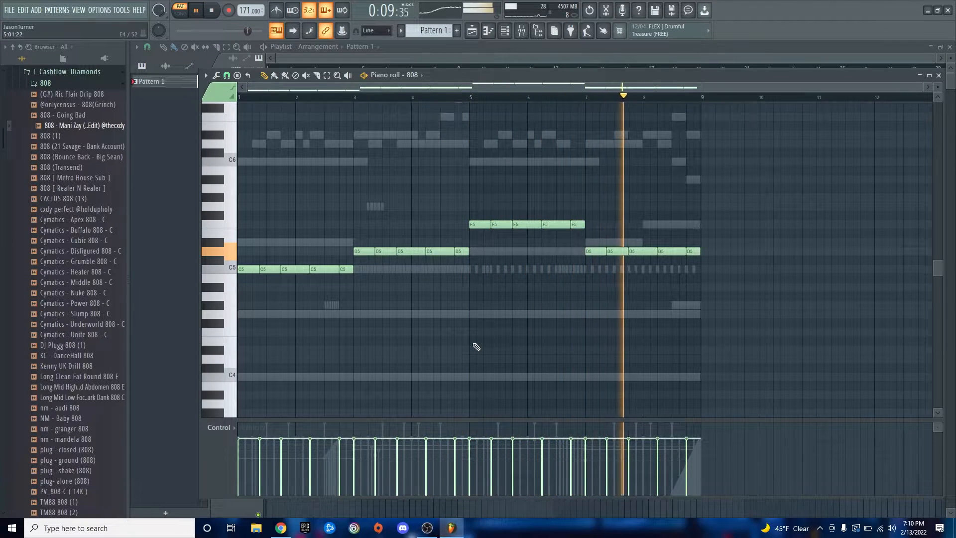
key("space")
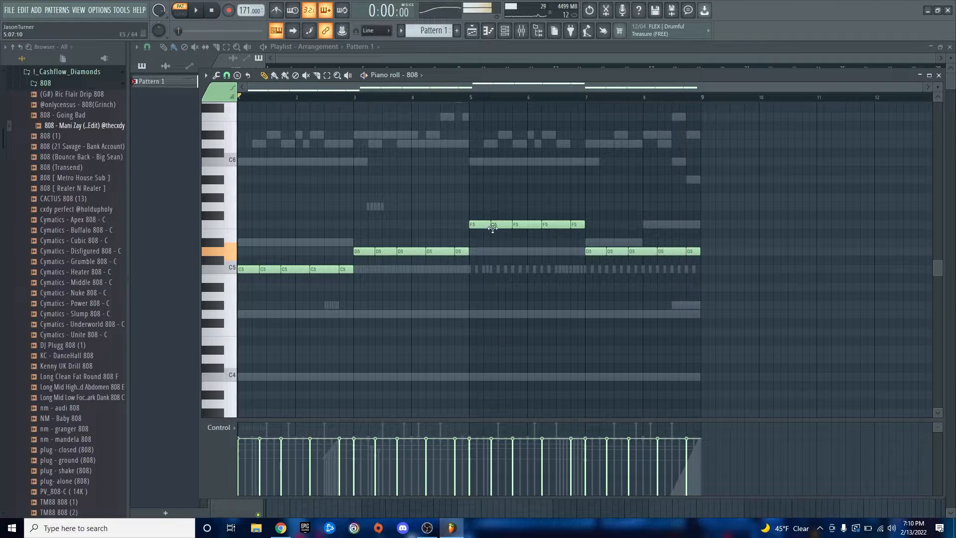
Slightly lower the velocity of the F5 808 notes in bars 5–6, and less so the D5 notes in bars 3–4 and 7–8.
left_click_drag(479, 189, 580, 248)
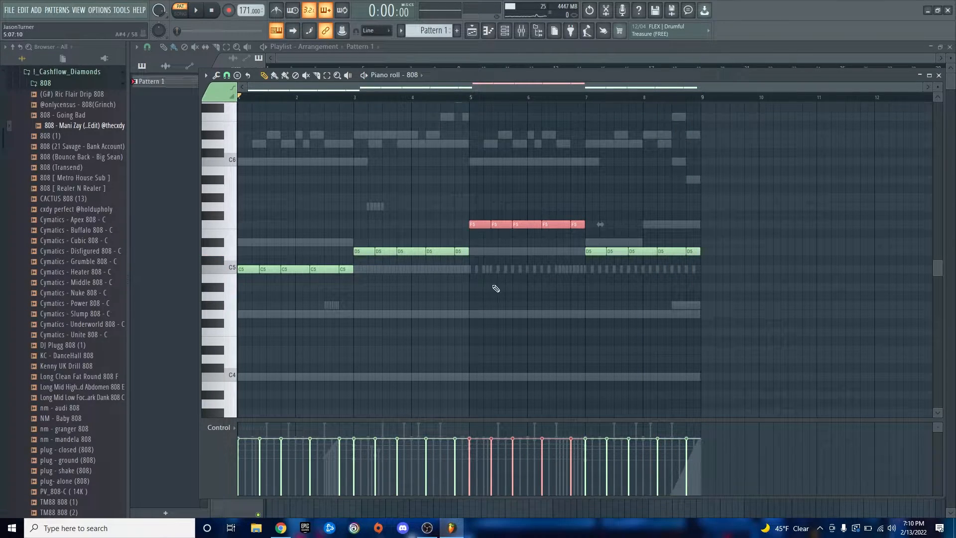
left_click(472, 295)
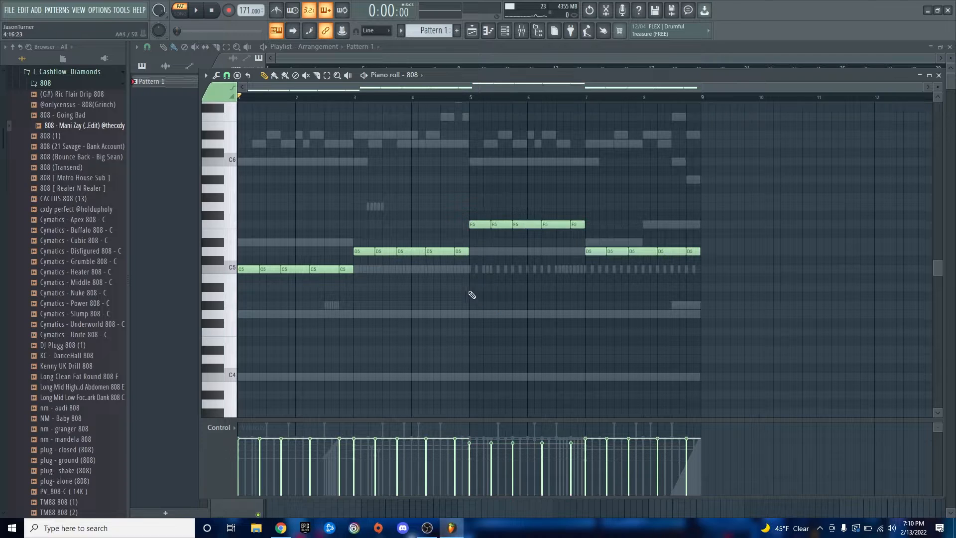
left_click_drag(350, 252, 707, 254)
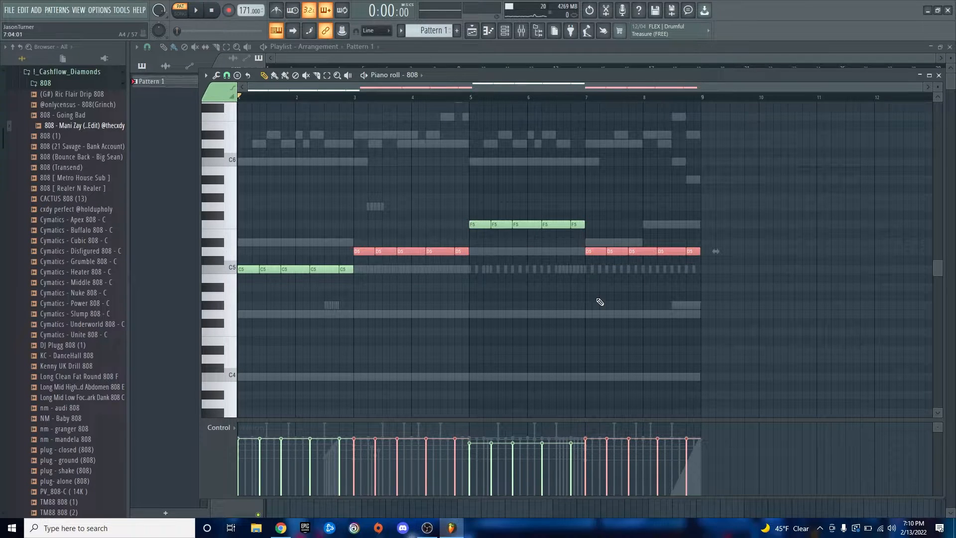
left_click(600, 301)
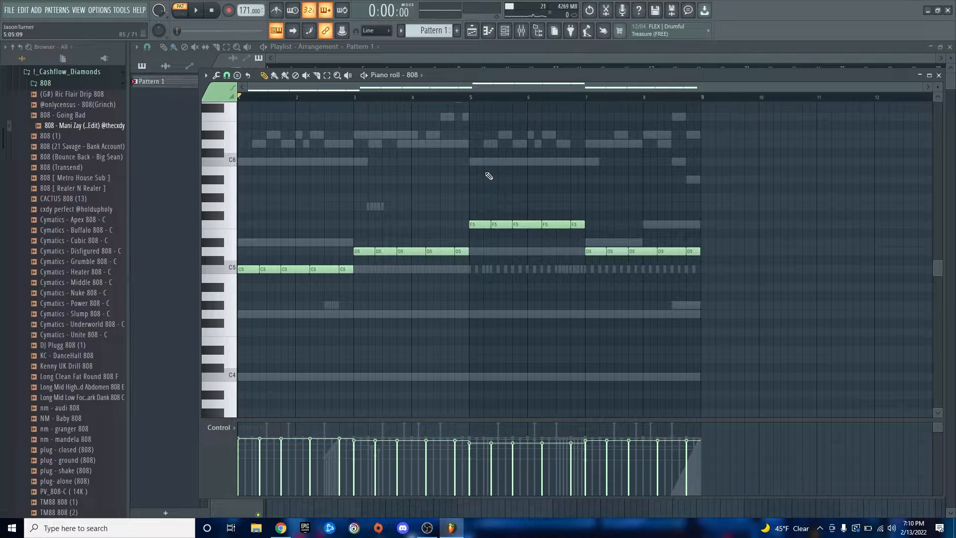
scroll(261, 173, "up", 3)
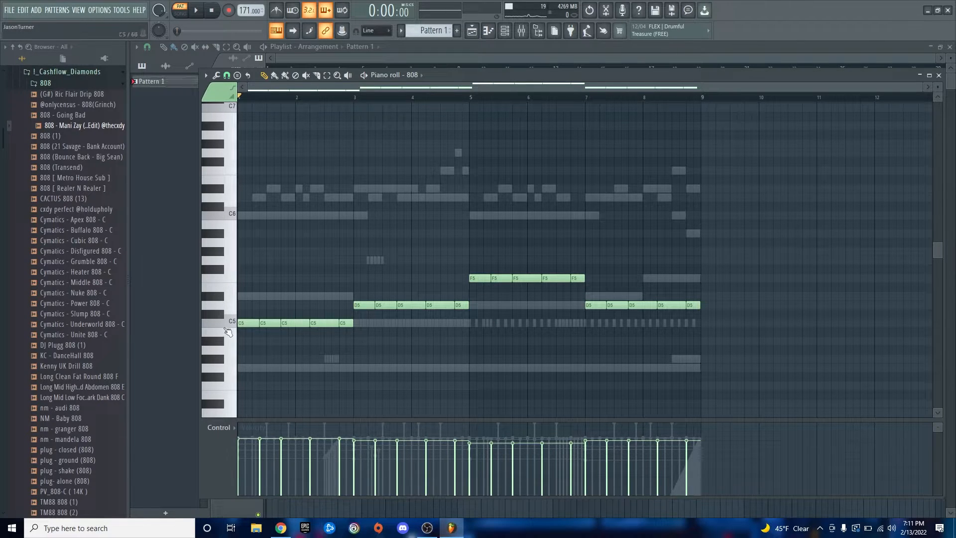
Delete the 808 notes at bar 2 step 5, bar 4 step 13 and bar 8 step 5 while the pattern plays.
scroll(212, 330, "up", 3)
scroll(212, 329, "down", 1)
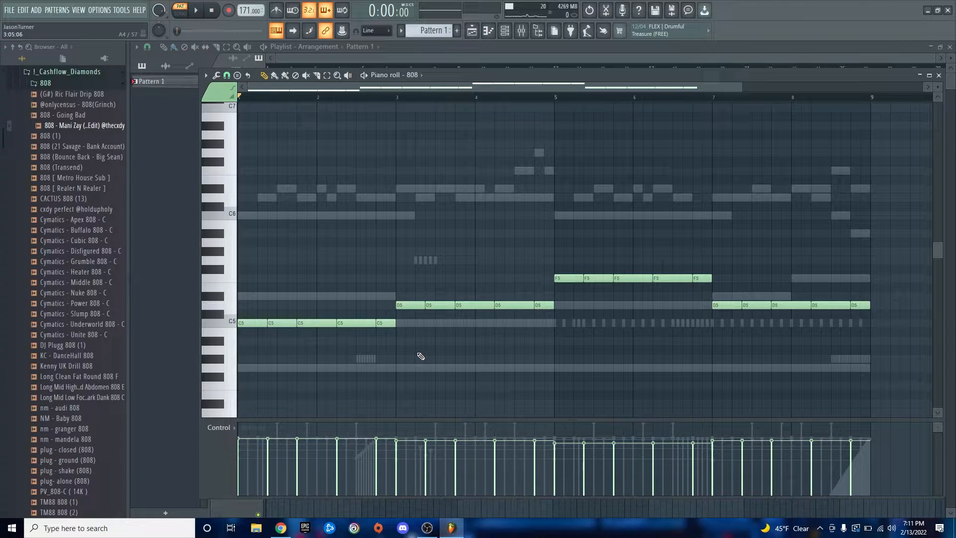
key("space")
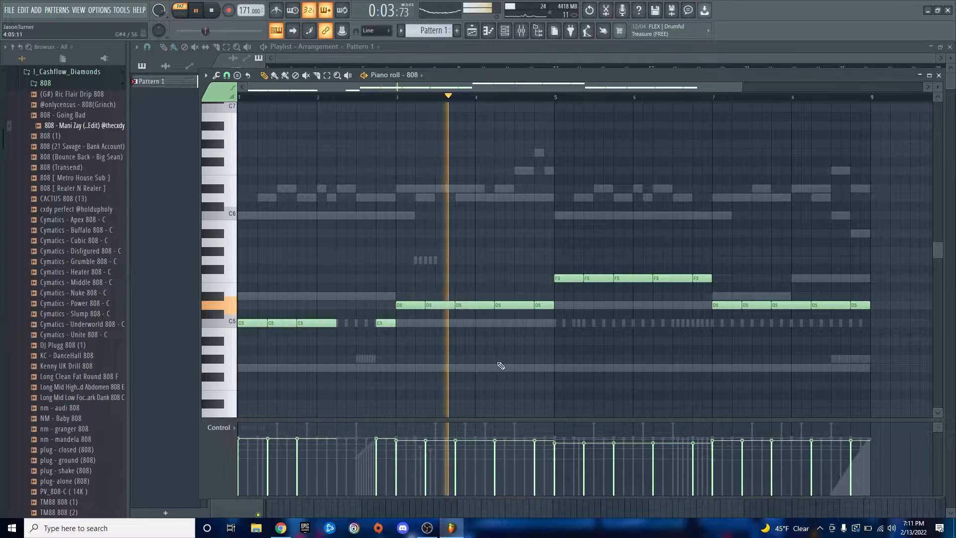
right_click(544, 305)
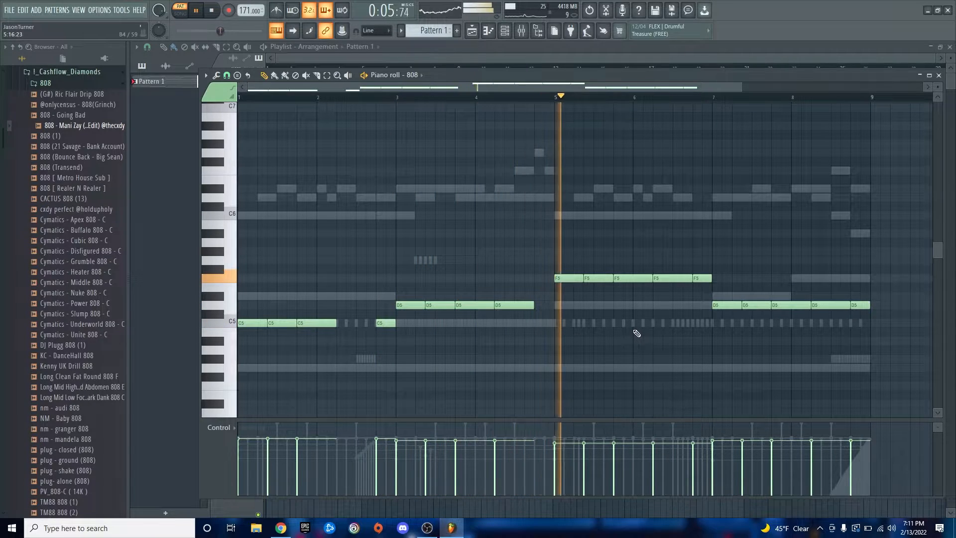
scroll(637, 333, "up", 5)
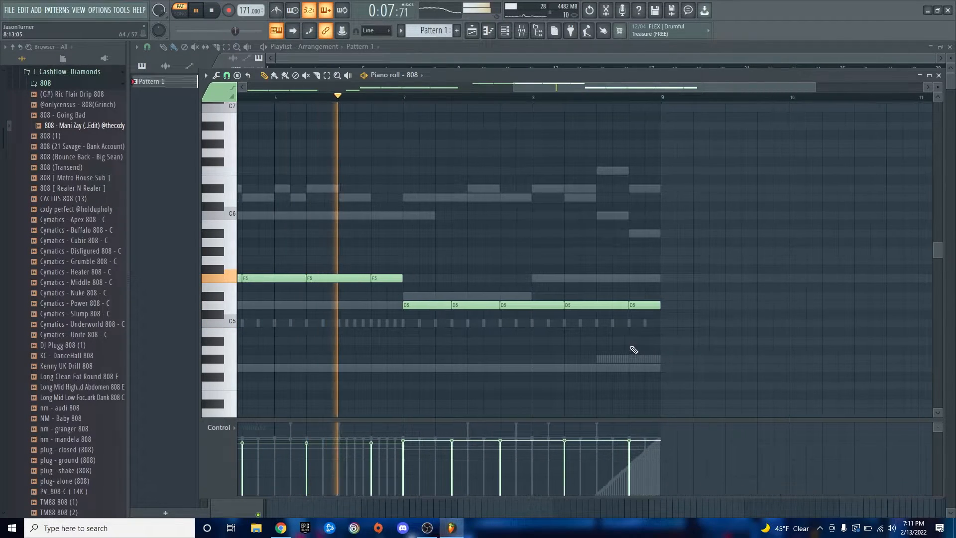
right_click(612, 305)
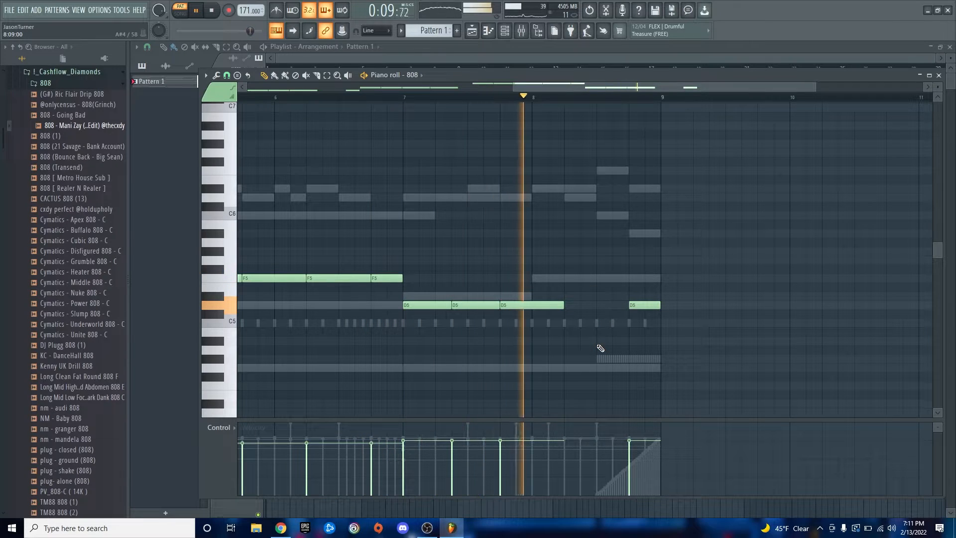
scroll(631, 342, "down", 5)
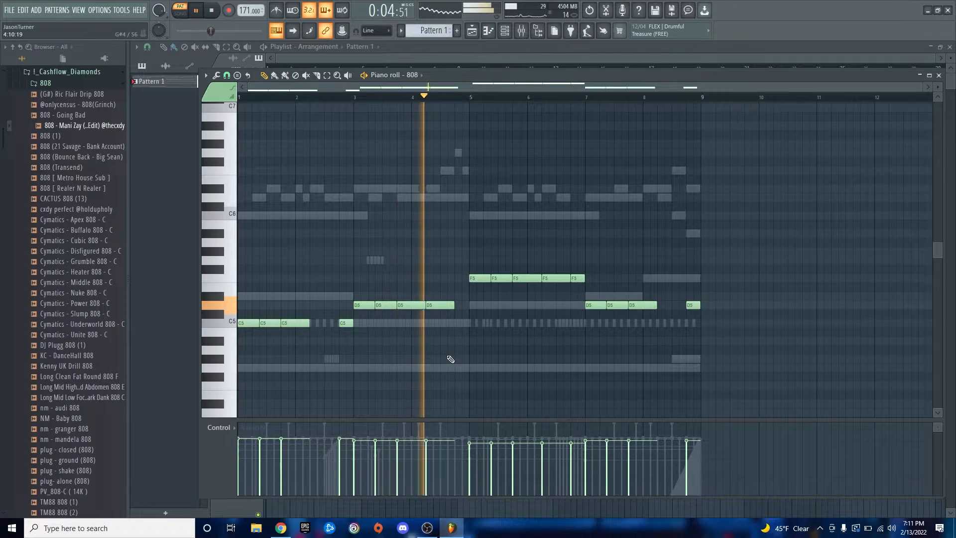
Try transposing the final 808 note in bar 8 up five semitones to G5, and undo the transposition.
left_click(692, 305)
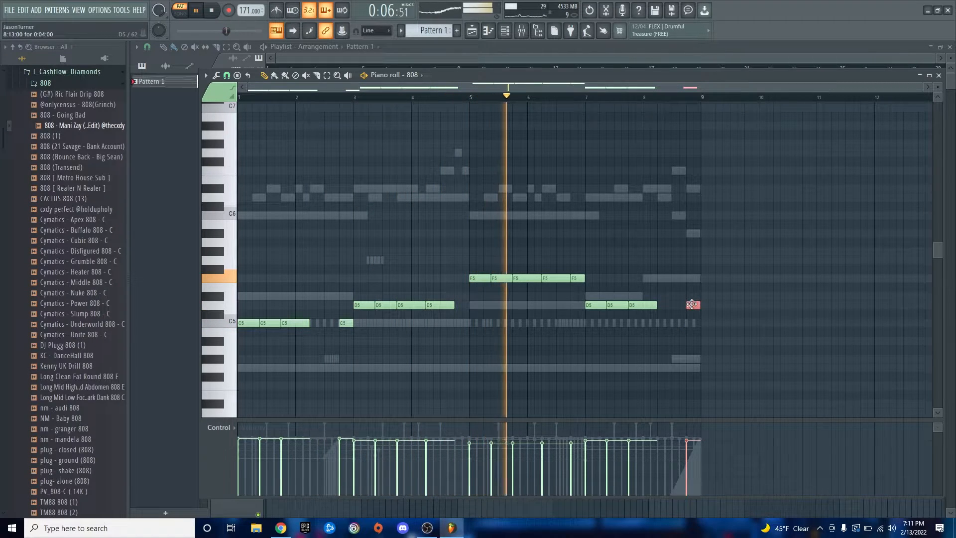
key("shift+Up")
key("shift+Up")
key("shift+Up")
key("shift+Up")
key("shift+Up")
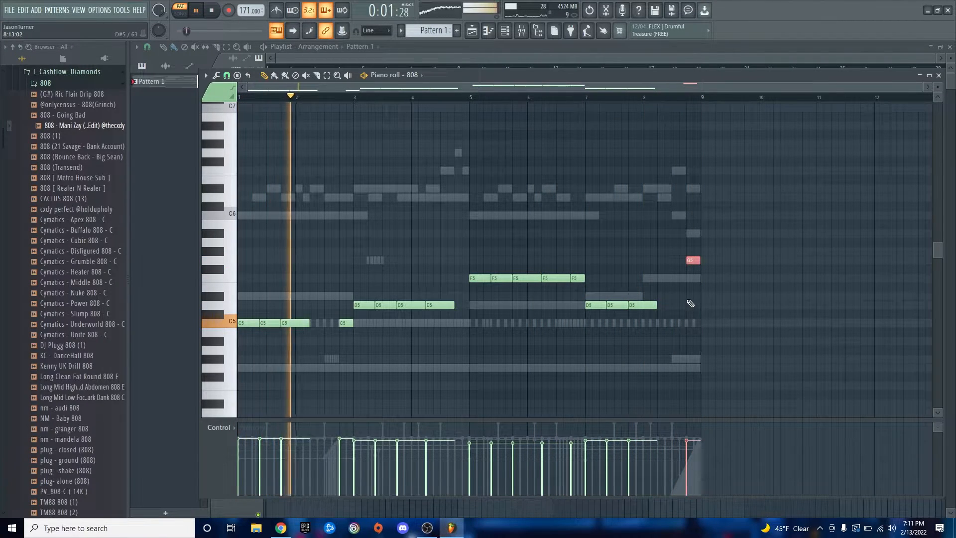
key("ctrl+z")
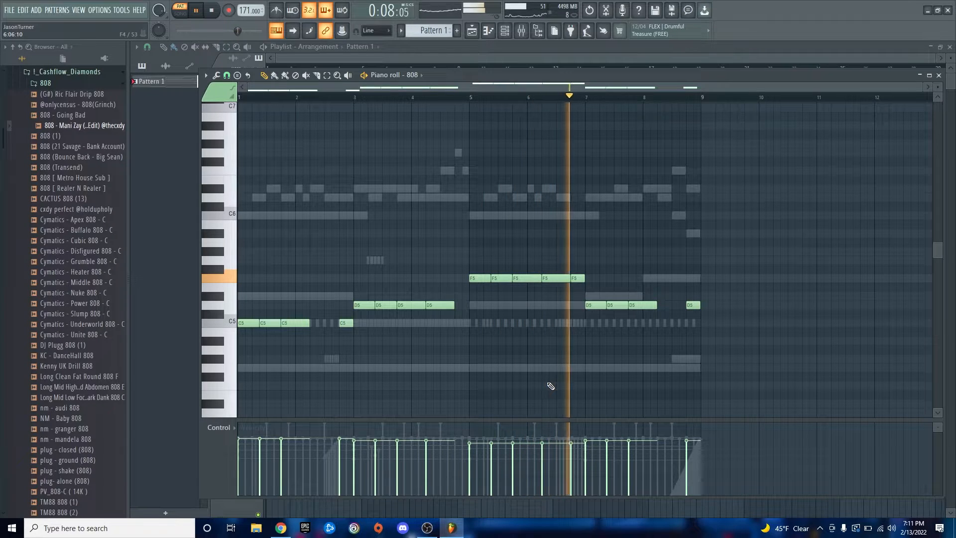
Solo the 808 channel, stop playback and open the channel's sampler settings.
key("F6")
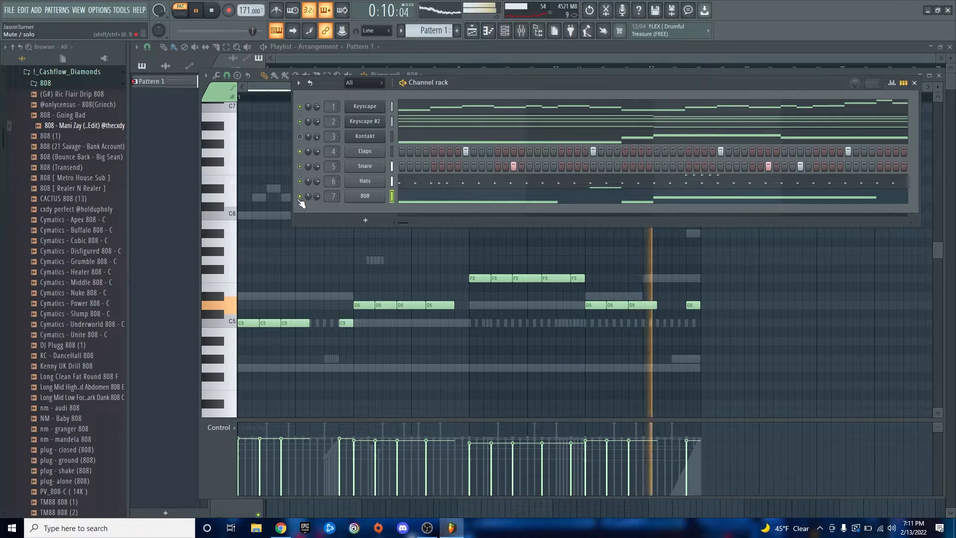
right_click(299, 197)
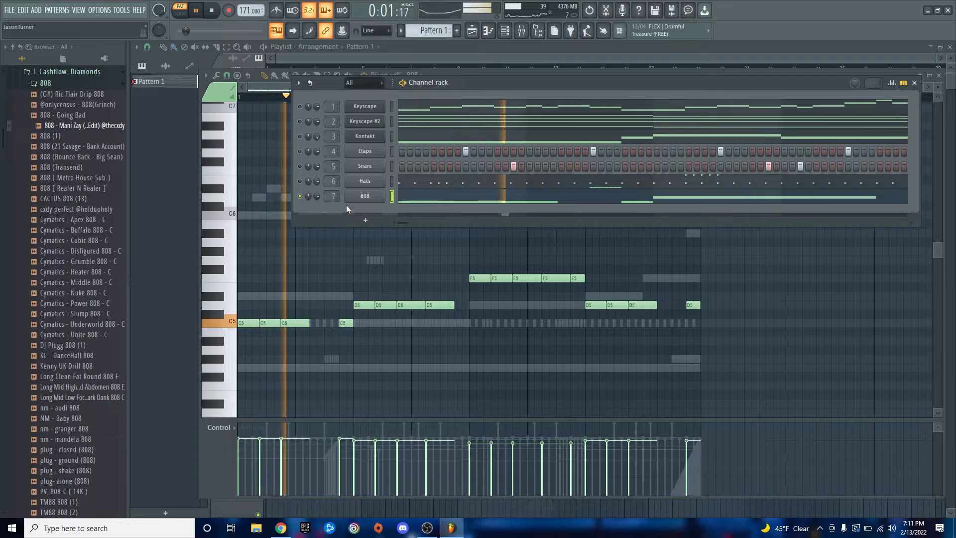
key("space")
left_click(365, 195)
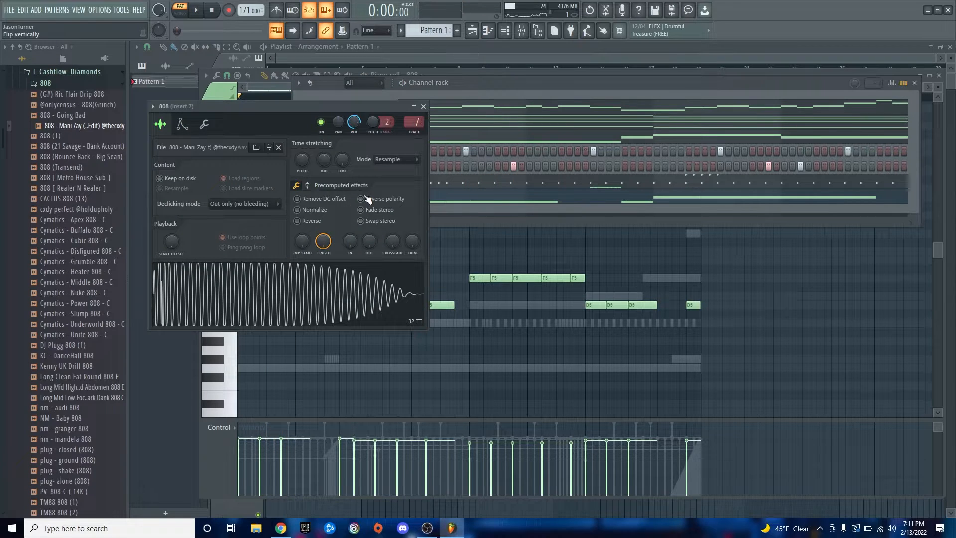
Set the attack of the 808's volume envelope to 11% and audition the soloed pattern.
left_click(182, 126)
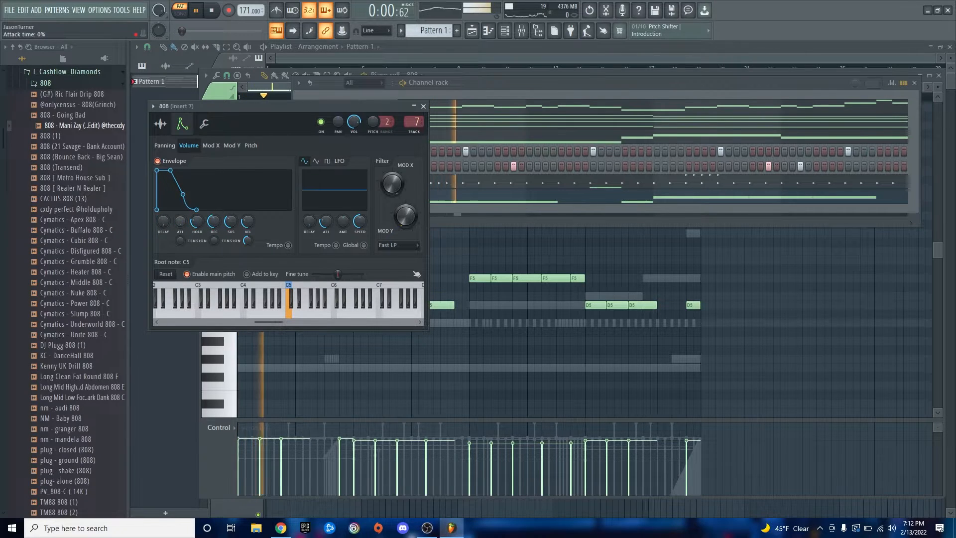
left_click_drag(182, 223, 182, 217)
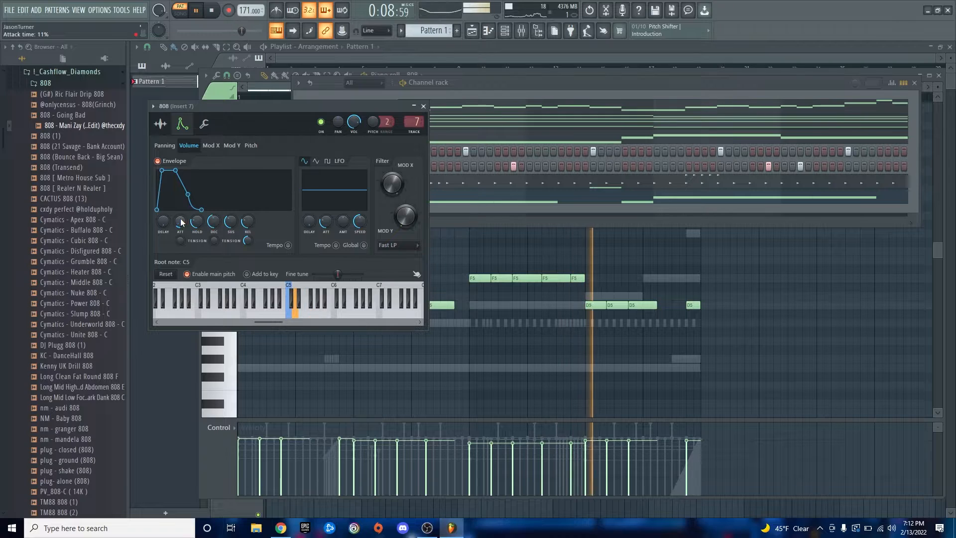
key("space")
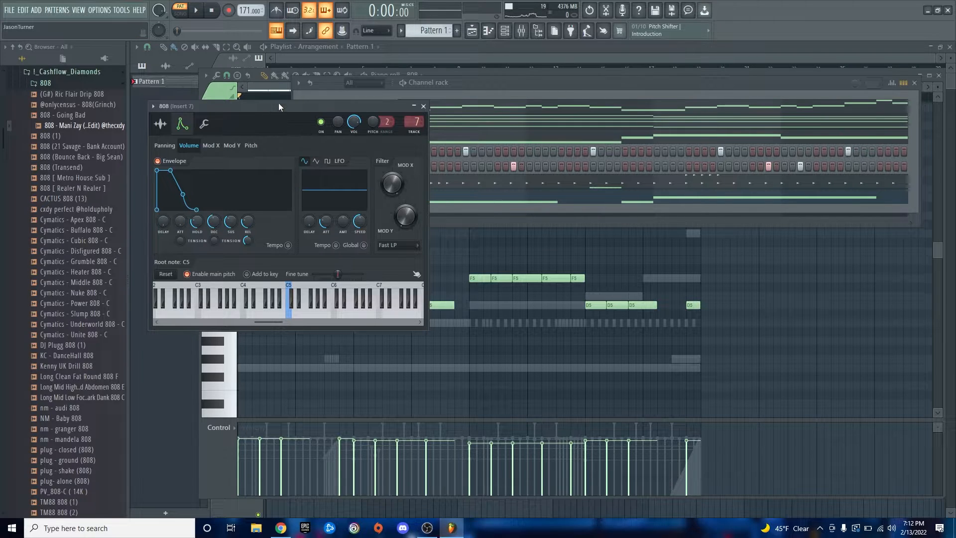
key("space")
left_click_drag(182, 220, 181, 213)
key("space")
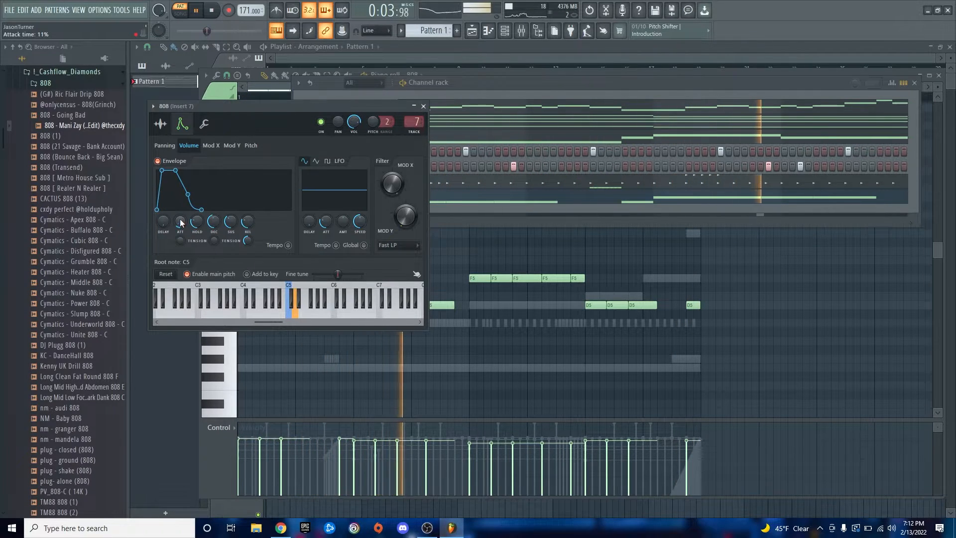
key("space")
Open the 808 sample in the Edison audio editor, detect its pitch regions to check the key, and close the editor.
left_click(160, 124)
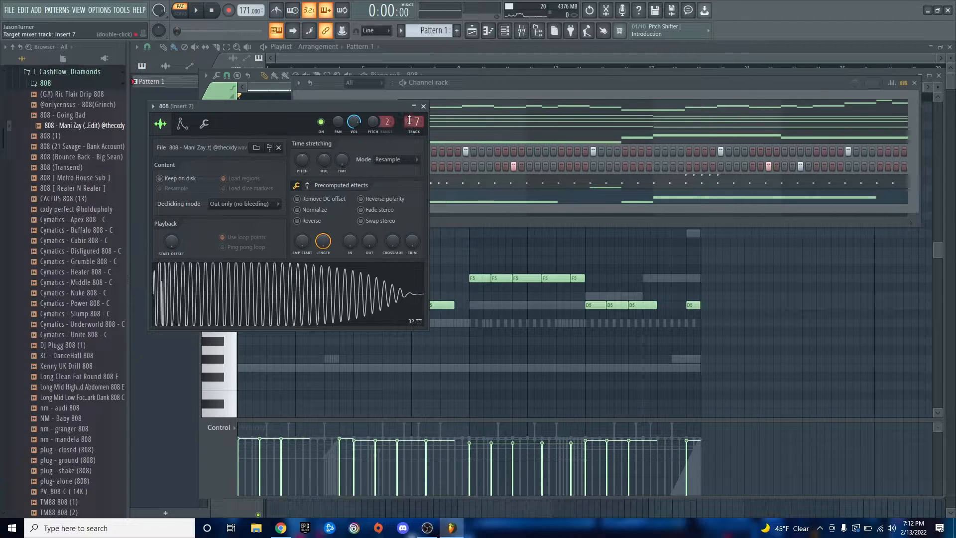
right_click(230, 286)
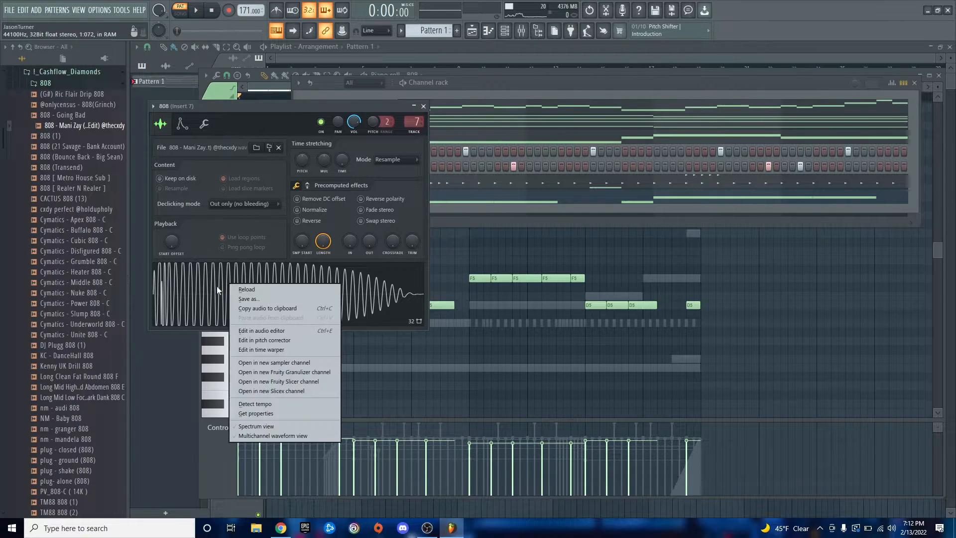
left_click(269, 331)
left_click(232, 161)
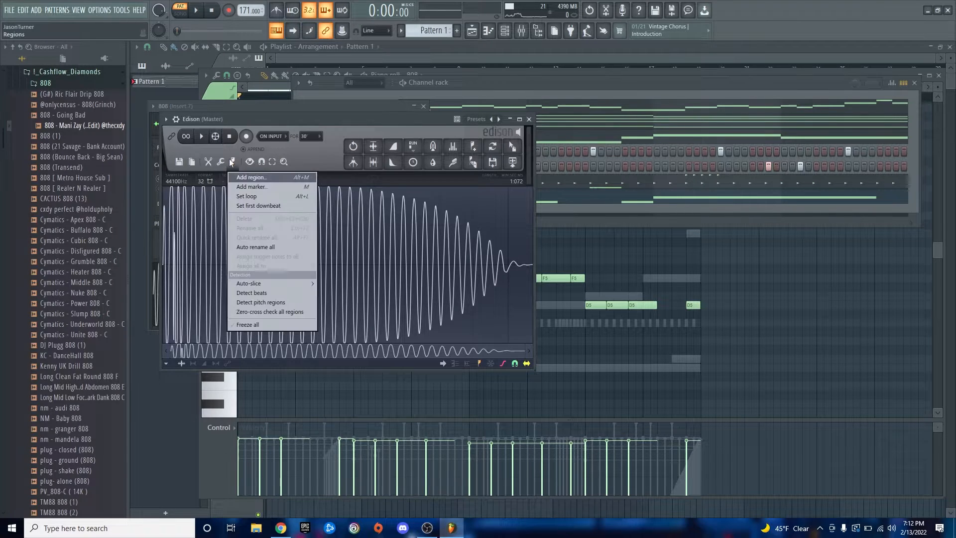
left_click(242, 324)
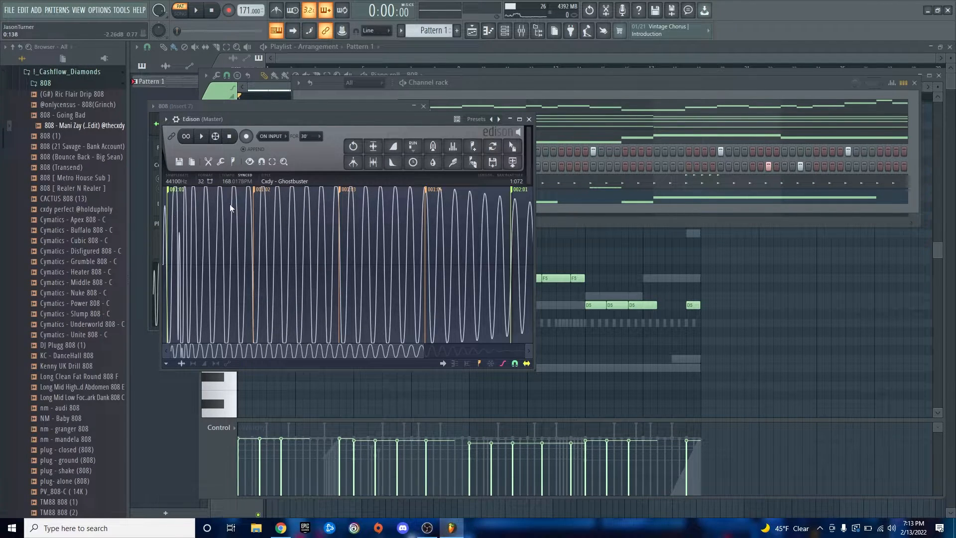
left_click(232, 162)
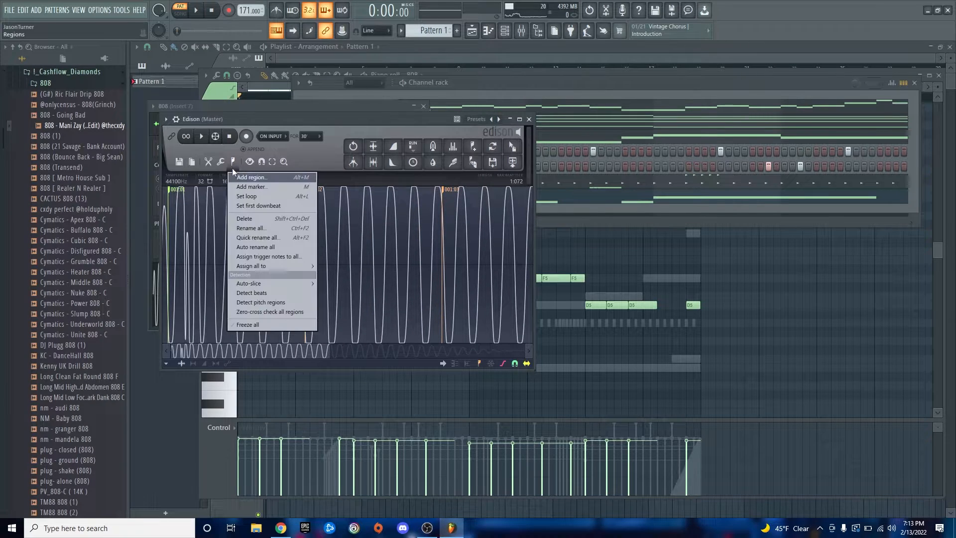
left_click(269, 302)
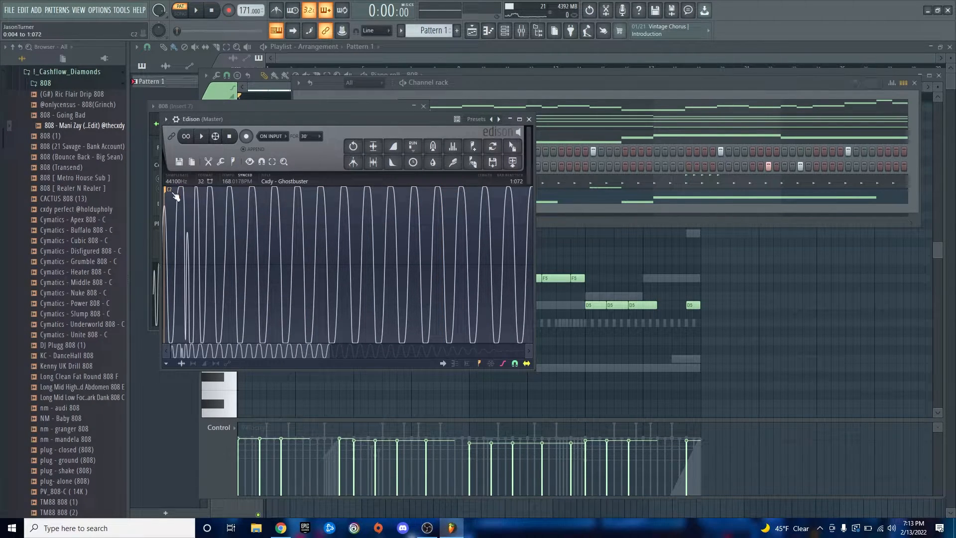
scroll(390, 272, "down", 3)
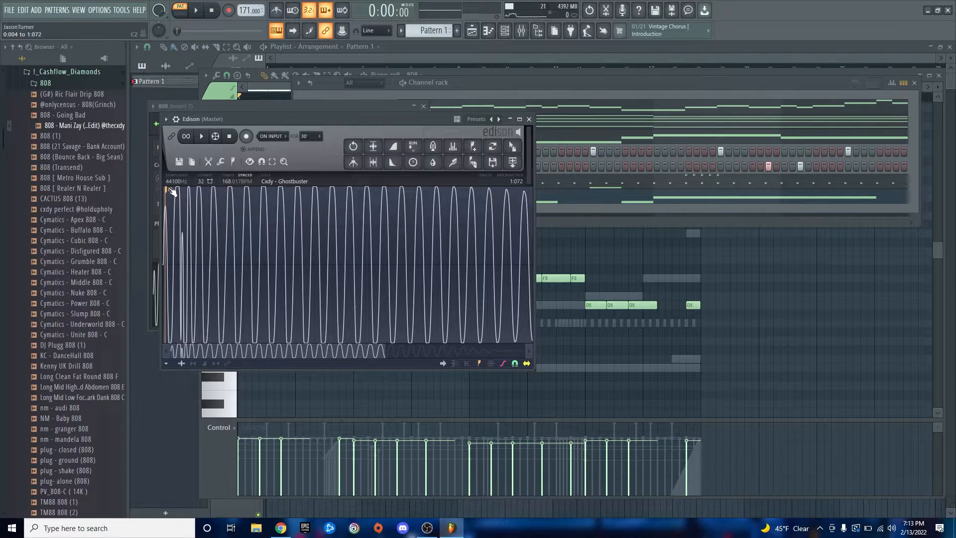
left_click(529, 119)
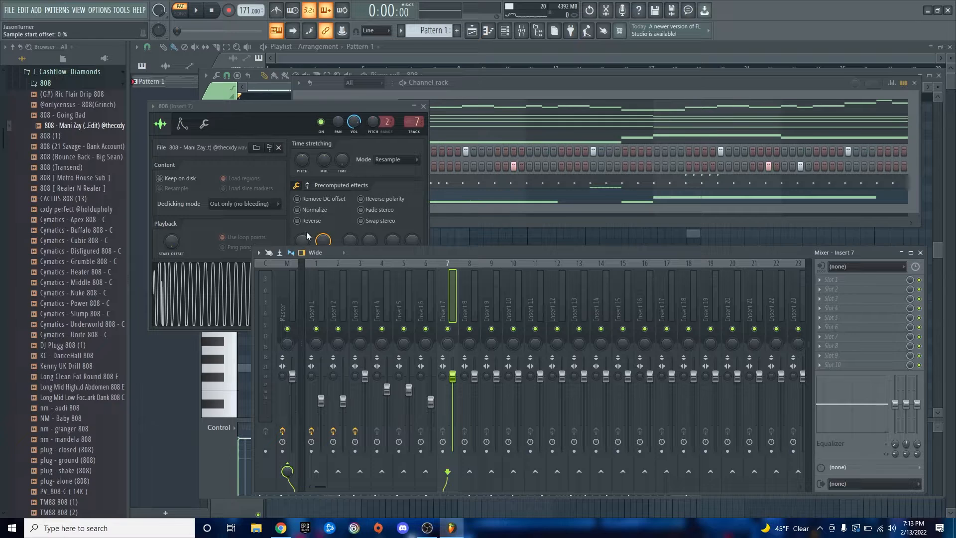
Remove Edison from the first effect slot of the Master mixer track.
left_click(284, 283)
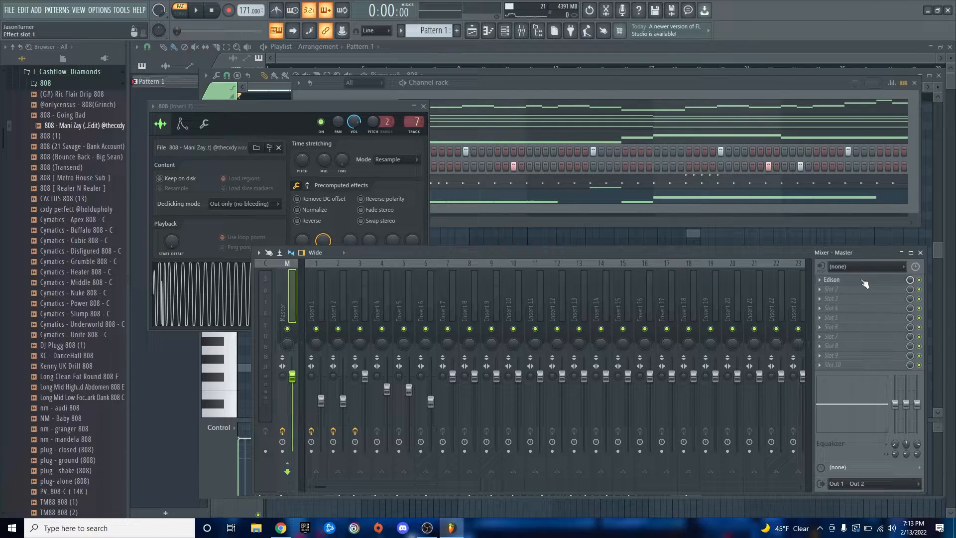
left_click(822, 283)
left_click(834, 308)
left_click(526, 296)
Check the root note in the 808's sampler settings, close them and play the soloed 808.
left_click(255, 106)
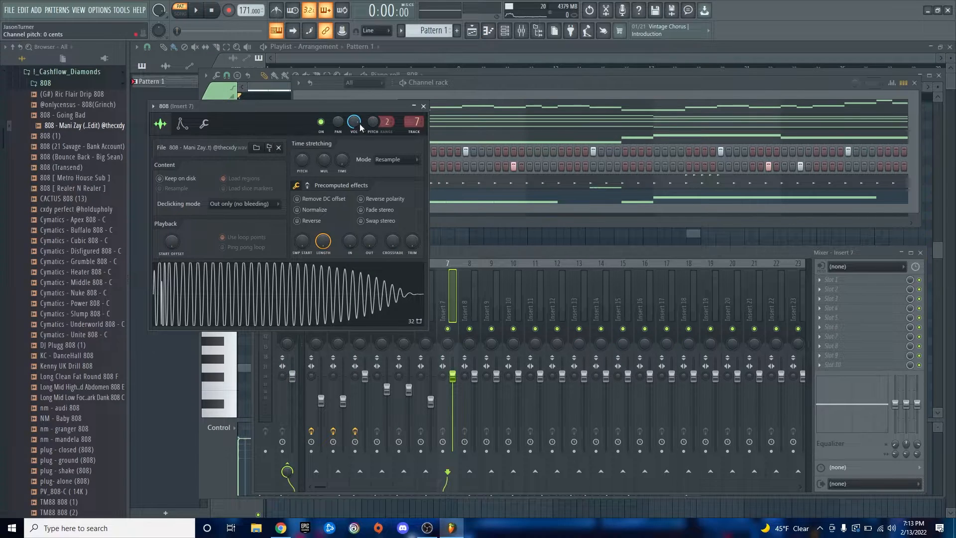
left_click(196, 126)
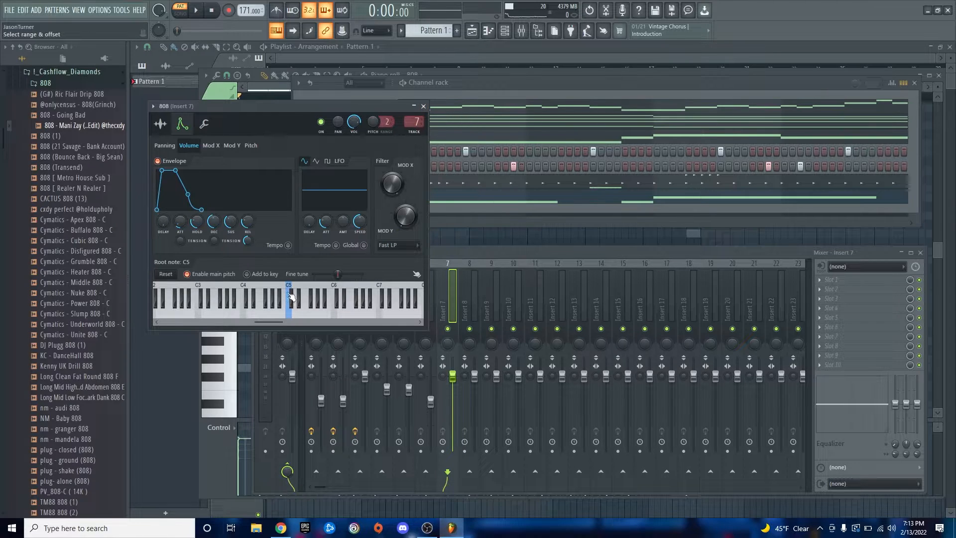
left_click(424, 107)
key("space")
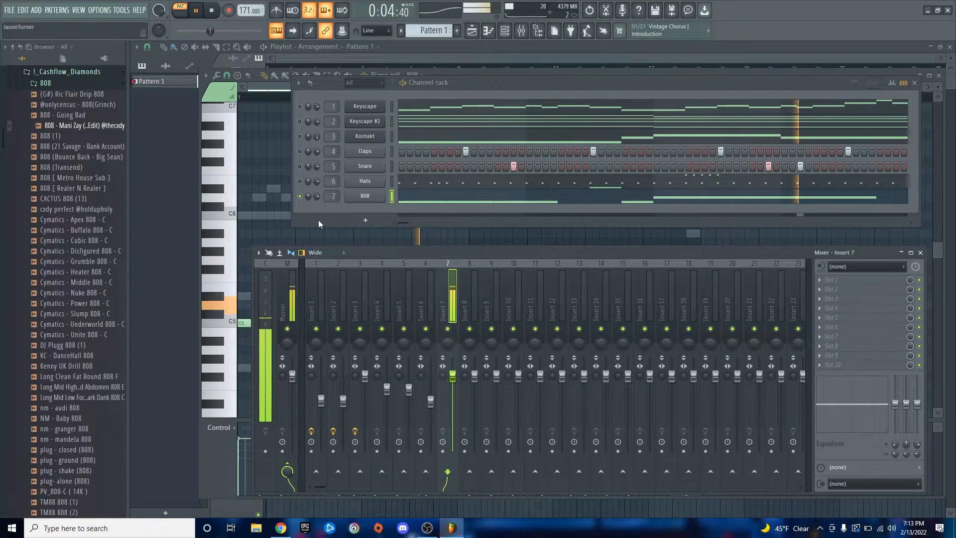
key("space")
Open the Kick folder of the !_Cashflow_Diamonds kit and preview the wheeze wave and [PBS] Lex kicks against the soloed 808.
left_click(56, 83)
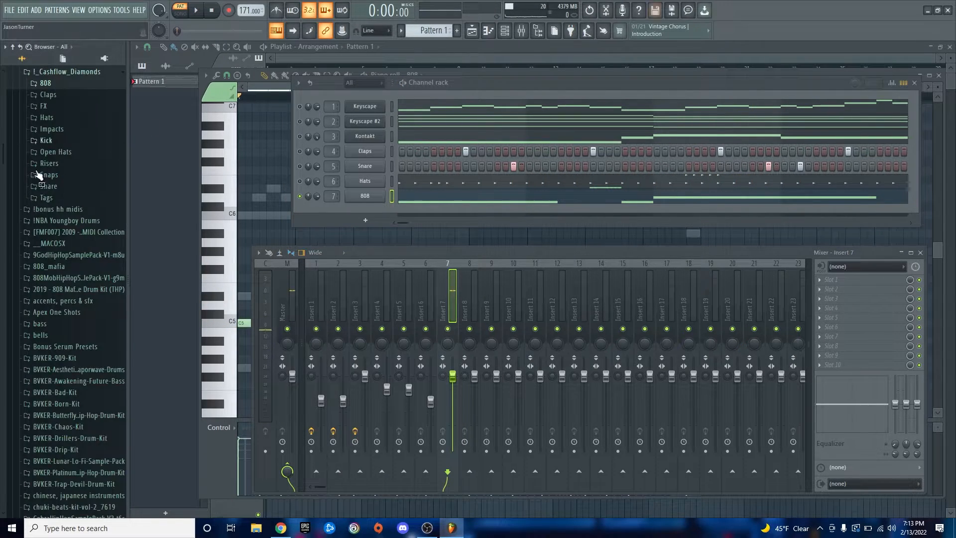
scroll(48, 174, "up", 1)
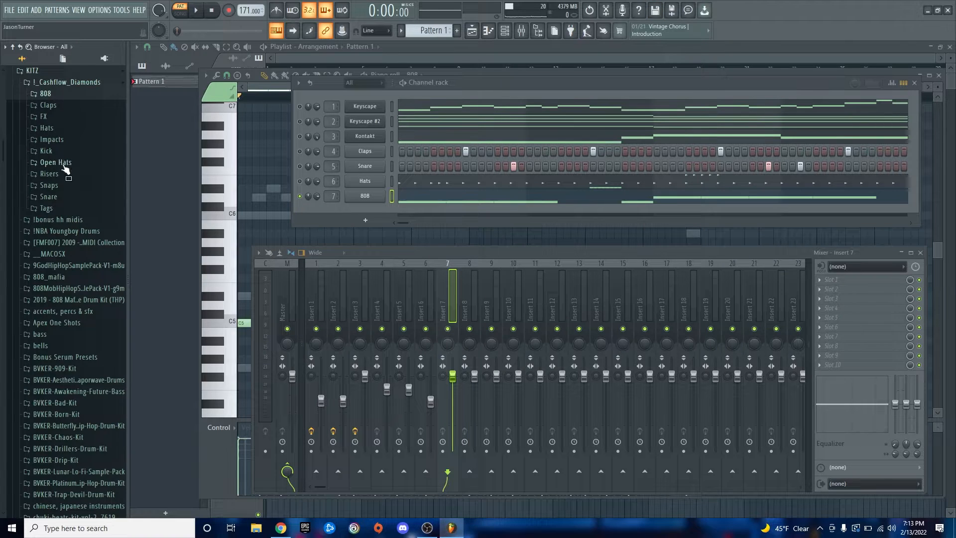
left_click(59, 152)
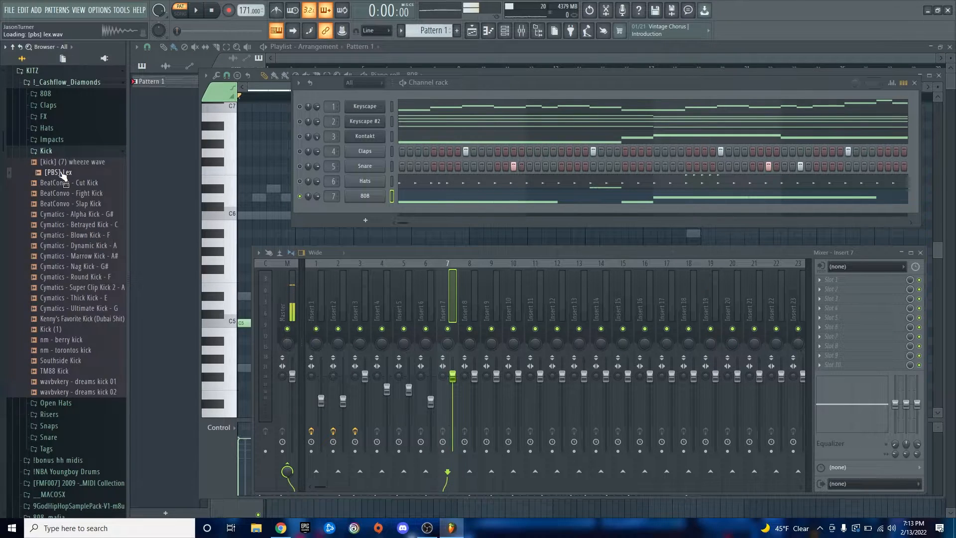
key("space")
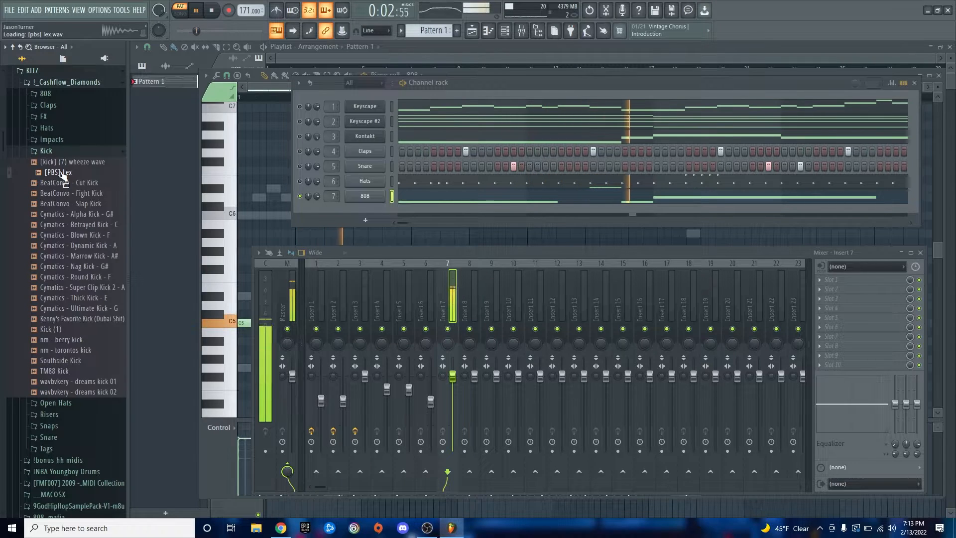
key("space")
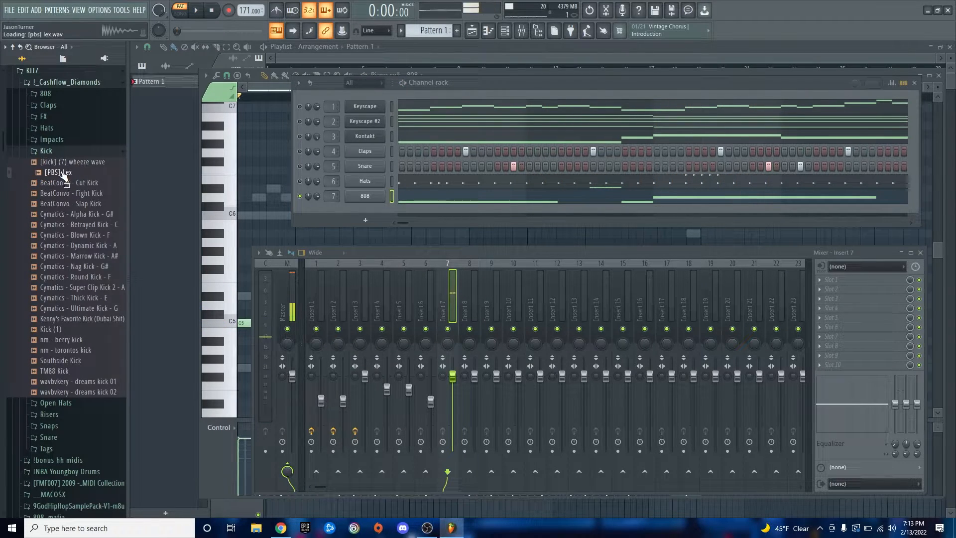
key("space")
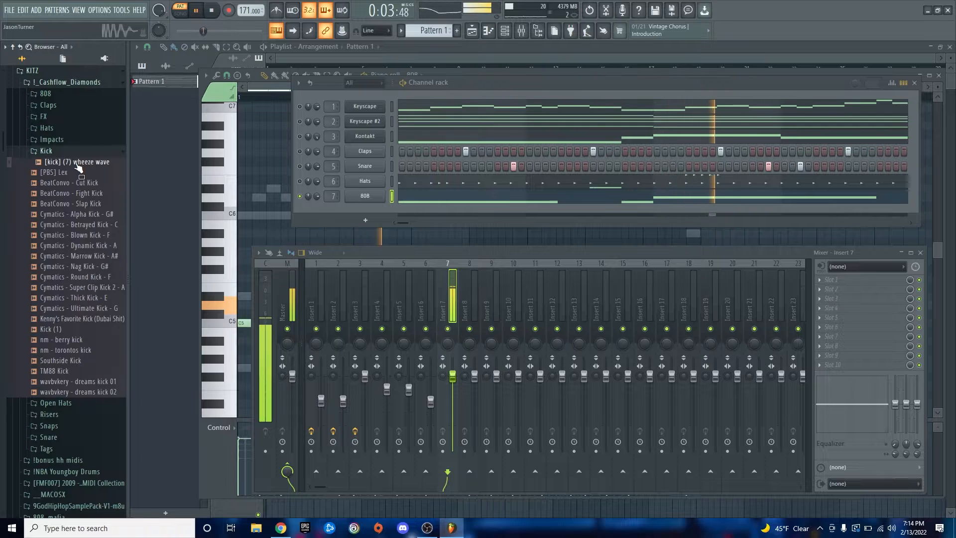
left_click(59, 173)
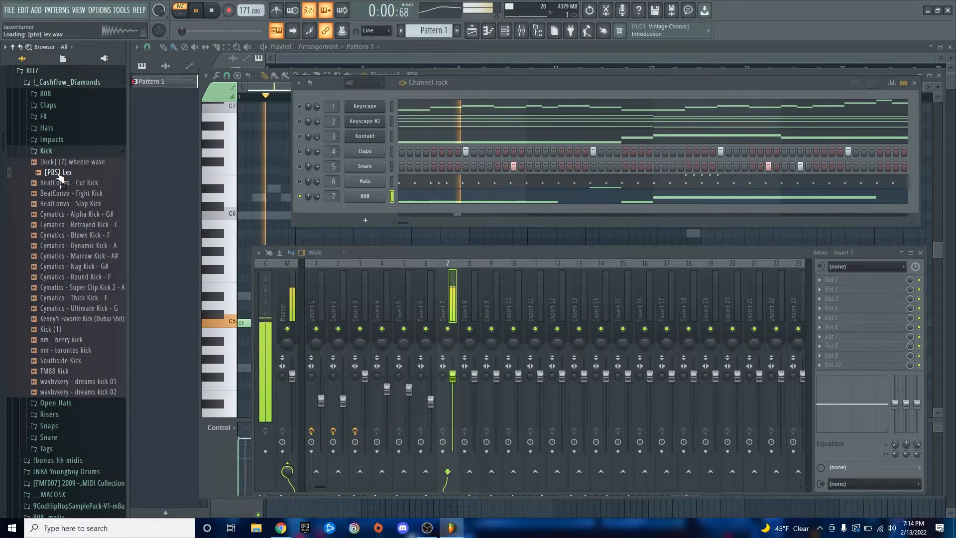
key("space")
Add the [PBS] Lex kick as a new channel and route it to mixer Insert 8.
left_click_drag(59, 174, 324, 213)
double_click(329, 212)
left_click(369, 214)
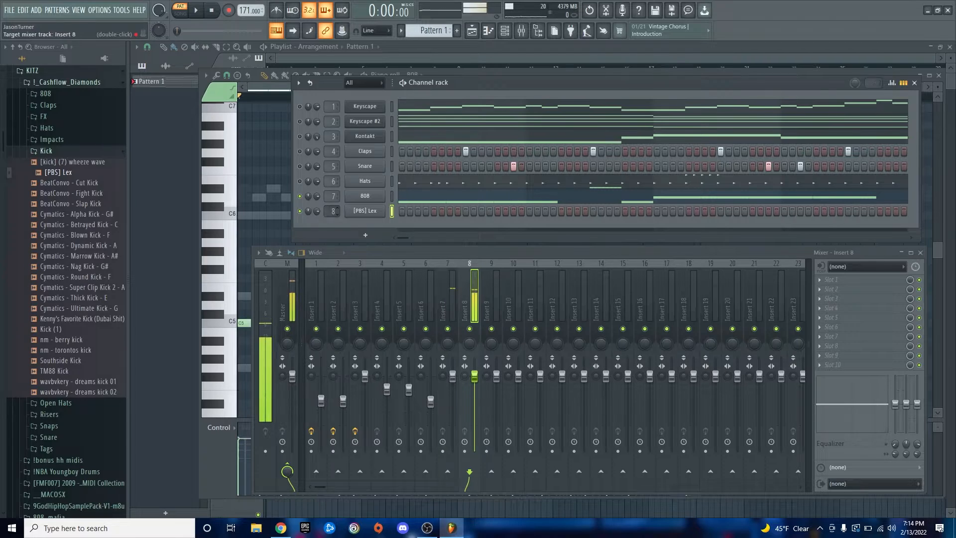
Open the [PBS] Lex sample in the Edison audio editor, detect its pitch regions, and close the editor.
left_click(369, 212)
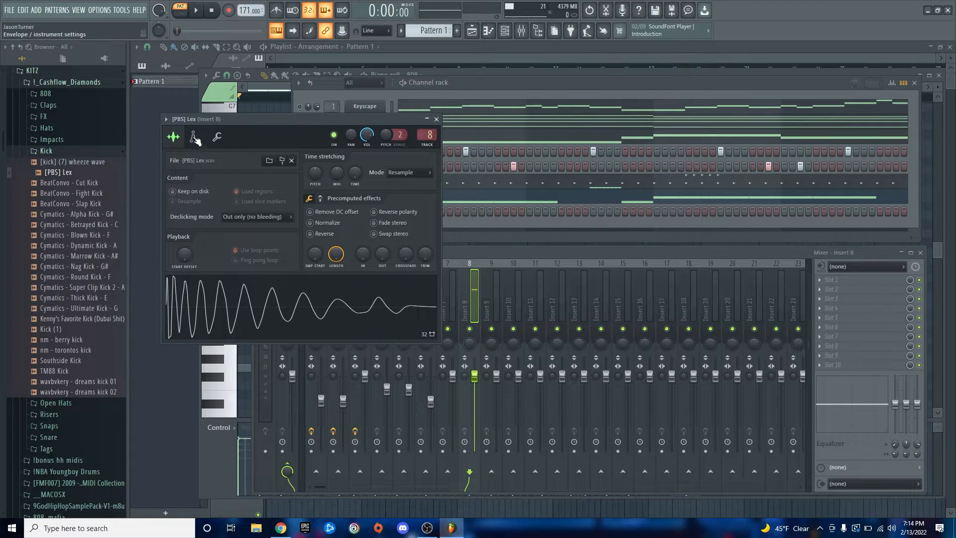
right_click(245, 295)
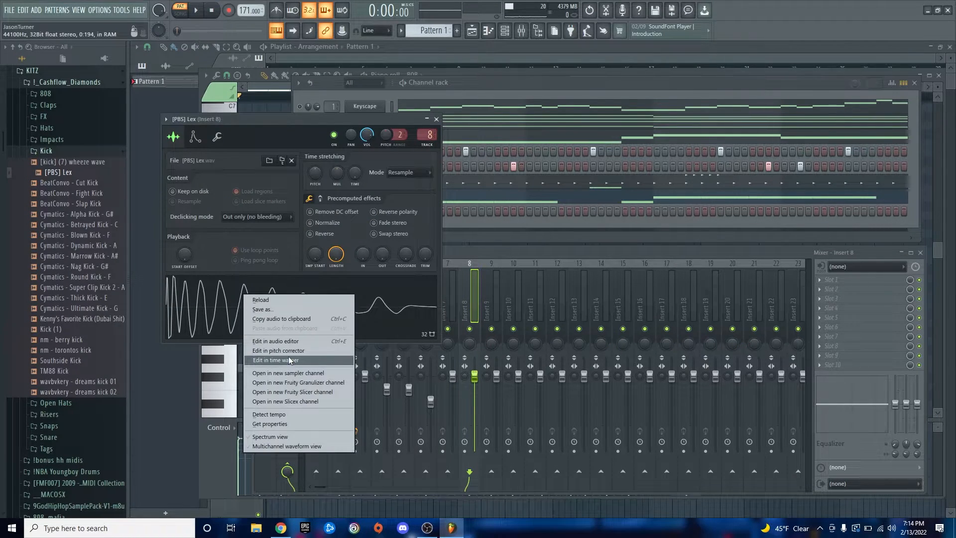
left_click(284, 340)
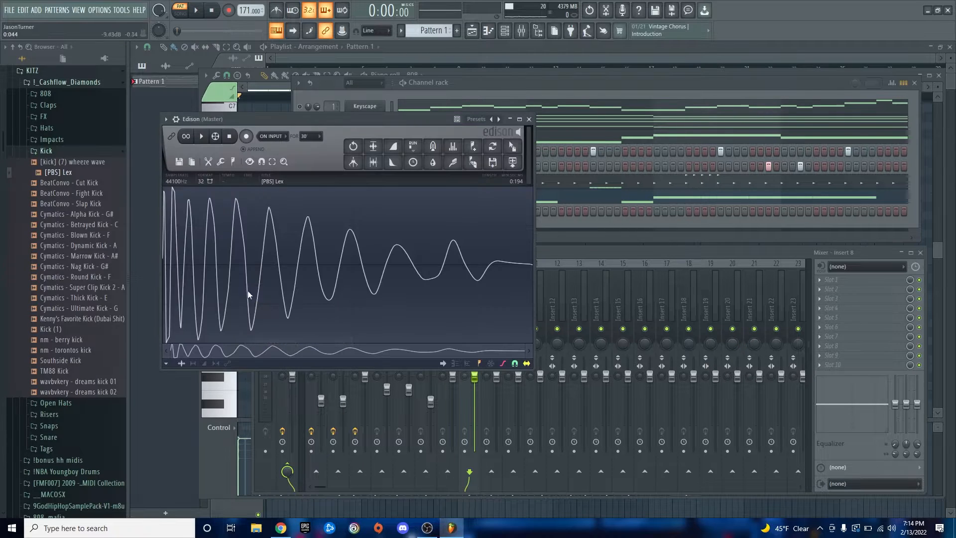
left_click(233, 162)
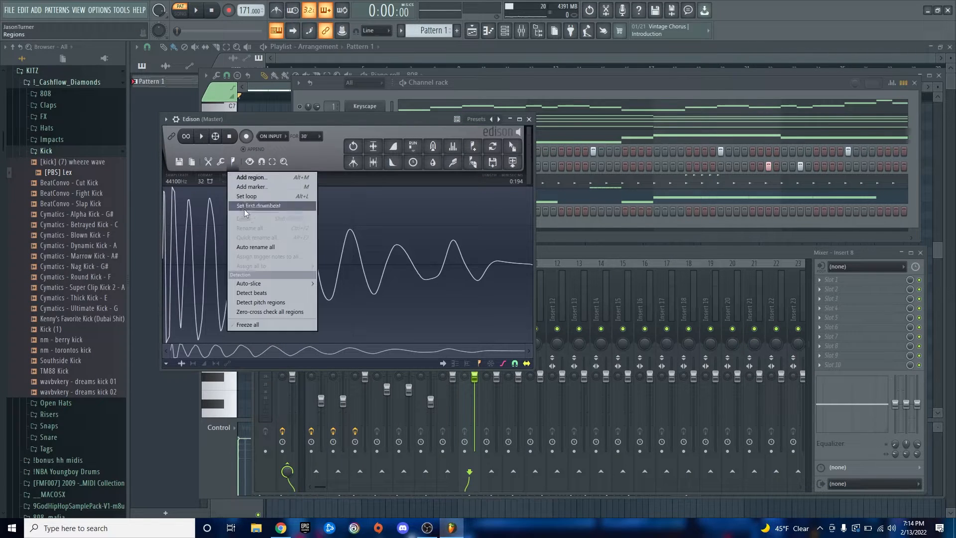
left_click(267, 298)
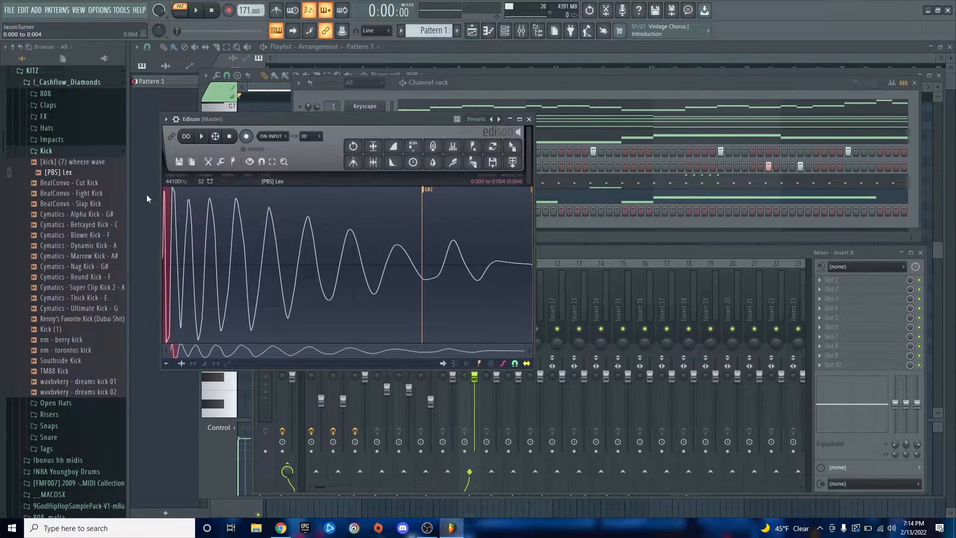
left_click(528, 120)
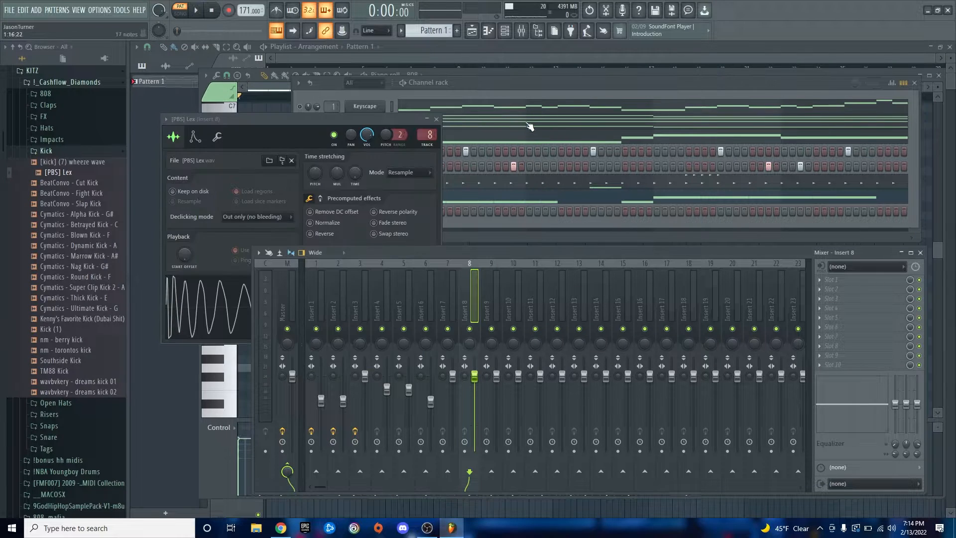
Delete Edison from the first effect slot of the Master mixer track.
left_click(277, 299)
left_click(820, 280)
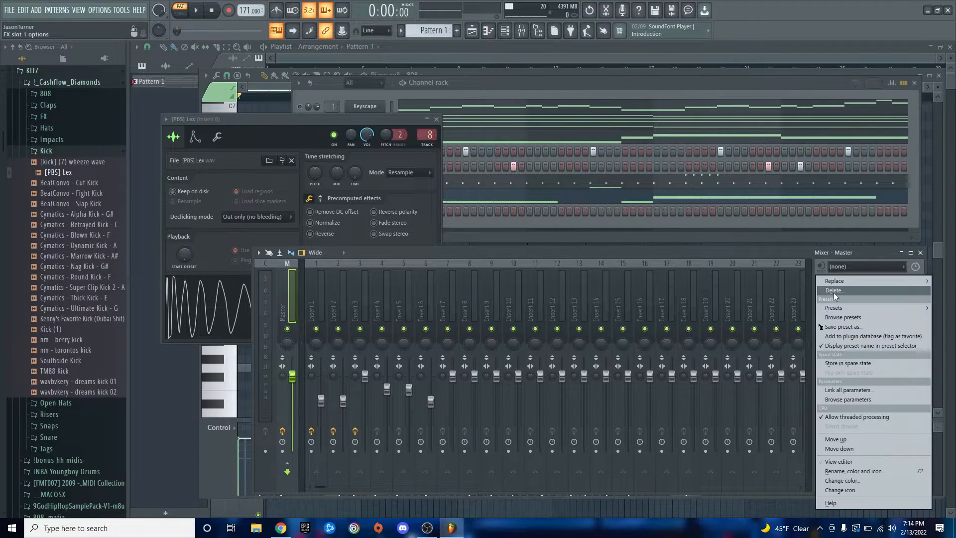
left_click(842, 311)
left_click(529, 297)
Copy the 808 pattern onto the [PBS] Lex channel and flatten all of its notes to C5.
left_click(498, 82)
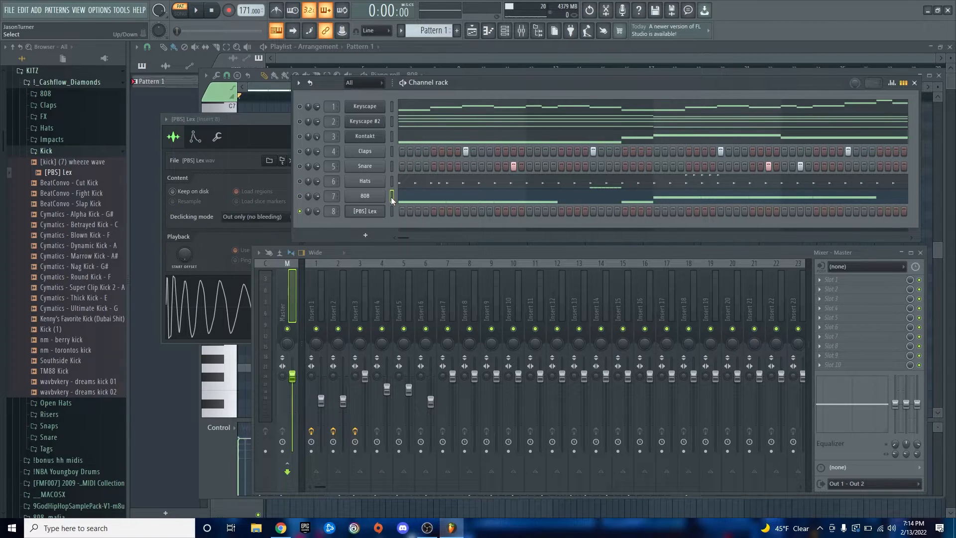
key("ctrl+v")
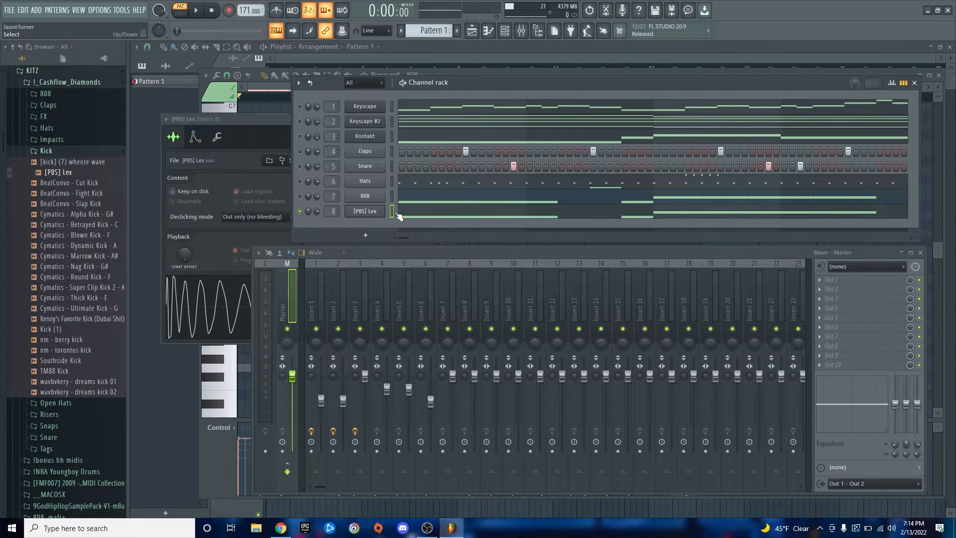
left_click(397, 214)
key("ctrl+q")
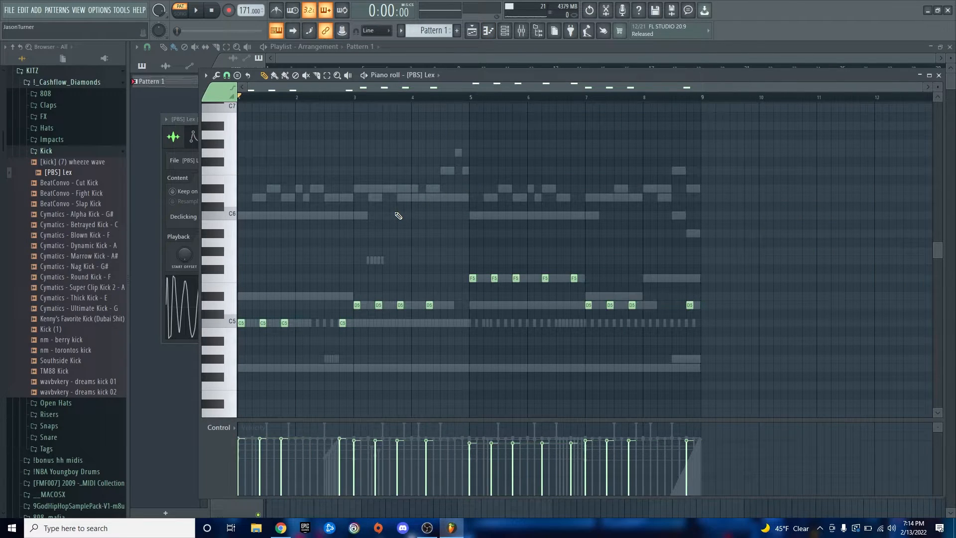
key("alt+l")
key("Return")
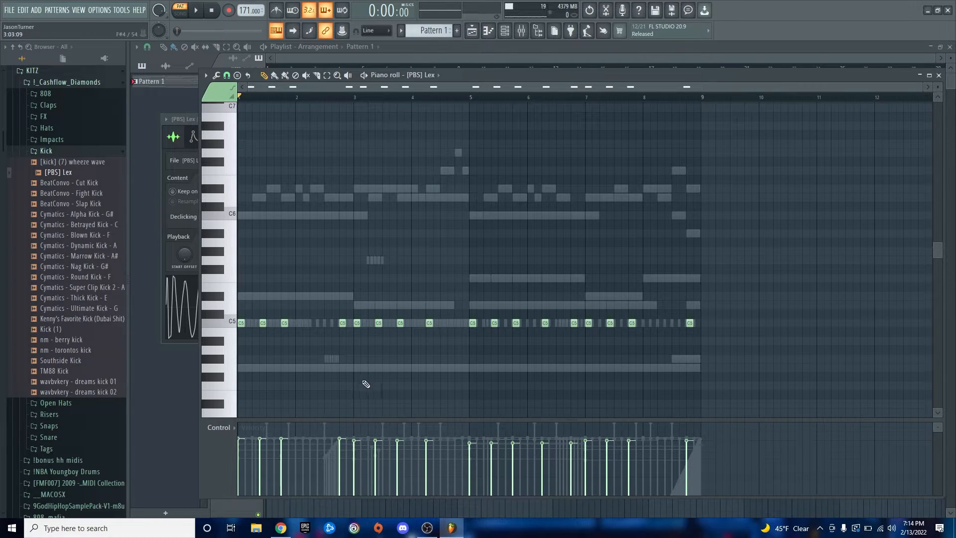
Raise the velocity of all [PBS] Lex notes to maximum and close the piano roll.
key("ctrl+a")
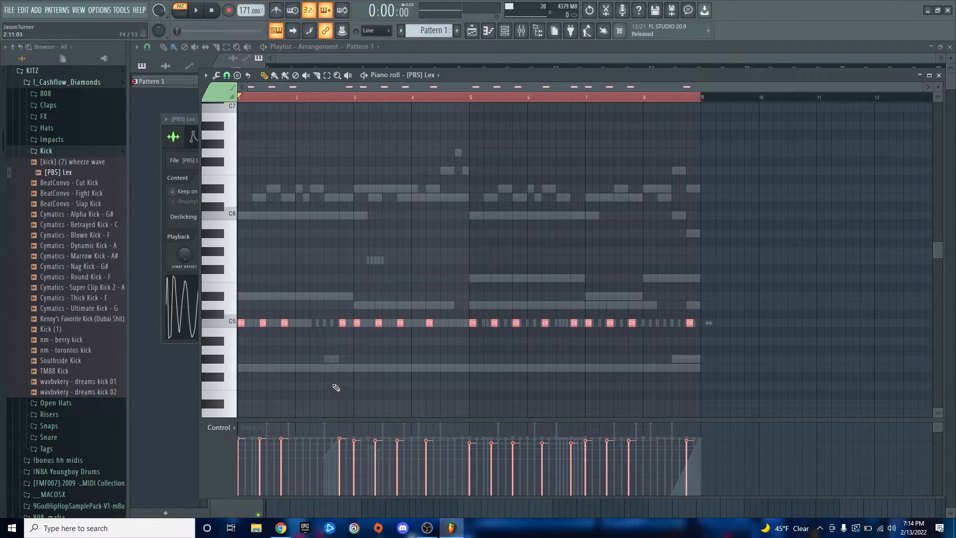
scroll(336, 387, "up", 5)
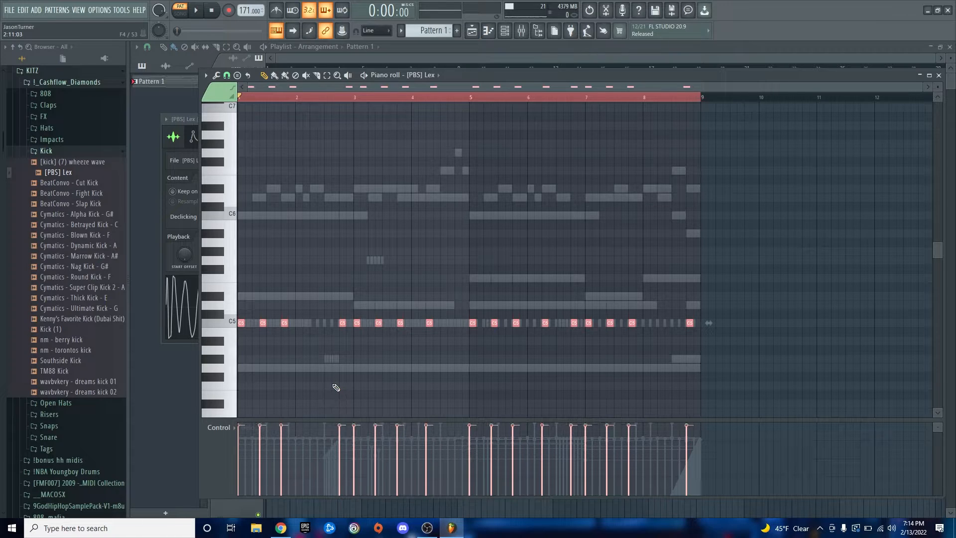
key("F7")
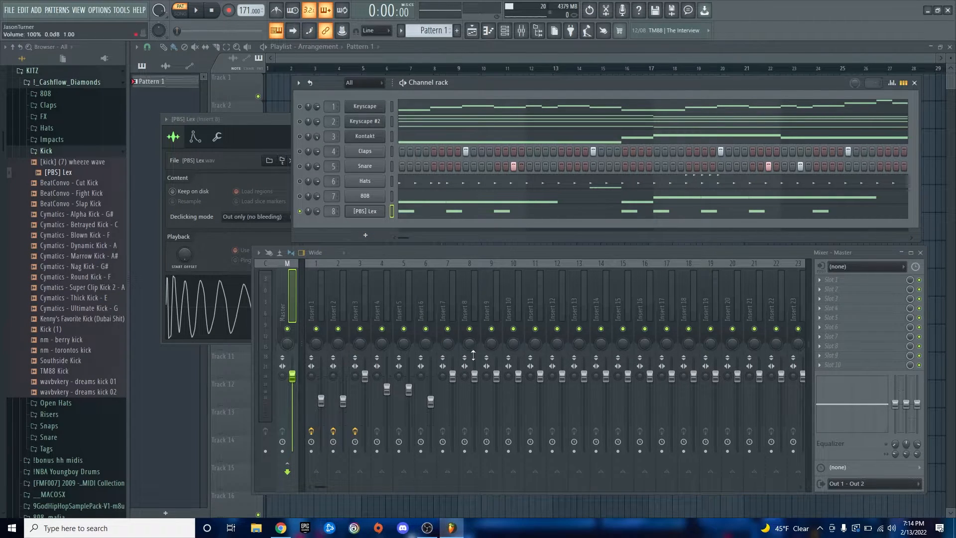
Lower the Insert 8 fader to about 91% (-2.1 dB) and audition the kick together with the 808.
left_click_drag(475, 374, 475, 387)
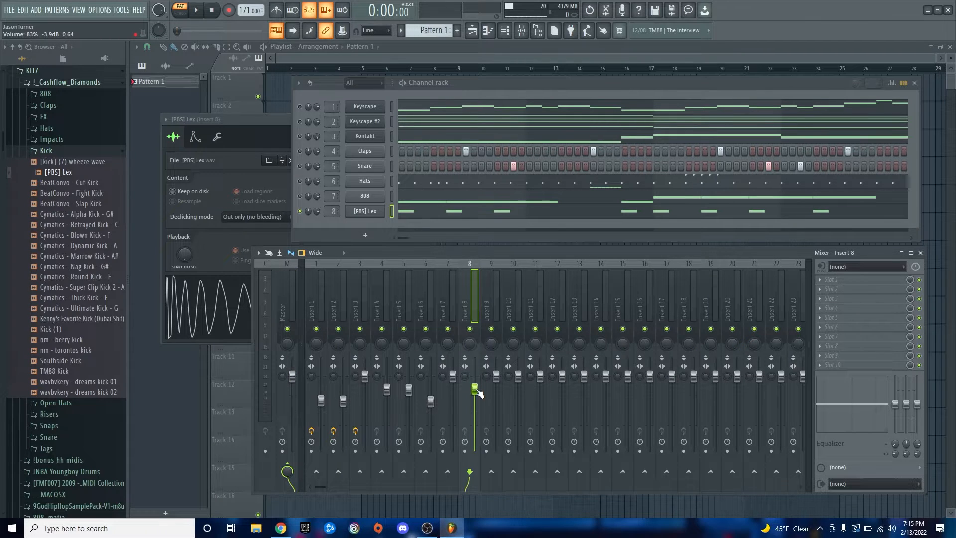
key("space")
left_click_drag(475, 389, 474, 383)
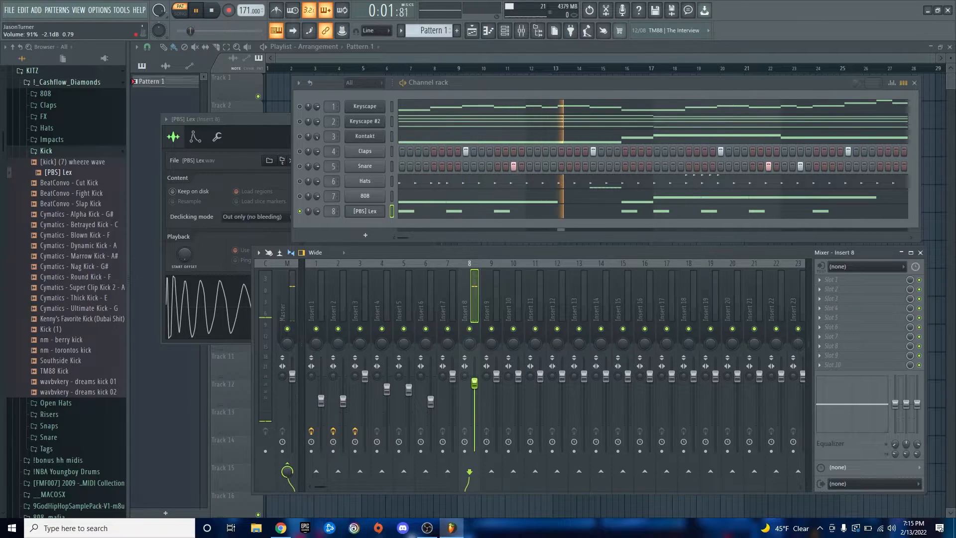
left_click(299, 196)
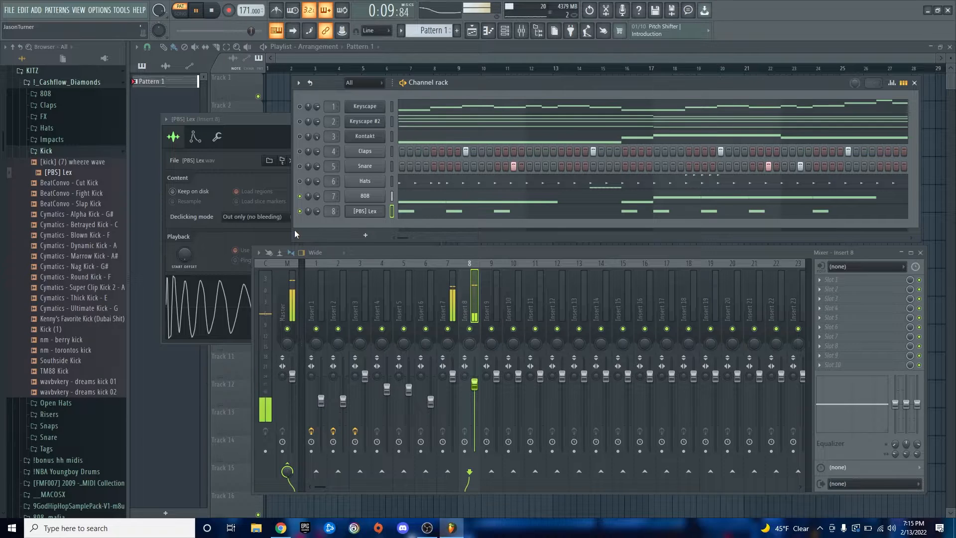
key("space")
Preview the [kick] (7) wheeze wave sample with the 808 and add it as a new channel.
left_click(90, 164)
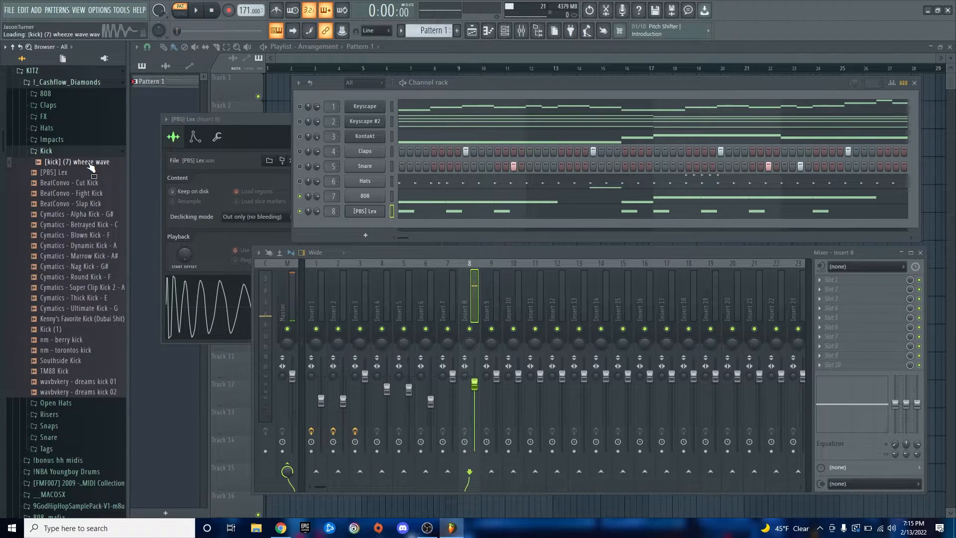
key("space")
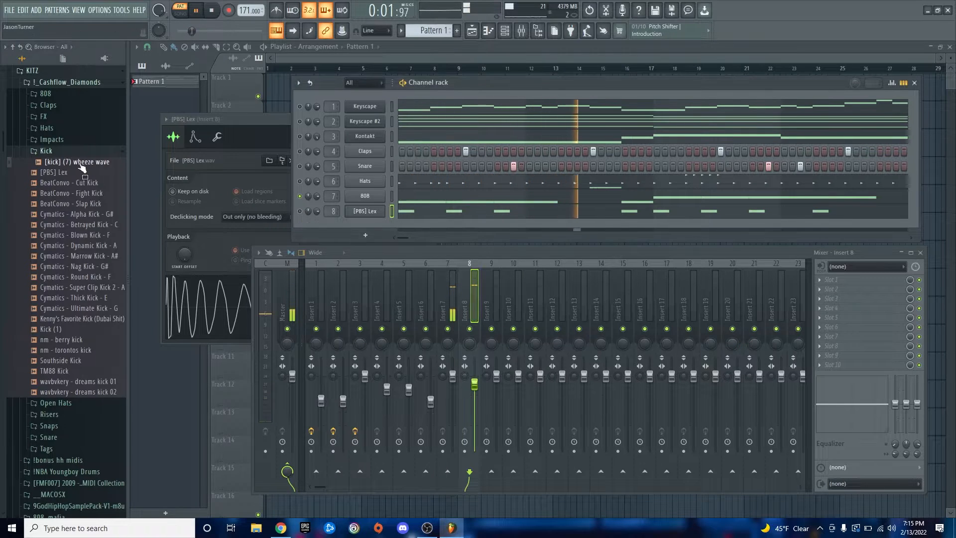
key("space")
left_click_drag(81, 167, 389, 214)
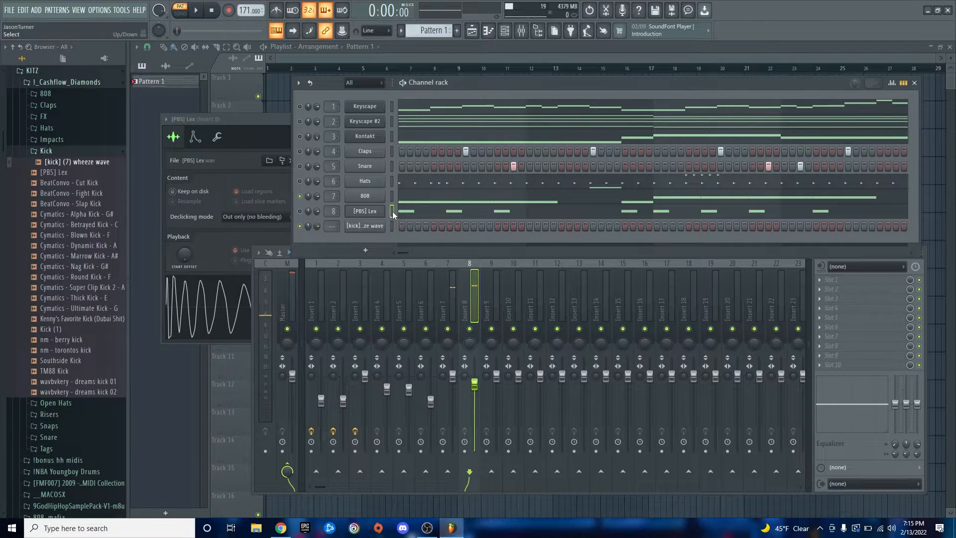
Copy the [PBS] Lex notes onto the wheeze wave channel and route that channel to mixer Insert 8.
left_click(391, 226)
key("ctrl+v")
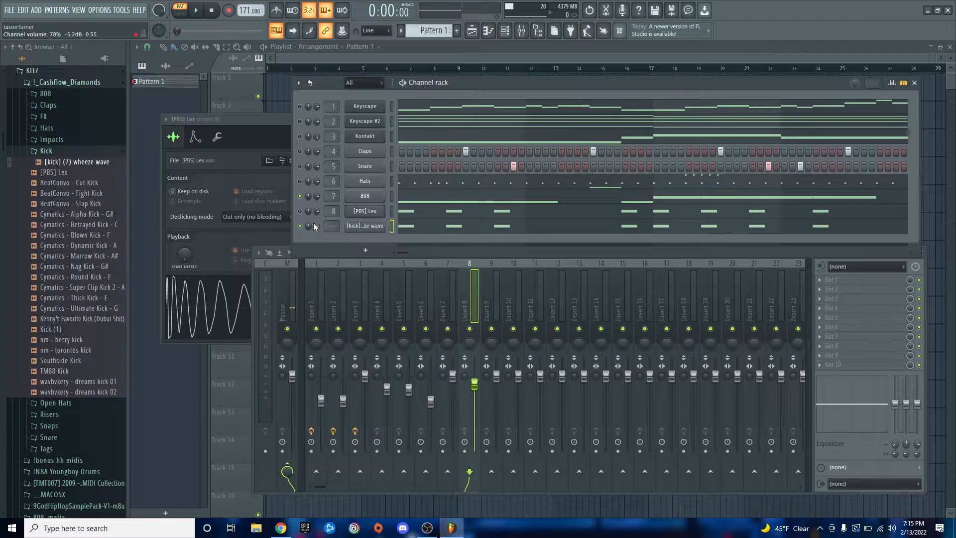
key("ctrl+l")
Compare the two kicks against the 808 while lowering the Insert 8 fader to about -9.8 dB and raising it again.
left_click_drag(475, 363, 475, 367)
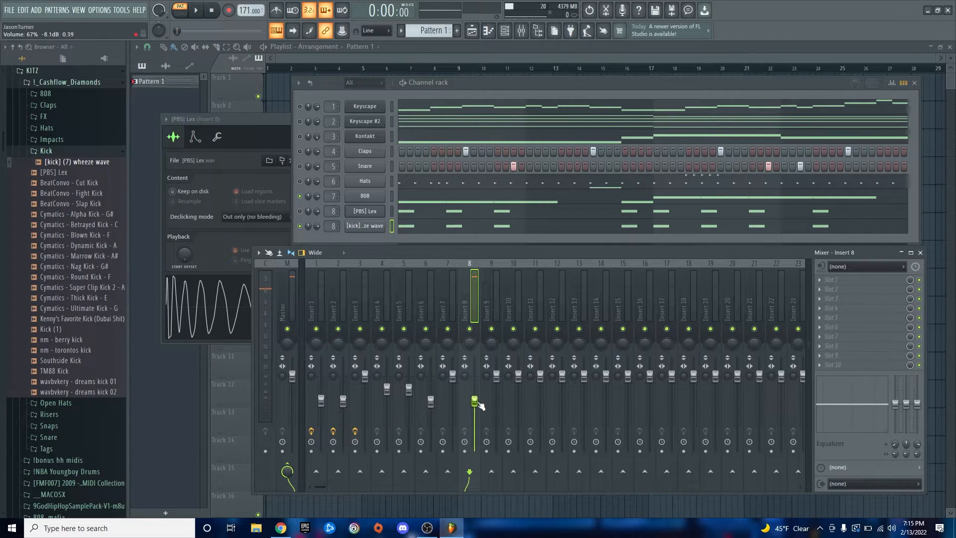
key("space")
left_click_drag(479, 406, 479, 411)
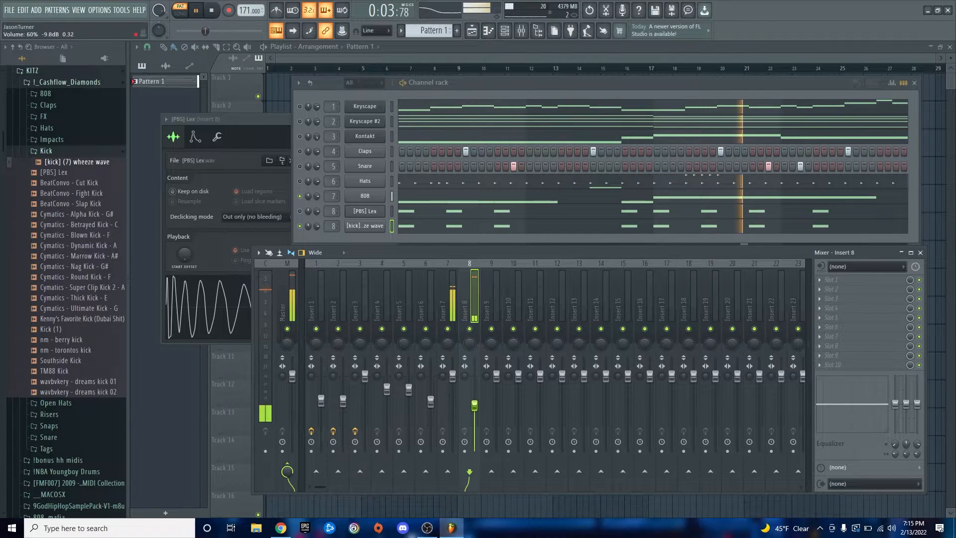
left_click_drag(474, 406, 475, 407)
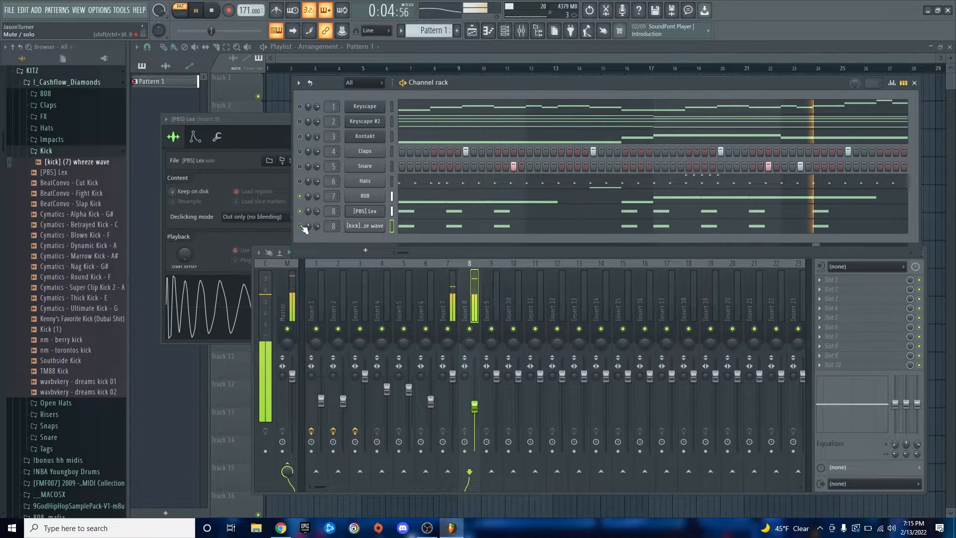
left_click_drag(475, 409, 476, 384)
key("space")
Delete the [kick] (7) wheeze wave channel from the channel rack.
right_click(381, 225)
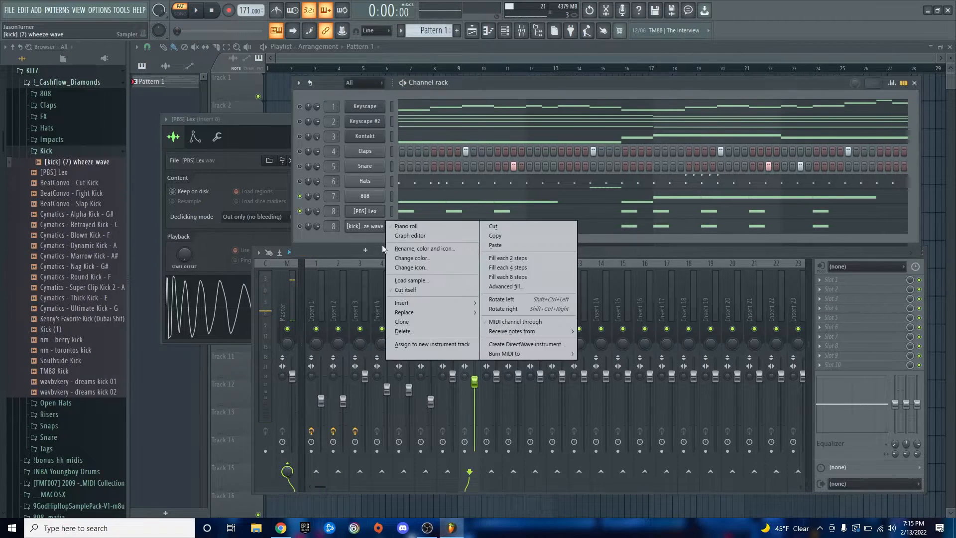
left_click(425, 332)
left_click(467, 283)
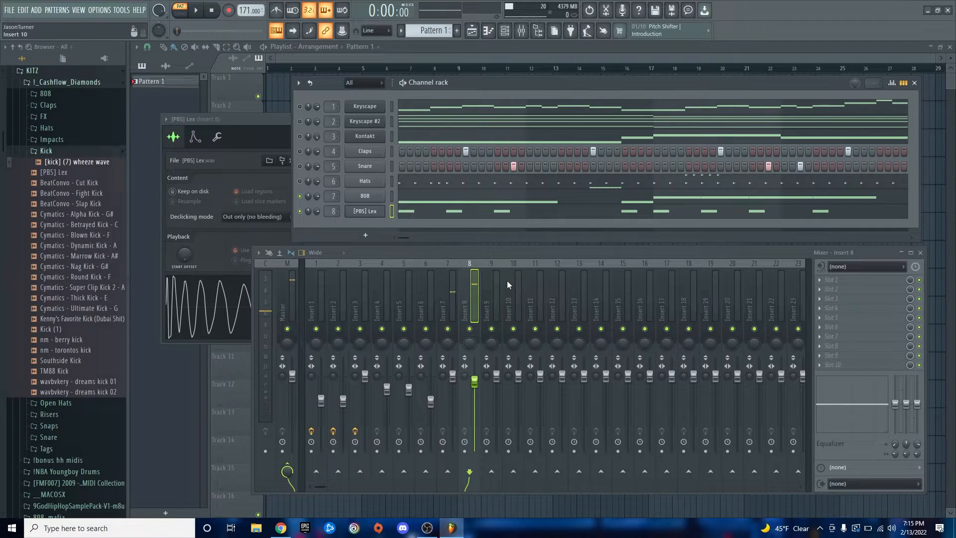
Set the root note of the [PBS] Lex kick to G#5 in its sampler settings.
left_click(362, 212)
left_click(357, 212)
left_click(195, 137)
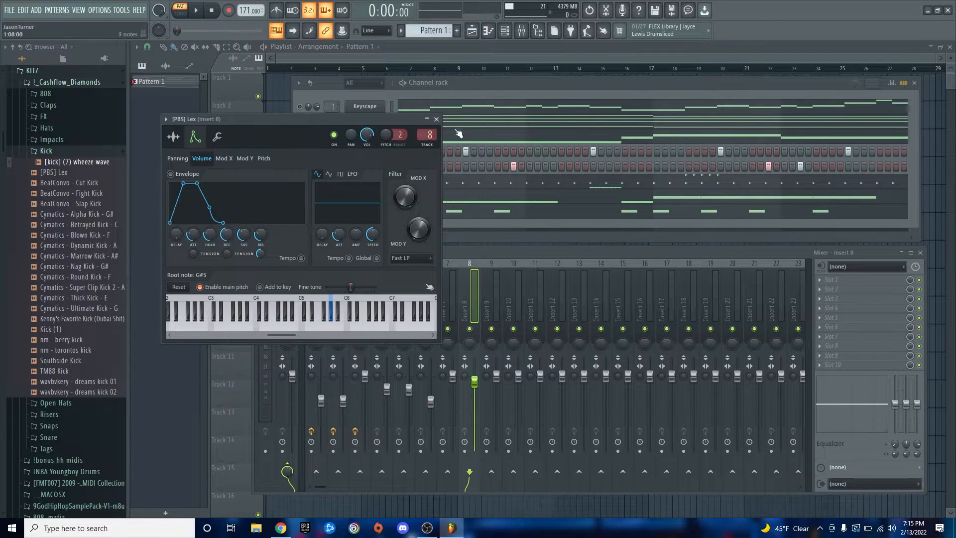
Close the kick's sampler settings and play the pattern to hear the retuned kick with the 808.
left_click(436, 120)
key("space")
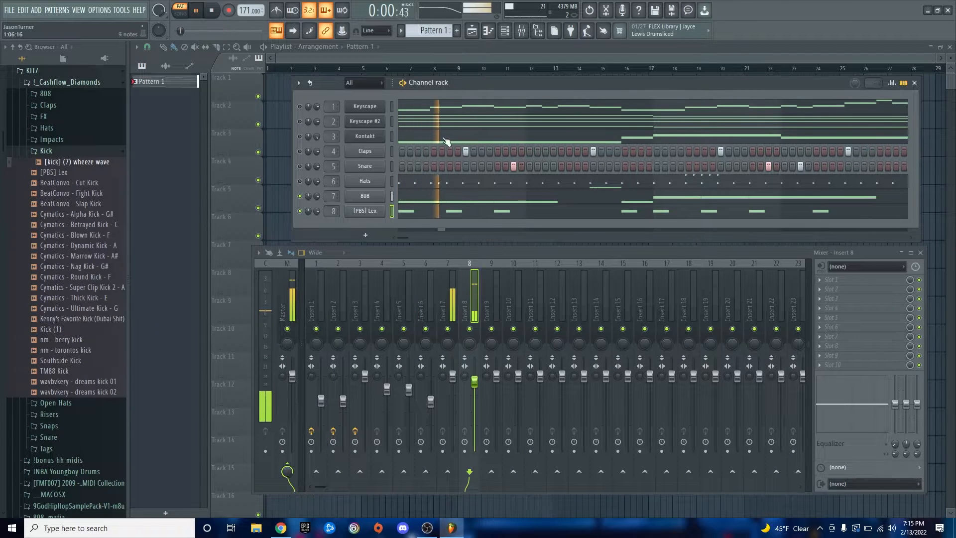
key("space")
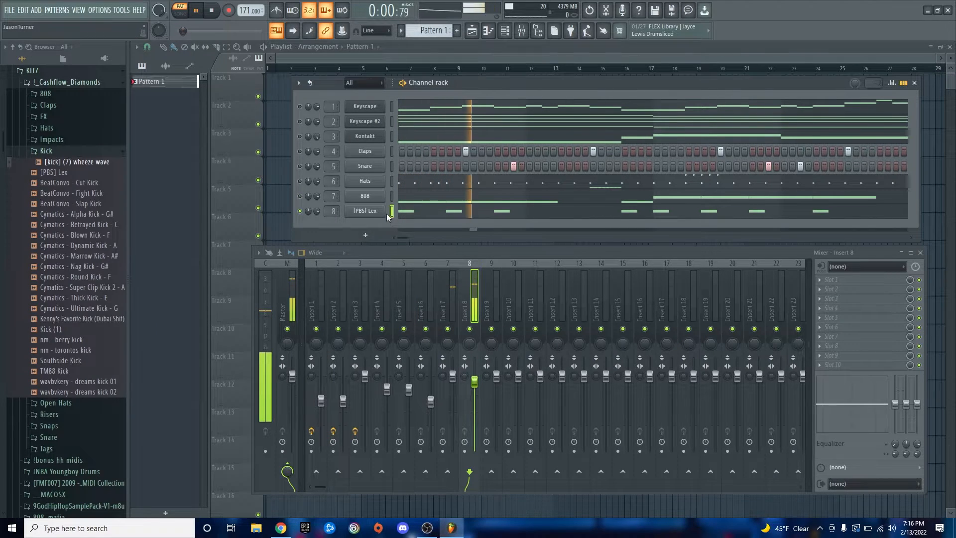
Audition all [PBS] Lex kick notes in different octaves and leave them transposed to C6.
key("F7")
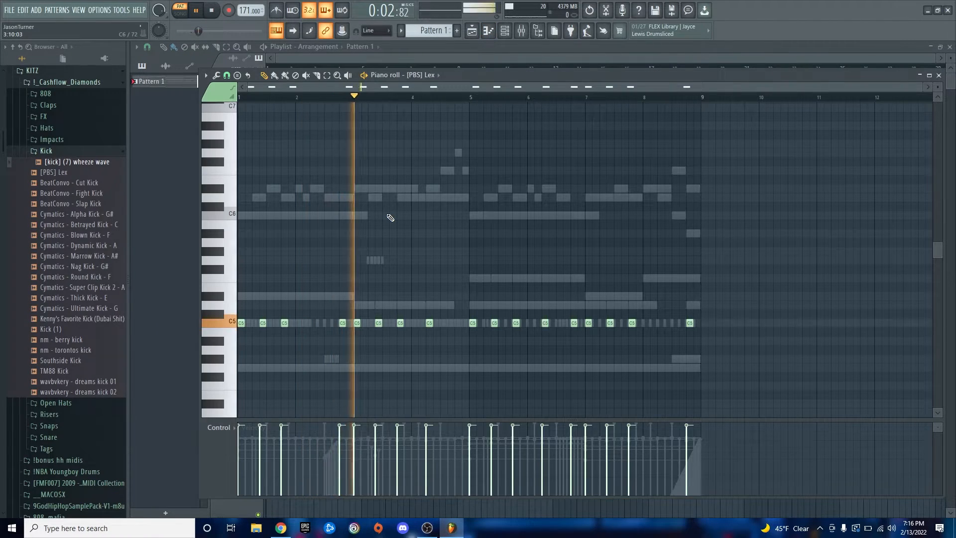
key("ctrl+a")
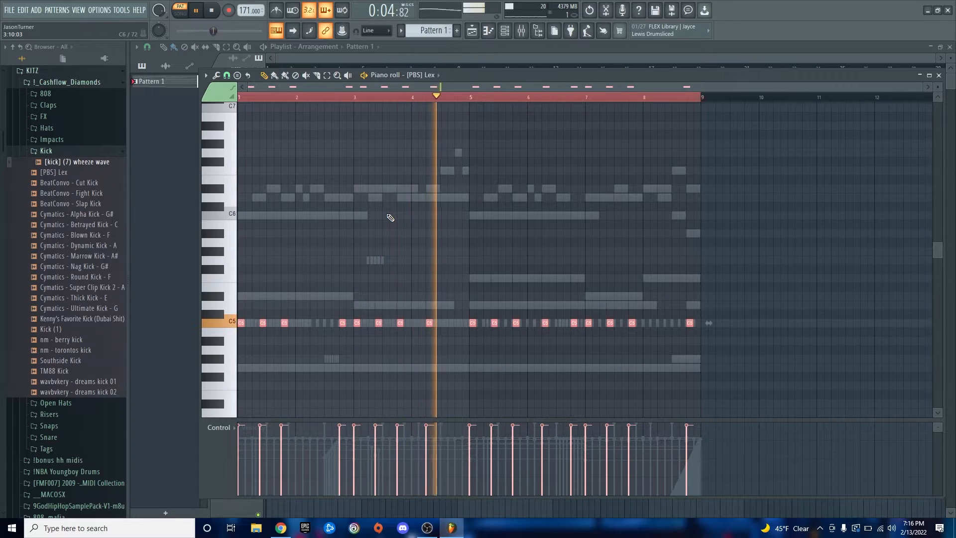
key("shift+Down")
key("shift+Up")
key("ctrl+Down")
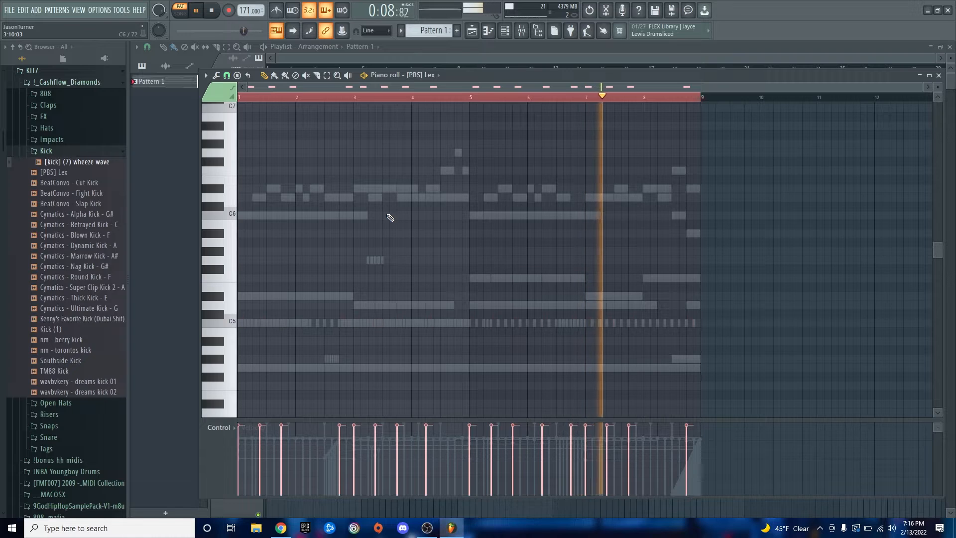
key("ctrl+Up")
key("ctrl+Up")
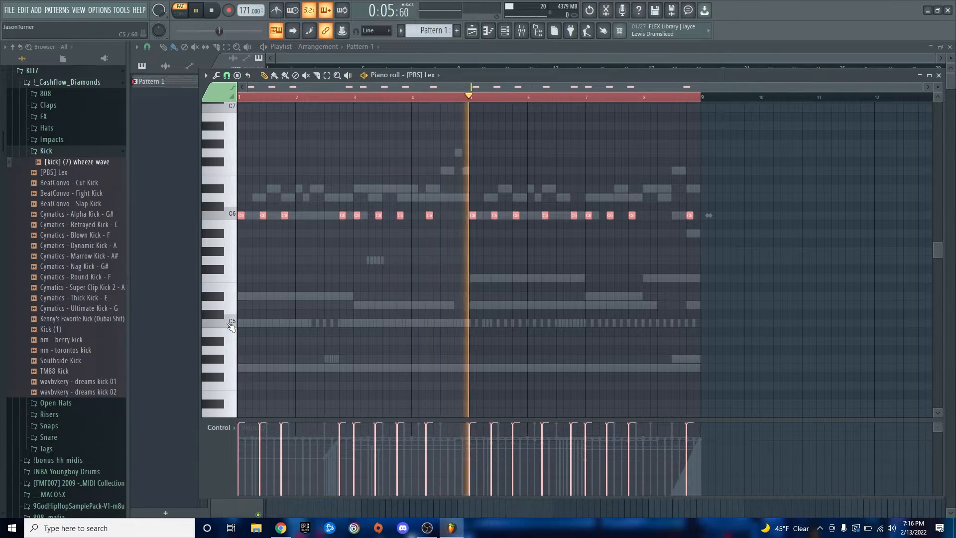
key("ctrl+Down")
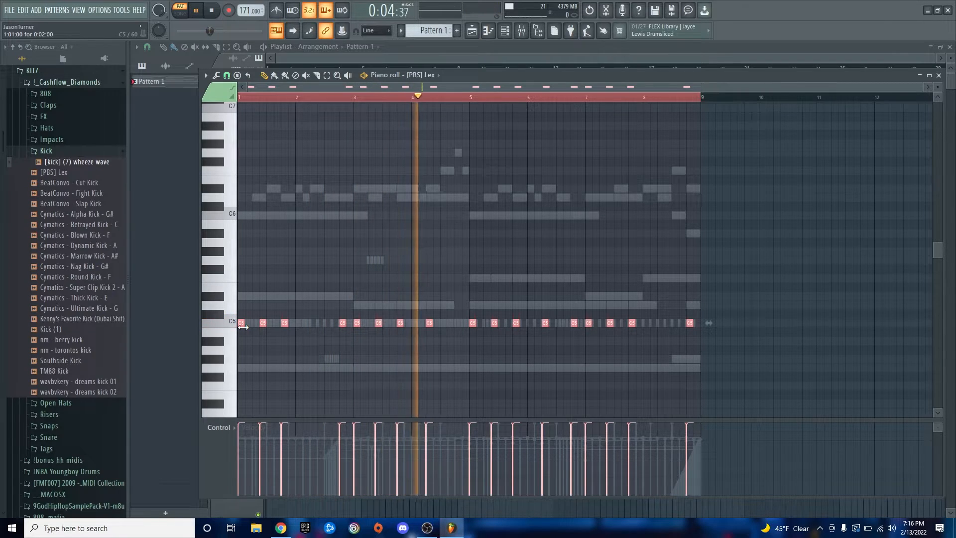
key("ctrl+Up")
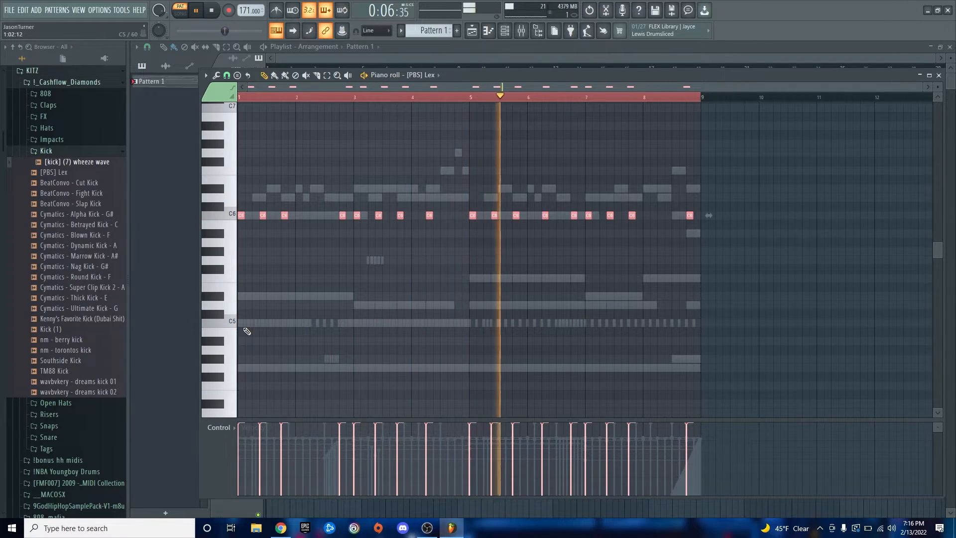
key("ctrl+Up")
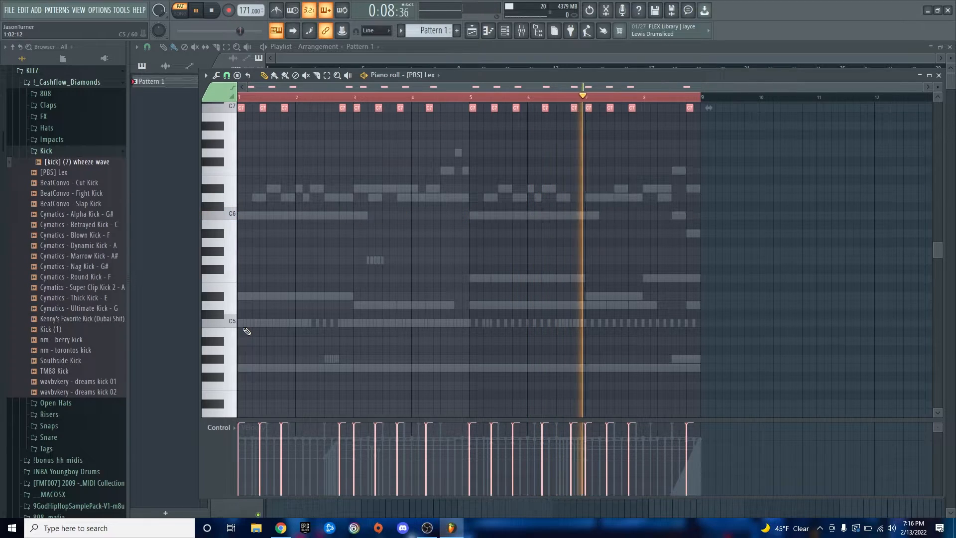
key("ctrl+Down")
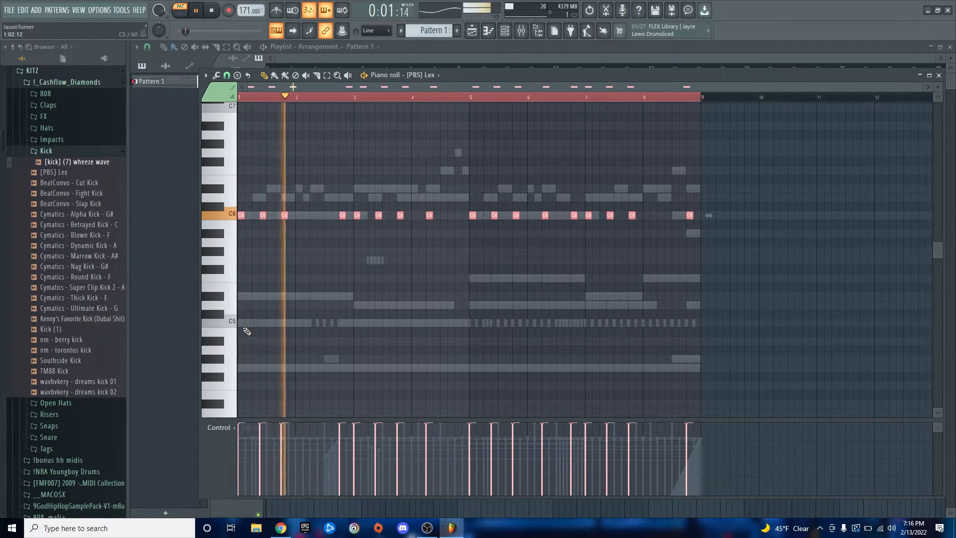
Stop playback, return to the channel rack and rename the [PBS] Lex channel to Kick.
key("space")
key("F7")
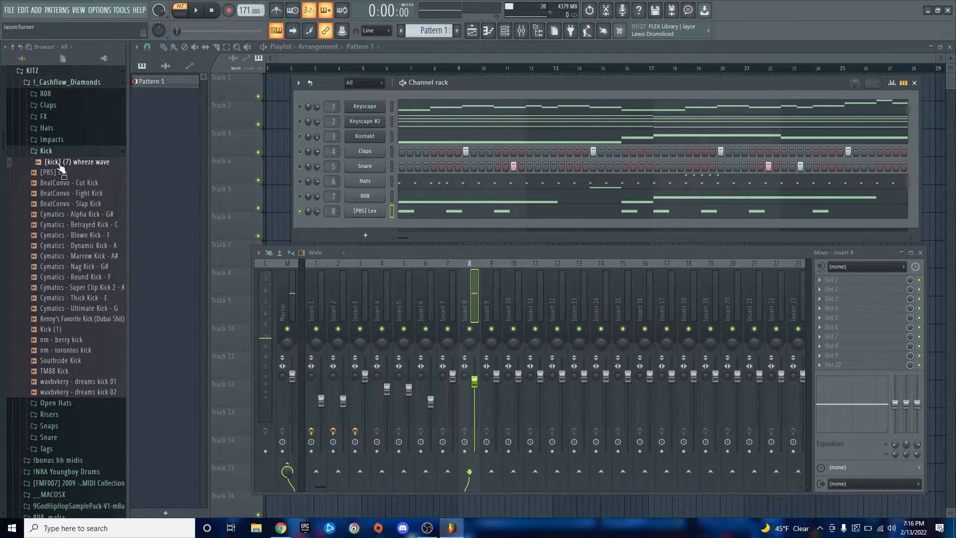
left_click(365, 215, "shift")
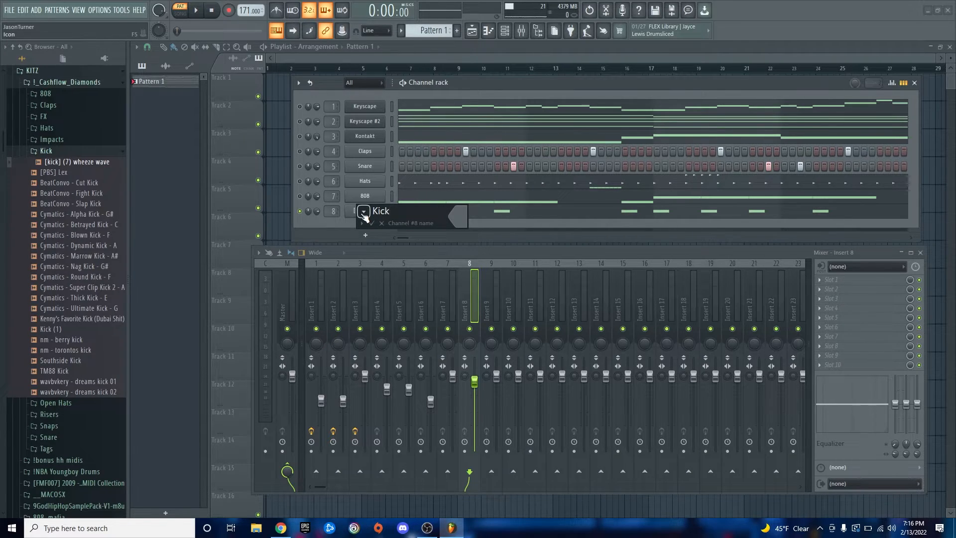
key("Return")
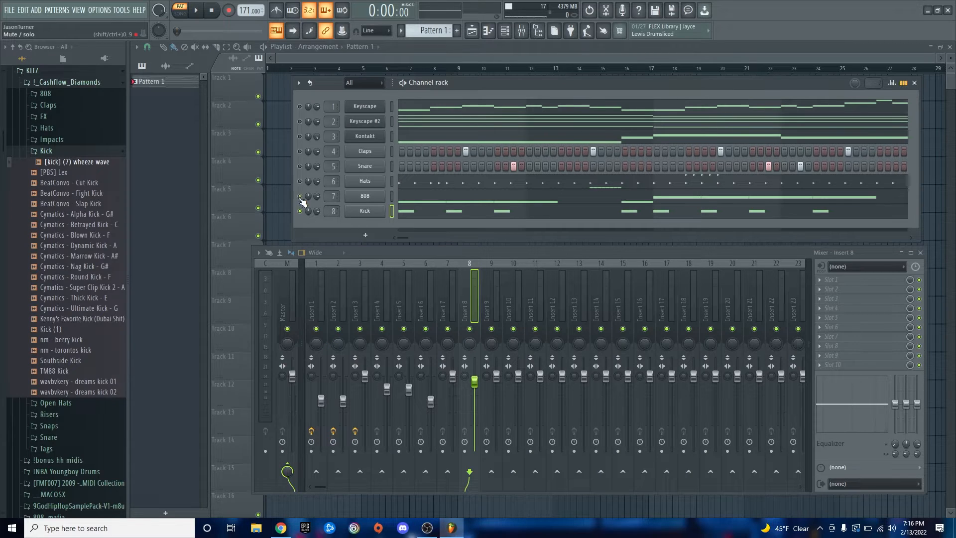
Raise the Insert 8 fader to 0.0 dB while playing the kick alone and together with the 808.
key("space")
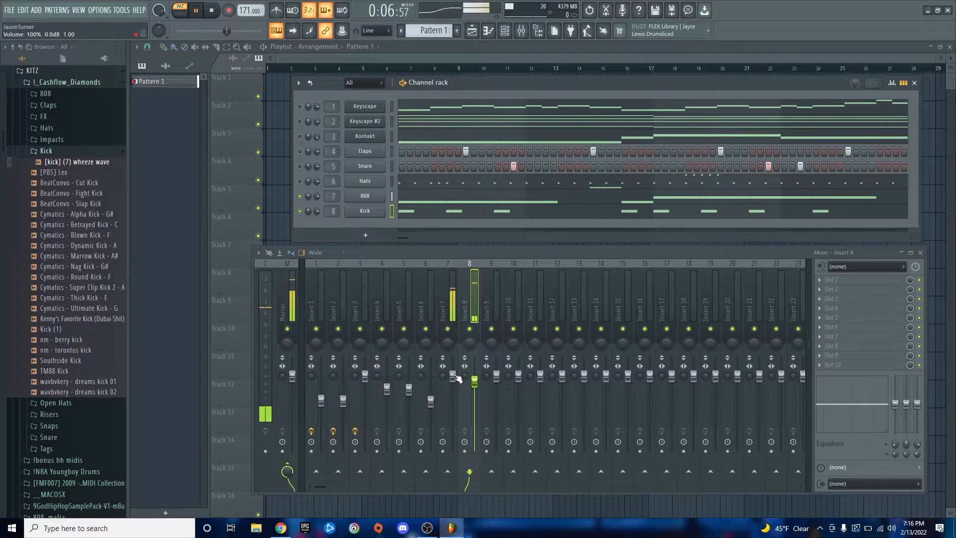
key("space")
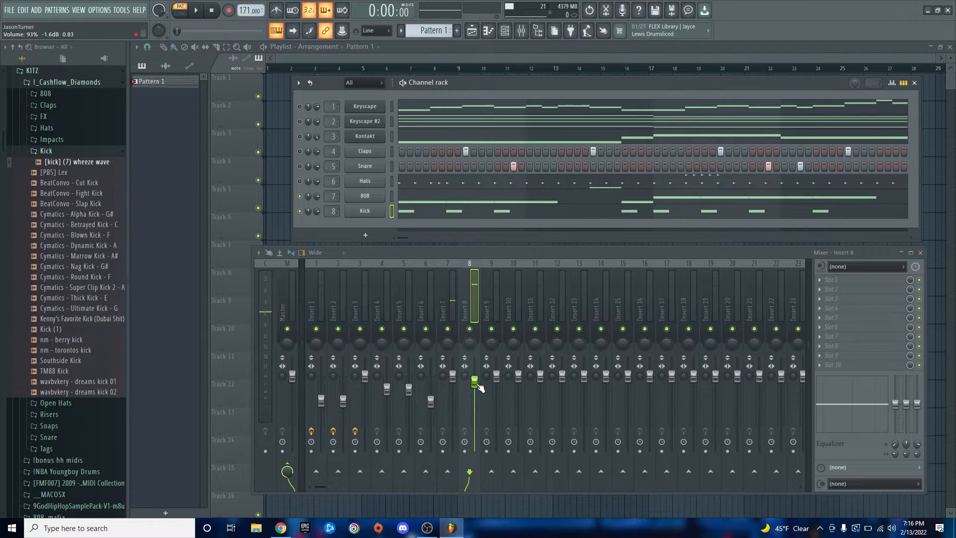
key("space")
key("space")
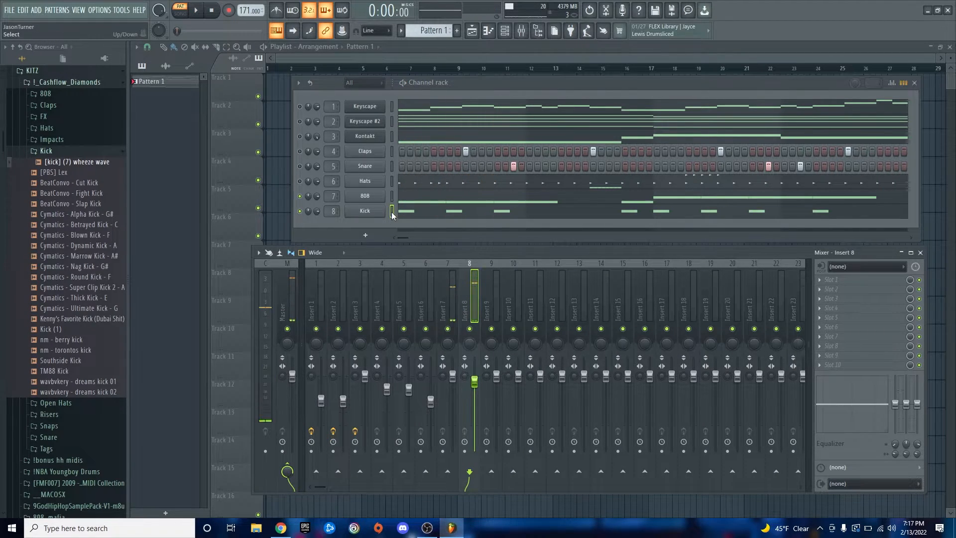
left_click(399, 213)
key("Escape")
key("space")
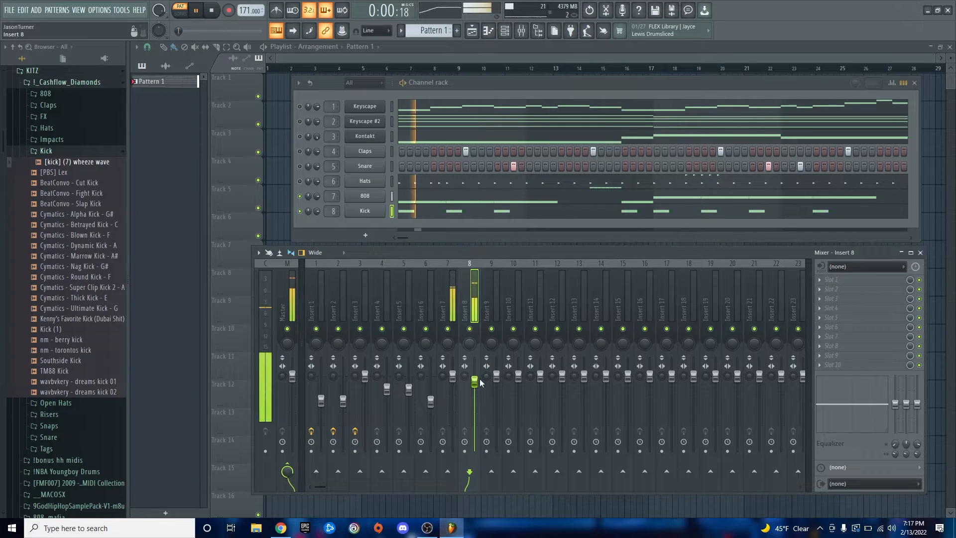
left_click_drag(475, 381, 475, 379)
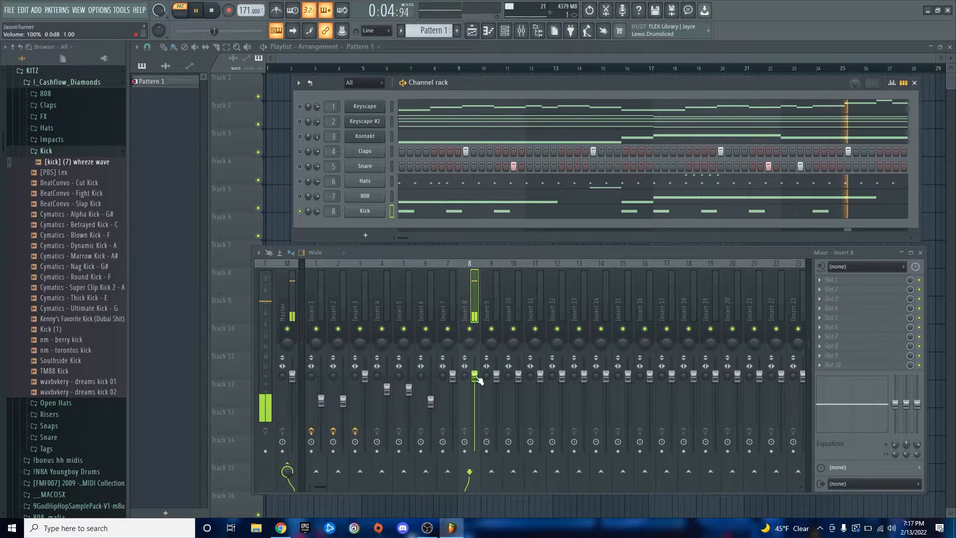
left_click(300, 196)
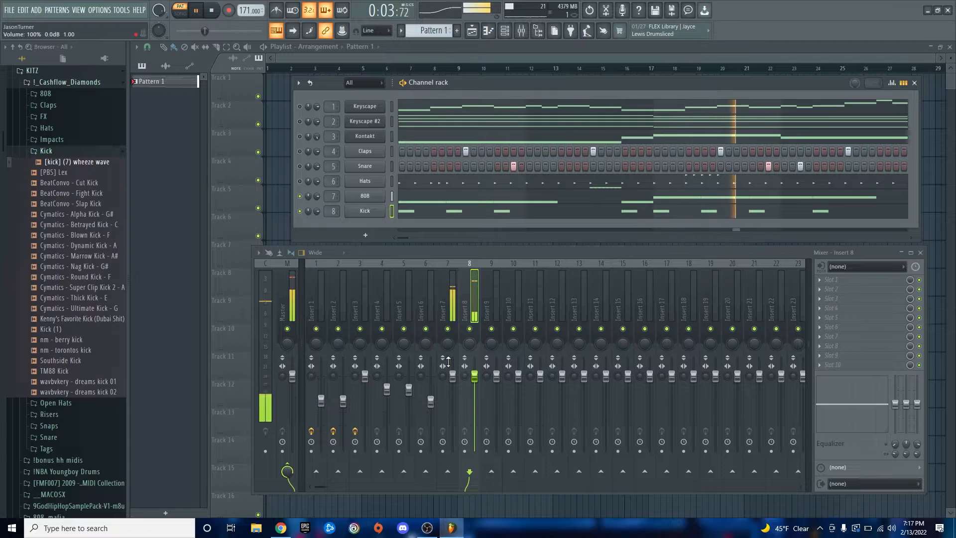
Check the 808's volume envelope and root note in its sampler settings, then stop playback.
left_click(363, 198)
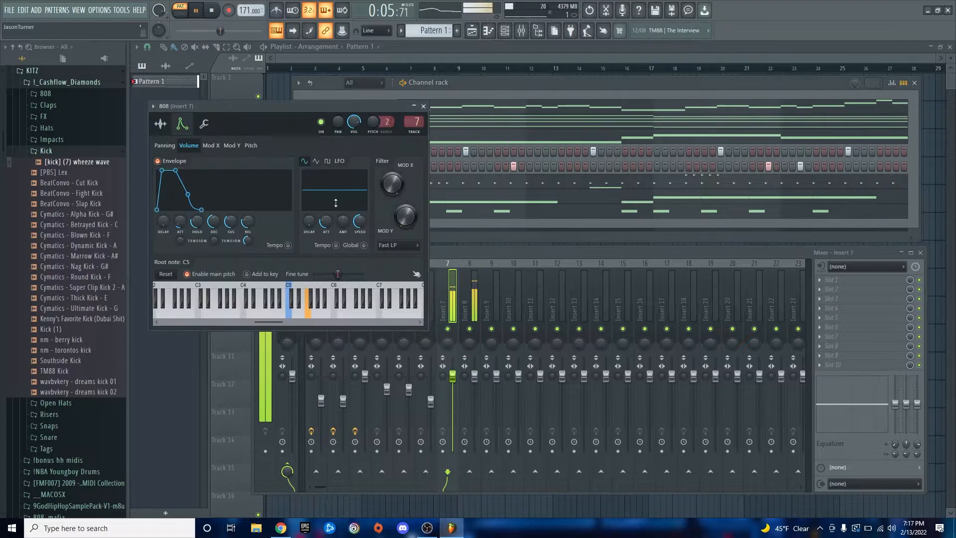
key("Escape")
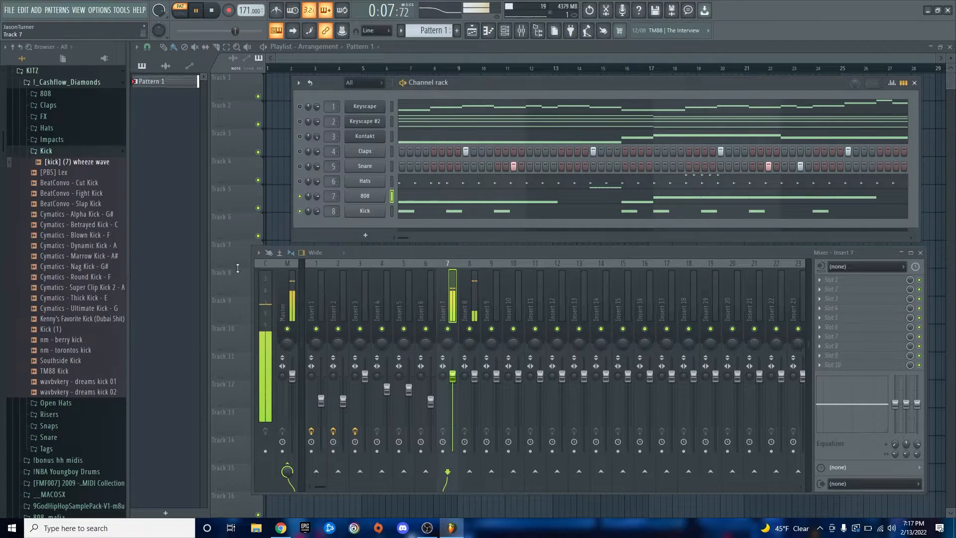
key("space")
Sidechain the kick's mixer track Insert 8 to the 808's track Insert 7.
left_click(466, 289)
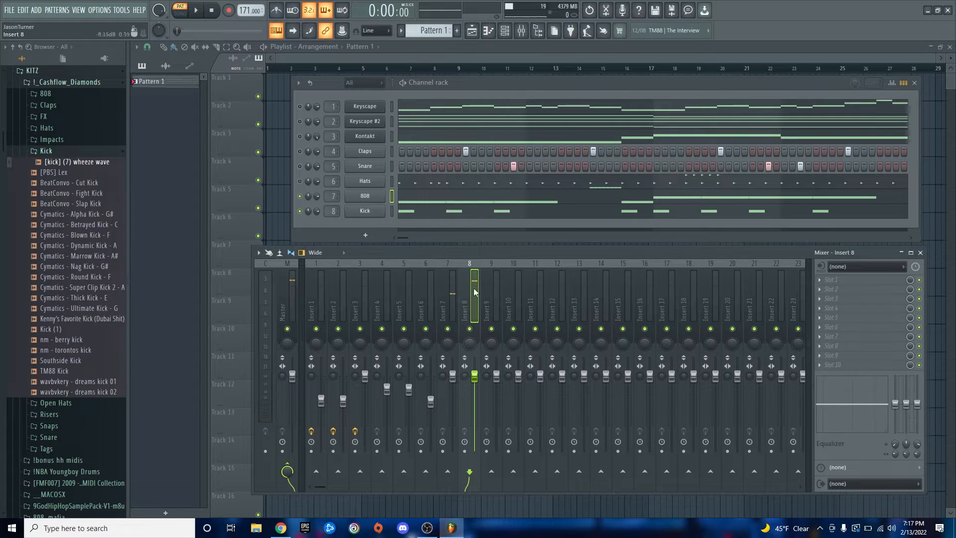
right_click(448, 471)
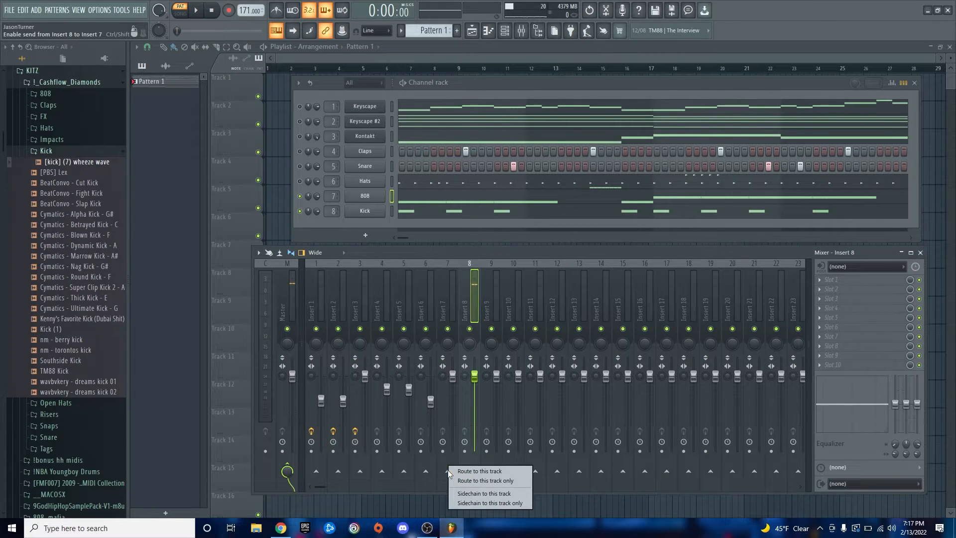
left_click(501, 493)
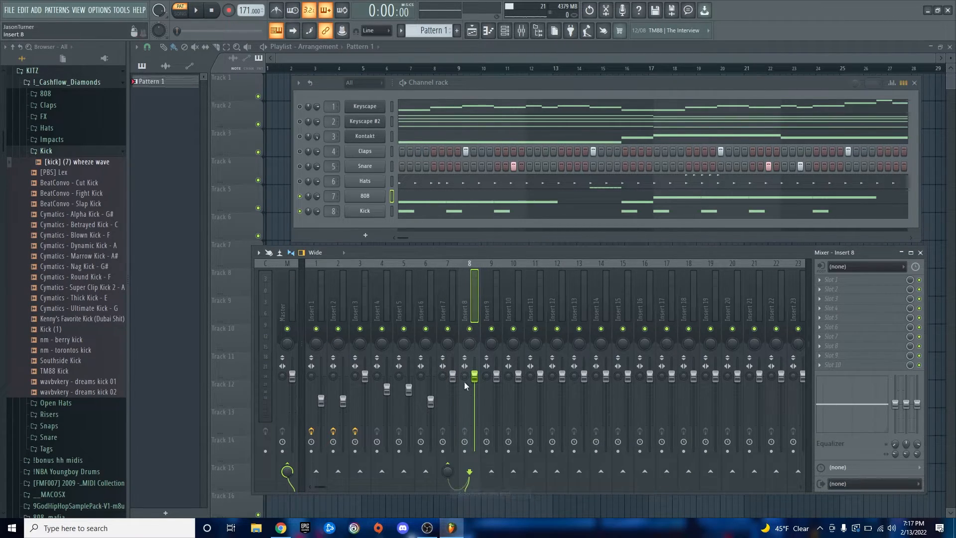
Load Fruity Limiter in the first effect slot of Insert 7 and switch it to COMP mode.
left_click(441, 292)
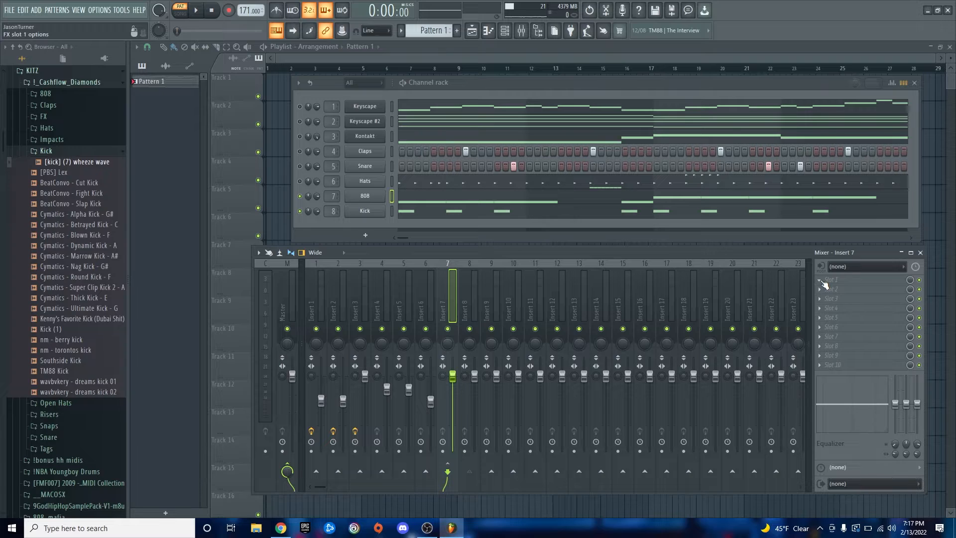
left_click(823, 282)
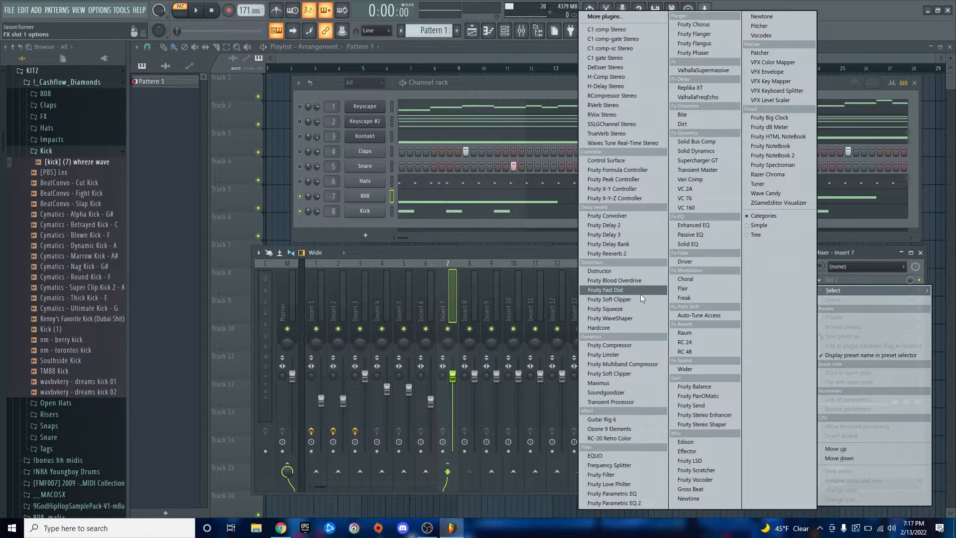
left_click(615, 356)
left_click(222, 242)
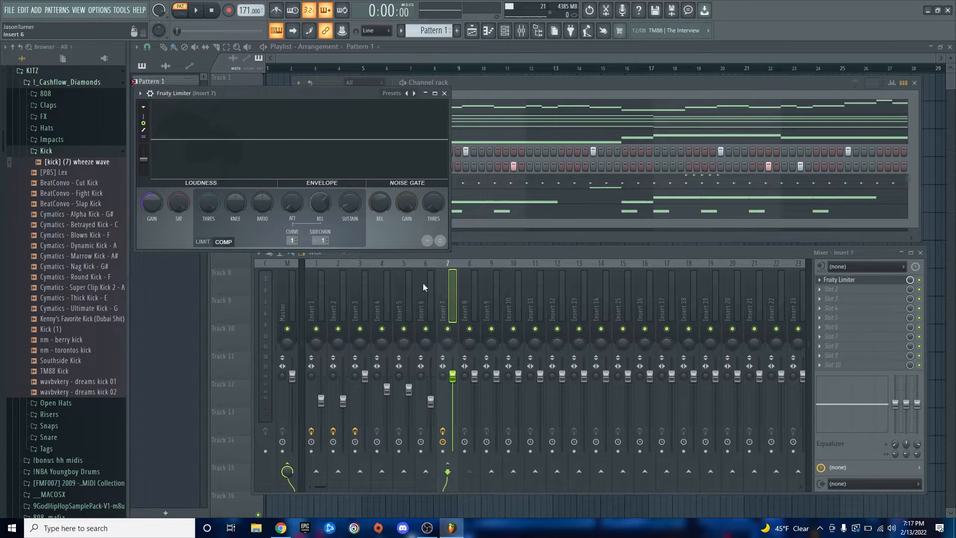
Lower the limiter's compressor threshold and adjust its ratio and release during playback so the kick ducks the 808.
left_click_drag(204, 207, 204, 230)
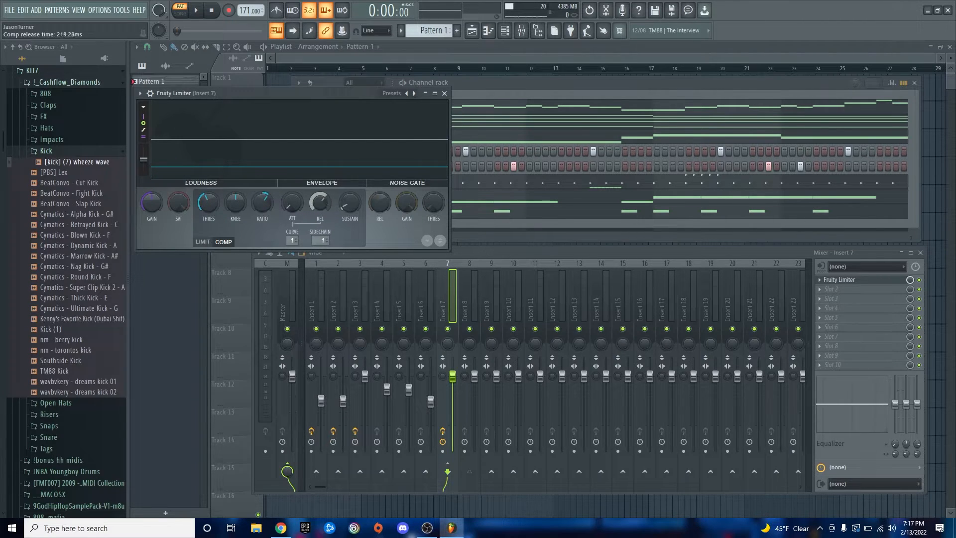
key("space")
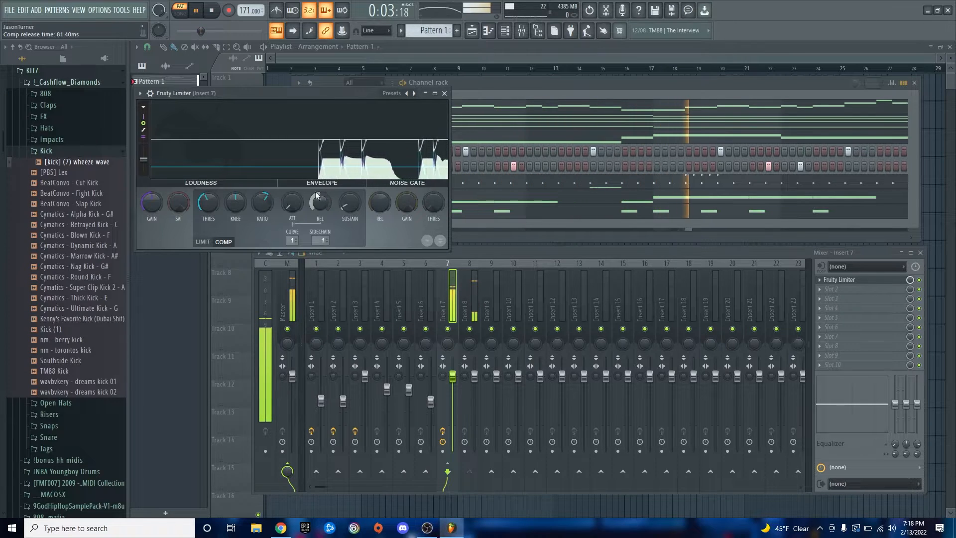
left_click_drag(209, 201, 209, 200)
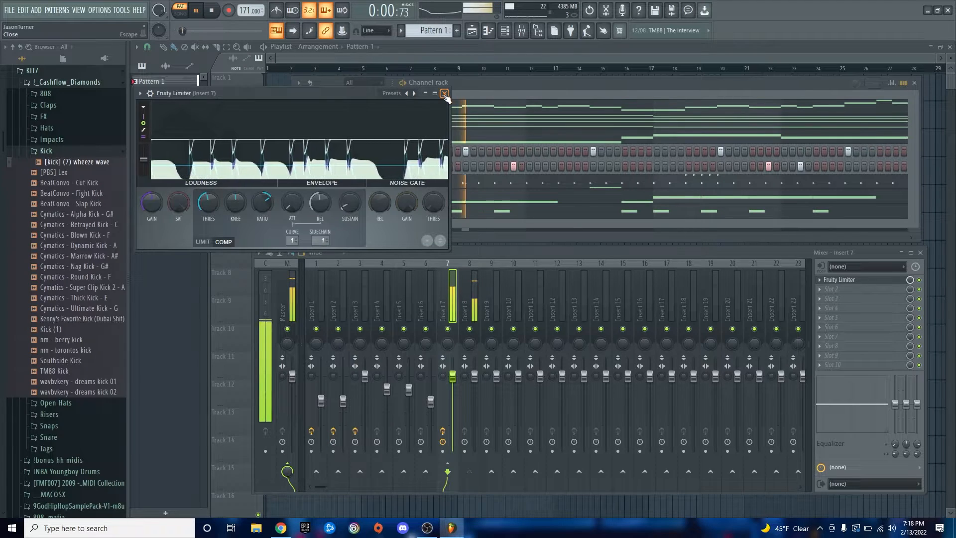
left_click(444, 94)
key("space")
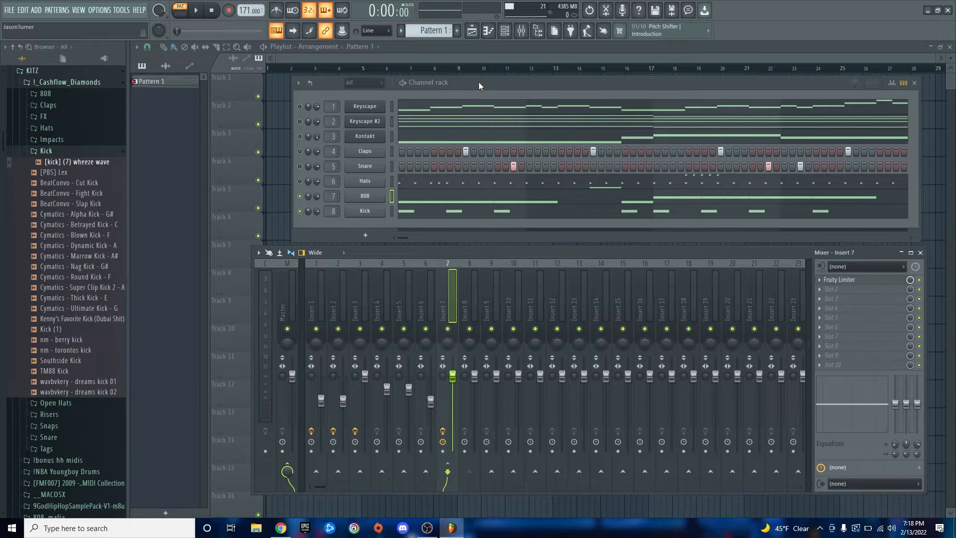
left_click(865, 528)
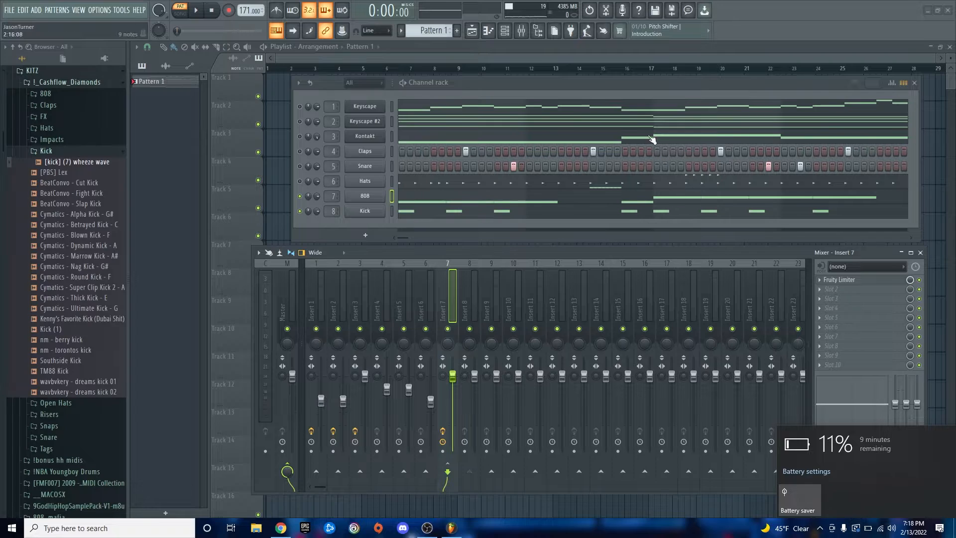
left_click(619, 81)
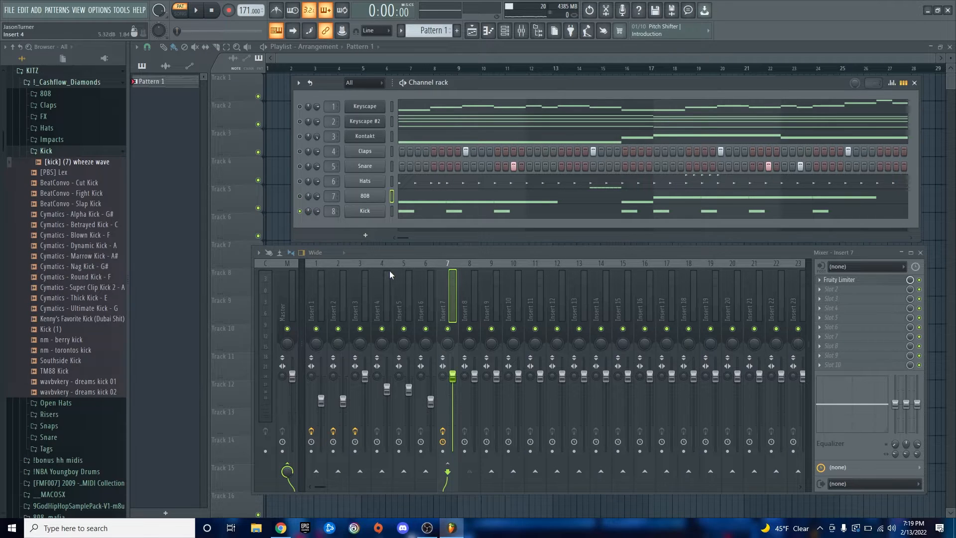
Load Fruity parametric EQ 2 in the first effect slot of the kick's track Insert 8.
left_click(470, 291)
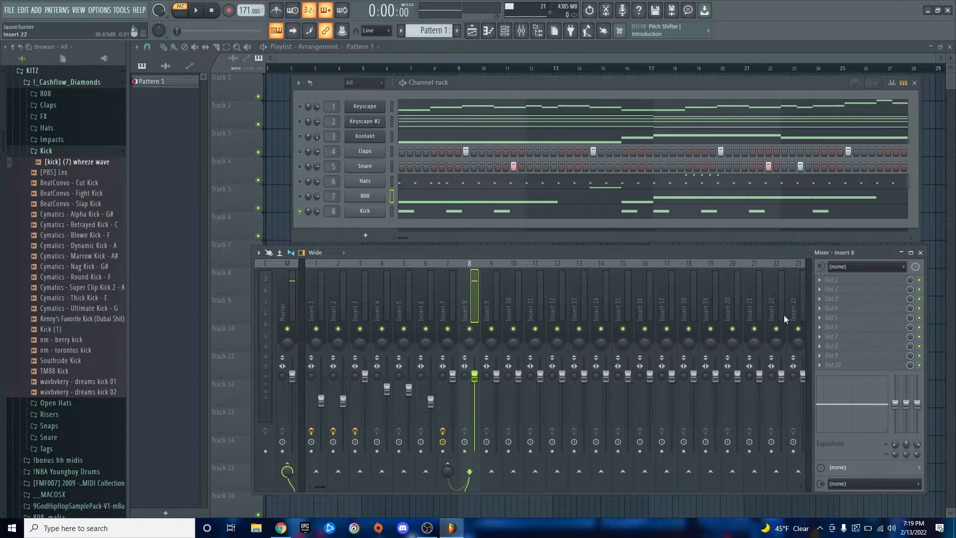
left_click(823, 284)
left_click(907, 180)
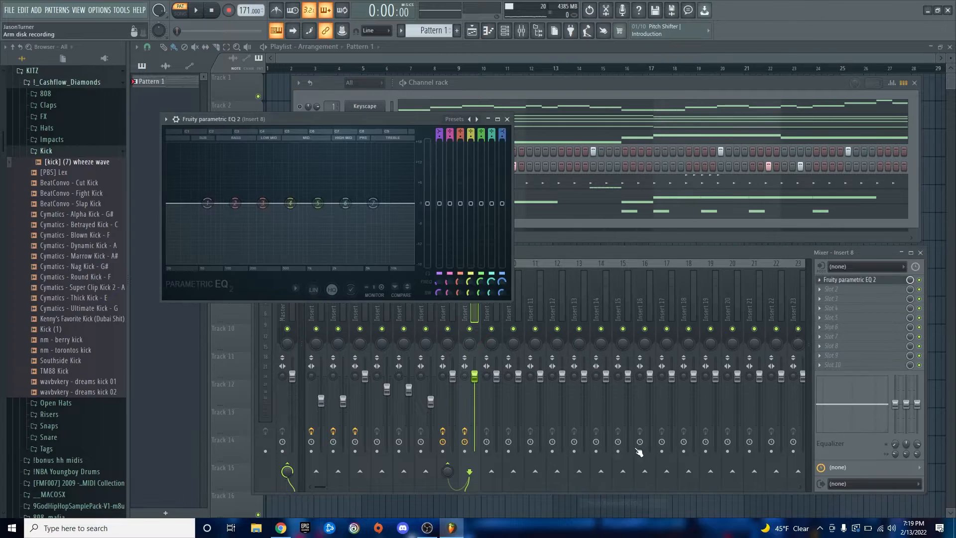
Enlarge the equaliser, listen to the kick's spectrum, and boost band 2 by about 12 dB at 138 Hz with a narrow bandwidth.
left_click_drag(510, 303, 780, 420)
key("space")
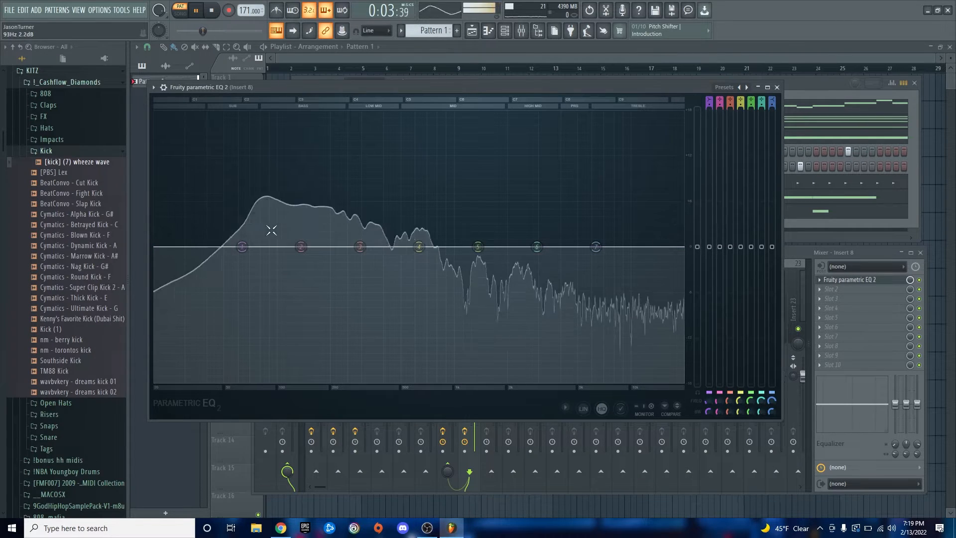
key("space")
left_click_drag(301, 247, 302, 156)
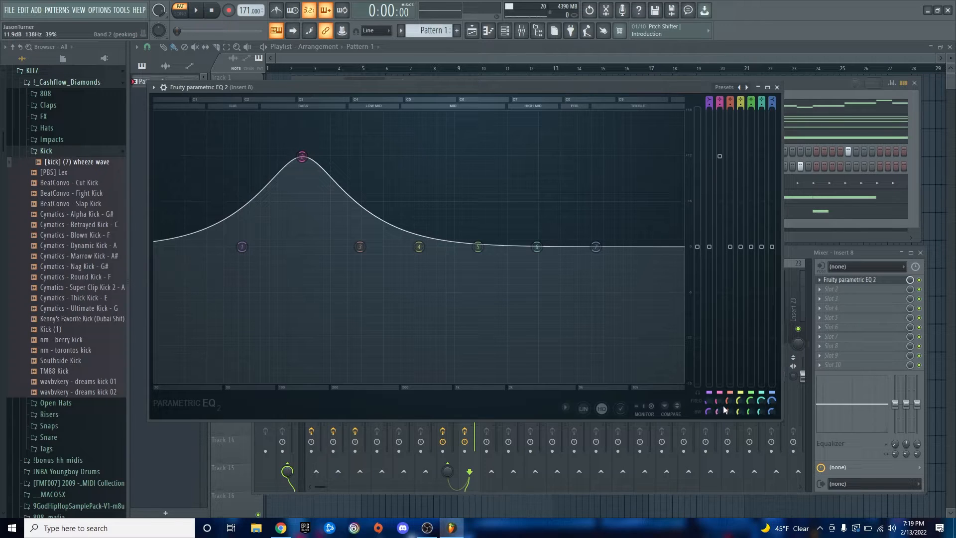
left_click_drag(718, 410, 717, 438)
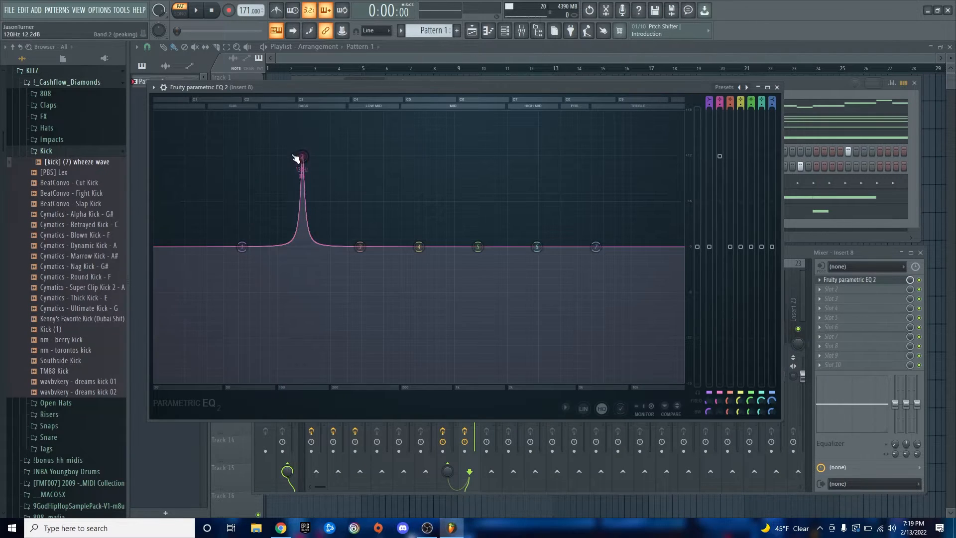
Widen band 2's bandwidth to 18% and sweep its boost during playback to about 14 dB at 163 Hz.
key("space")
left_click_drag(301, 153, 263, 140)
left_click_drag(718, 410, 718, 386)
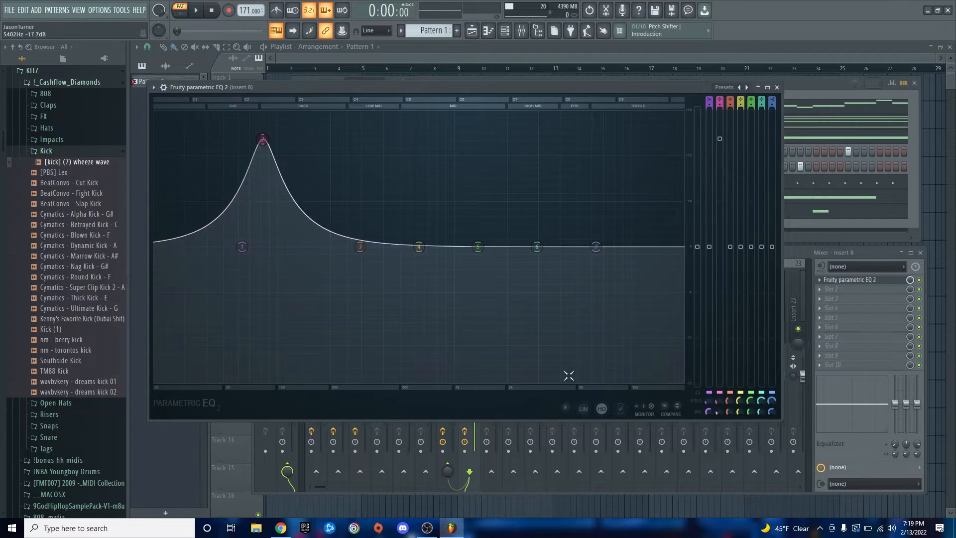
left_click_drag(262, 139, 311, 137)
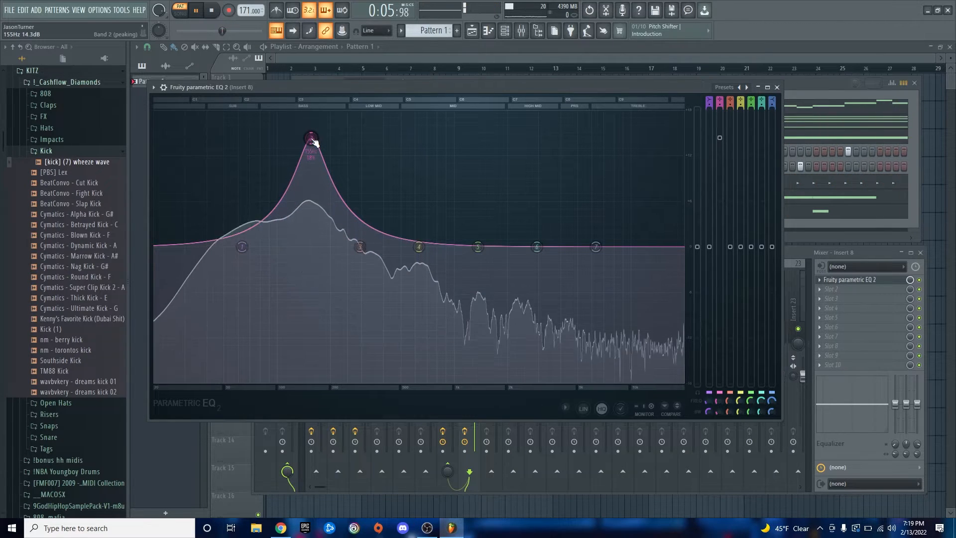
left_click_drag(312, 140, 316, 141)
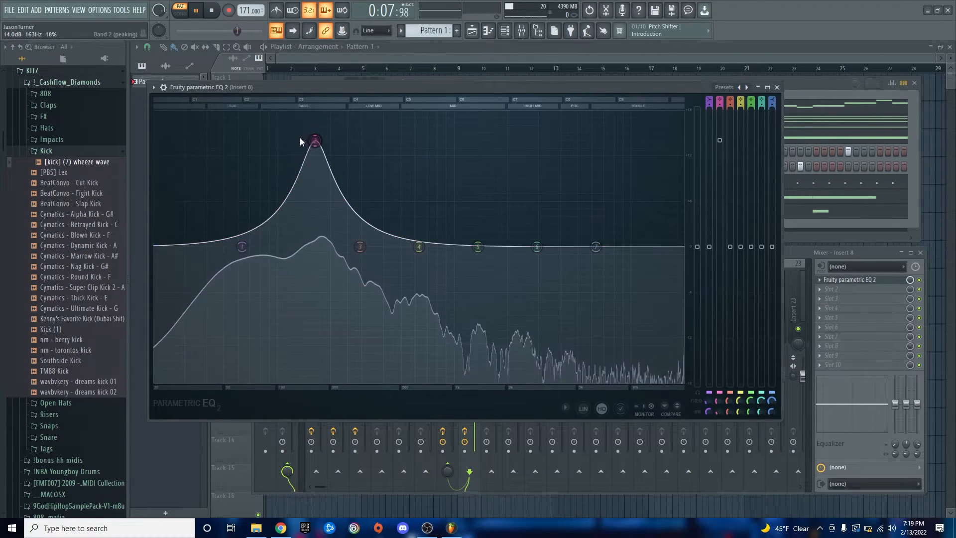
left_click(630, 280)
key("space")
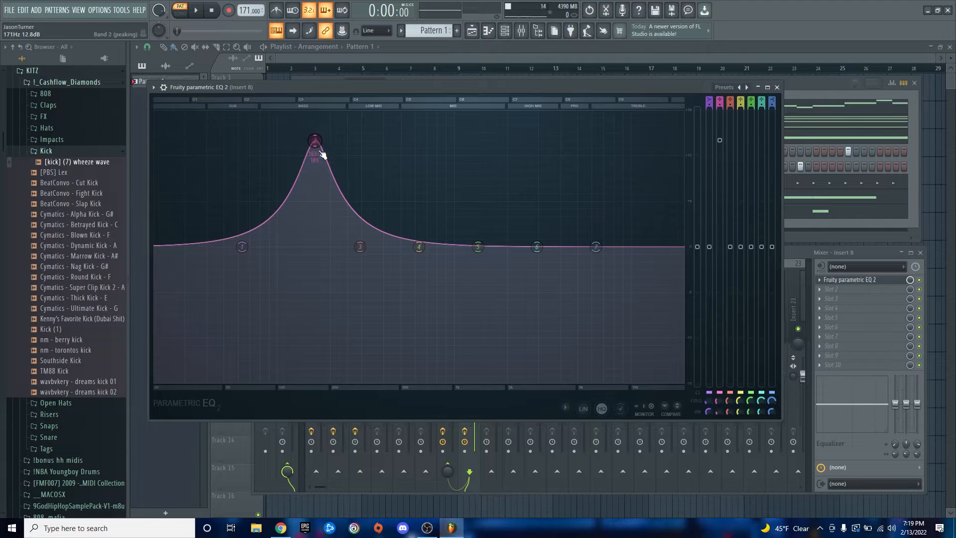
Play the kick and lower band 2's gain to about 1.2 dB while listening.
left_click(322, 149)
key("space")
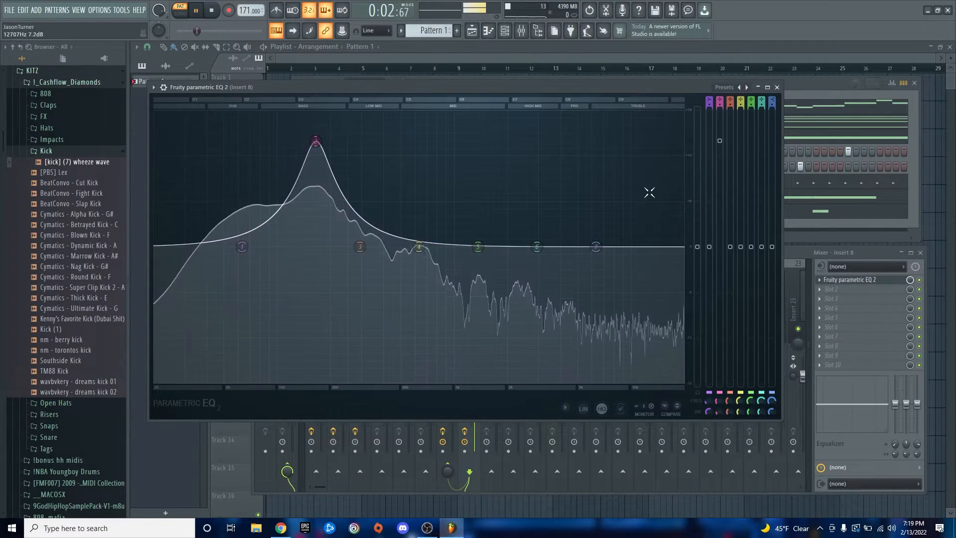
left_click_drag(720, 142, 720, 238)
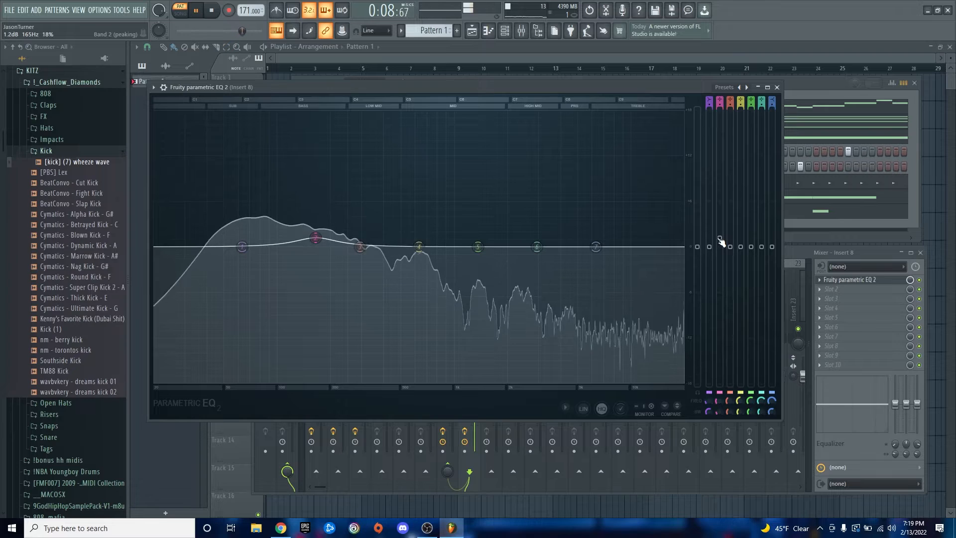
key("space")
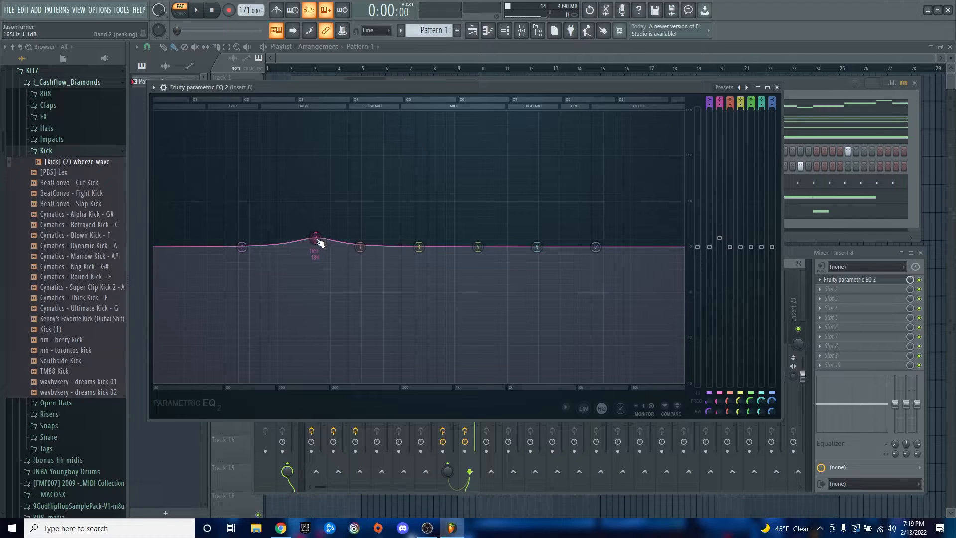
Check band 2's filter type and order options, lower its gain further, and close the equaliser.
right_click(316, 238)
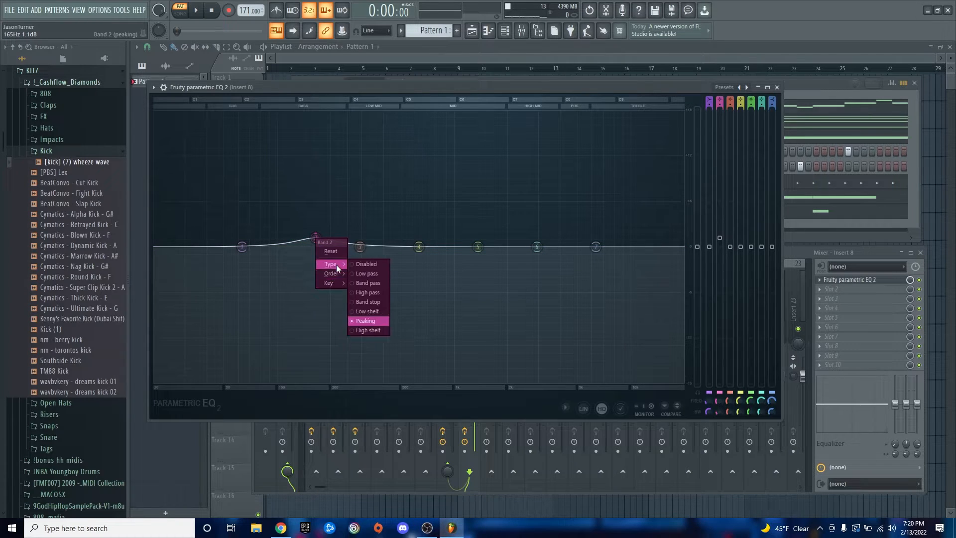
mouse_move(331, 268)
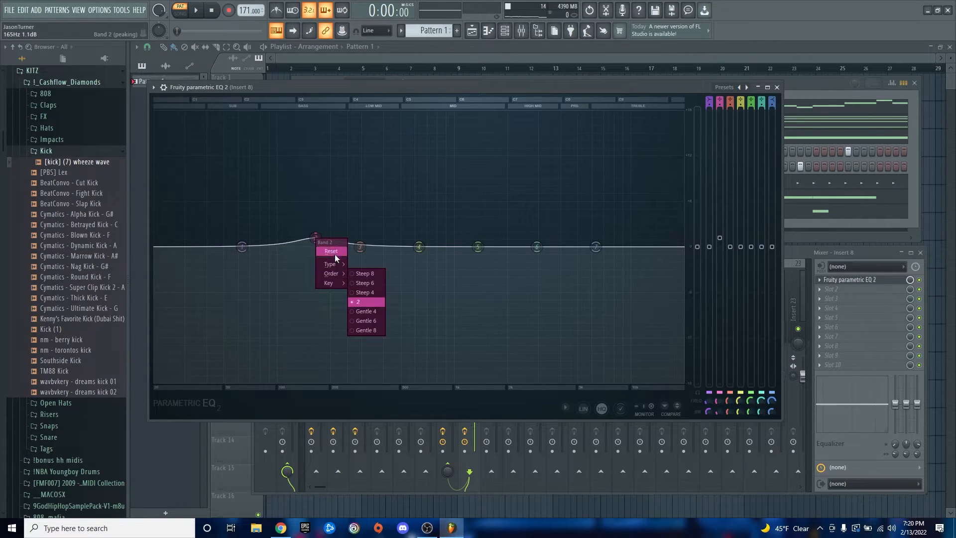
left_click(321, 215)
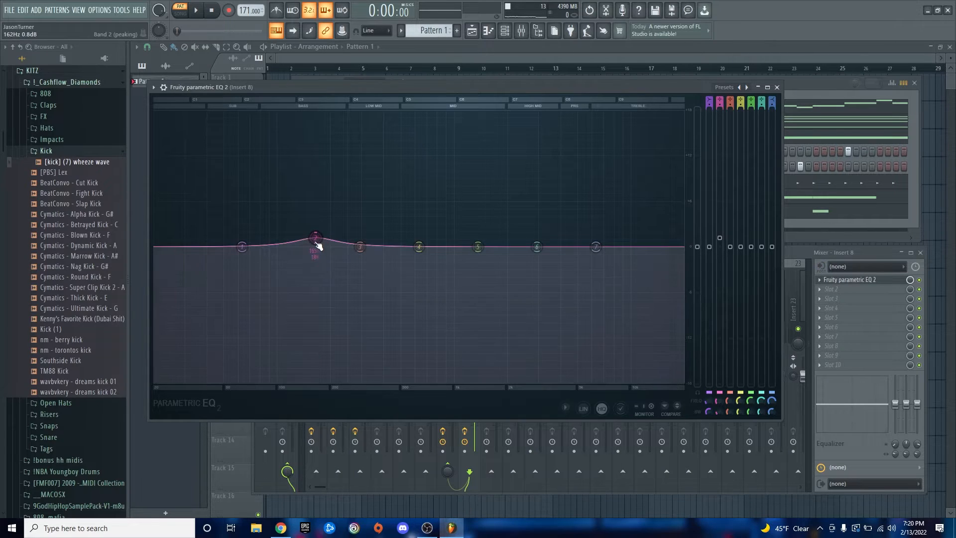
left_click_drag(719, 237, 719, 246)
left_click_drag(315, 246, 315, 256)
left_click(777, 88)
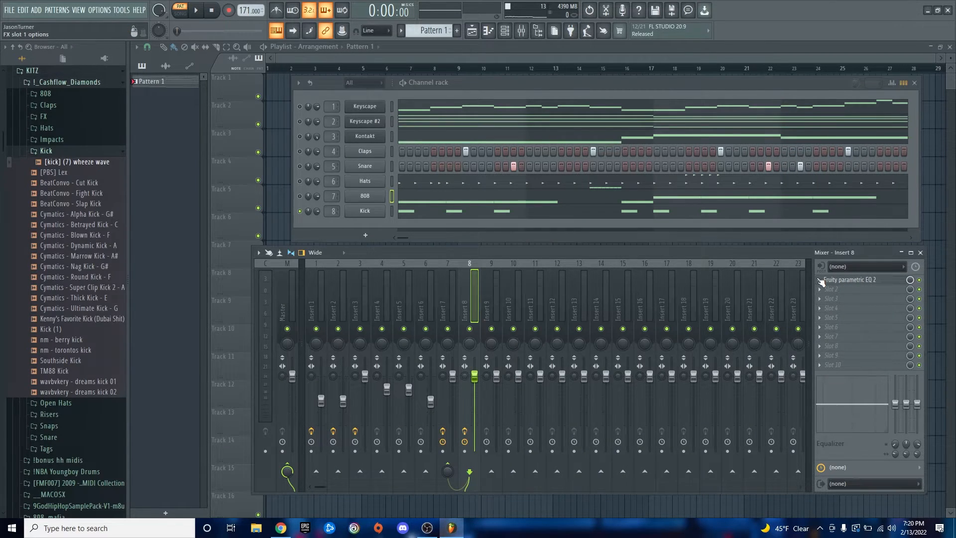
Delete Fruity parametric EQ 2 from the first effect slot of the kick's track Insert 8.
right_click(827, 281)
left_click(834, 290)
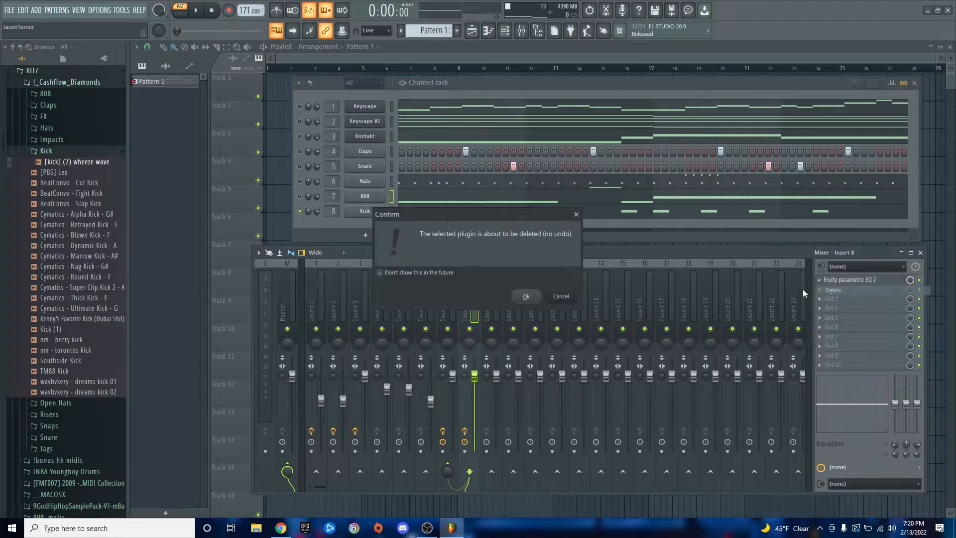
left_click(526, 297)
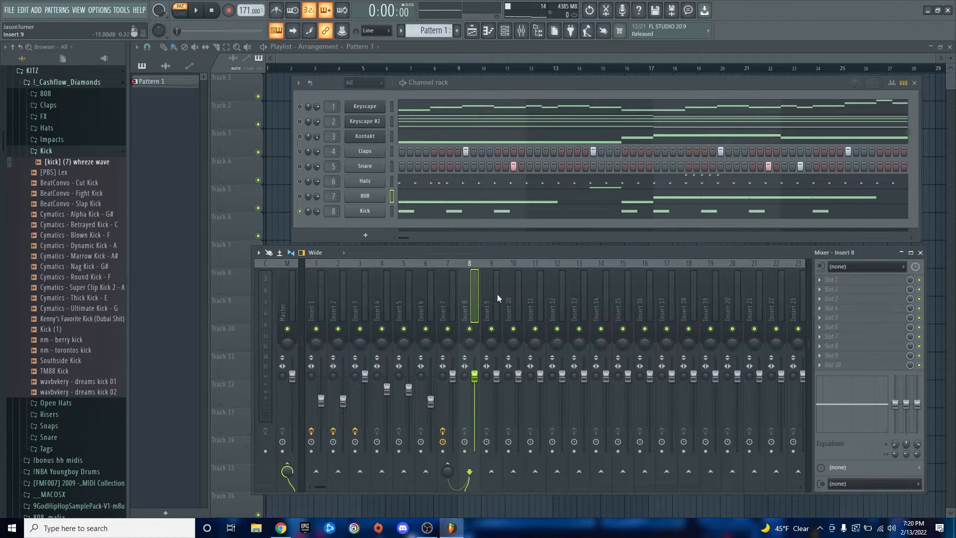
Unmute the 808 channel and audition it together with the kick.
left_click(299, 196)
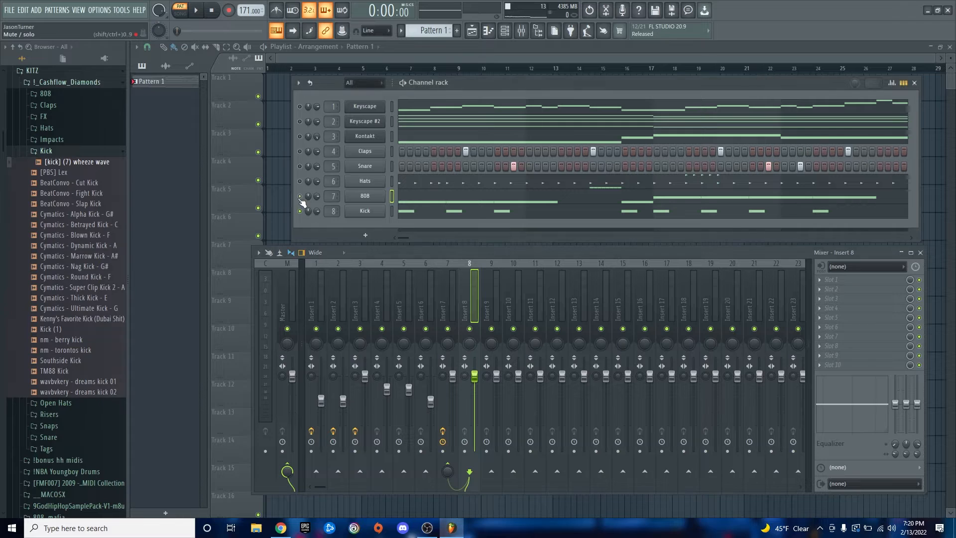
key("space")
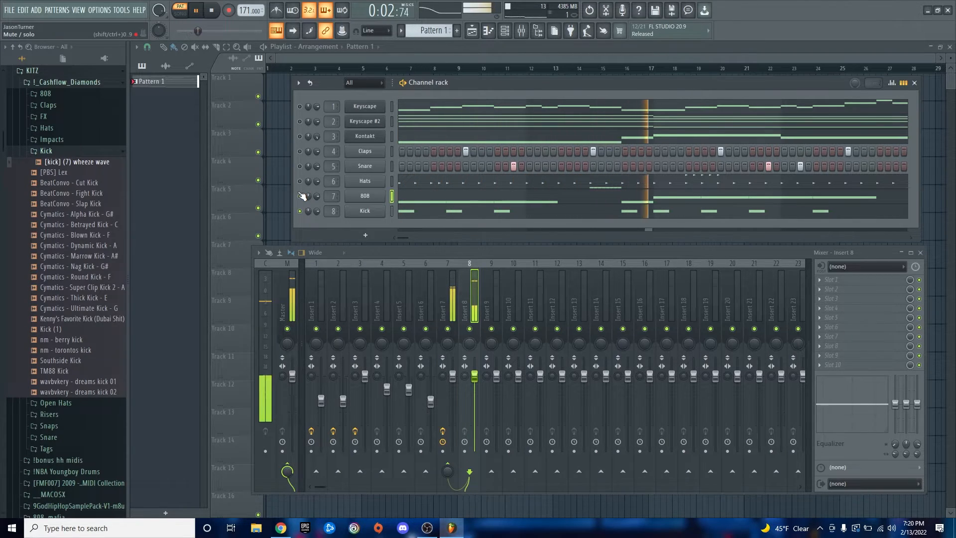
key("space")
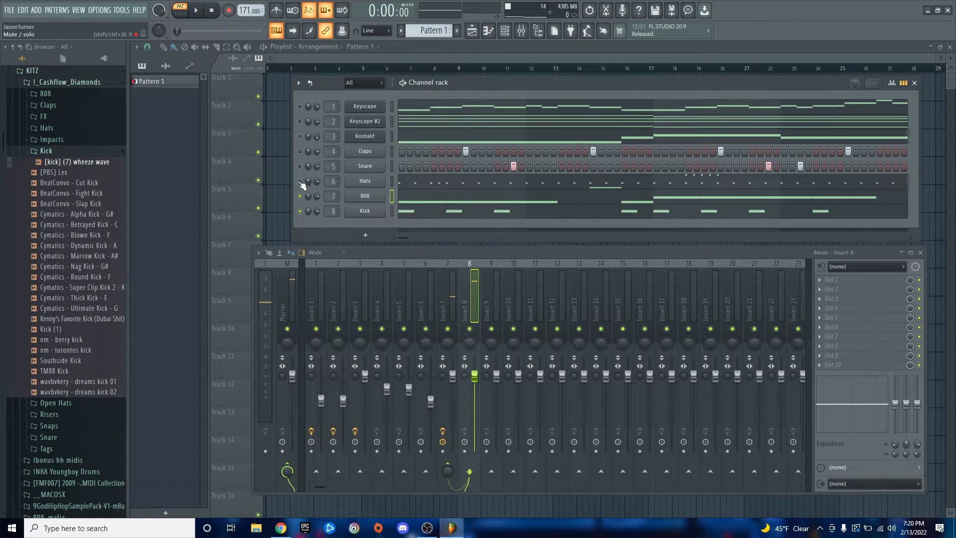
Unmute the claps, snare, hats and both Keyscape channels, raising the snare's Insert 5 volume slightly during playback.
key("space")
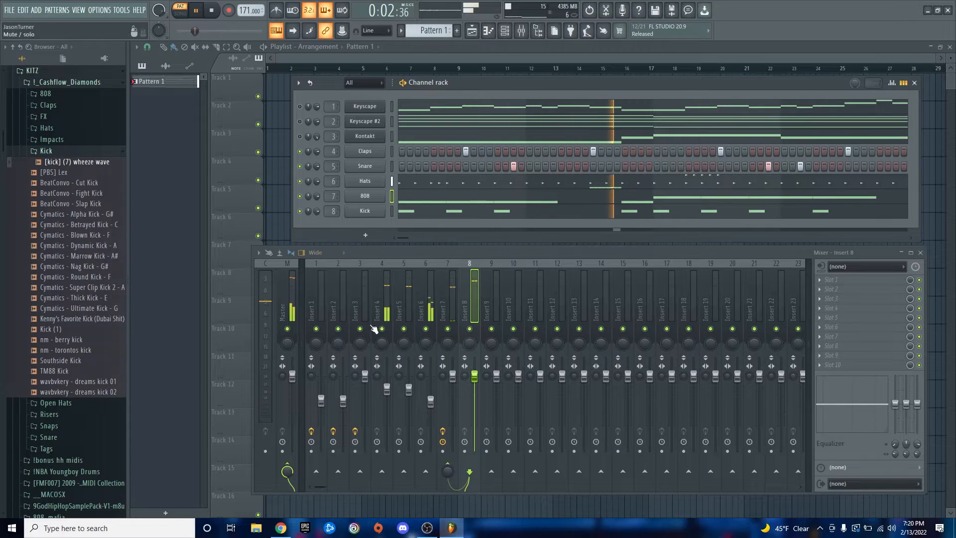
left_click_drag(408, 388, 409, 382)
left_click(300, 121)
left_click(299, 106)
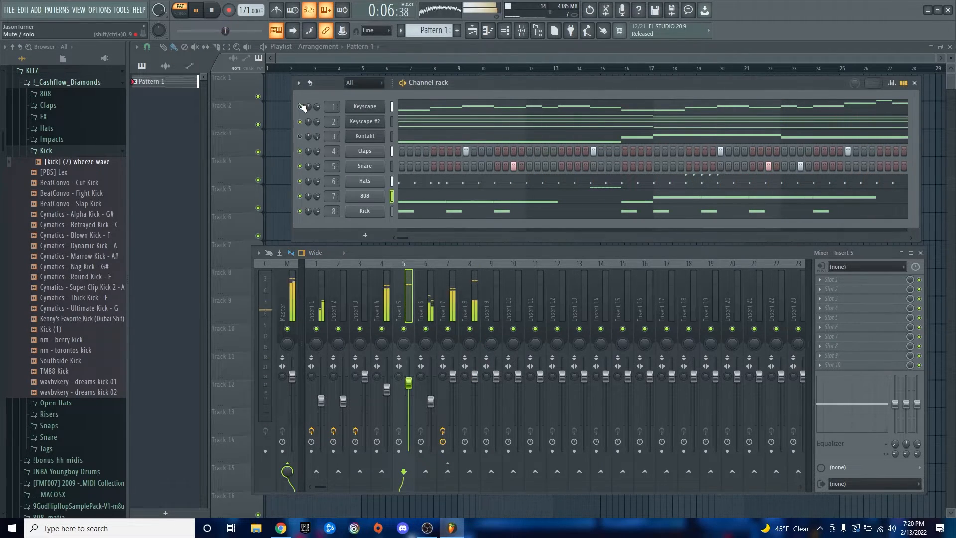
Replay the beat, set Insert 1's volume to 65%, and unmute the Kontakt channel.
key("space")
key("space")
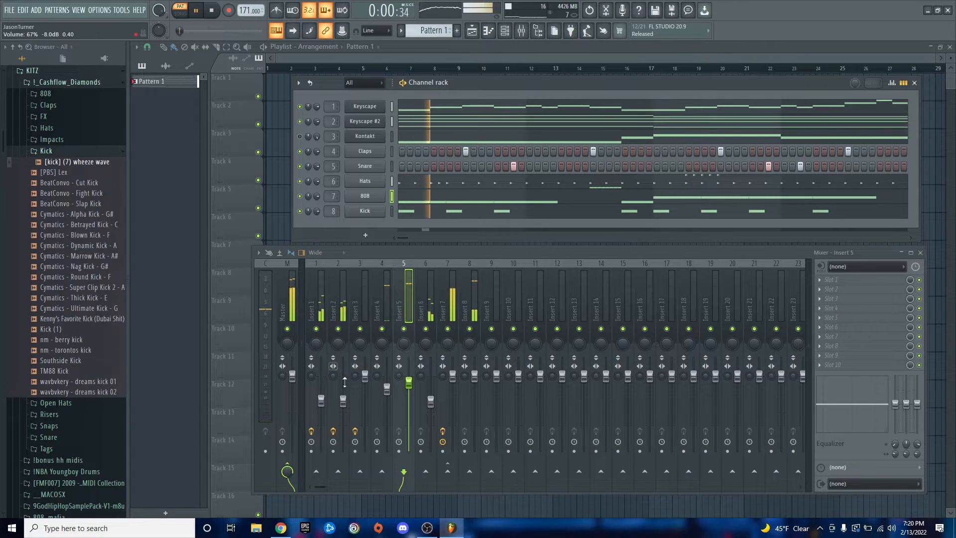
left_click(321, 400)
left_click_drag(321, 401, 321, 402)
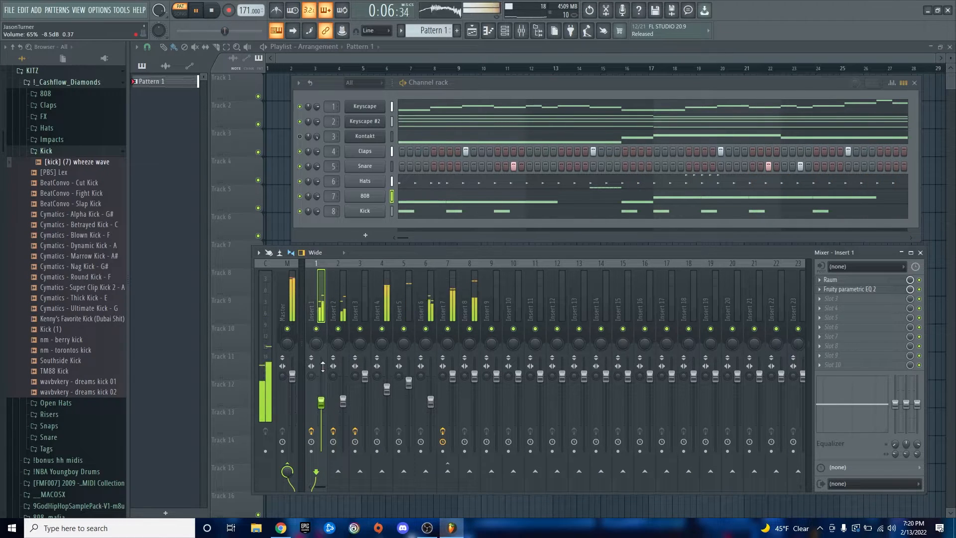
key("space")
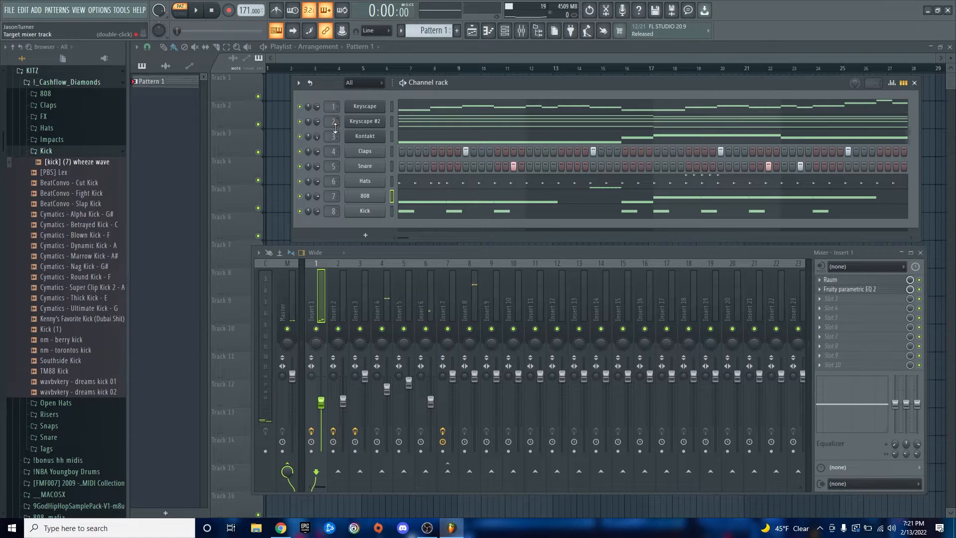
Colour all eight channels with a steel blue gradient ending in #1174B6 and assign them to mixer tracks so names and colours carry over.
left_click_drag(392, 106, 391, 211)
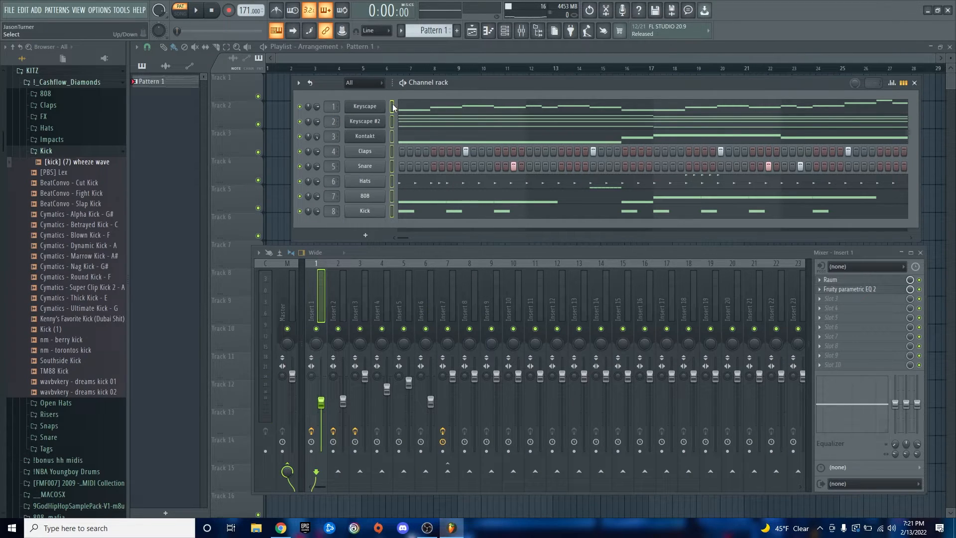
left_click(309, 83)
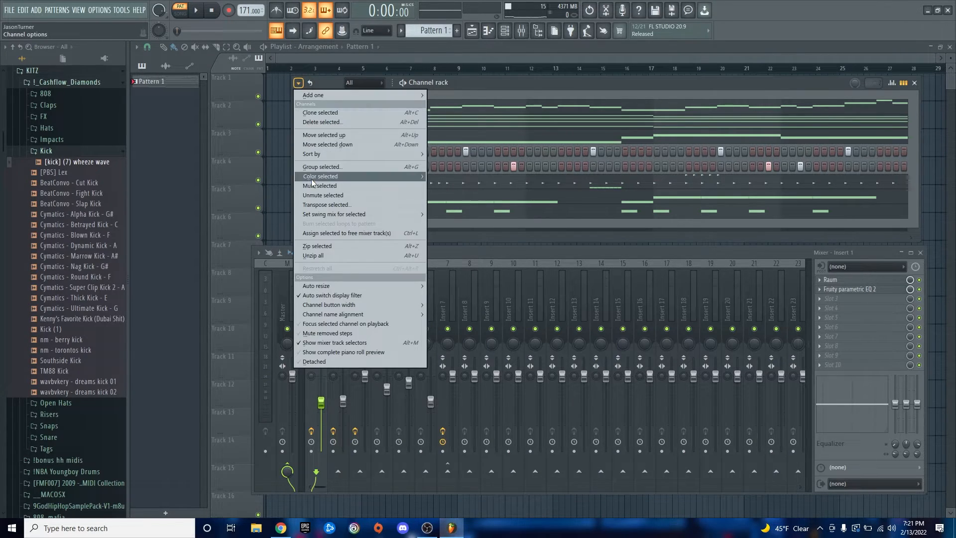
mouse_move(312, 178)
left_click(461, 175)
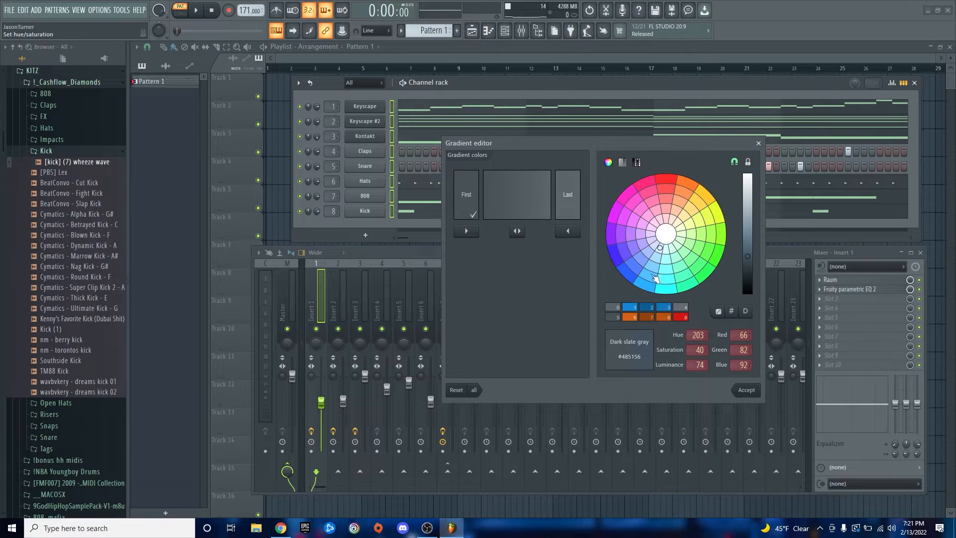
mouse_move(654, 277)
left_mouse_down()
mouse_move(636, 284)
mouse_move(645, 288)
left_mouse_up()
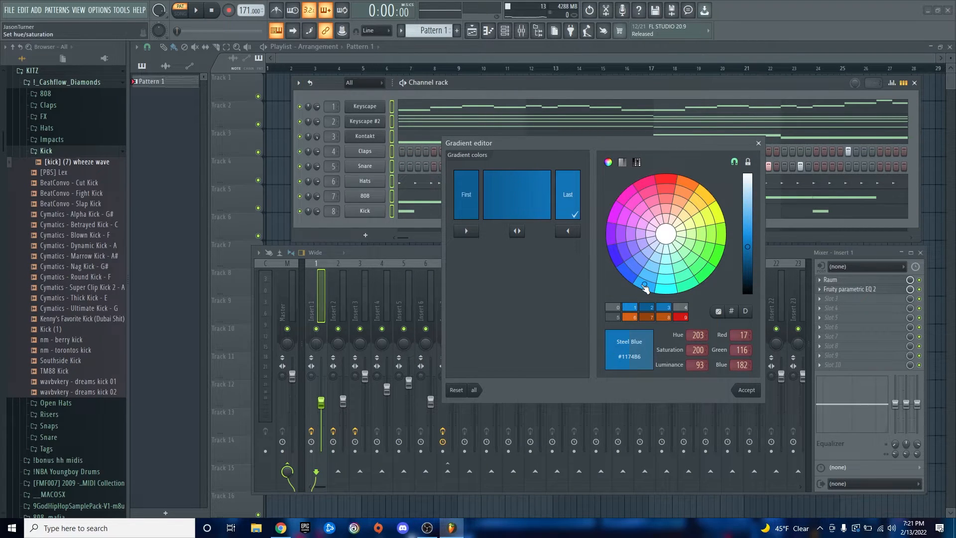
key("Return")
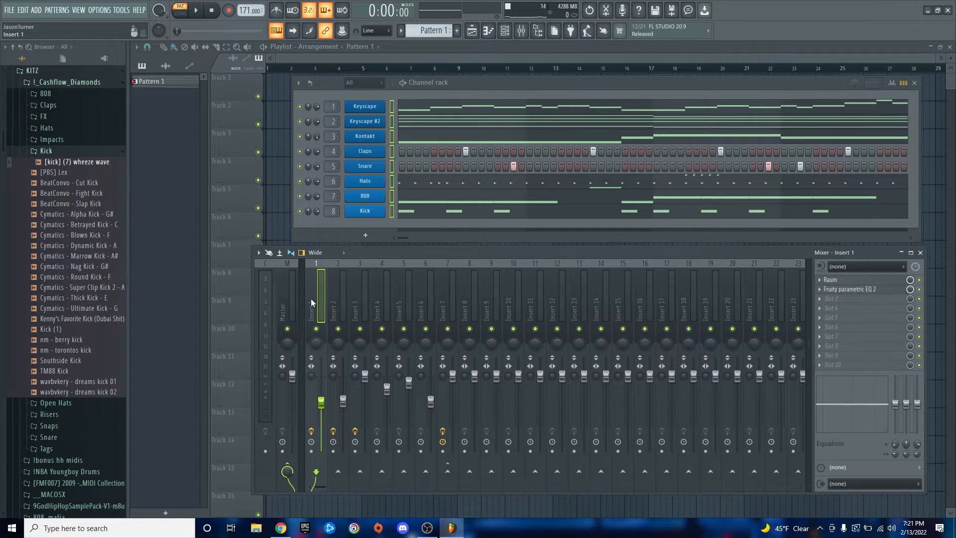
key("ctrl+l")
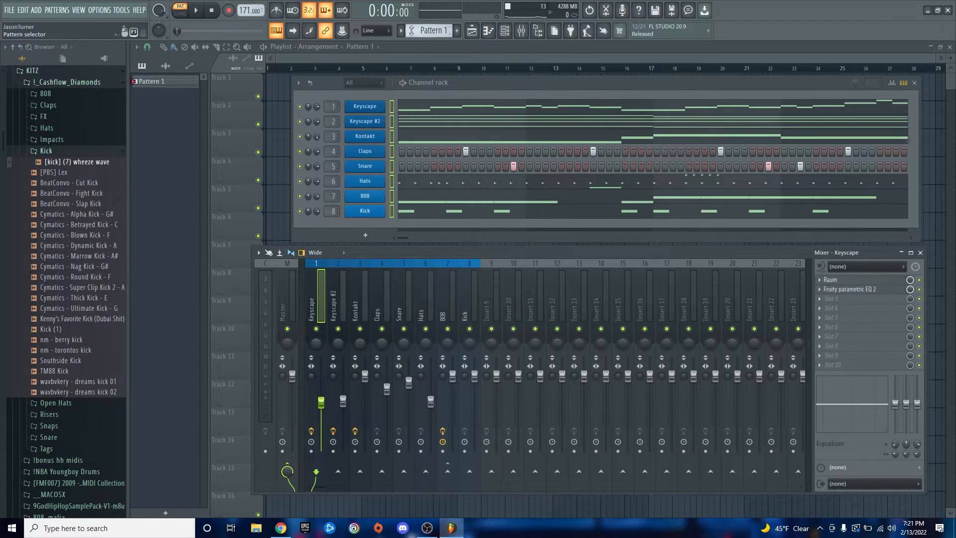
Split Pattern 1 by channel and place all eight resulting patterns on playlist tracks 1 to 8 from bar 1.
left_click(401, 31)
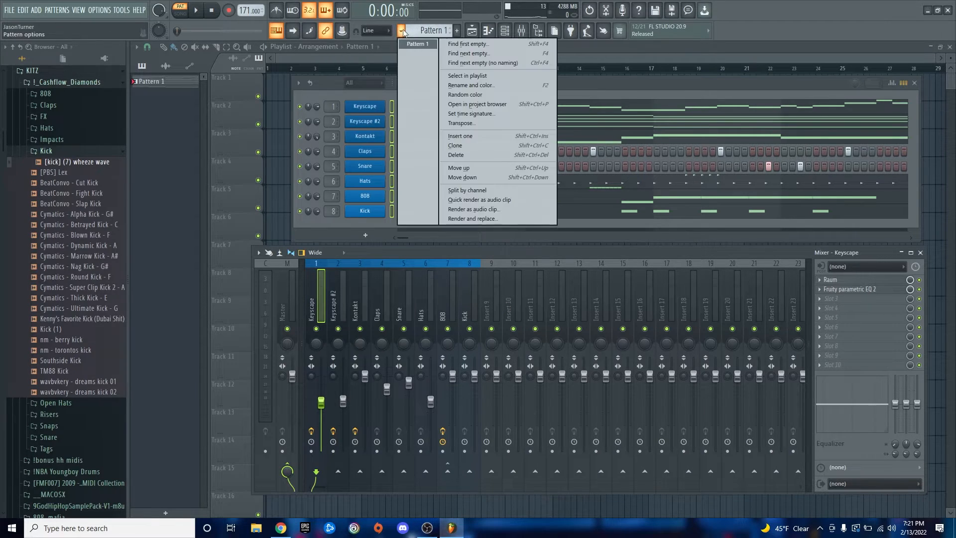
left_click(468, 190)
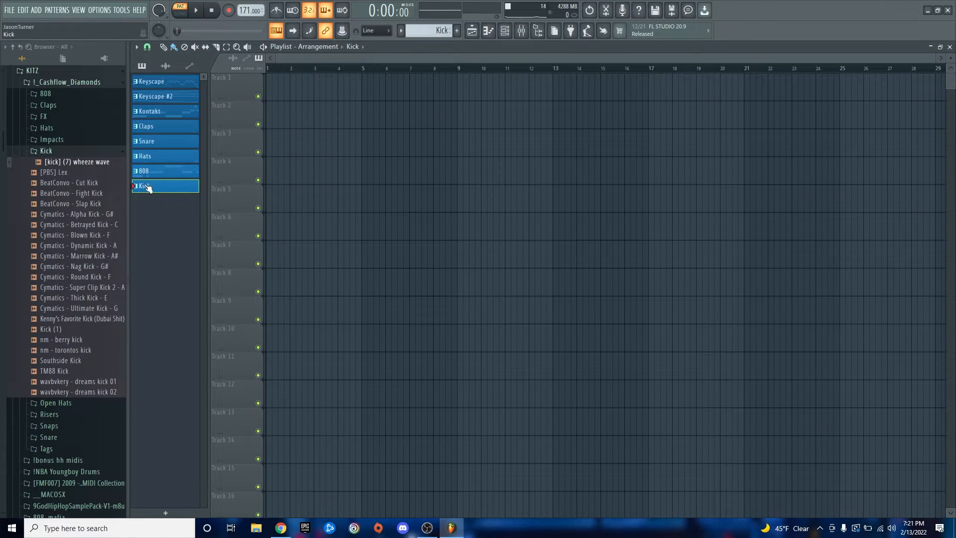
left_click(160, 85)
left_click_drag(160, 82, 249, 85)
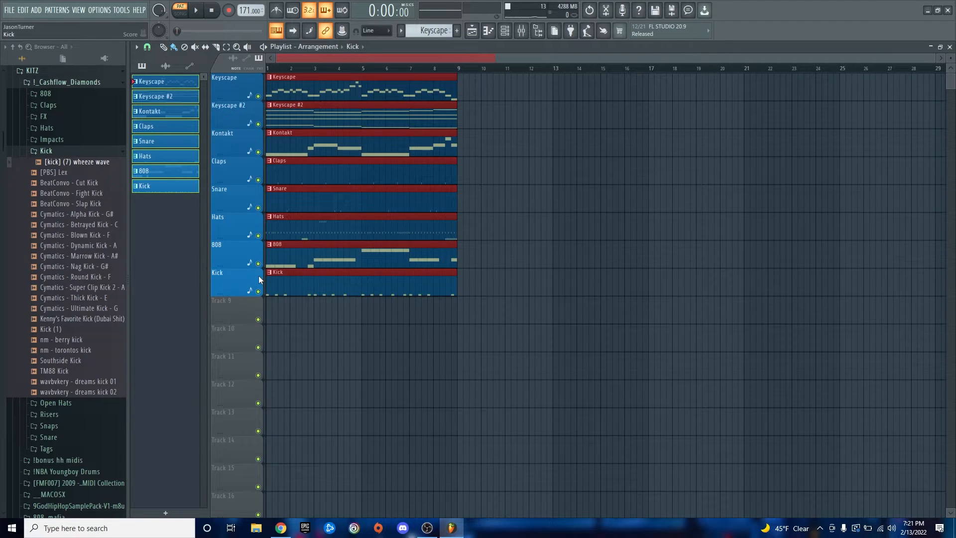
Duplicate the eight playlist clips twice to fill up to bar 25, and play the arrangement in song mode.
key("ctrl+b")
key("ctrl+b")
key("l")
key("space")
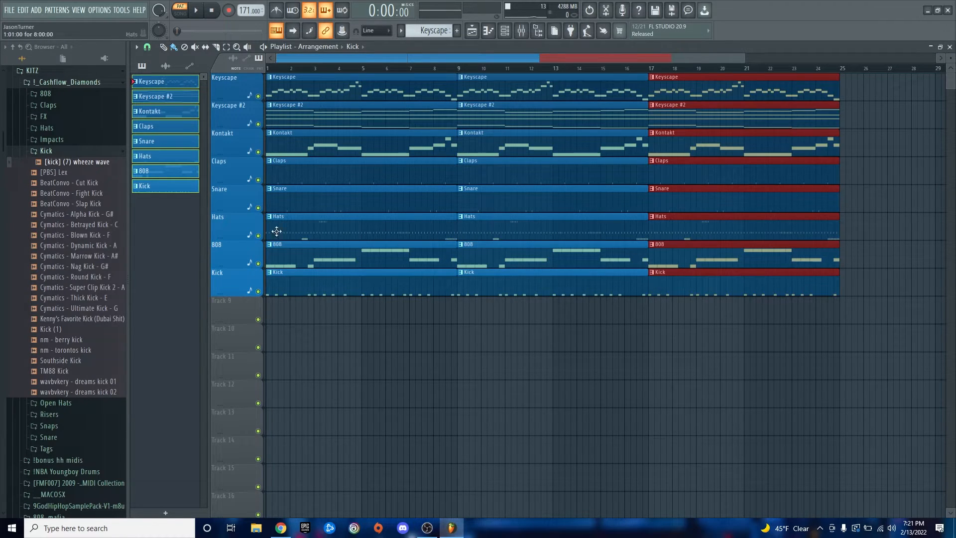
key("space")
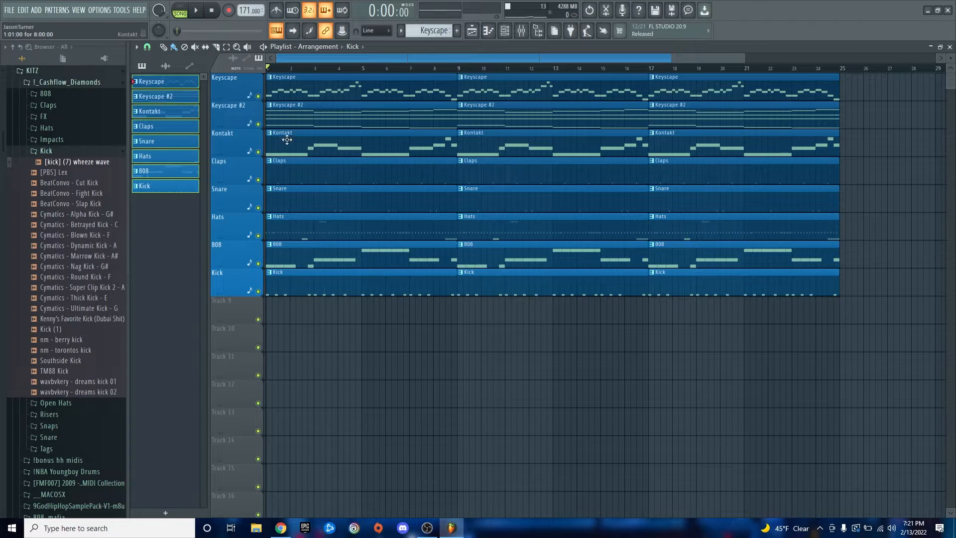
Delete the Kontakt, 808 and Kick clips from the first eight bars of the arrangement.
right_click(426, 143)
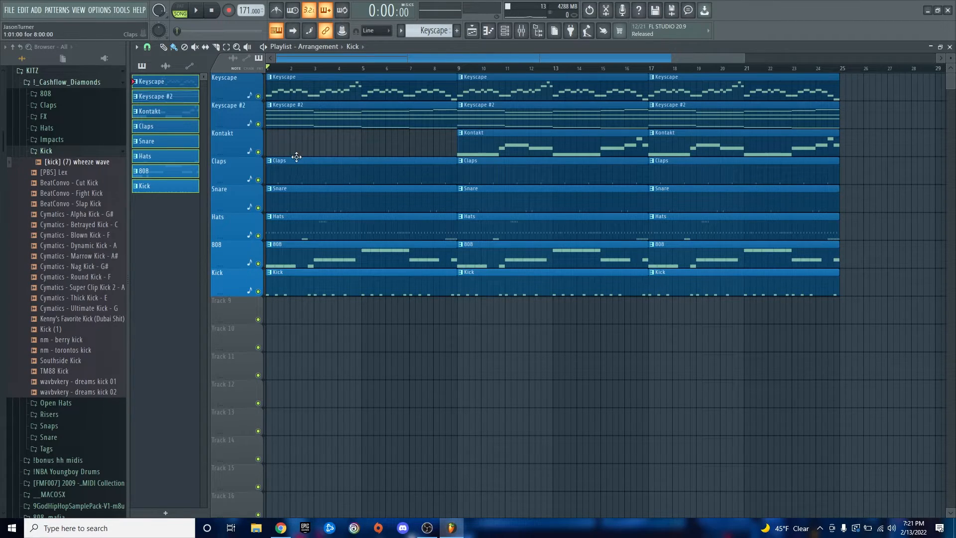
mouse_move(443, 70)
left_mouse_down()
mouse_move(651, 72)
mouse_move(453, 70)
mouse_move(461, 72)
left_mouse_up()
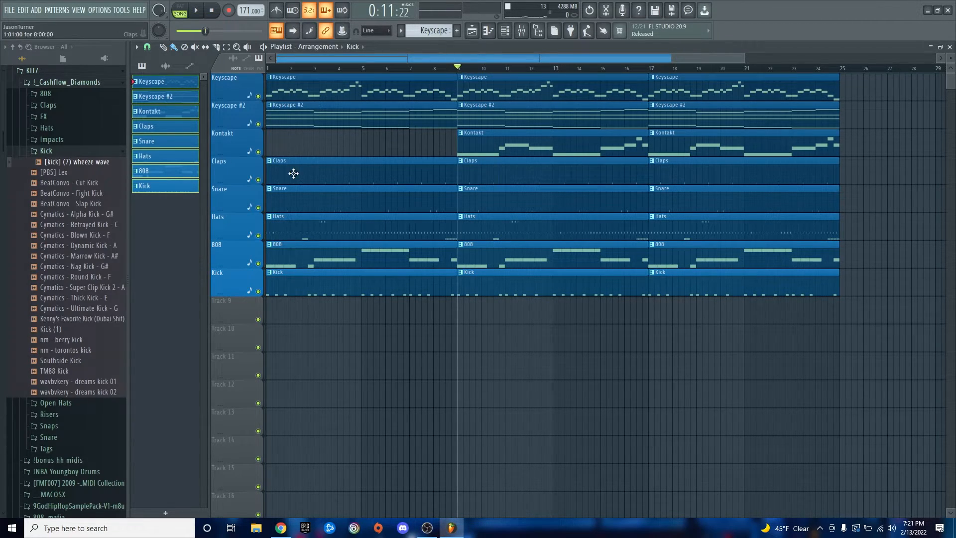
right_click(377, 265)
right_click(371, 284)
Trim the intro so Claps and Snare start at bar 5 and Hats at bar 7, and play it back.
left_click_drag(273, 161, 366, 198)
left_click(326, 206)
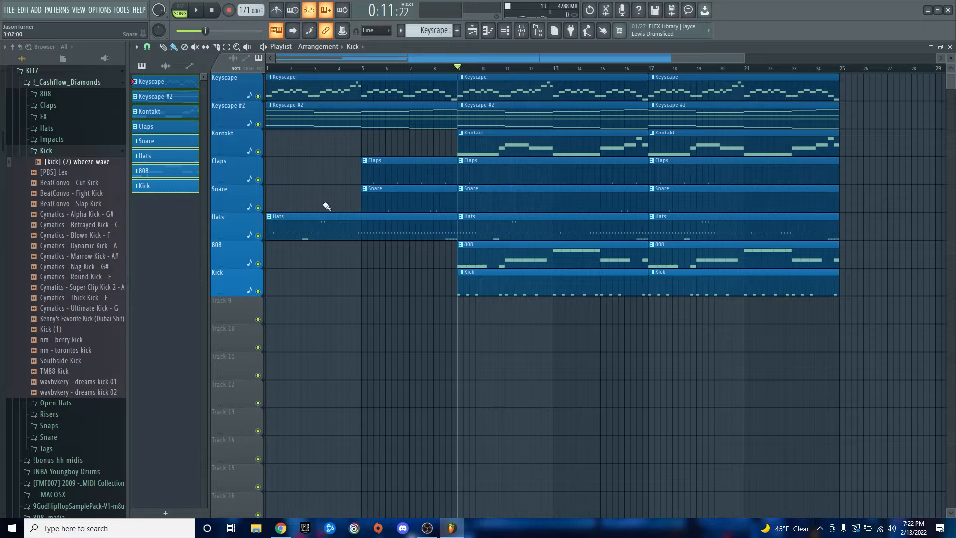
left_click_drag(266, 228, 414, 248)
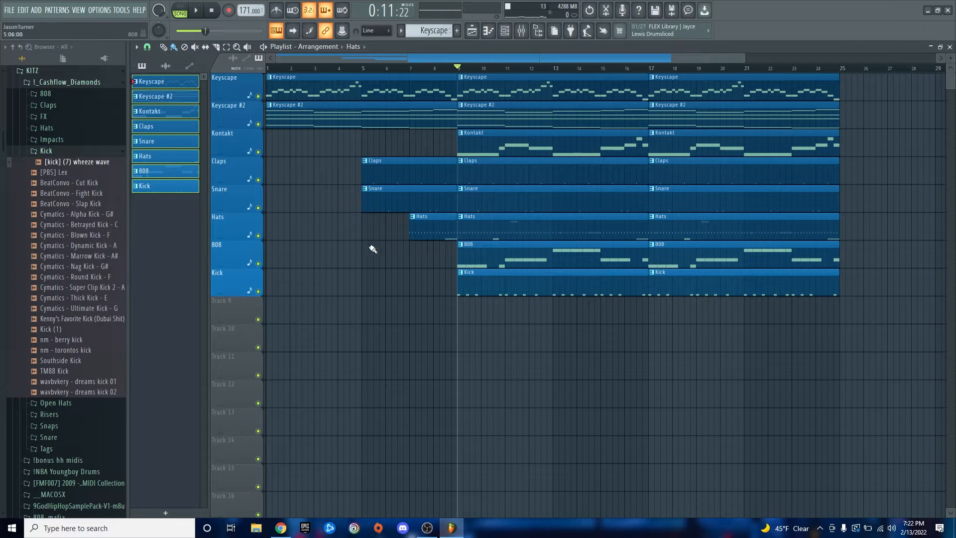
scroll(401, 255, "up", 3)
scroll(401, 256, "down", 4)
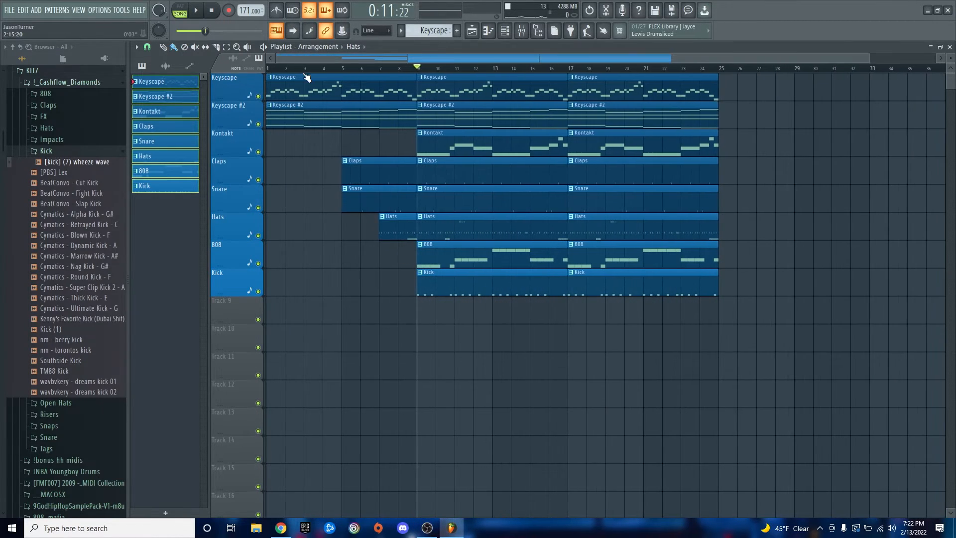
key("space")
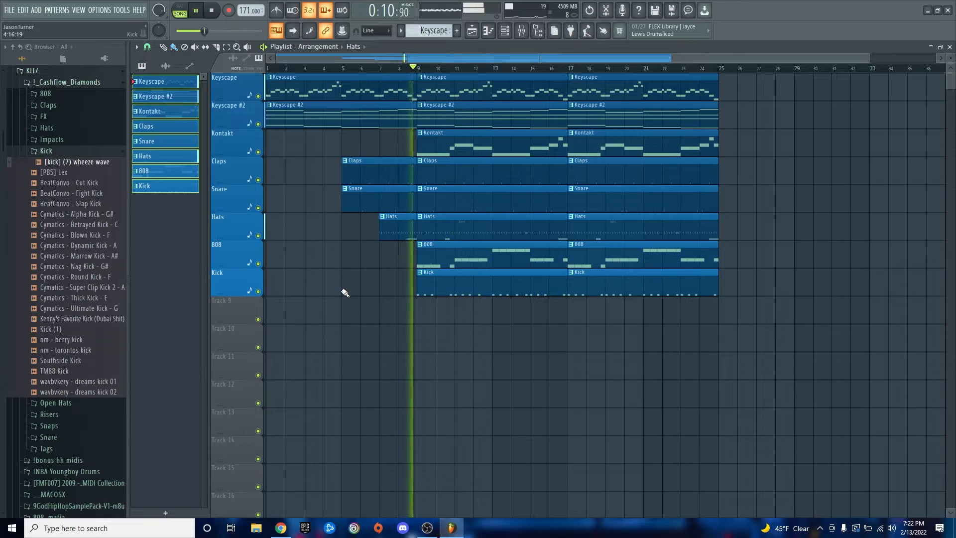
key("space")
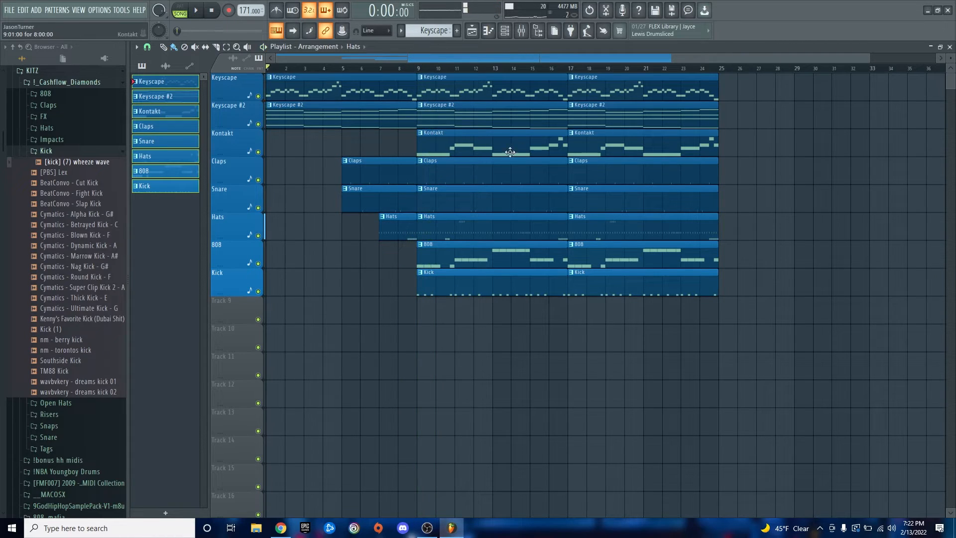
Delete the two remaining Kontakt clips starting at bars 9 and 17.
scroll(340, 187, "down", 1)
right_click(469, 140)
right_click(623, 144)
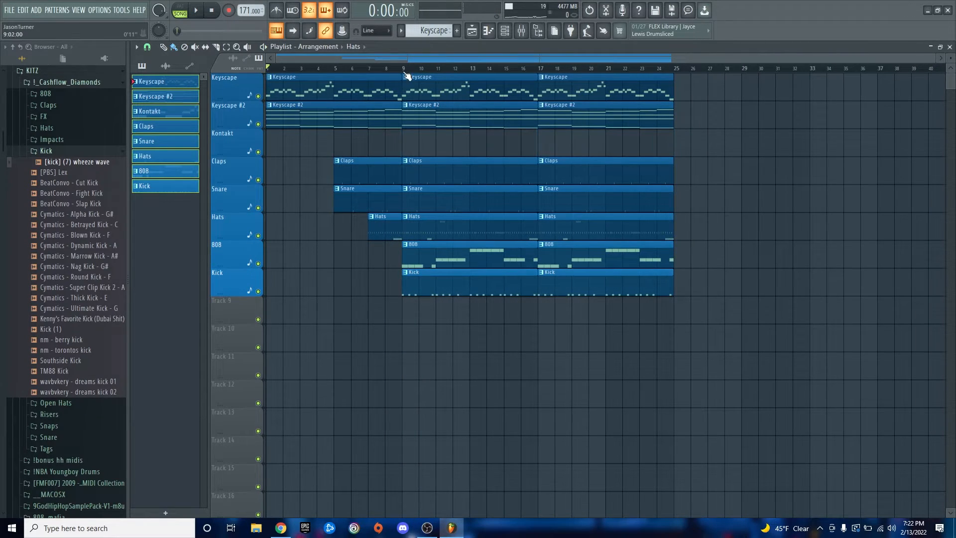
Add a marker named H at bar 9 and play the arrangement from there.
left_click(406, 70)
scroll(409, 145, "up", 5)
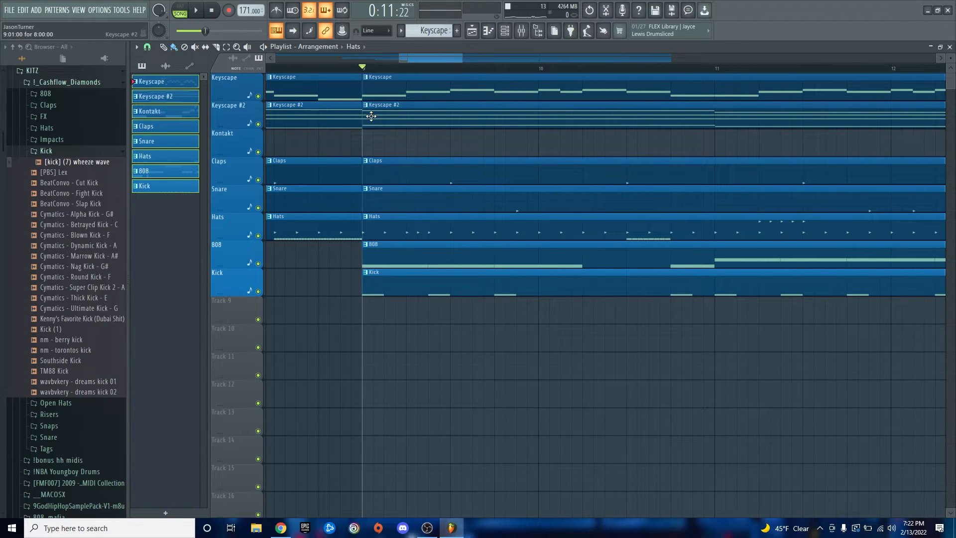
key("alt+t")
right_click(367, 77)
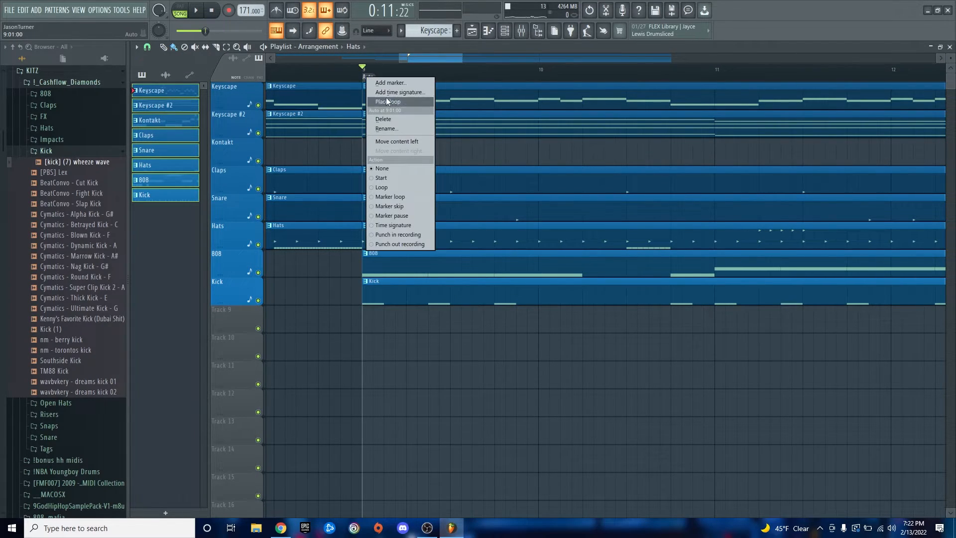
left_click(389, 130)
type("H")
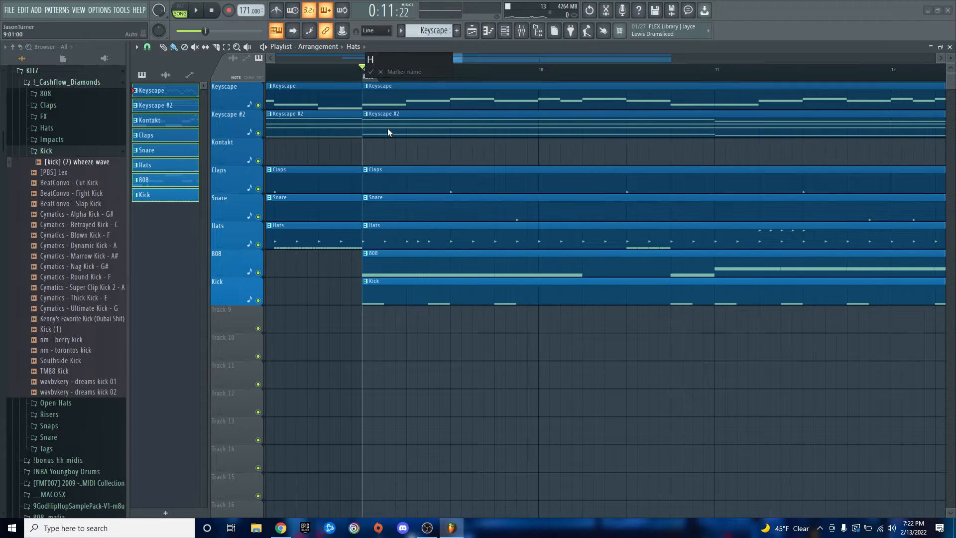
key("Return")
scroll(313, 357, "down", 8)
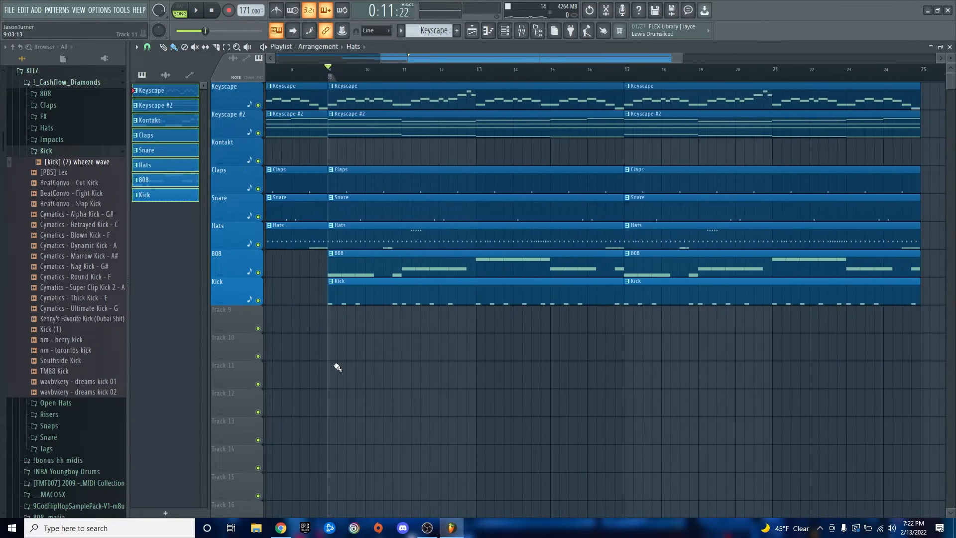
key("space")
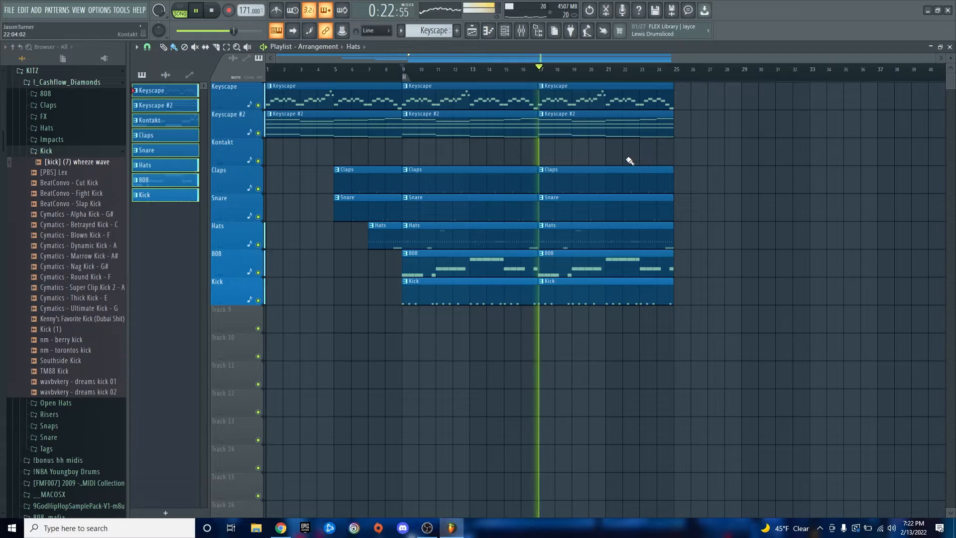
key("space")
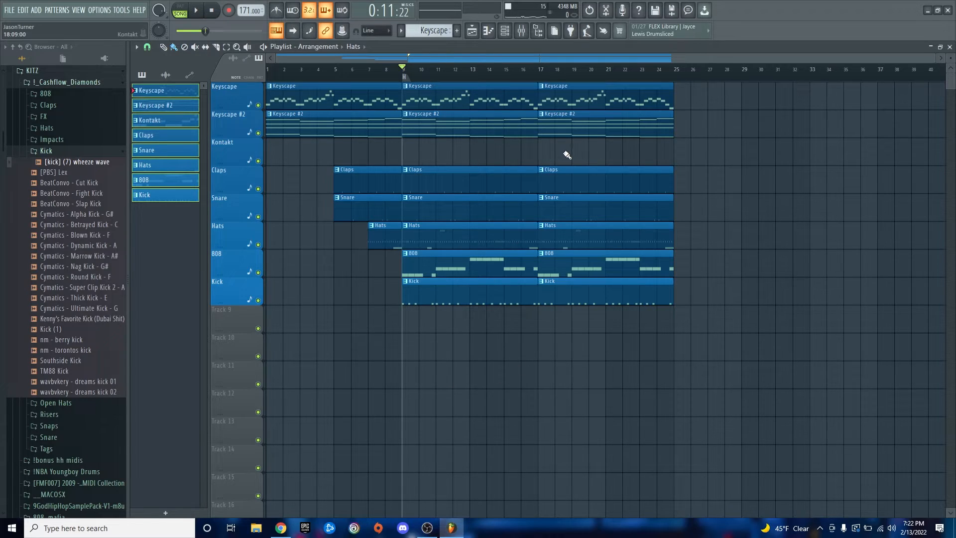
Duplicate the Keyscape #2 clip to fill bars 25 to 41.
left_click_drag(692, 119, 540, 139)
key("ctrl+b")
left_click(680, 191, "ctrl")
scroll(783, 242, "down", 1)
Add a marker named V1 at bar 25.
scroll(783, 242, "up", 6)
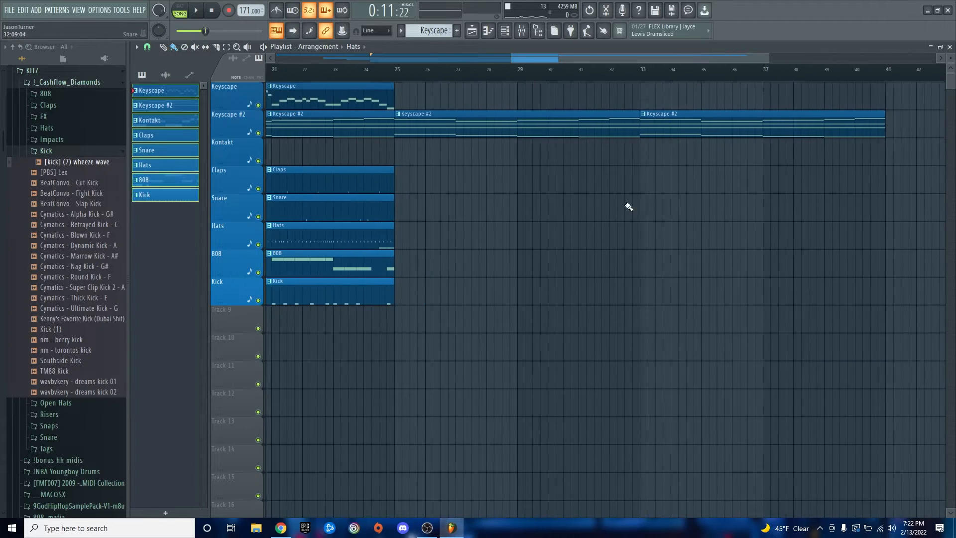
scroll(507, 156, "up", 2)
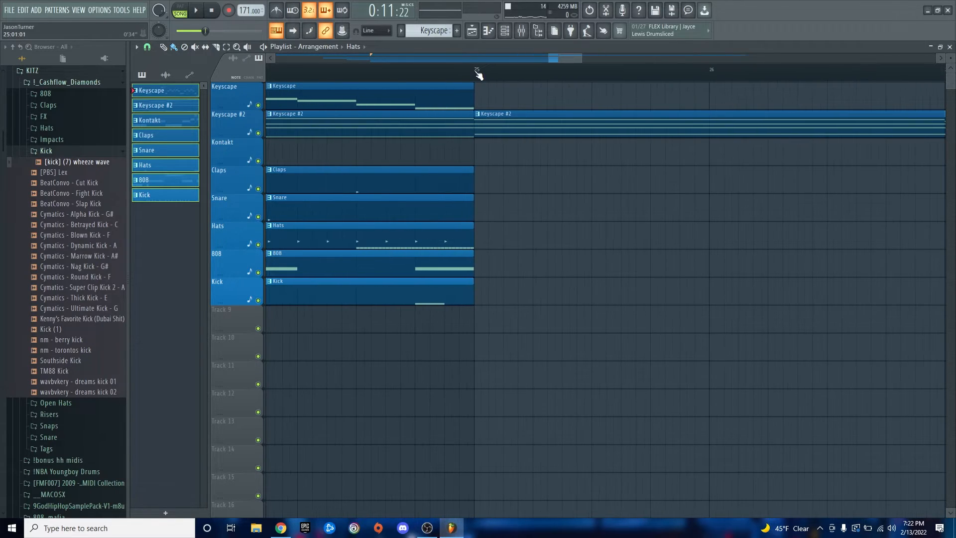
left_click(476, 70)
right_click(476, 72)
left_click(499, 85)
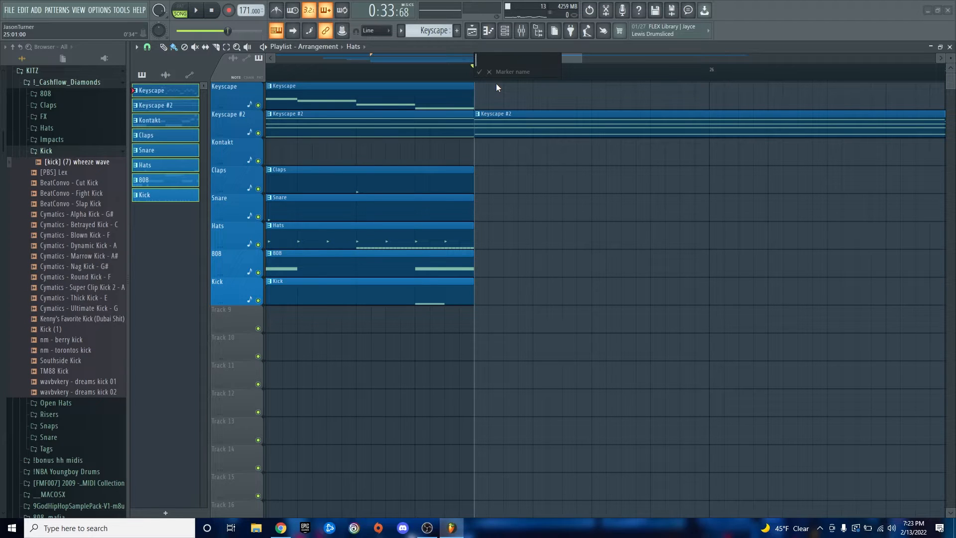
type("V1")
key("Return")
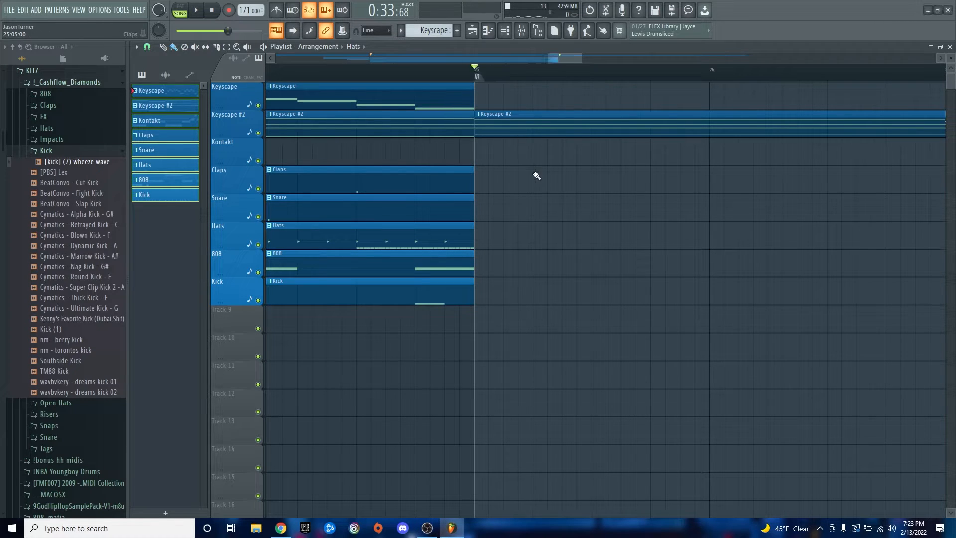
Duplicate the Claps, Snare, Hats, 808 and Kick clips to fill bars 25 to 41.
scroll(533, 177, "down", 3)
scroll(627, 230, "down", 2)
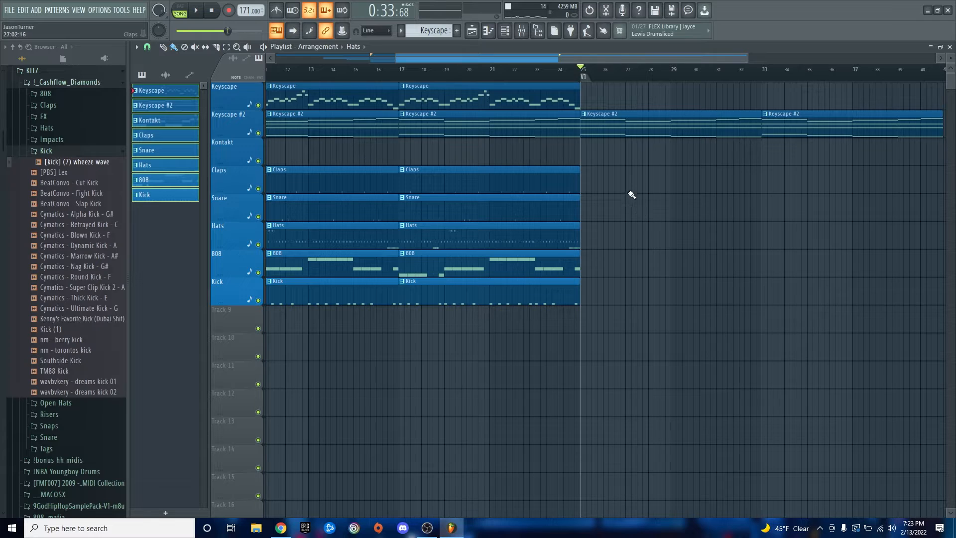
left_click_drag(615, 152, 539, 330)
key("ctrl+b")
key("ctrl+b")
left_click(567, 361, "ctrl")
scroll(545, 381, "down", 1)
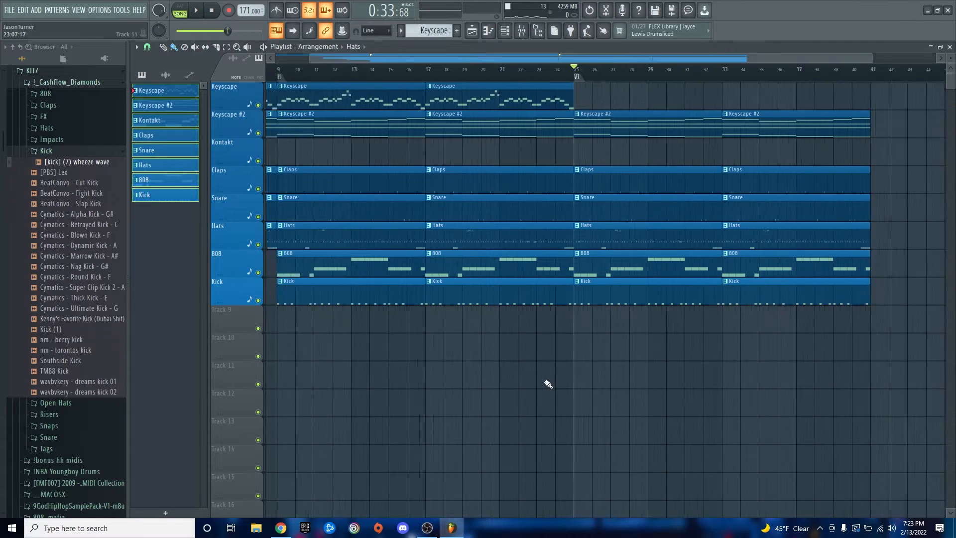
Place a Kontakt clip on its track at bar 33 and play the arrangement from bar 32.
scroll(547, 383, "down", 2)
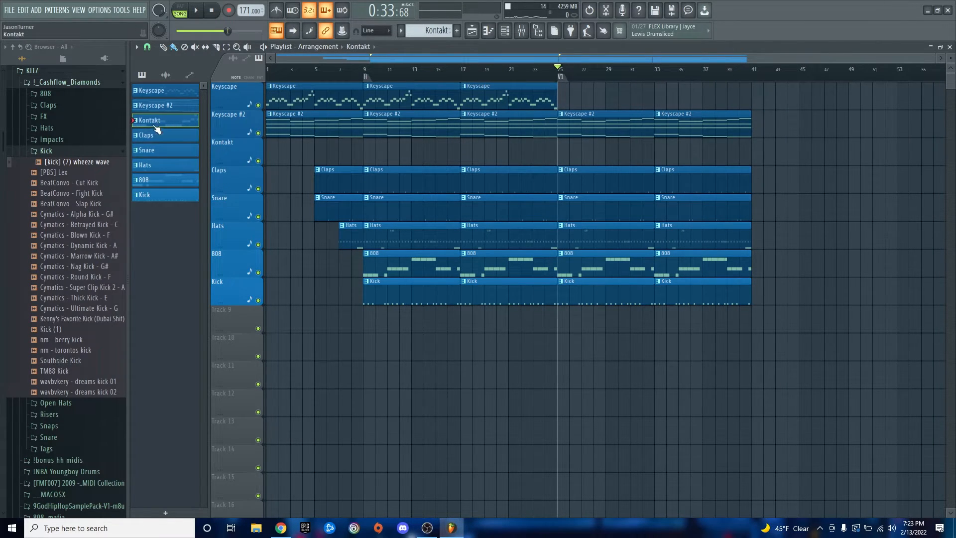
left_click_drag(154, 122, 654, 154)
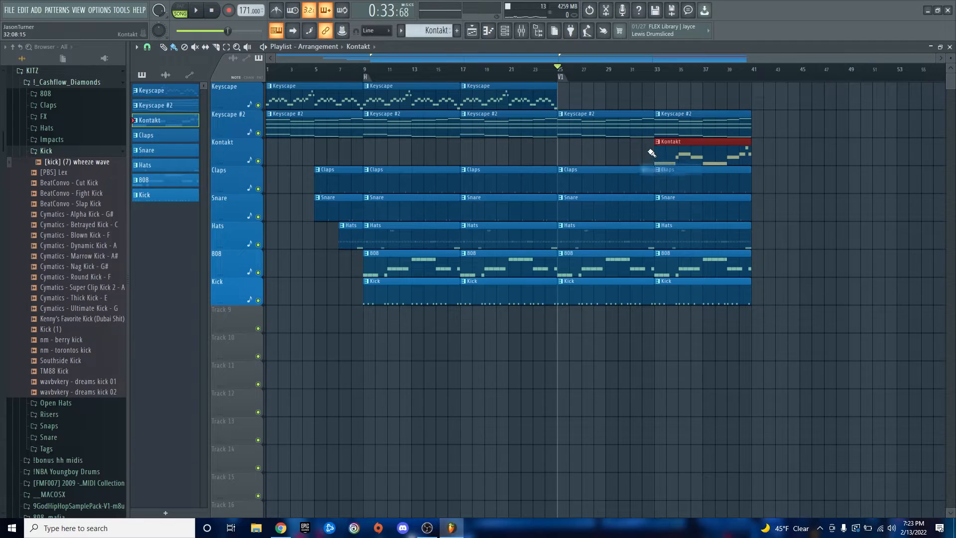
scroll(656, 154, "up", 3)
scroll(658, 156, "down", 1)
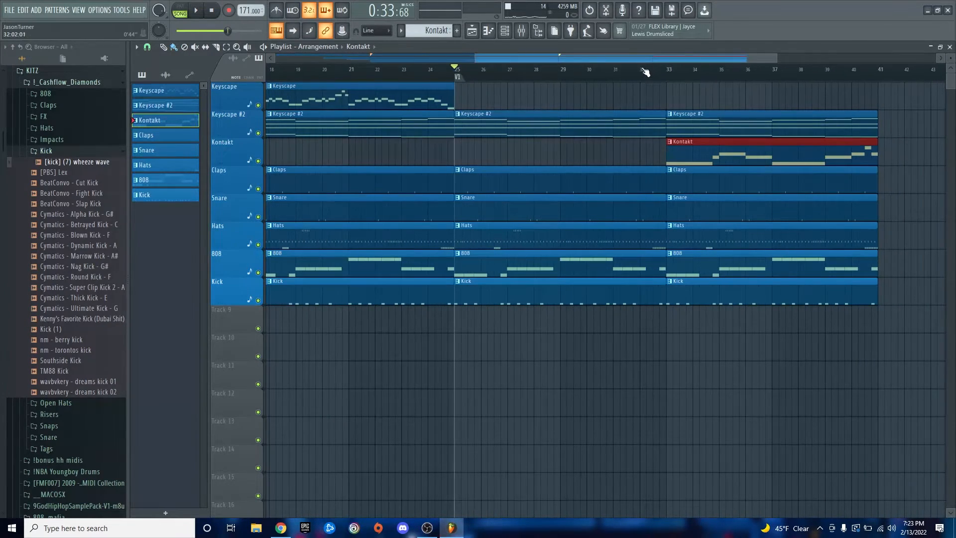
scroll(885, 121, "down", 1)
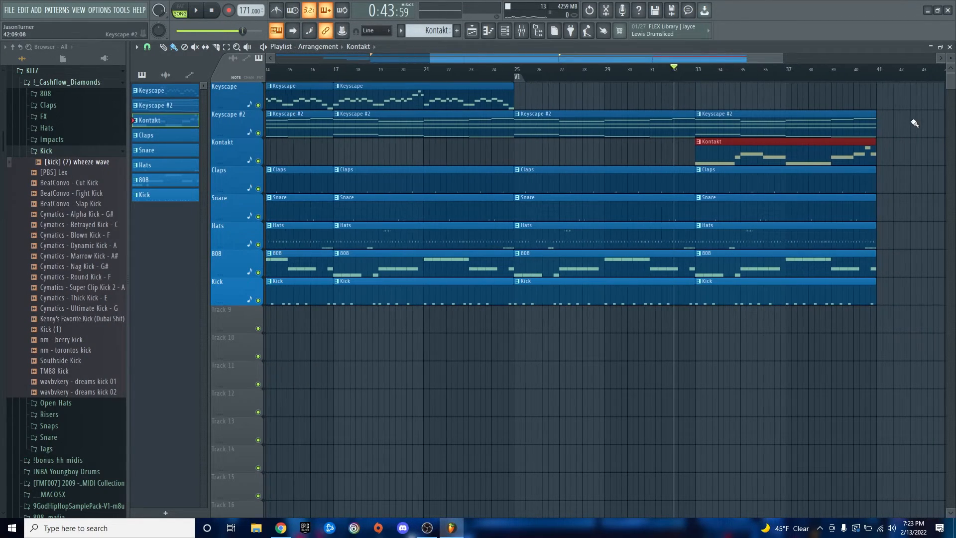
key("space")
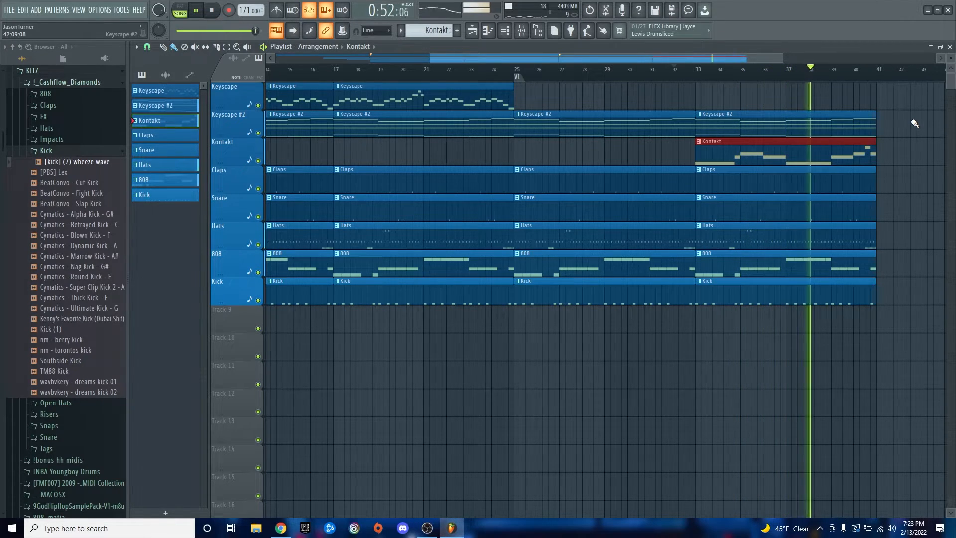
key("space")
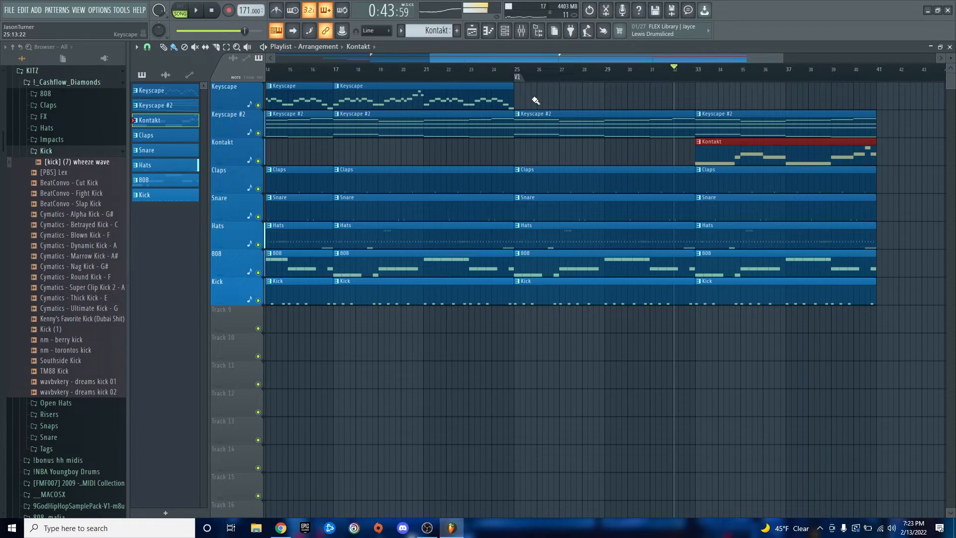
Cut out the Hats from mid-bar 25 to mid-bar 26 and the 808 from mid-bar 25 to bar 27, and play from V1.
left_click(513, 69)
scroll(541, 286, "up", 5)
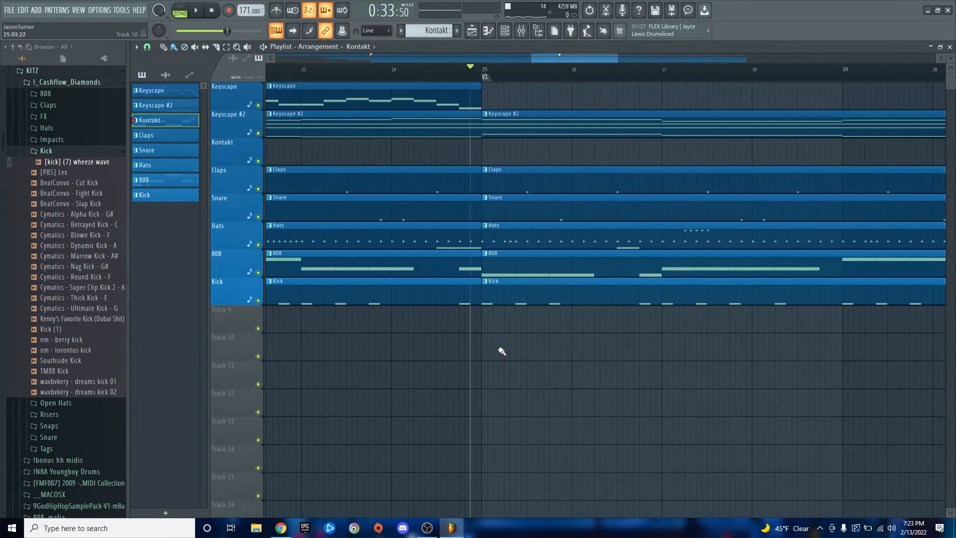
left_click(354, 70)
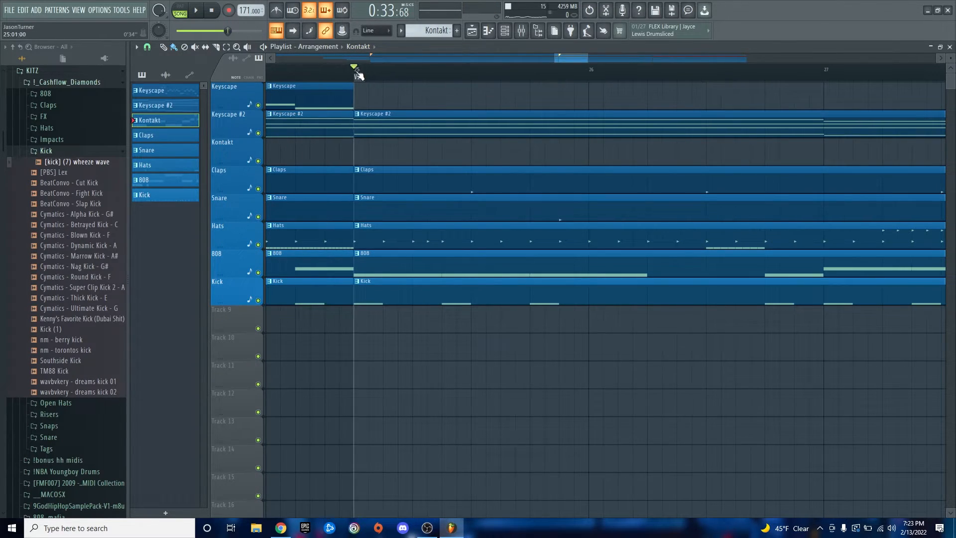
scroll(499, 157, "down", 2)
scroll(500, 157, "up", 1)
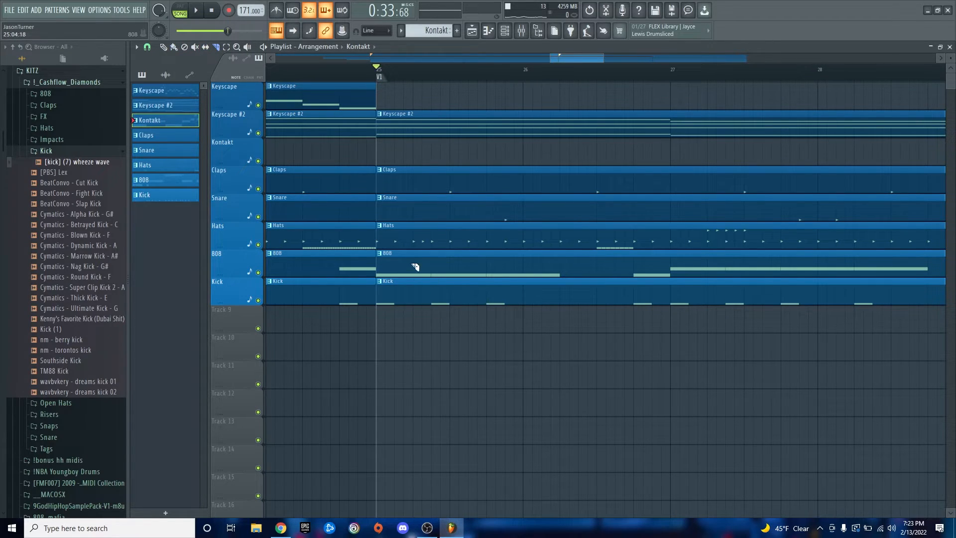
scroll(712, 356, "up", 1)
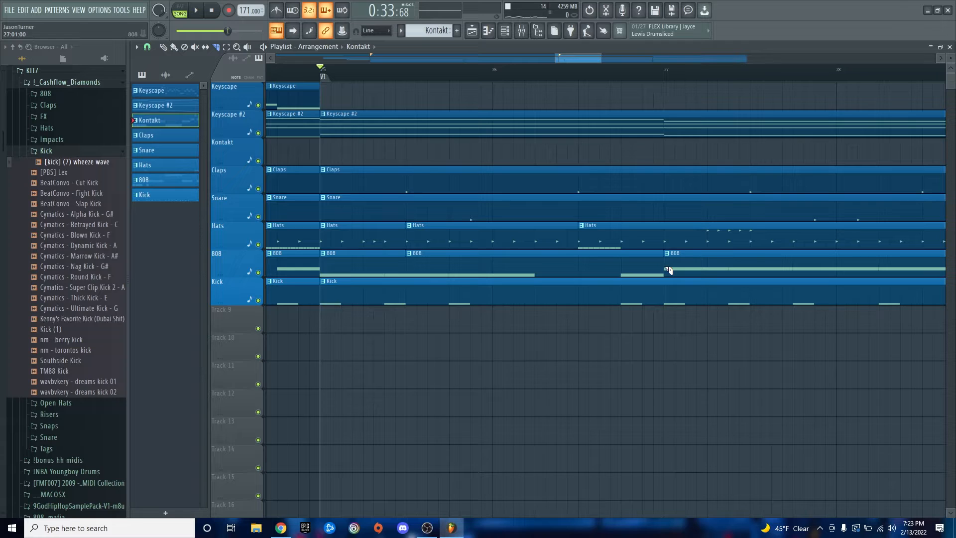
right_click(463, 263)
right_click(474, 248)
key("space")
scroll(363, 335, "down", 2, "ctrl")
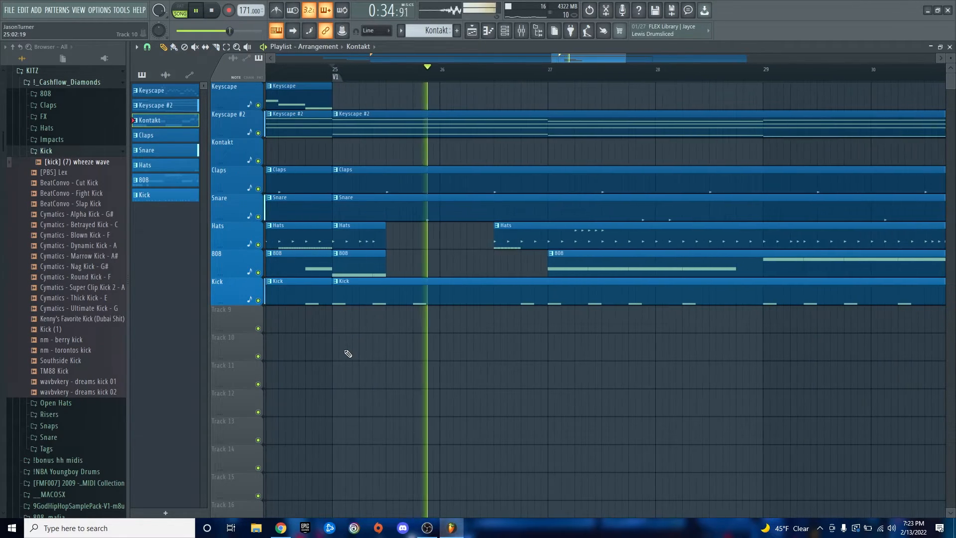
scroll(343, 353, "down", 3, "ctrl")
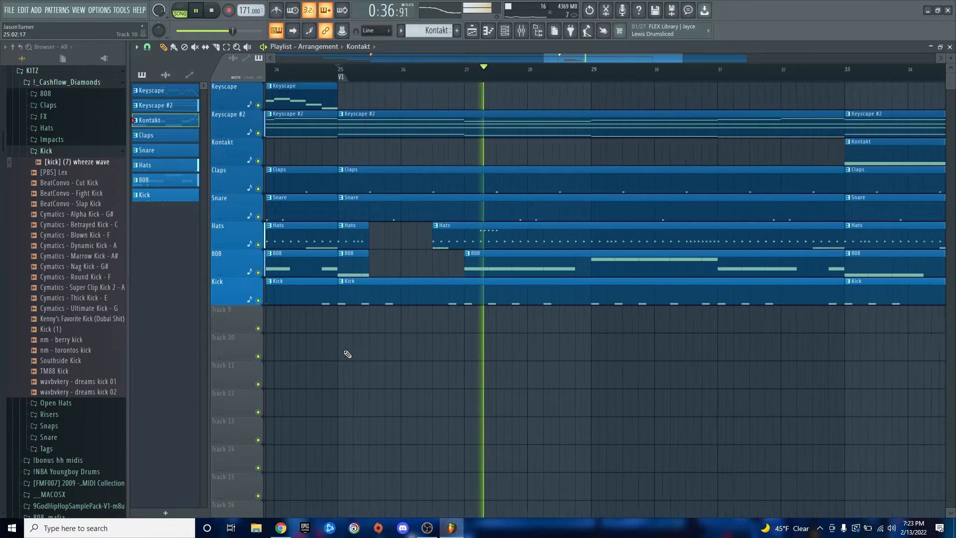
scroll(338, 353, "up", 4, "ctrl")
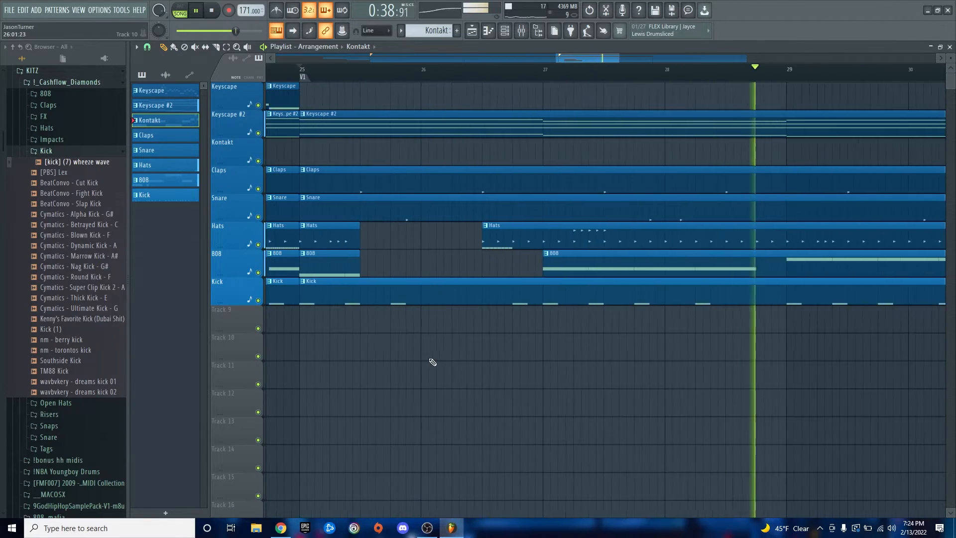
Cut out the Kick between mid-bar 25 and bar 27, and replay from the V1 marker.
key("space")
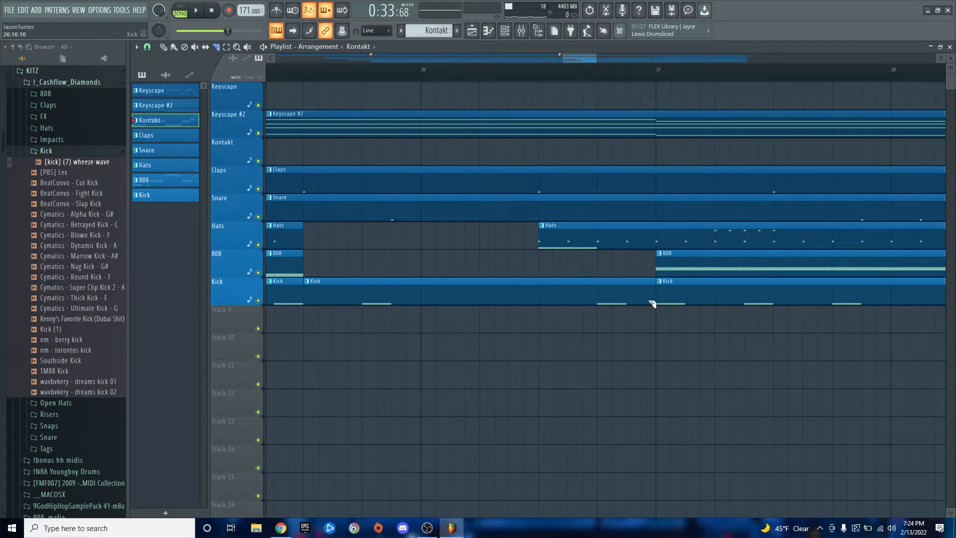
right_click(400, 286)
key("space")
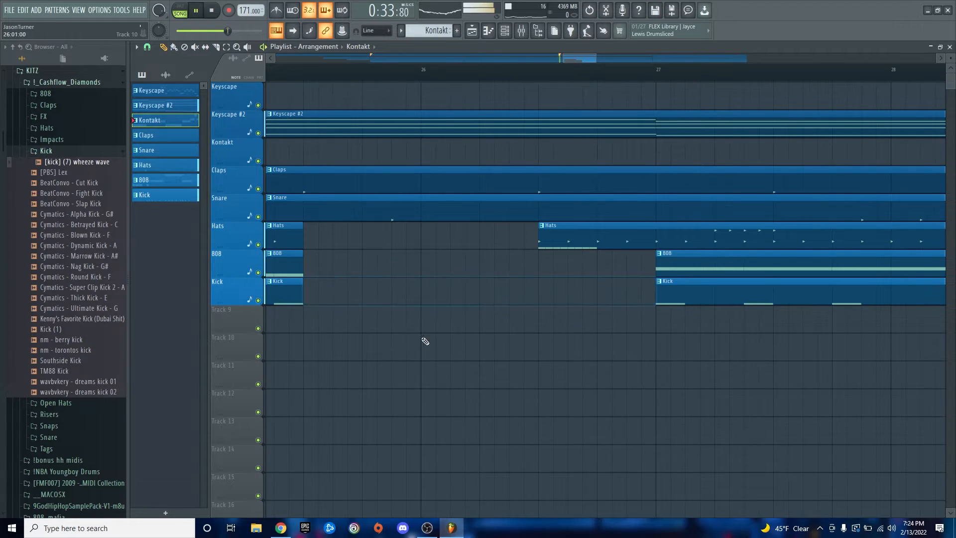
Play the arrangement from the V1 marker through the verse to check the dropout and the section's ending.
scroll(424, 342, "down", 3, "ctrl")
key("space")
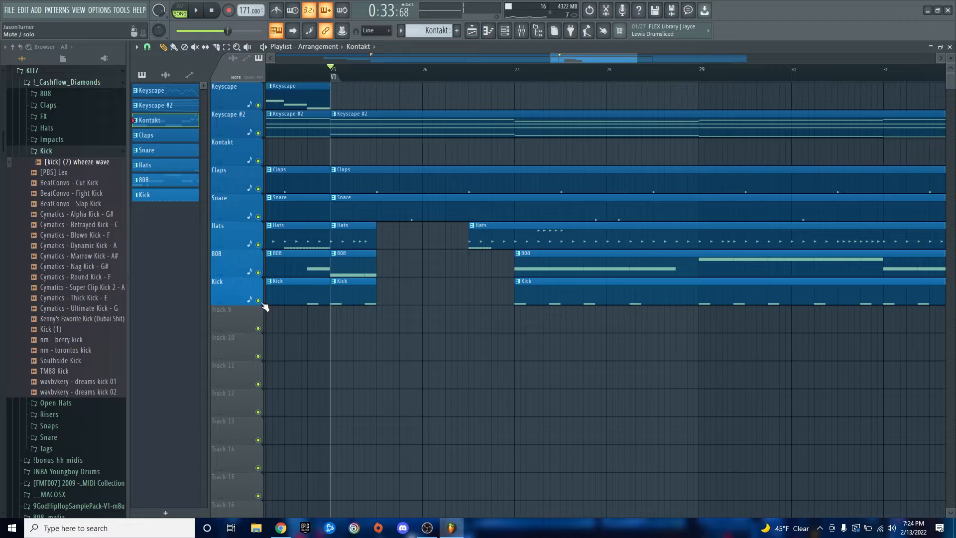
key("space")
key("space")
key("space")
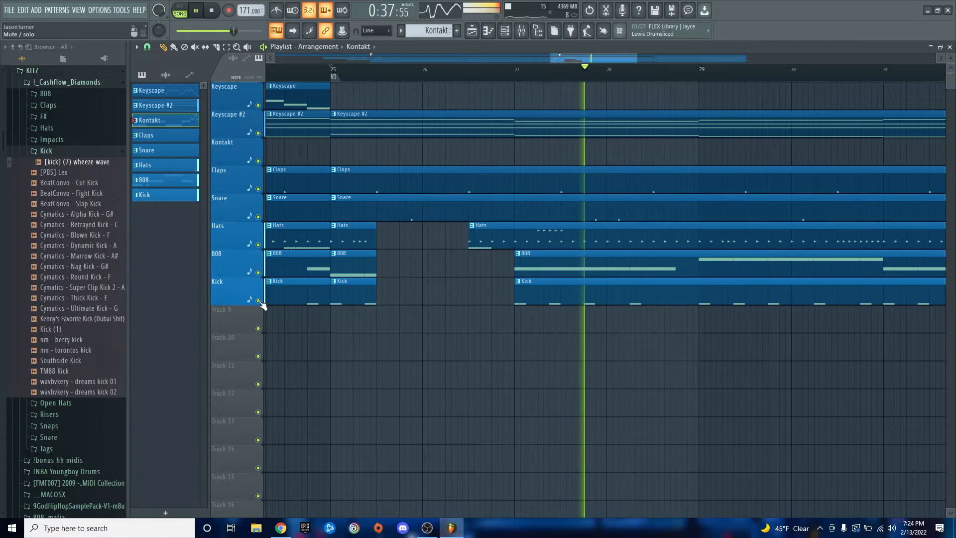
scroll(367, 338, "down", 6)
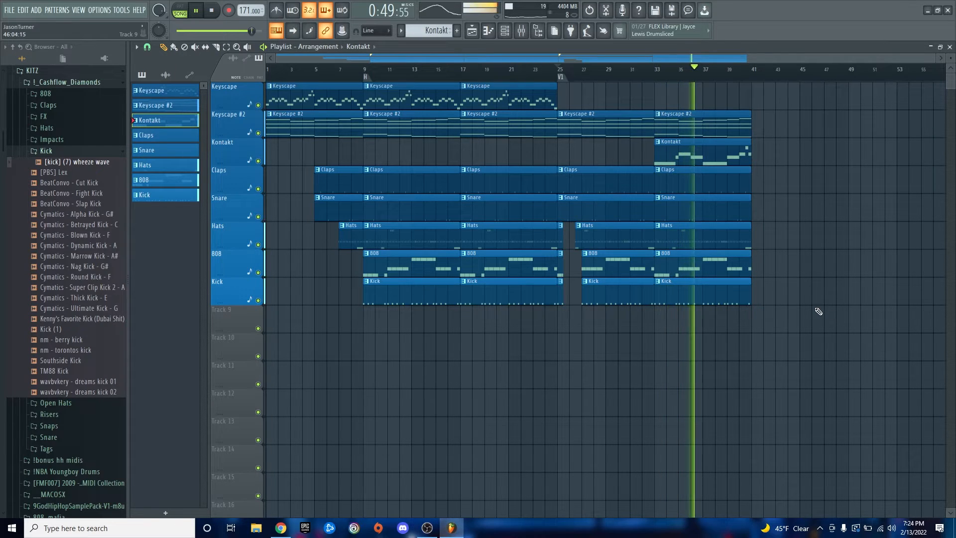
scroll(772, 310, "up", 5, "ctrl")
scroll(572, 340, "up", 2, "ctrl")
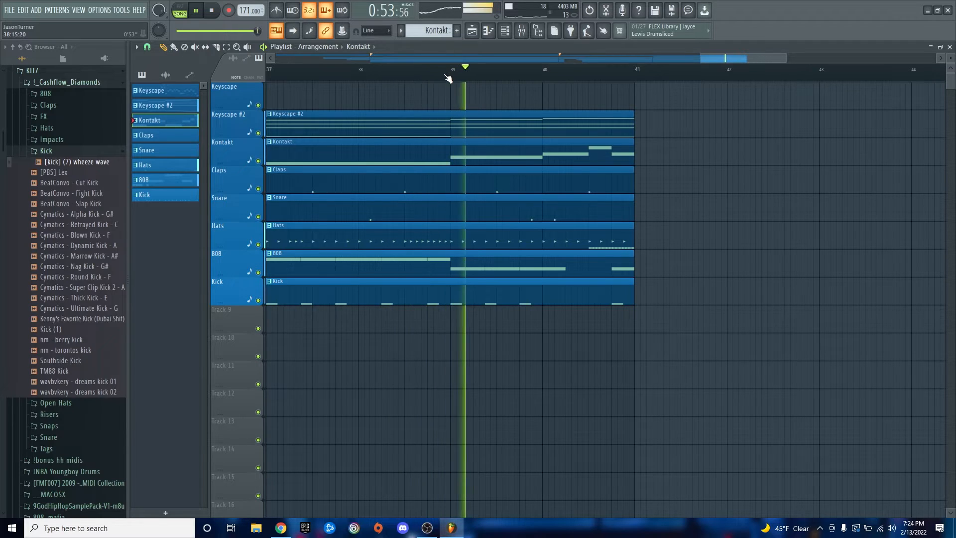
key("space")
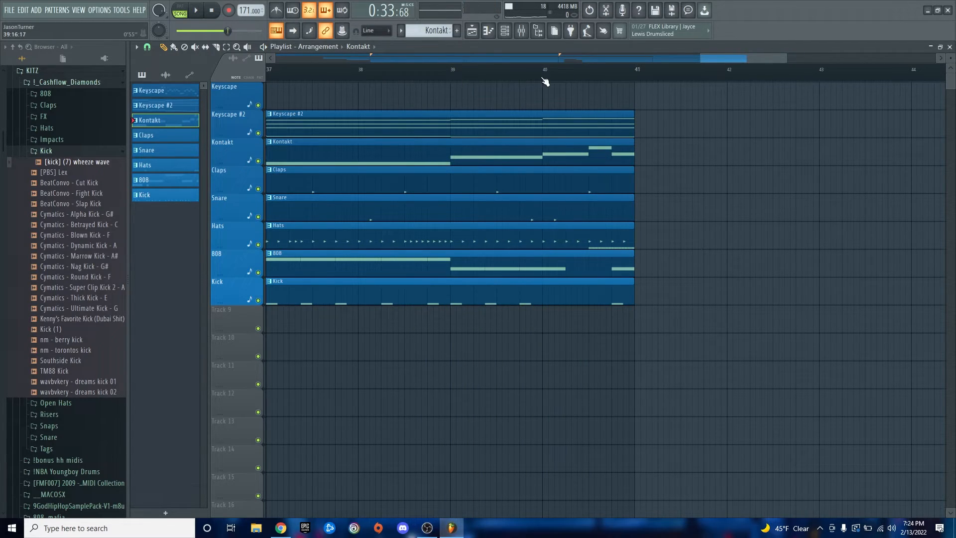
Solo the Kontakt track, play it from bar 40, and restore all tracks.
scroll(558, 205, "up", 2, "ctrl")
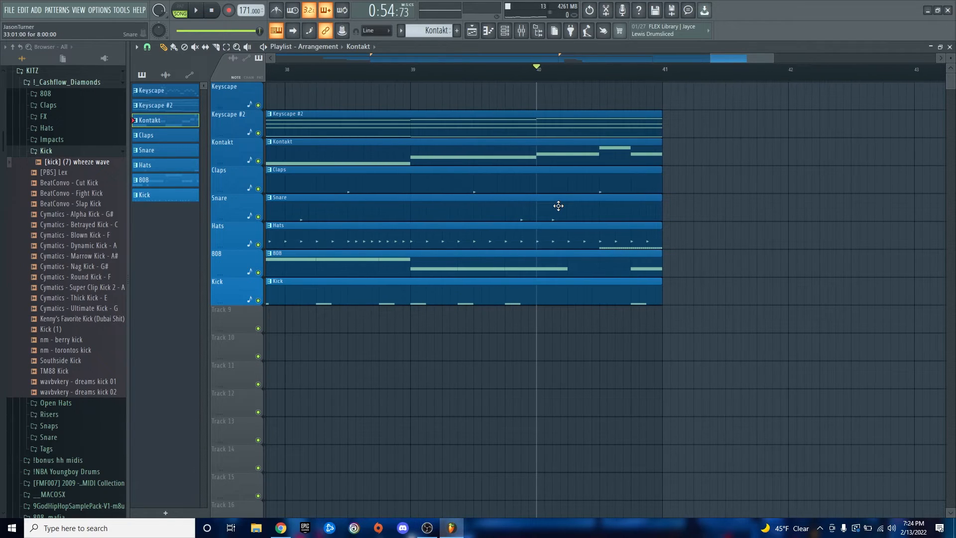
left_click(259, 161, "ctrl")
key("space")
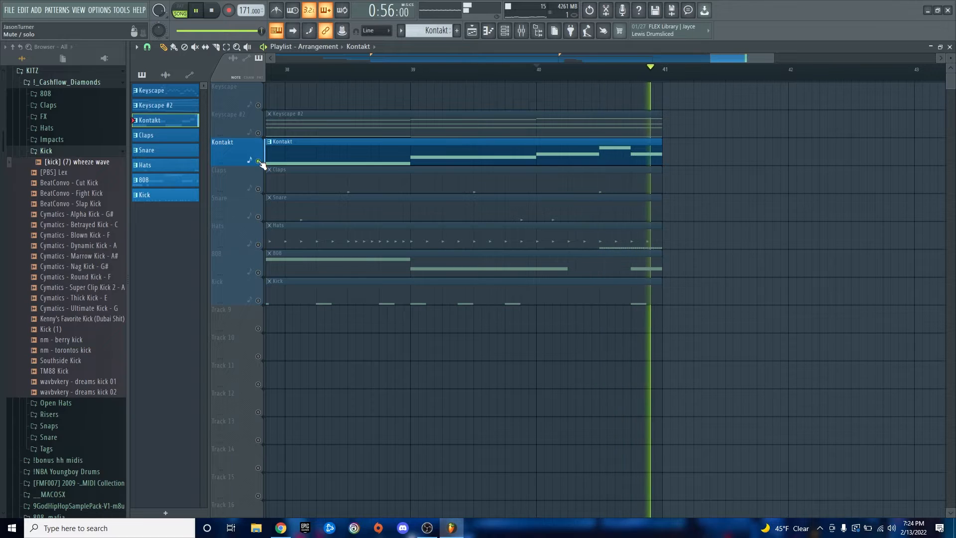
key("space")
left_click(258, 161, "ctrl")
left_click(259, 161, "ctrl")
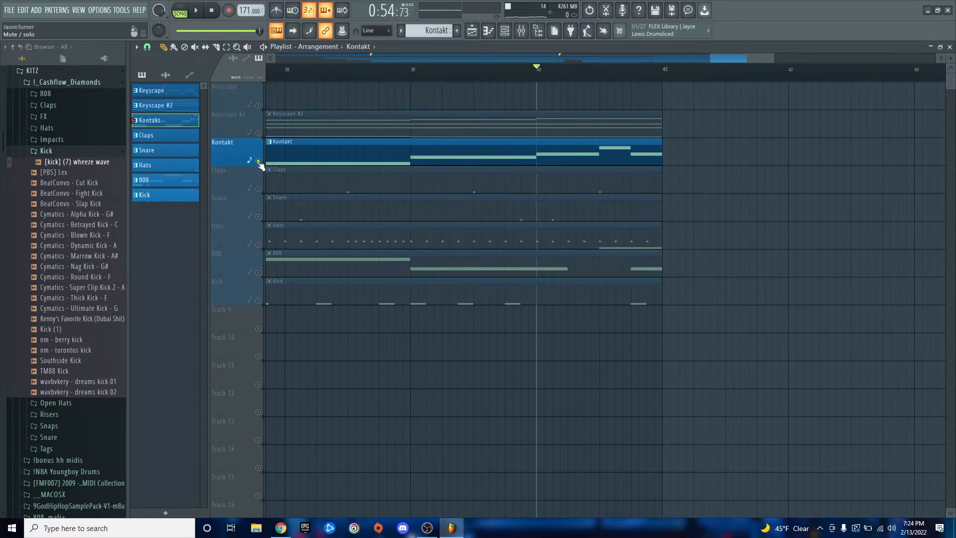
left_click(258, 161, "ctrl")
Trim the last 808 and Kick clips to end at bar 40, and play from bar 37.
left_click_drag(670, 253, 666, 316)
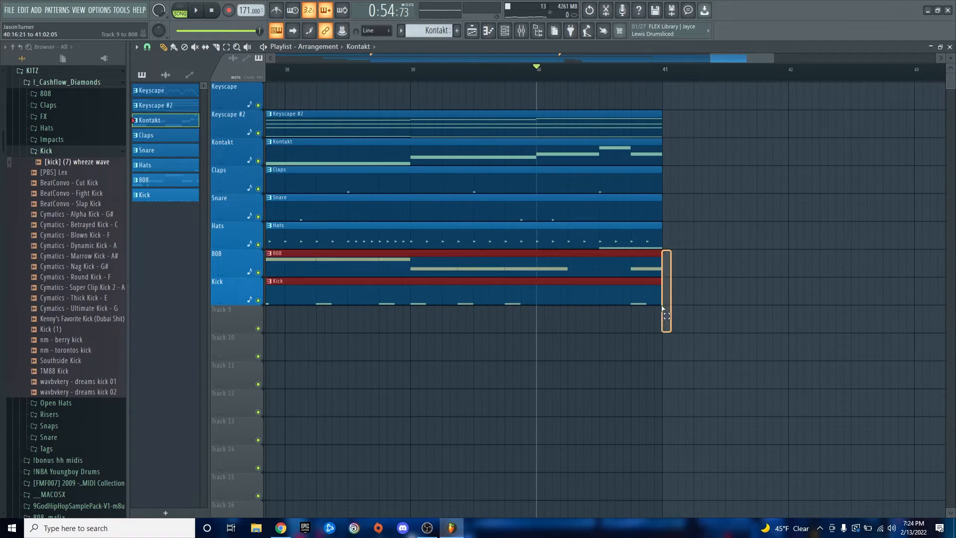
mouse_move(543, 286)
left_mouse_down()
mouse_move(584, 284)
mouse_move(539, 286)
left_mouse_up()
left_click(565, 254)
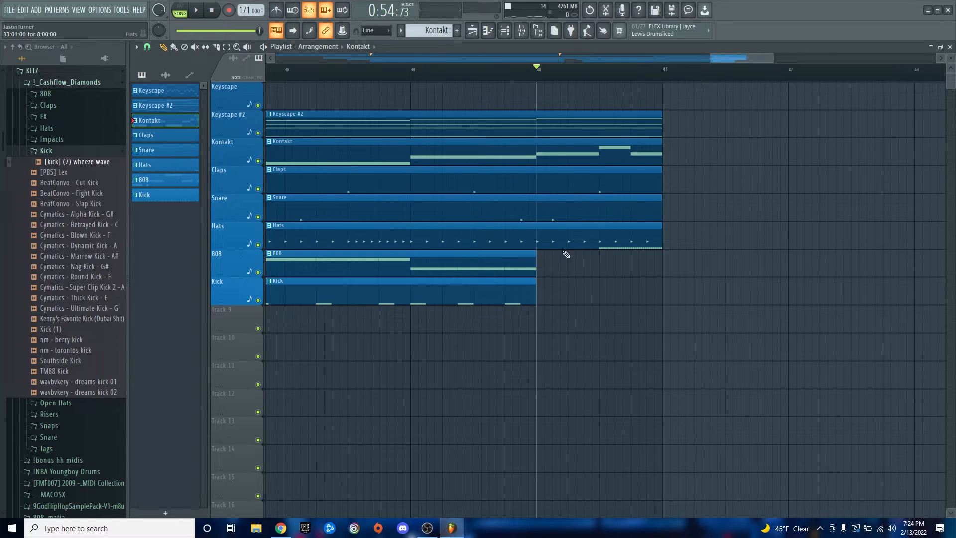
scroll(582, 258, "down", 2)
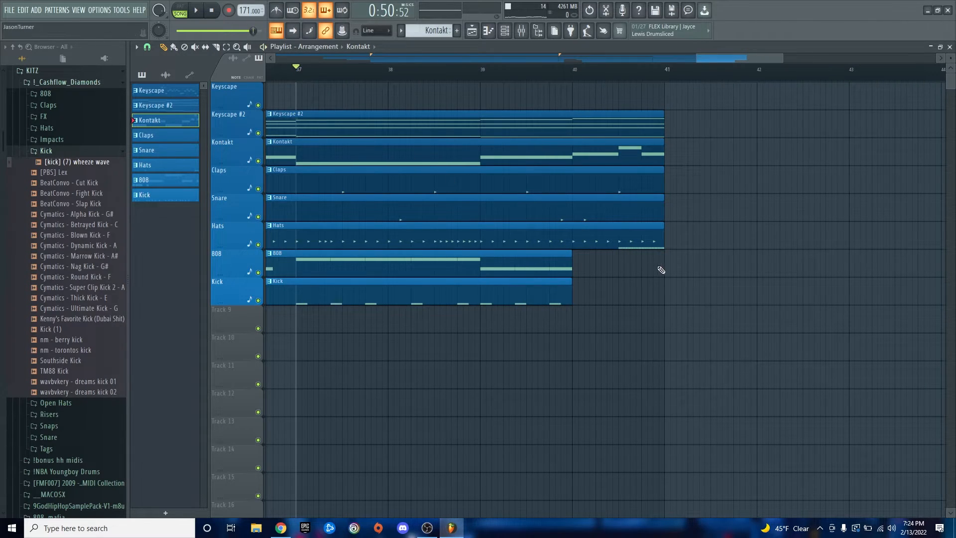
key("space")
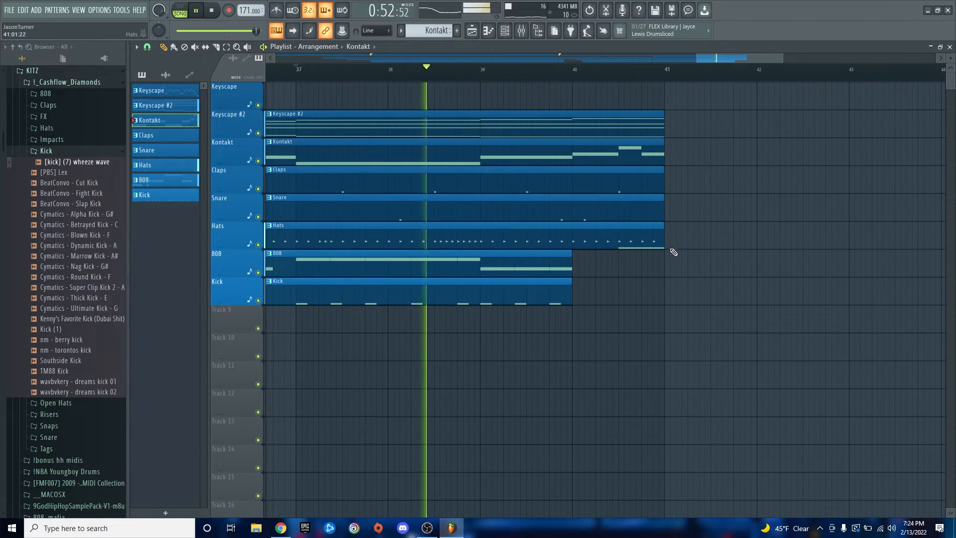
key("space")
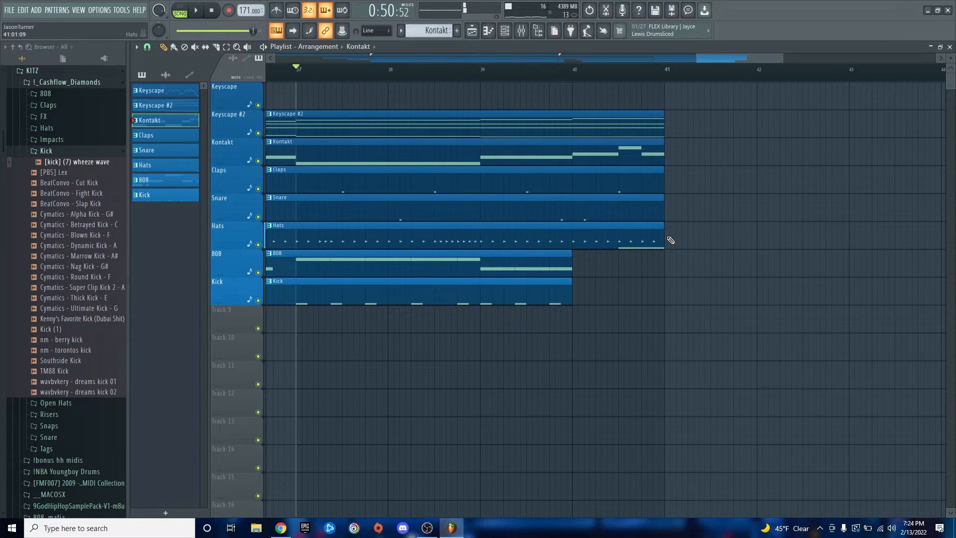
Trim the final Hats clip to mid-bar 39, Snare to bar 39 and Claps to bar 40, and replay from bar 37.
left_click_drag(670, 240, 557, 240)
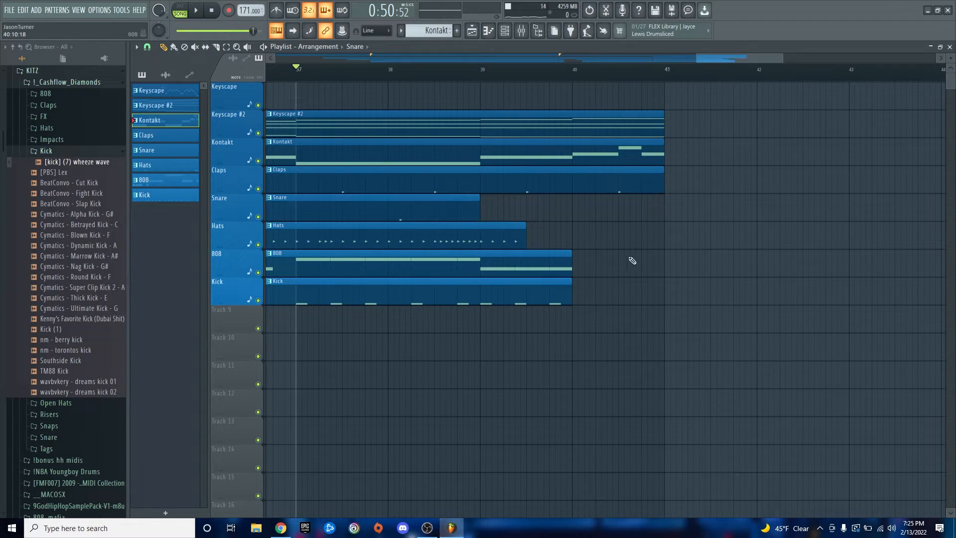
key("space")
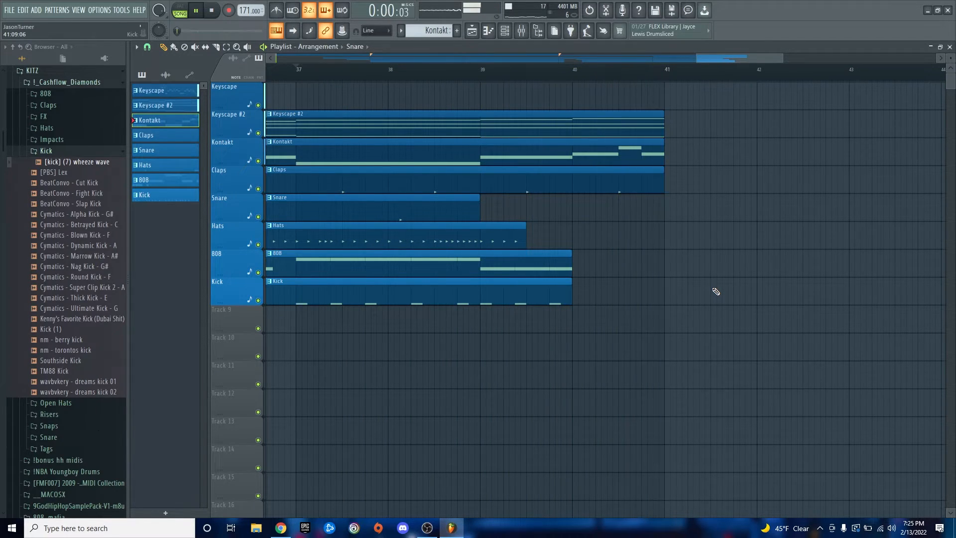
left_click_drag(660, 187, 641, 188)
key("space")
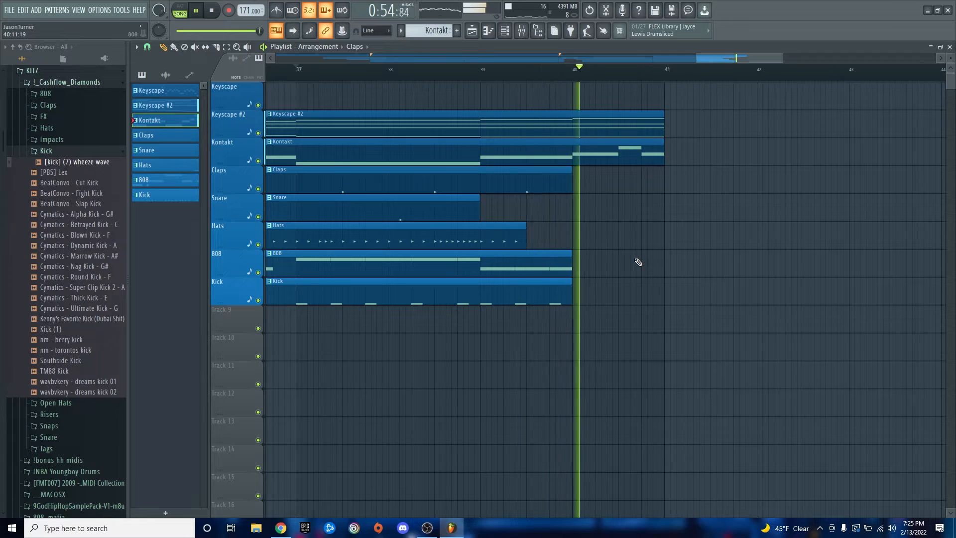
key("space")
Duplicate all hook and verse clips from bars 9 to 41 twice, filling the arrangement to bar 105.
scroll(638, 262, "down", 8)
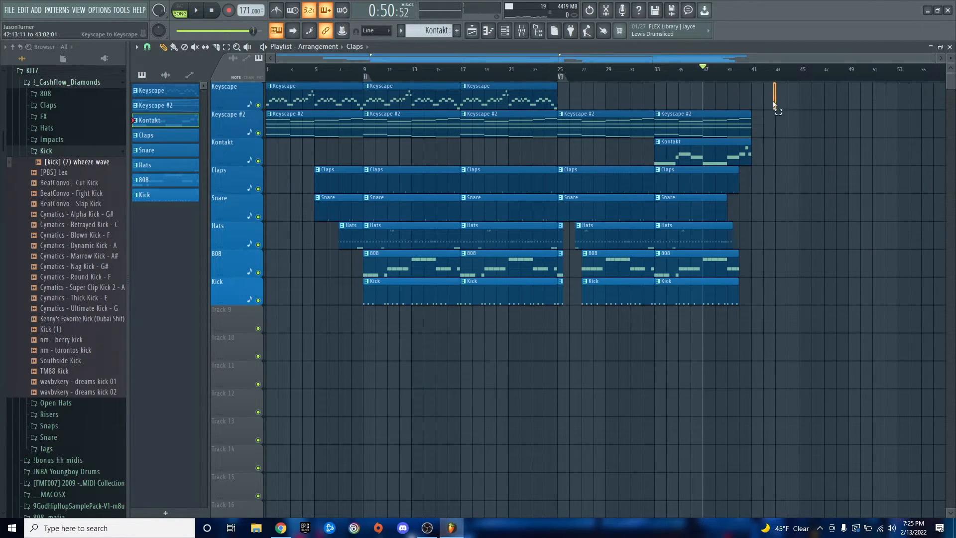
left_click_drag(775, 105, 413, 319)
key("ctrl+b")
key("ctrl+b")
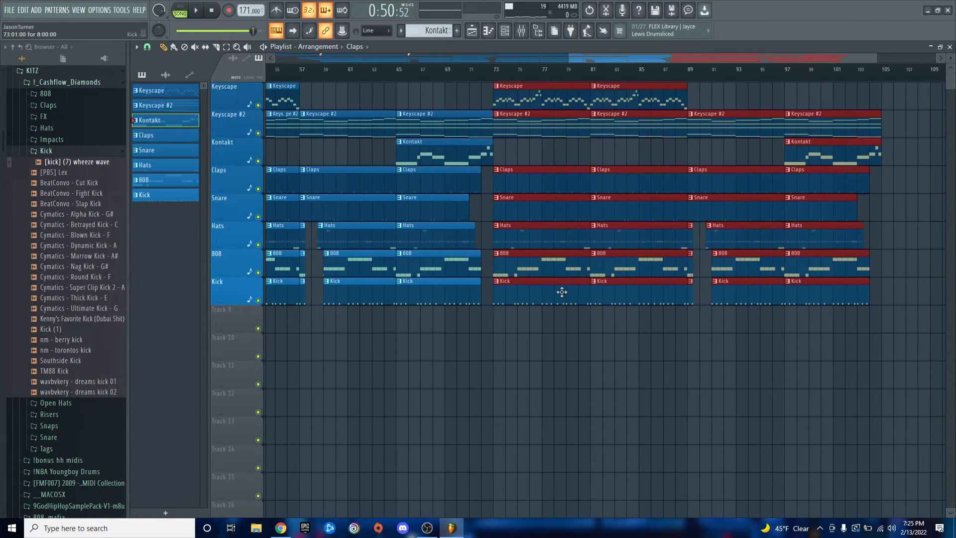
Delete all the clips from bar 89 onward.
left_click_drag(902, 102, 695, 349)
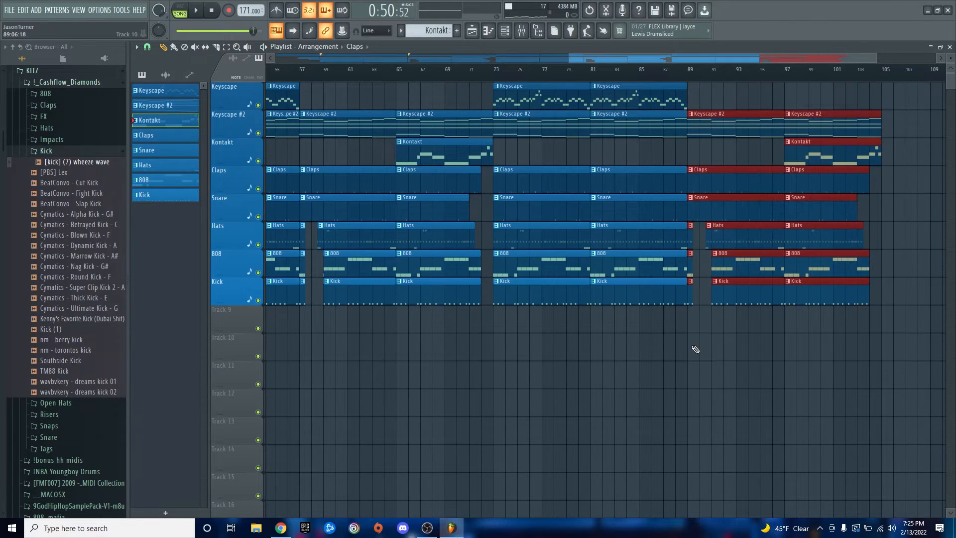
key("Delete")
scroll(722, 353, "down", 4)
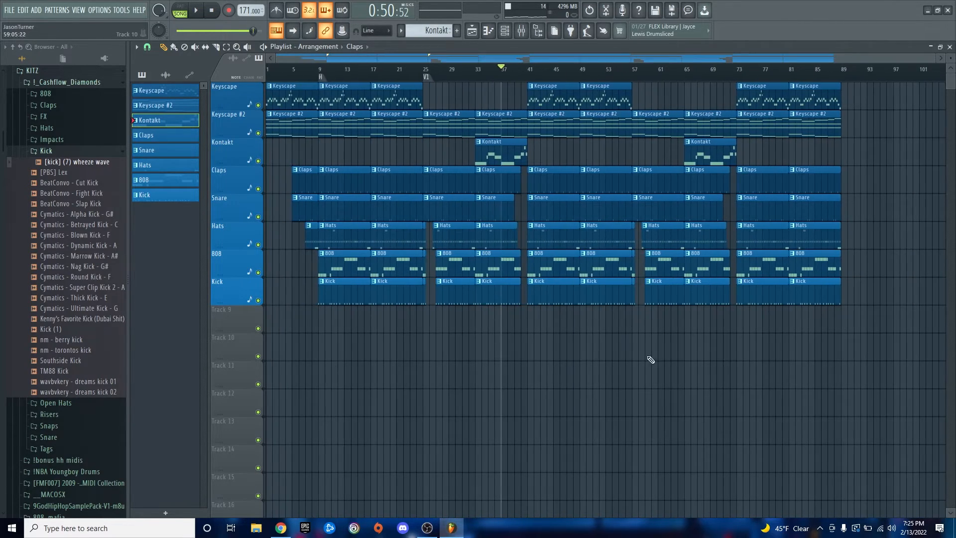
Add a marker named H at bar 41, where the second hook starts.
scroll(477, 95, "up", 6)
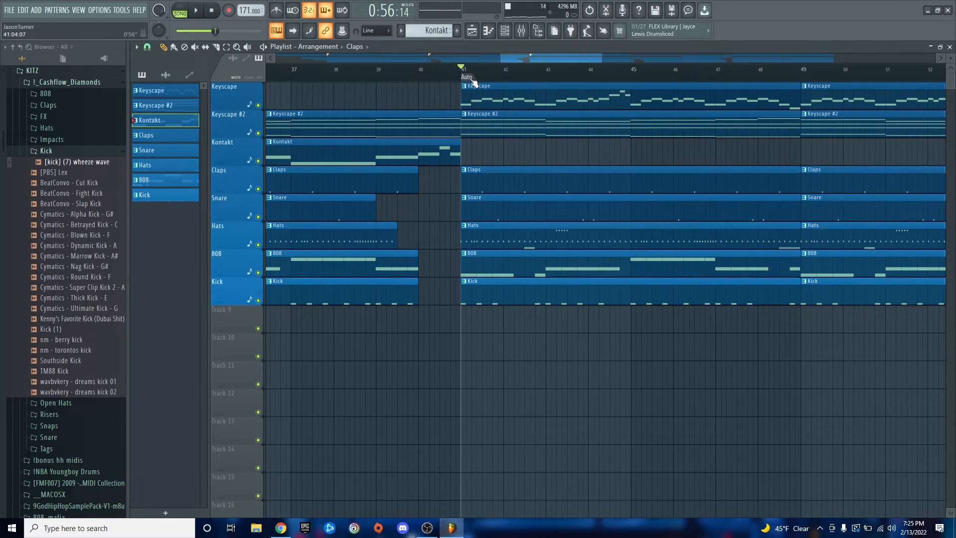
right_click(467, 78)
left_click(488, 128)
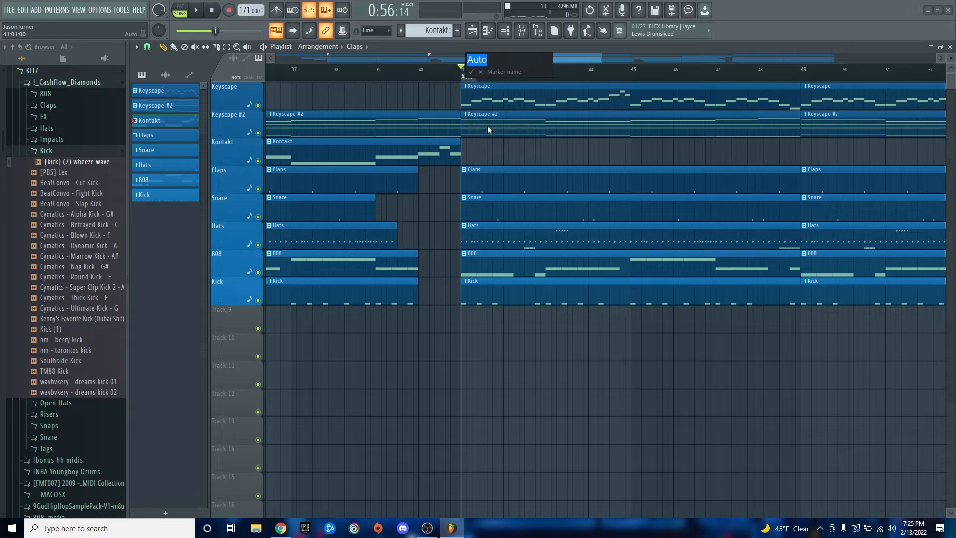
type("H")
key("Return")
Add a marker named V2 at bar 57, where the second verse starts.
scroll(470, 152, "right", 12)
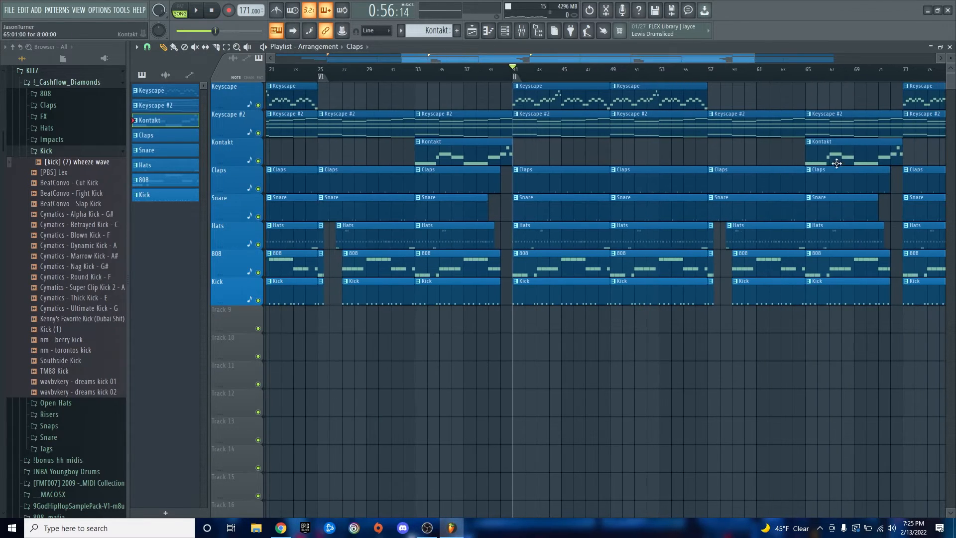
scroll(629, 128, "left", 6)
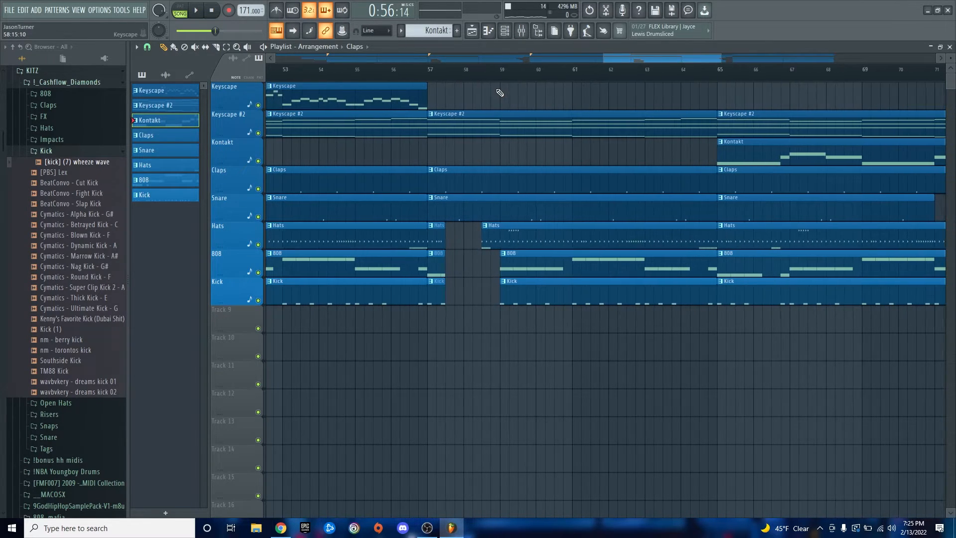
right_click(430, 75)
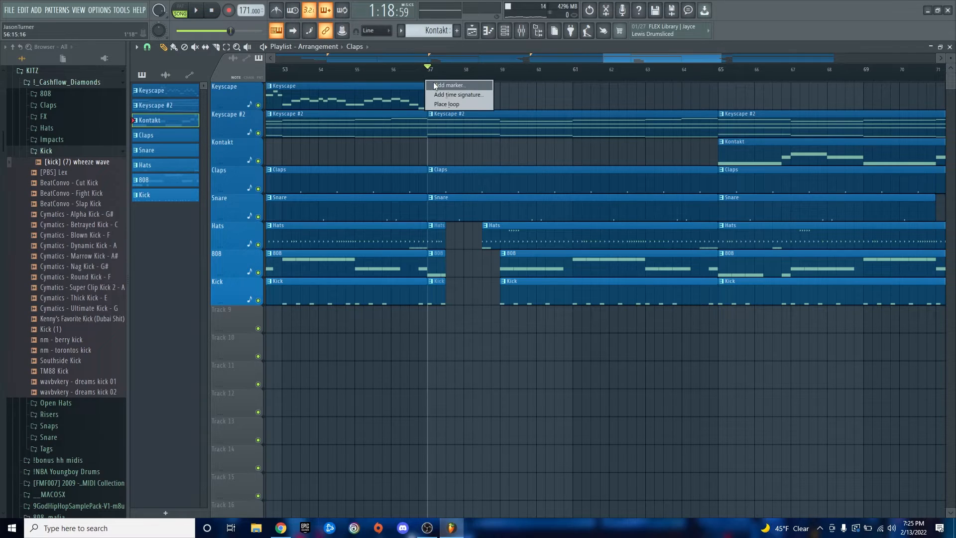
type("V2")
key("Return")
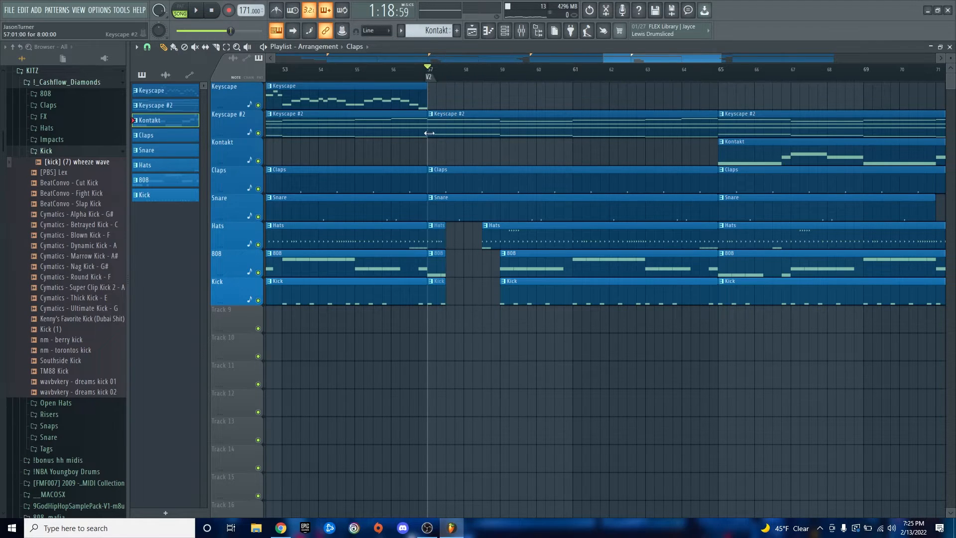
Add a marker named H at bar 73, where the last hook starts.
scroll(424, 96, "down", 2, "ctrl")
scroll(424, 96, "up", 5, "ctrl")
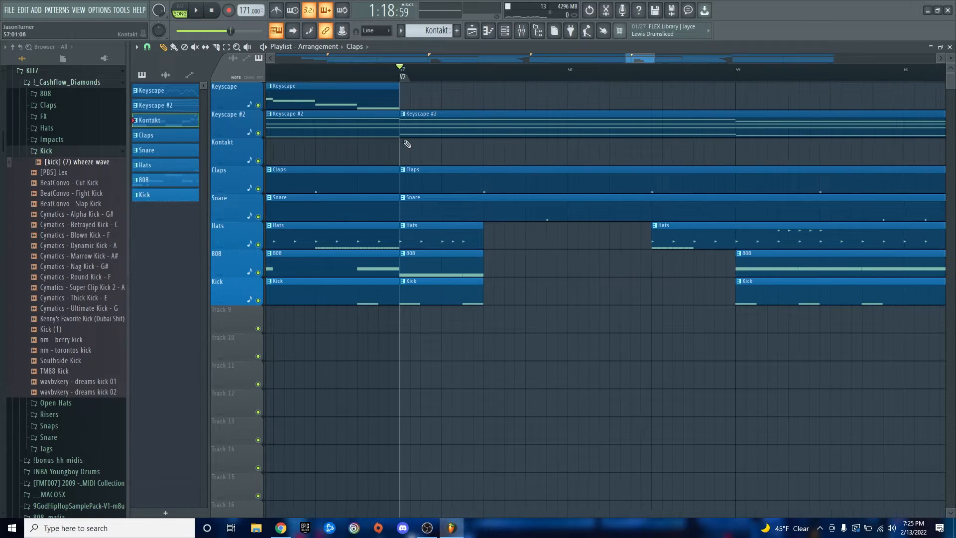
scroll(428, 138, "down", 5, "ctrl")
scroll(693, 133, "up", 5, "ctrl")
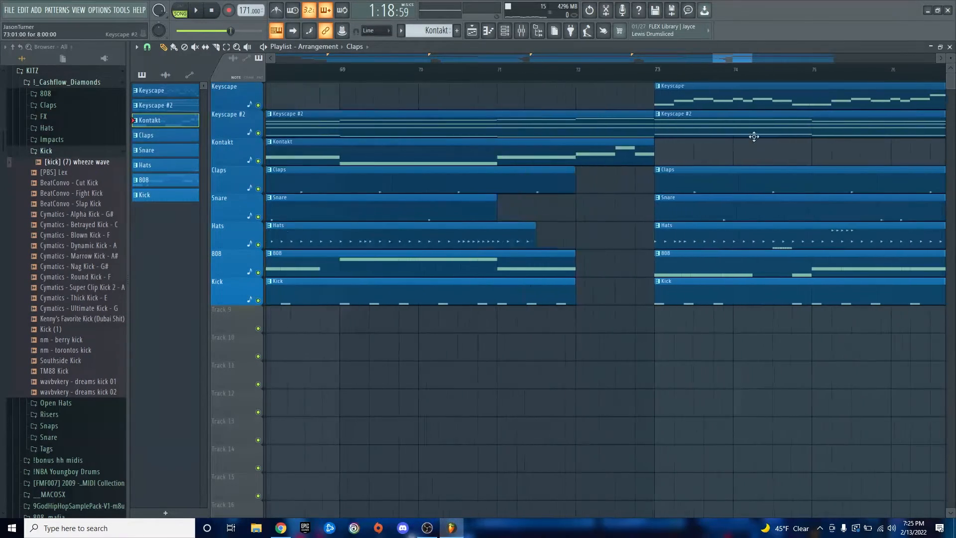
left_click(593, 76)
key("alt+t")
type("H")
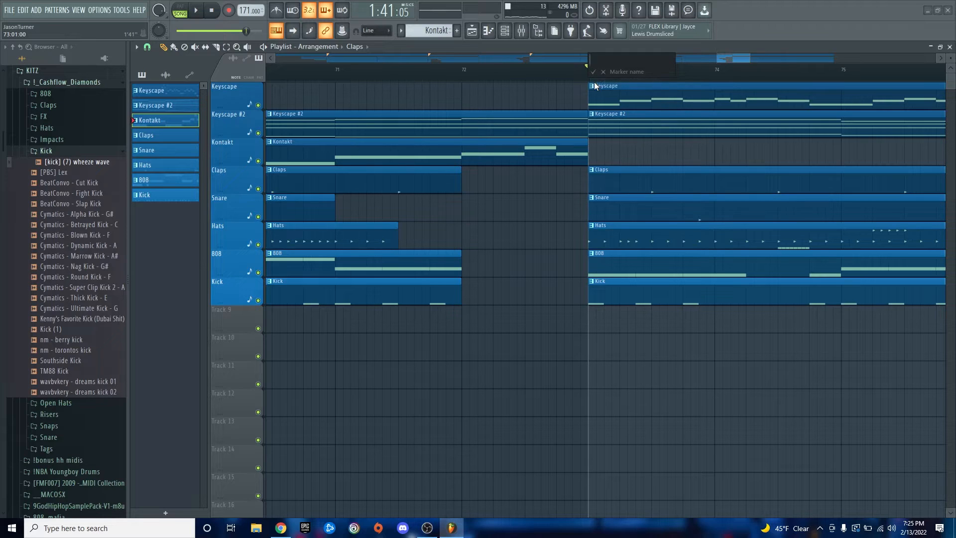
key("Return")
Duplicate the Keyscape and Keyscape #2 clips at bar 81 into bars 89 to 97 as an outro.
scroll(561, 375, "down", 5, "ctrl")
scroll(561, 375, "down", 2, "ctrl")
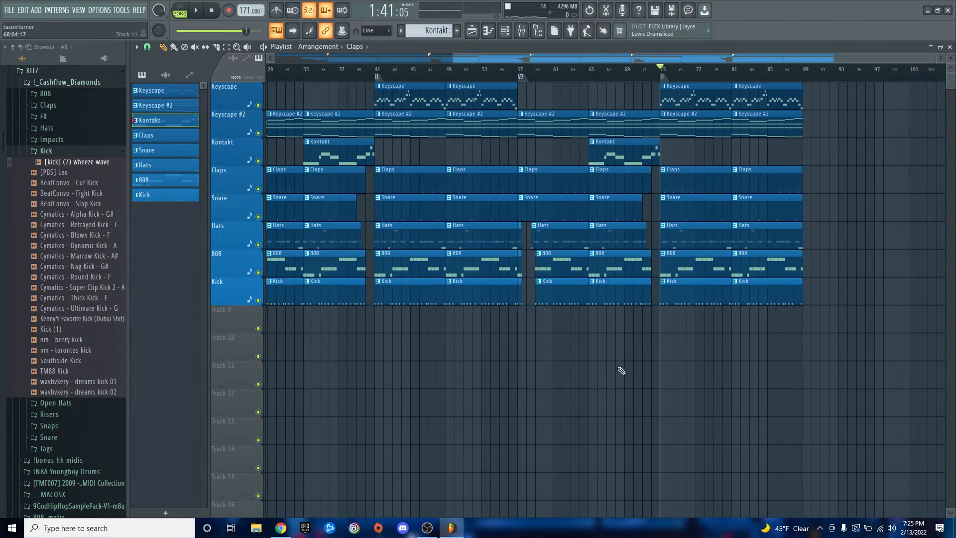
scroll(572, 106, "up", 4, "ctrl")
left_click_drag(573, 107, 503, 131, "ctrl")
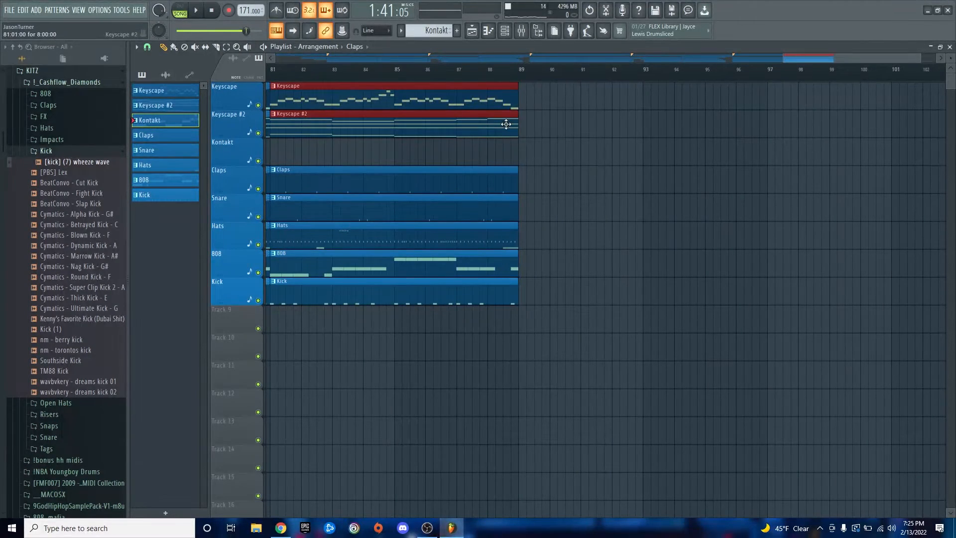
key("ctrl+b")
Deselect the duplicated clips and play the melody-only outro from bar 89 to check its ending.
left_click(521, 79)
key("space")
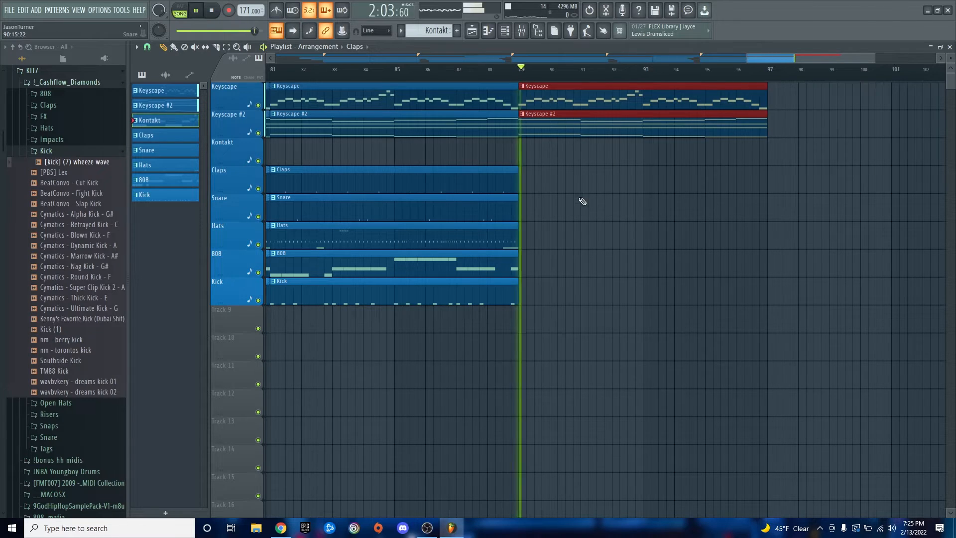
left_click(583, 204)
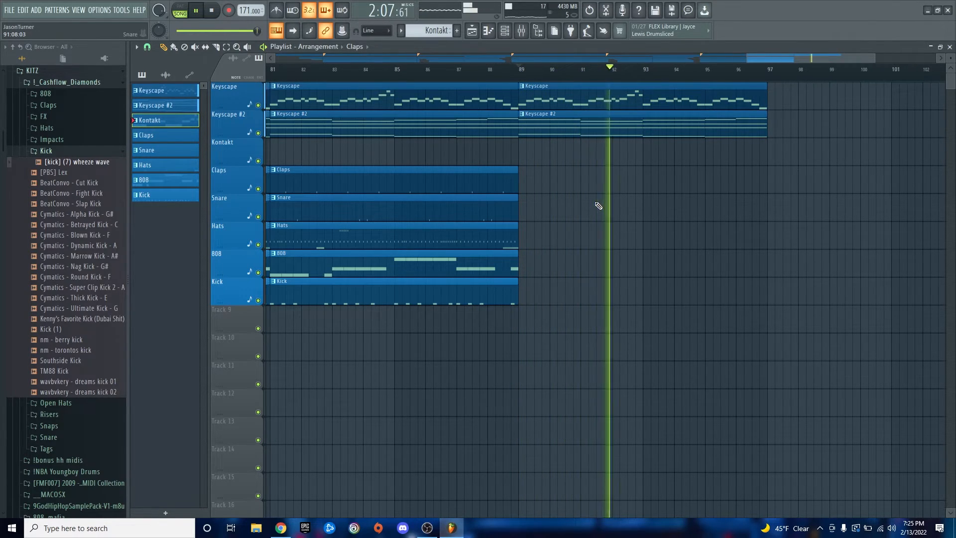
scroll(779, 214, "up", 2)
scroll(740, 209, "up", 2)
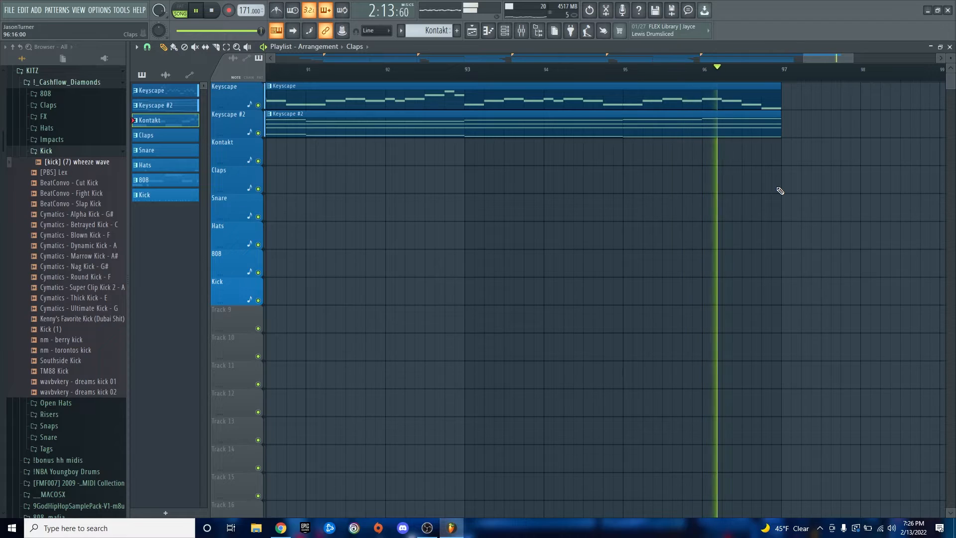
key("space")
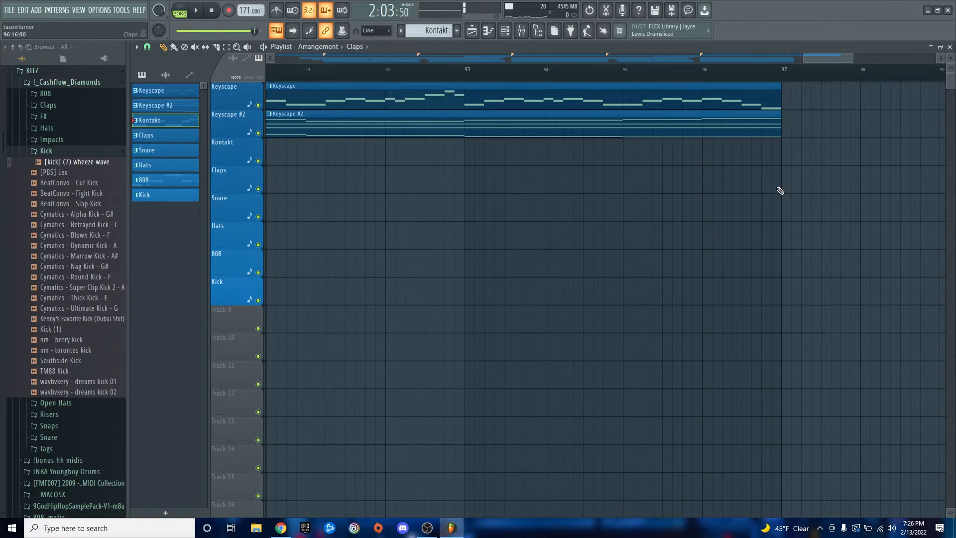
Duplicate the last Keyscape #2 clip to bar 97 and shorten the copy to end at bar 99.
left_click(753, 137)
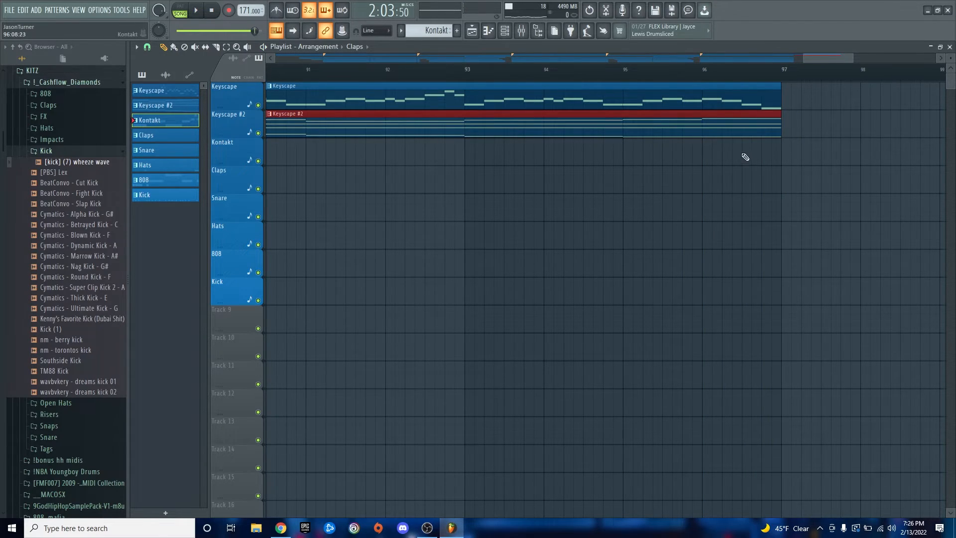
key("ctrl+b")
scroll(778, 185, "down", 2)
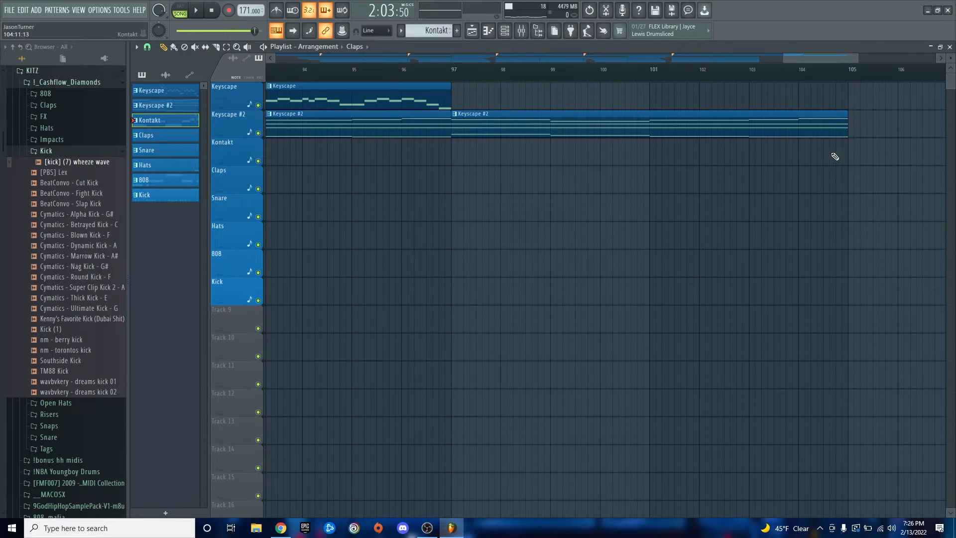
left_click_drag(844, 133, 574, 161)
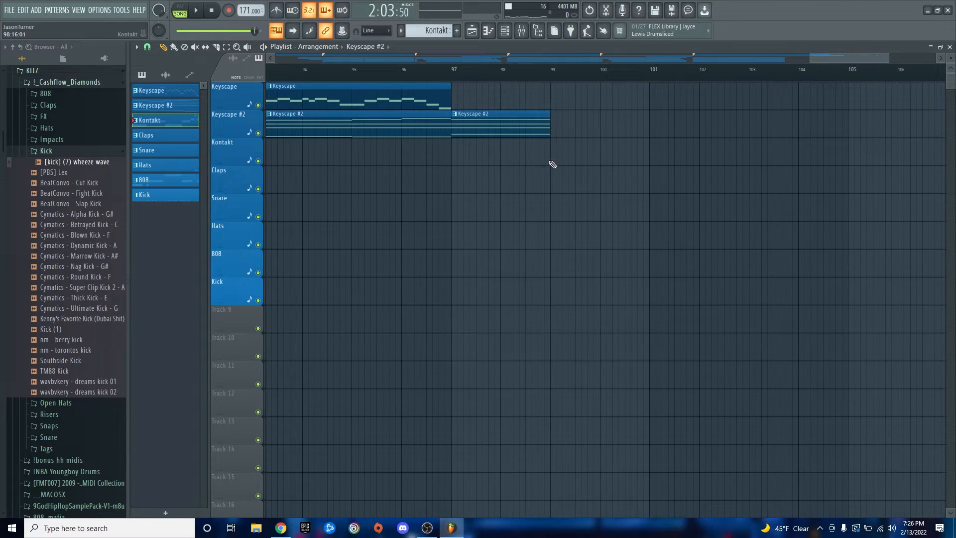
Play the outro across bar 97 to check how the added Keyscape #2 clip ends the melody.
scroll(552, 164, "down", 4)
key("space")
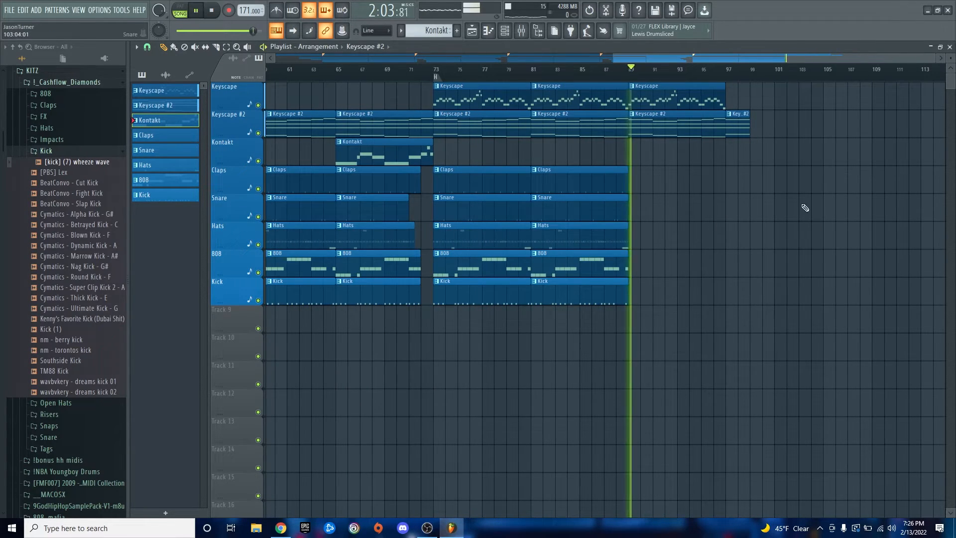
scroll(778, 194, "up", 2)
left_click(645, 70)
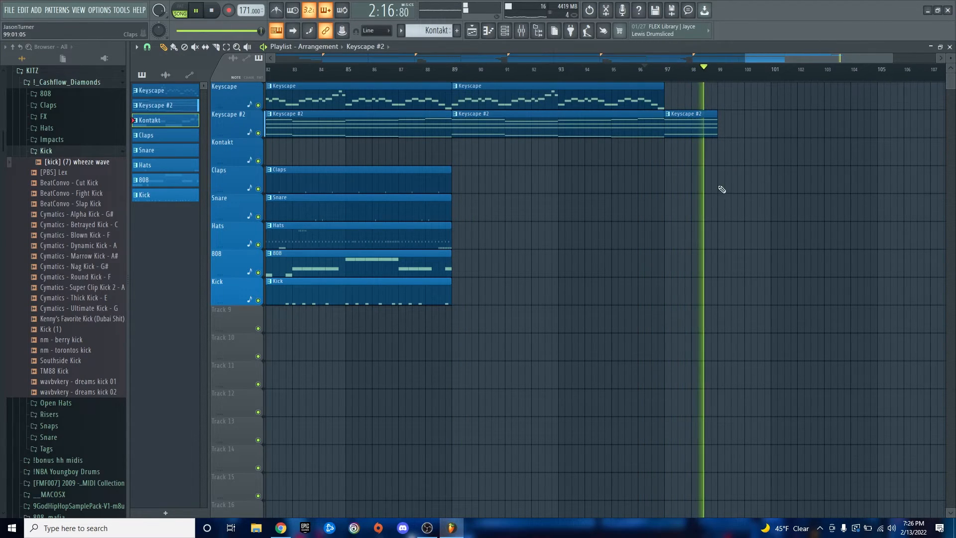
key("space")
Create a master volume automation clip over bars 93 to 99 and lower its end point to zero for a fade-out.
scroll(699, 188, "up", 2)
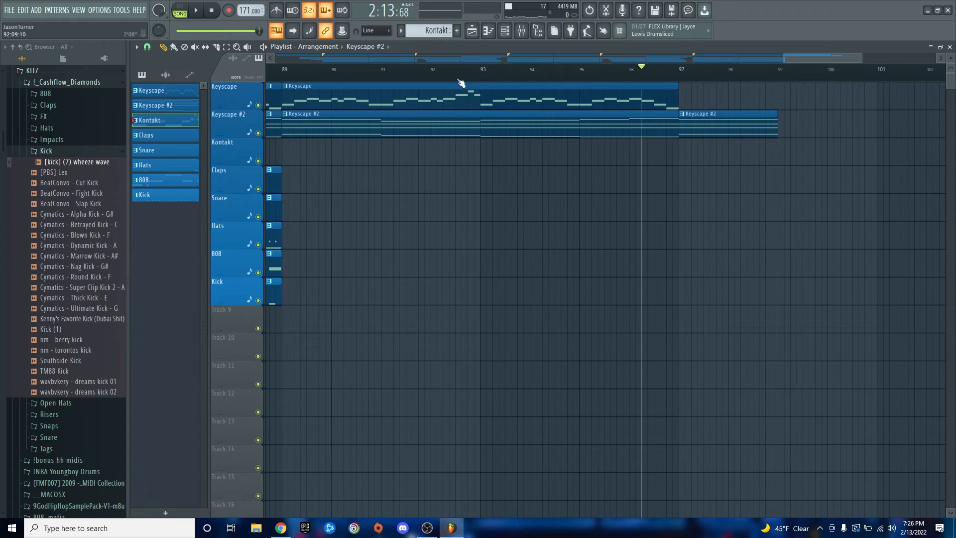
left_click_drag(483, 75, 784, 146)
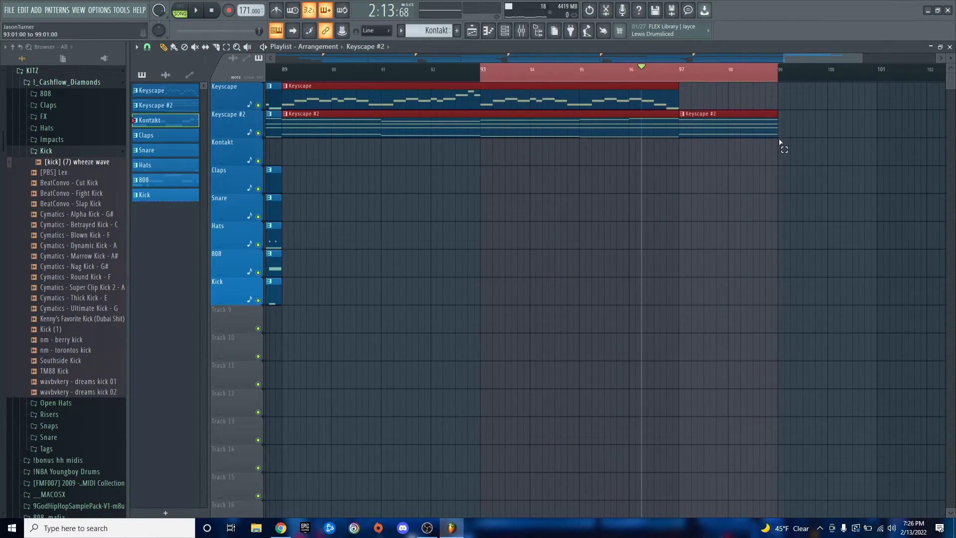
key("F9")
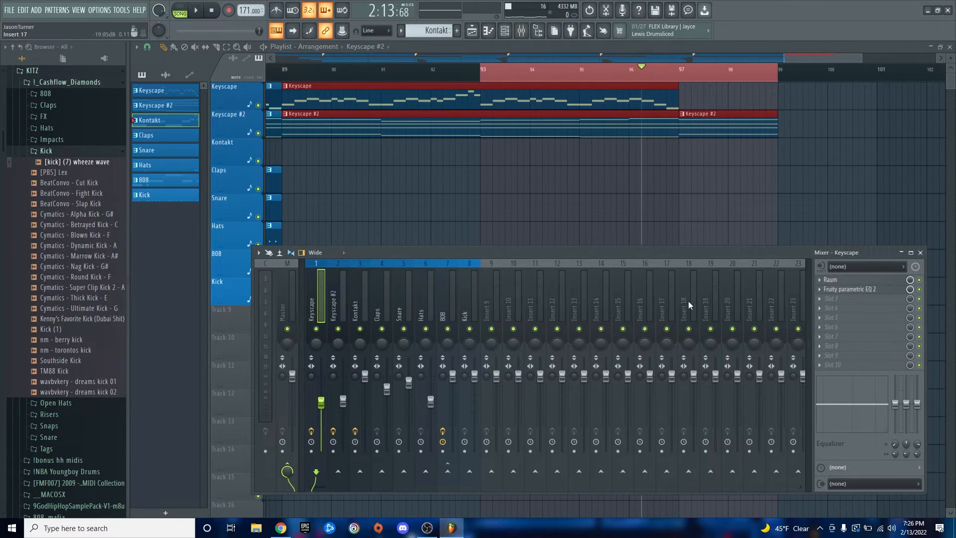
right_click(292, 374)
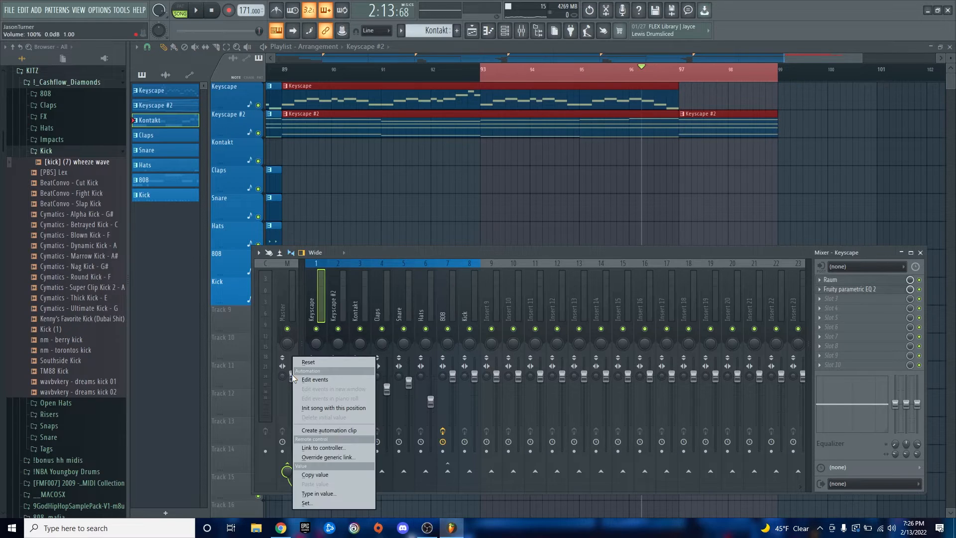
left_click(338, 430)
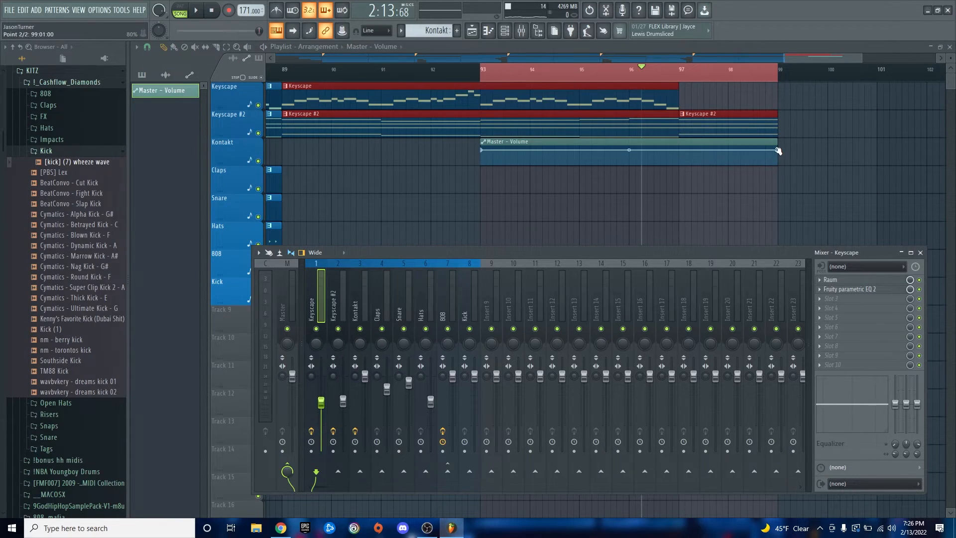
left_click_drag(778, 150, 780, 166)
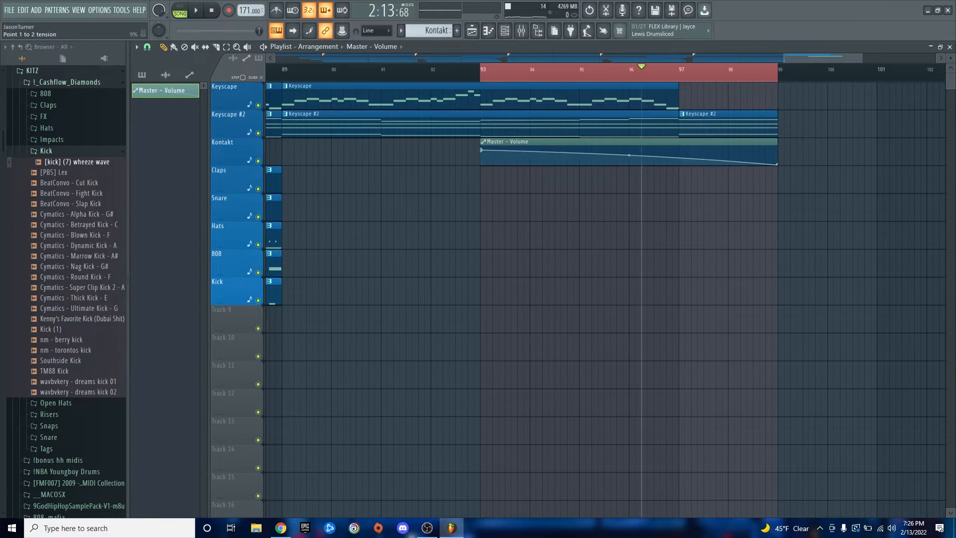
Play the master volume fade-out at the end of the outro and clear the time selections.
key("space")
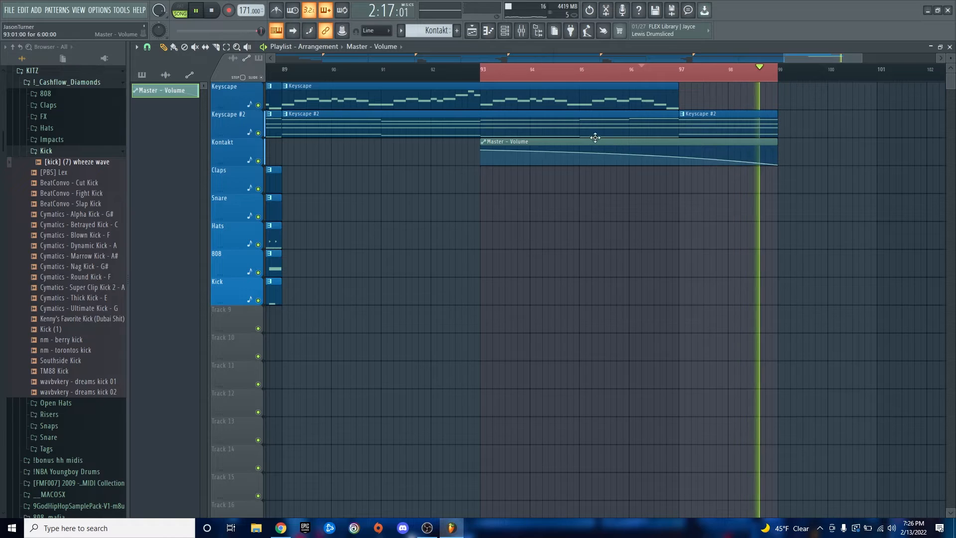
key("space")
double_click(486, 79)
scroll(570, 269, "down", 6)
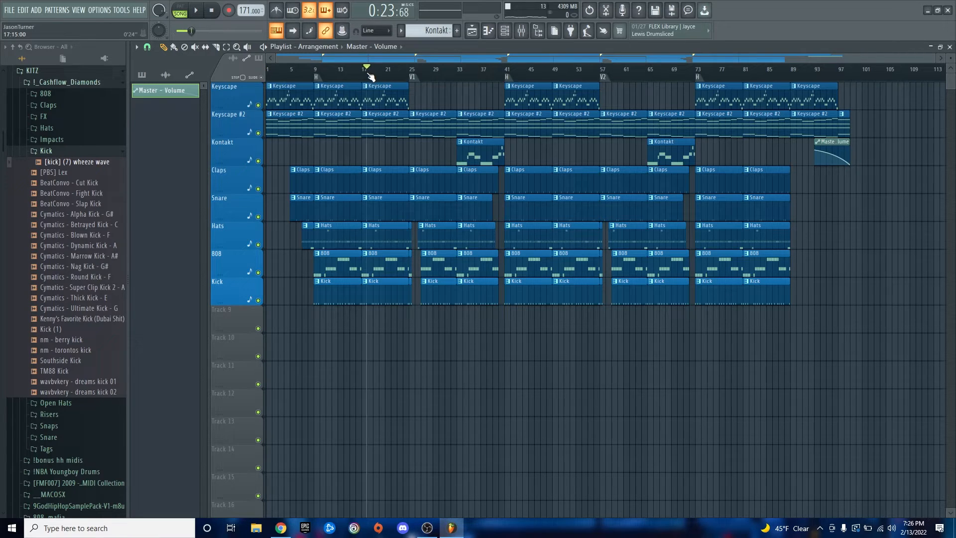
left_click_drag(366, 76, 402, 85)
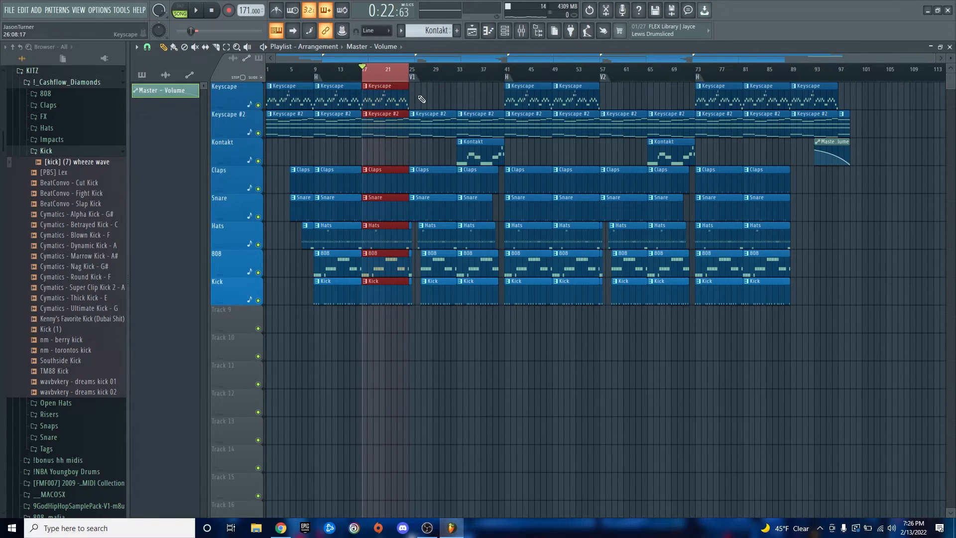
left_click(386, 67)
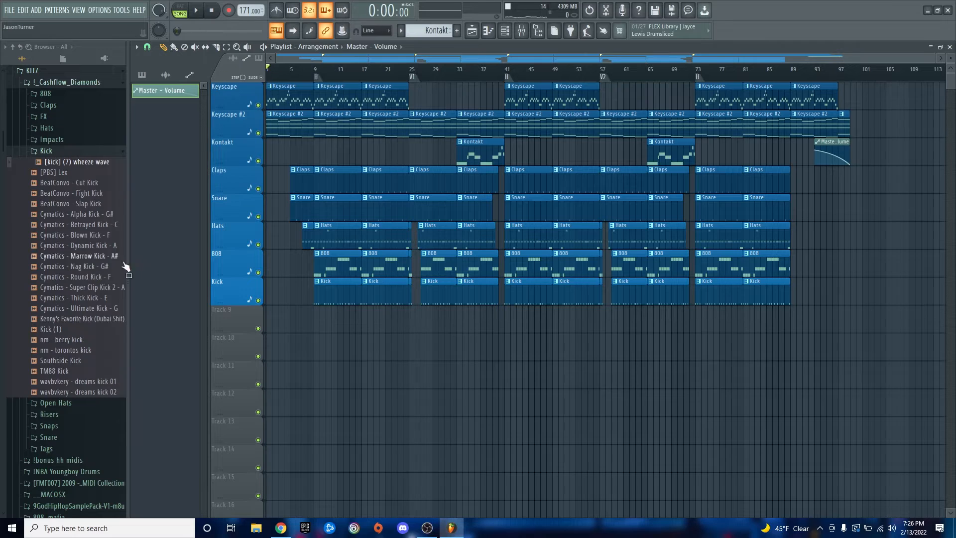
Add the Cashflow Slow sample from the Tags folder to Track 9 at about bar 6.
scroll(53, 410, "down", 5)
left_click(44, 323)
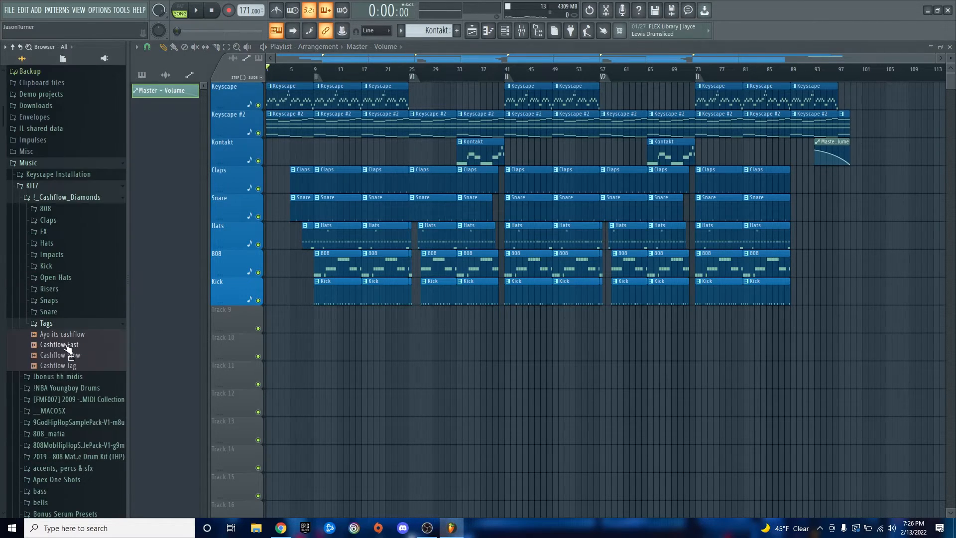
left_click_drag(297, 317, 297, 318)
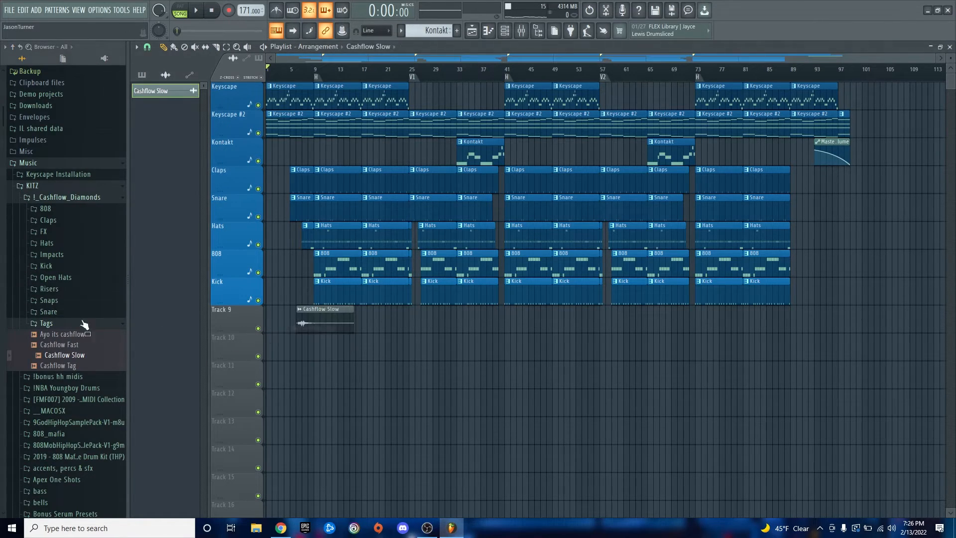
Add the Cymatics Astriction Reverse Cymbal to Track 10 near bar 8 and the Cymatics Apex Impact to Track 11 near bar 23.
left_click(52, 290)
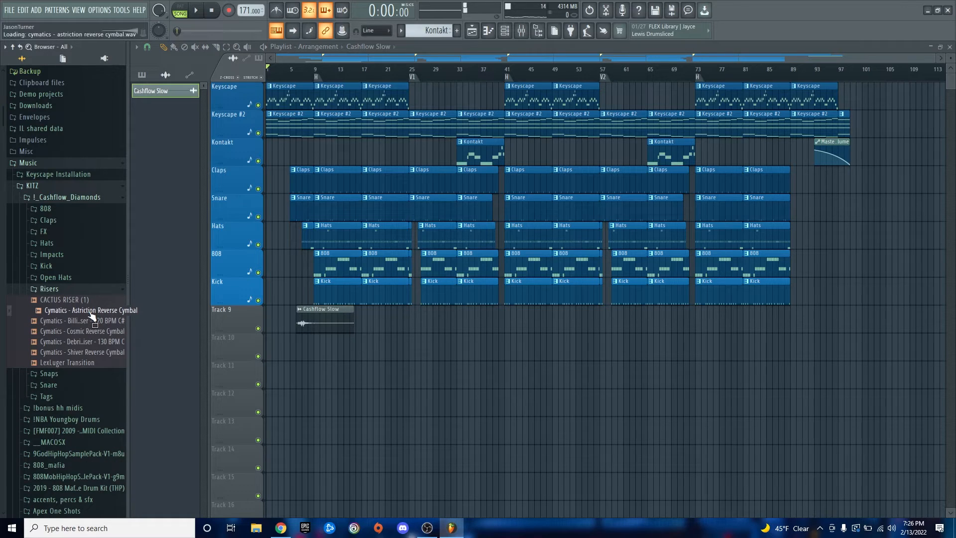
left_click_drag(299, 347, 610, 400)
left_click(53, 255)
scroll(348, 412, "up", 5)
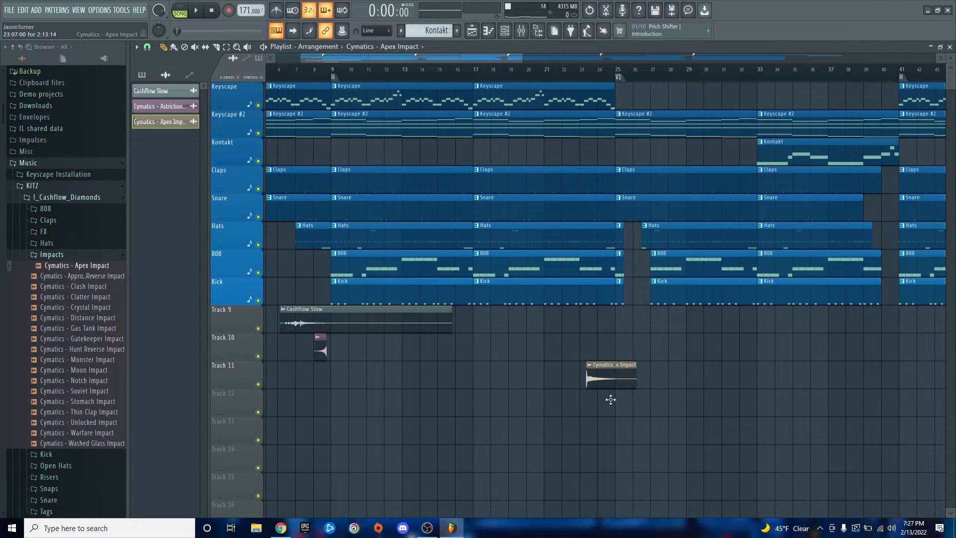
Move the reverse cymbal clip on Track 10 so it ends exactly at bar 9, where the first hook starts.
scroll(352, 348, "up", 6)
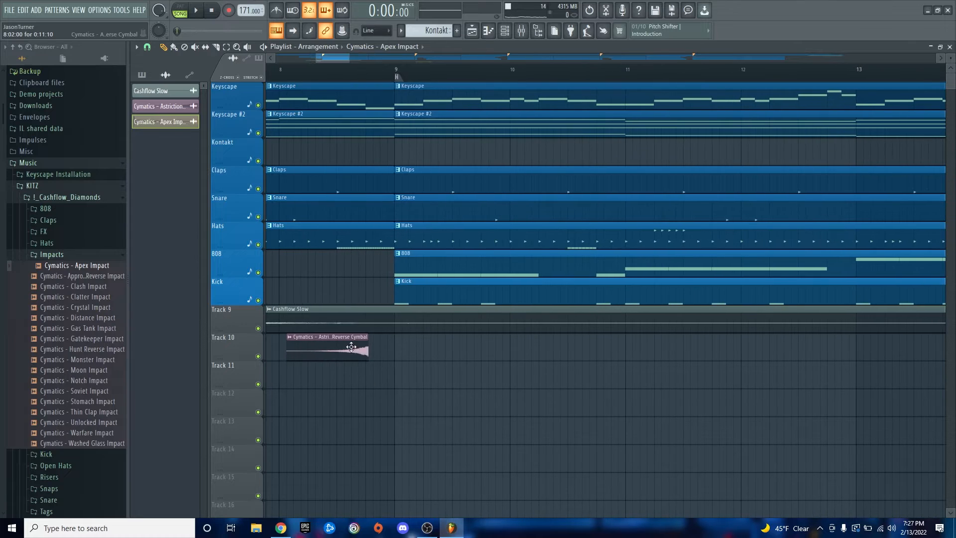
scroll(380, 352, "up", 4)
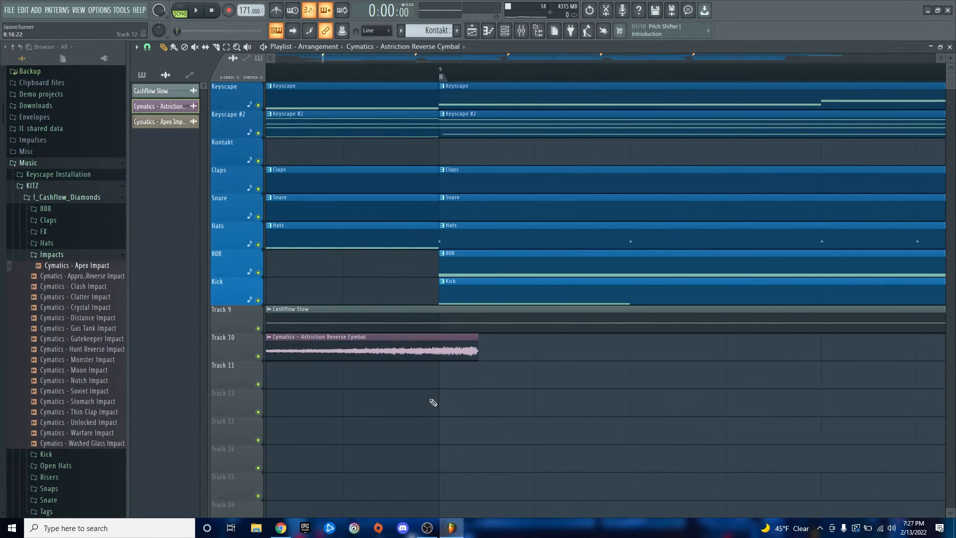
scroll(380, 395, "down", 12)
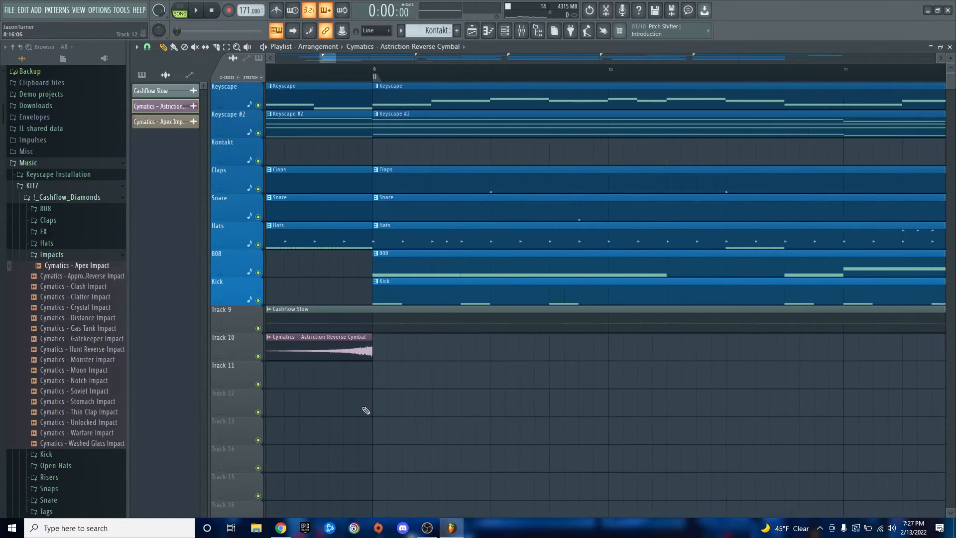
Align the Apex Impact clip on Track 11 with bar 25, at the start of the first verse.
scroll(637, 424, "up", 8)
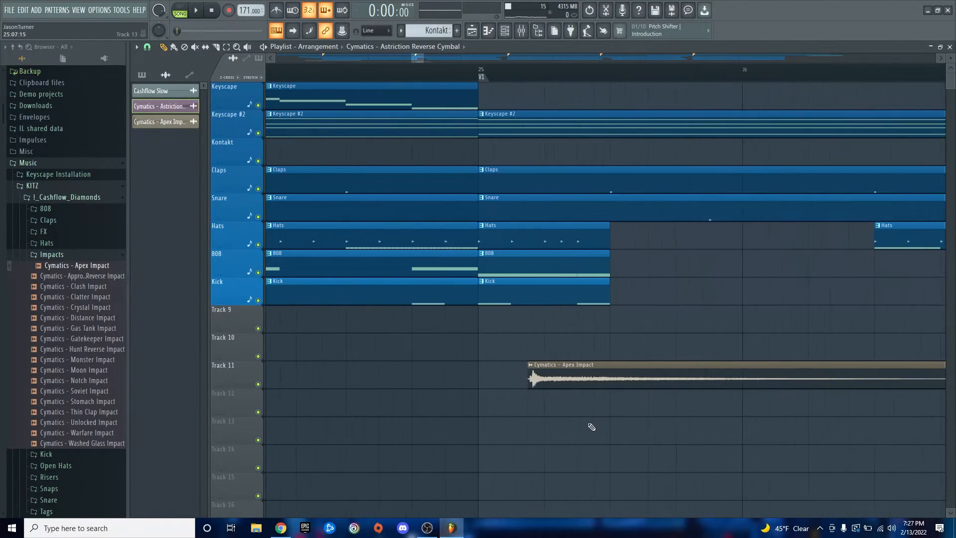
left_click_drag(586, 383, 480, 375)
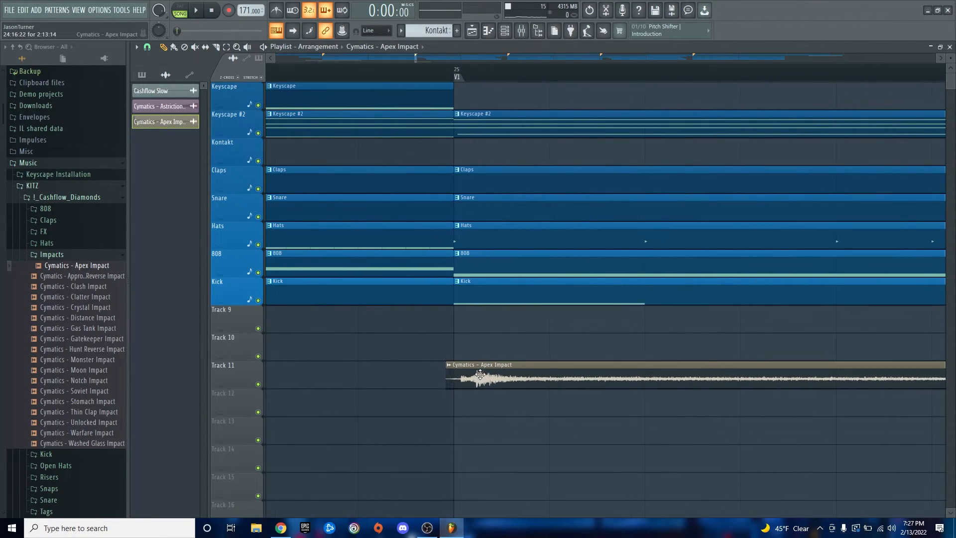
scroll(551, 440, "down", 10)
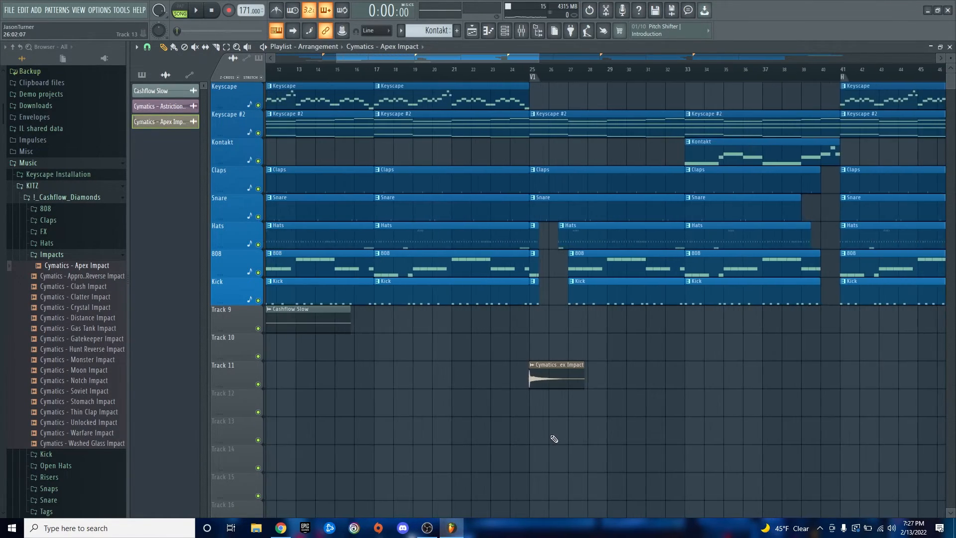
Move the Cashflow Slow tag on Track 9 to start at bar 3 and play the intro with it.
scroll(300, 384, "up", 6)
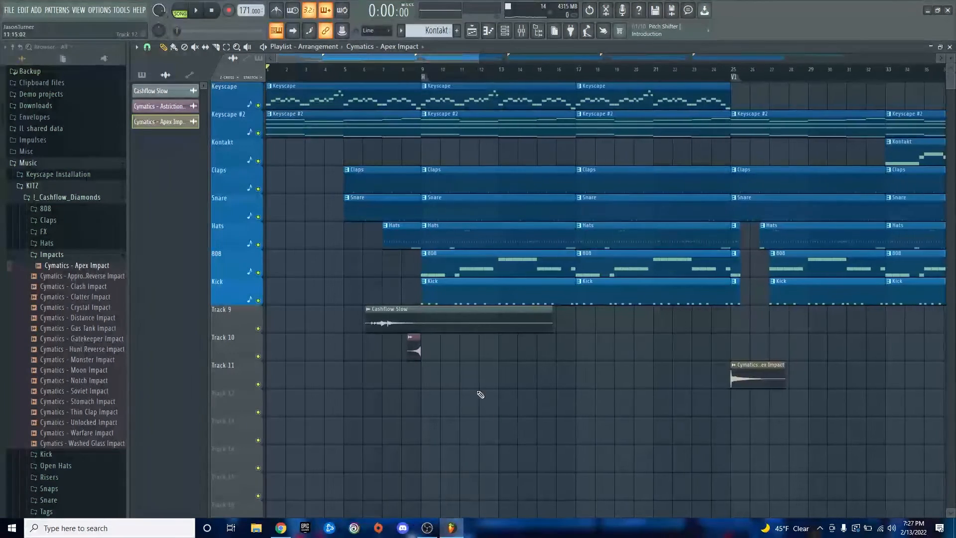
key("space")
left_click_drag(400, 323, 340, 323)
key("space")
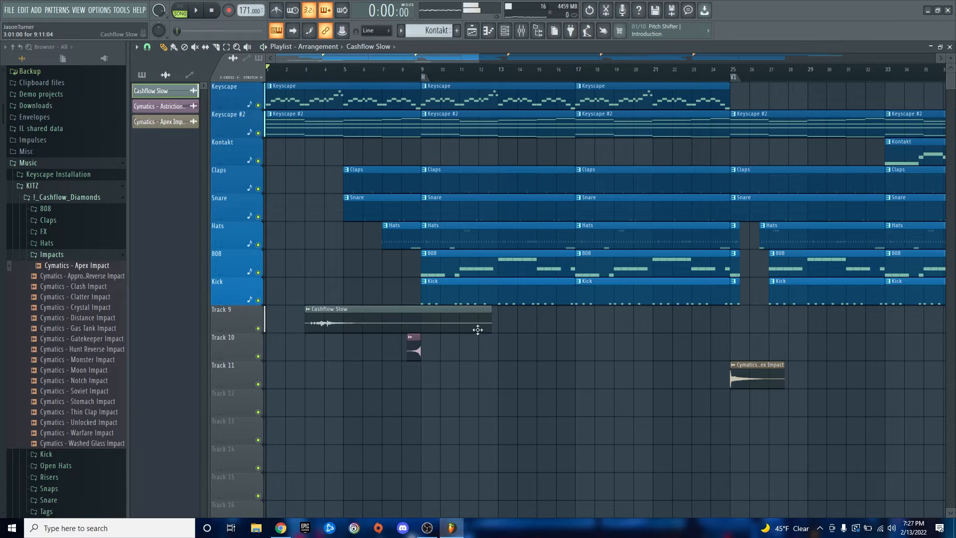
Trim the silent tail of the Cashflow Slow clip so it ends at about bar 11.
scroll(477, 328, "up", 8)
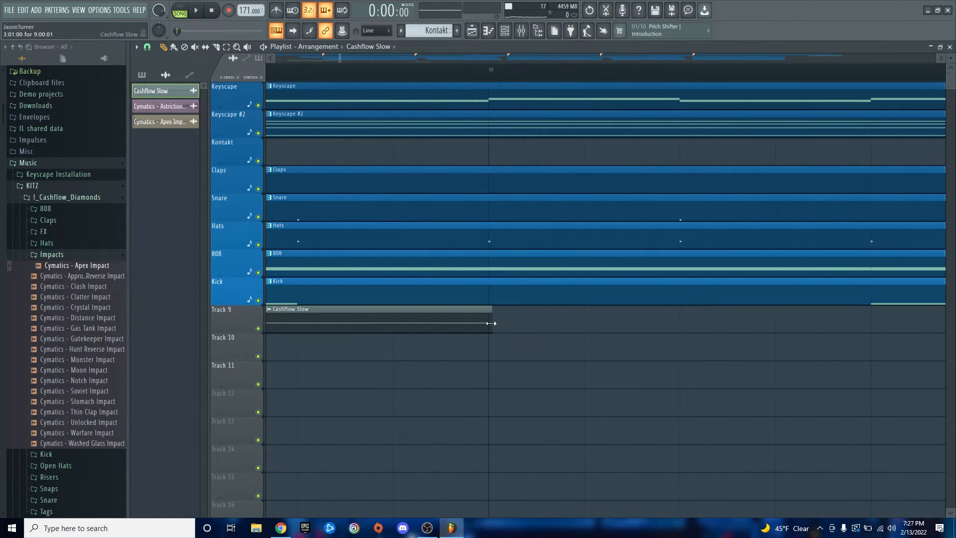
scroll(492, 345, "down", 8)
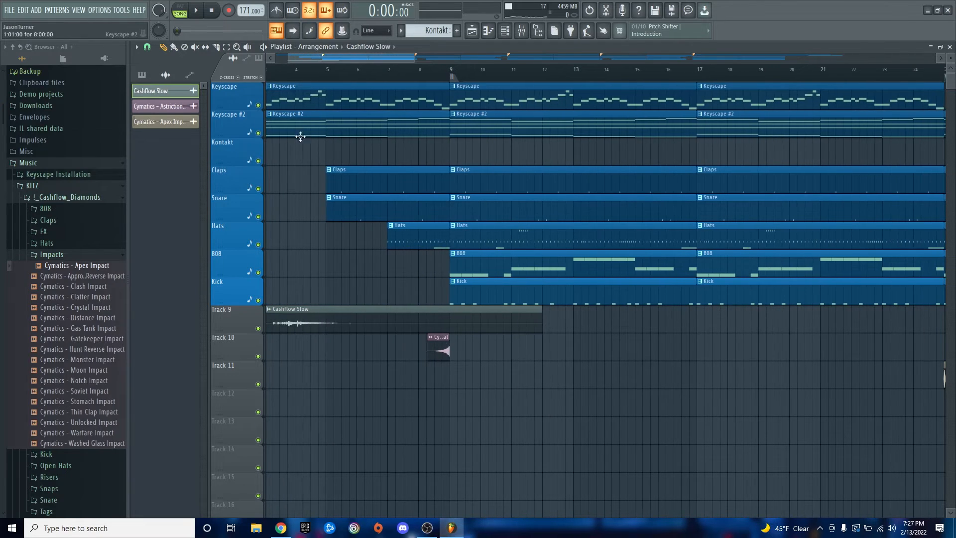
scroll(343, 271, "down", 2)
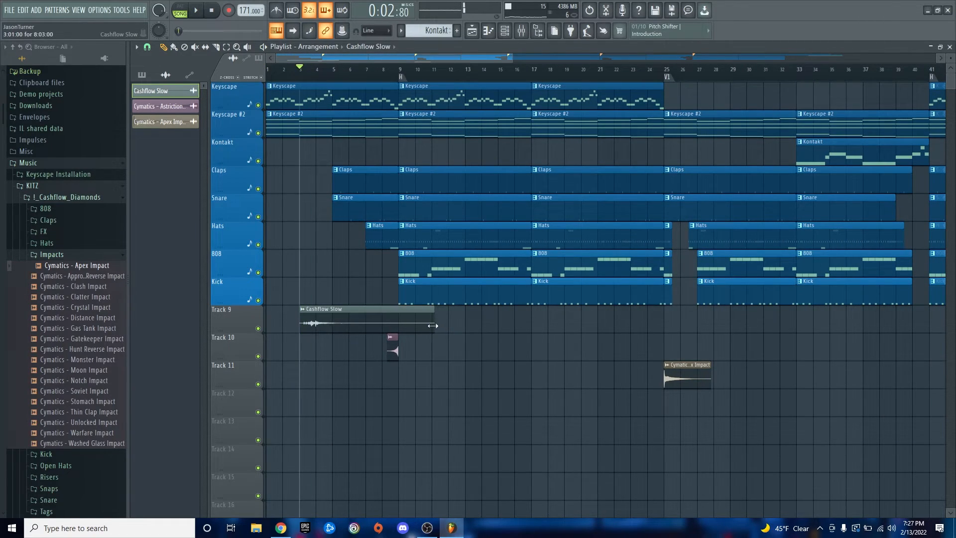
scroll(299, 362, "up", 5)
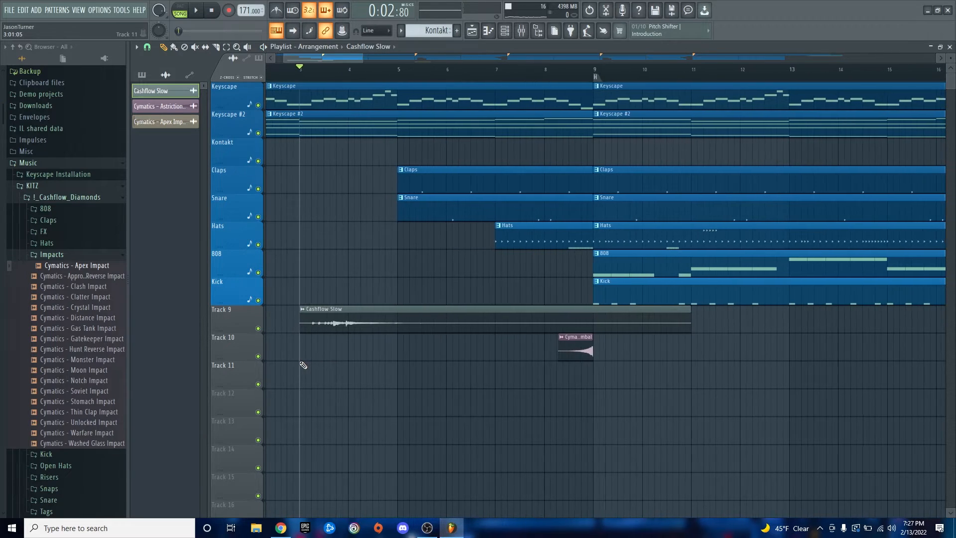
Play the intro from bar 3 and copy the Cashflow Slow clip into the outro at about bar 92 on Track 9.
key("space")
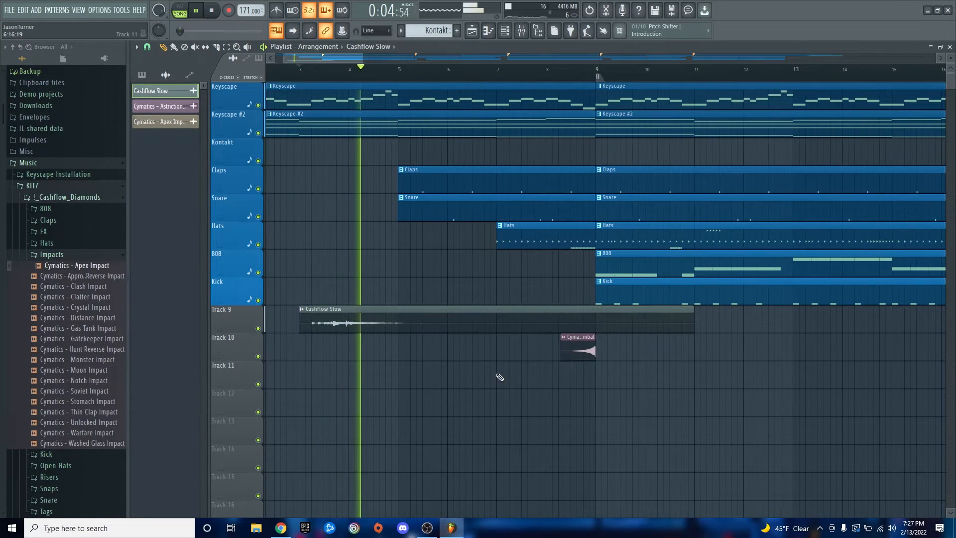
scroll(384, 399, "down", 6)
scroll(359, 412, "down", 2)
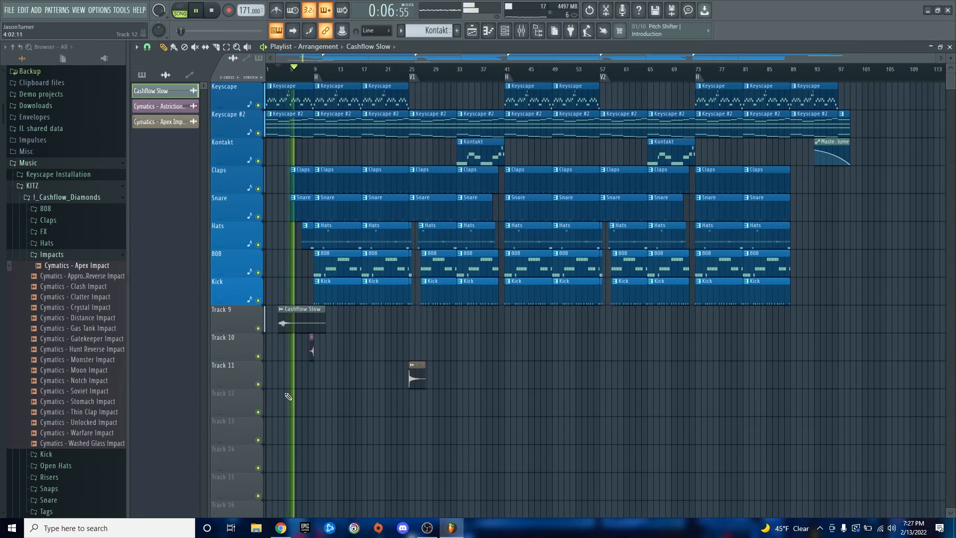
left_click_drag(332, 321, 808, 354)
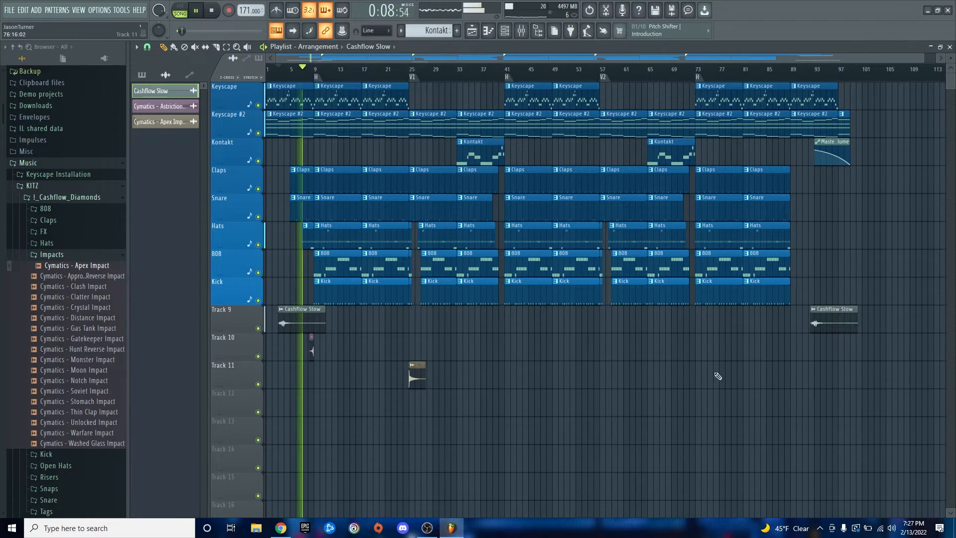
Copy the riser and Apex Impact clips on Tracks 10 and 11 so the riser ends at bar 41 and the impact starts at bar 57.
left_click_drag(297, 360, 447, 397)
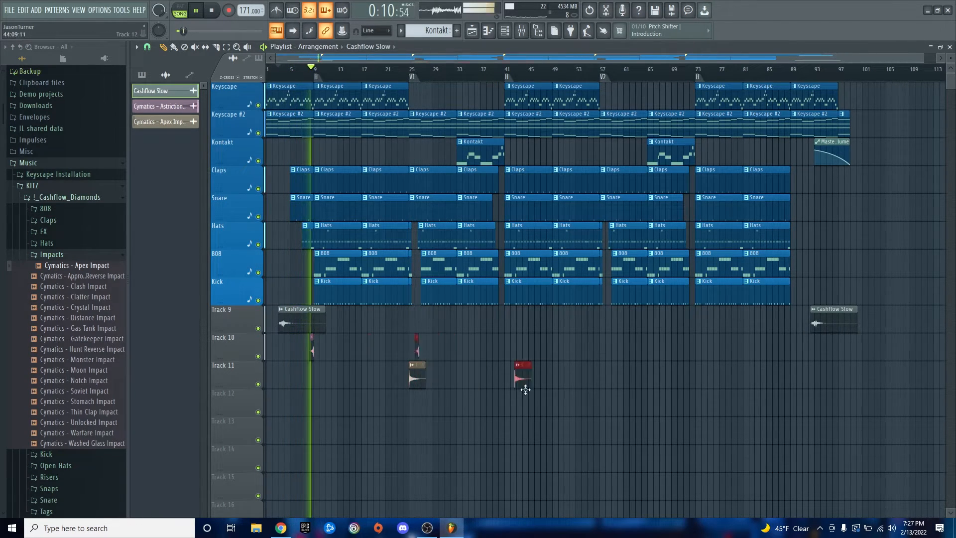
scroll(615, 403, "up", 5)
left_click_drag(671, 383, 600, 383)
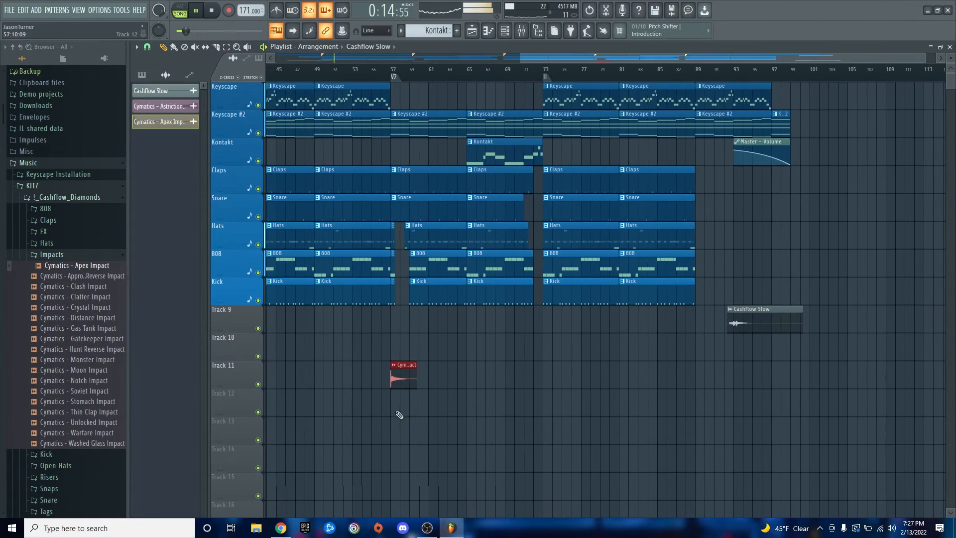
Copy the riser and impact again so the riser leads into bar 73, and delete the extra impact at bar 89.
left_click_drag(403, 378, 707, 389)
scroll(707, 389, "up", 10)
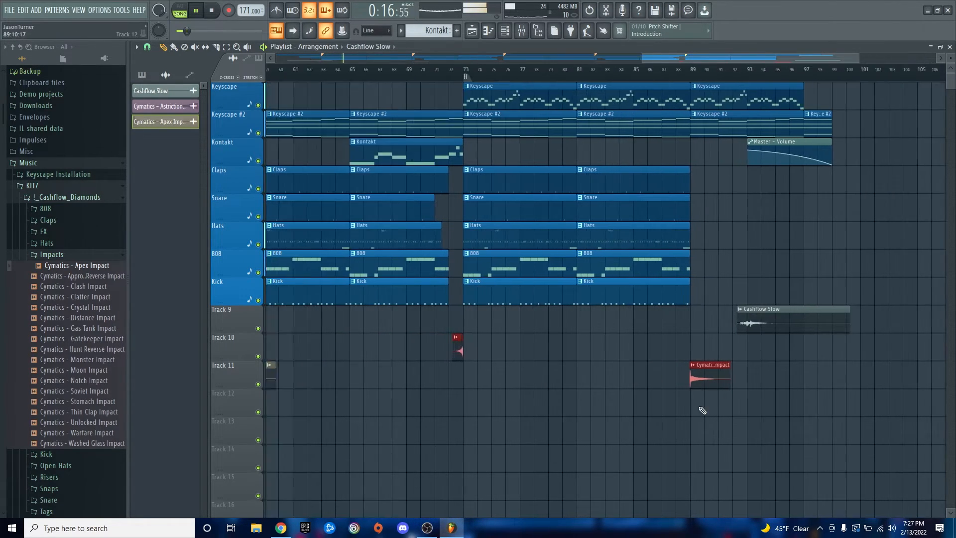
scroll(433, 395, "down", 8)
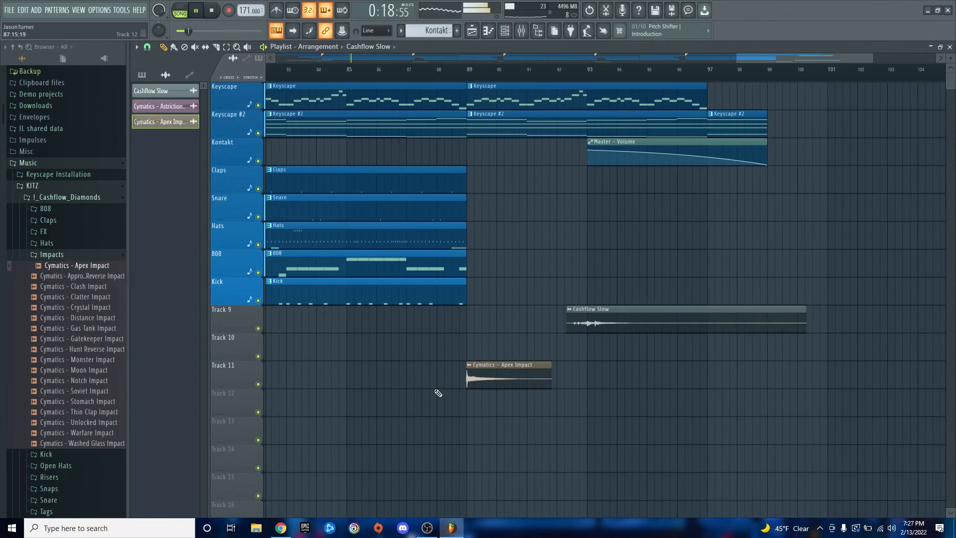
right_click(503, 378)
Move the outro Cashflow Slow tag on Track 9 to start at bar 91 and end with the melody at bar 99.
left_click_drag(625, 326, 584, 329)
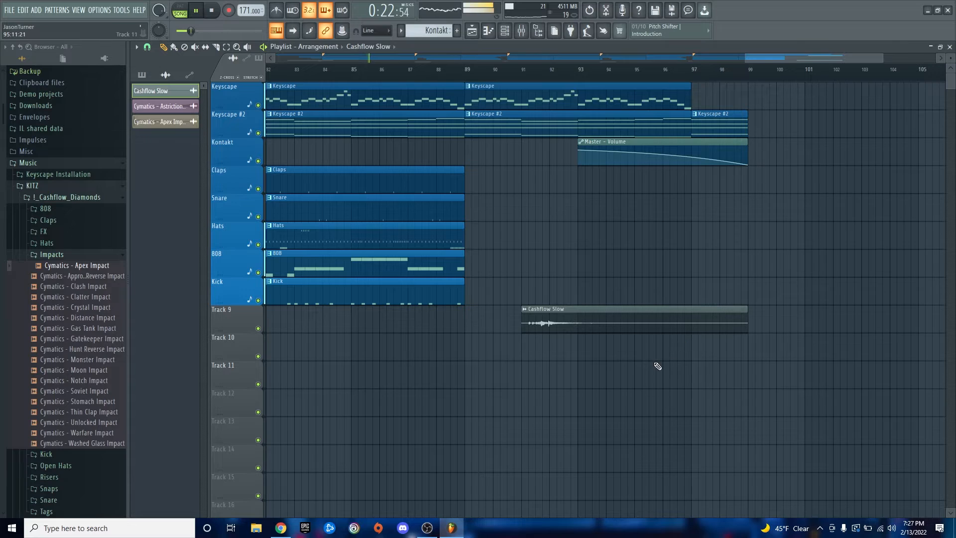
scroll(657, 366, "down", 5)
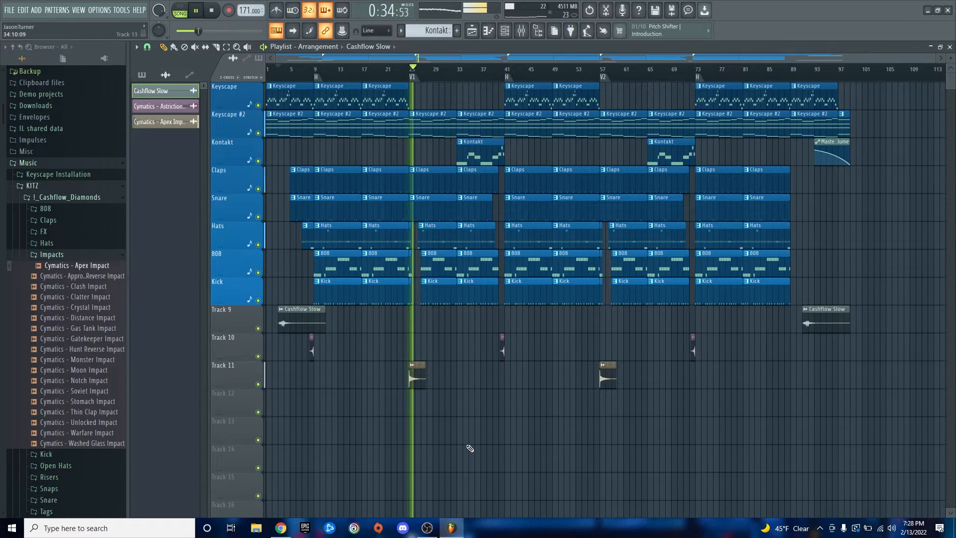
key("space")
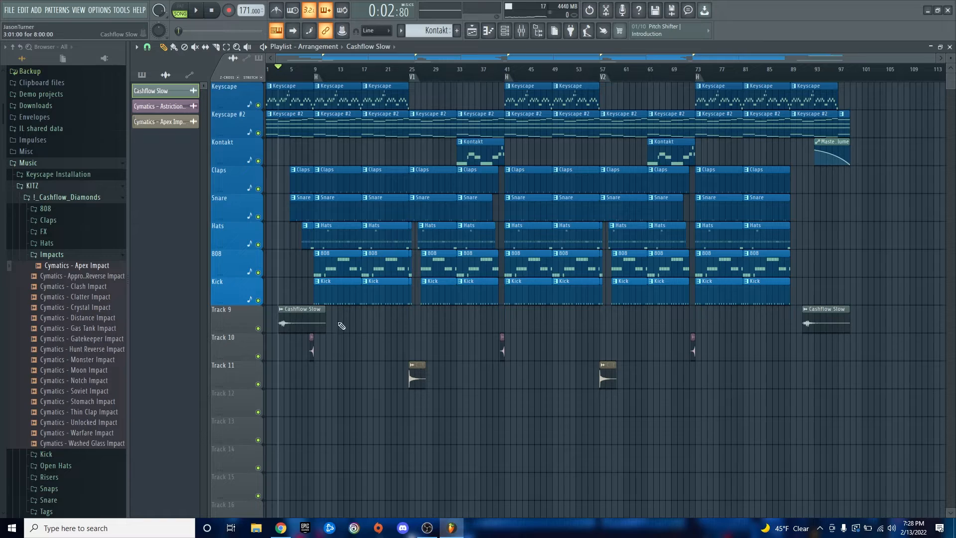
Color the three audio channels, Cashflow Slow, Astriction reverse cymbal and Apex Impact, with the same blue gradient as the other tracks.
left_click(506, 31)
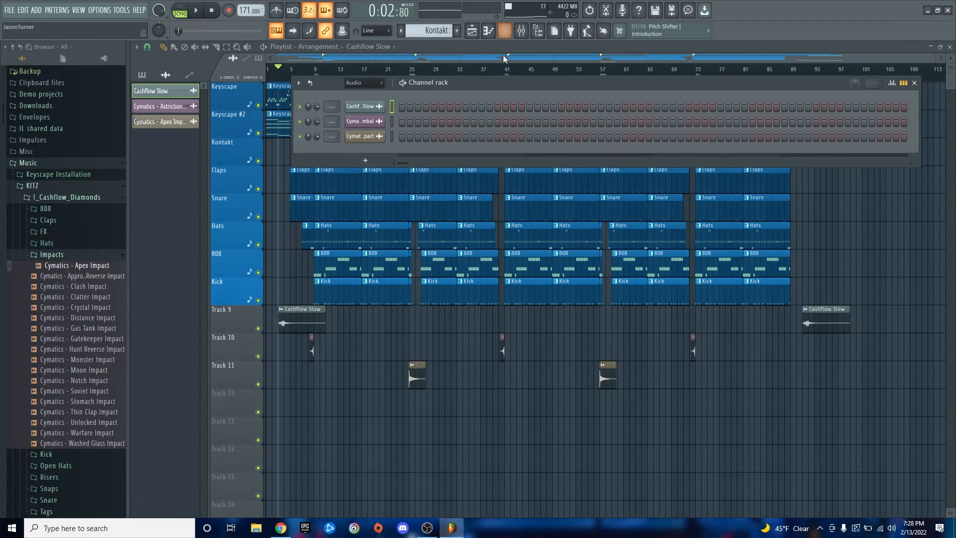
left_click(521, 30)
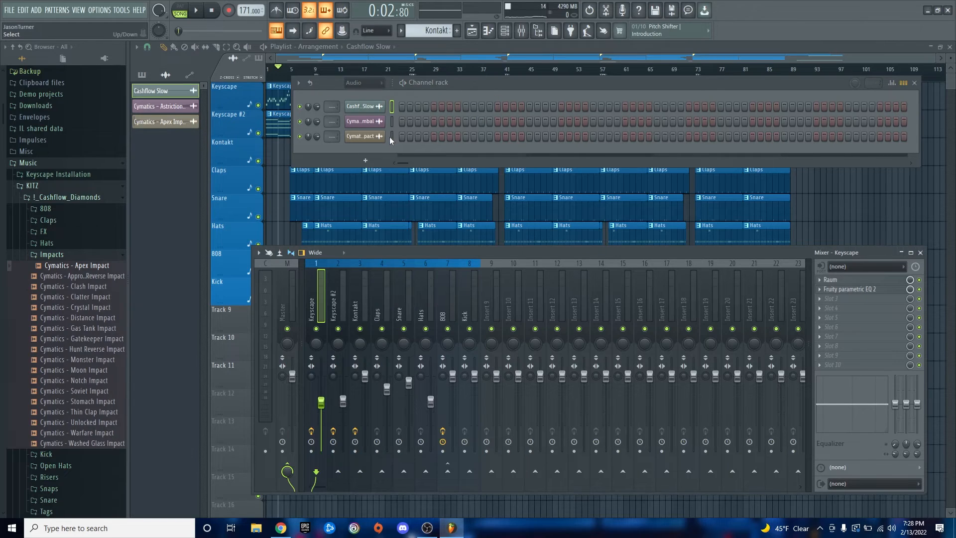
left_click(392, 135)
left_click(298, 82)
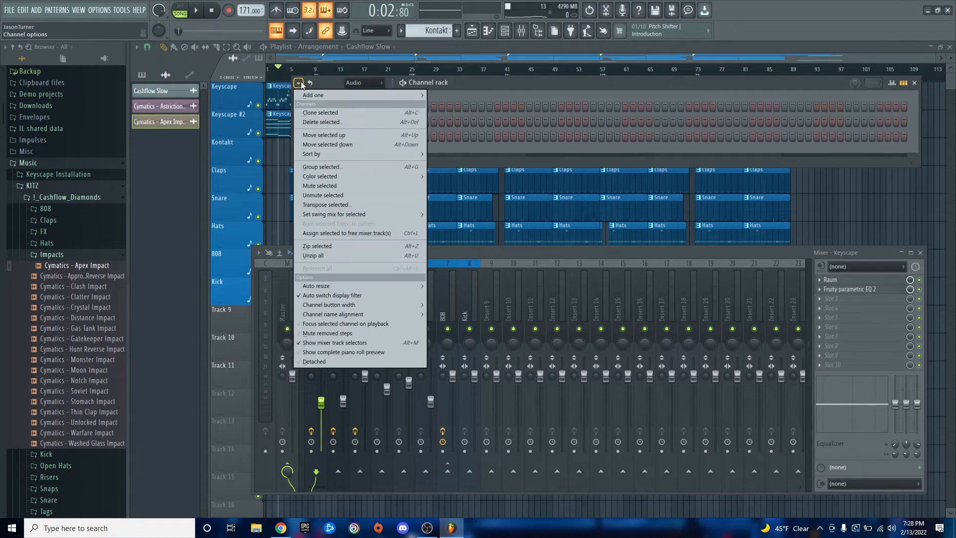
mouse_move(329, 176)
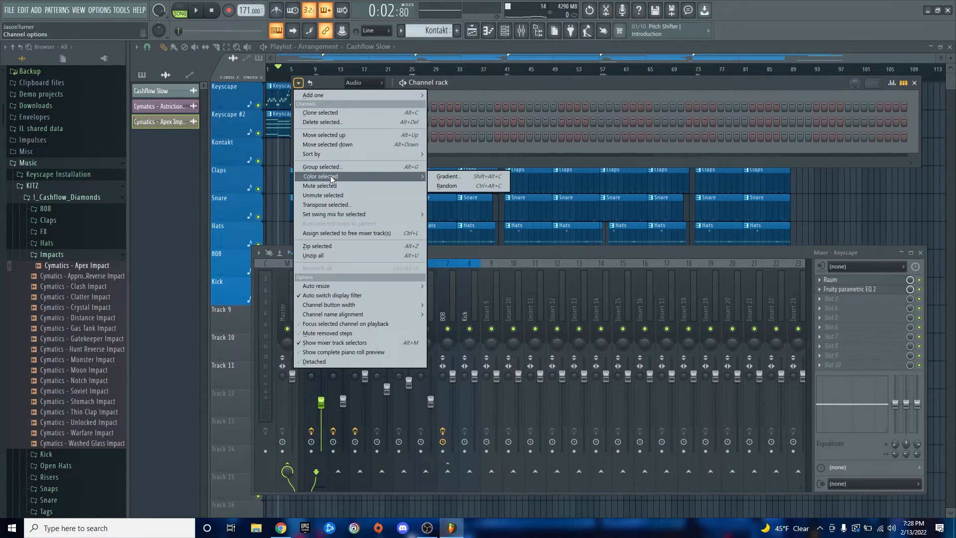
left_click(471, 178)
left_click(656, 294)
left_click(580, 211)
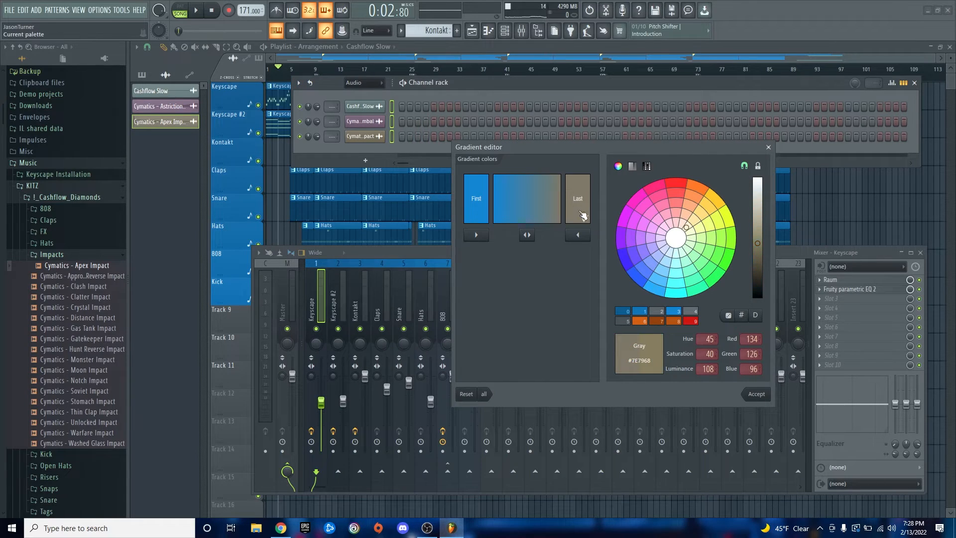
left_click(665, 294)
key("Return")
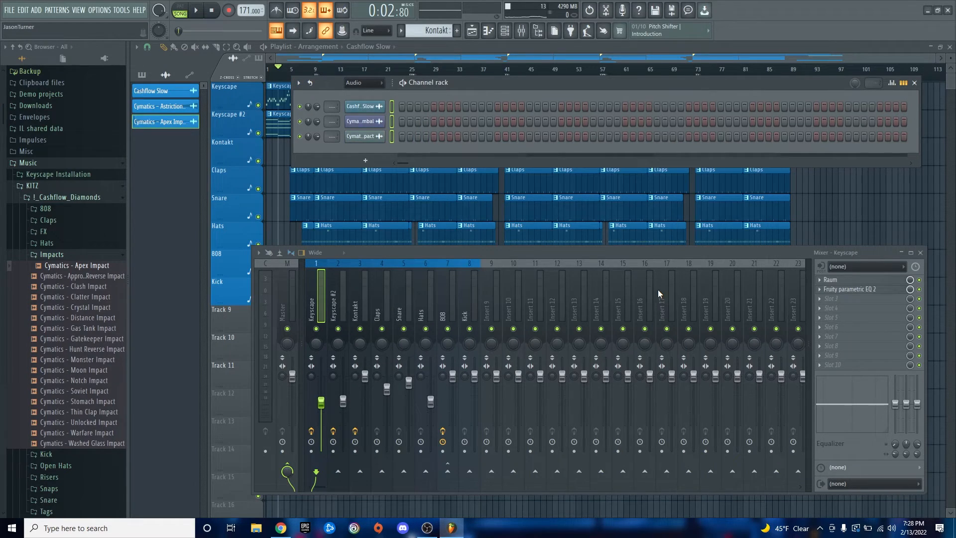
Assign the three selected audio channels to free mixer tracks 9 to 11.
left_click(485, 291)
key("ctrl+l")
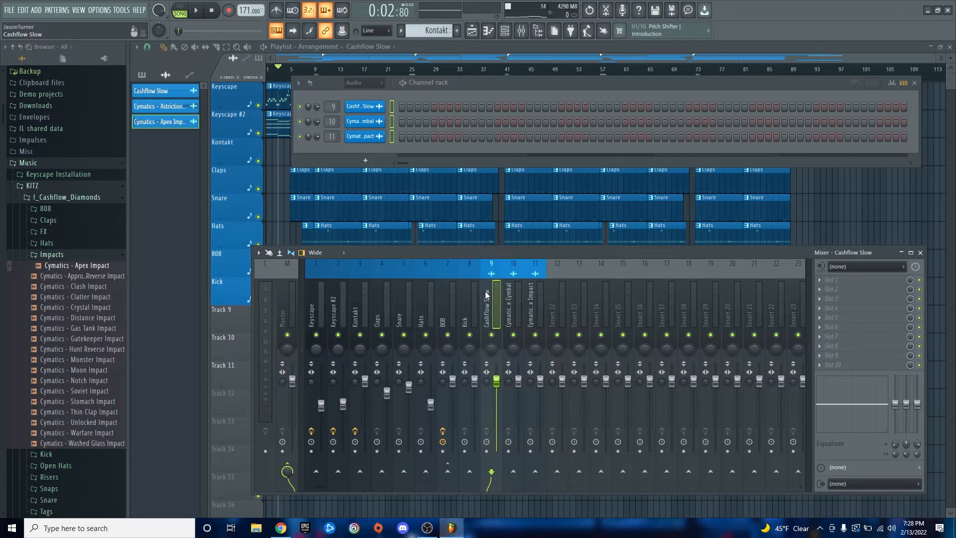
key("F12")
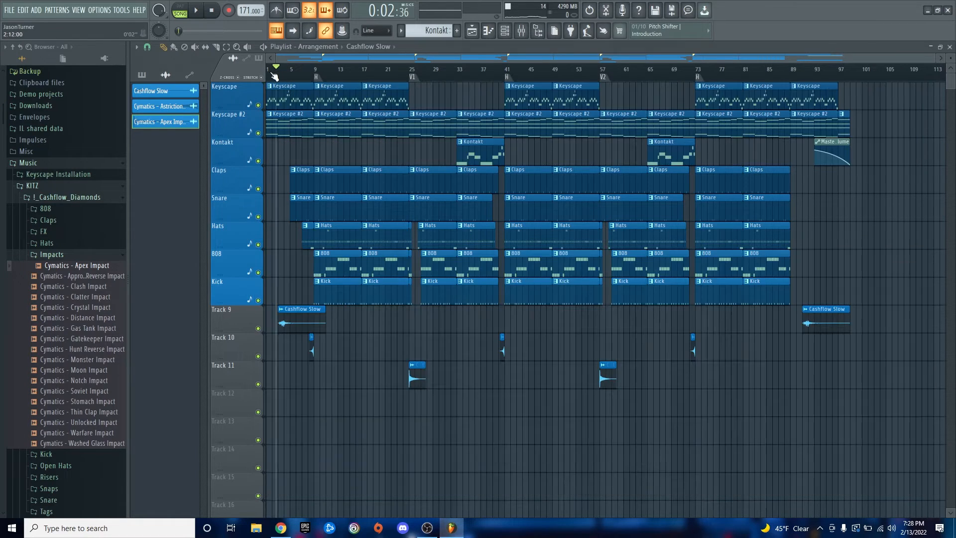
Play the intro from about bar 2 with the mixer at hand to check the tag's level.
key("F6")
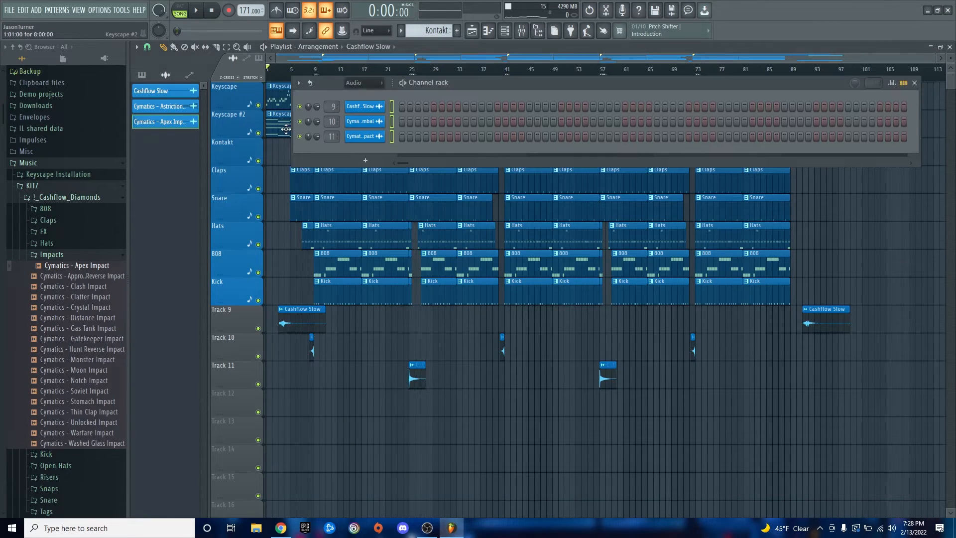
left_click(273, 75)
key("F6")
key("F9")
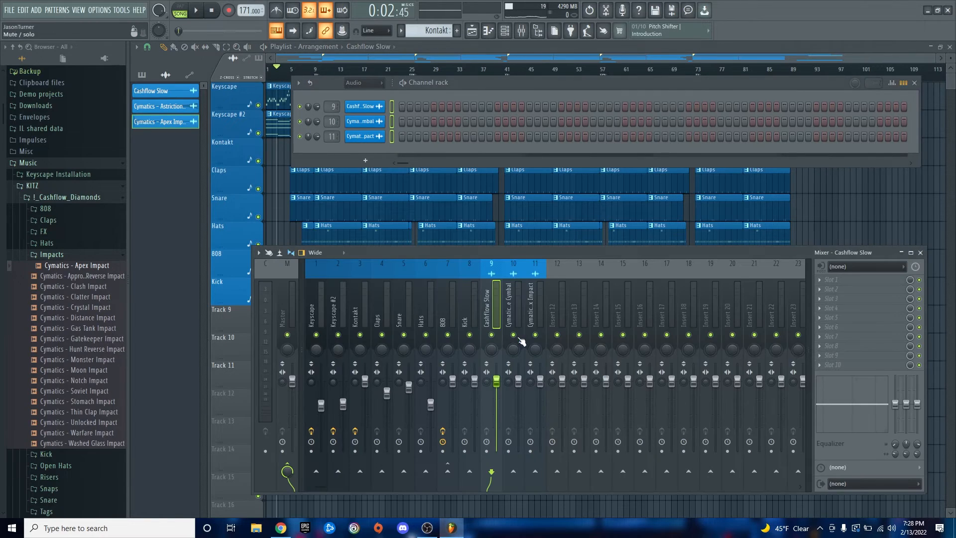
key("space")
key("F12")
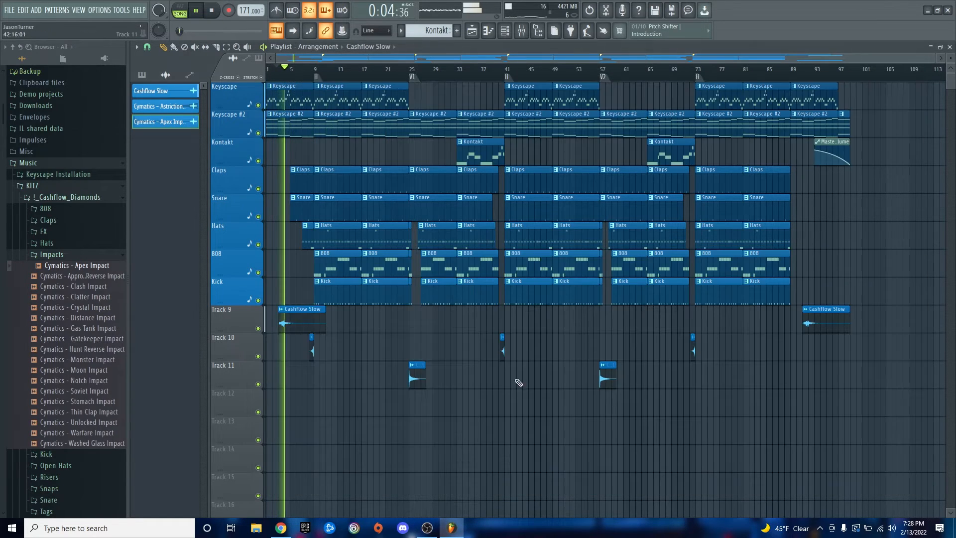
key("space")
Play from just before bar 9 and lower the reverse cymbal riser on mixer track 10 to -4.0 dB.
left_click_drag(299, 70, 310, 81)
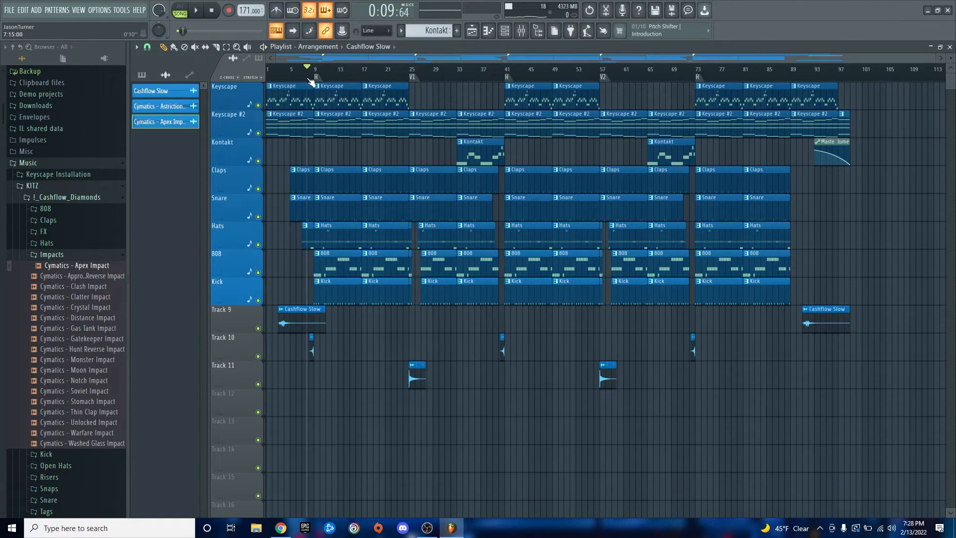
key("F6")
key("F9")
key("space")
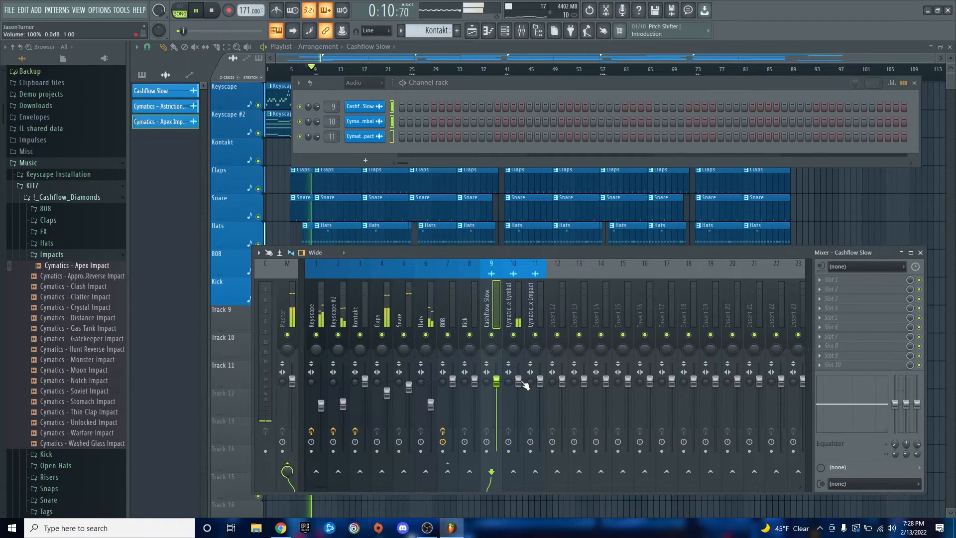
left_click_drag(518, 381, 519, 394)
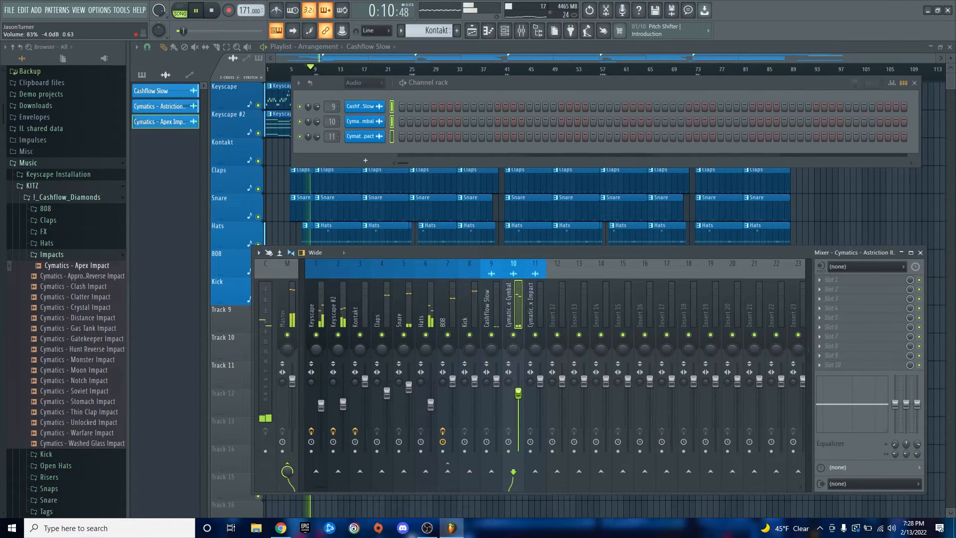
key("F9")
key("F6")
key("space")
Play from about bar 22 into the first verse and lower the Apex Impact on mixer track 11 to -10.0 dB.
left_click(394, 71)
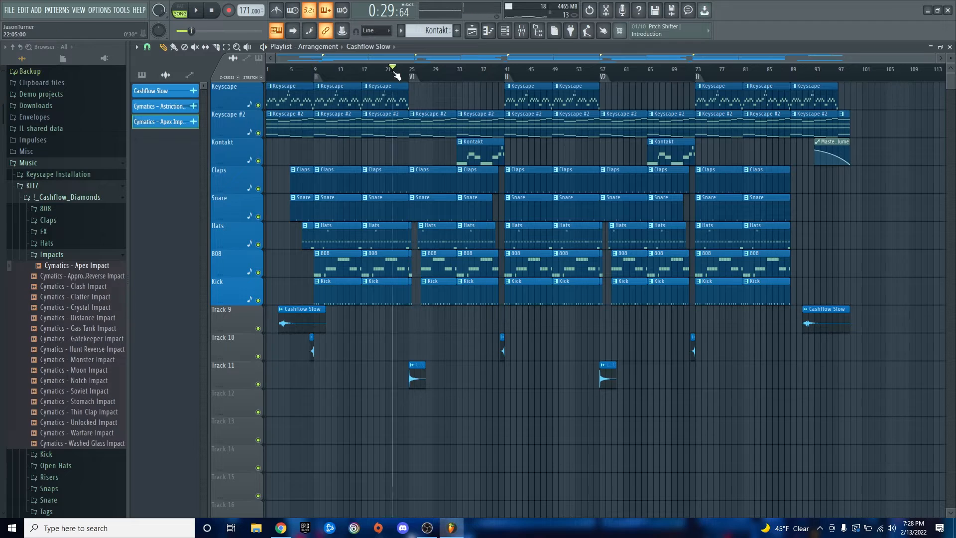
key("space")
key("F6")
key("F9")
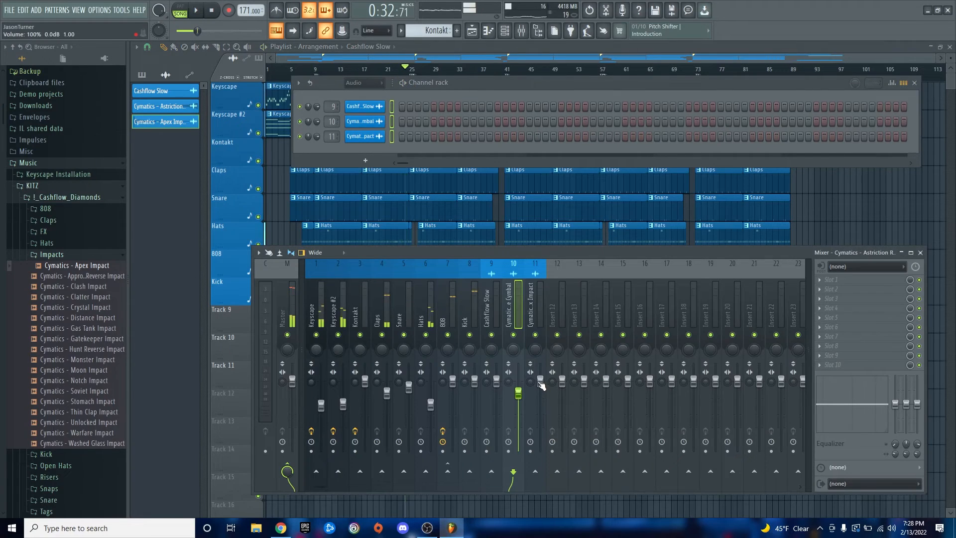
left_click_drag(540, 381, 540, 399)
key("space")
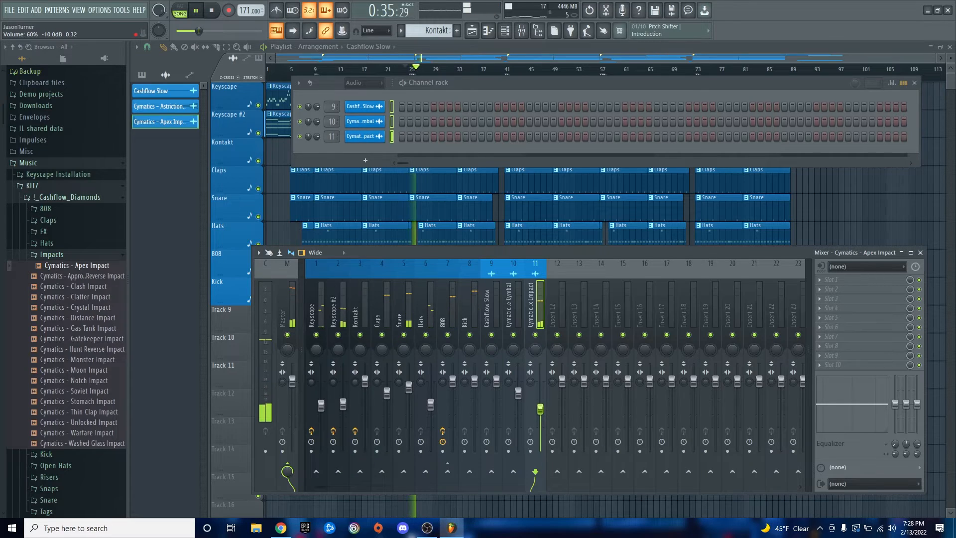
key("F12")
key("space")
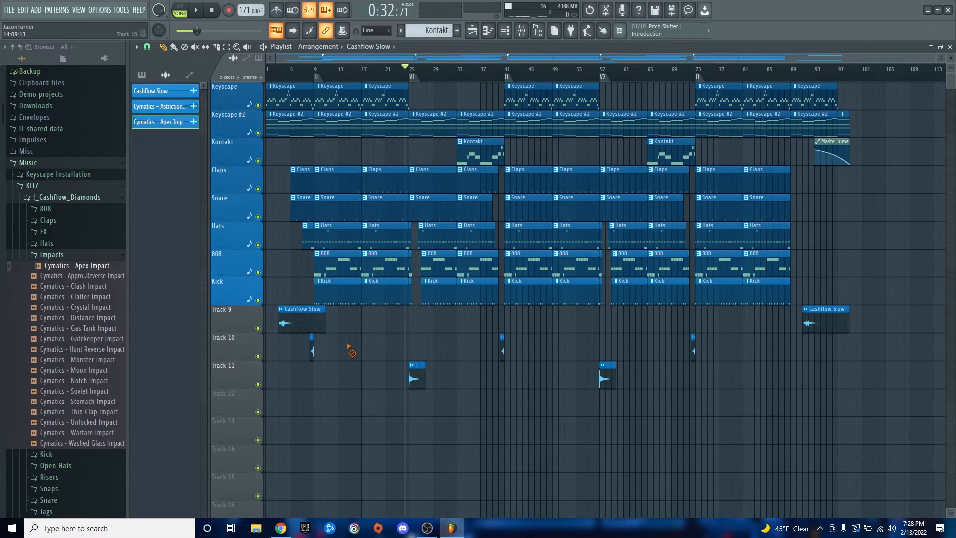
Copy the Cashflow Slow tag on Track 9 into the first verse dropout at about bar 26, aligning its last waveform peak with bar 27.
key("Home")
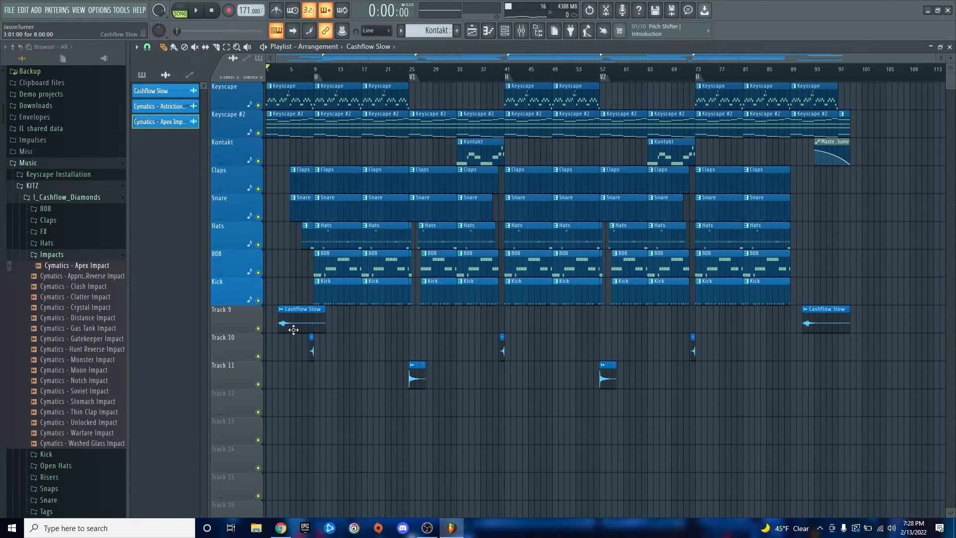
left_click_drag(293, 330, 552, 325)
scroll(416, 351, "up", 3)
scroll(419, 351, "up", 5)
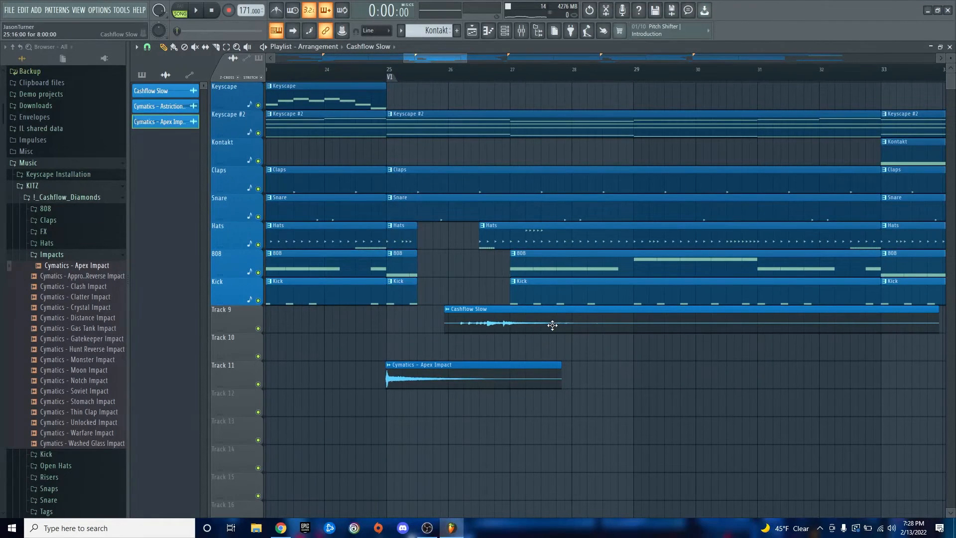
scroll(557, 327, "up", 6)
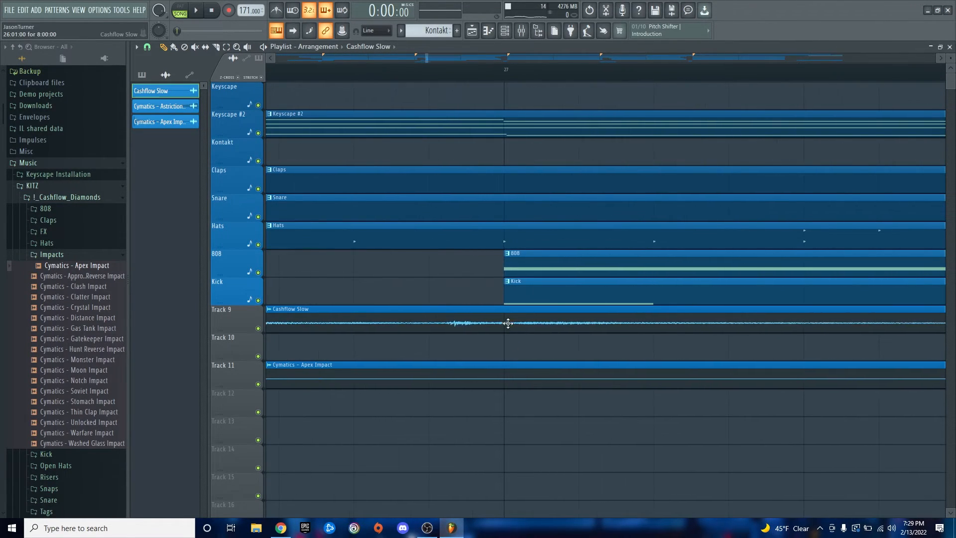
left_click_drag(534, 325, 556, 331)
scroll(497, 345, "down", 4)
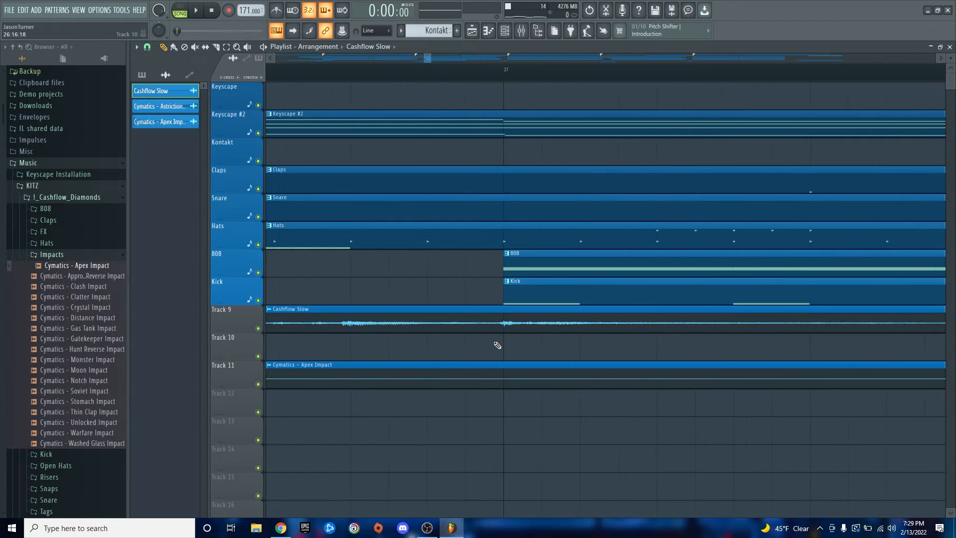
scroll(498, 348, "down", 3)
Play the first verse from bar 26 to check the tag against the returning drums.
left_click(453, 70)
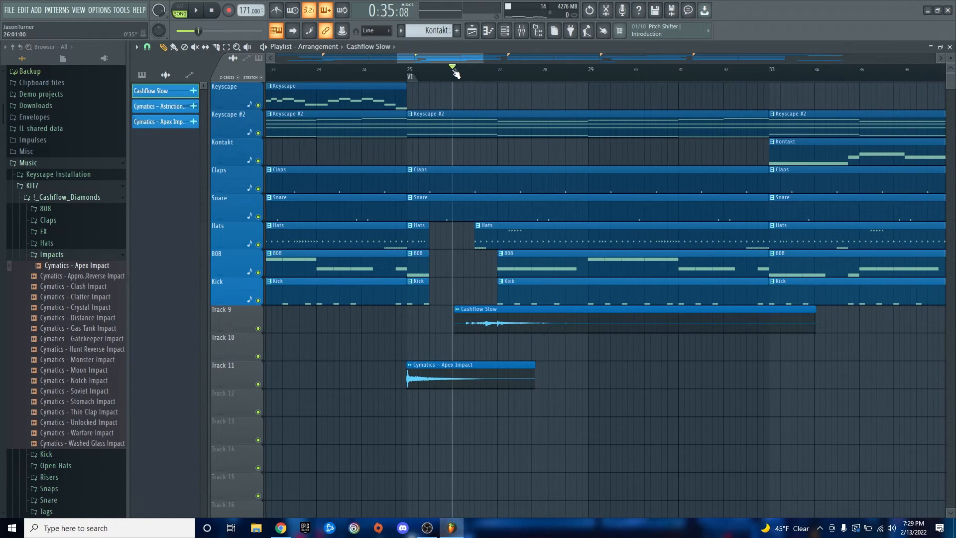
key("space")
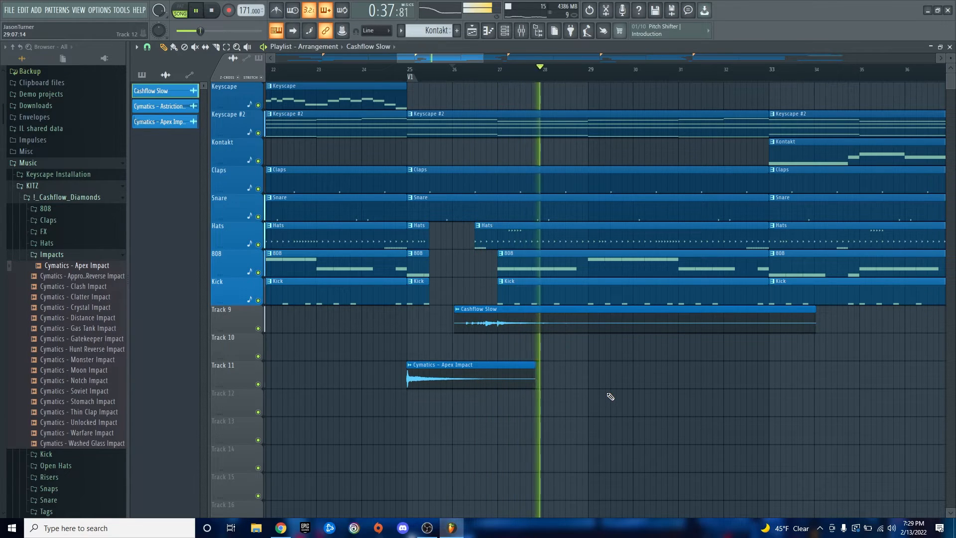
key("space")
Copy the first verse's Cashflow Slow tag on Track 9 to the second verse dropout at about bar 58.
scroll(428, 448, "down", 4)
scroll(428, 448, "down", 4)
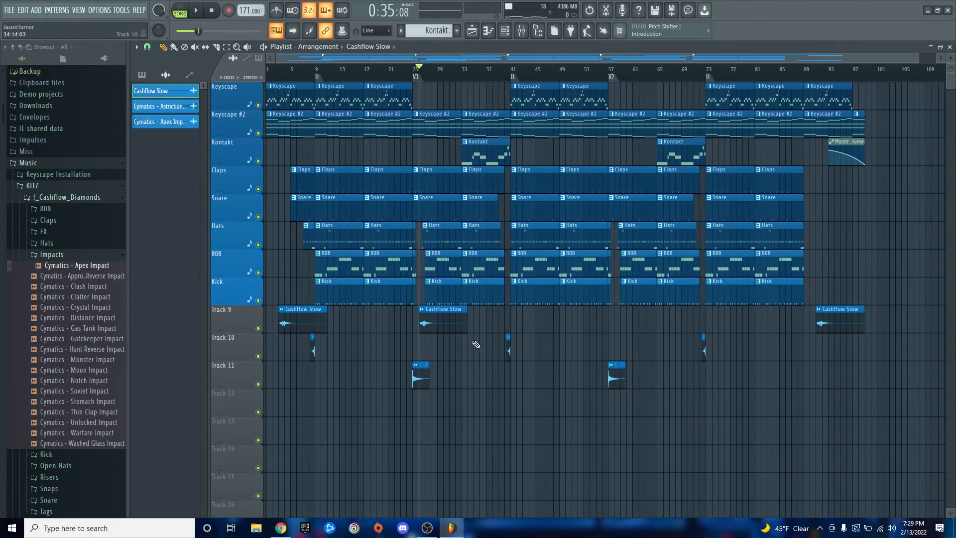
left_click_drag(448, 322, 640, 328, "shift")
scroll(608, 352, "up", 8)
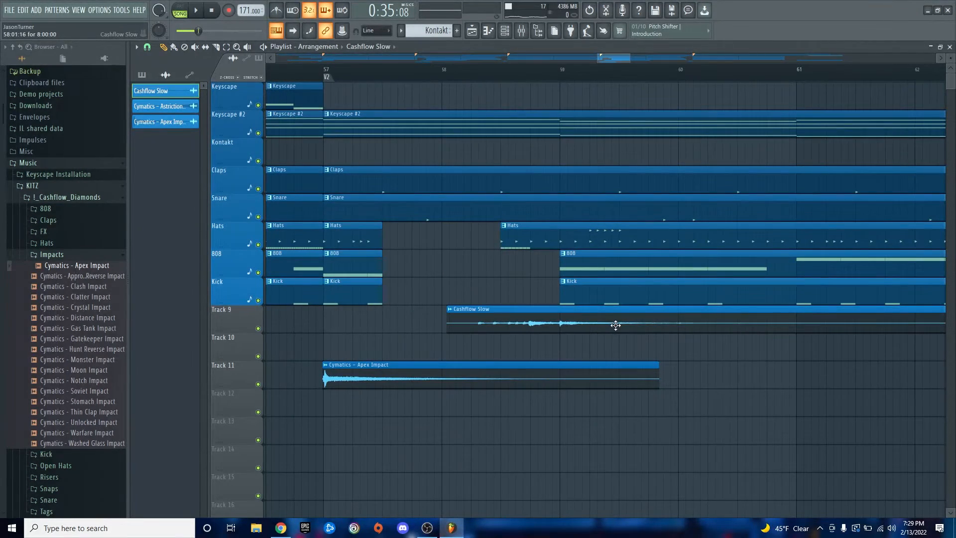
scroll(765, 432, "down", 4)
Play the first verse's tag section briefly and return the playhead to the beginning of the song.
key("space")
scroll(756, 438, "down", 4)
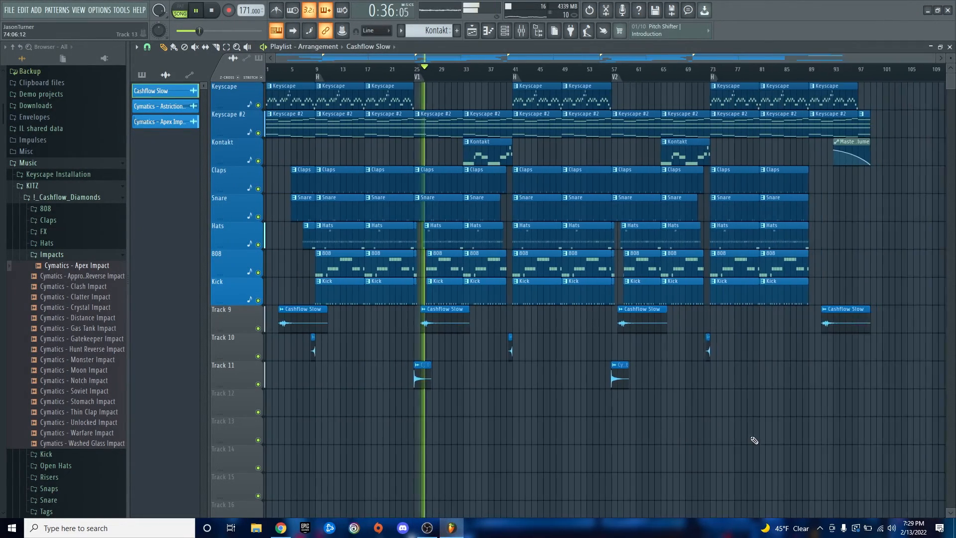
key("space")
left_click(314, 71)
left_click_drag(299, 71, 267, 72)
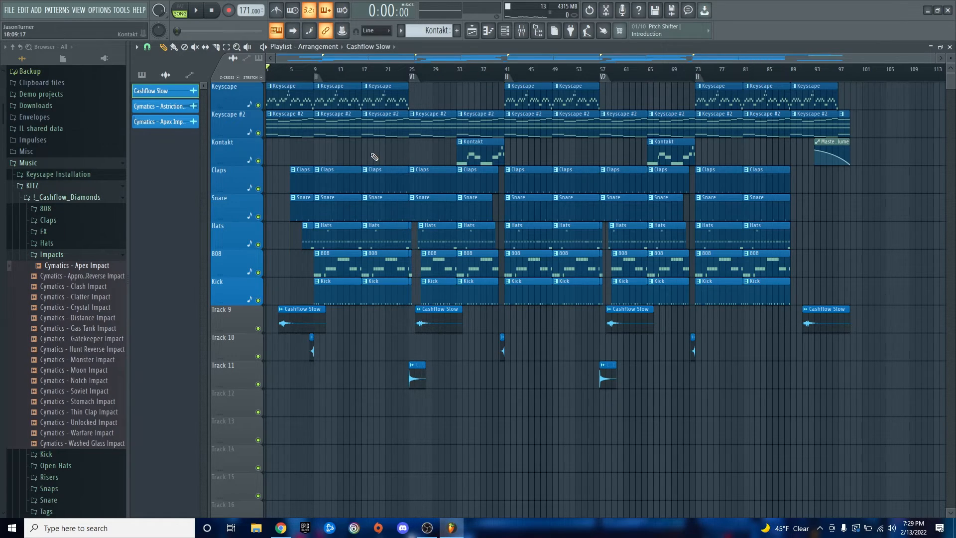
Solo the Keyscape track and play the melody alone from the beginning of the song.
left_click(258, 105, "ctrl")
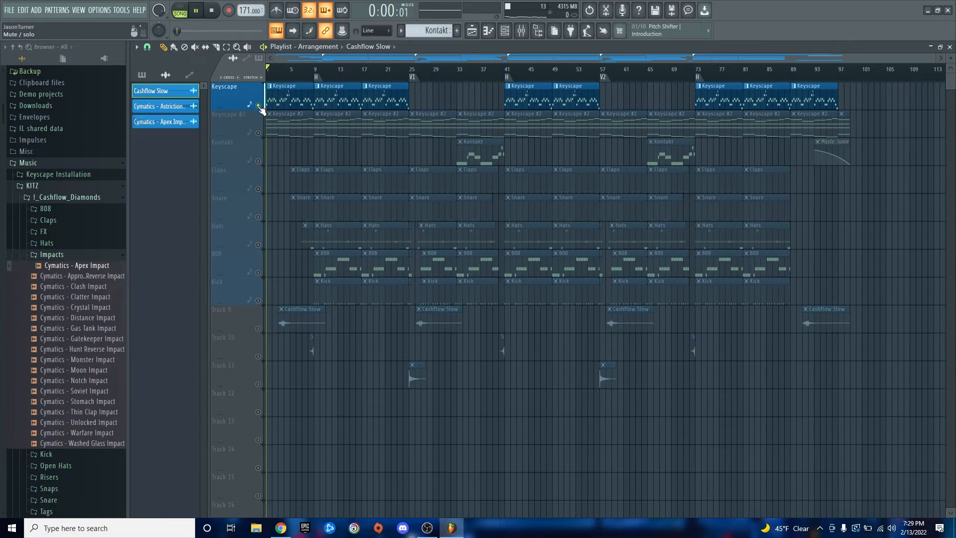
key("space")
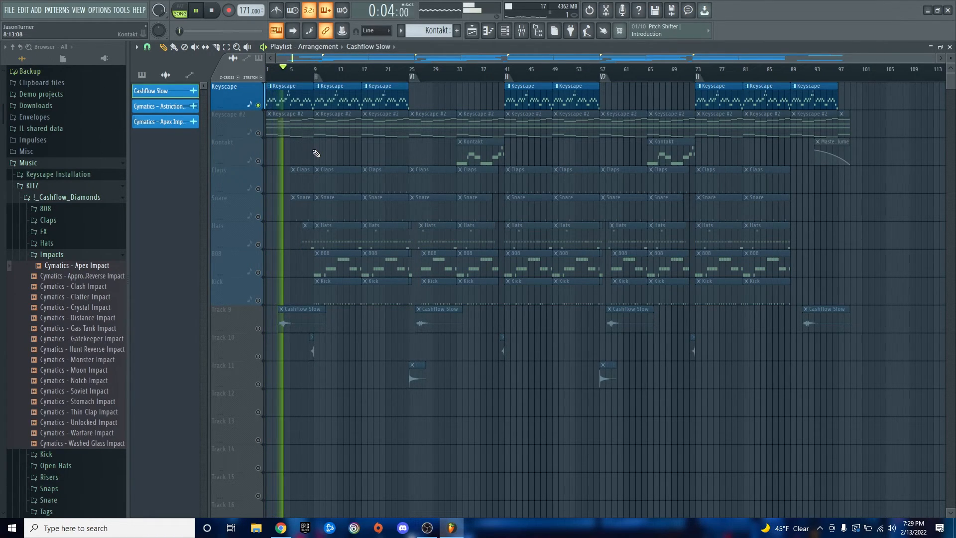
key("space")
Move the playhead to the first hook at bar 9 and leave only the Claps, Snare, Hats, 808 and Kick tracks audible.
left_click(317, 74)
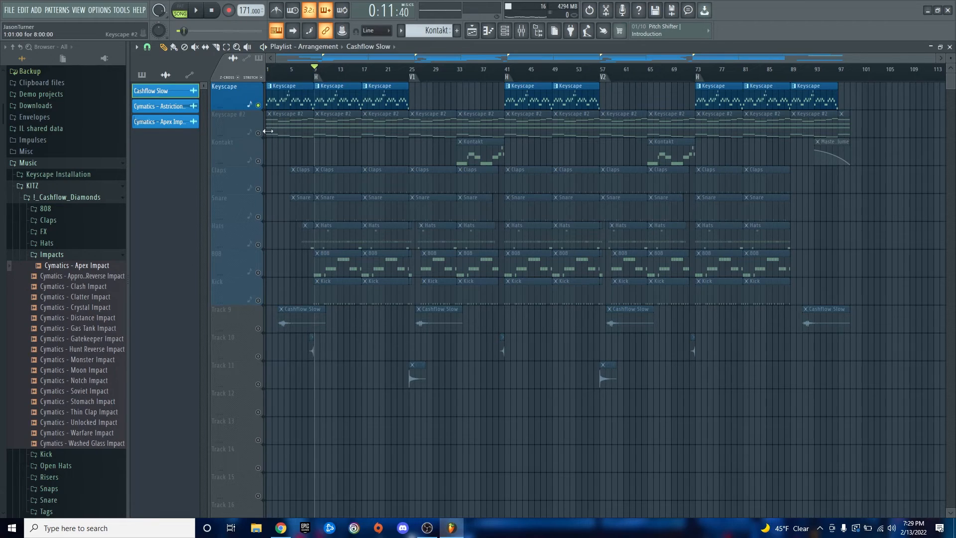
left_click_drag(261, 299, 259, 188)
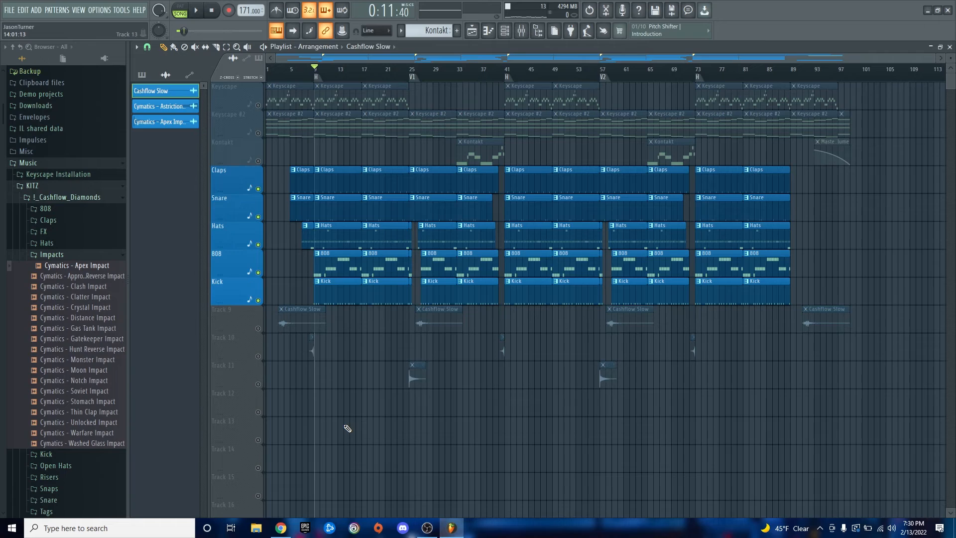
Look through the 808 samples in the !_Cashflow_Diamonds kit, including CACTUS 808 (13) and Cymatics - Underworld 808 - C, and collapse the folder.
left_click(45, 208)
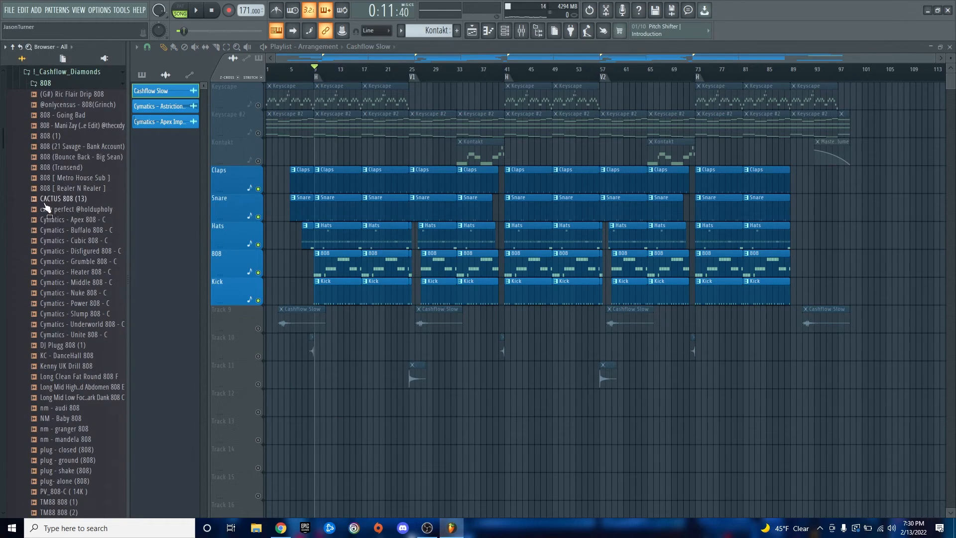
left_click(66, 201)
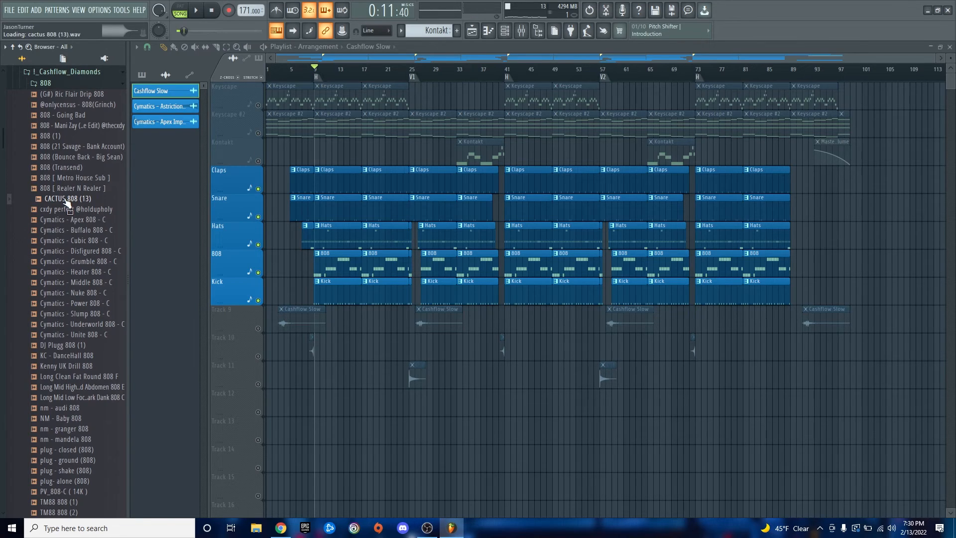
left_click(89, 325)
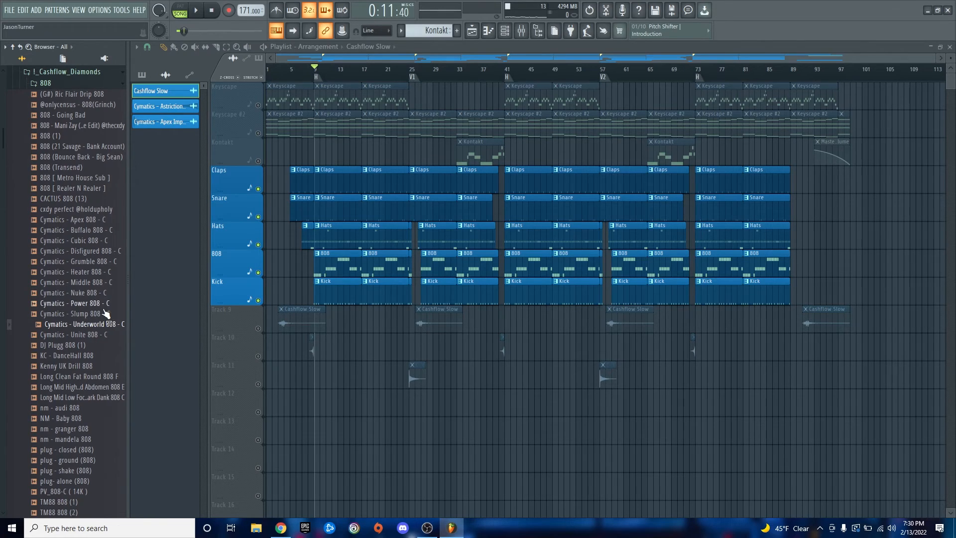
left_click(78, 127)
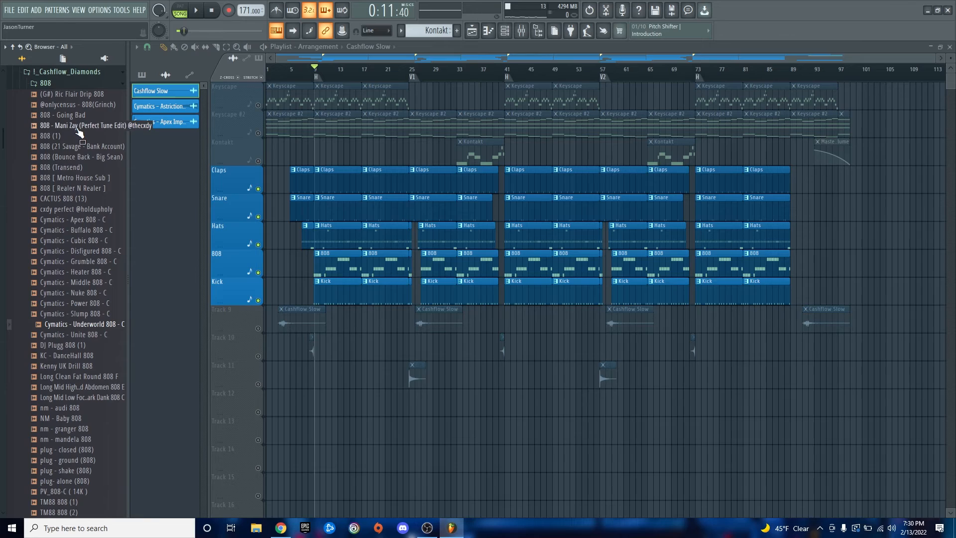
left_click(61, 83)
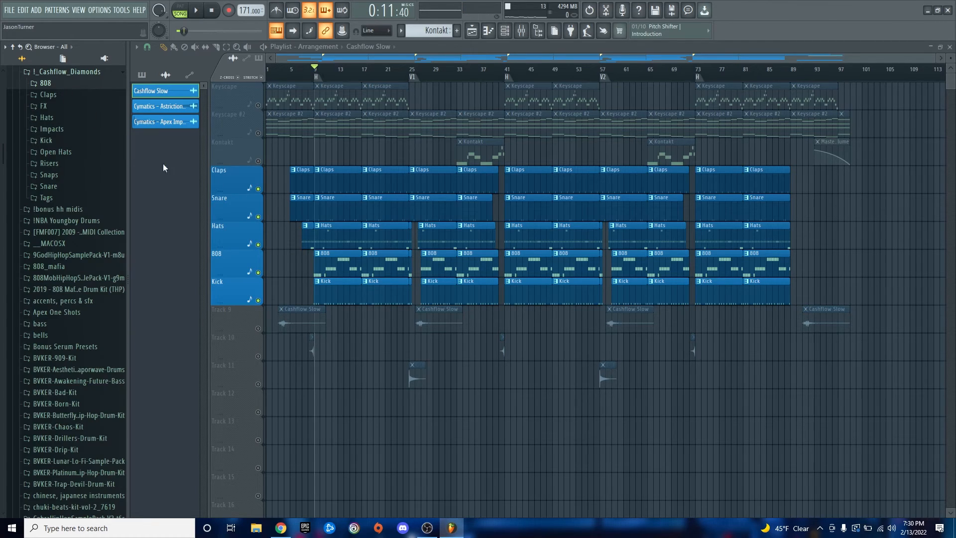
Play the isolated drums and 808 from the first hook at bar 9.
key("space")
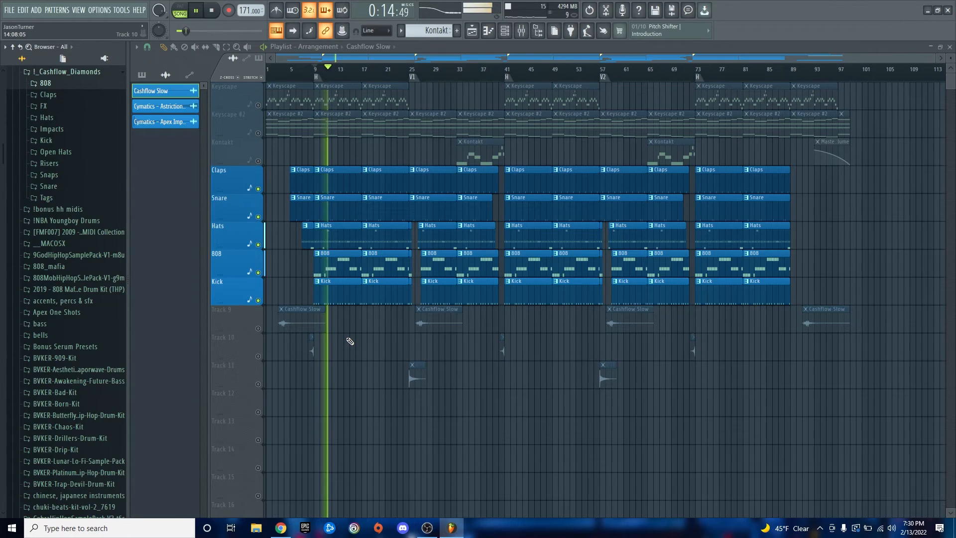
key("space")
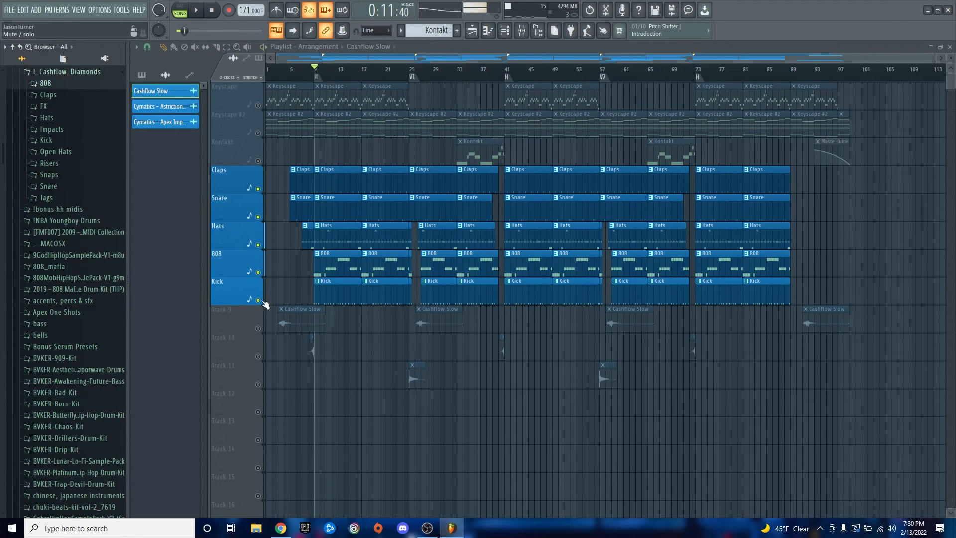
Make all playlist tracks audible again and start playing the full arrangement from the beginning.
right_click(259, 301)
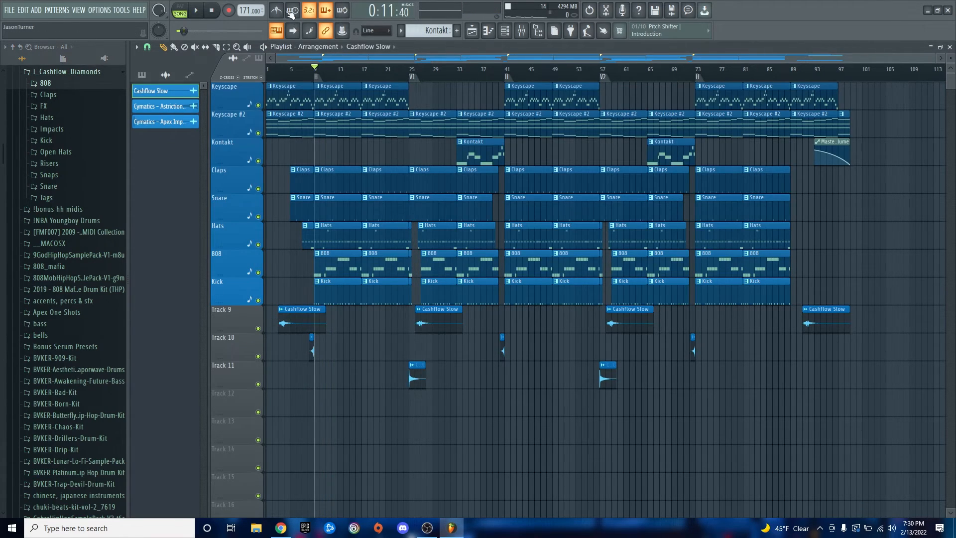
left_click_drag(303, 76, 267, 75)
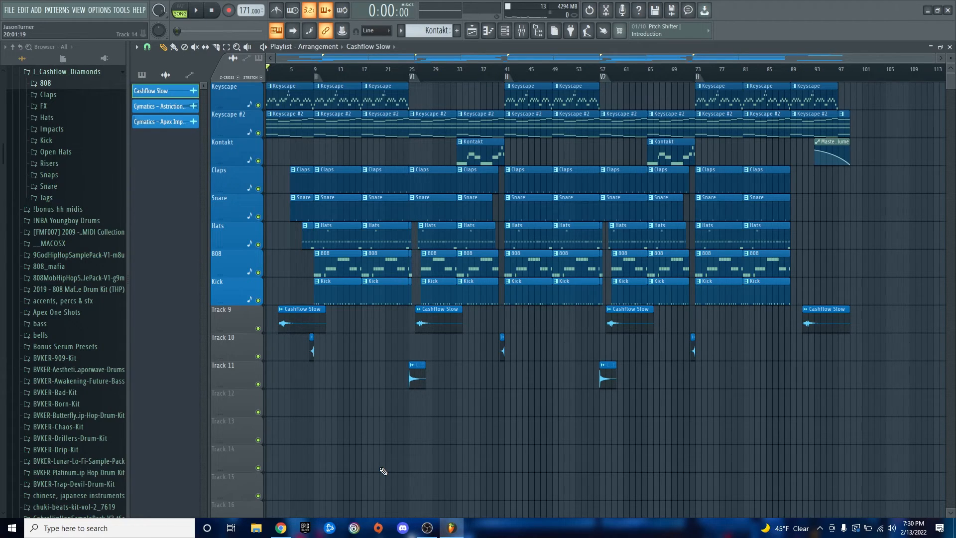
key("space")
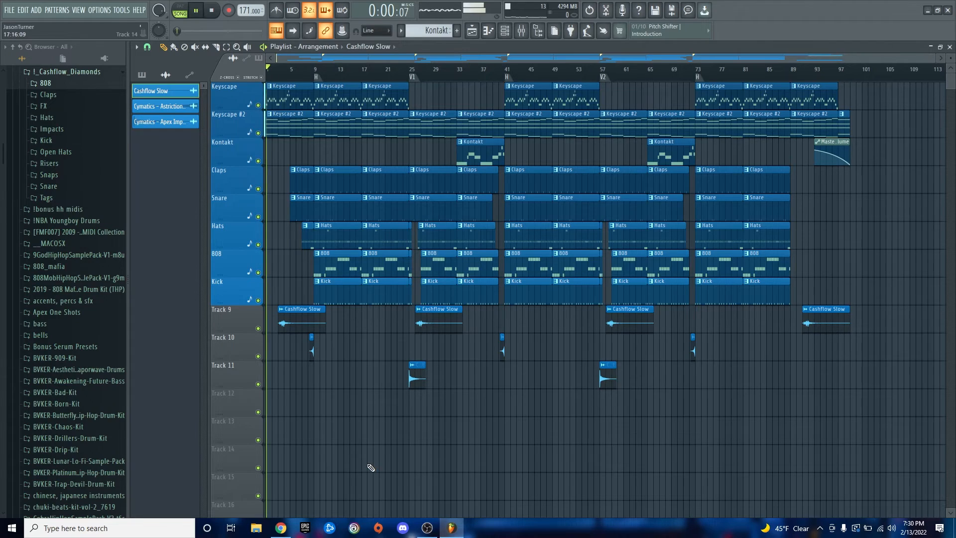